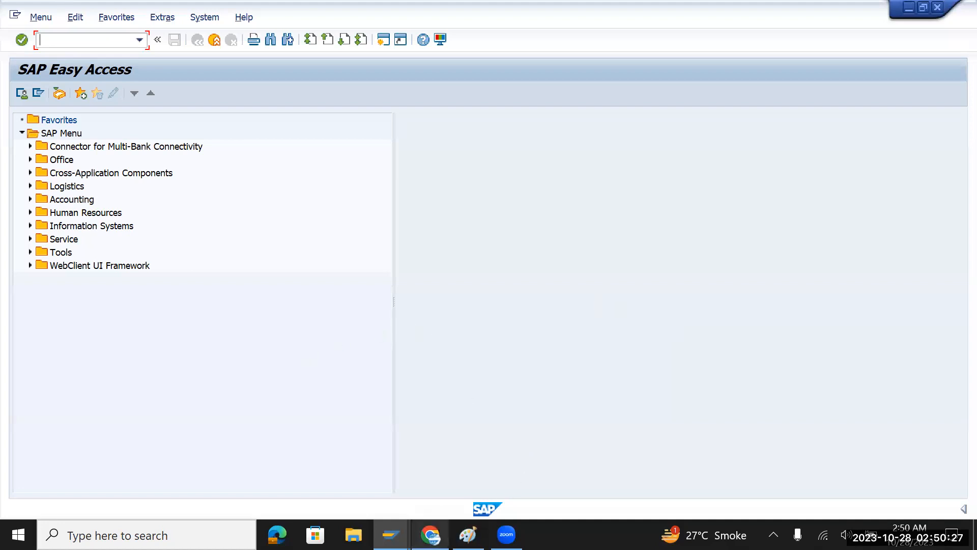
# Step: Switch to Paint, enlarge the text box to about 1239 × 389 px and enter "TMIN - India" as its first line
pyautogui.click(468, 535)
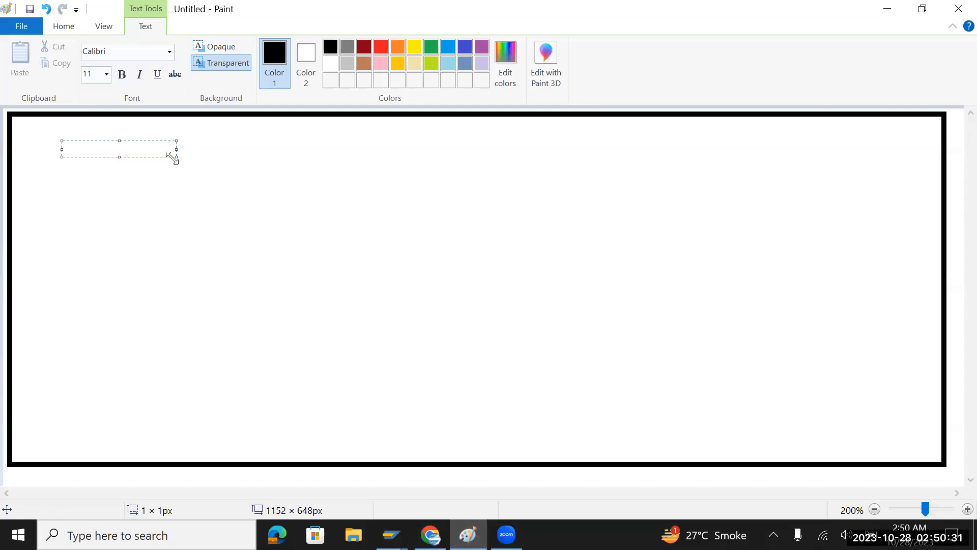
pyautogui.moveTo(175, 155); pyautogui.dragTo(690, 336)
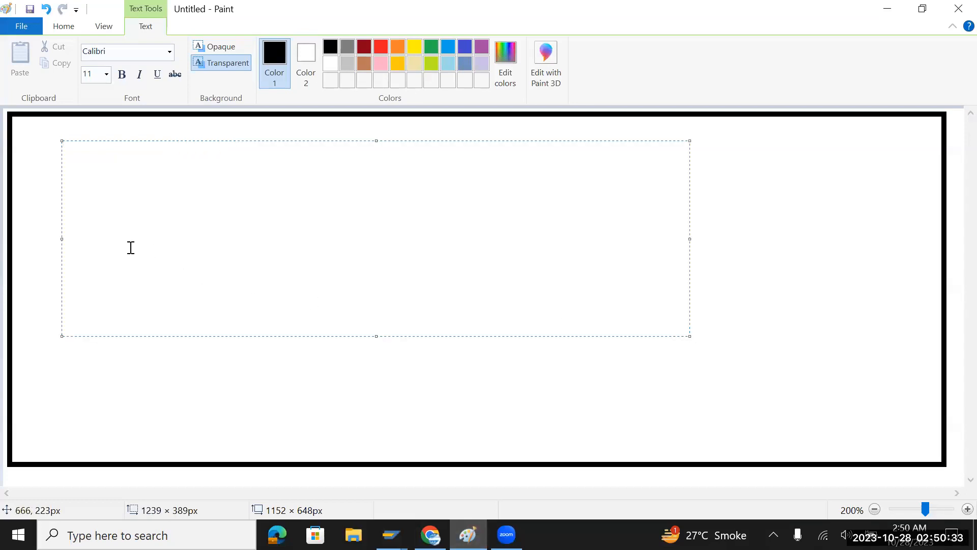
pyautogui.write('TMIN - India')
pyautogui.press('Return')
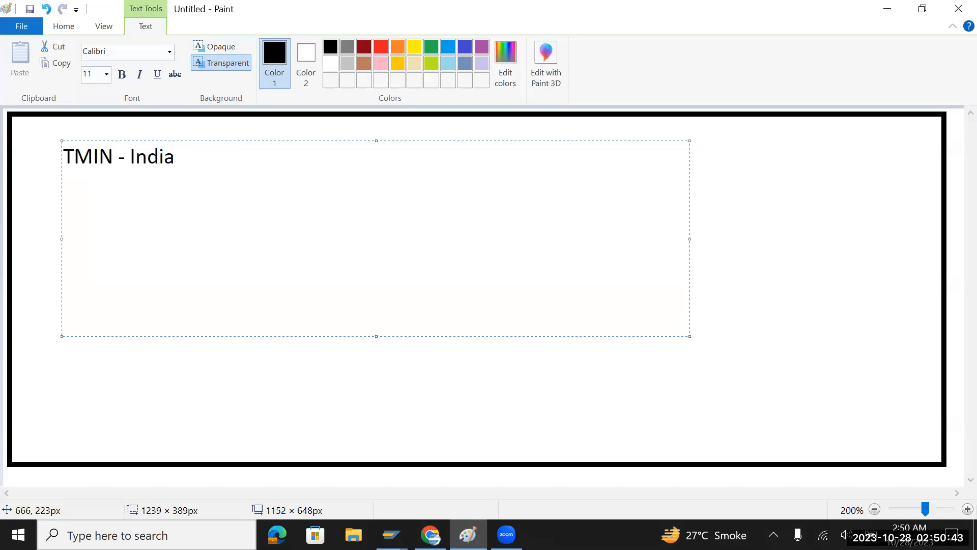
# Step: Add the lines "TMUS - USA" and "TMUK - United Kingdom" below the India entry
pyautogui.write('TMUS ')
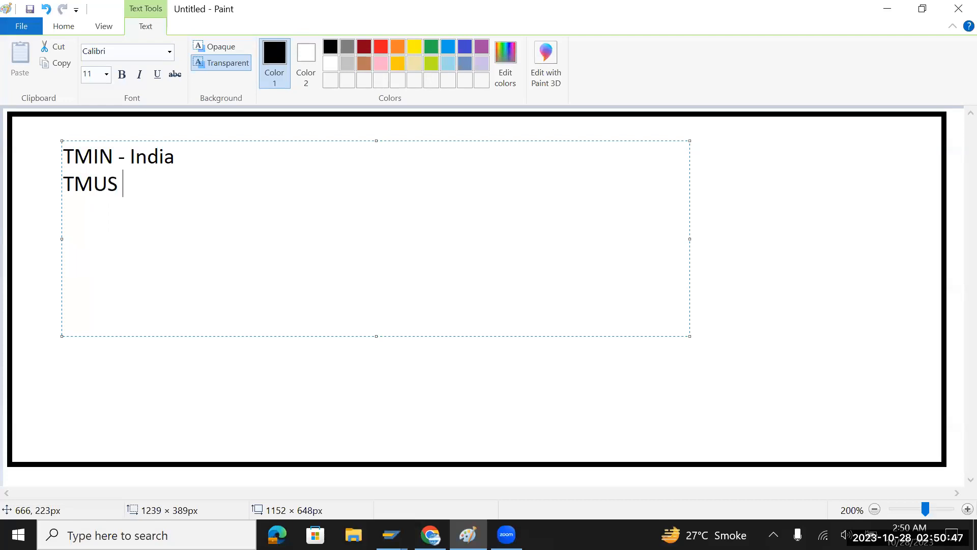
pyautogui.write('- USA')
pyautogui.press('Return')
pyautogui.write('TM')
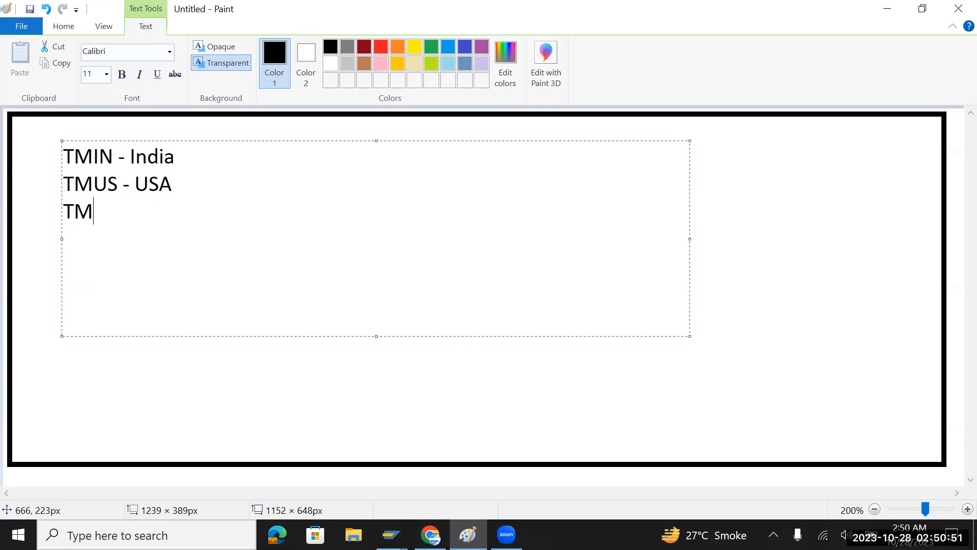
pyautogui.write('UK - Uni')
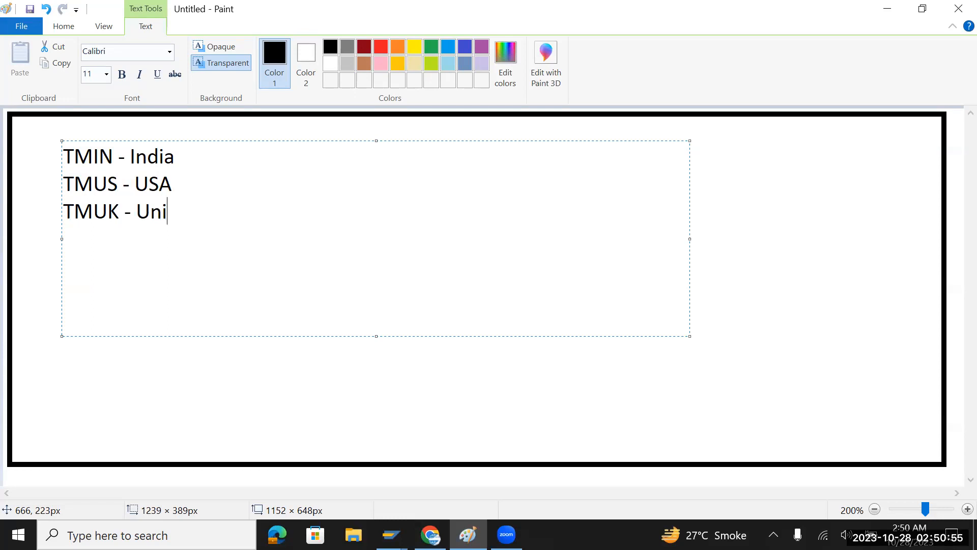
pyautogui.write('ted Kingdom')
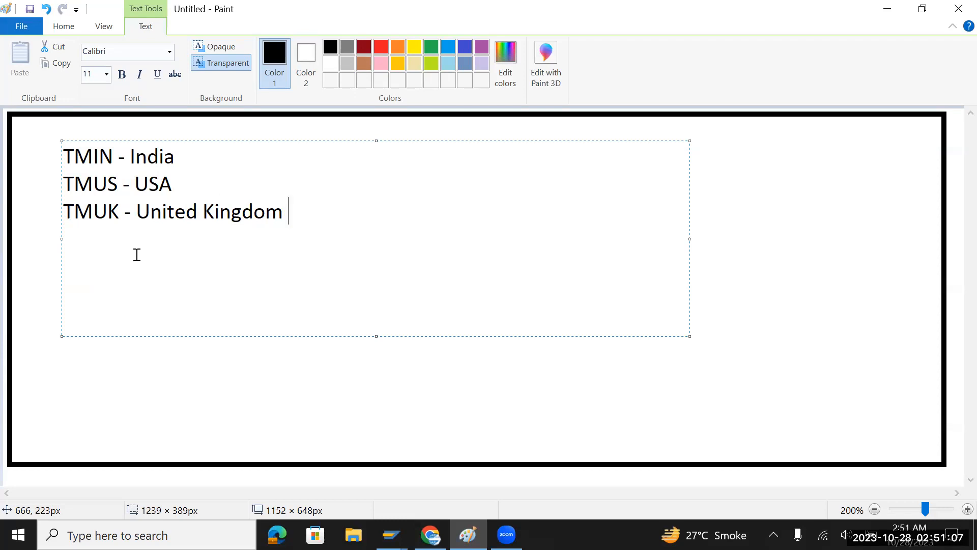
# Step: Append "- April to Mar" to the TMIN line and "- Jan - Dec" to the TMUS line
pyautogui.click(221, 157)
pyautogui.write('- April')
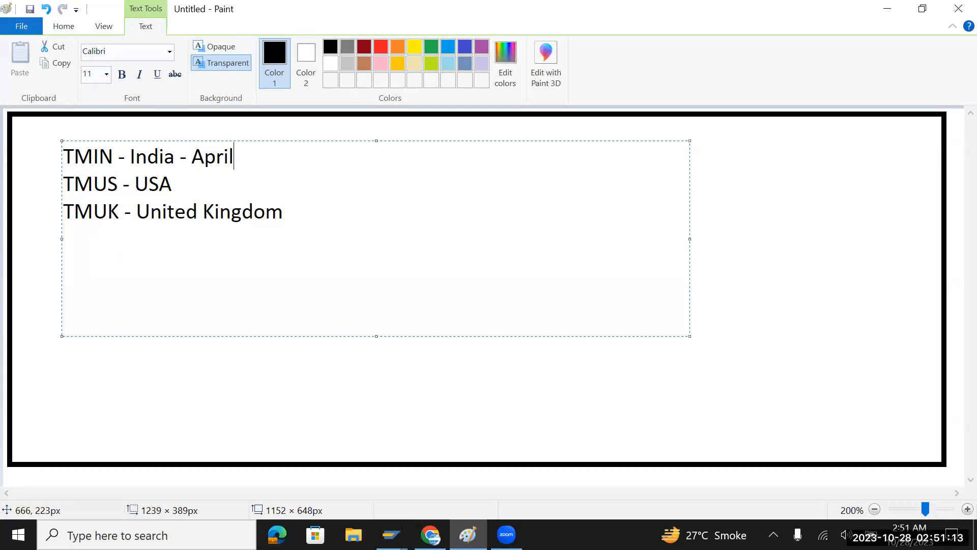
pyautogui.write(' to Mar')
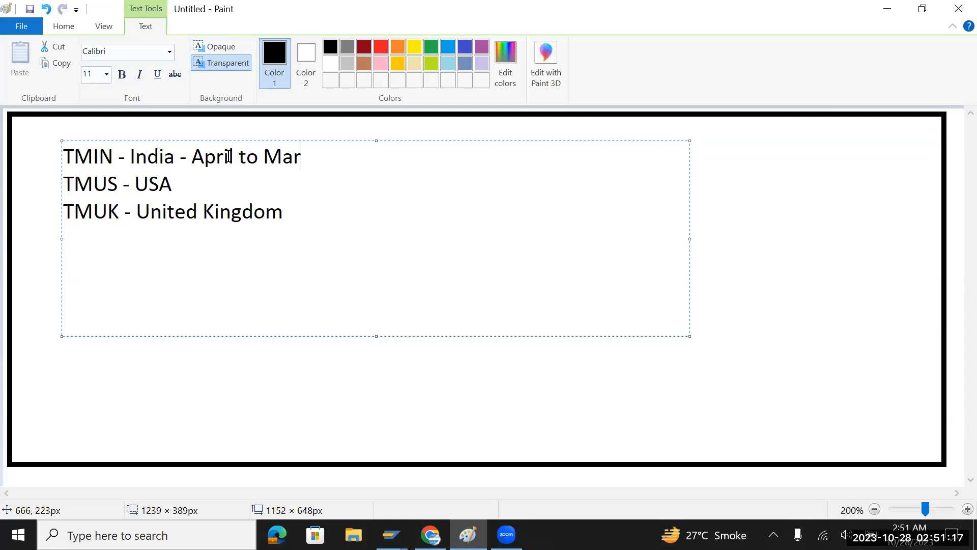
pyautogui.click(220, 184)
pyautogui.write('- Jan - De')
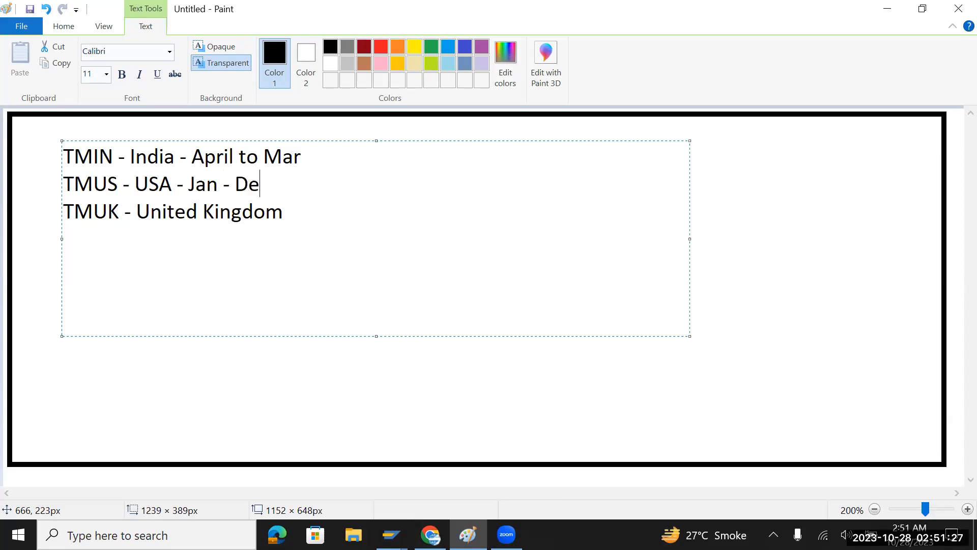
pyautogui.write('d')
pyautogui.press('BackSpace')
pyautogui.write('c')
# Step: Append "- April to Mar" to the TMUK - United Kingdom line
pyautogui.click(288, 211)
pyautogui.write('- April')
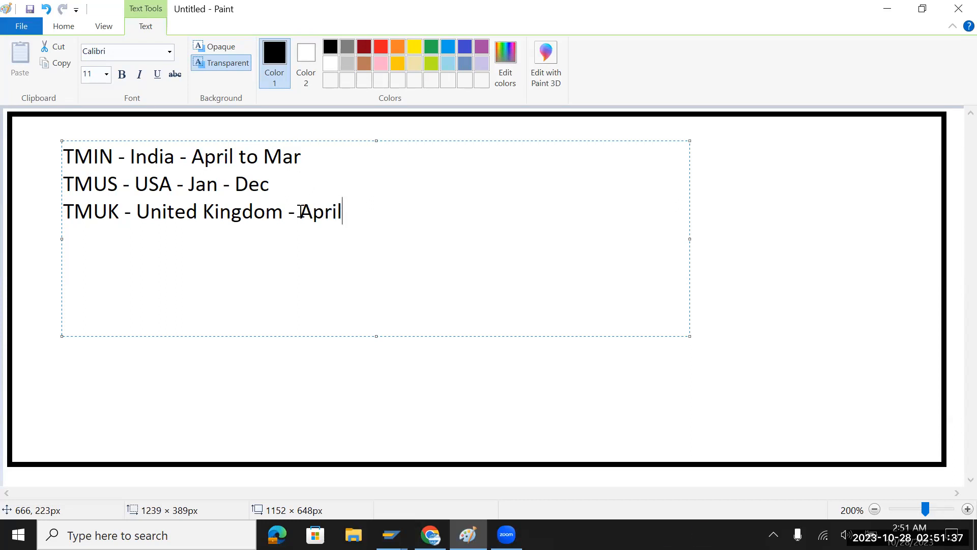
pyautogui.write(' to Mat')
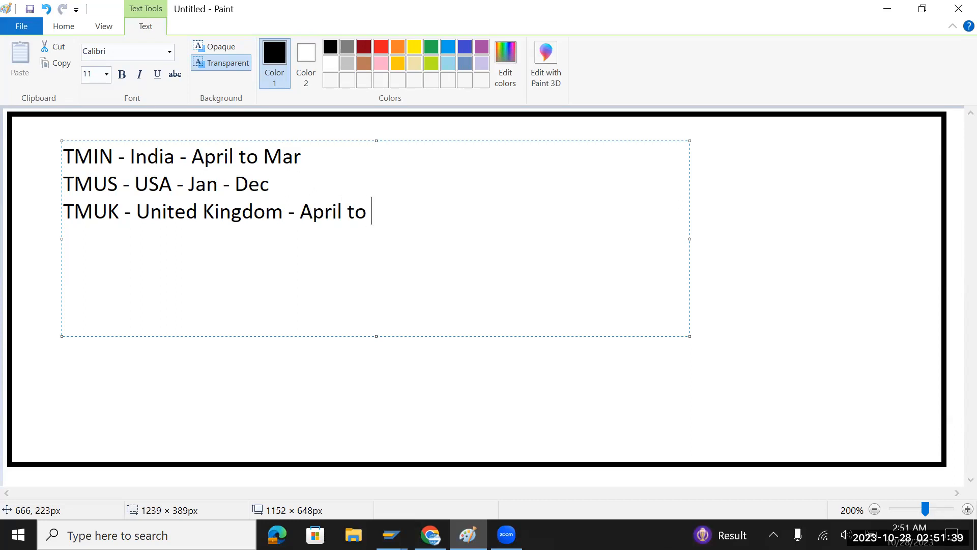
pyautogui.press('BackSpace')
pyautogui.write('r')
# Step: Replace the dash between Jan and Dec in the TMUS line with "to"
pyautogui.press('Up')
pyautogui.press('Left')
pyautogui.press('Left')
pyautogui.press('Left')
pyautogui.press('Left')
pyautogui.press('BackSpace')
pyautogui.write('to')
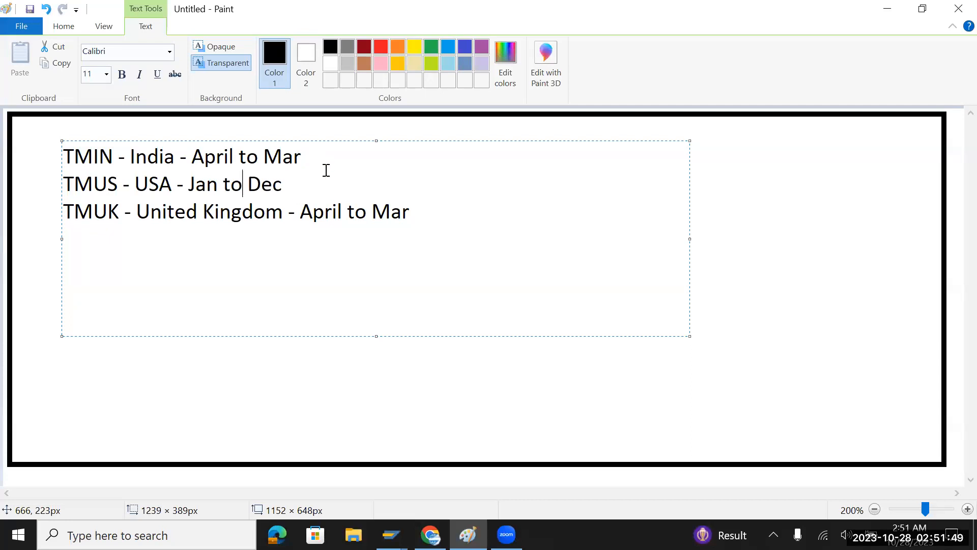
pyautogui.moveTo(413, 210); pyautogui.dragTo(93, 210)
pyautogui.moveTo(308, 183); pyautogui.dragTo(91, 198)
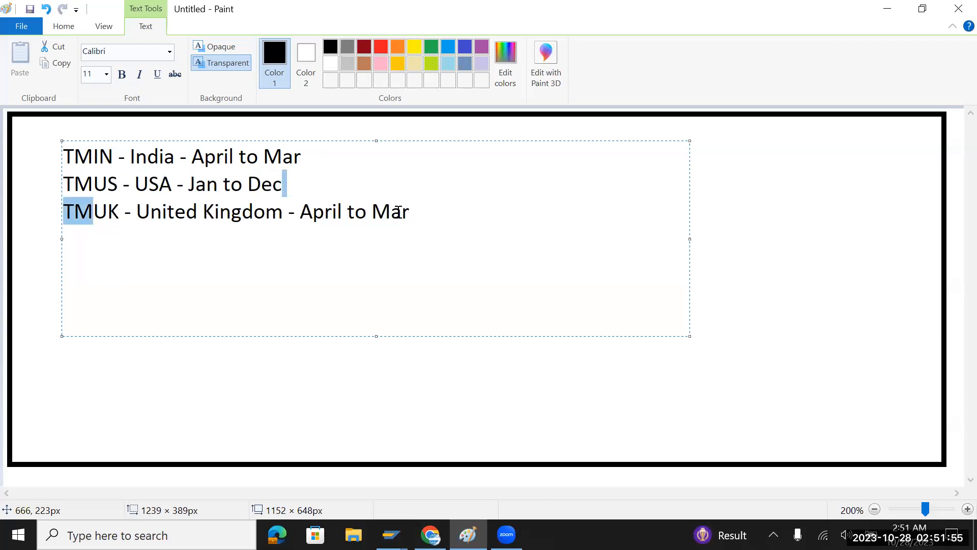
pyautogui.moveTo(425, 212); pyautogui.dragTo(100, 217)
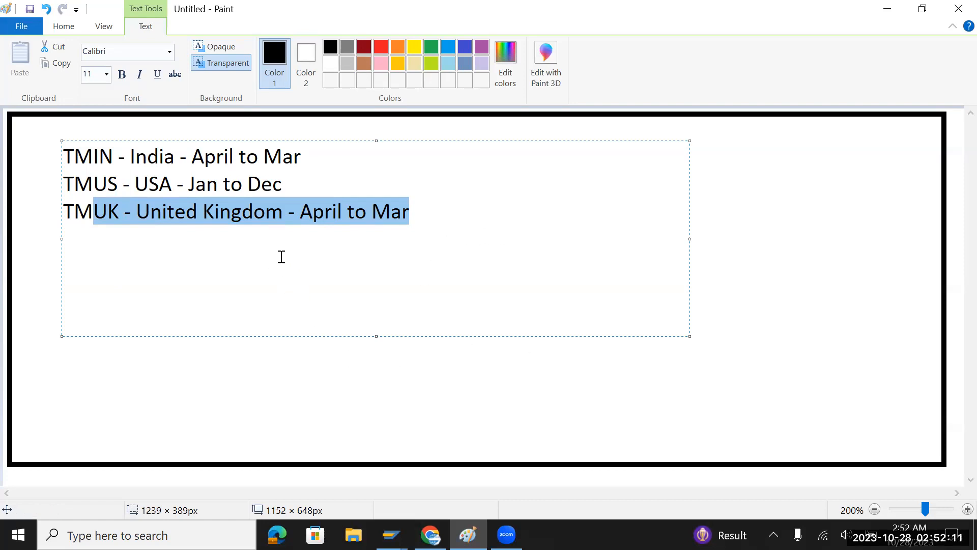
pyautogui.moveTo(118, 183); pyautogui.dragTo(67, 162)
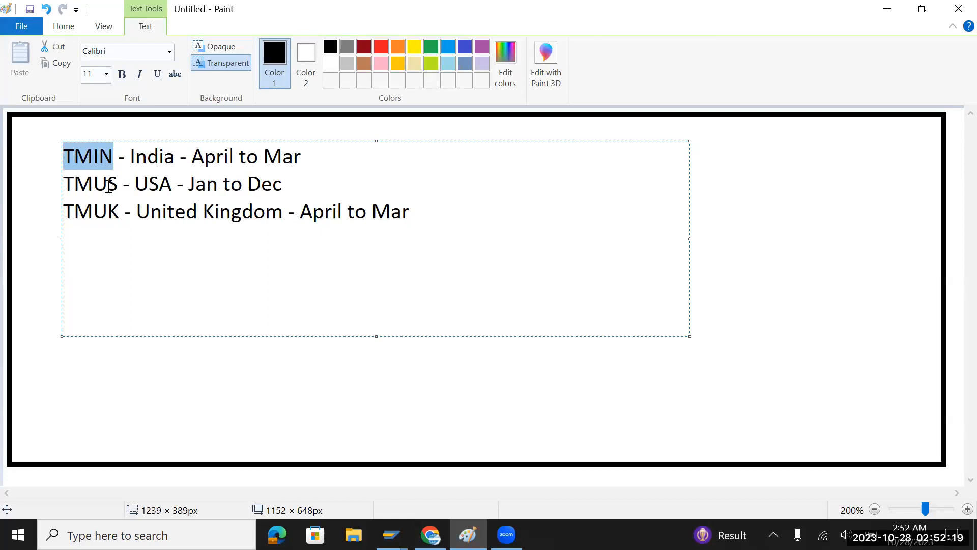
pyautogui.moveTo(118, 182); pyautogui.dragTo(74, 186)
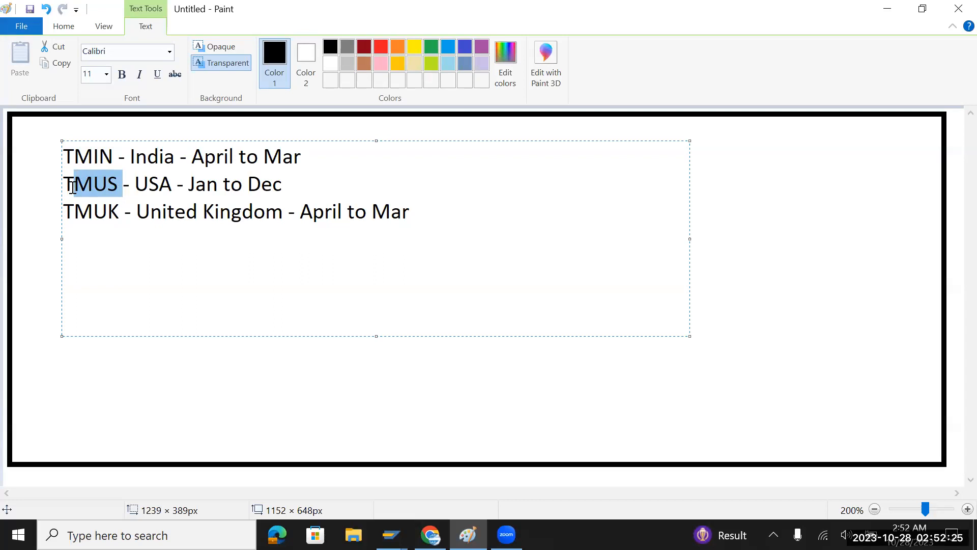
pyautogui.doubleClick(91, 157)
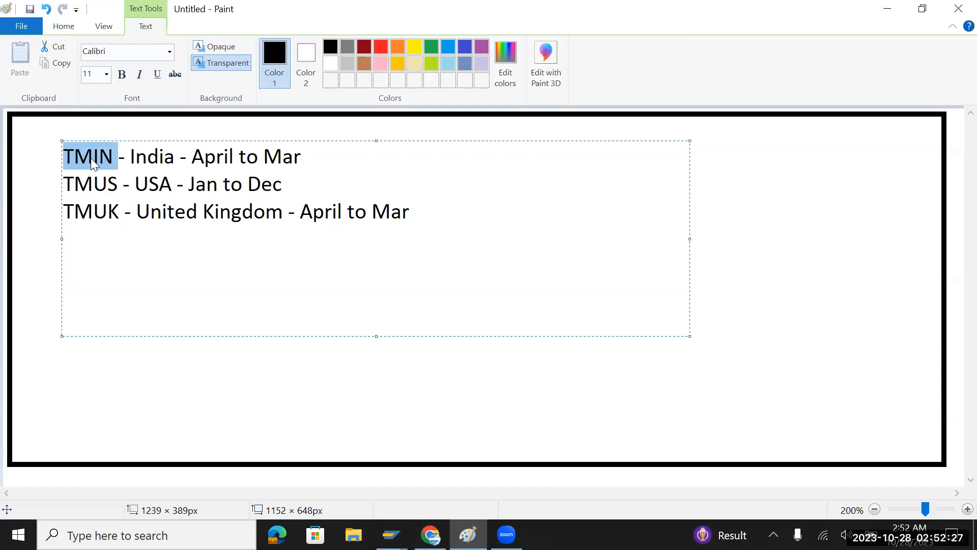
pyautogui.doubleClick(98, 184)
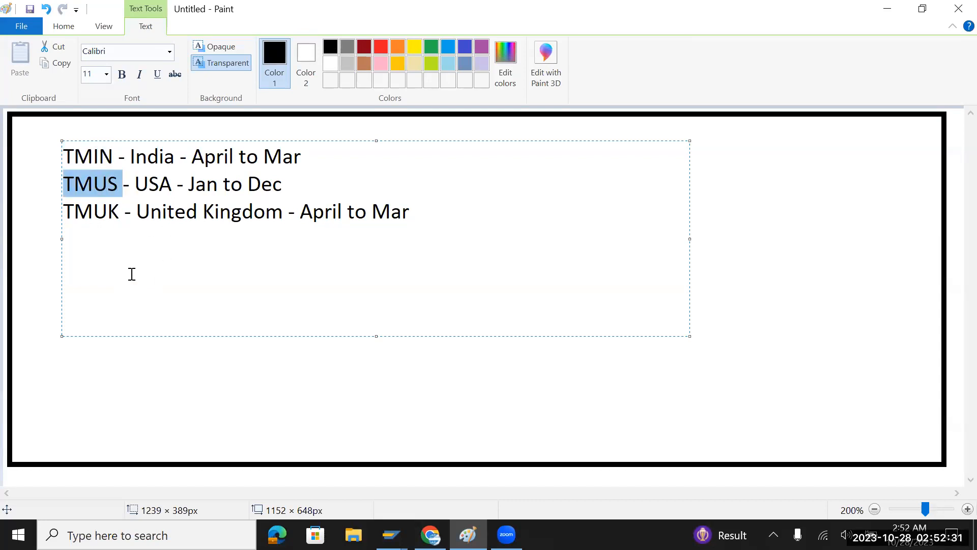
# Step: Switch to SAP, run transaction spro and display the SAP Customizing Implementation Guide
pyautogui.hotkey('alt', 'Tab')
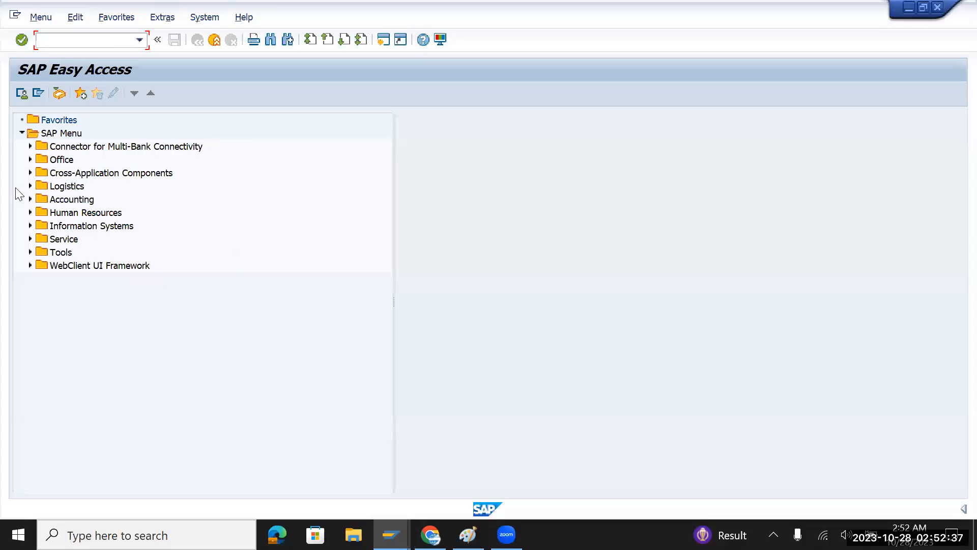
pyautogui.write('spro')
pyautogui.press('Return')
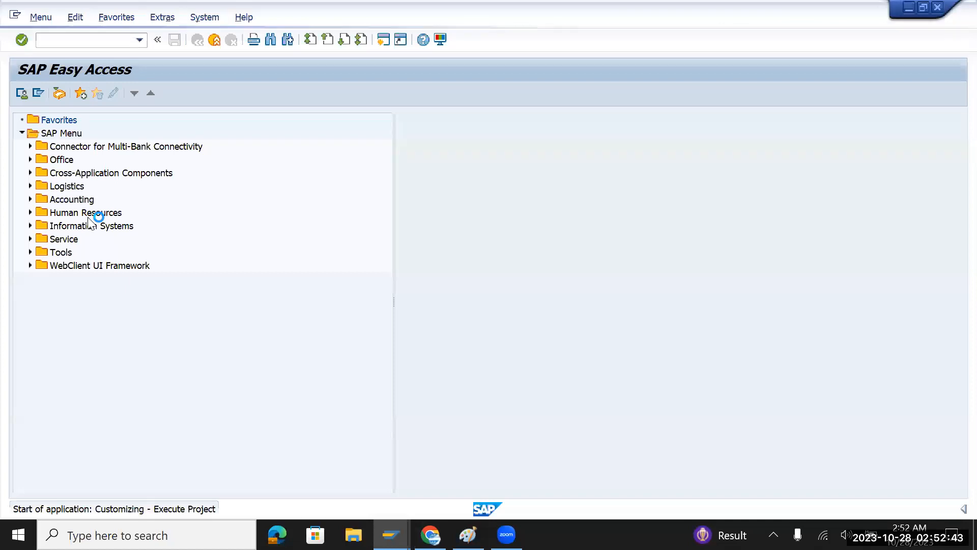
pyautogui.click(82, 92)
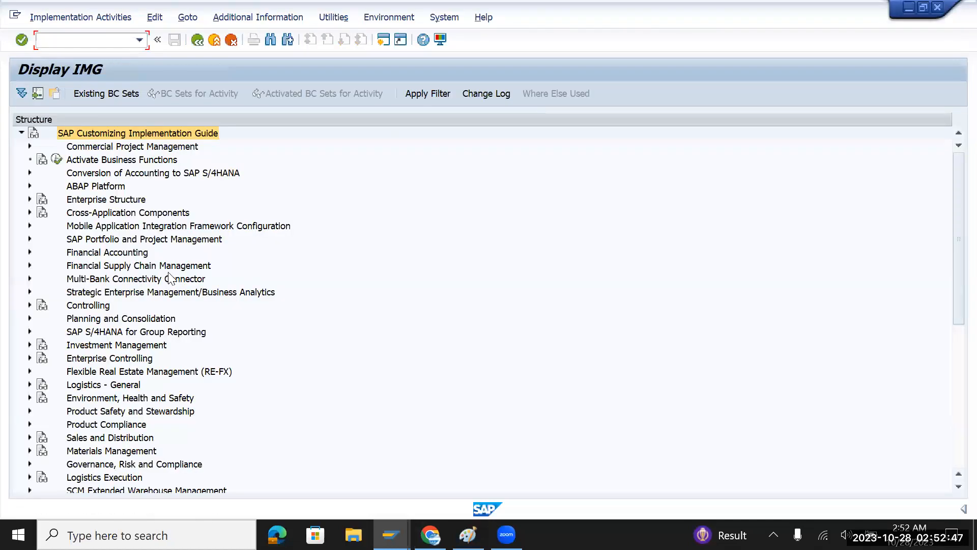
# Step: Open the "Copy, delete, check company code" activity under Enterprise Structure, Definition, Financial Accounting in the implementation guide
pyautogui.click(100, 198)
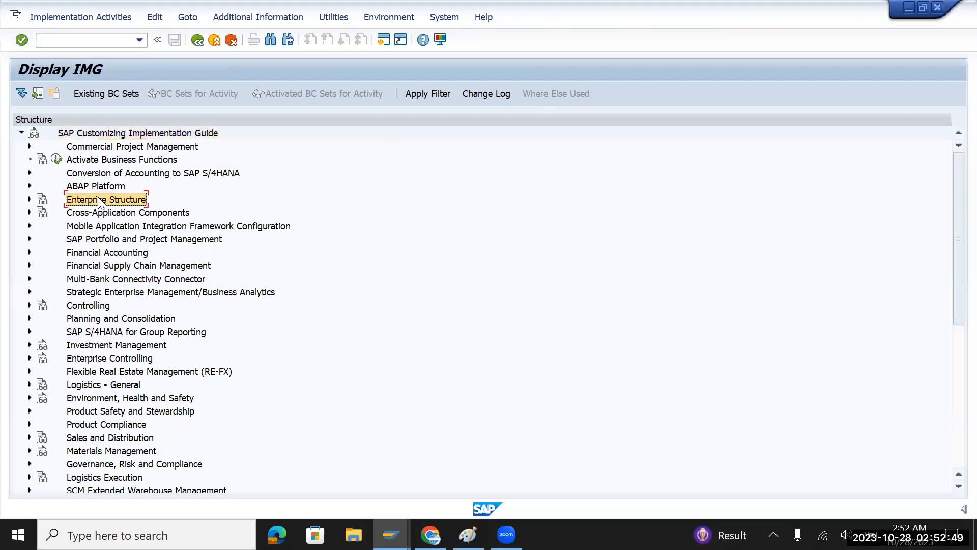
pyautogui.click(29, 199)
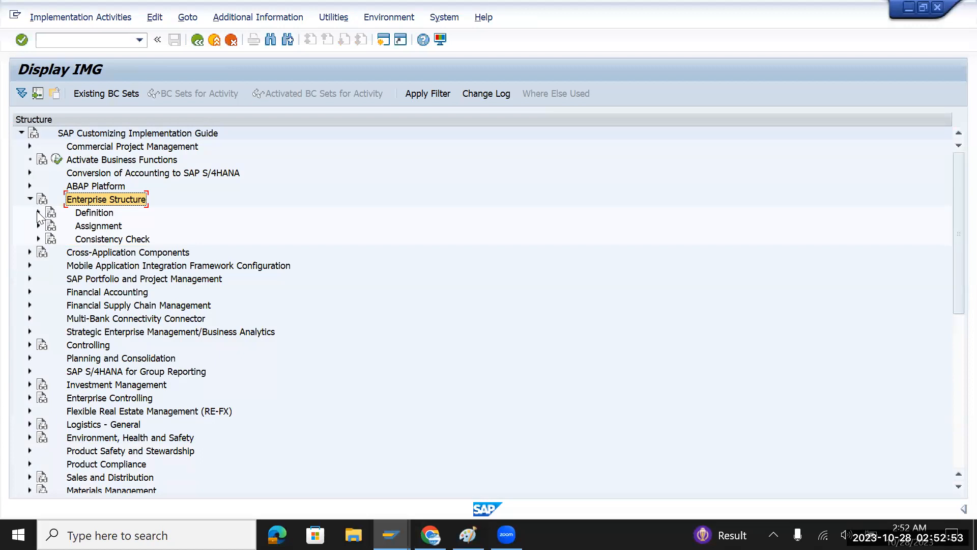
pyautogui.click(38, 212)
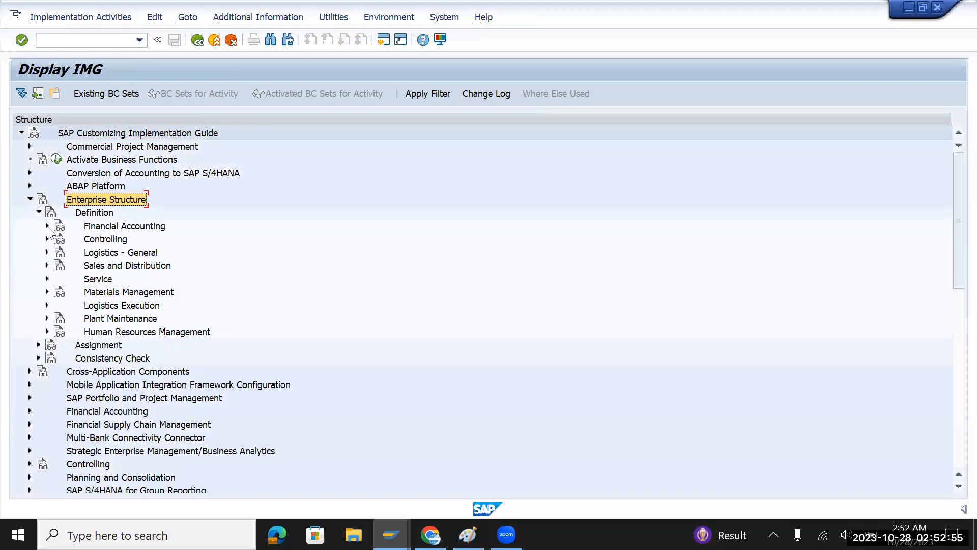
pyautogui.click(47, 226)
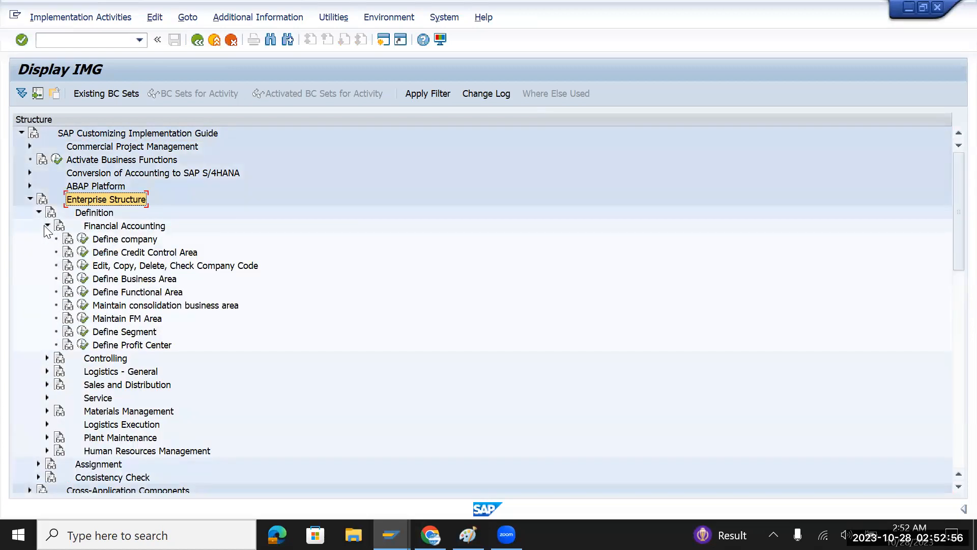
pyautogui.click(129, 265)
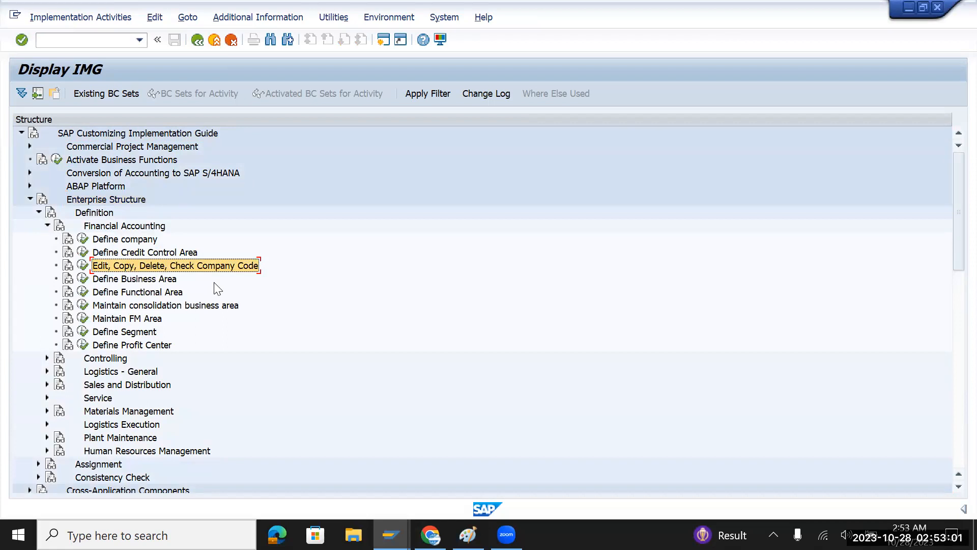
pyautogui.click(82, 266)
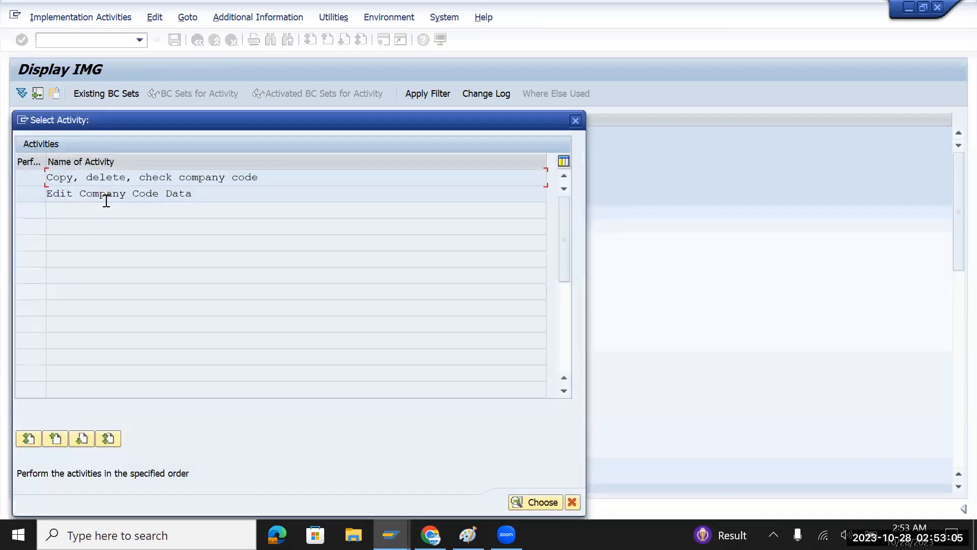
pyautogui.doubleClick(131, 177)
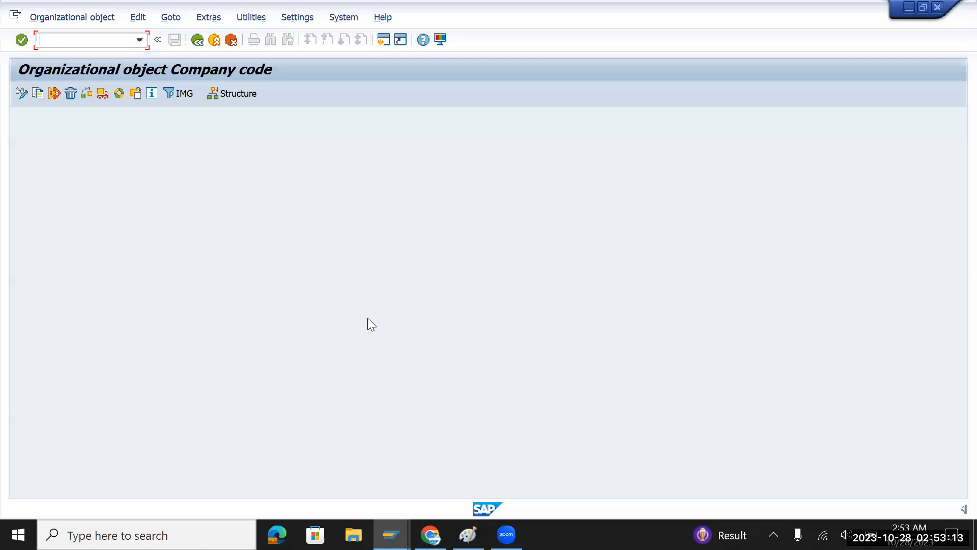
# Step: Start copying a company code and choose TMIN (TATA Motors India) from the company code list as the source
pyautogui.click(39, 94)
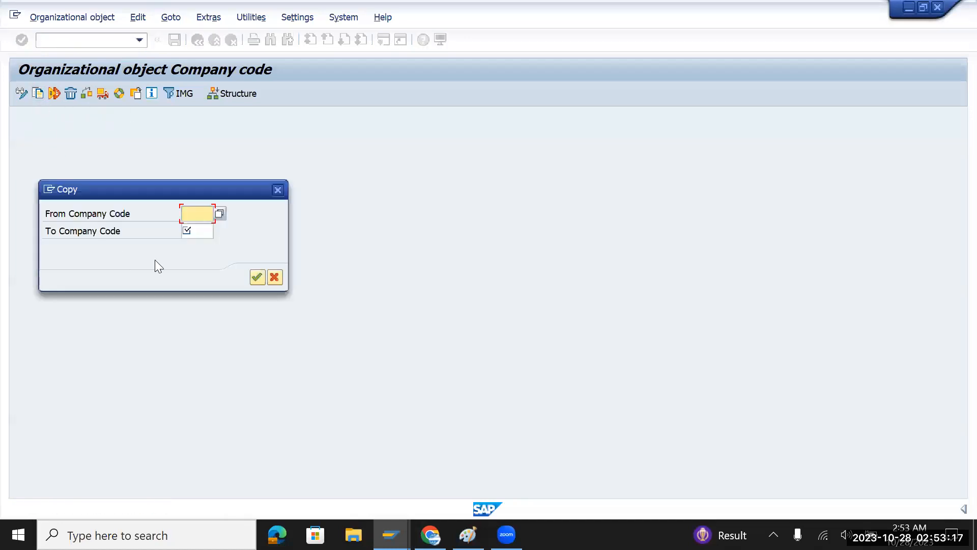
pyautogui.click(219, 214)
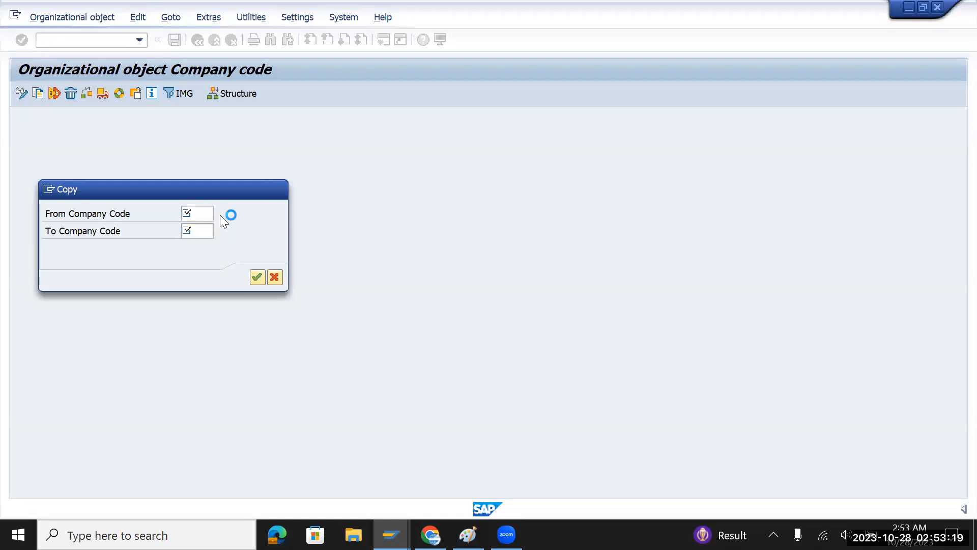
pyautogui.scroll(-20, 264, 350)
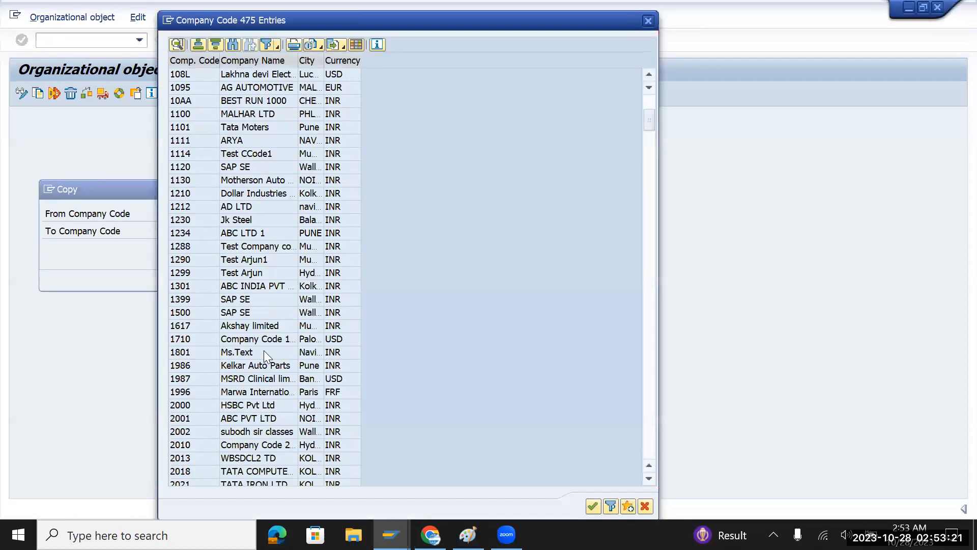
pyautogui.scroll(-12, 264, 353)
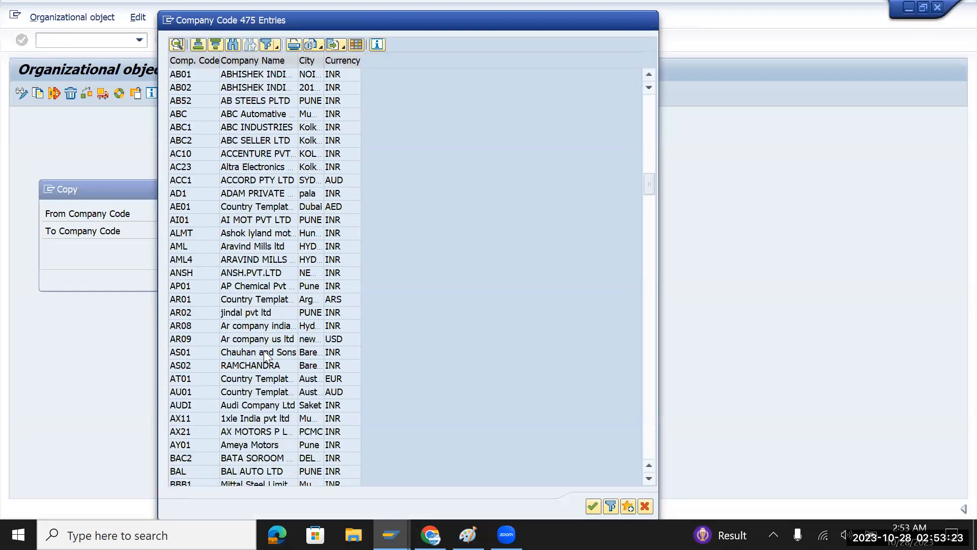
pyautogui.scroll(-10, 432, 353)
pyautogui.moveTo(648, 209); pyautogui.dragTo(663, 423)
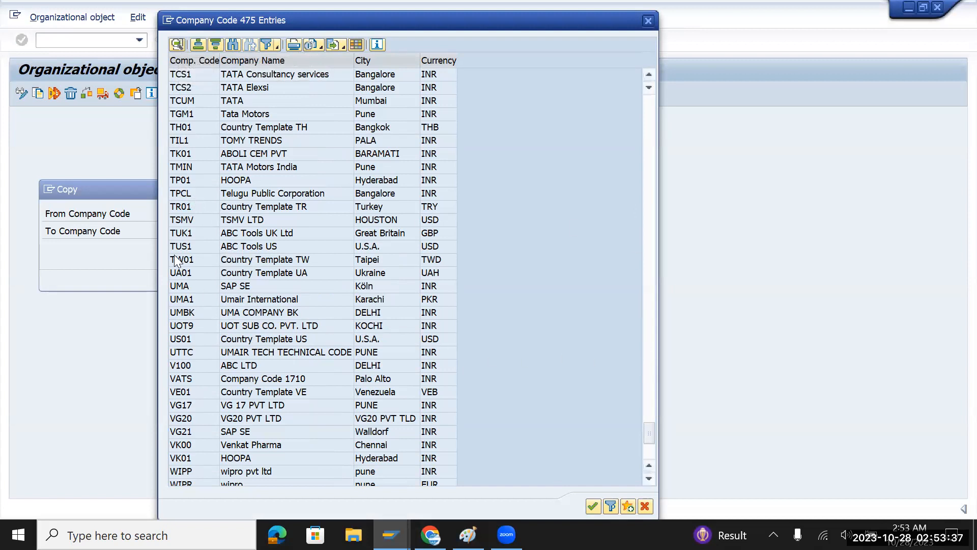
pyautogui.doubleClick(190, 166)
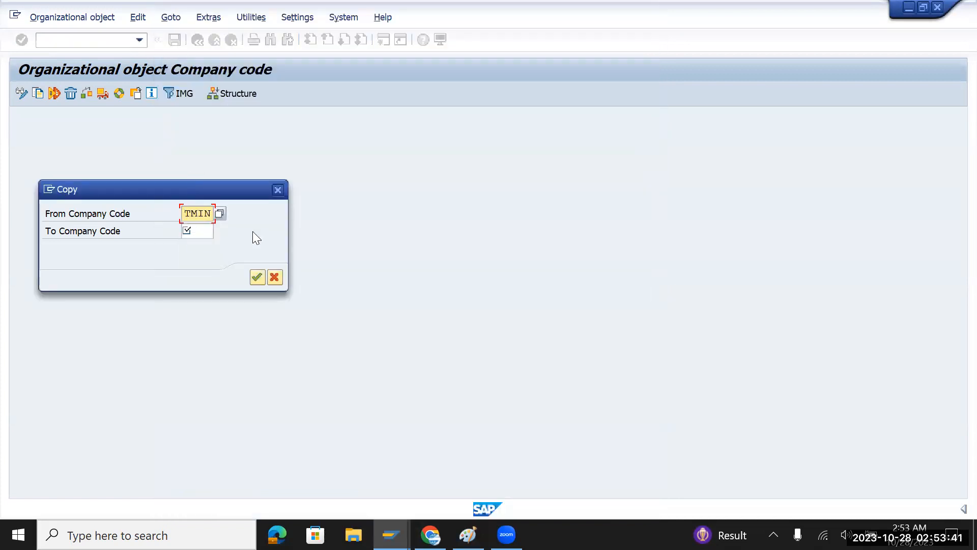
# Step: Enter TMUS as the target company code and start the copy from TMIN
pyautogui.click(206, 232)
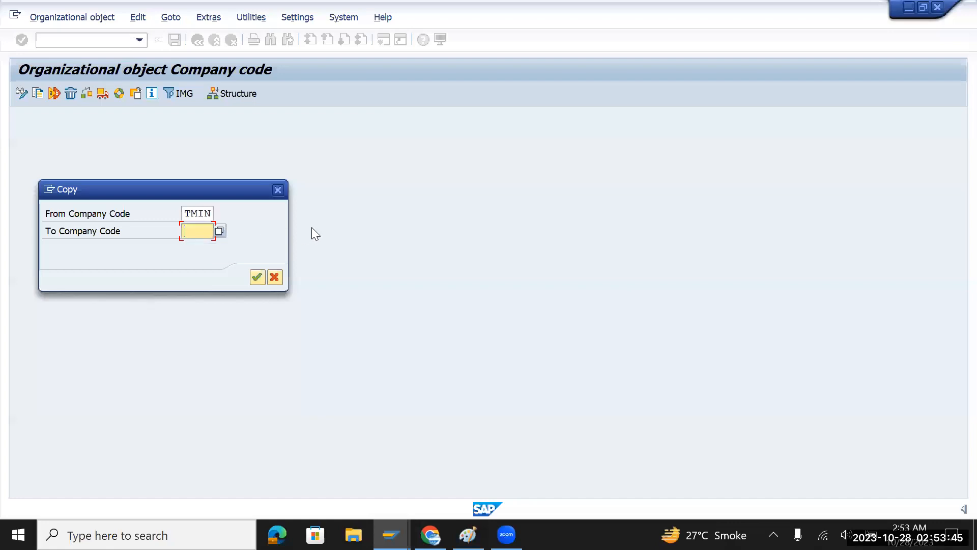
pyautogui.write('TM')
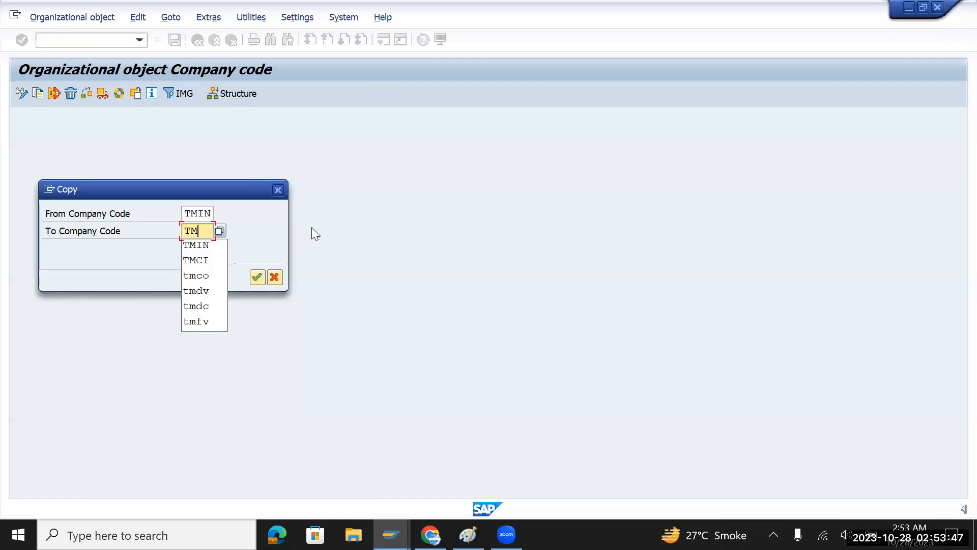
pyautogui.write('US')
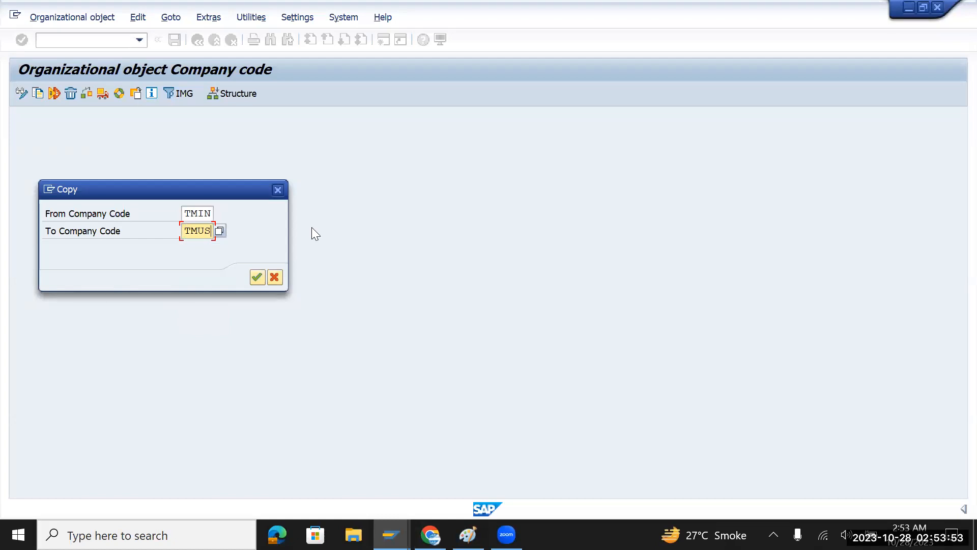
pyautogui.press('Return')
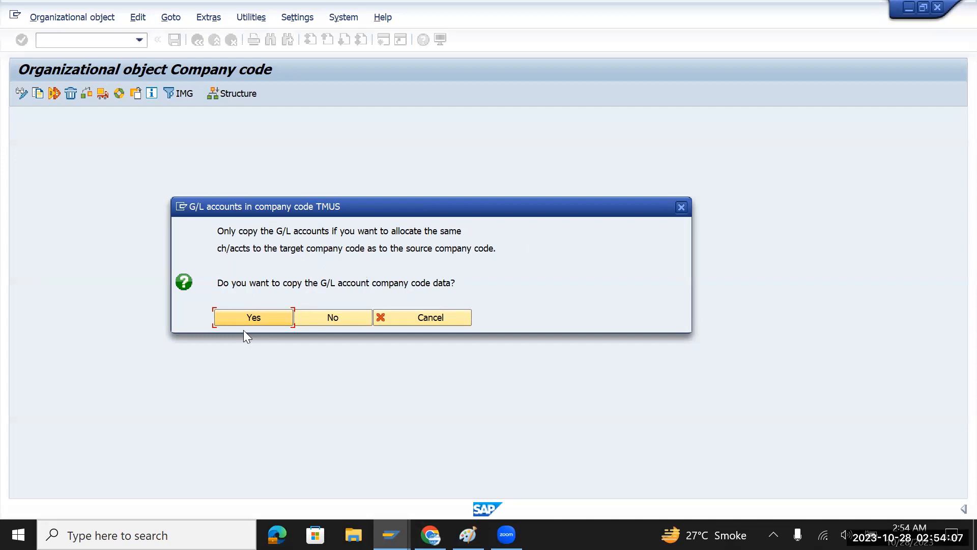
# Step: Agree to copy the G/L account company code data and the TMCO controlling area assignment to TMUS
pyautogui.moveTo(223, 284); pyautogui.dragTo(452, 282)
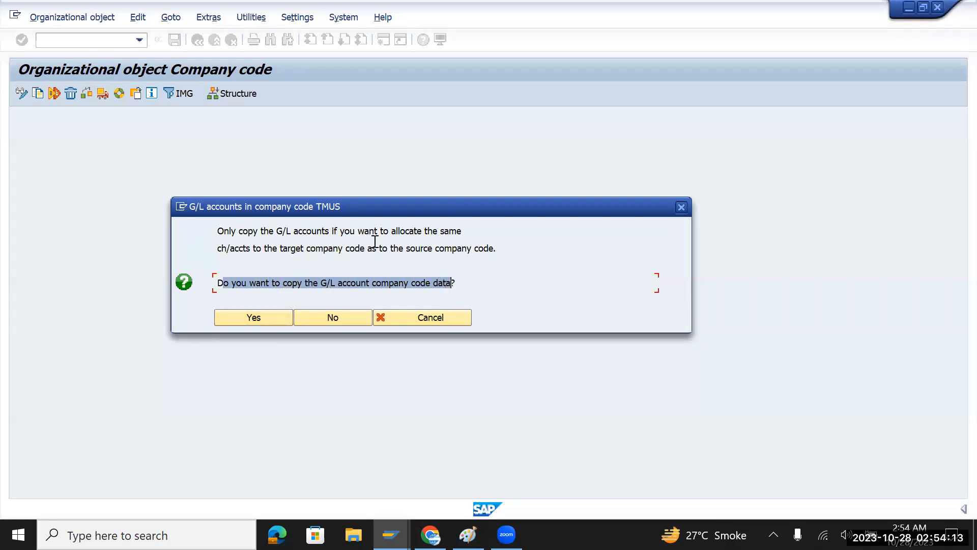
pyautogui.click(265, 319)
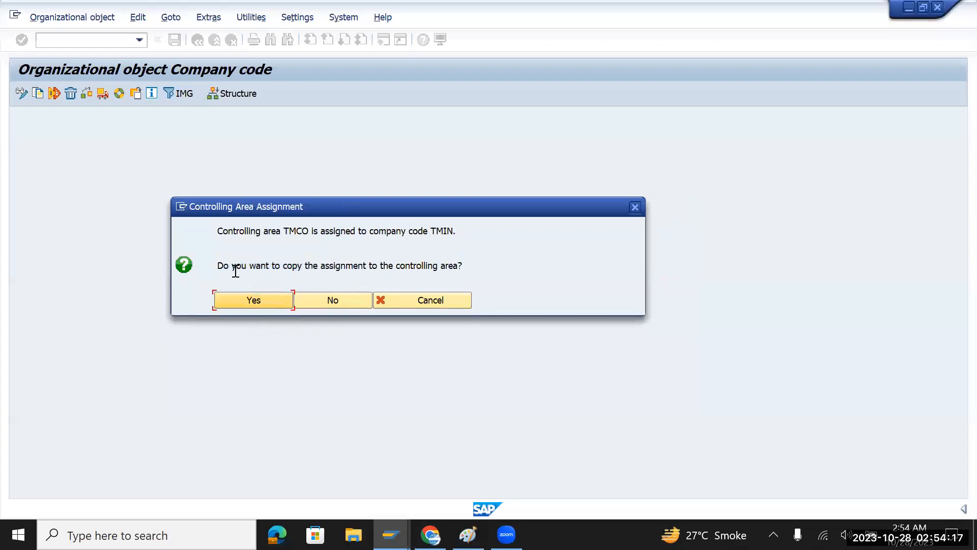
pyautogui.moveTo(217, 265); pyautogui.dragTo(466, 263)
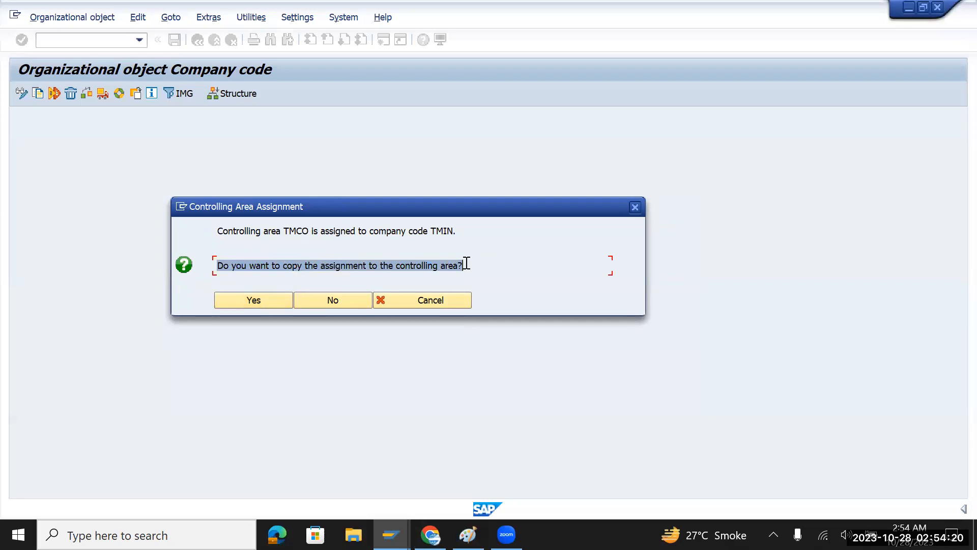
pyautogui.click(244, 300)
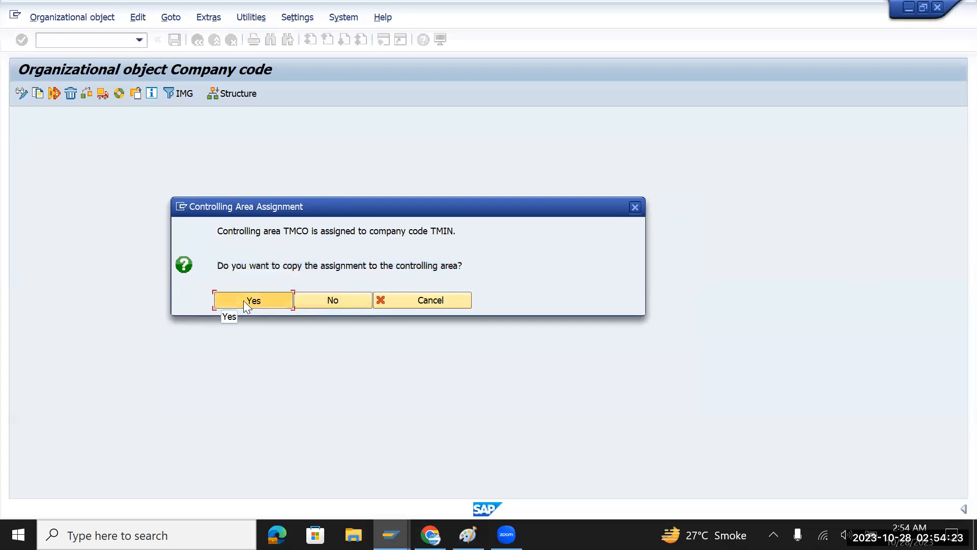
# Step: Choose to allocate a different local currency to the target company code and set it to USD
pyautogui.moveTo(218, 300); pyautogui.dragTo(501, 299)
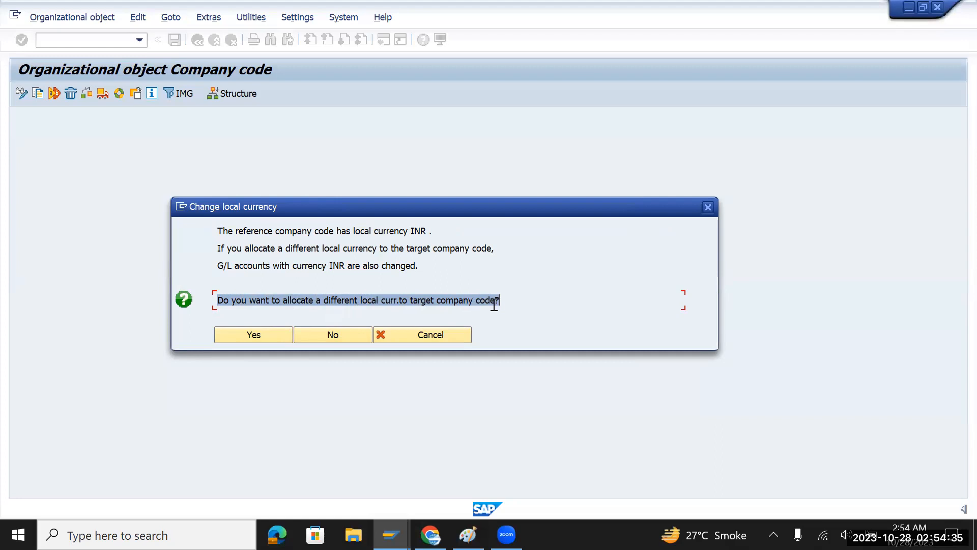
pyautogui.click(255, 336)
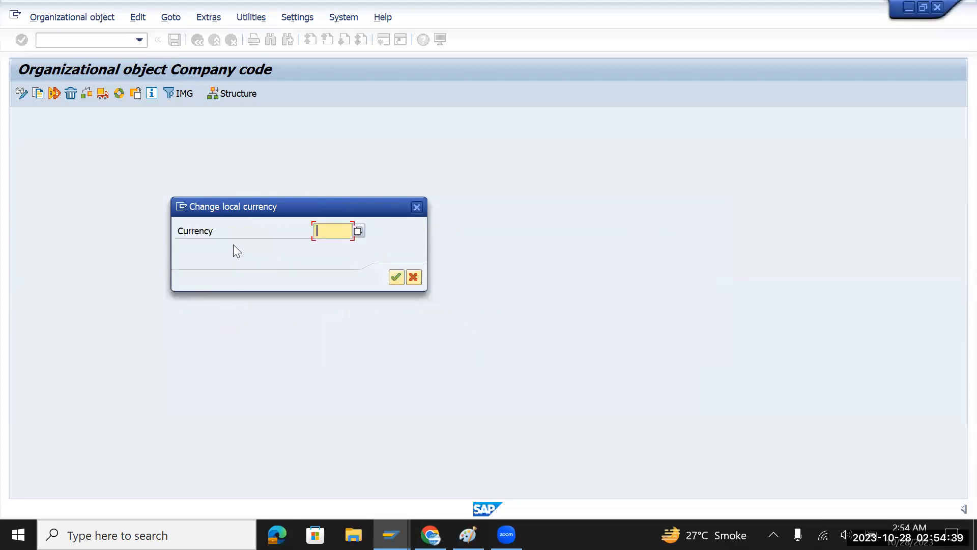
pyautogui.write('USD')
pyautogui.click(391, 280)
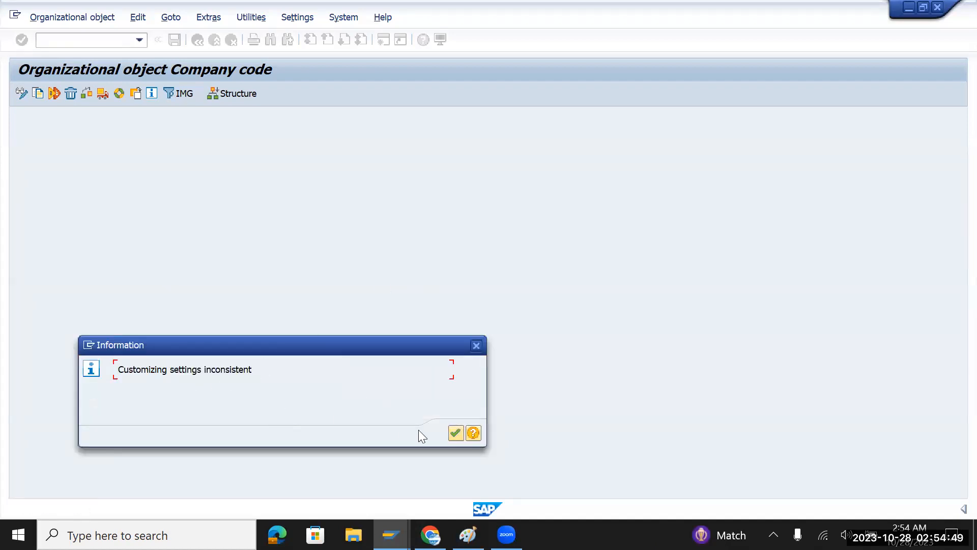
# Step: Acknowledge the information dialogs, agree to transport number ranges and record the copy in customizing request WALK902687
pyautogui.click(455, 434)
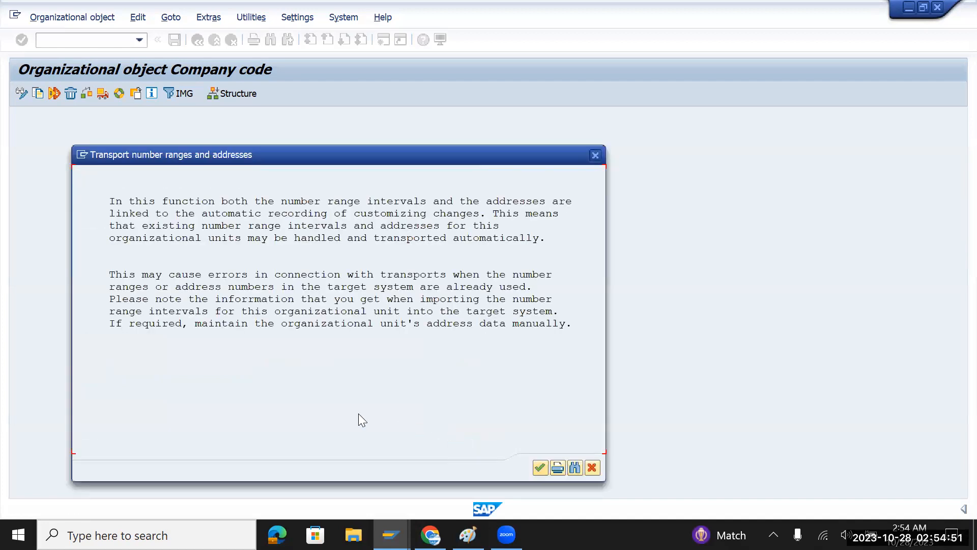
pyautogui.click(541, 467)
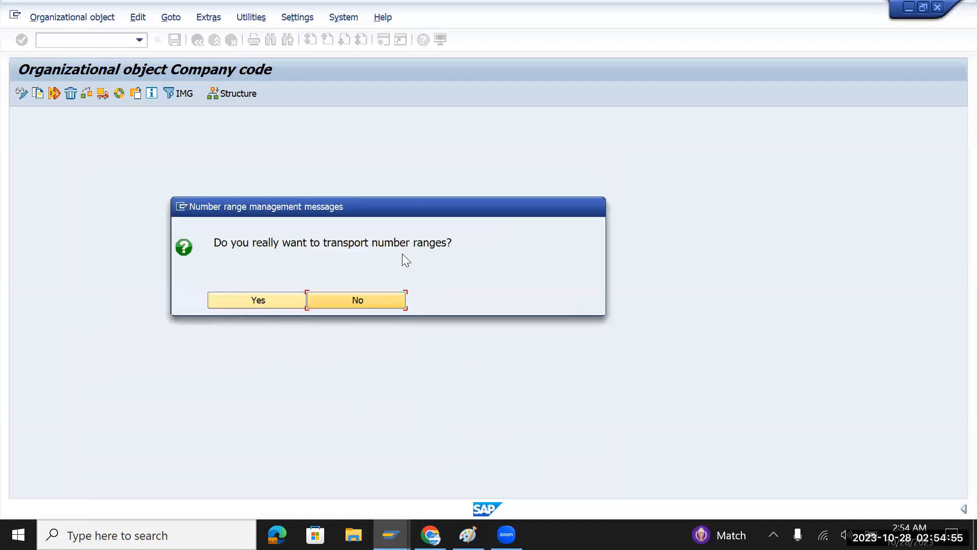
pyautogui.click(276, 301)
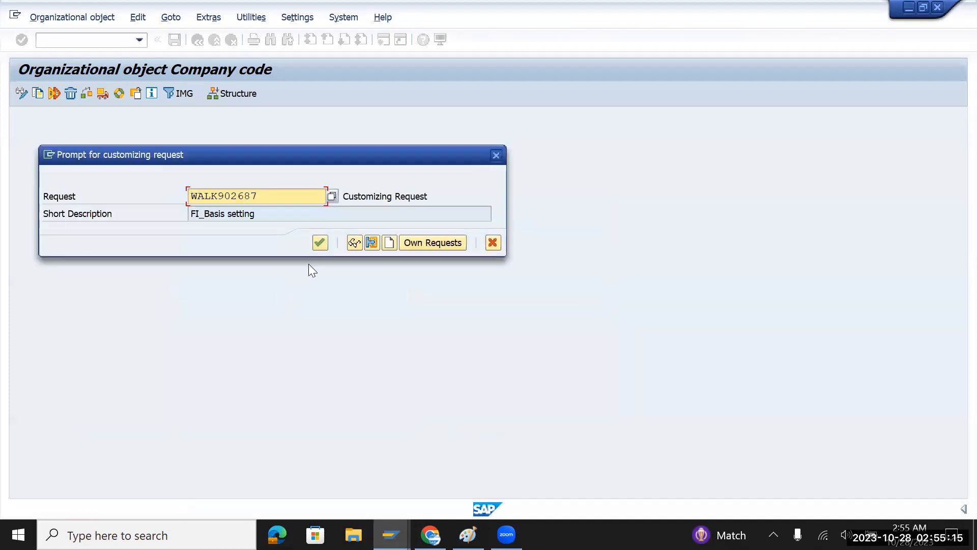
pyautogui.click(319, 241)
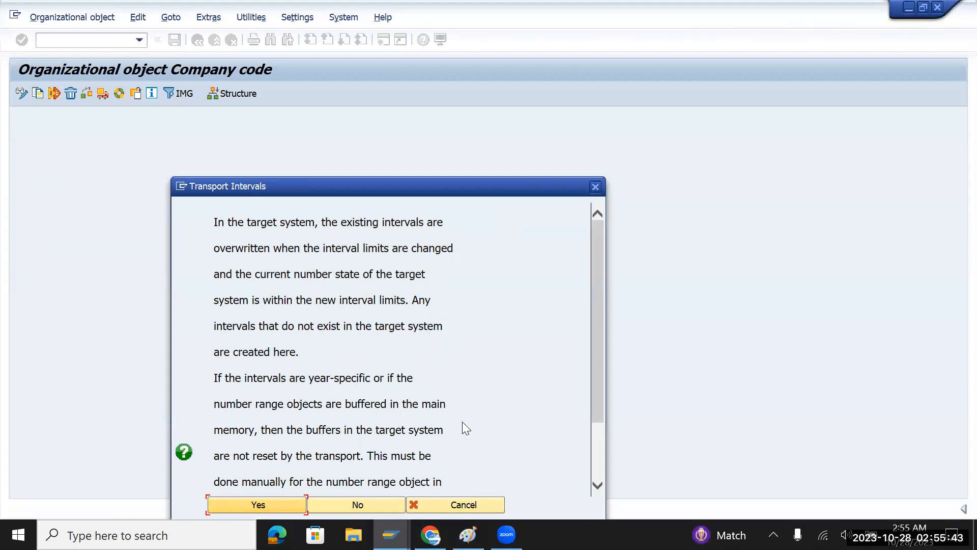
# Step: Agree to each successive number range interval transport and record each in customizing request WALK902687
pyautogui.moveTo(597, 386); pyautogui.dragTo(584, 454)
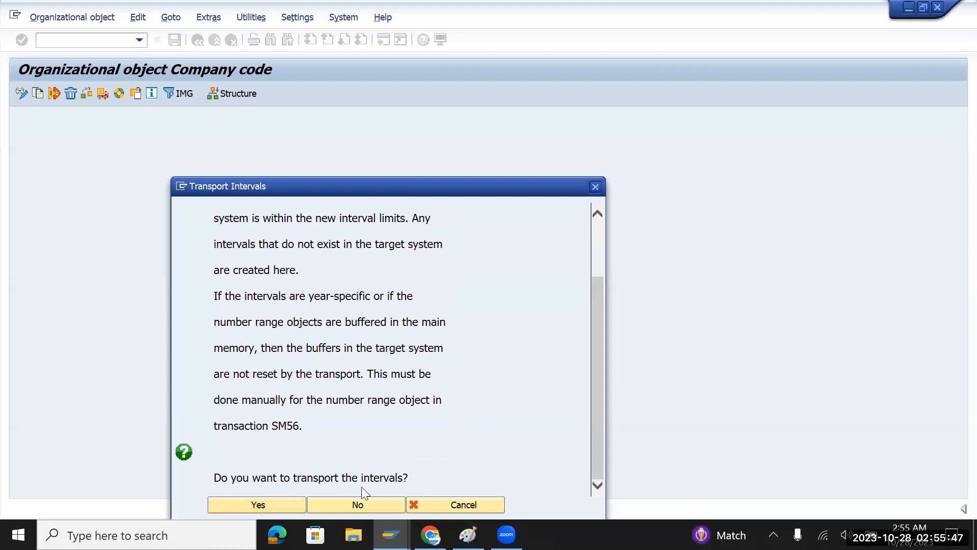
pyautogui.click(276, 501)
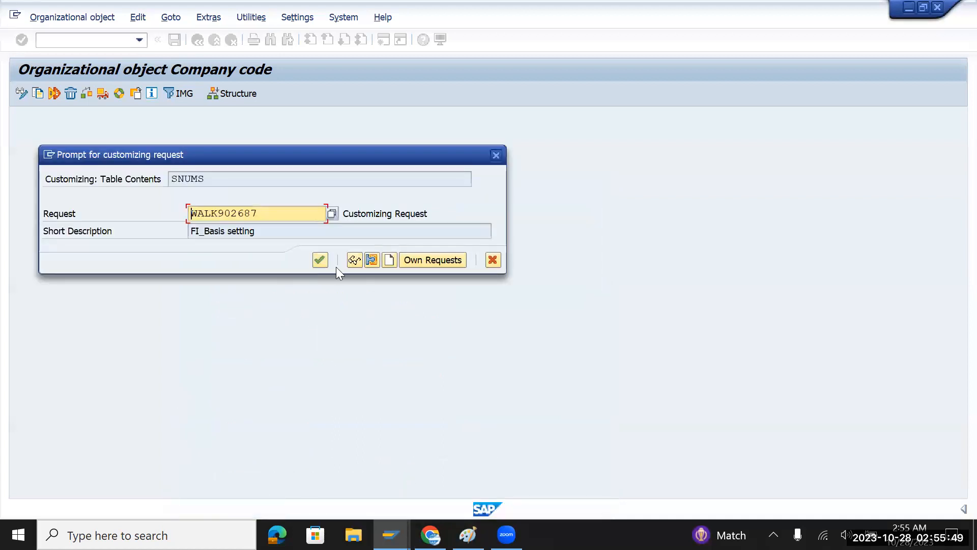
pyautogui.click(319, 261)
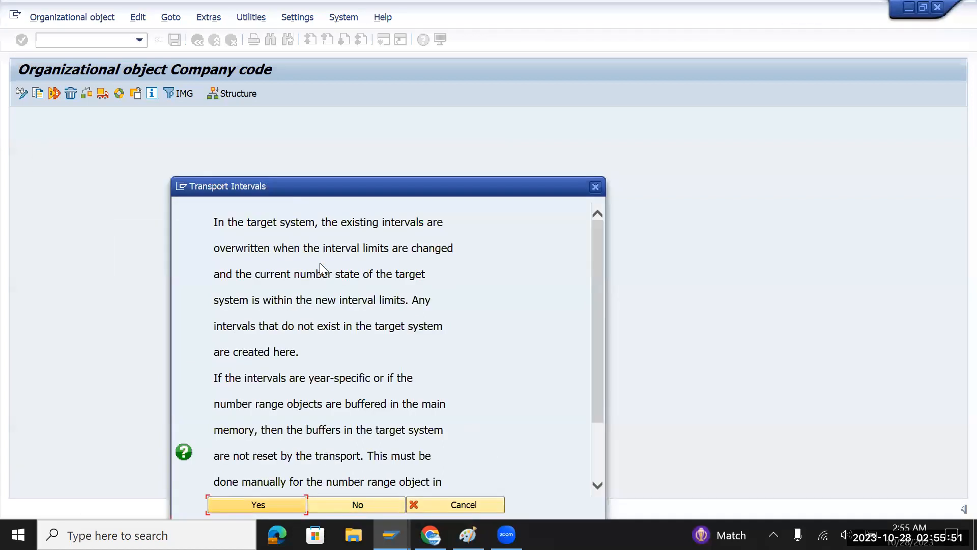
pyautogui.scroll(-2, 605, 355)
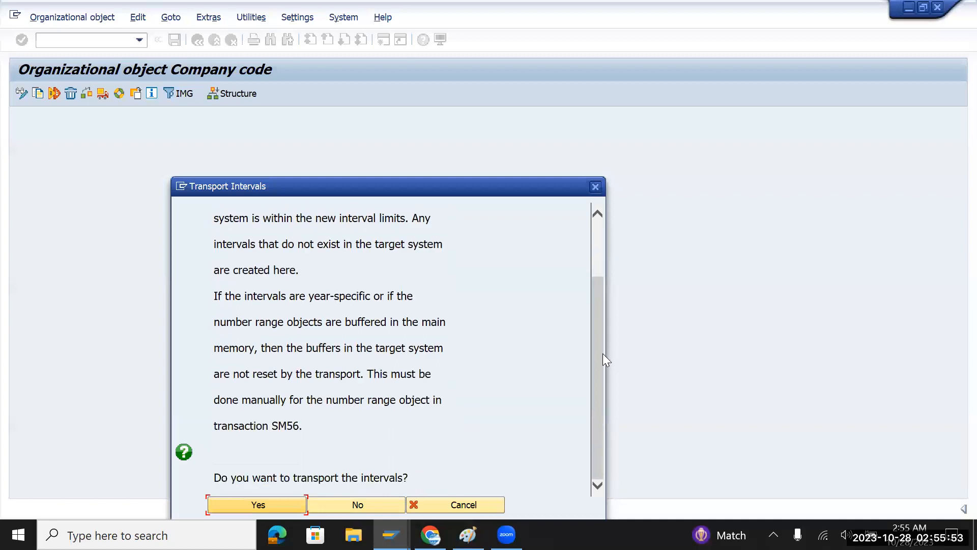
pyautogui.click(258, 504)
pyautogui.click(319, 261)
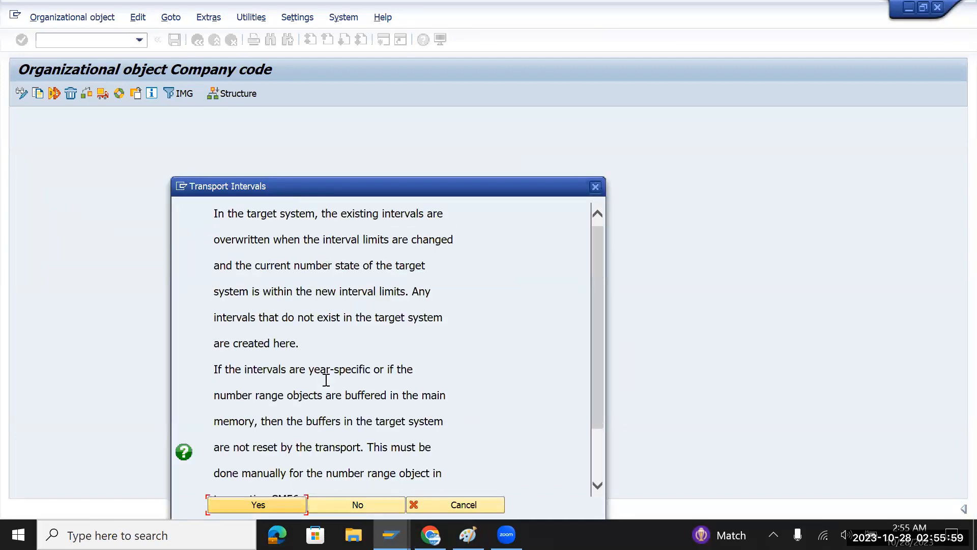
pyautogui.scroll(-2, 326, 380)
pyautogui.moveTo(328, 433); pyautogui.dragTo(216, 432)
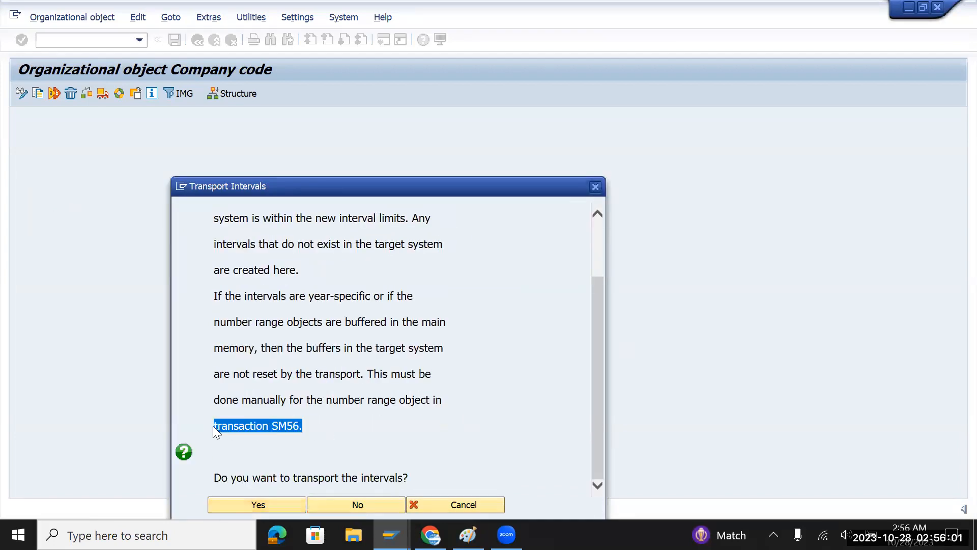
pyautogui.click(272, 505)
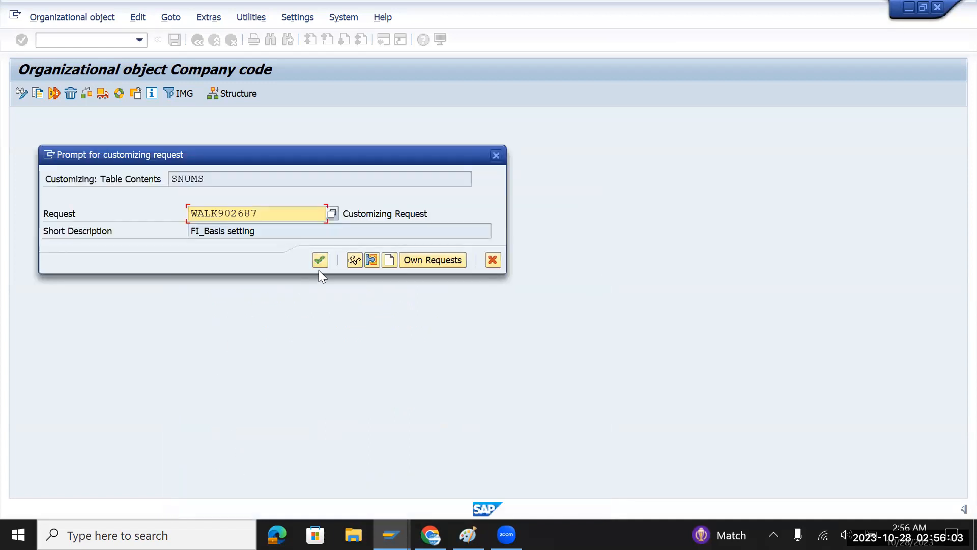
pyautogui.click(320, 264)
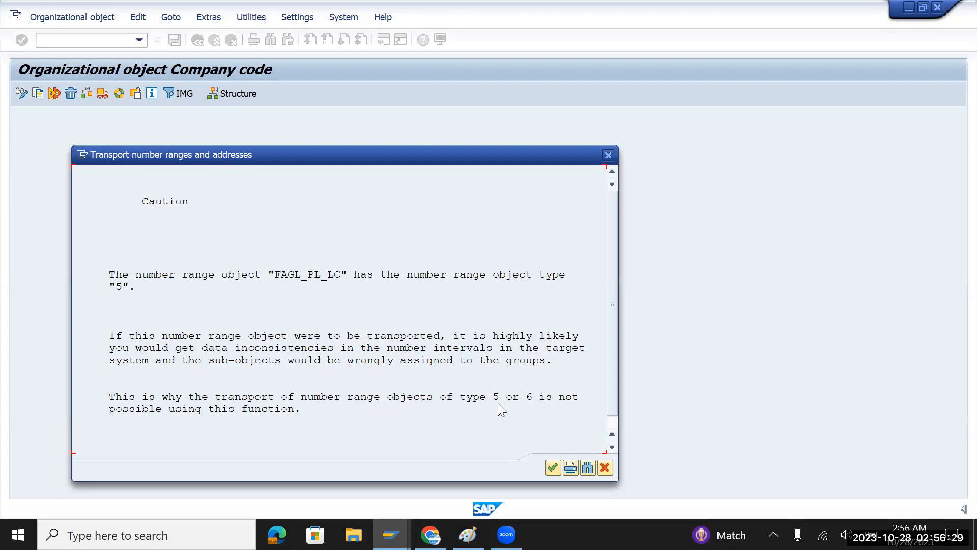
# Step: Read and acknowledge the transport cautions for number range objects FAGL_PL_LC, GL_LOCAL, GL_ROL_LOC, J_1ICERT and J_1ICHLNNO
pyautogui.scroll(-1, 398, 396)
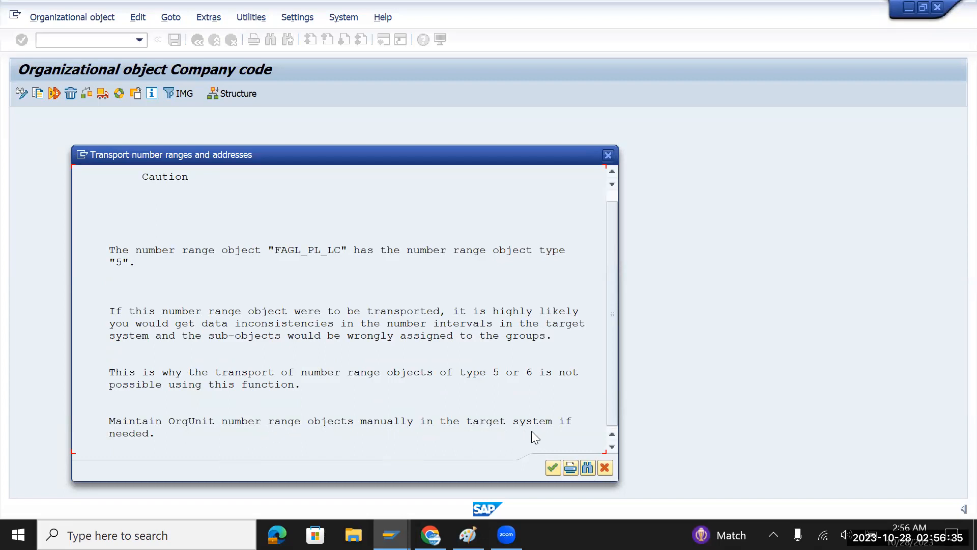
pyautogui.click(549, 467)
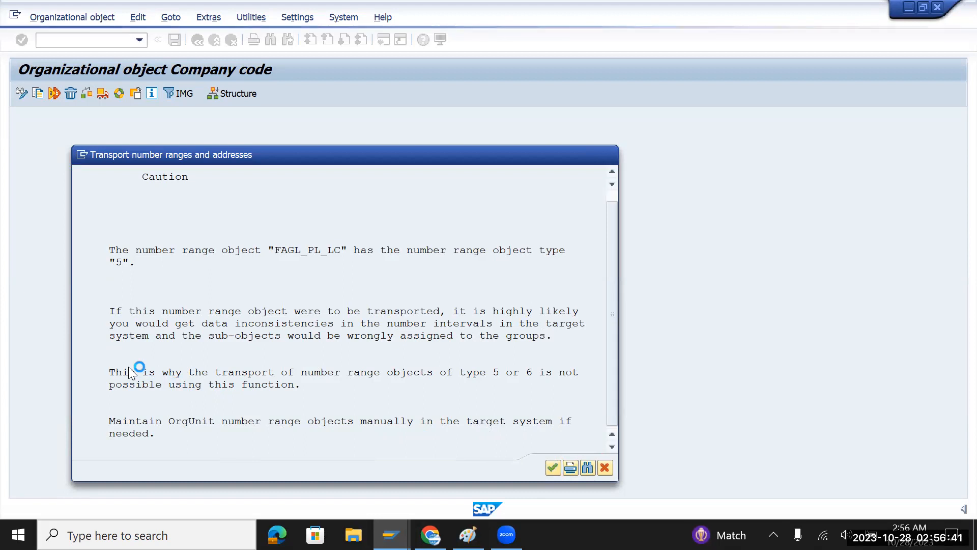
pyautogui.scroll(-1, 128, 366)
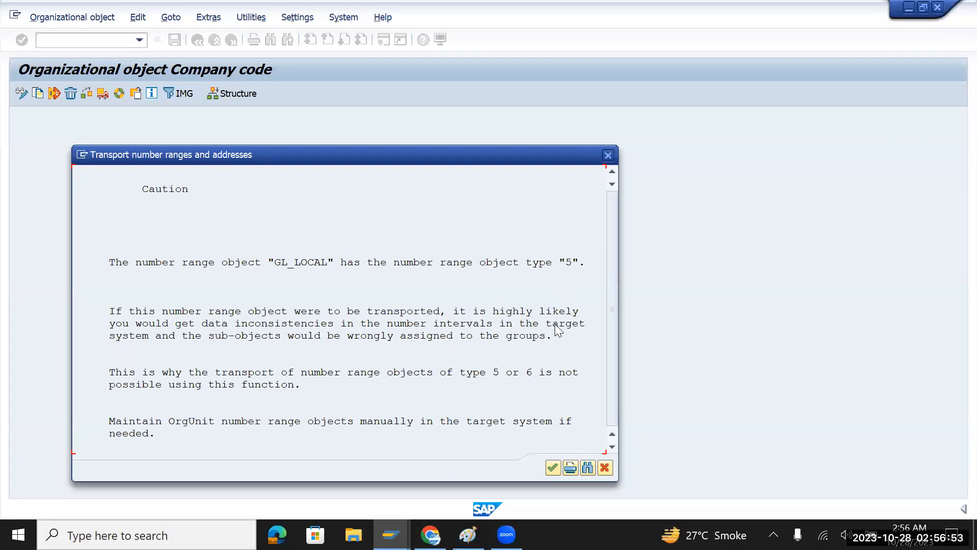
pyautogui.click(553, 468)
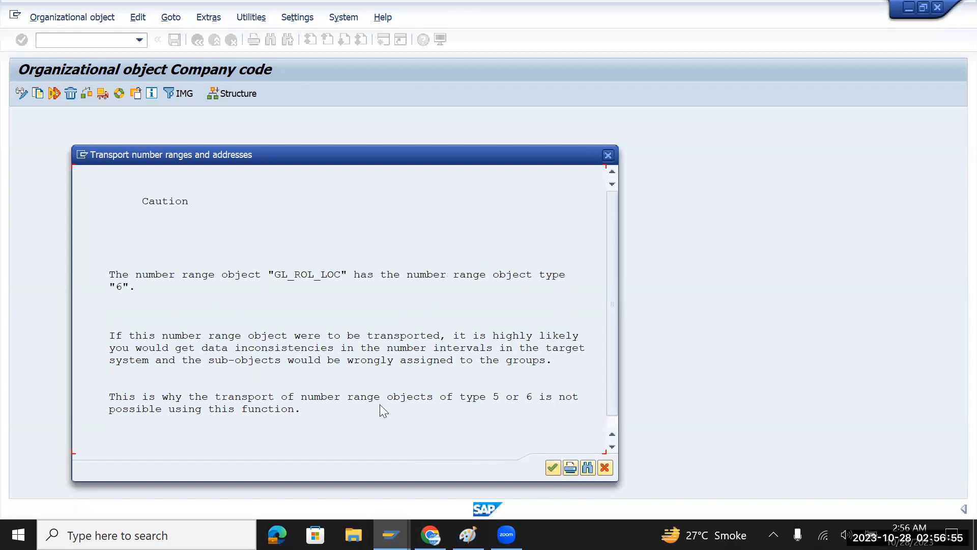
pyautogui.click(554, 470)
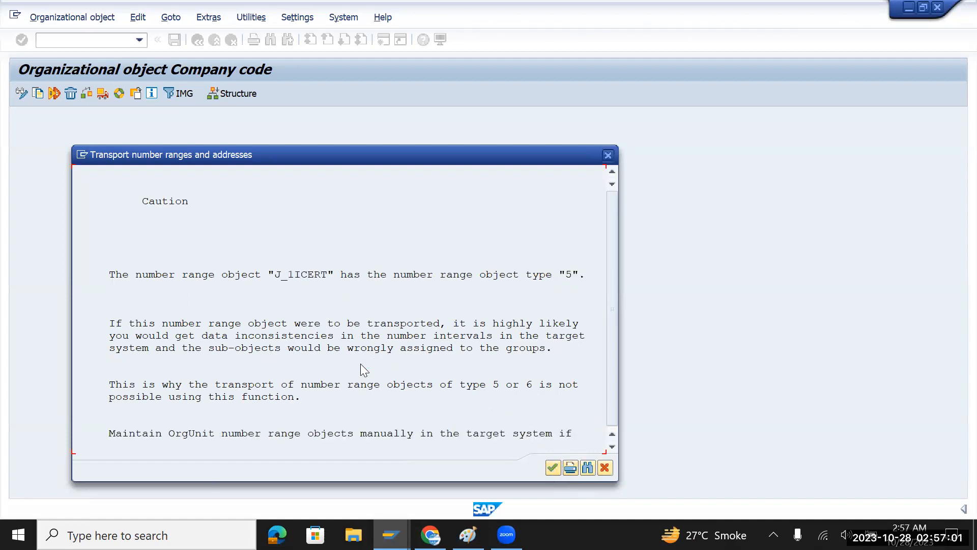
pyautogui.click(553, 466)
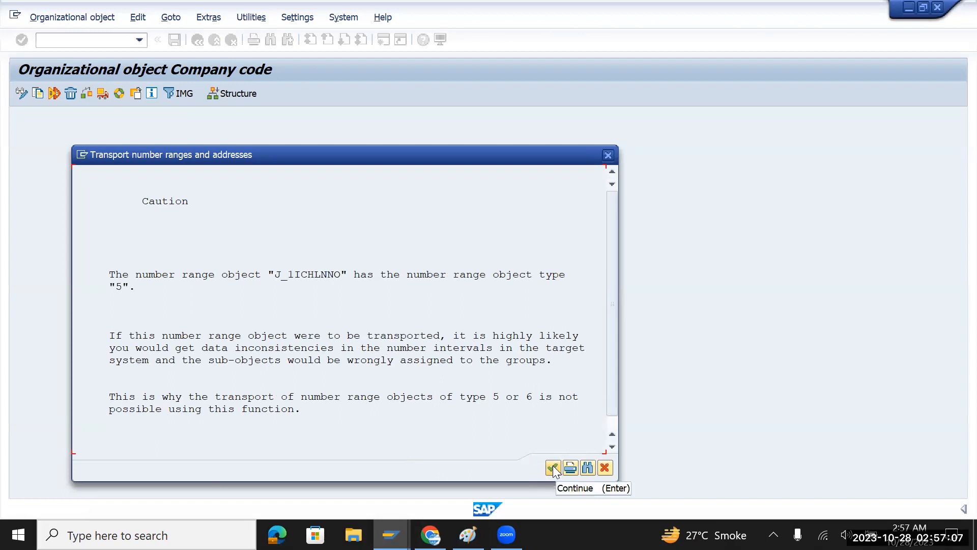
pyautogui.click(552, 466)
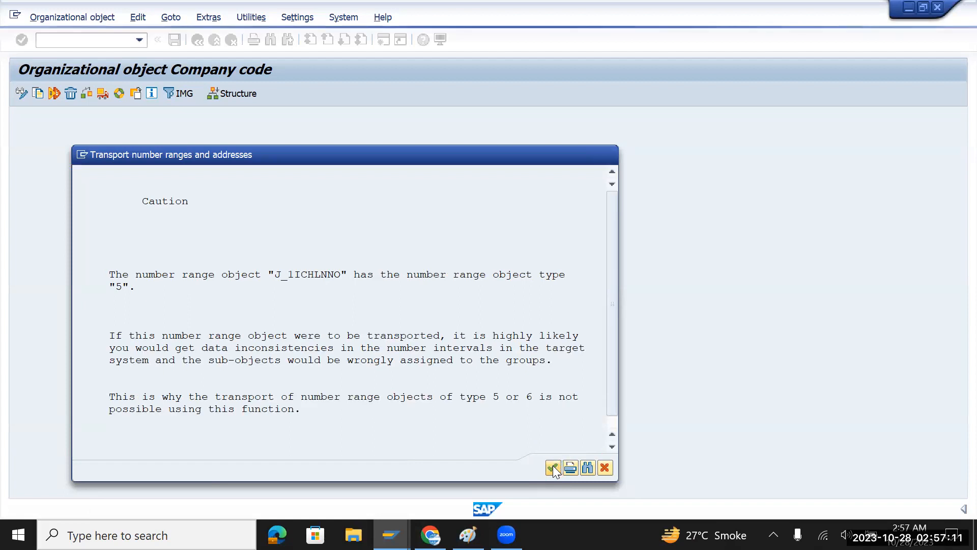
# Step: Agree to transport the remaining intervals, accept the customizing request and close the copy's completion notice
pyautogui.click(264, 506)
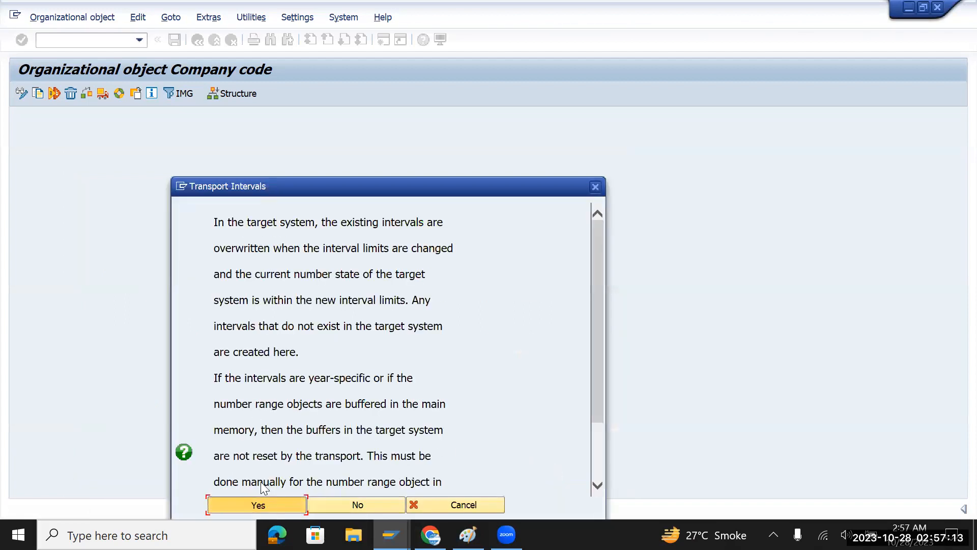
pyautogui.click(320, 260)
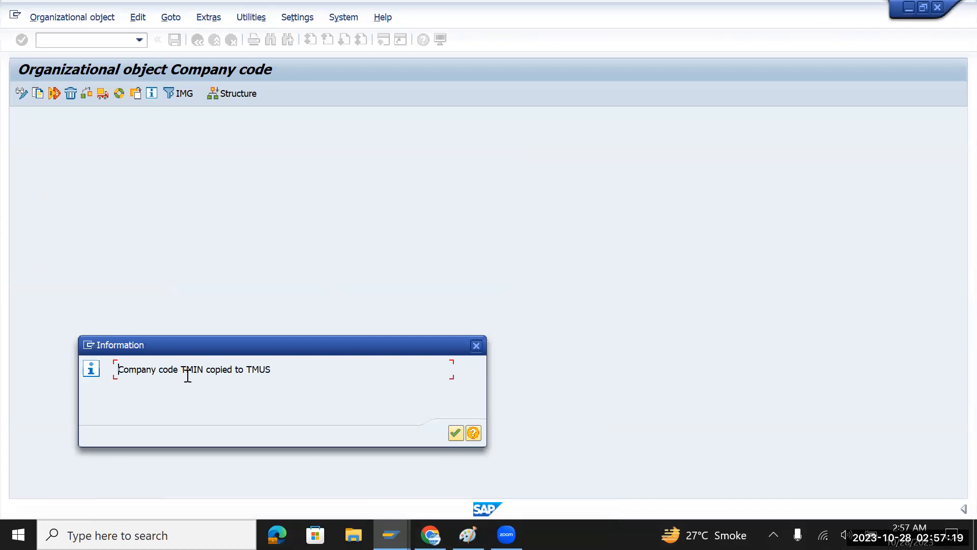
pyautogui.click(451, 434)
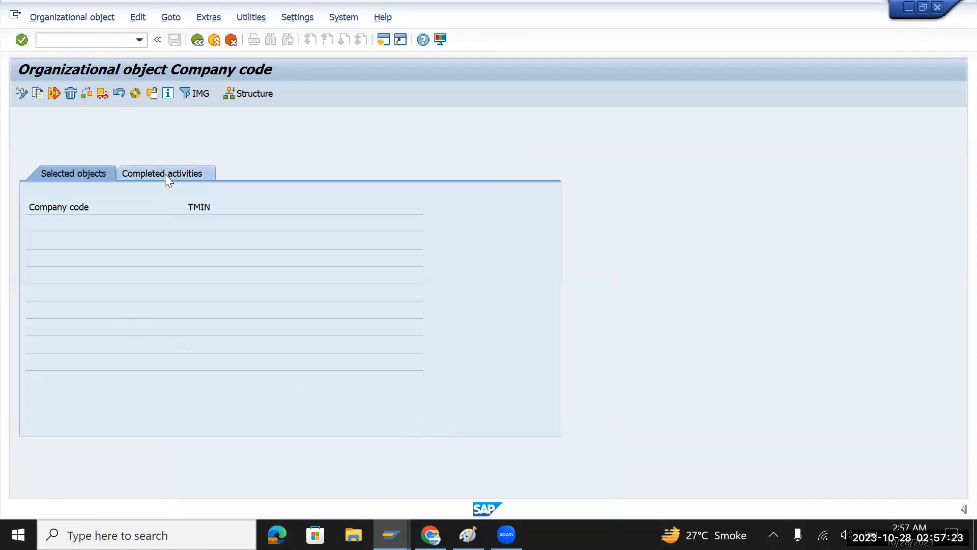
# Step: Review the completed activities for the company code copy and return to the implementation guide's activity selection
pyautogui.click(166, 174)
pyautogui.moveTo(213, 259); pyautogui.dragTo(22, 255)
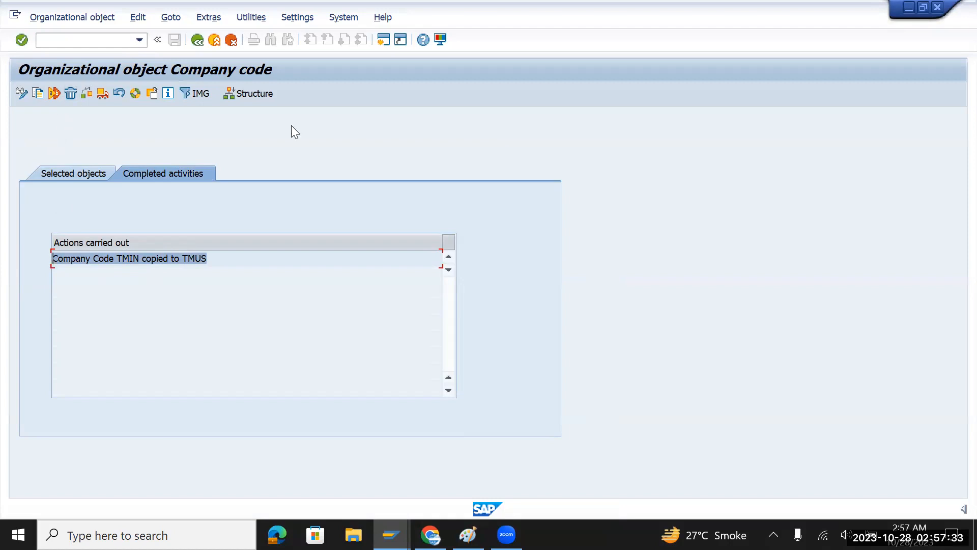
pyautogui.click(198, 40)
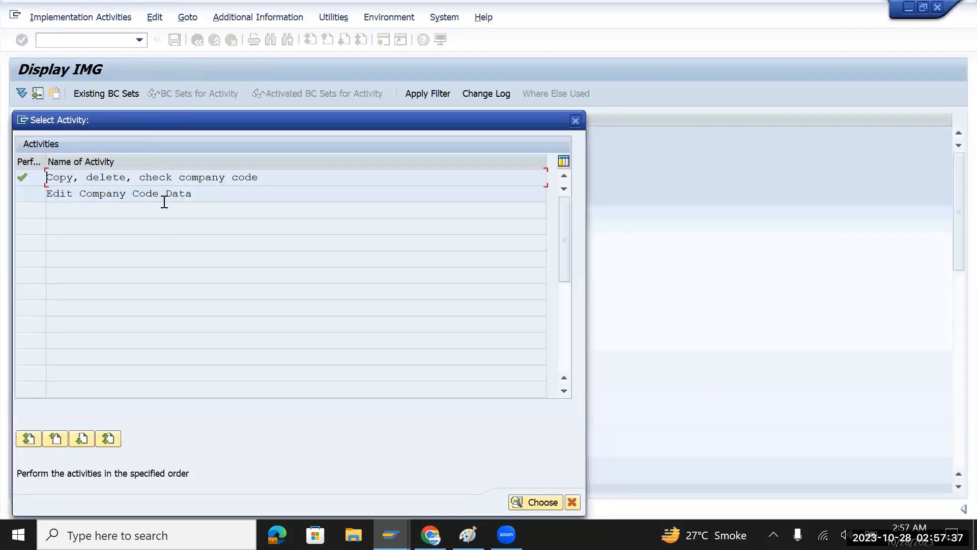
# Step: Start the Edit Company Code Data activity, locate company code TMUS and open its details
pyautogui.doubleClick(149, 193)
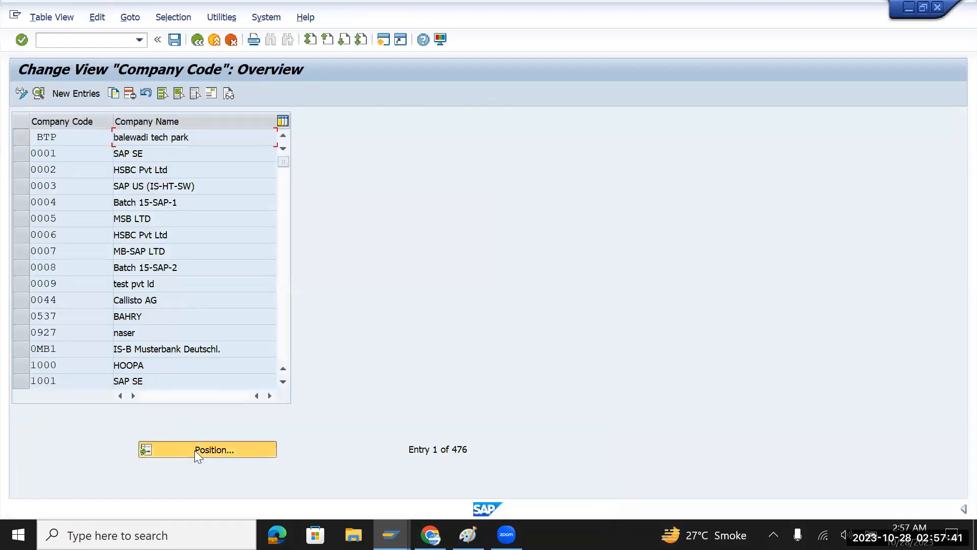
pyautogui.click(195, 449)
pyautogui.write('tmus')
pyautogui.press('Return')
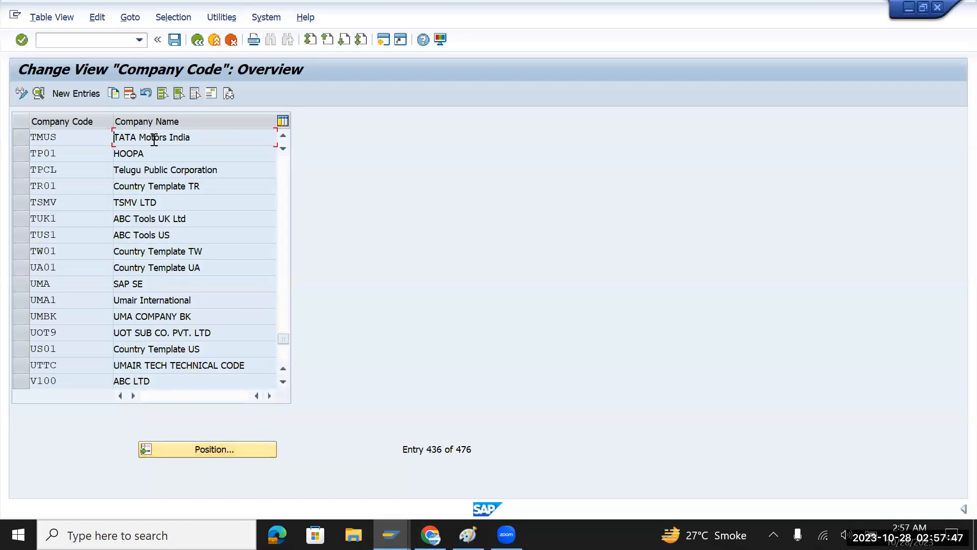
pyautogui.doubleClick(154, 139)
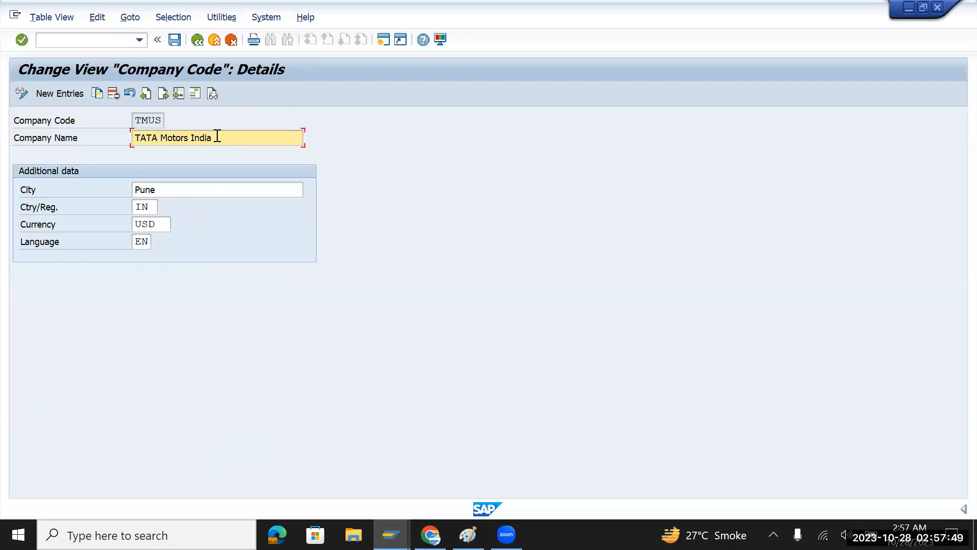
# Step: Change the company name of TMUS to TATA Motors USA
pyautogui.click(242, 140)
pyautogui.press('BackSpace')
pyautogui.press('BackSpace')
pyautogui.press('BackSpace')
pyautogui.press('BackSpace')
pyautogui.press('BackSpace')
pyautogui.write('USA')
# Step: Set the city of company code TMUS to NY
pyautogui.click(190, 184)
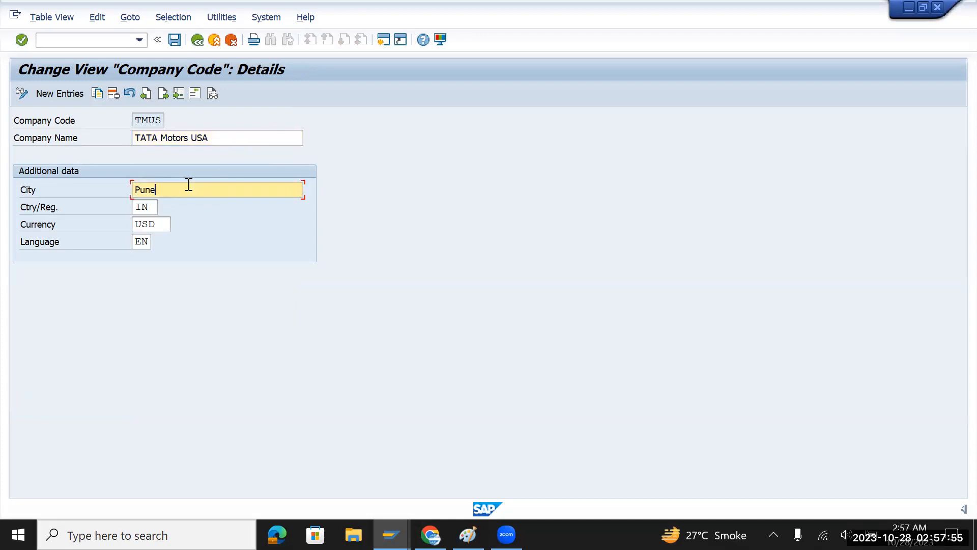
pyautogui.press('BackSpace')
pyautogui.press('BackSpace')
pyautogui.press('BackSpace')
pyautogui.press('BackSpace')
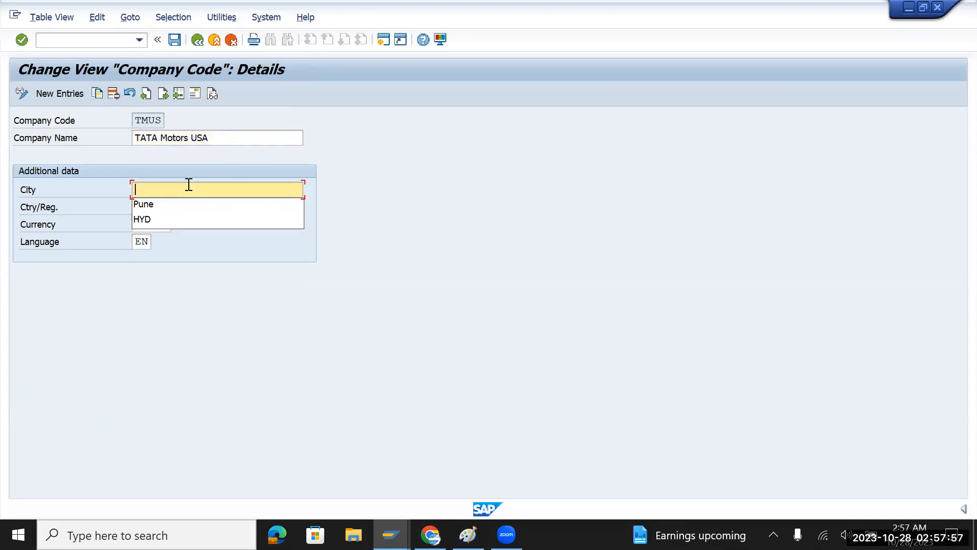
pyautogui.write('NY')
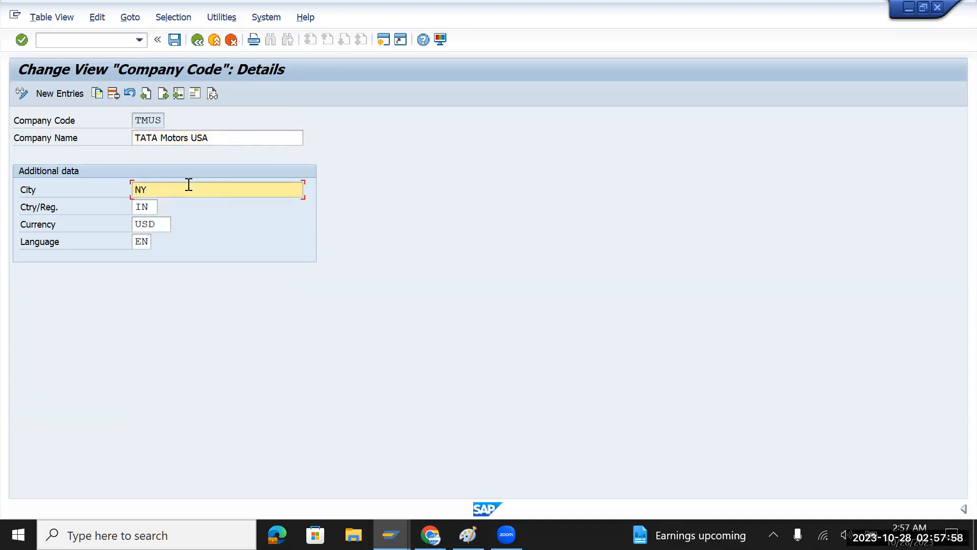
# Step: Set the country of TMUS to US and save the changes in customizing request WALK902687
pyautogui.click(153, 206)
pyautogui.press('BackSpace')
pyautogui.press('BackSpace')
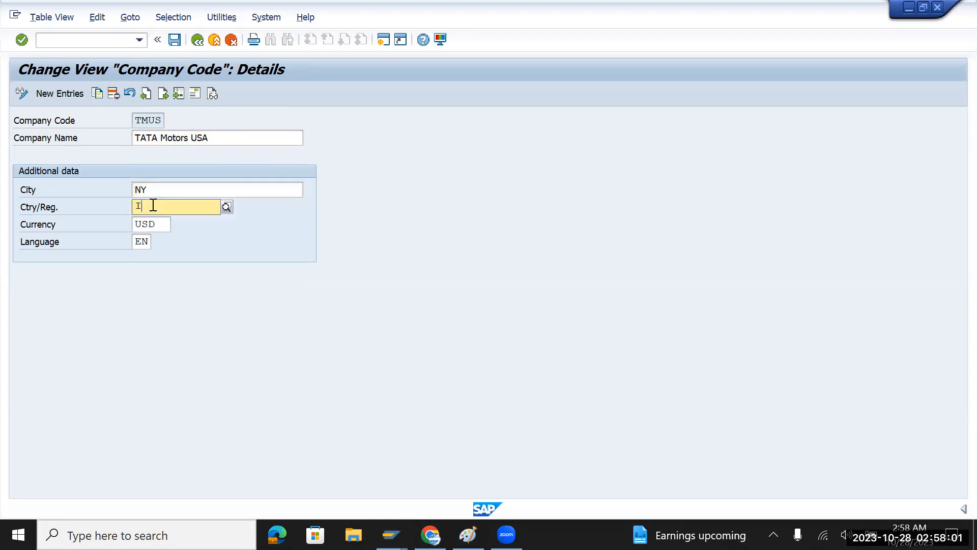
pyautogui.write('US')
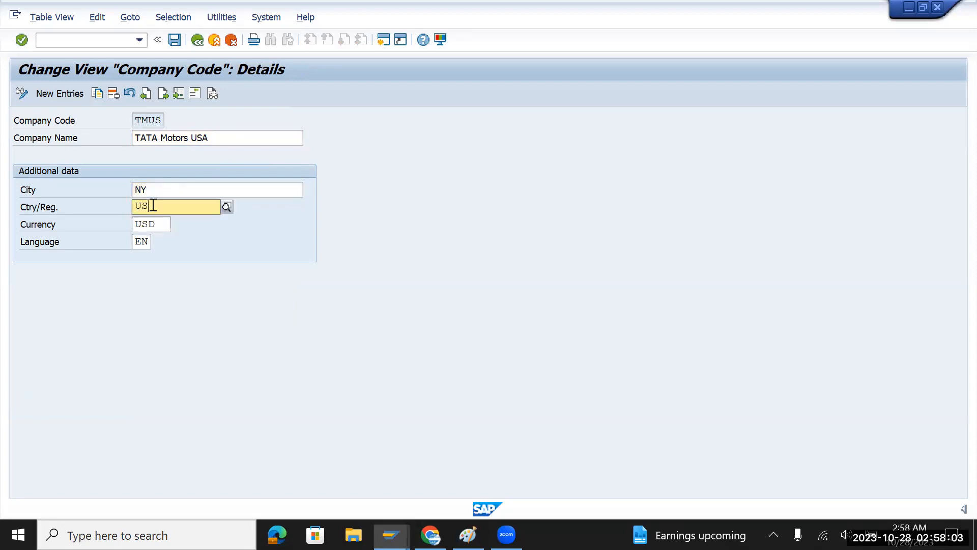
pyautogui.click(218, 236)
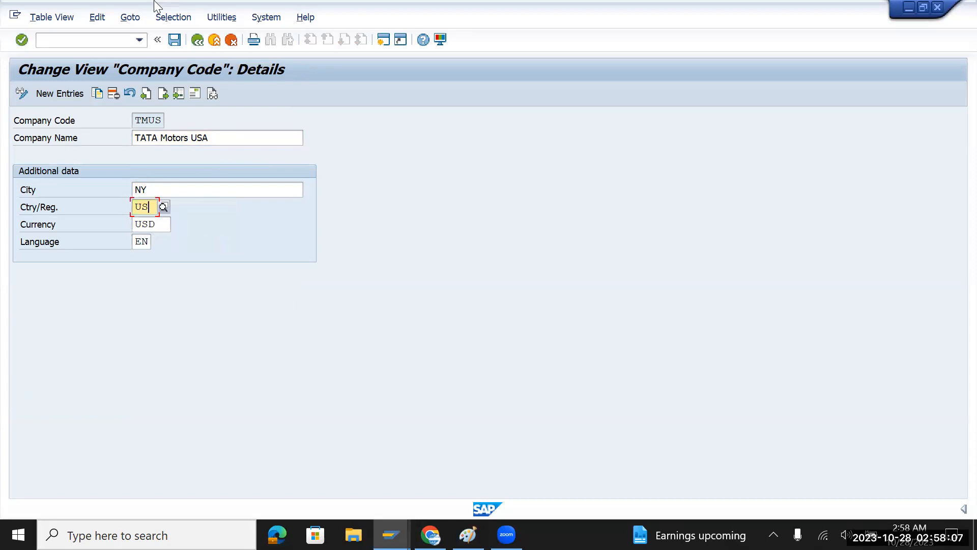
pyautogui.click(174, 40)
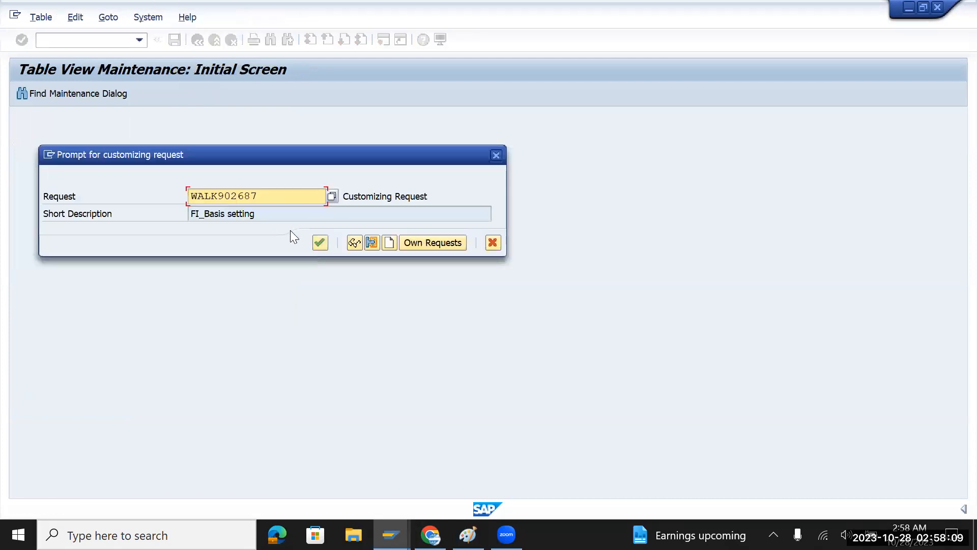
pyautogui.click(319, 242)
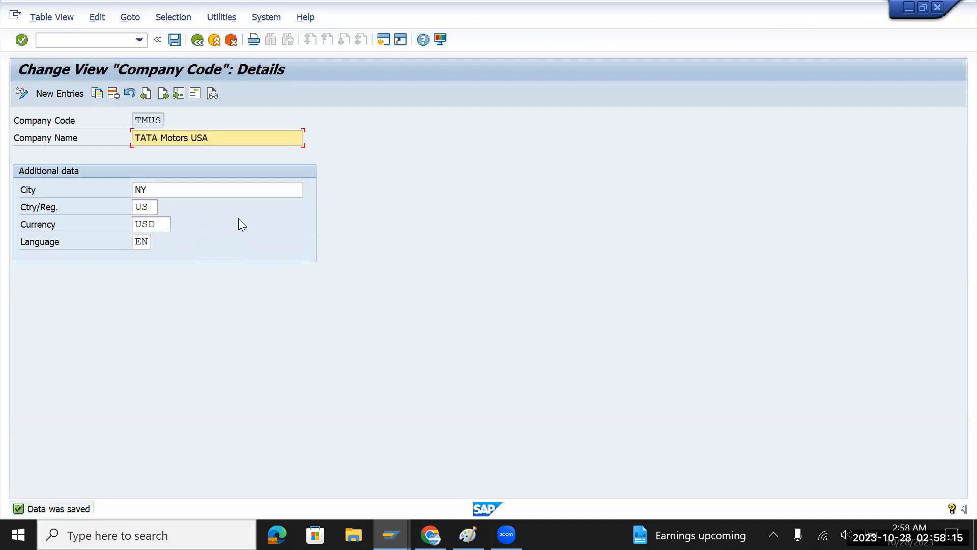
# Step: Switch to the Paint notes and highlight the TMUS line with its Jan to Dec fiscal year
pyautogui.hotkey('alt', 'Tab')
pyautogui.press('Tab')
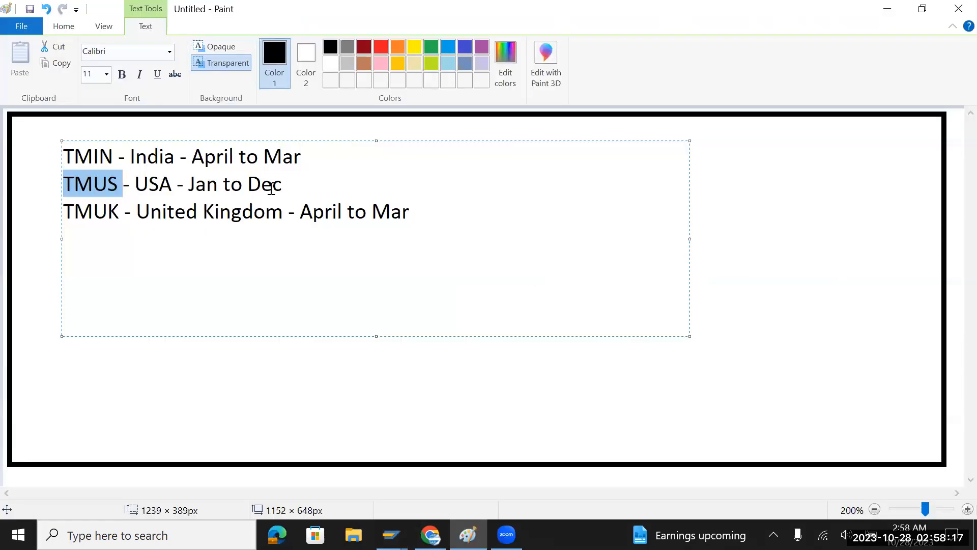
pyautogui.click(275, 183)
pyautogui.hotkey('shift', 'Left')
pyautogui.hotkey('shift', 'Left')
pyautogui.hotkey('shift', 'Left')
pyautogui.hotkey('shift', 'Left')
pyautogui.hotkey('shift', 'Left')
pyautogui.hotkey('shift', 'Left')
pyautogui.hotkey('shift', 'Left')
pyautogui.hotkey('shift', 'Left')
pyautogui.hotkey('shift', 'Left')
pyautogui.hotkey('shift', 'Left')
pyautogui.hotkey('shift', 'Left')
pyautogui.hotkey('shift', 'Left')
pyautogui.hotkey('shift', 'Left')
pyautogui.hotkey('shift', 'Left')
pyautogui.hotkey('shift', 'Left')
pyautogui.hotkey('shift', 'Left')
pyautogui.hotkey('shift', 'Left')
pyautogui.hotkey('shift', 'Left')
pyautogui.hotkey('shift', 'Left')
pyautogui.hotkey('shift', 'Left')
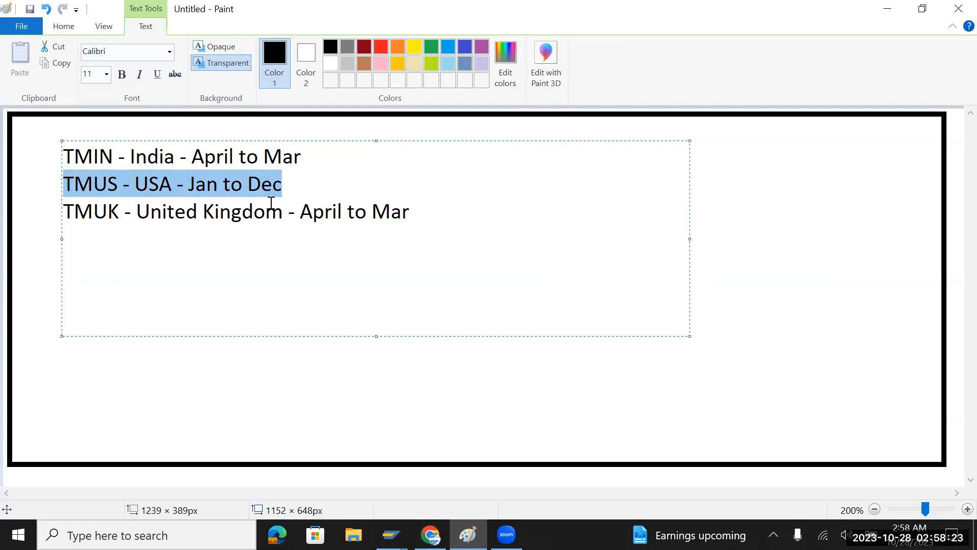
# Step: Switch back to SAP, leave the company code data and close the activity selection to return to the implementation guide
pyautogui.hotkey('alt', 'Tab')
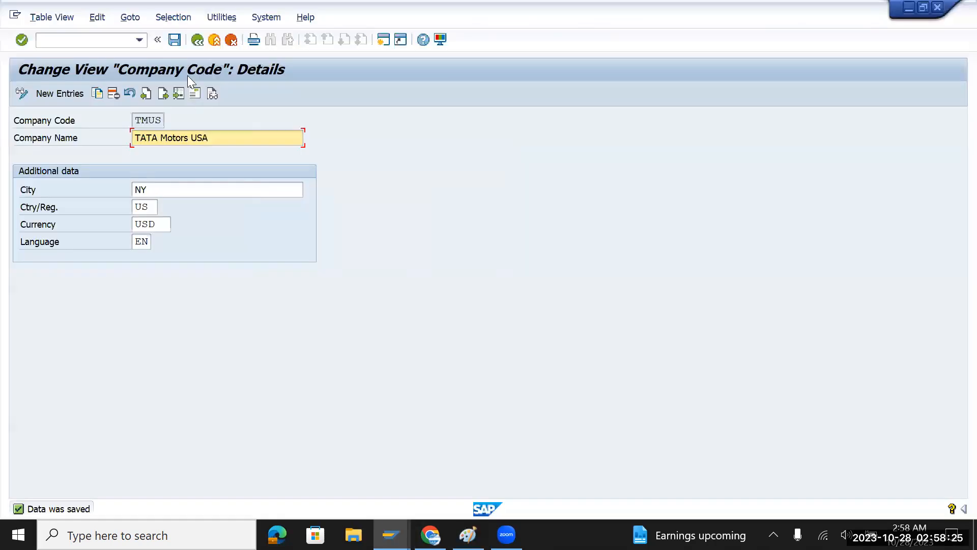
pyautogui.click(196, 42)
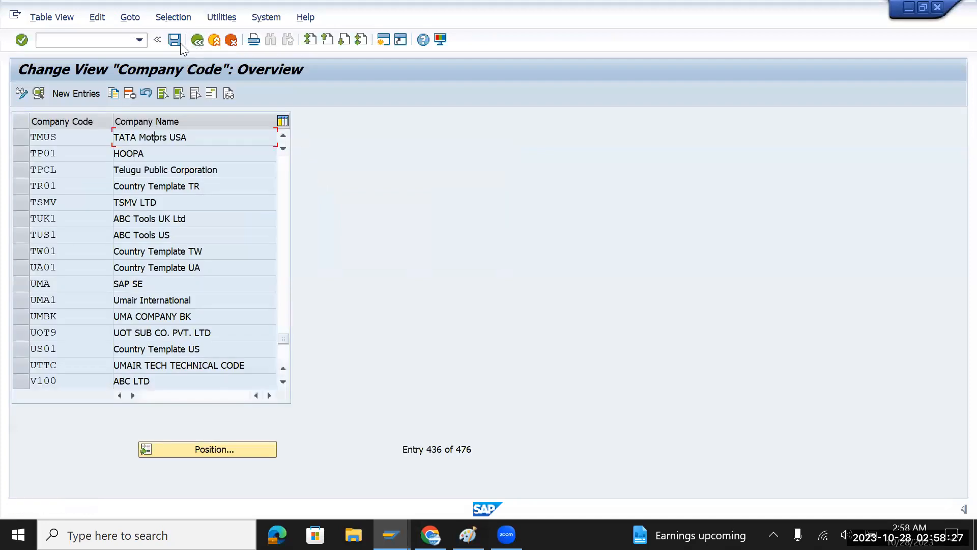
pyautogui.click(196, 40)
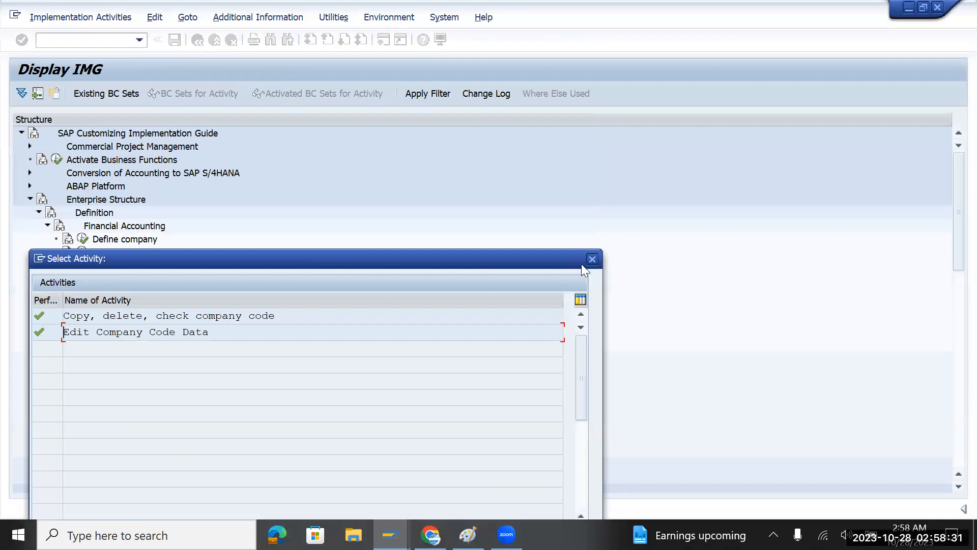
pyautogui.click(592, 260)
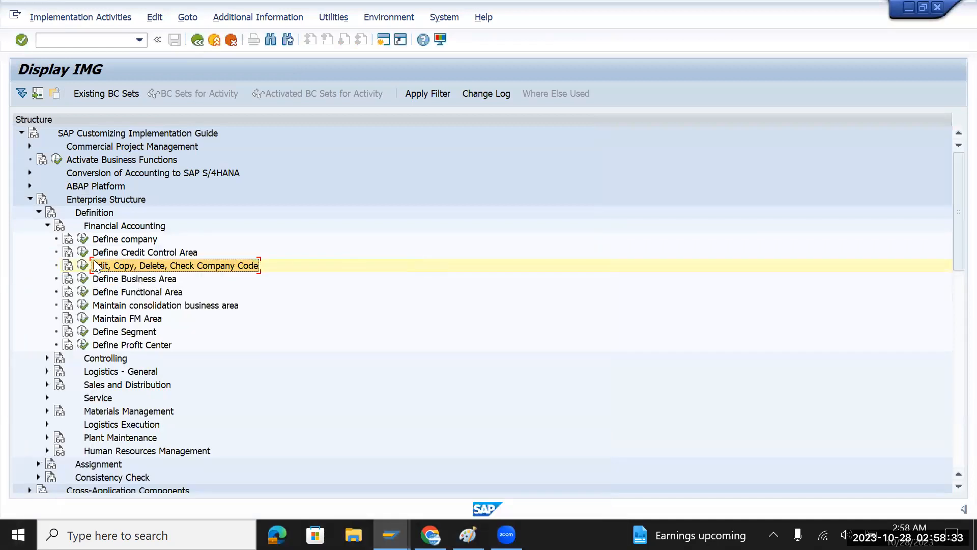
# Step: Run transaction OBY6 in a new session and open the global data details of company code TMUS
pyautogui.click(379, 41)
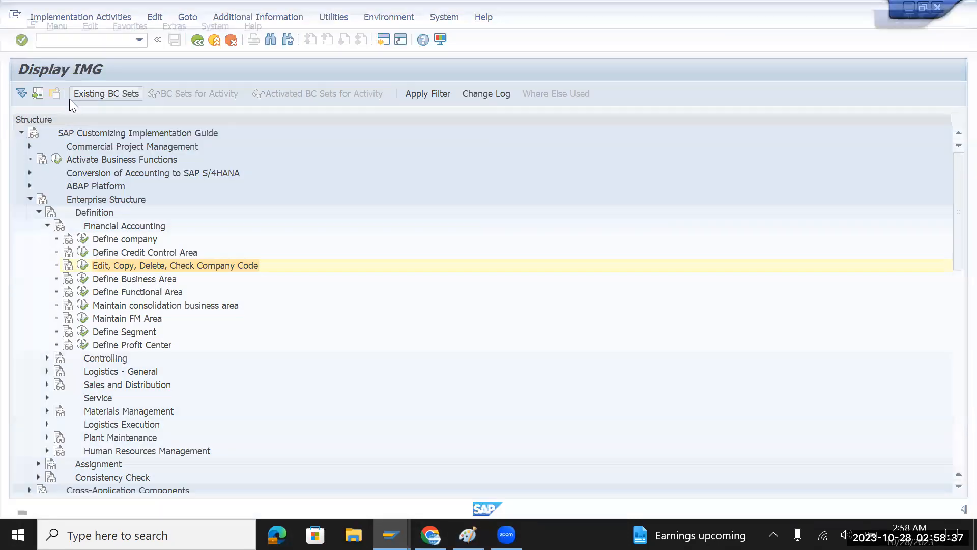
pyautogui.write('oby6')
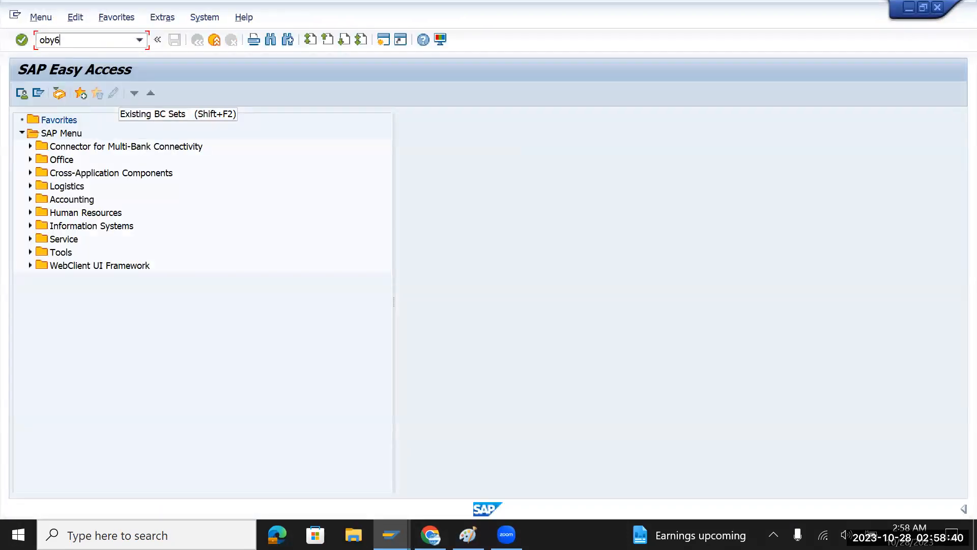
pyautogui.press('Return')
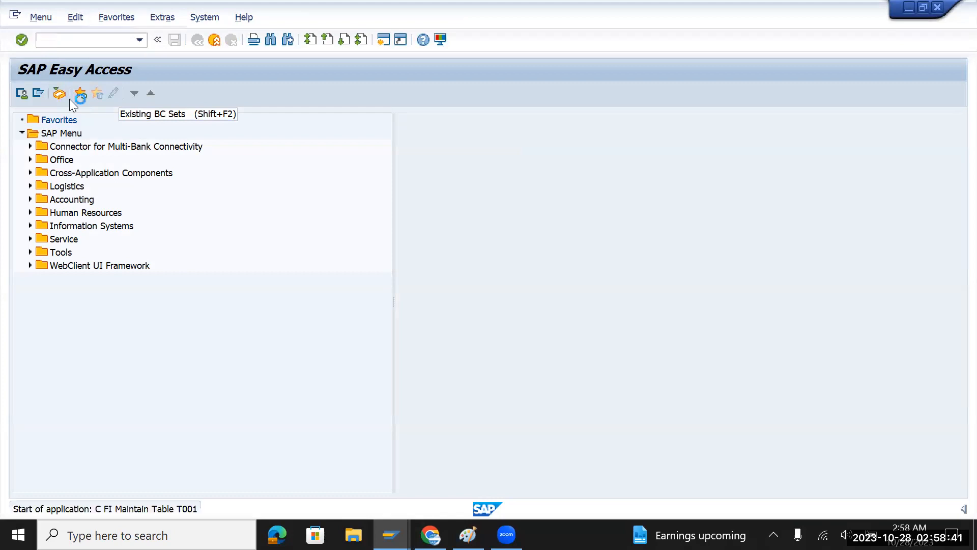
pyautogui.click(290, 487)
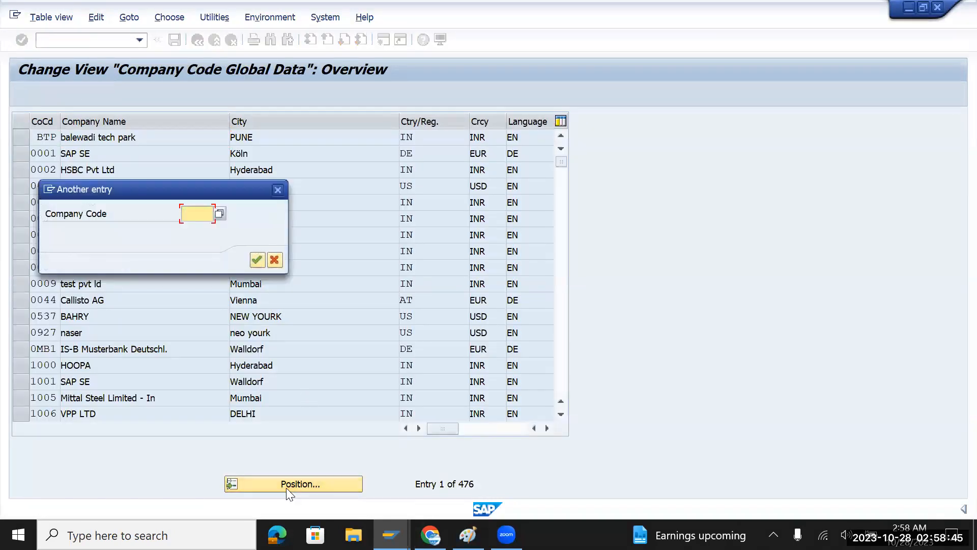
pyautogui.write('TMUS')
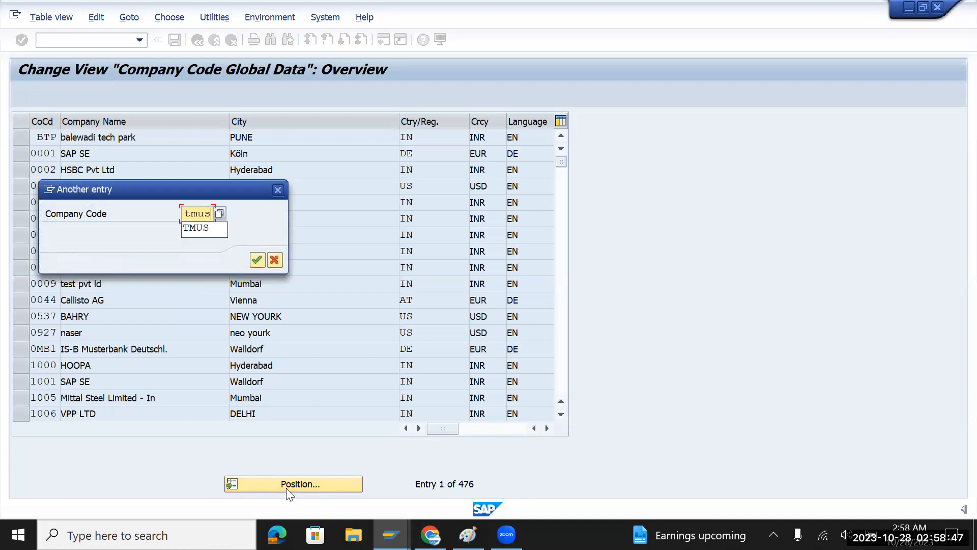
pyautogui.press('Return')
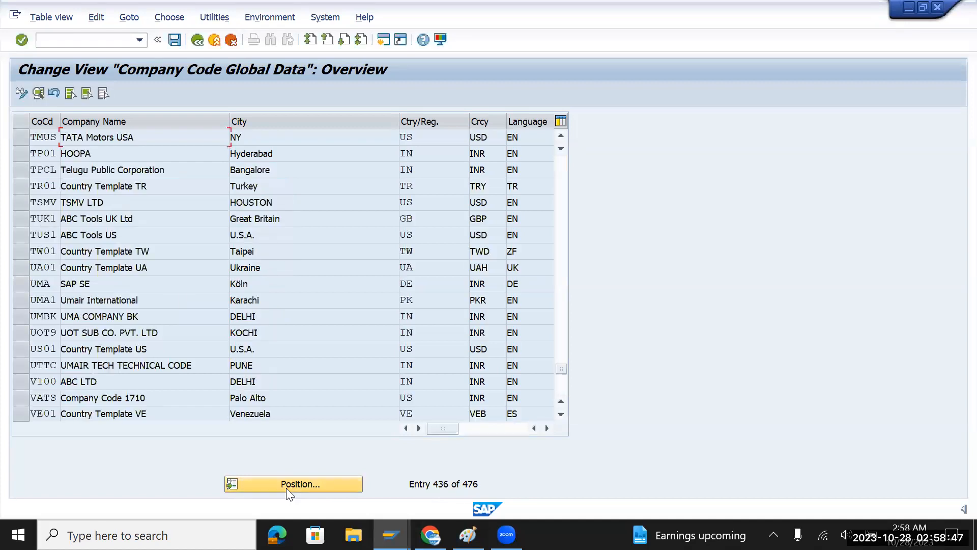
pyautogui.doubleClick(116, 136)
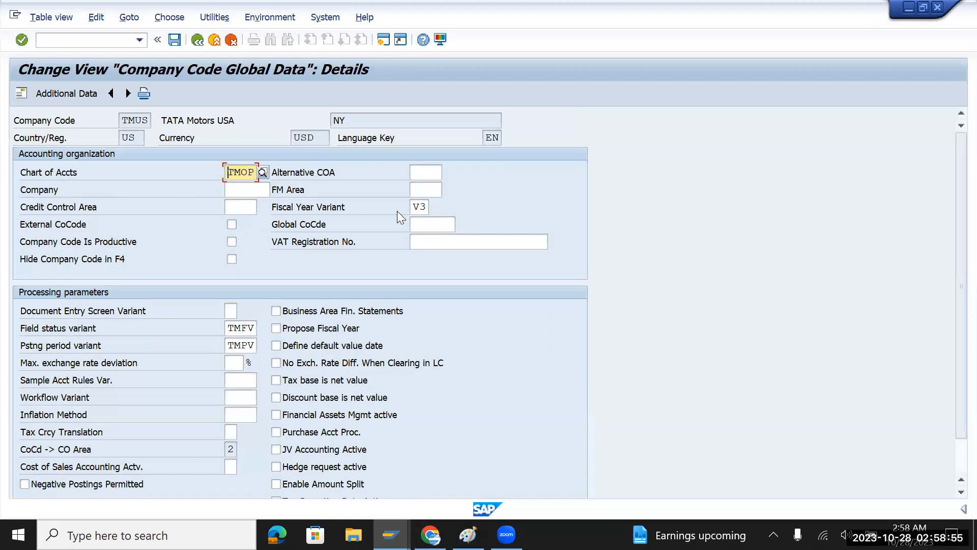
# Step: Choose fiscal year variant K4, calendar year with four special periods, for company code TMUS
pyautogui.click(422, 207)
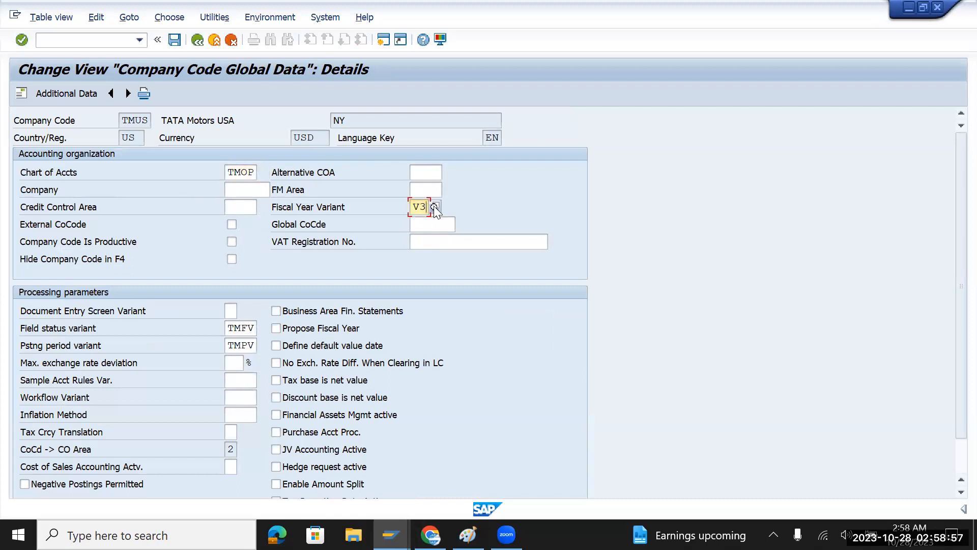
pyautogui.click(434, 206)
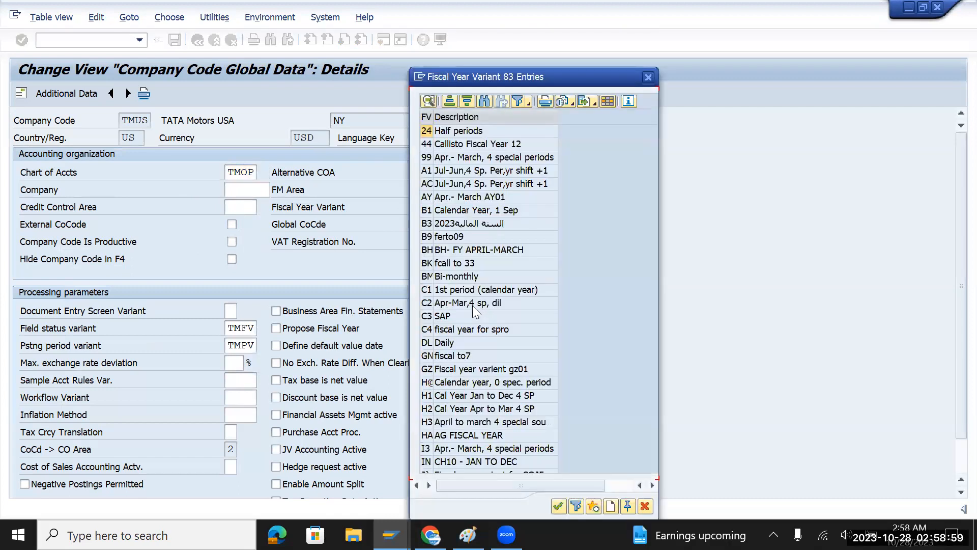
pyautogui.scroll(-5, 466, 383)
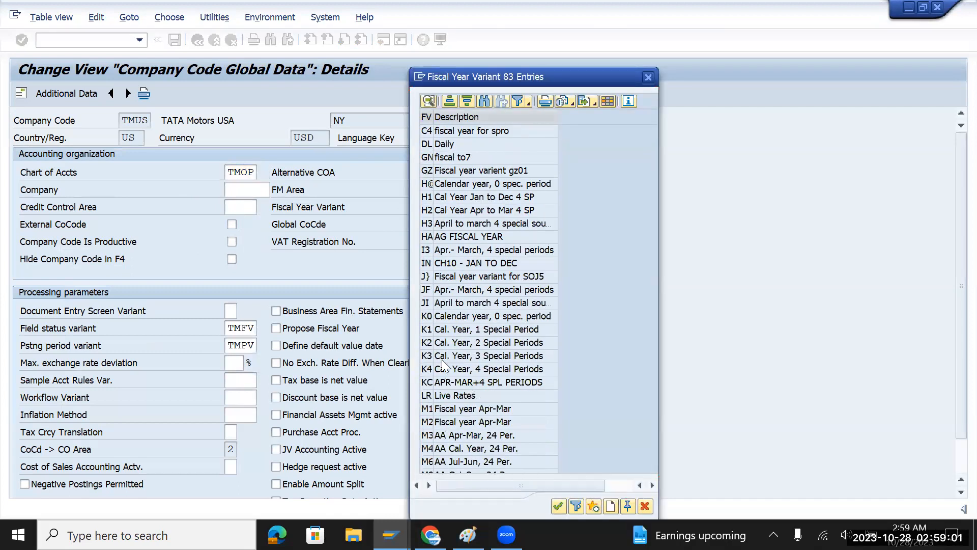
pyautogui.scroll(-4, 442, 360)
pyautogui.scroll(-1, 441, 361)
pyautogui.scroll(-5, 442, 362)
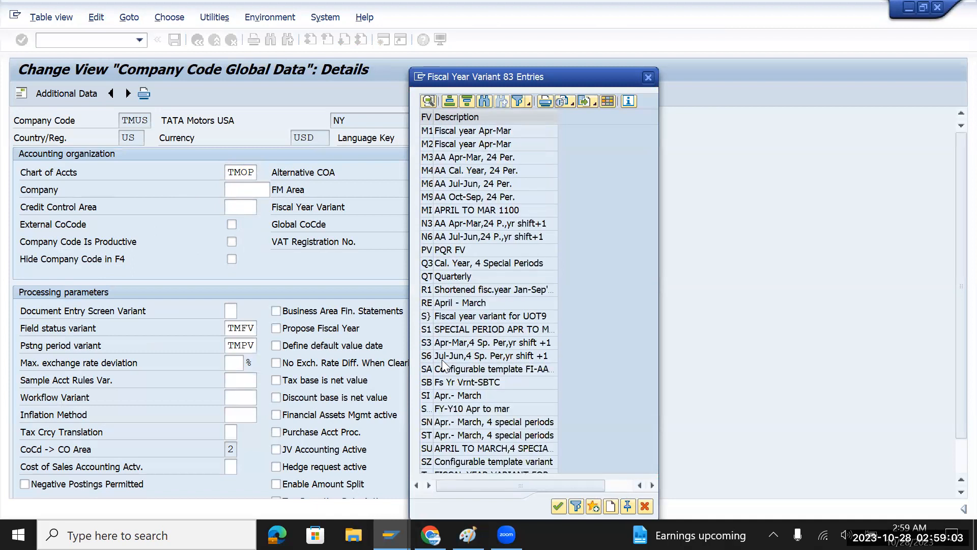
pyautogui.click(481, 413)
pyautogui.scroll(10, 456, 395)
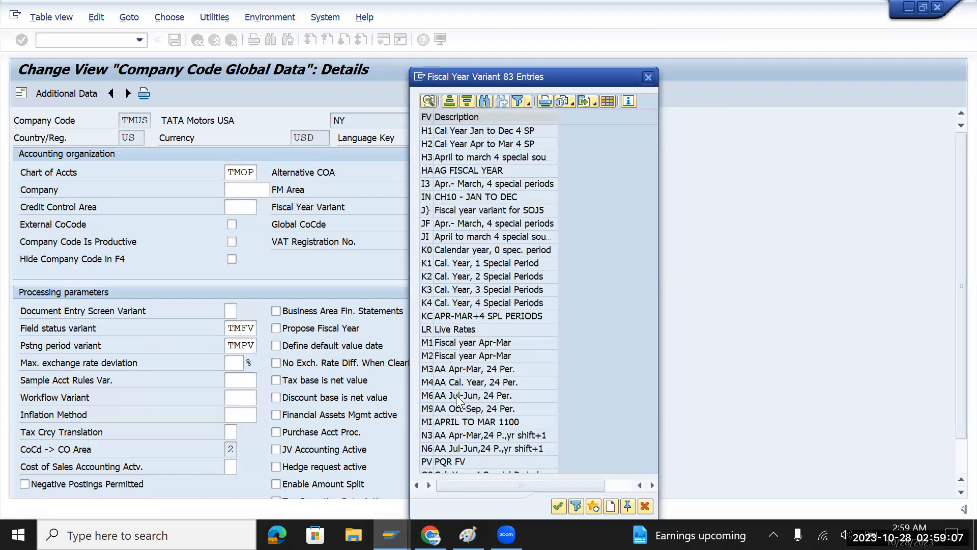
pyautogui.click(461, 369)
pyautogui.doubleClick(461, 369)
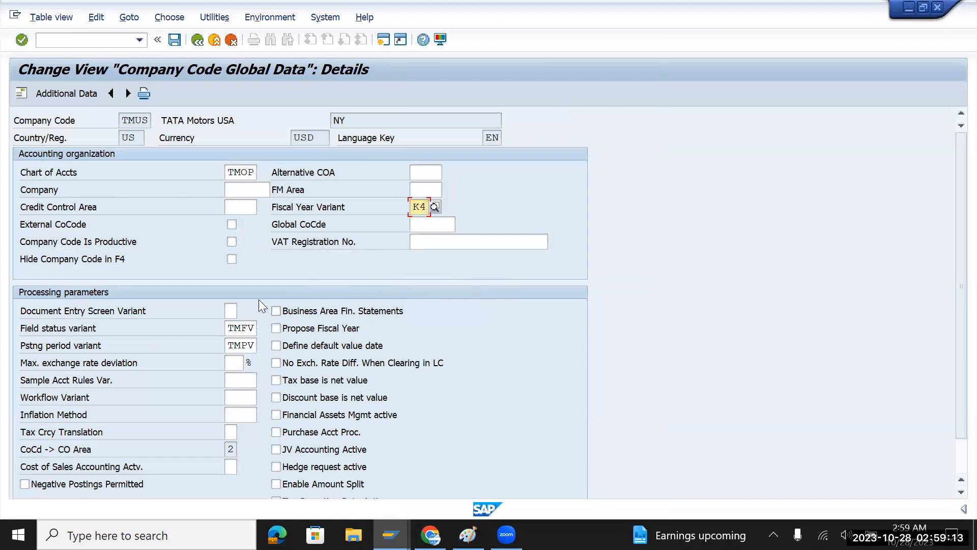
# Step: Review the field status variant and posting period variant assigned to company code TMUS
pyautogui.click(227, 330)
pyautogui.moveTo(237, 346); pyautogui.dragTo(259, 351)
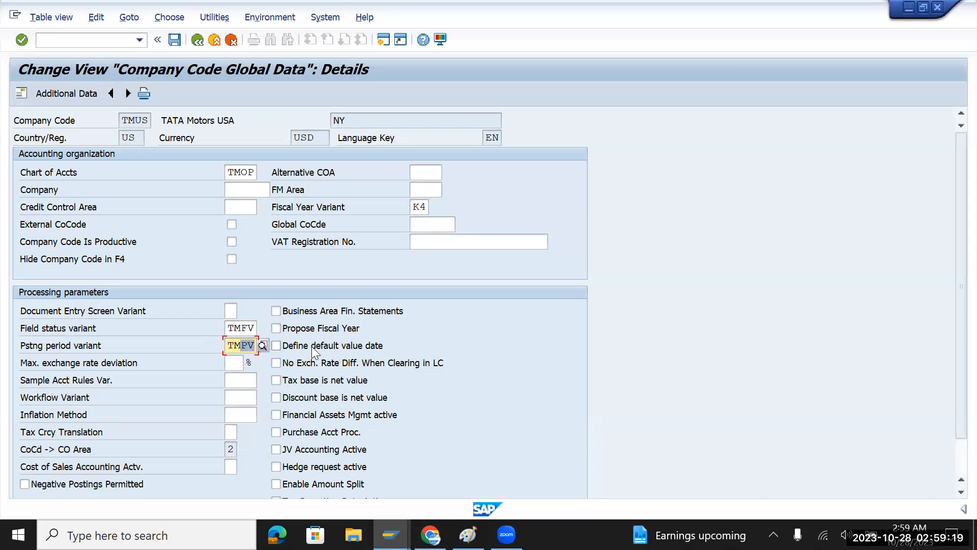
pyautogui.click(477, 335)
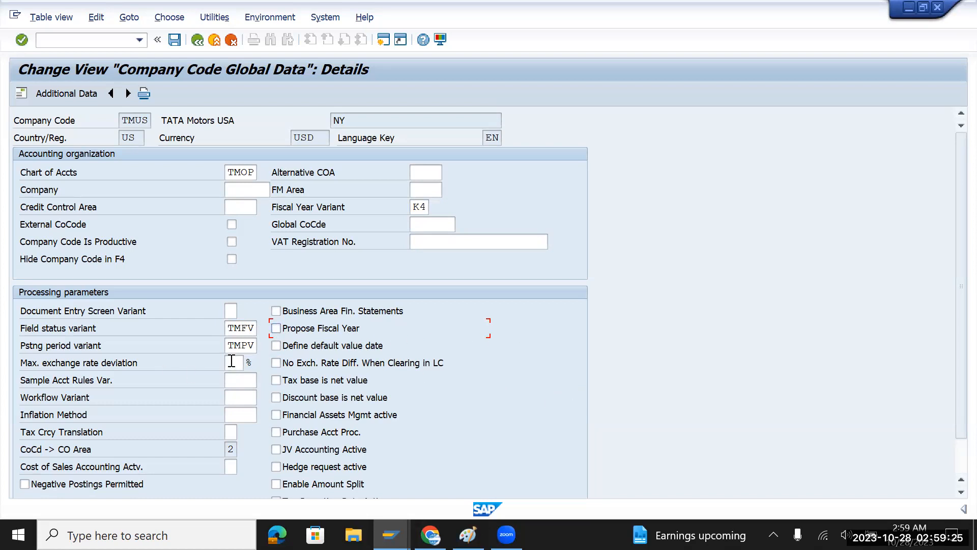
pyautogui.click(227, 346)
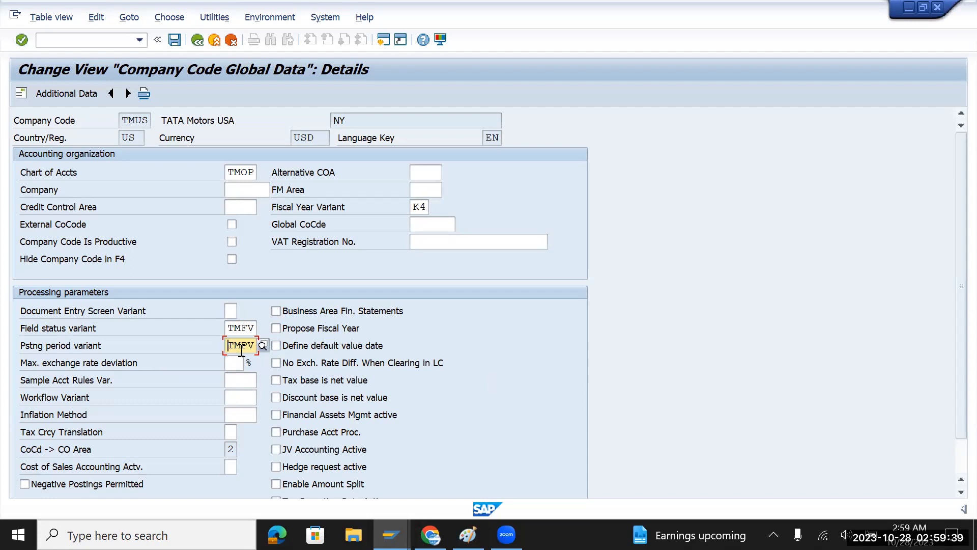
# Step: Try to save the TMUS global data and dismiss the question about changing the fiscal year variant in controlling area TMCO
pyautogui.click(173, 40)
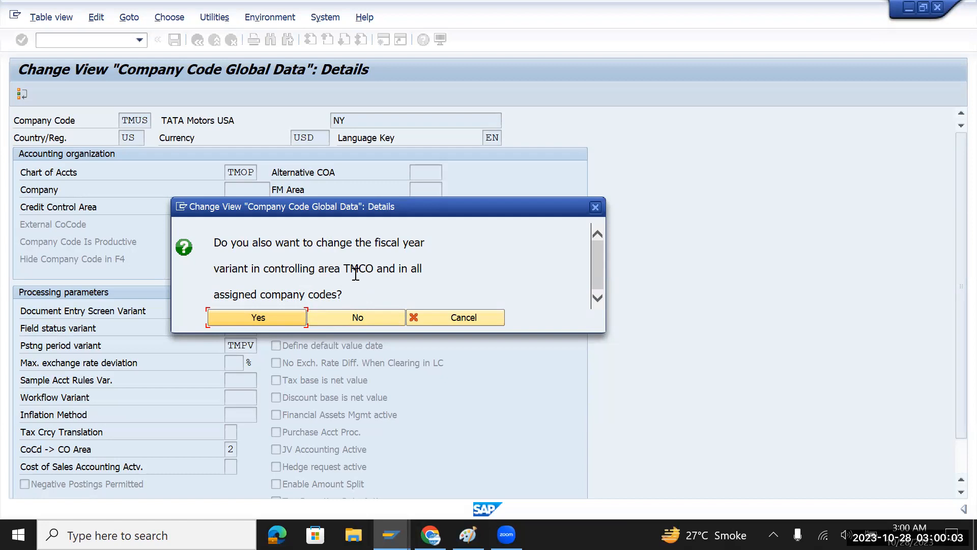
pyautogui.click(591, 207)
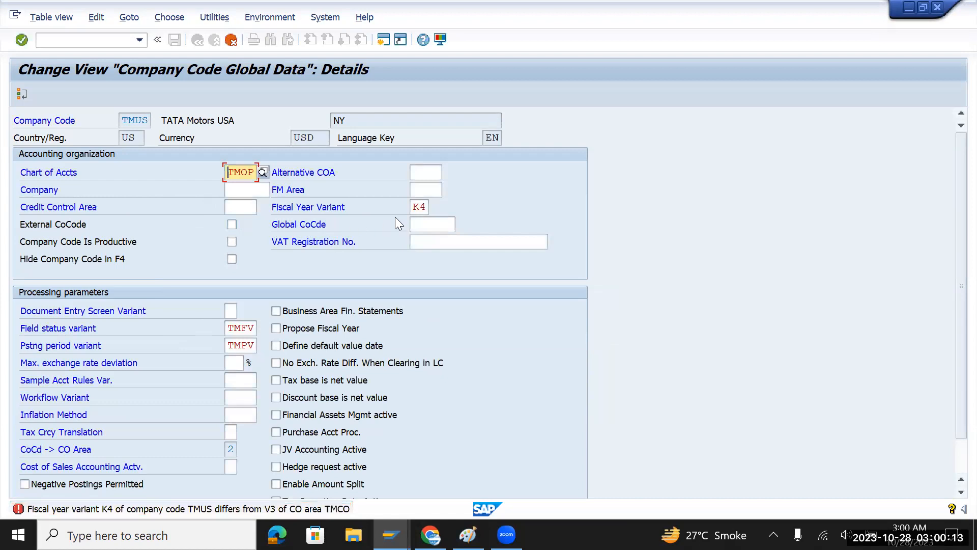
# Step: Set the fiscal year variant of company code TMUS to V3 and save it in the FI_Basis setting customizing request
pyautogui.click(430, 204)
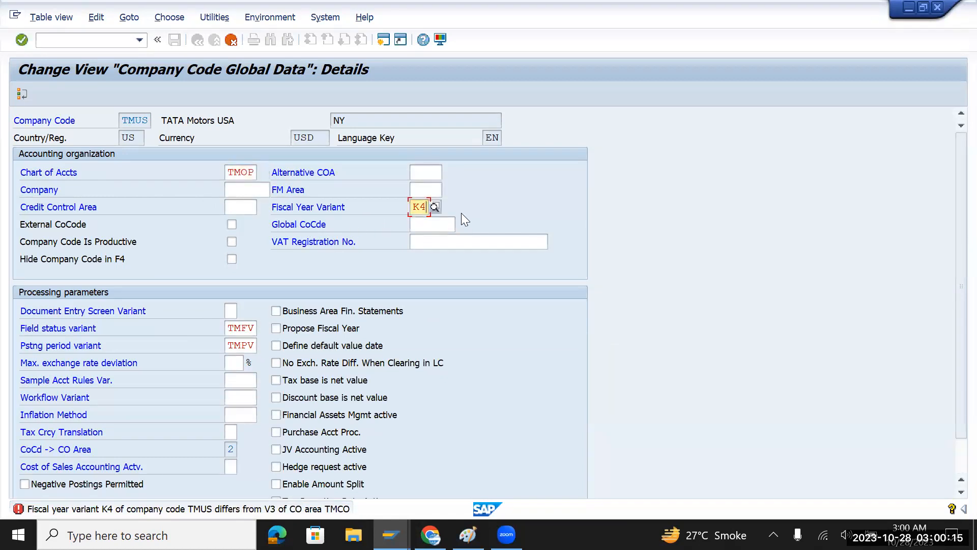
pyautogui.press('BackSpace')
pyautogui.press('BackSpace')
pyautogui.write('V3')
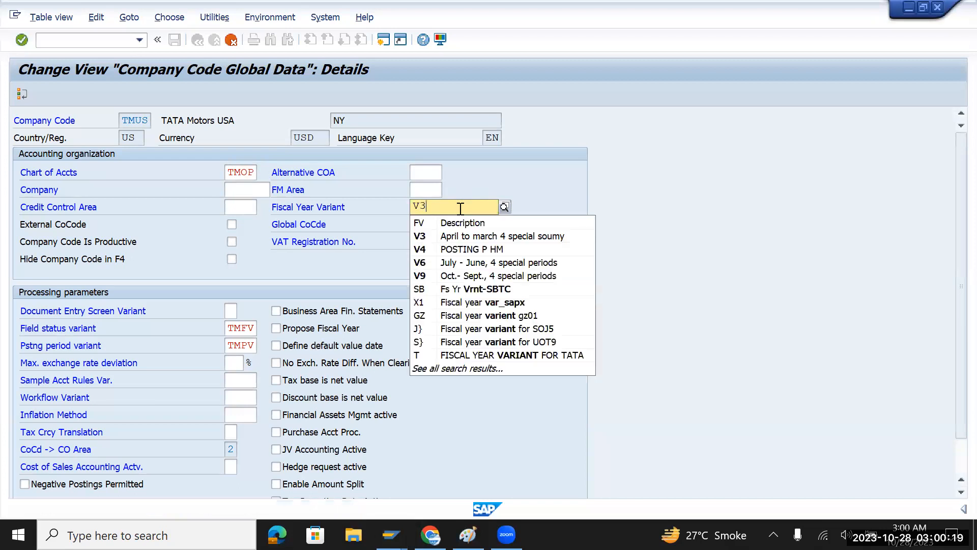
pyautogui.press('Return')
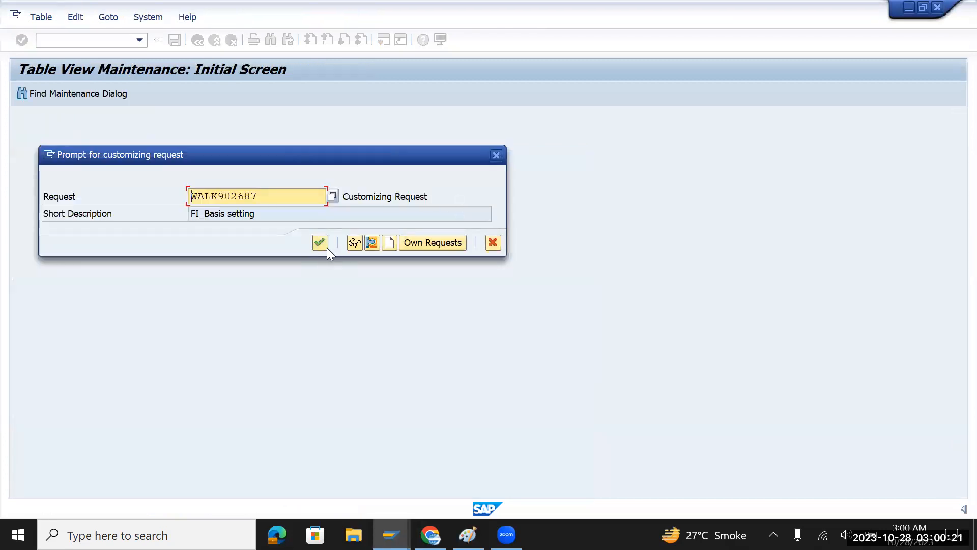
pyautogui.click(326, 246)
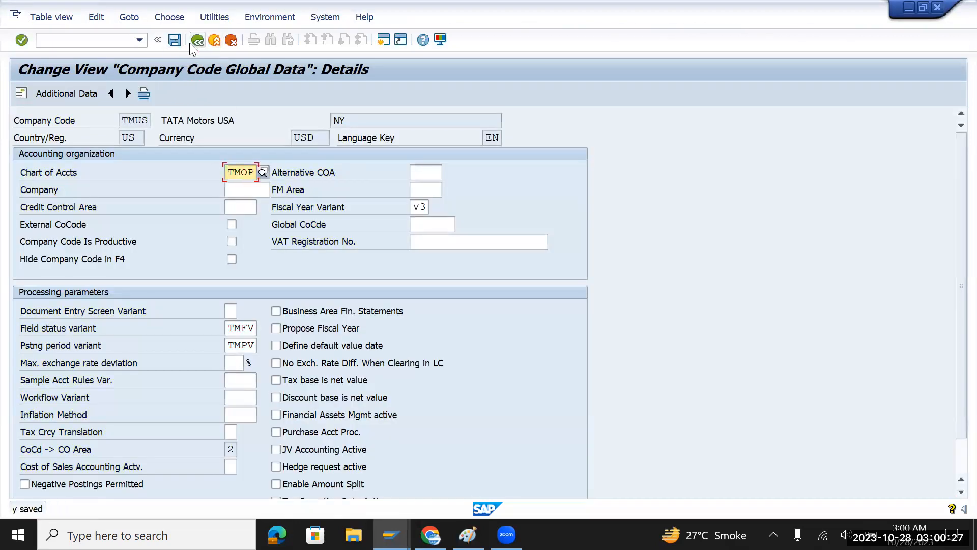
pyautogui.click(76, 42)
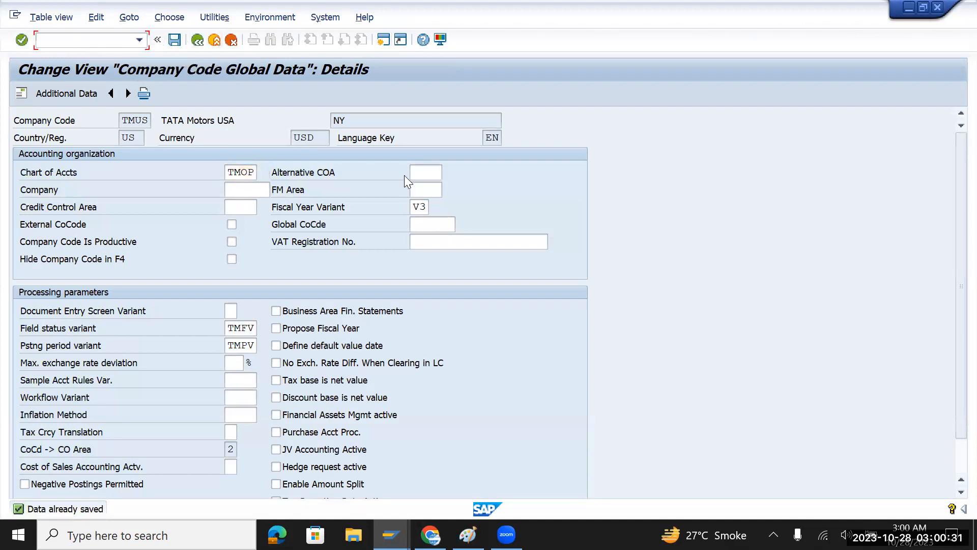
pyautogui.moveTo(412, 209); pyautogui.dragTo(429, 208)
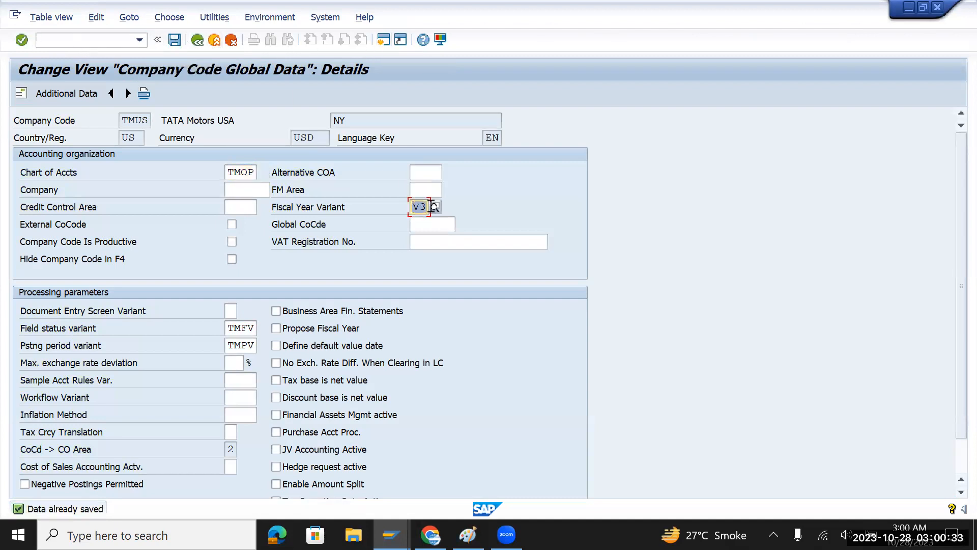
# Step: Leave the global data, run transaction OKKP and open the basic data details of controlling area TMCO
pyautogui.click(89, 37)
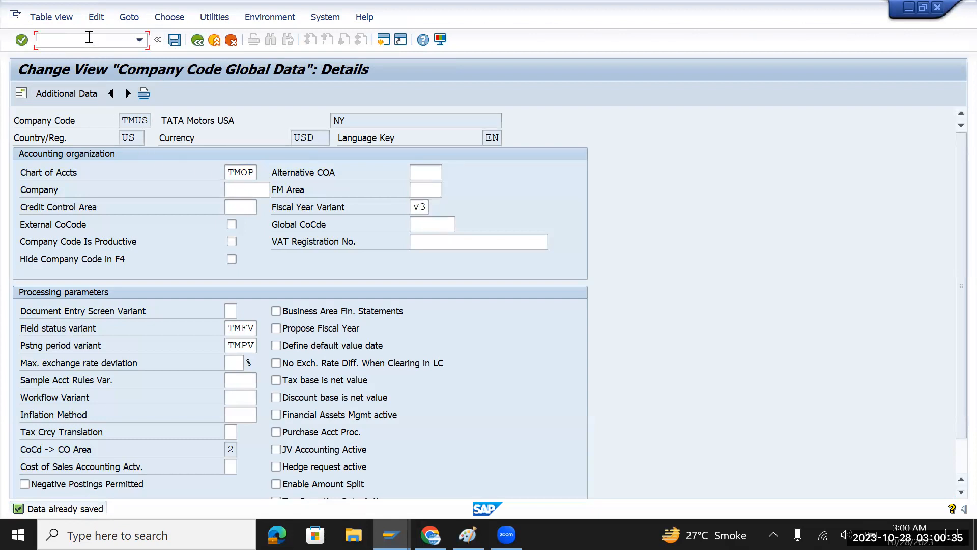
pyautogui.write('/n')
pyautogui.press('Return')
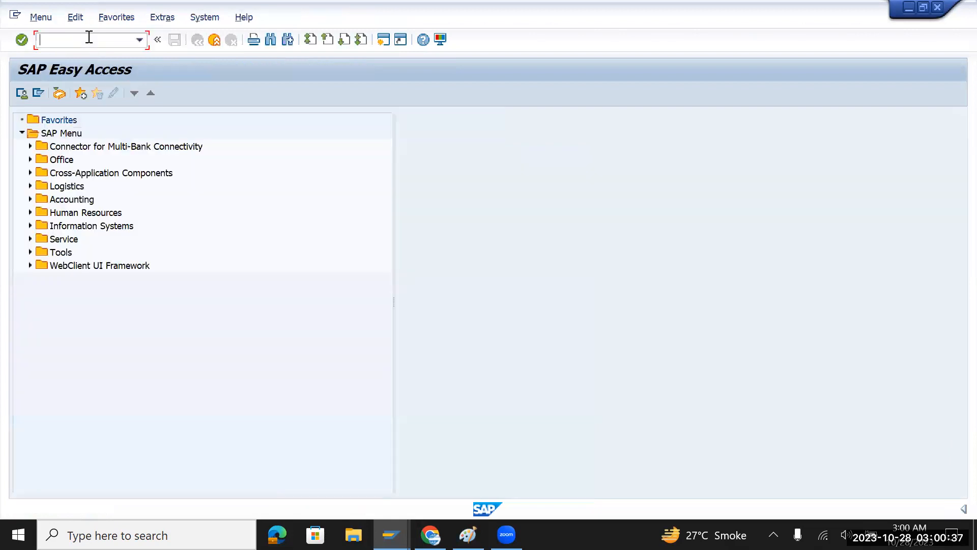
pyautogui.write('okkp')
pyautogui.press('Return')
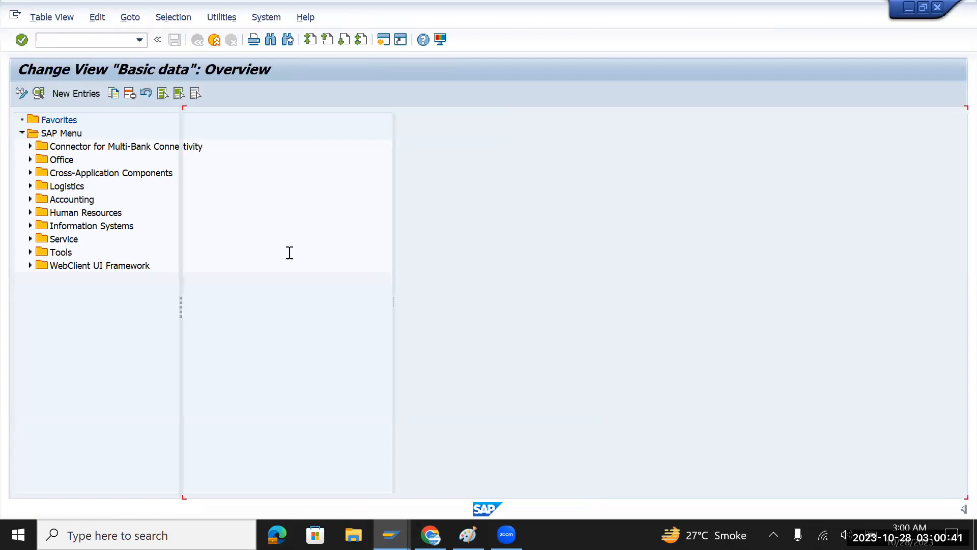
pyautogui.click(365, 483)
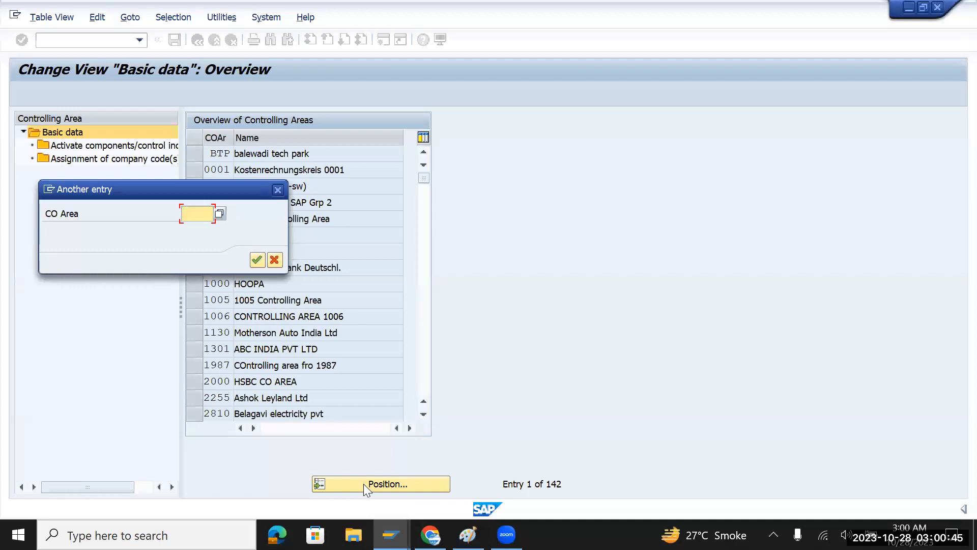
pyautogui.write('tmco')
pyautogui.press('Return')
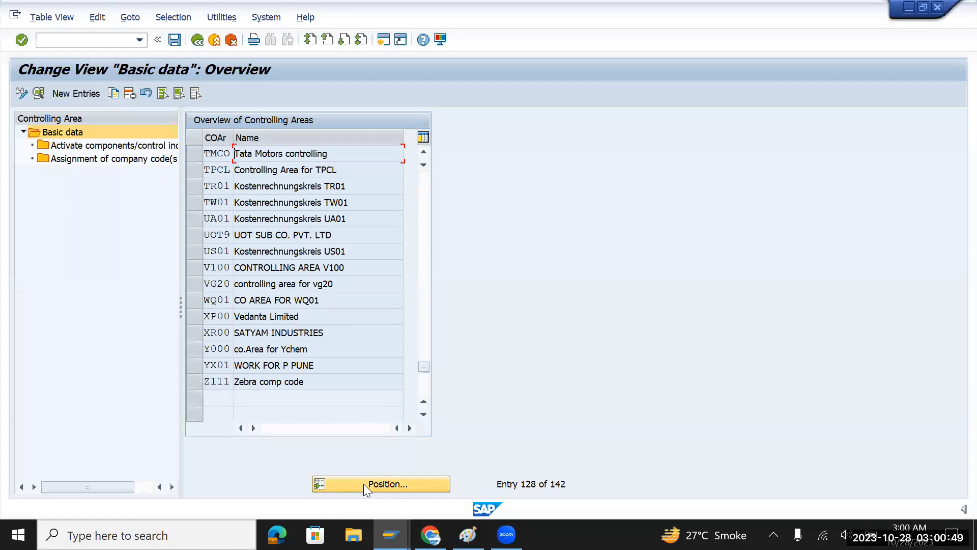
pyautogui.doubleClick(195, 152)
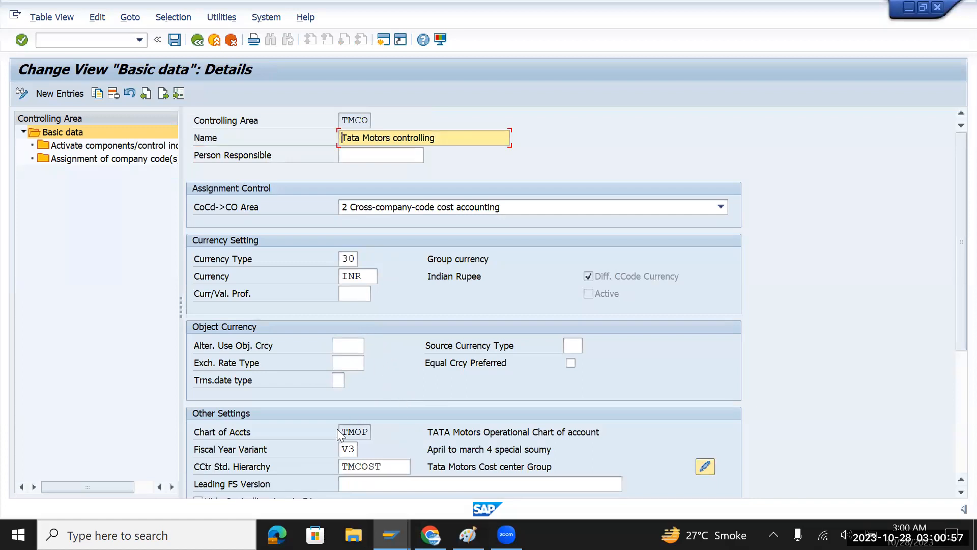
# Step: Review the chart of accounts and fiscal year variant assigned to controlling area TMCO
pyautogui.hotkey('alt', 'Tab')
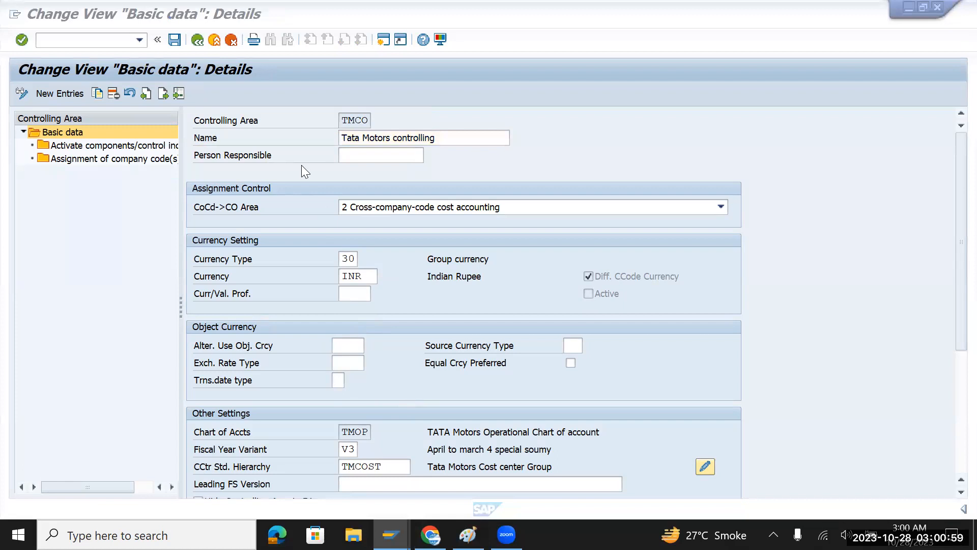
pyautogui.click(356, 433)
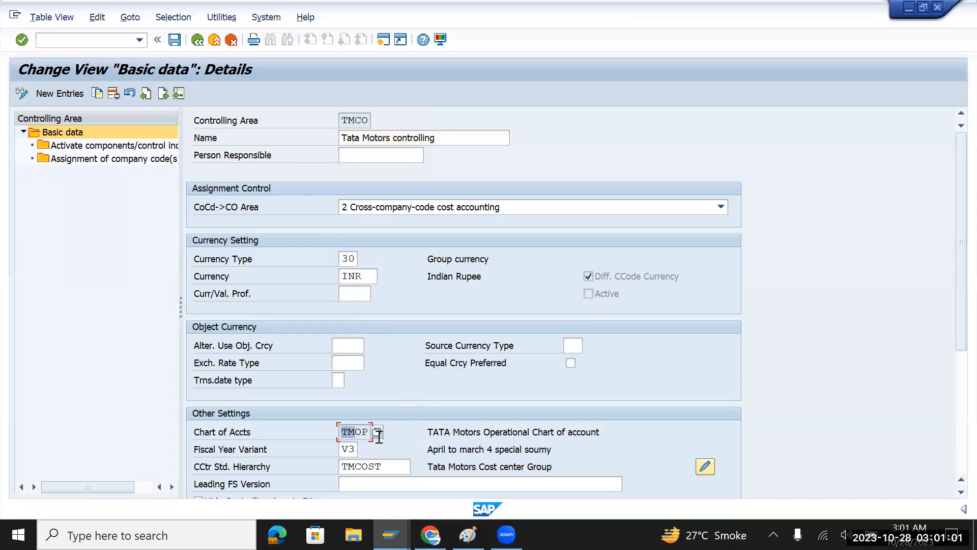
pyautogui.click(342, 447)
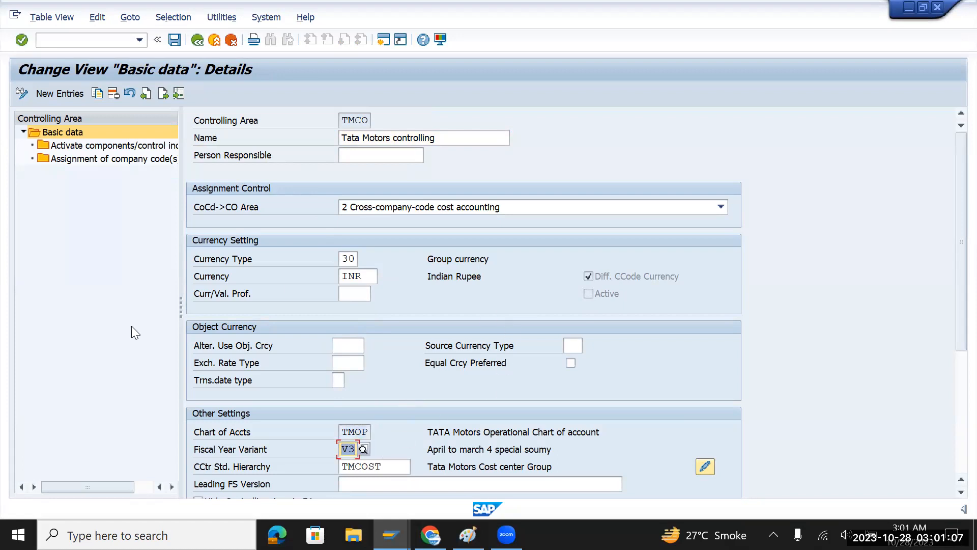
pyautogui.click(344, 430)
pyautogui.doubleClick(372, 430)
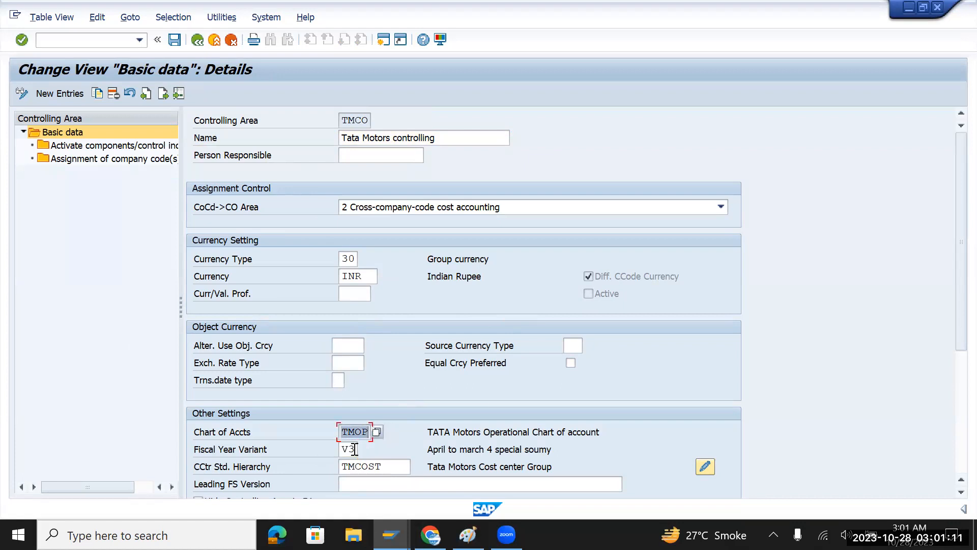
pyautogui.moveTo(341, 450); pyautogui.dragTo(374, 450)
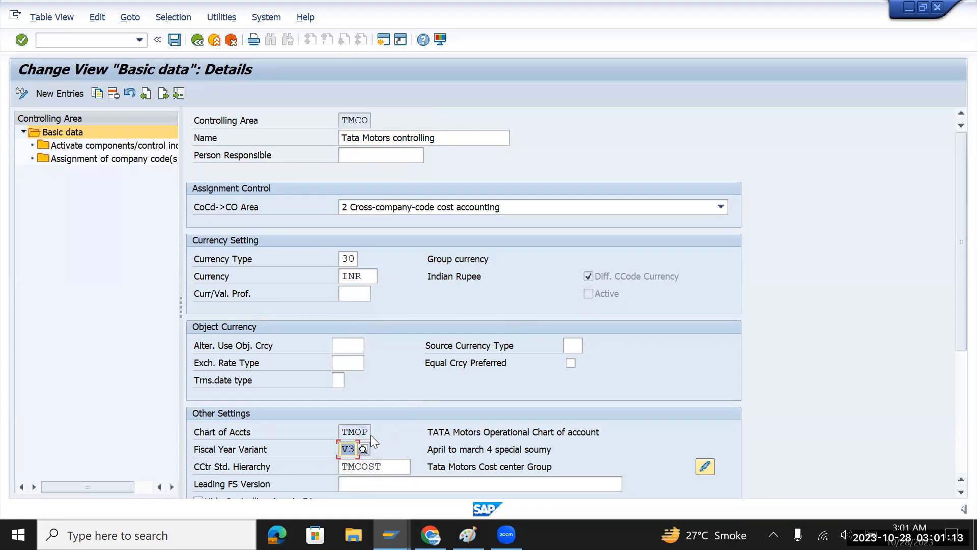
pyautogui.moveTo(340, 120); pyautogui.dragTo(373, 120)
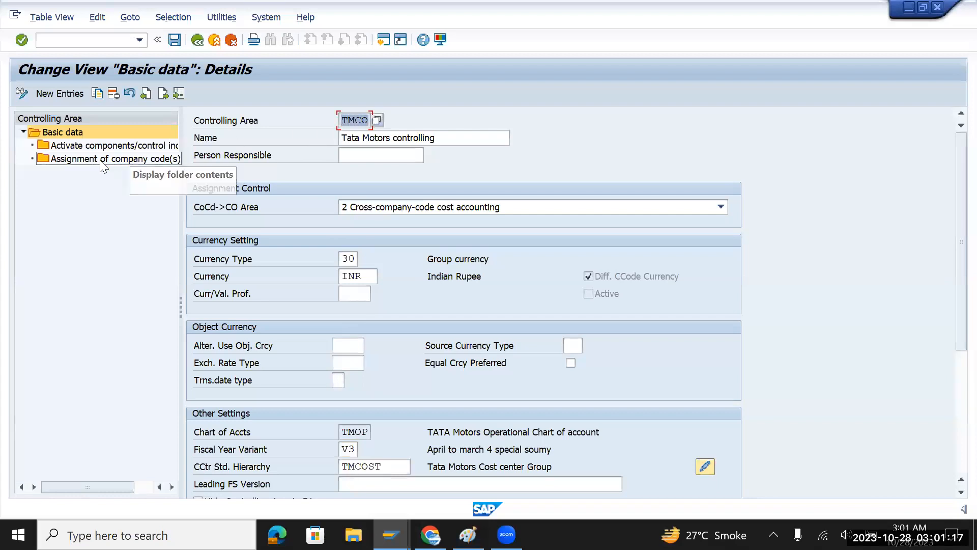
# Step: Check the company codes assigned to controlling area TMCO, save the assignment and close the message log
pyautogui.doubleClick(116, 159)
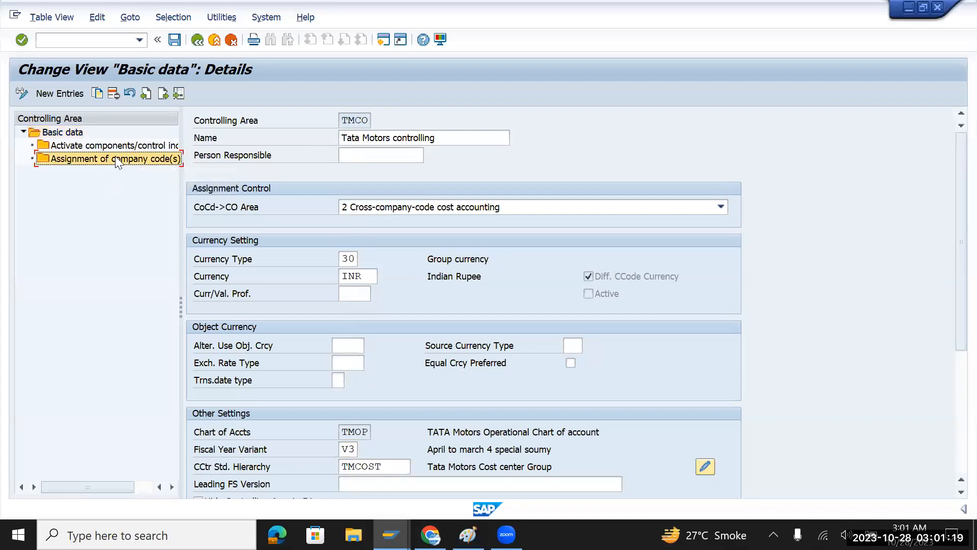
pyautogui.moveTo(328, 221); pyautogui.dragTo(211, 204)
pyautogui.click(252, 205)
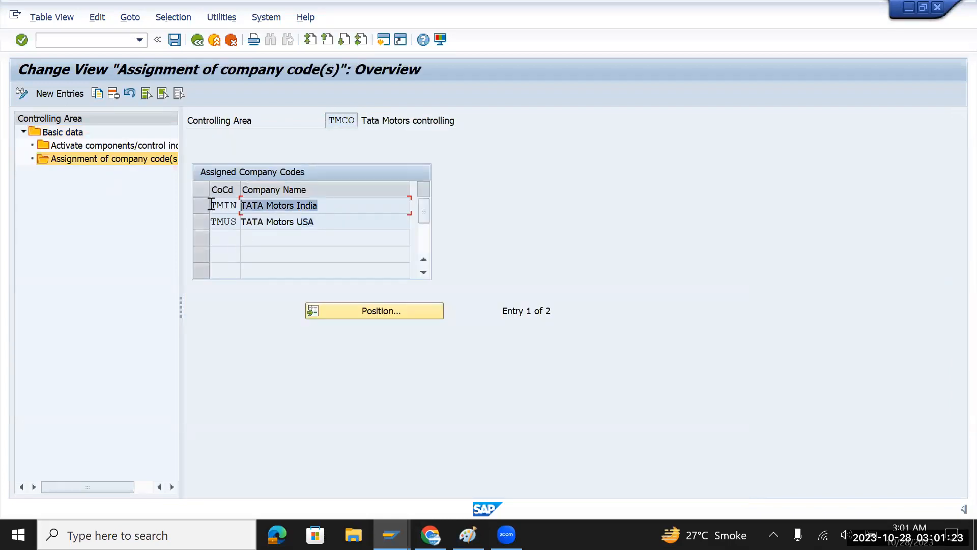
pyautogui.moveTo(341, 222); pyautogui.dragTo(216, 227)
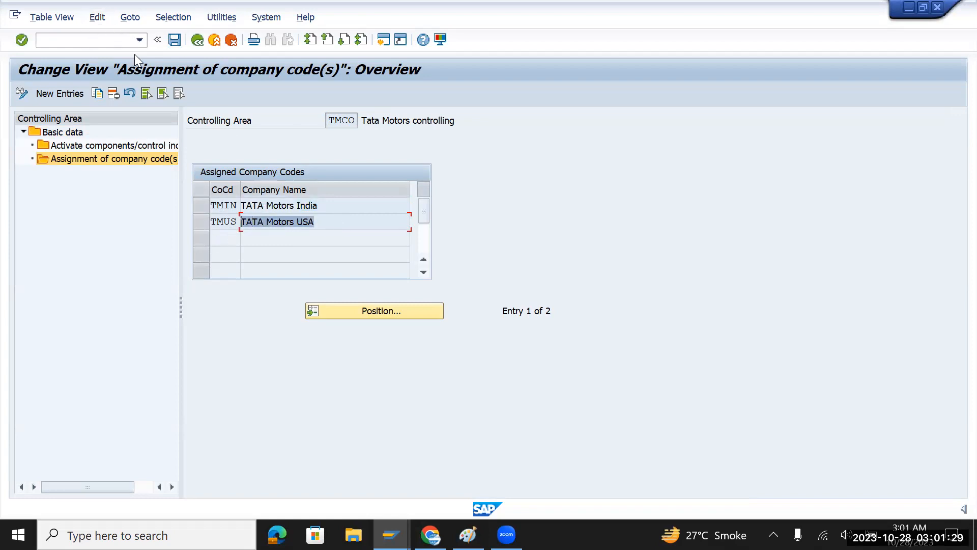
pyautogui.click(178, 40)
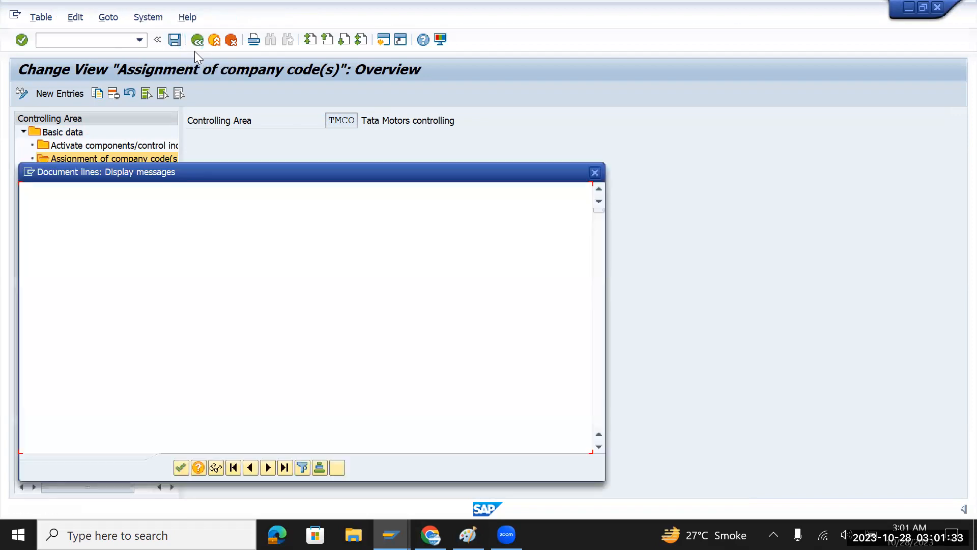
pyautogui.click(180, 467)
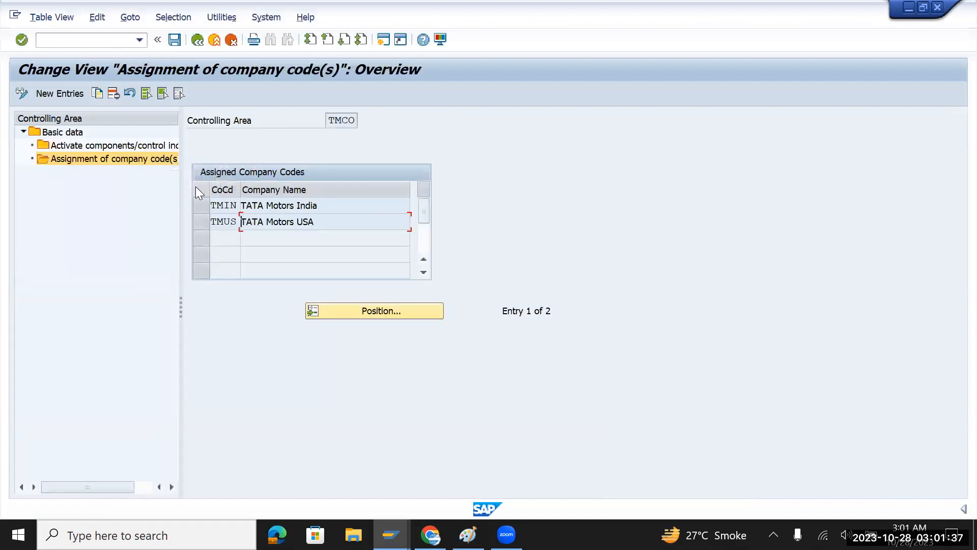
# Step: Return to the Display IMG session and open the activity Copy, delete, check company code
pyautogui.hotkey('alt', 'Tab')
pyautogui.hotkey('alt', 'Tab')
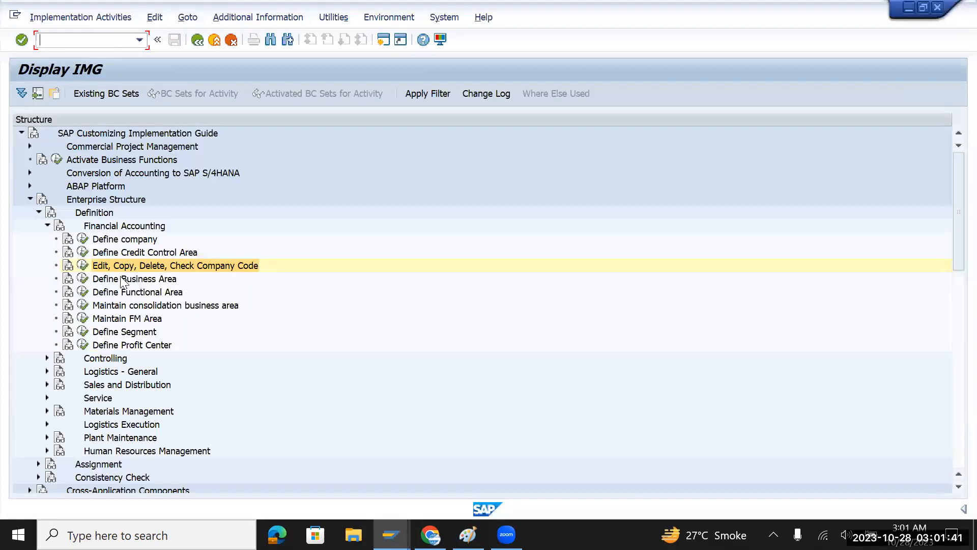
pyautogui.click(86, 268)
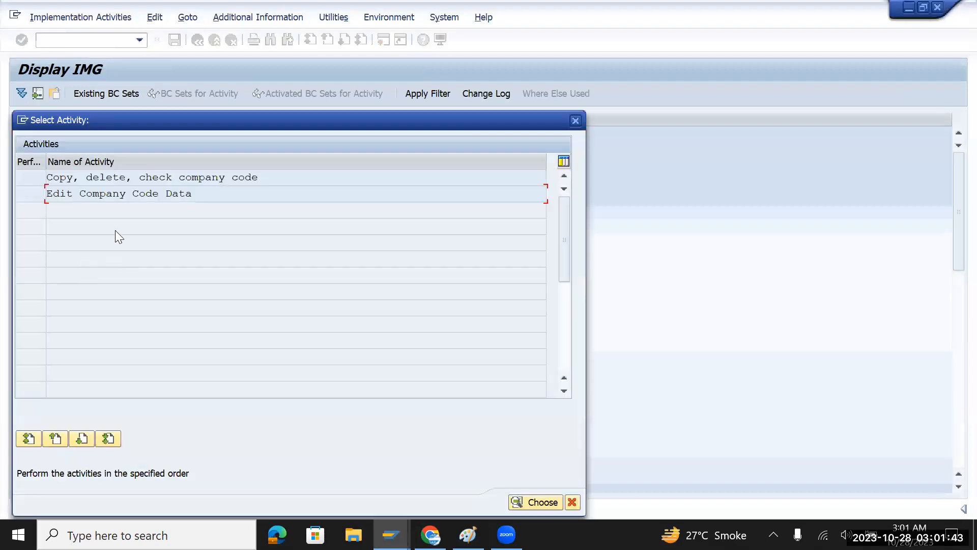
pyautogui.doubleClick(142, 178)
# Step: Switch to the Paint notes to check the planned TMUK company code and the TMUS fiscal year, and return to SAP
pyautogui.hotkey('alt', 'Tab')
pyautogui.hotkey('alt', 'Tab')
pyautogui.hotkey('alt', 'Tab')
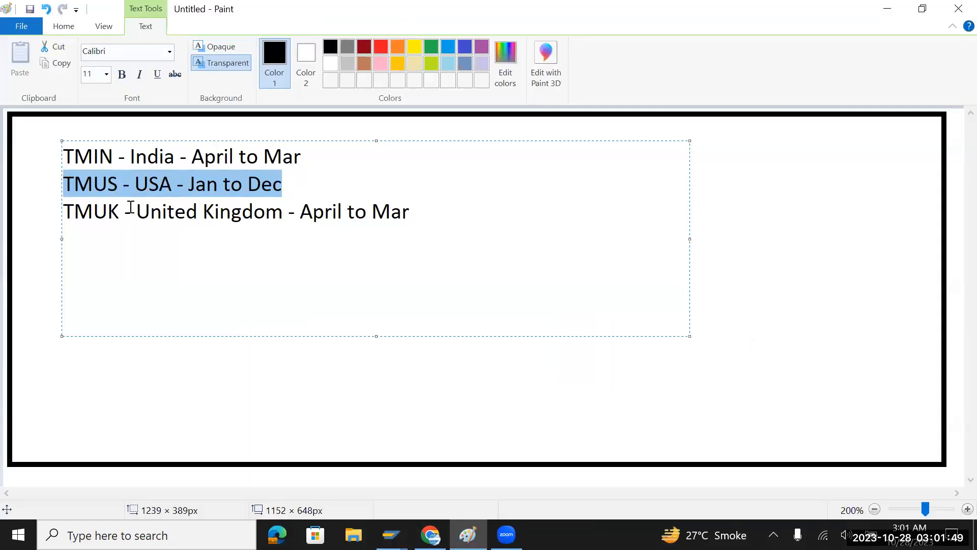
pyautogui.click(105, 212)
pyautogui.doubleClick(103, 214)
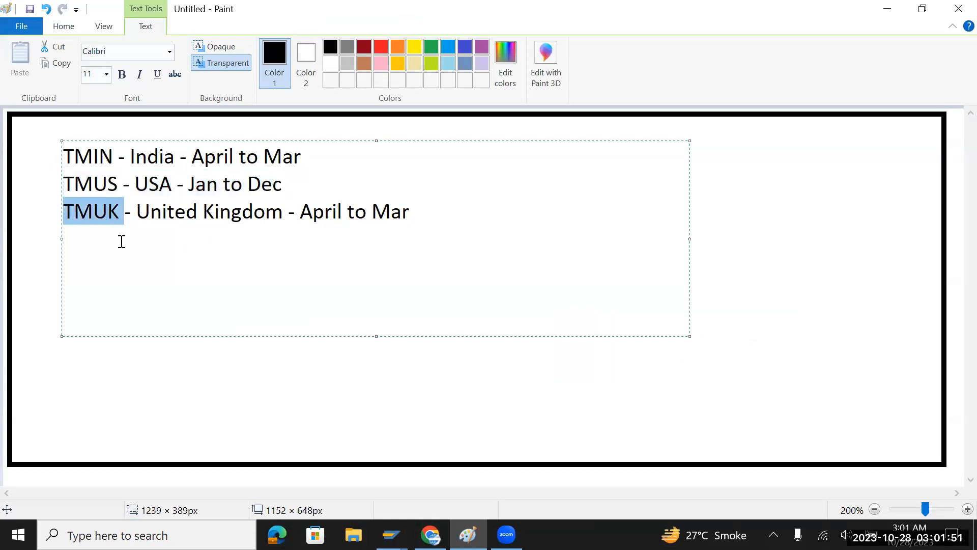
pyautogui.hotkey('alt', 'Tab')
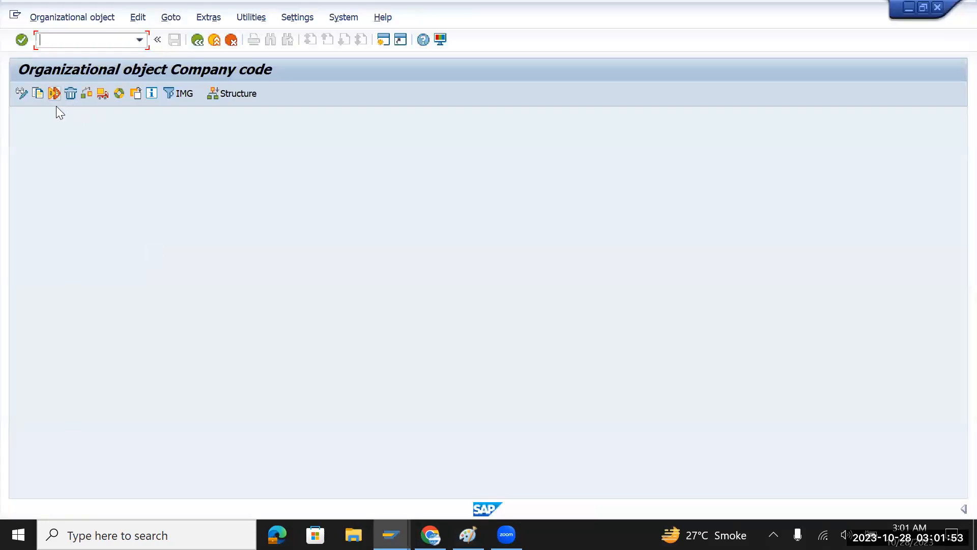
pyautogui.hotkey('alt', 'Tab')
pyautogui.click(190, 184)
pyautogui.moveTo(193, 182); pyautogui.dragTo(289, 186)
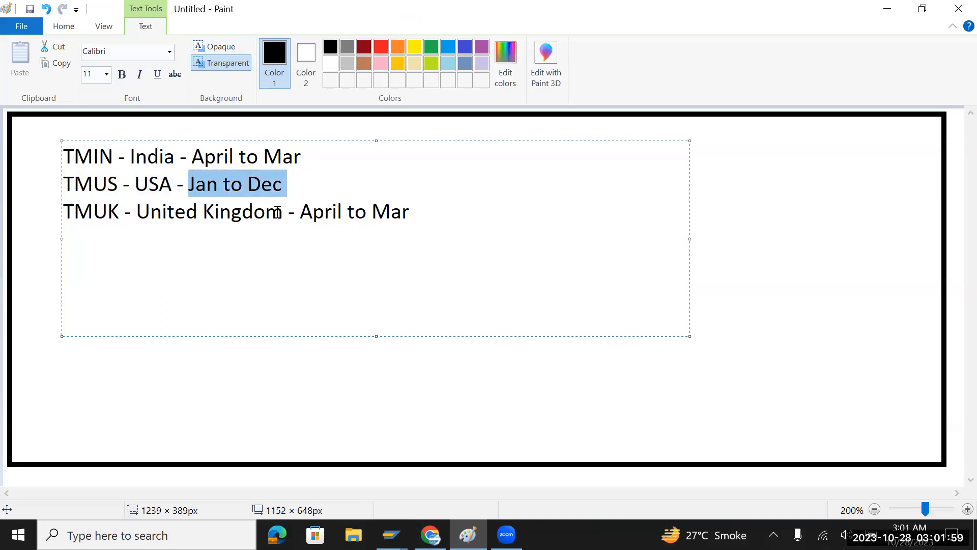
pyautogui.hotkey('alt', 'Tab')
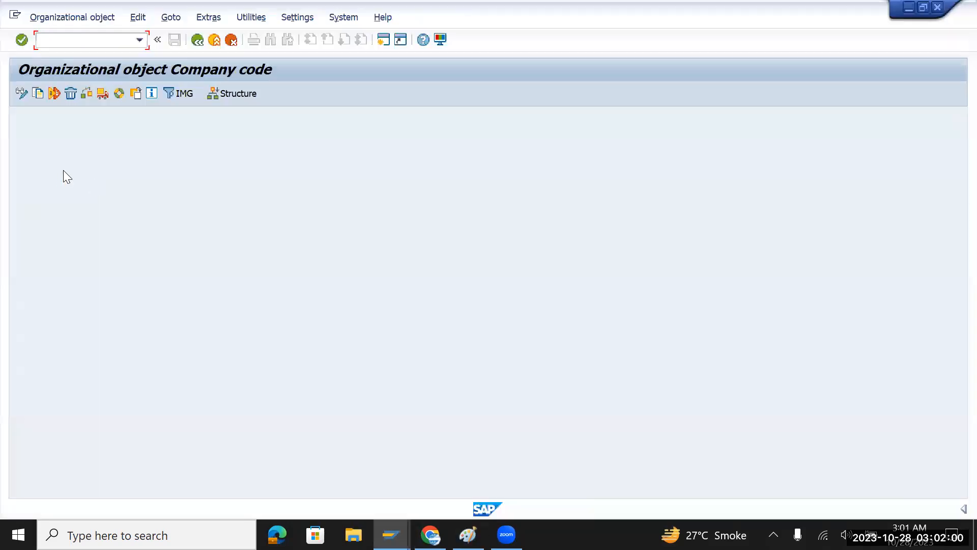
# Step: Start a company code copy with TMIN as the source and TMUK as the target
pyautogui.click(39, 94)
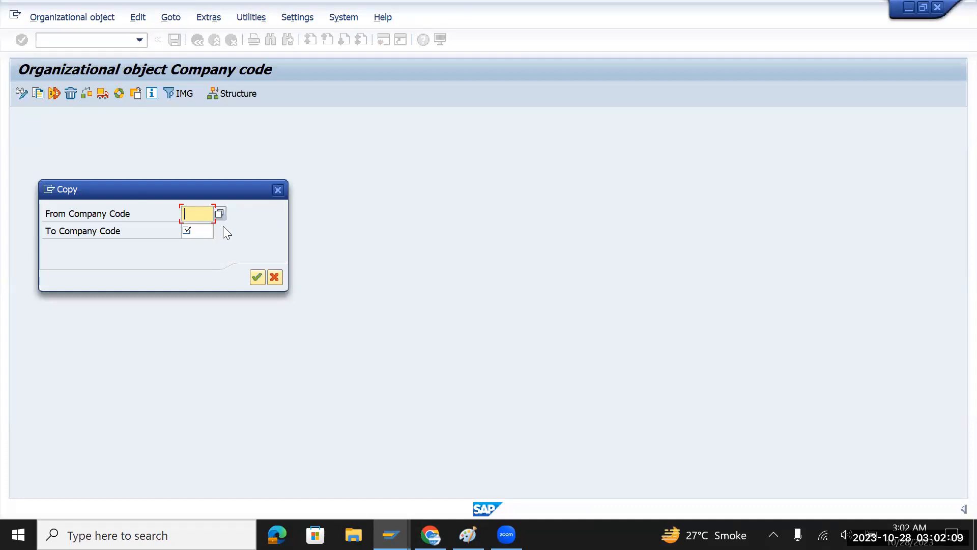
pyautogui.press('BackSpace')
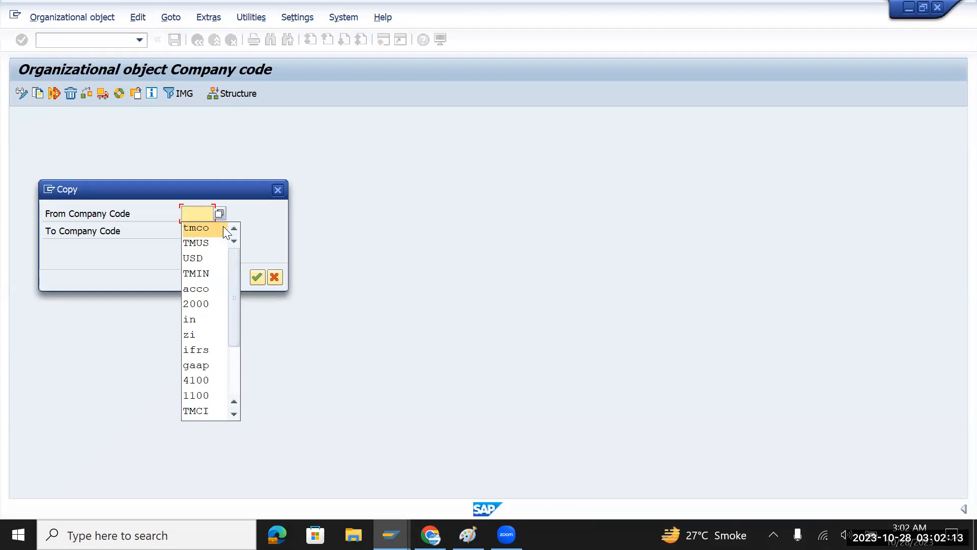
pyautogui.press('Down')
pyautogui.press('Down')
pyautogui.press('Down')
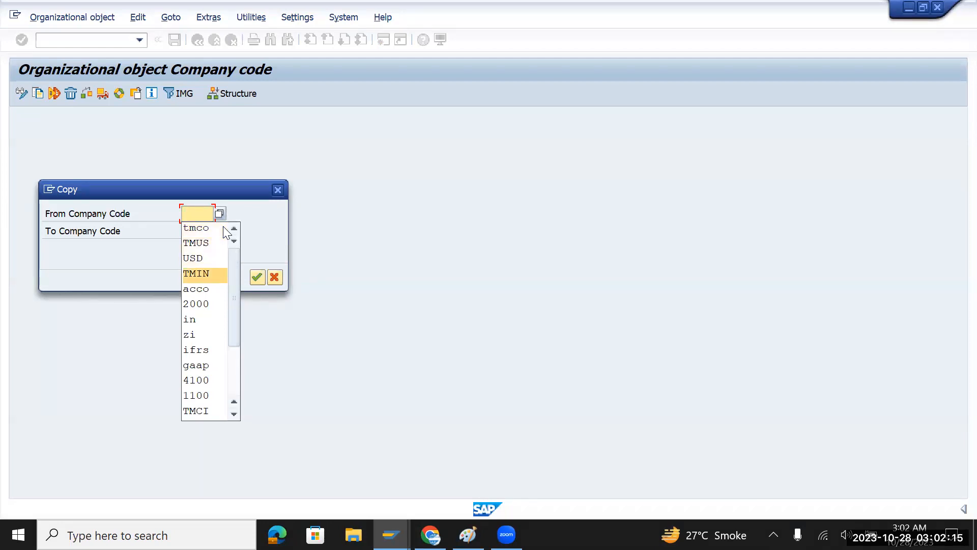
pyautogui.press('Return')
pyautogui.press('BackSpace')
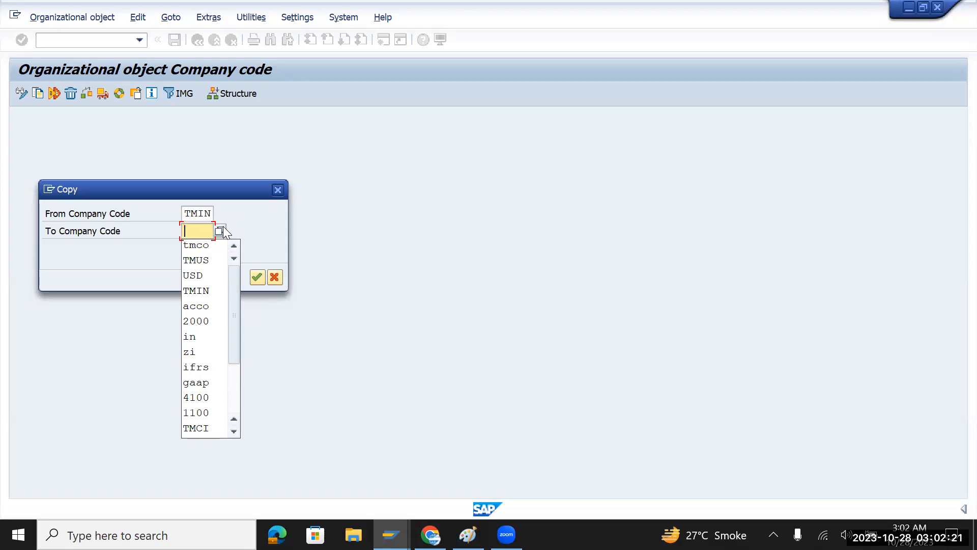
pyautogui.write('TMUK')
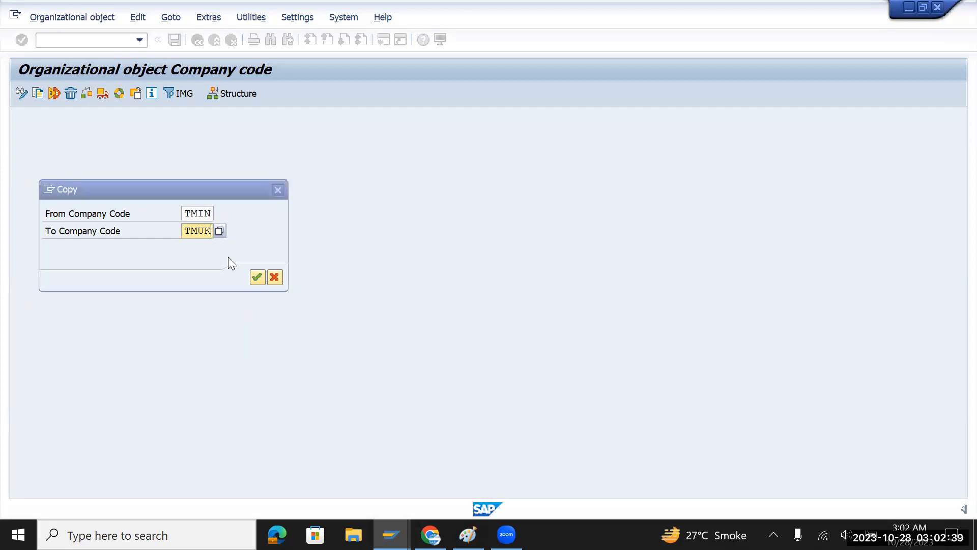
# Step: Switch to the Paint notes, change the United Kingdom company code to TMGB, and return to SAP
pyautogui.hotkey('alt', 'Tab')
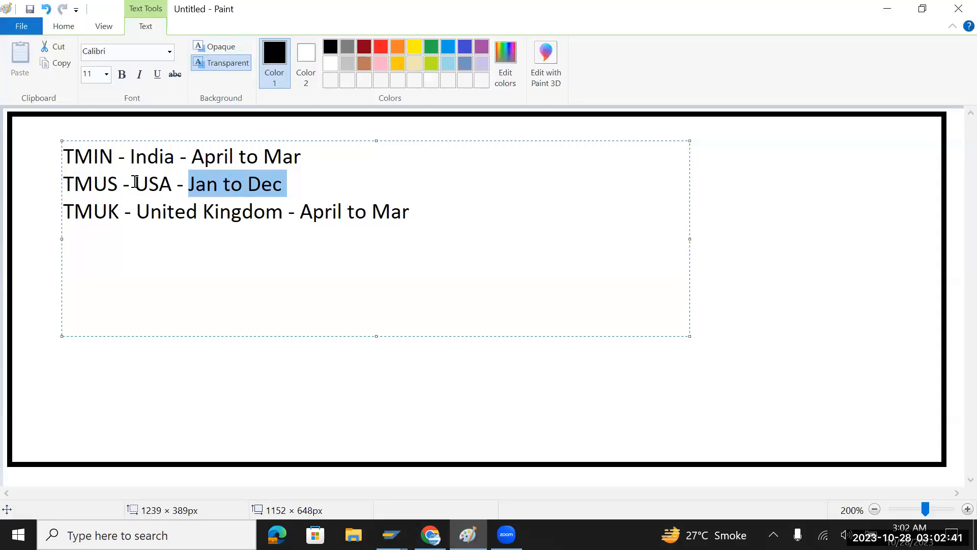
pyautogui.moveTo(124, 182); pyautogui.dragTo(109, 182)
pyautogui.moveTo(119, 211); pyautogui.dragTo(108, 212)
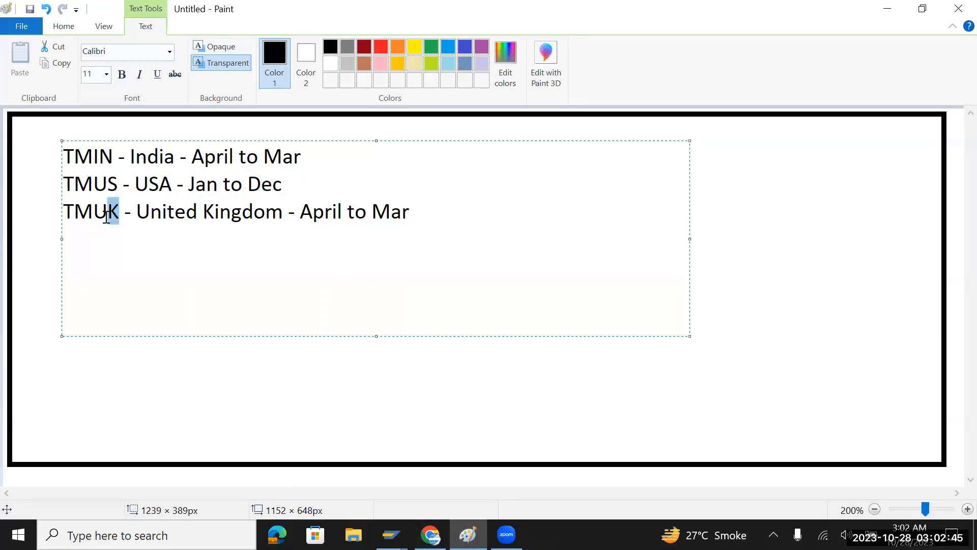
pyautogui.click(121, 217)
pyautogui.press('BackSpace')
pyautogui.press('BackSpace')
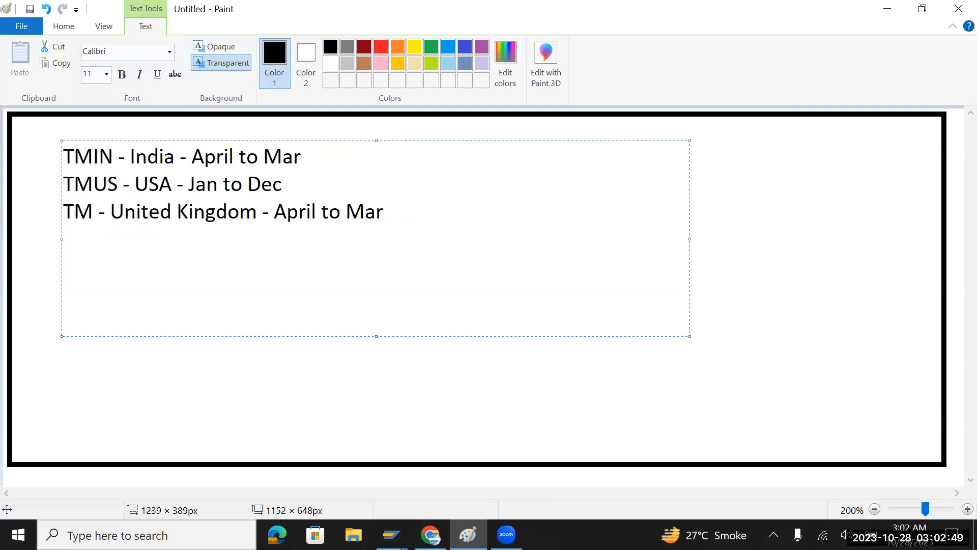
pyautogui.write('GB')
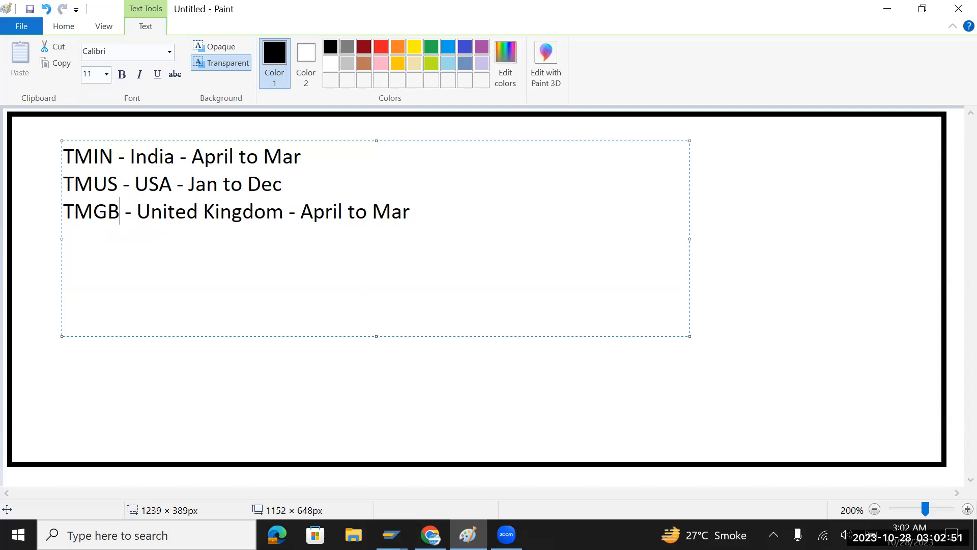
pyautogui.click(284, 211)
pyautogui.hotkey('alt', 'Tab')
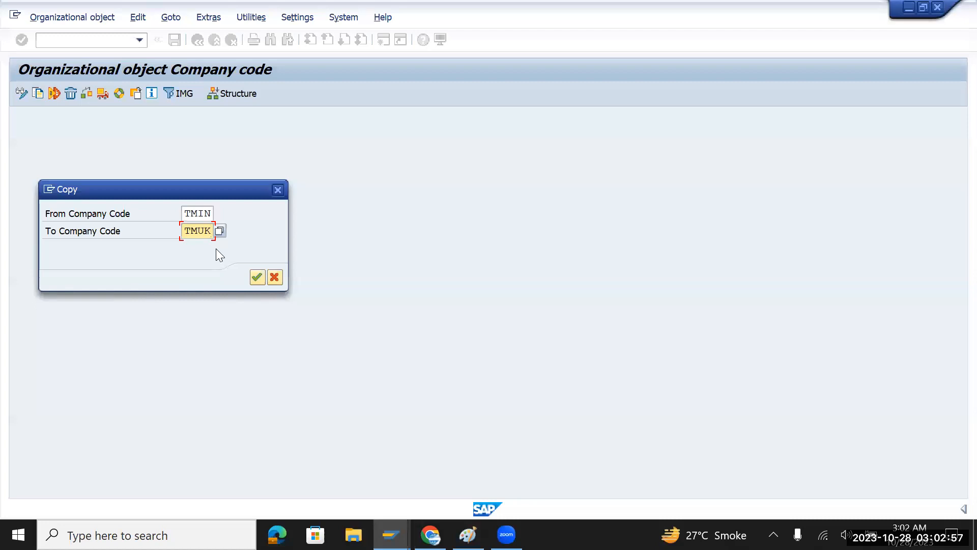
# Step: Change the target company code to TMGB and run the copy from TMIN
pyautogui.press('BackSpace')
pyautogui.press('BackSpace')
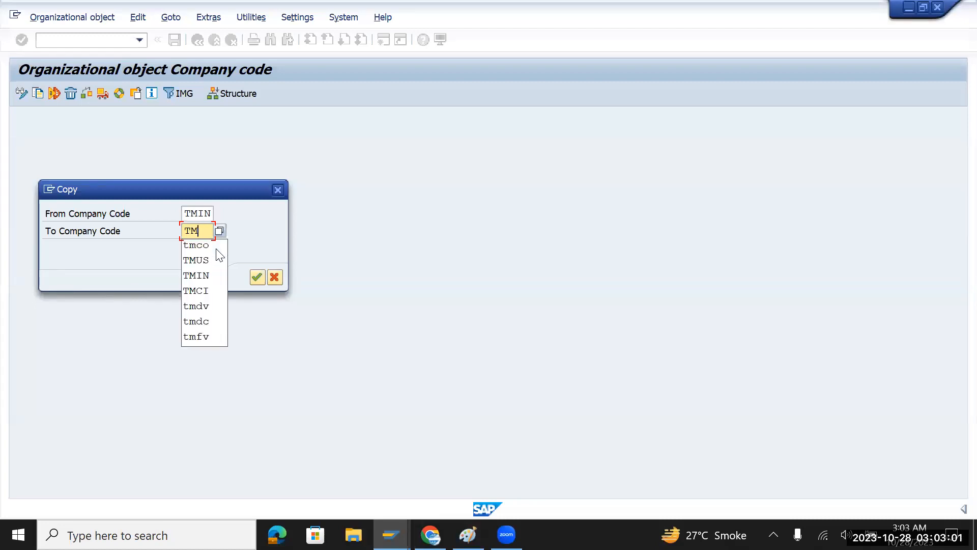
pyautogui.write('GB')
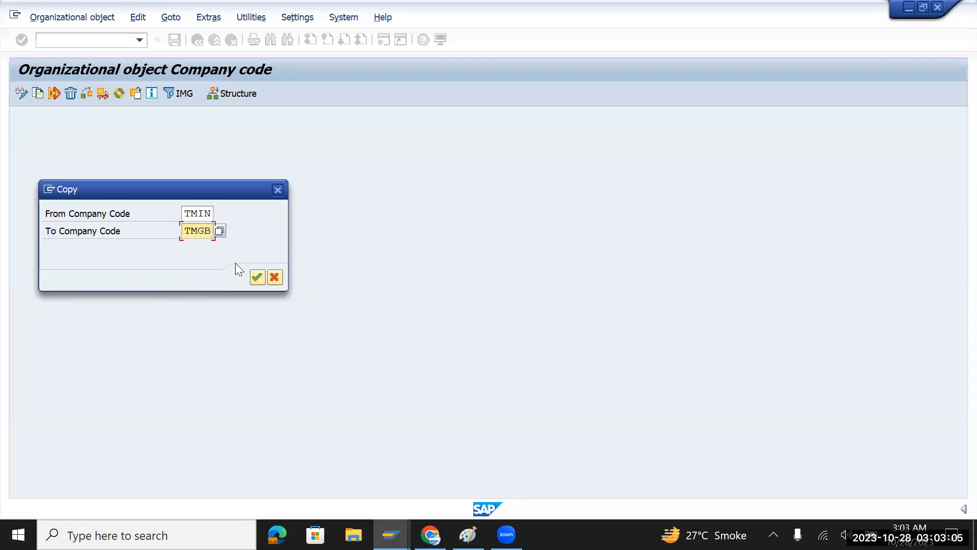
pyautogui.click(257, 278)
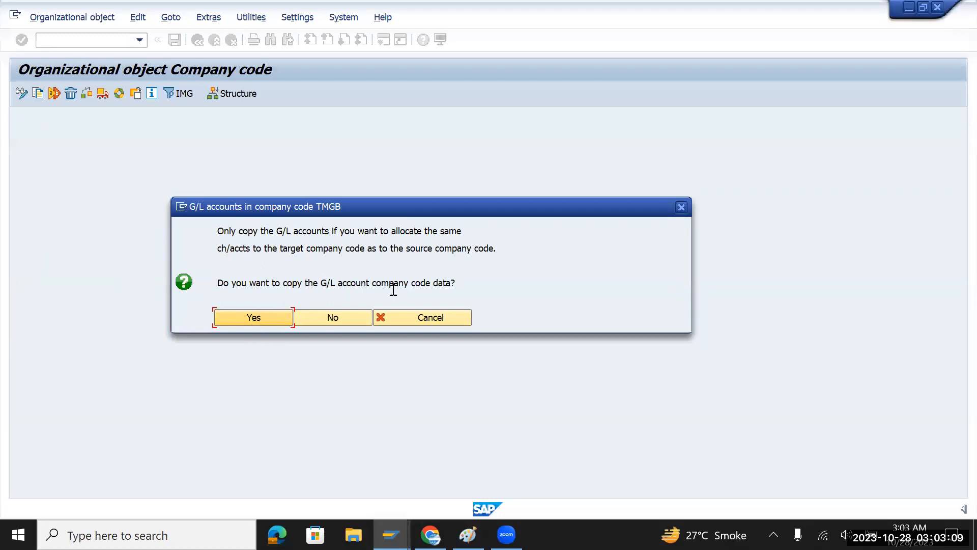
# Step: Copy the G/L account data and the TMCO controlling area assignment to TMGB, keeping INR as local currency
pyautogui.click(267, 318)
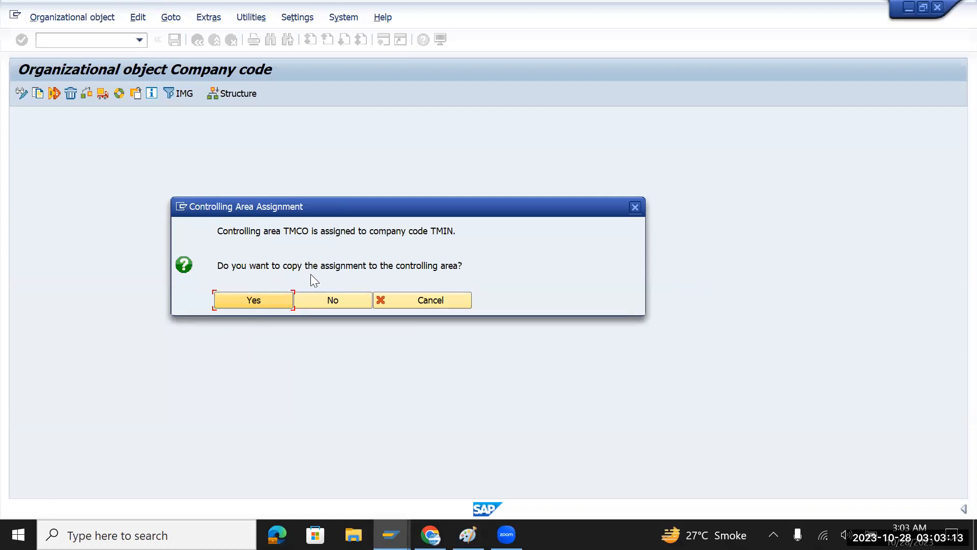
pyautogui.click(256, 302)
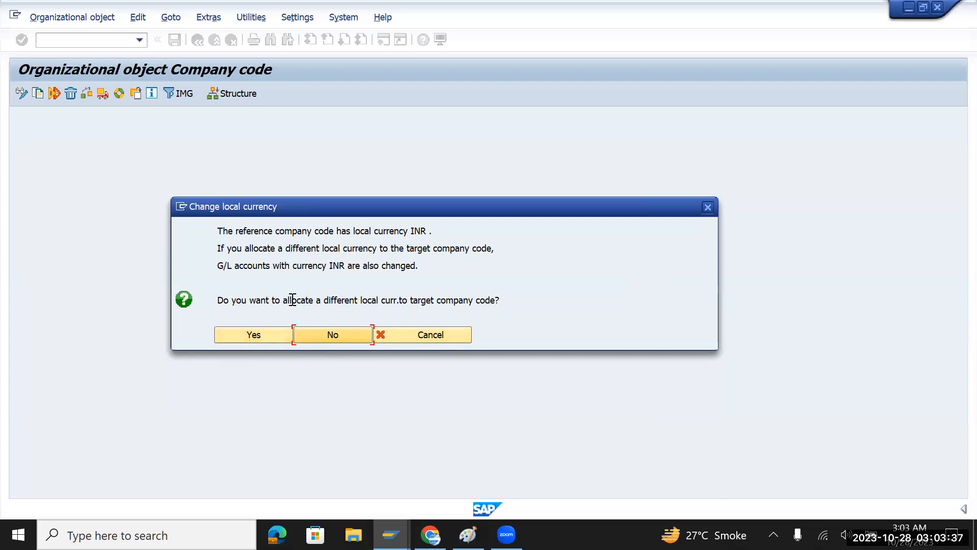
pyautogui.click(348, 334)
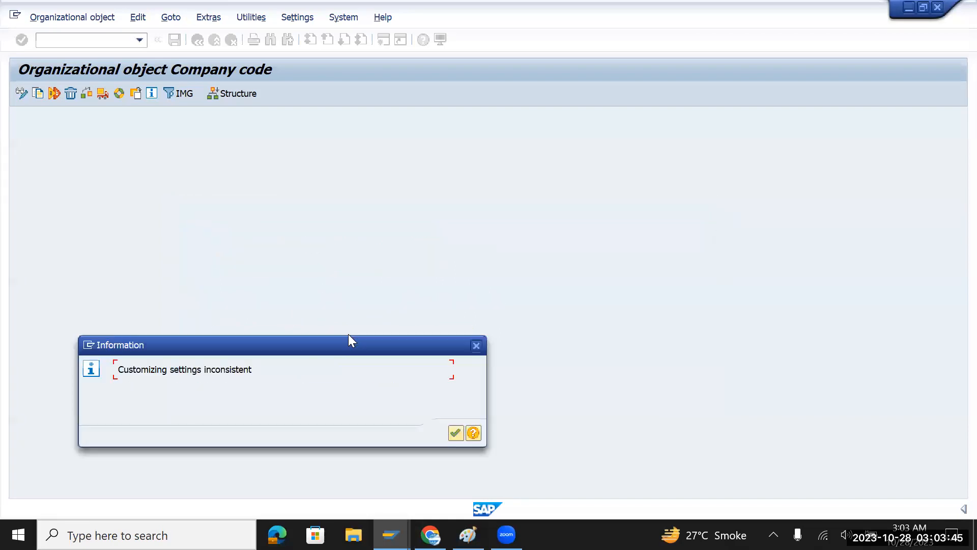
# Step: Acknowledge the customizing messages and agree to transport the number ranges with customizing request WALK902687
pyautogui.click(455, 433)
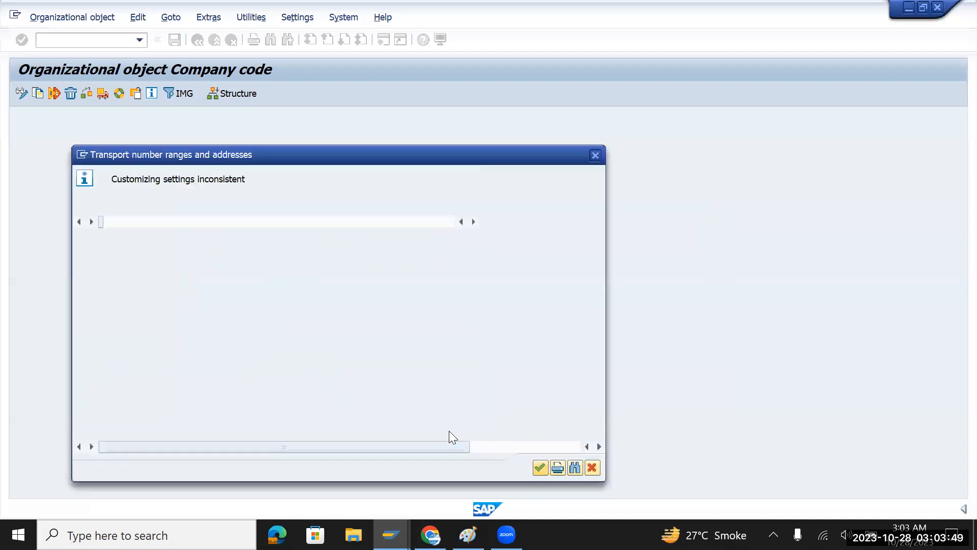
pyautogui.click(535, 466)
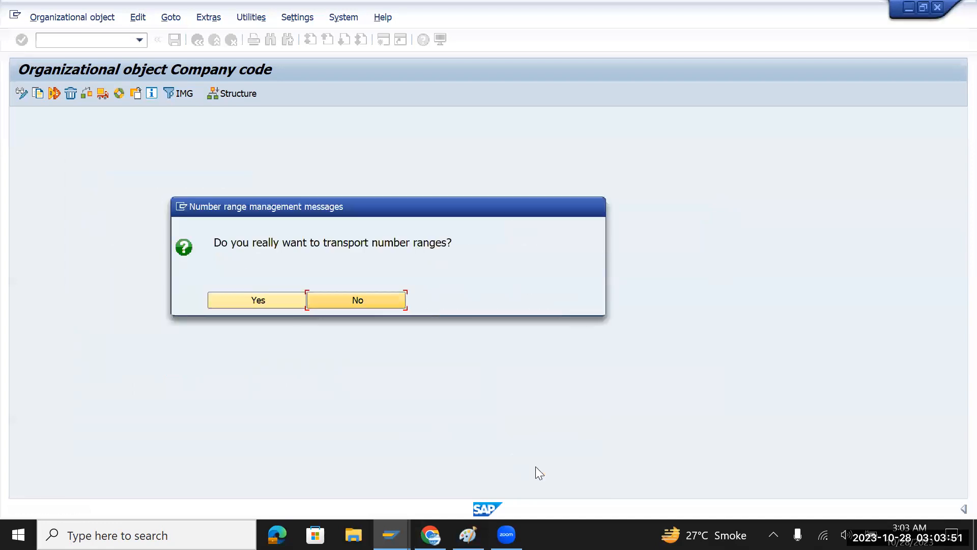
pyautogui.click(262, 301)
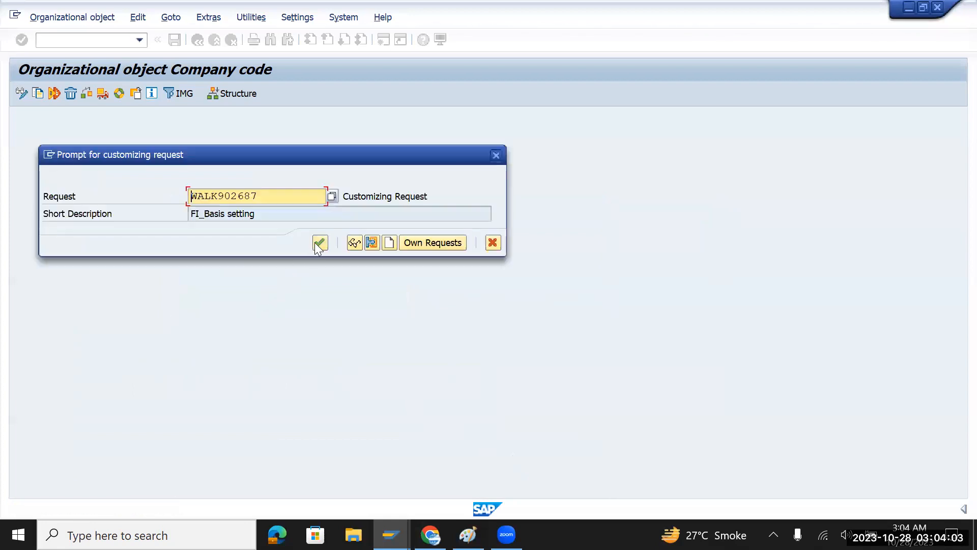
pyautogui.click(316, 243)
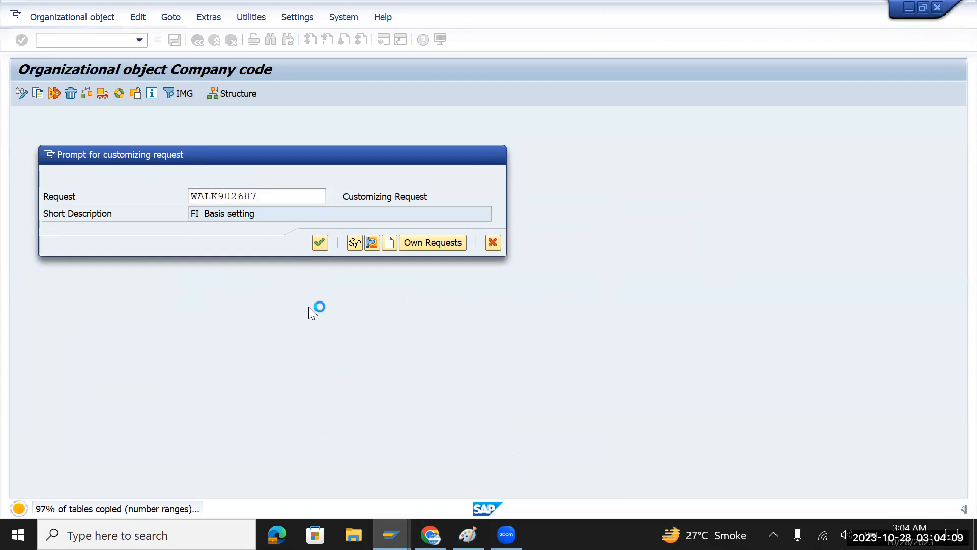
# Step: Approve each of the next number range interval transports and record them in customizing request WALK902687
pyautogui.click(249, 499)
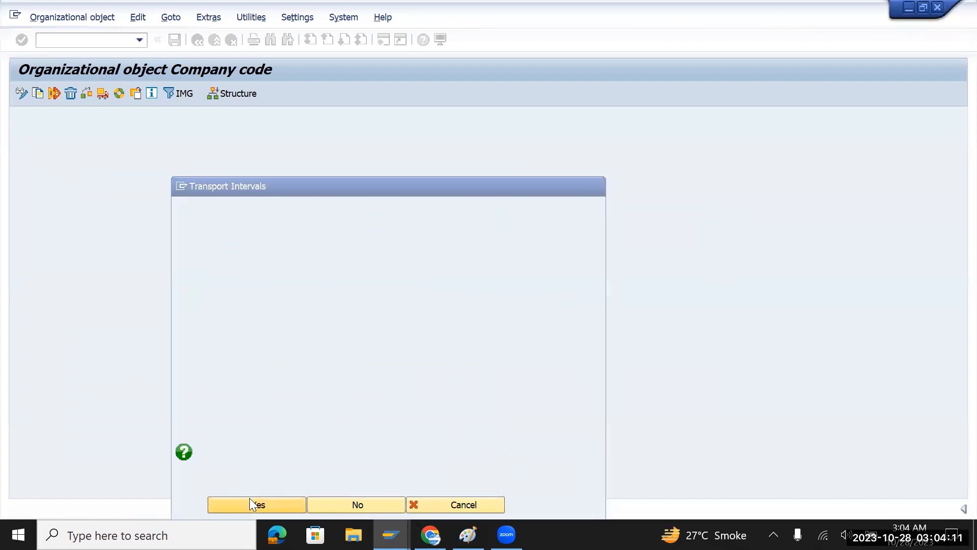
pyautogui.click(319, 261)
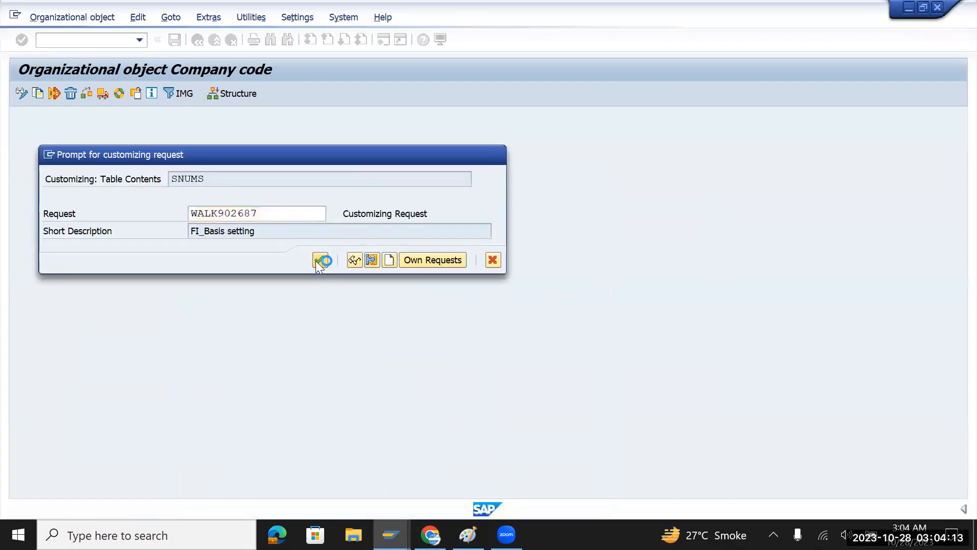
pyautogui.click(257, 504)
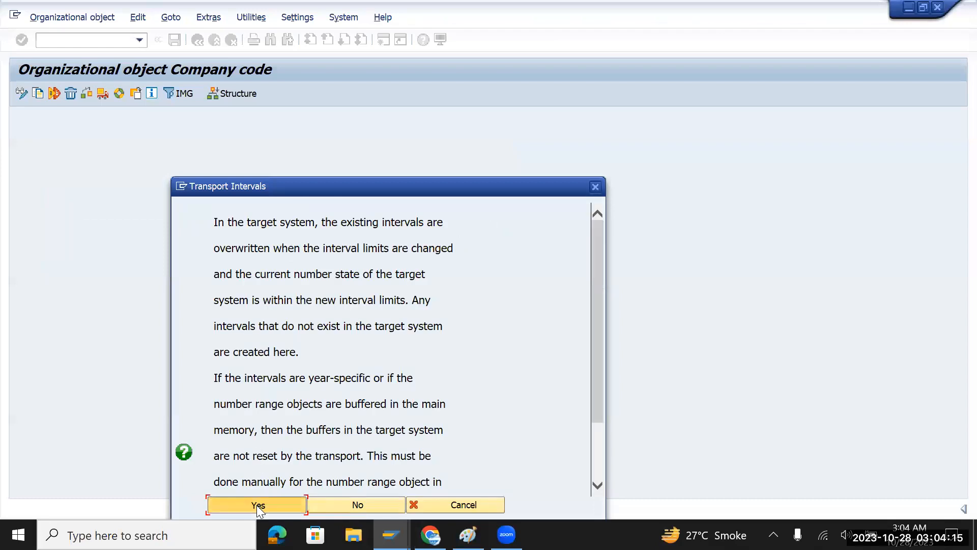
pyautogui.click(319, 261)
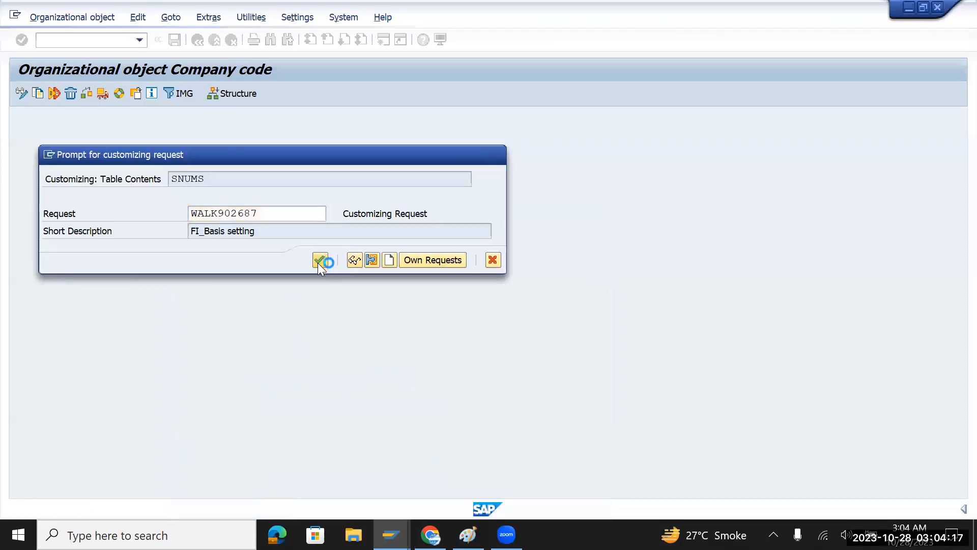
pyautogui.click(267, 498)
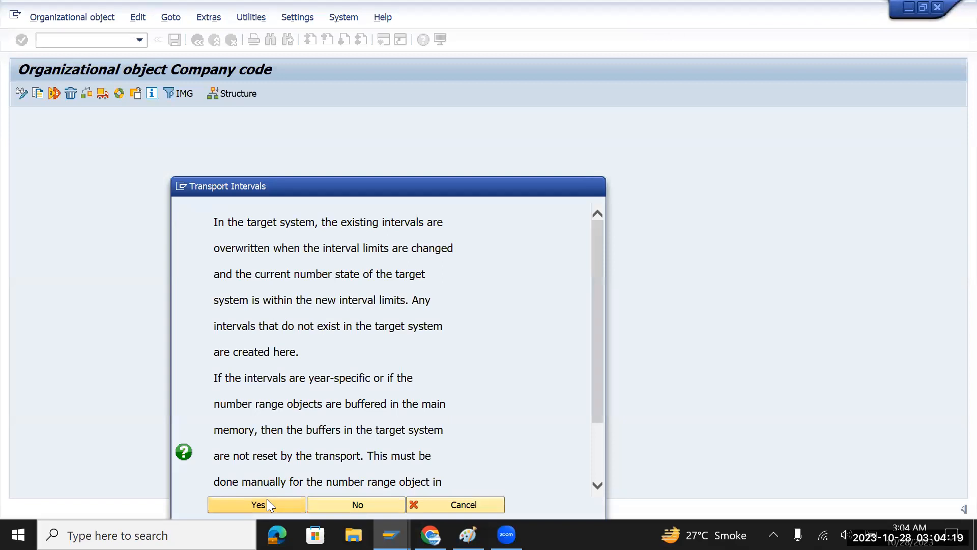
pyautogui.click(320, 260)
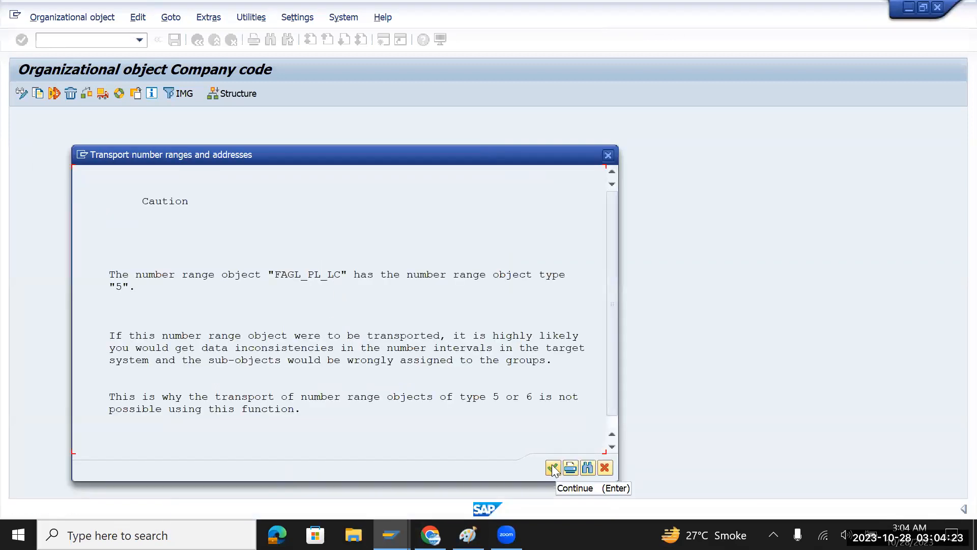
# Step: Acknowledge the number range cautions and record the remaining interval transport in customizing request WALK902687
pyautogui.click(552, 468)
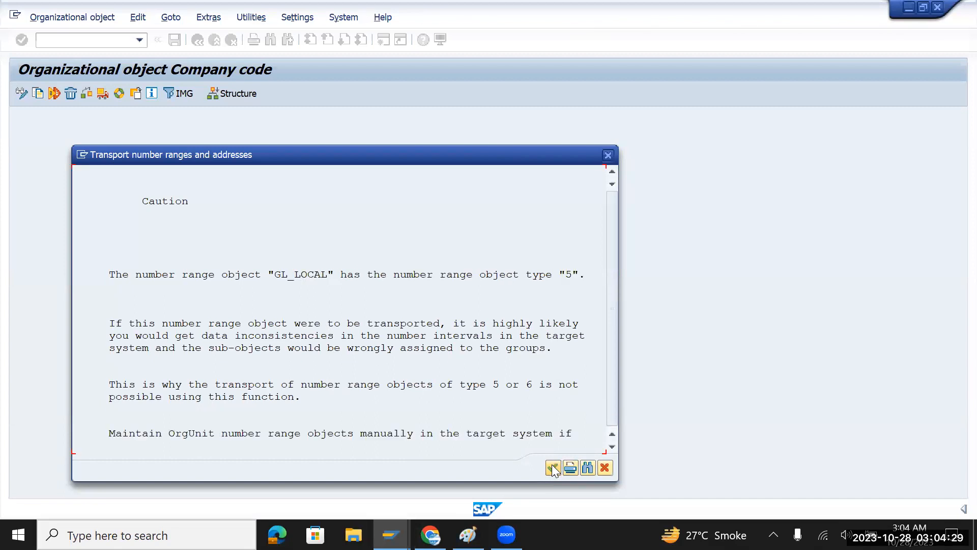
pyautogui.click(553, 467)
pyautogui.click(552, 467)
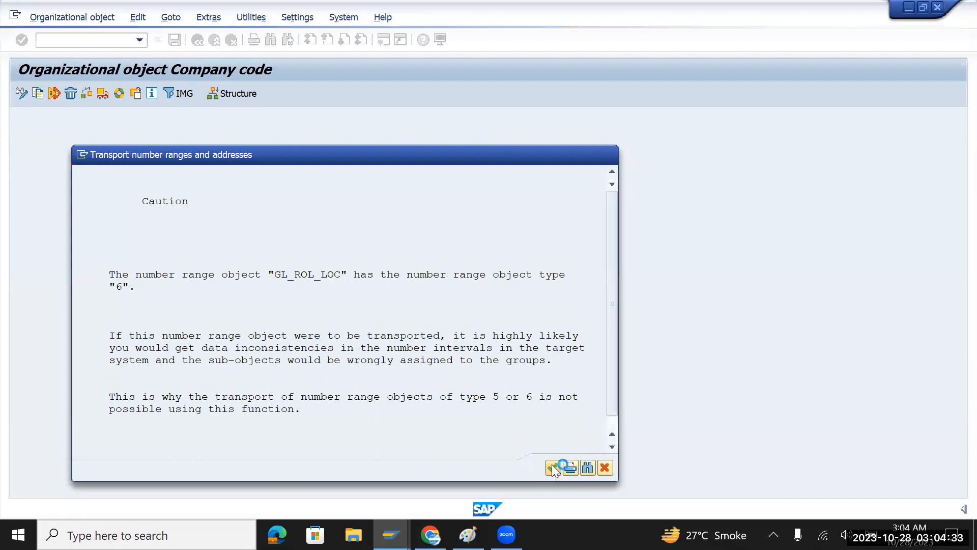
pyautogui.click(553, 468)
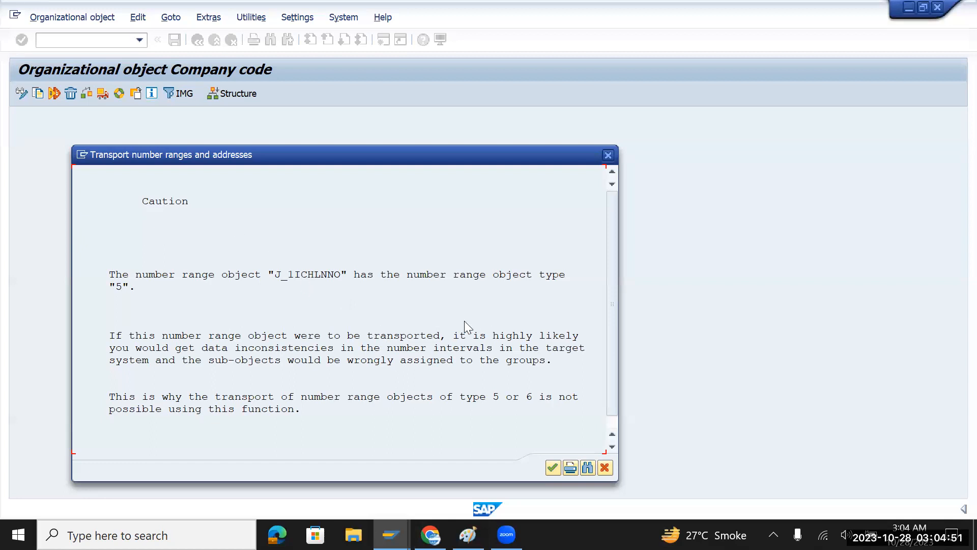
pyautogui.click(552, 468)
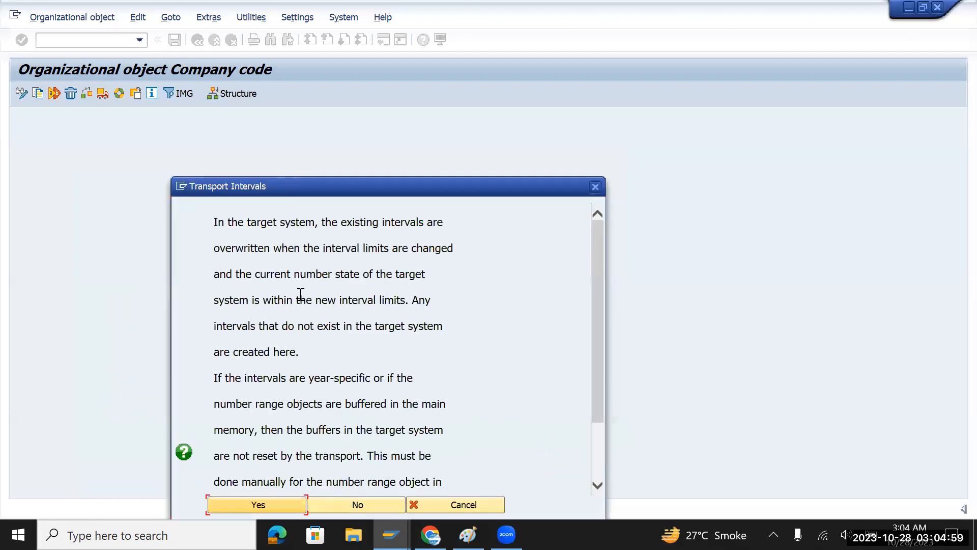
pyautogui.click(265, 504)
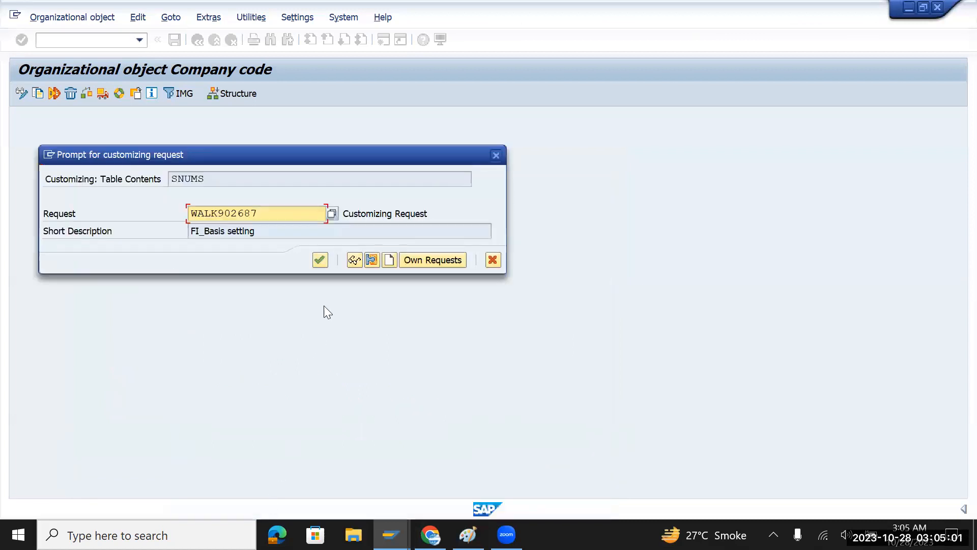
pyautogui.click(319, 260)
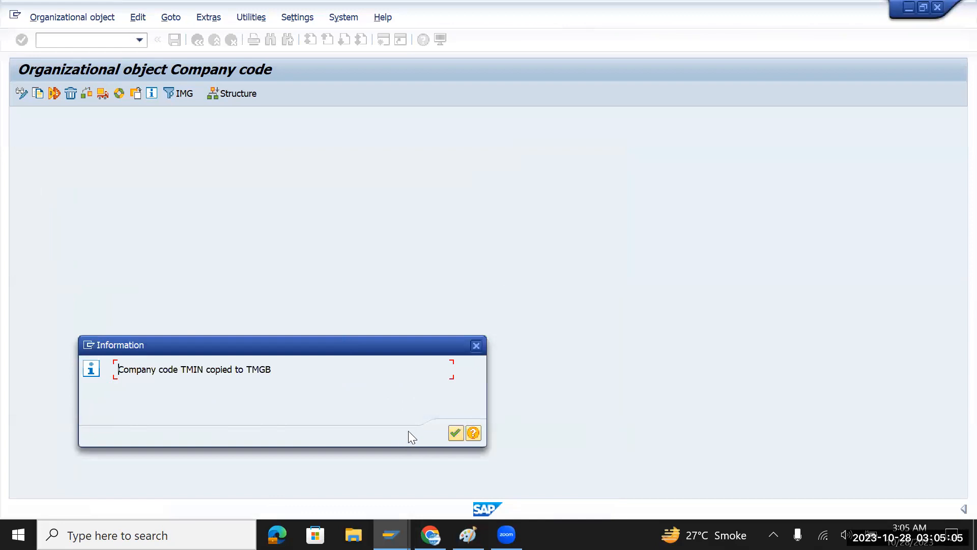
# Step: Acknowledge the copy of company code TMIN to TMGB and display the completed activities
pyautogui.click(455, 434)
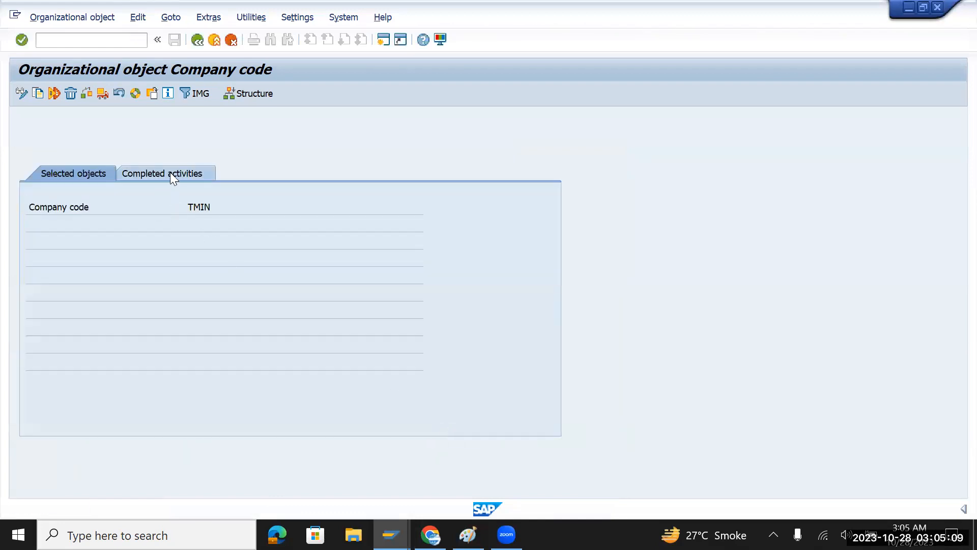
pyautogui.click(170, 173)
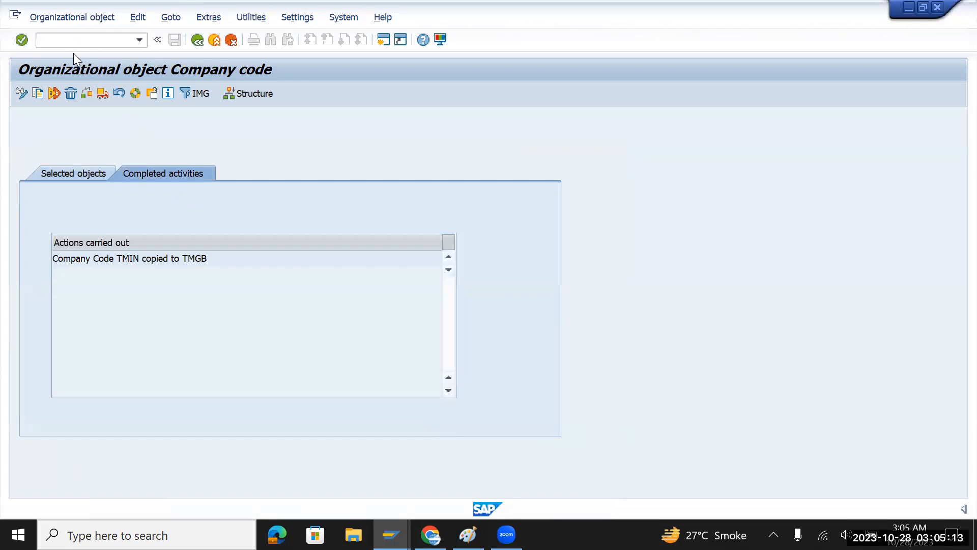
# Step: Switch to the controlling area session, leave the old assignment view and reopen the controlling area maintenance to refresh its data
pyautogui.hotkey('alt', 'Tab')
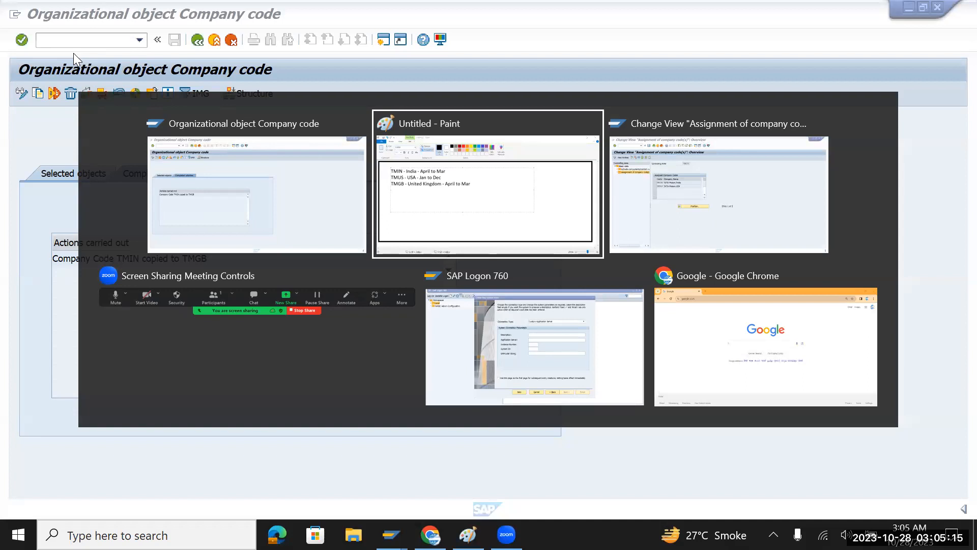
pyautogui.hotkey('alt', 'Tab')
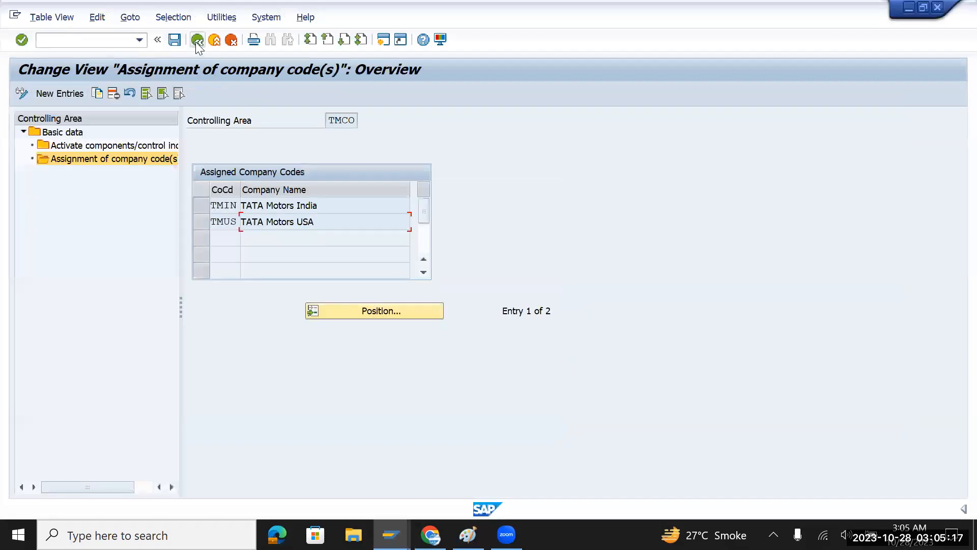
pyautogui.click(197, 41)
pyautogui.click(197, 41)
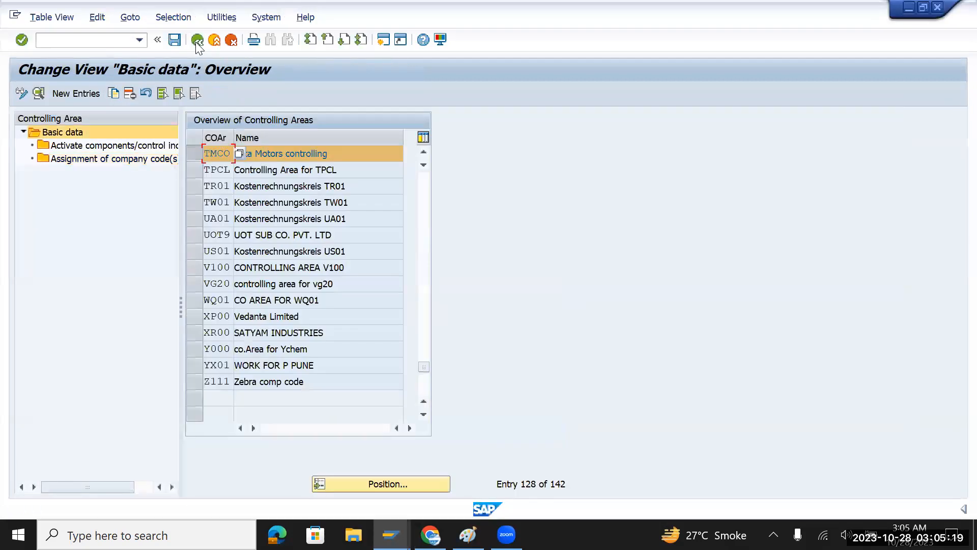
pyautogui.click(197, 41)
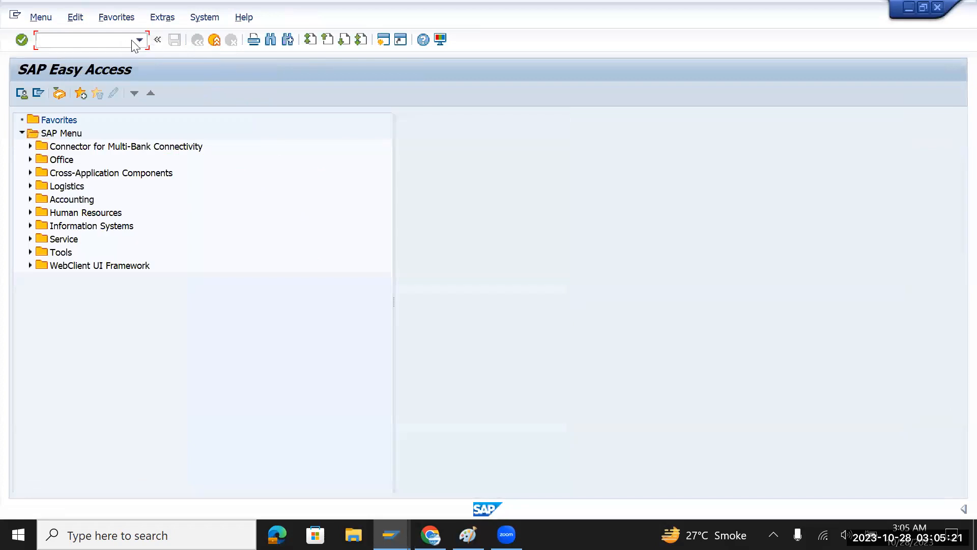
pyautogui.click(139, 40)
pyautogui.click(103, 54)
pyautogui.press('Return')
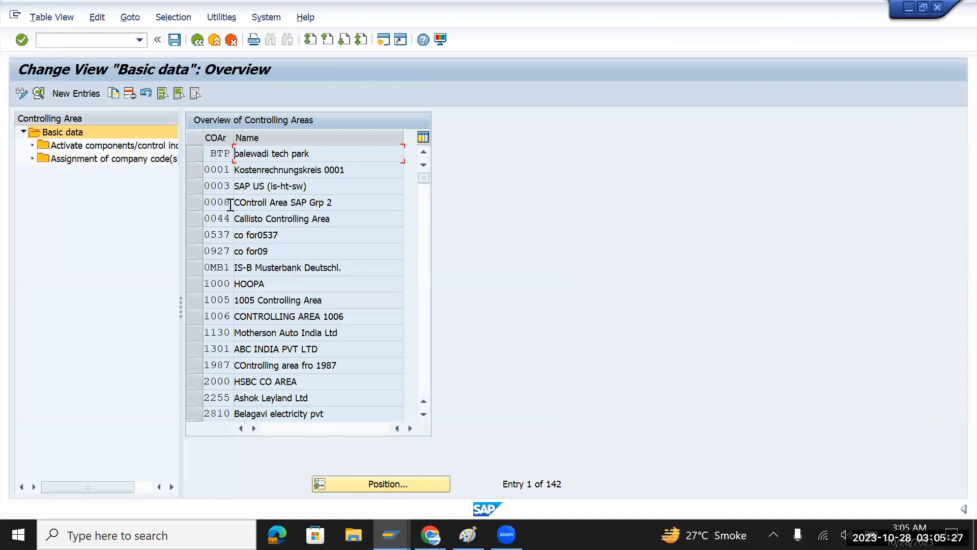
# Step: Locate controlling area TMCO and check its assigned company codes, saving and dismissing the displayed messages
pyautogui.click(397, 483)
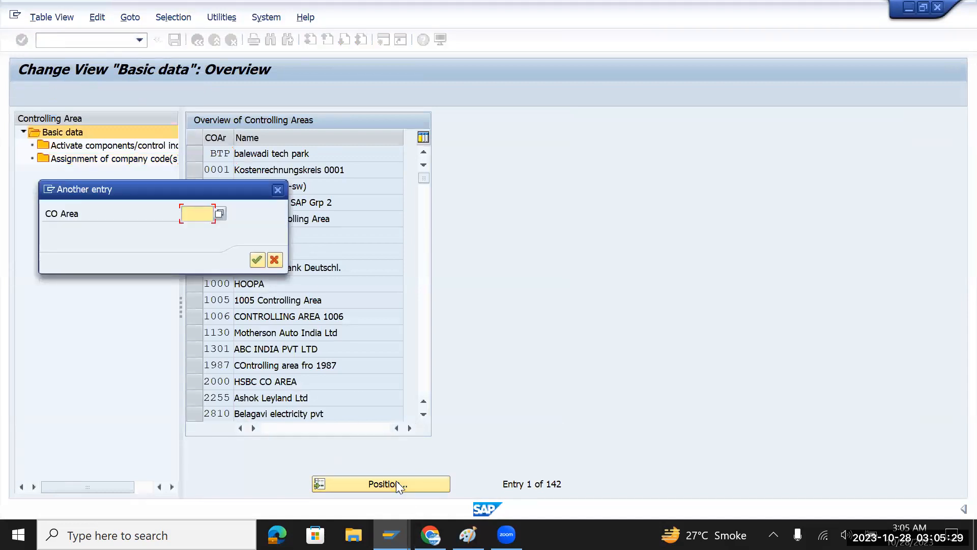
pyautogui.write('t')
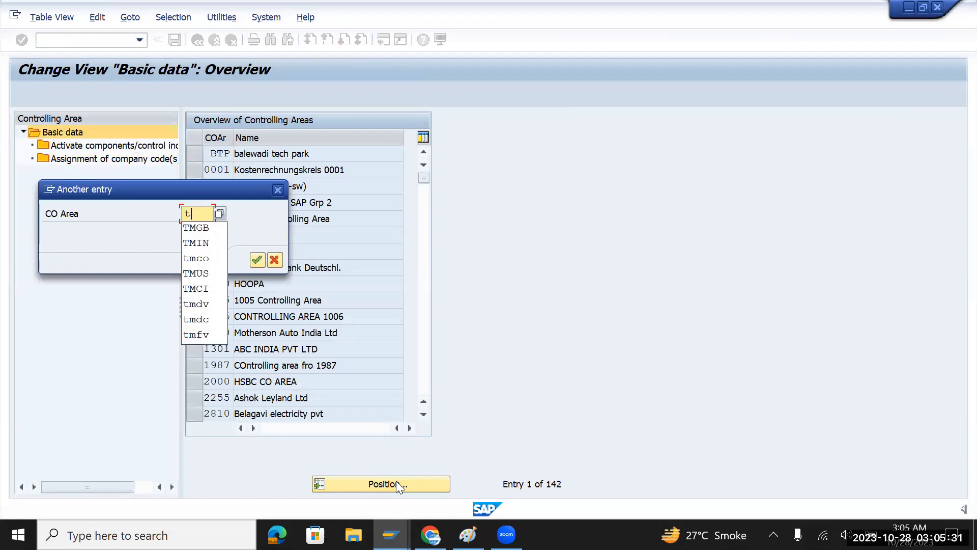
pyautogui.write('mco')
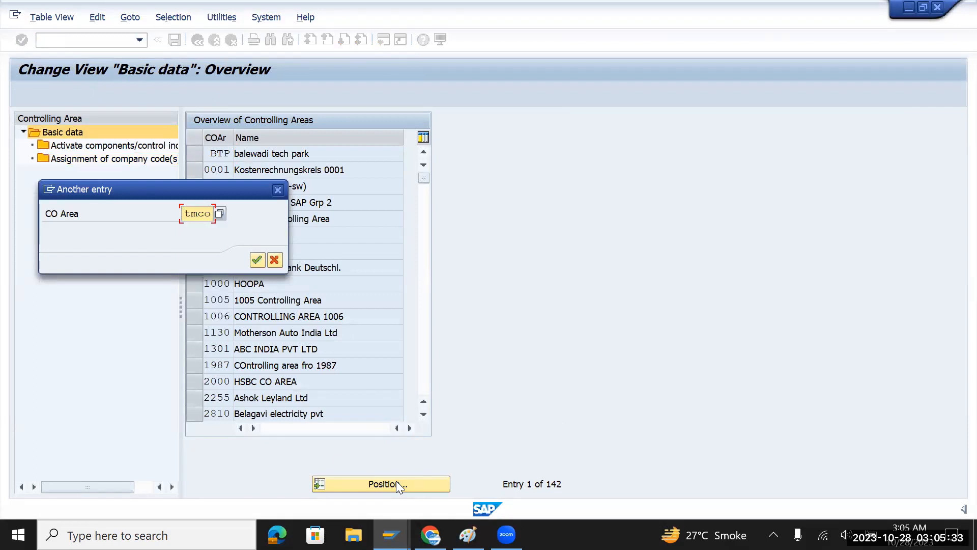
pyautogui.press('Return')
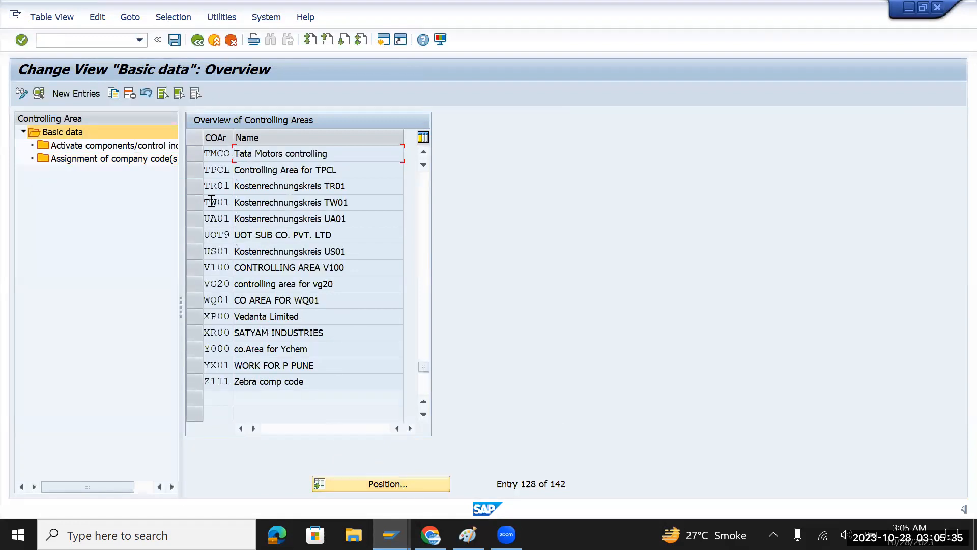
pyautogui.click(192, 153)
pyautogui.doubleClick(146, 160)
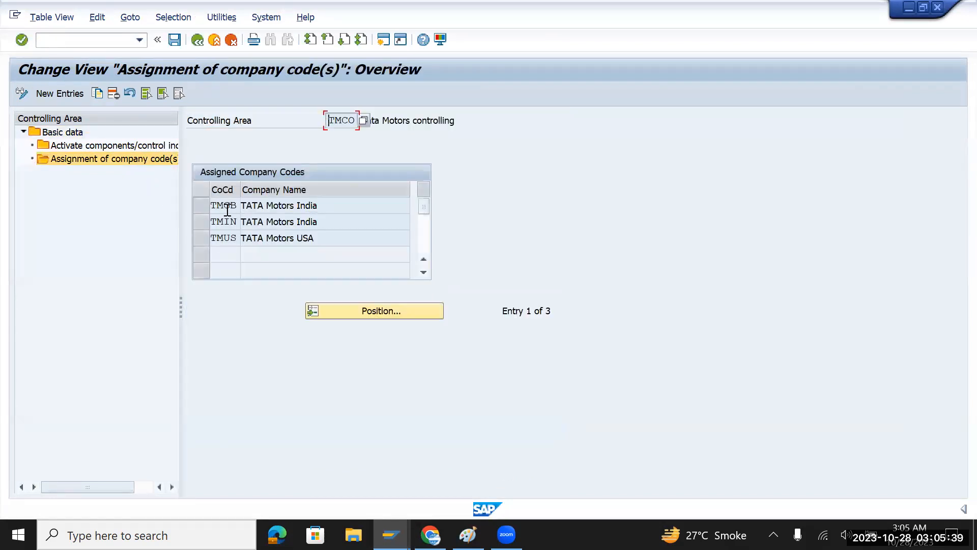
pyautogui.moveTo(329, 118); pyautogui.dragTo(371, 119)
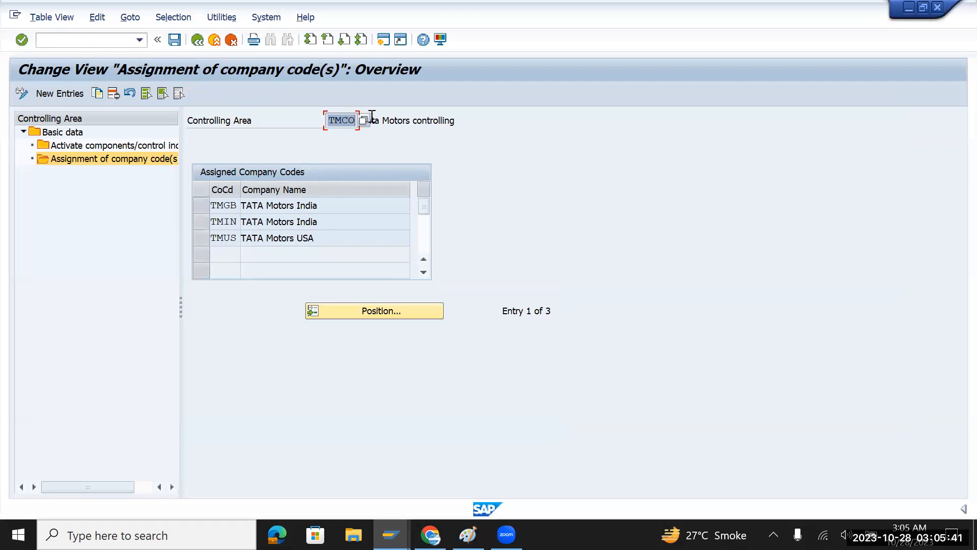
pyautogui.click(175, 43)
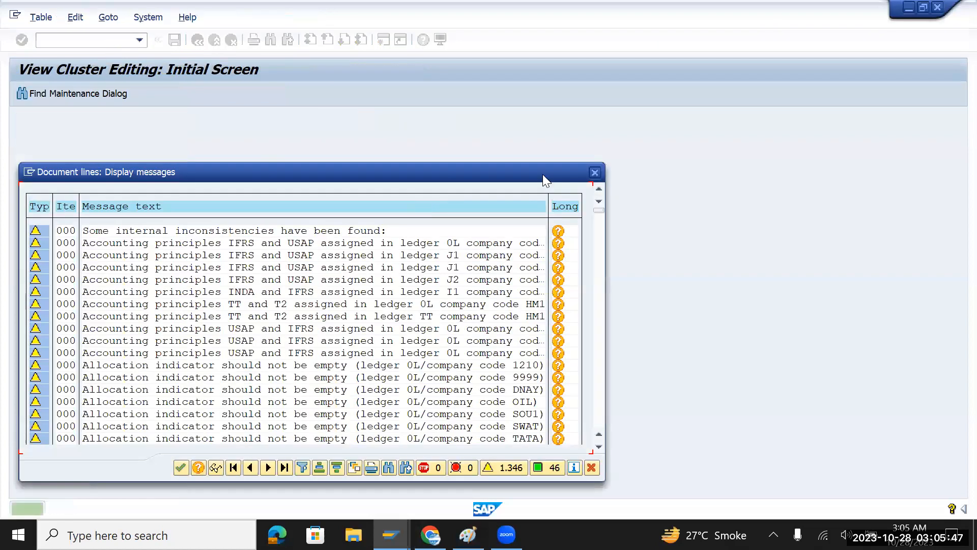
pyautogui.click(591, 173)
# Step: Start transaction OX02, locate company code TMGB and open its details
pyautogui.click(86, 39)
pyautogui.write('/nox')
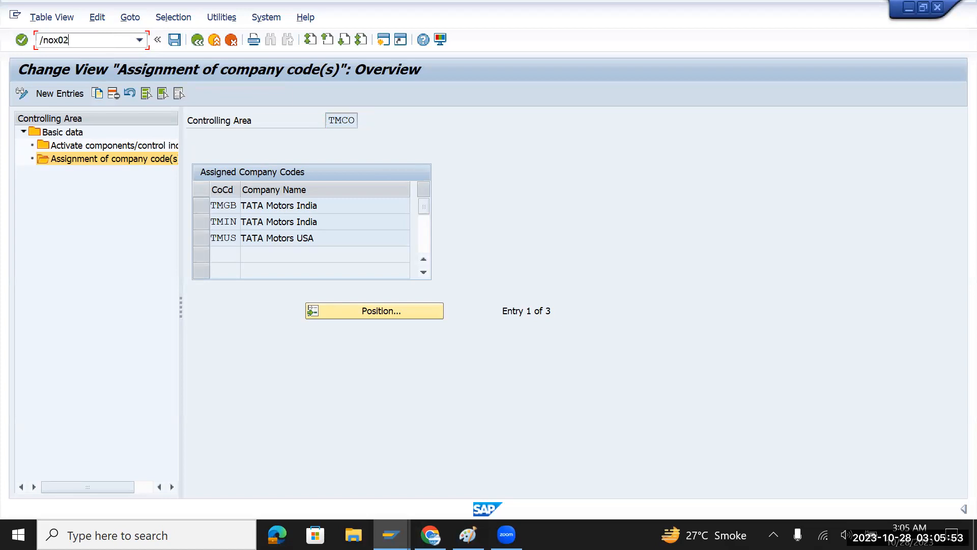
pyautogui.write('02')
pyautogui.press('Return')
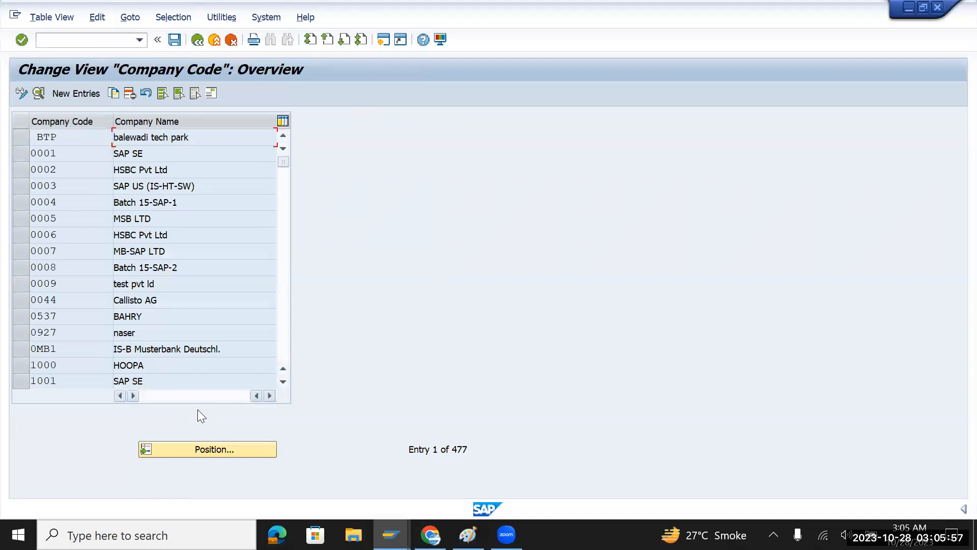
pyautogui.click(208, 448)
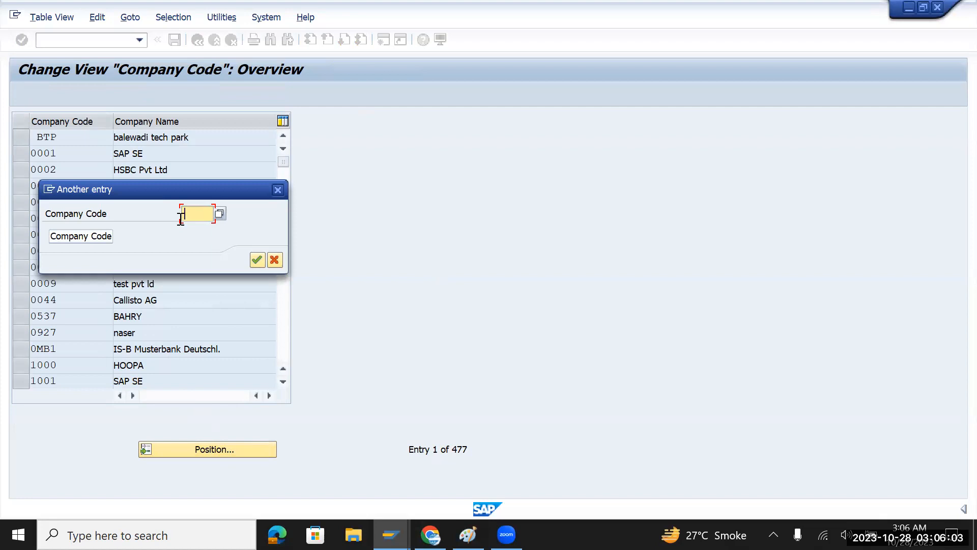
pyautogui.write('t')
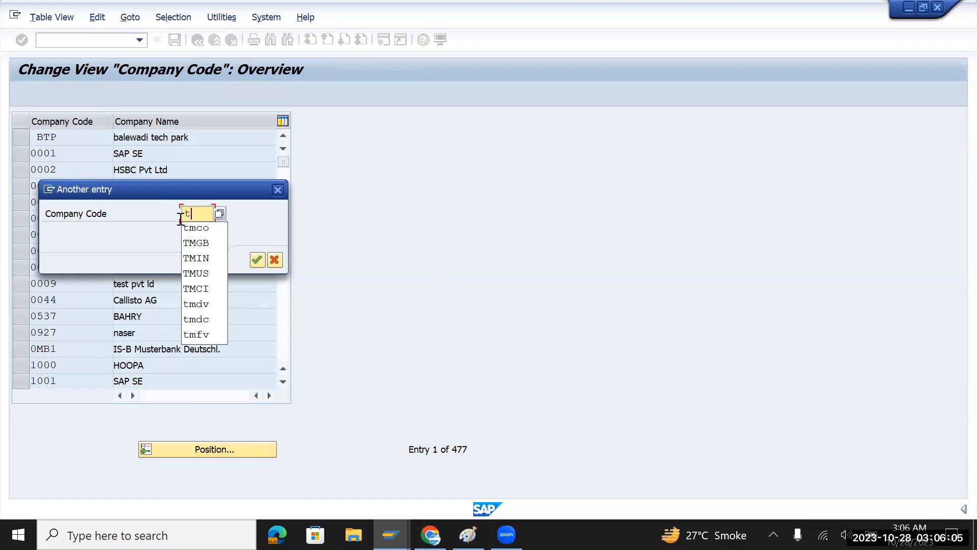
pyautogui.write('mu')
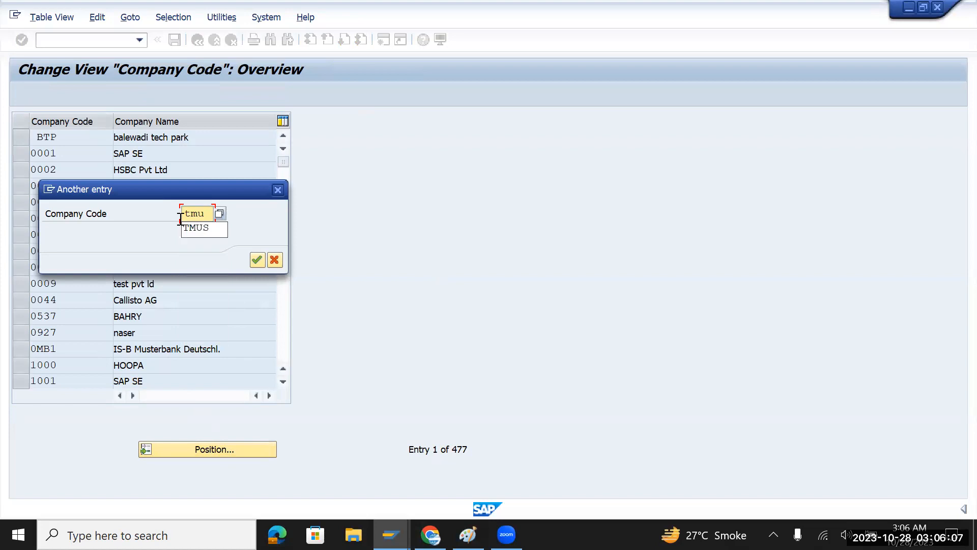
pyautogui.press('BackSpace')
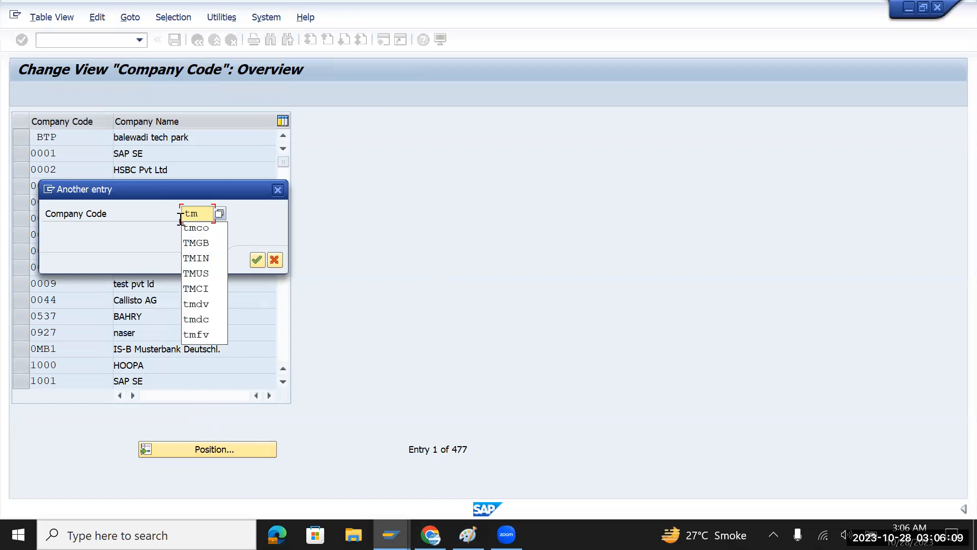
pyautogui.write('gb')
pyautogui.press('Return')
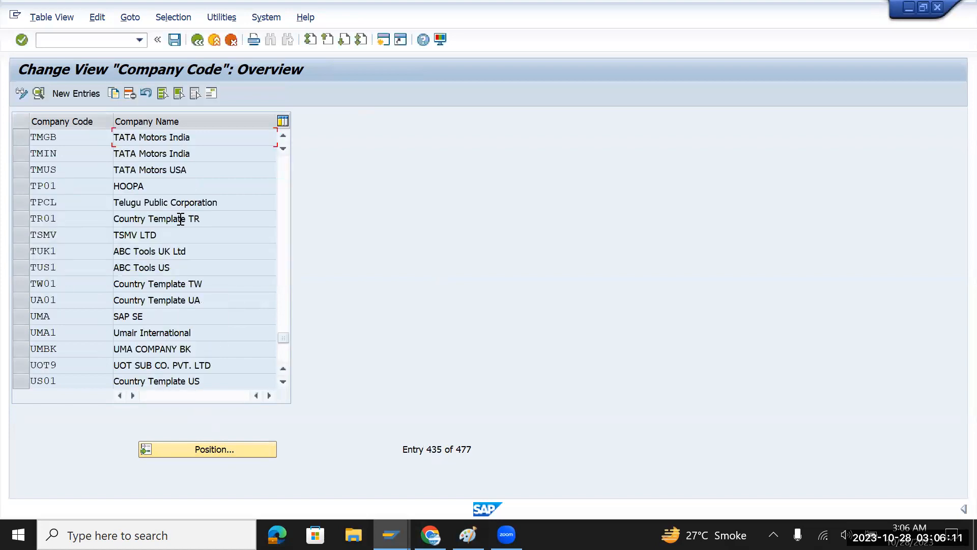
pyautogui.doubleClick(162, 137)
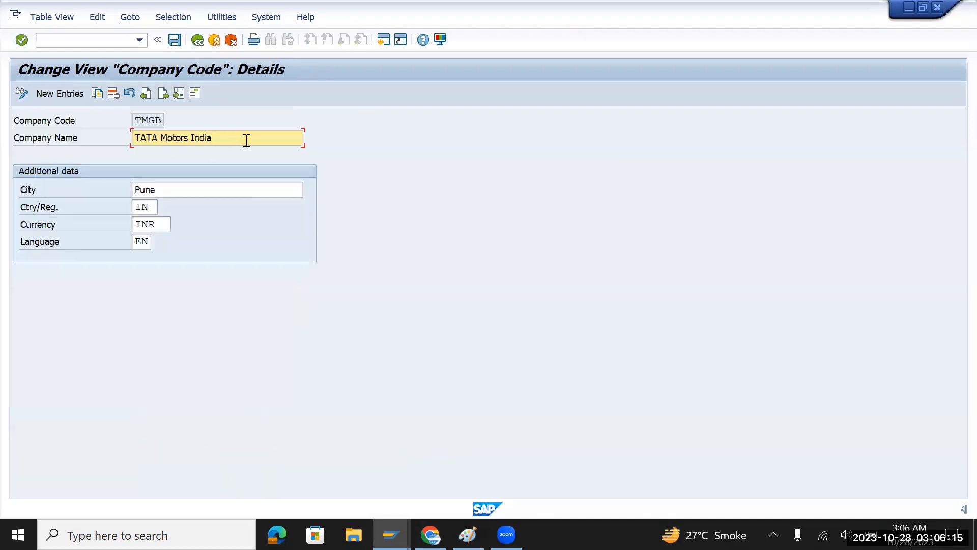
# Step: Remove India from TMGB's company name and set its country/region to GB (United Kingdom)
pyautogui.press('BackSpace')
pyautogui.press('BackSpace')
pyautogui.press('BackSpace')
pyautogui.press('BackSpace')
pyautogui.press('BackSpace')
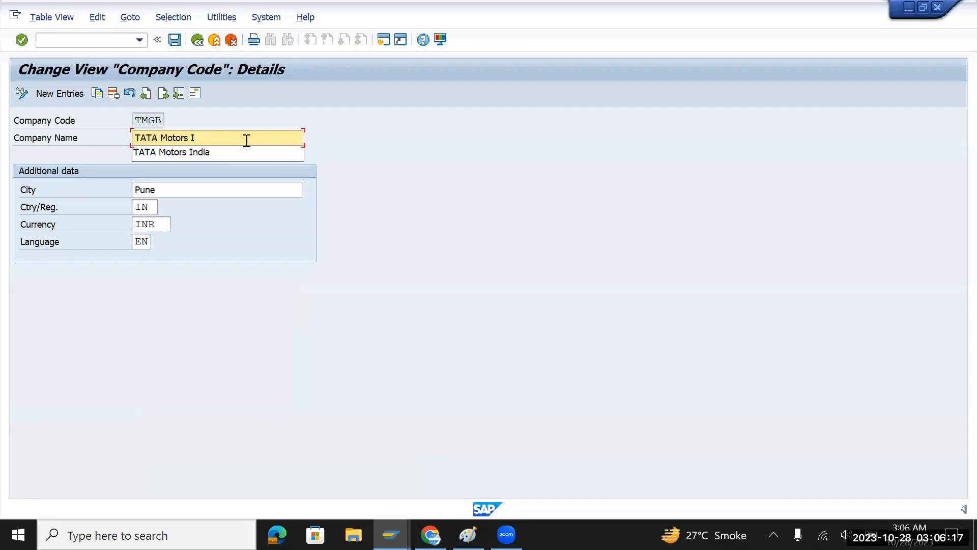
pyautogui.click(153, 208)
pyautogui.press('BackSpace')
pyautogui.press('BackSpace')
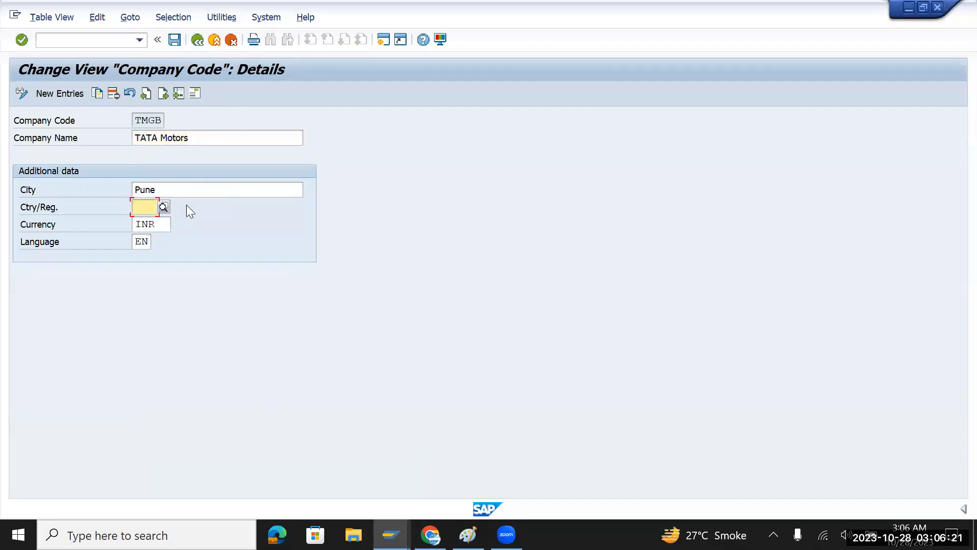
pyautogui.write('g')
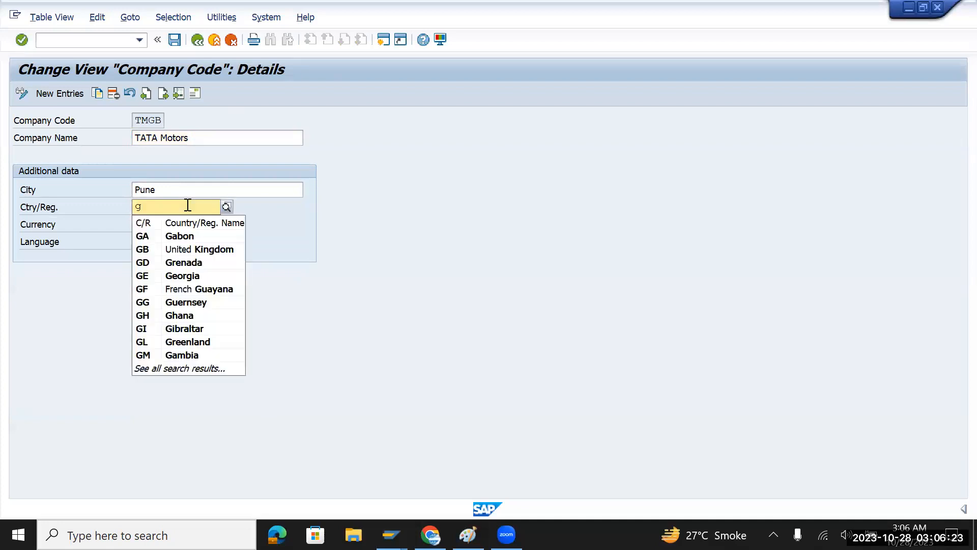
pyautogui.write('b')
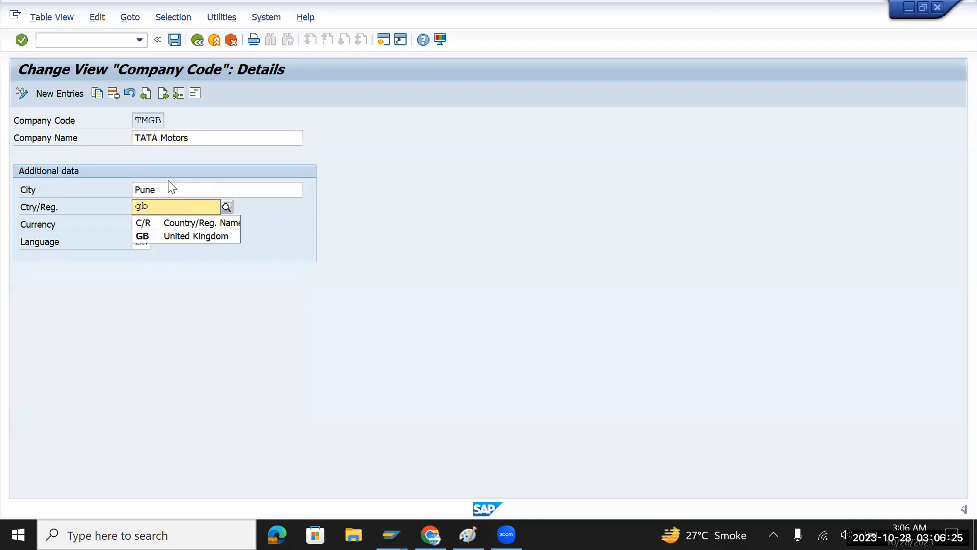
pyautogui.click(209, 235)
# Step: Complete the company name of TMGB as TATA Motors United Kingdm
pyautogui.click(213, 141)
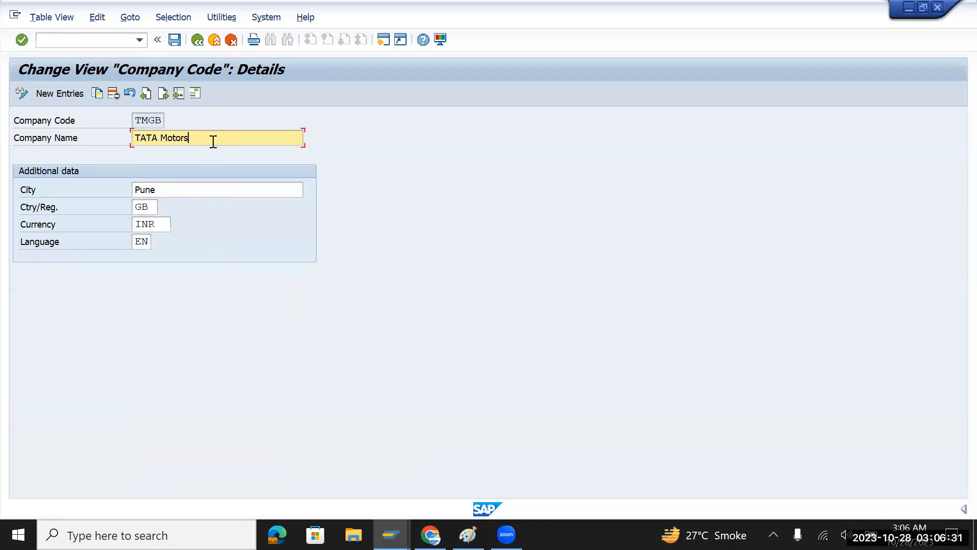
pyautogui.write('United Kingdo')
pyautogui.press('BackSpace')
pyautogui.press('BackSpace')
pyautogui.write('dm')
# Step: Set TMGB's currency to GBP (British Pound) and check the list of currency keys
pyautogui.click(164, 224)
pyautogui.moveTo(164, 224); pyautogui.dragTo(100, 223)
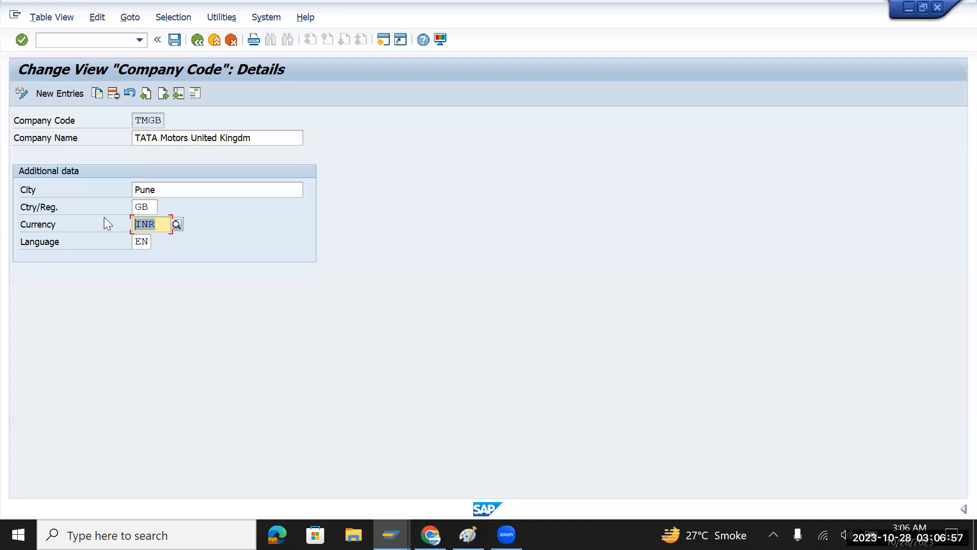
pyautogui.write('GBP')
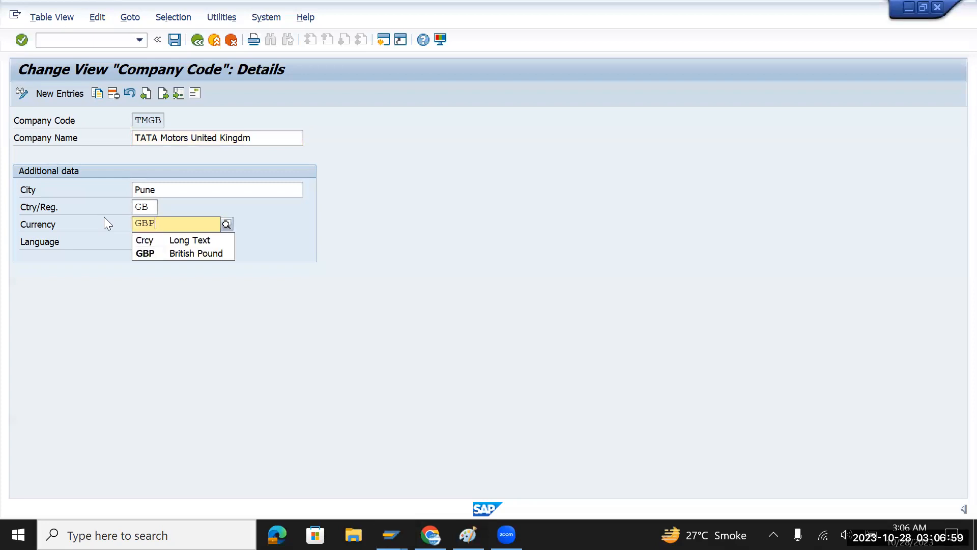
pyautogui.click(210, 255)
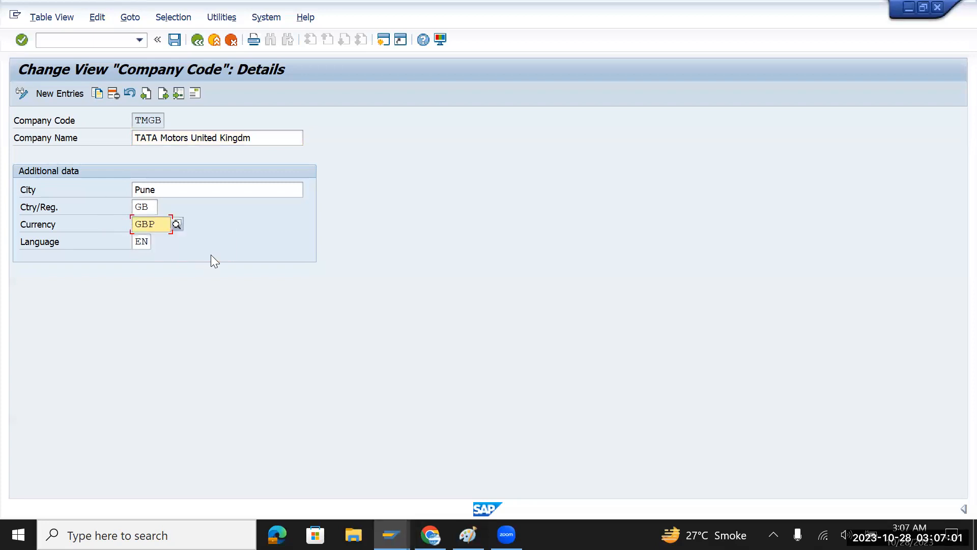
pyautogui.click(177, 224)
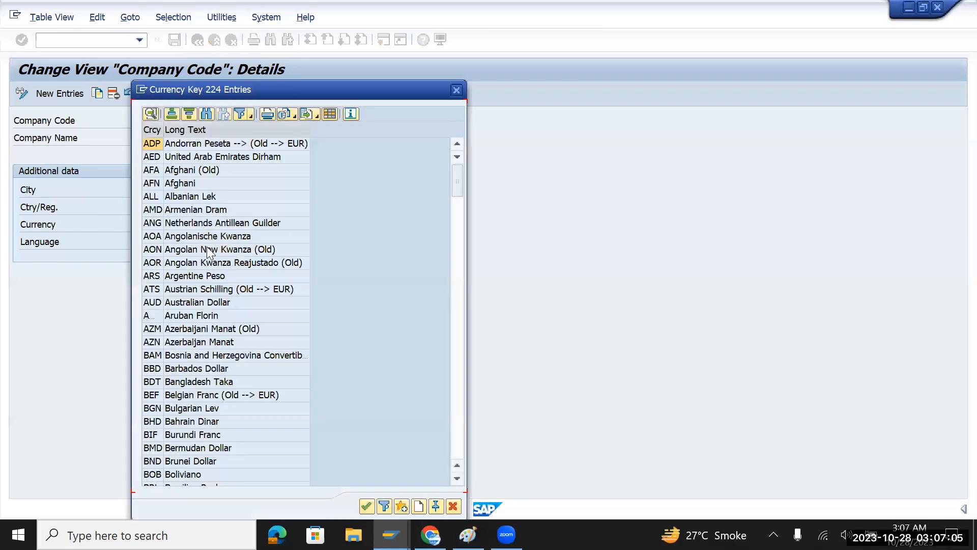
pyautogui.scroll(-11, 207, 248)
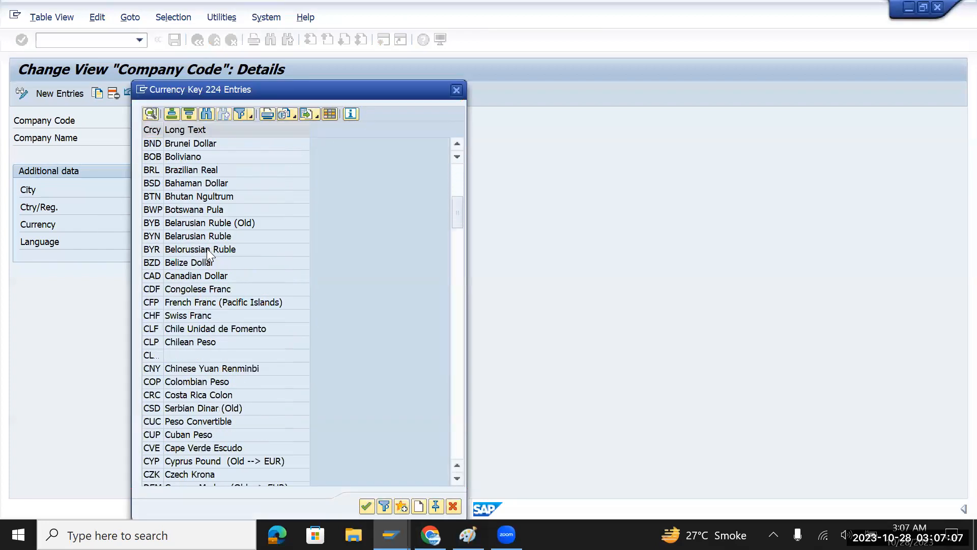
pyautogui.click(456, 90)
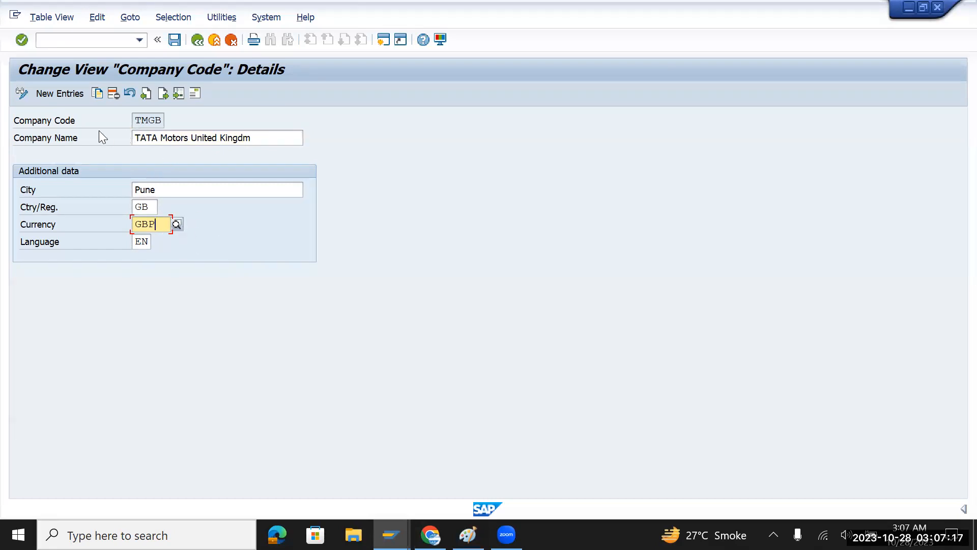
# Step: Open the address data of company code TMGB, accepting the currency change
pyautogui.click(195, 94)
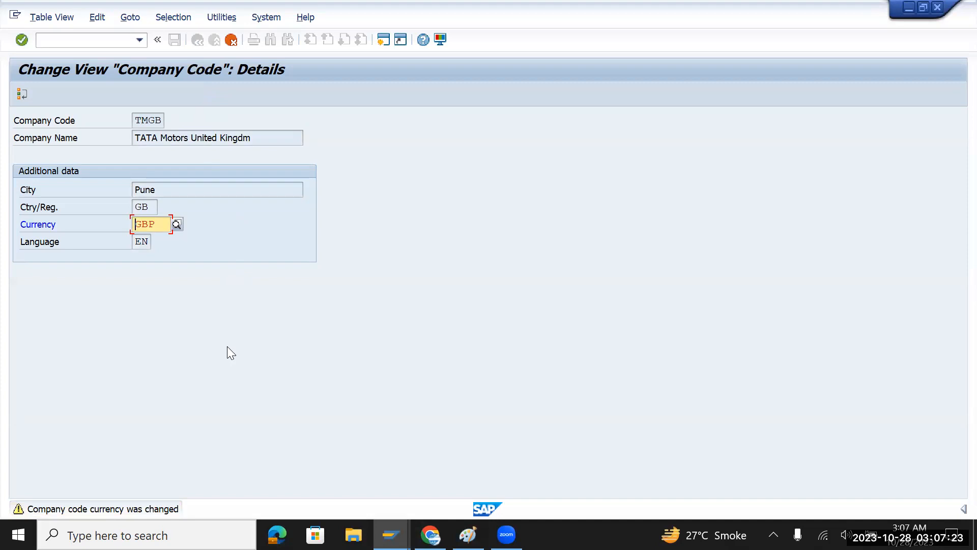
pyautogui.press('Return')
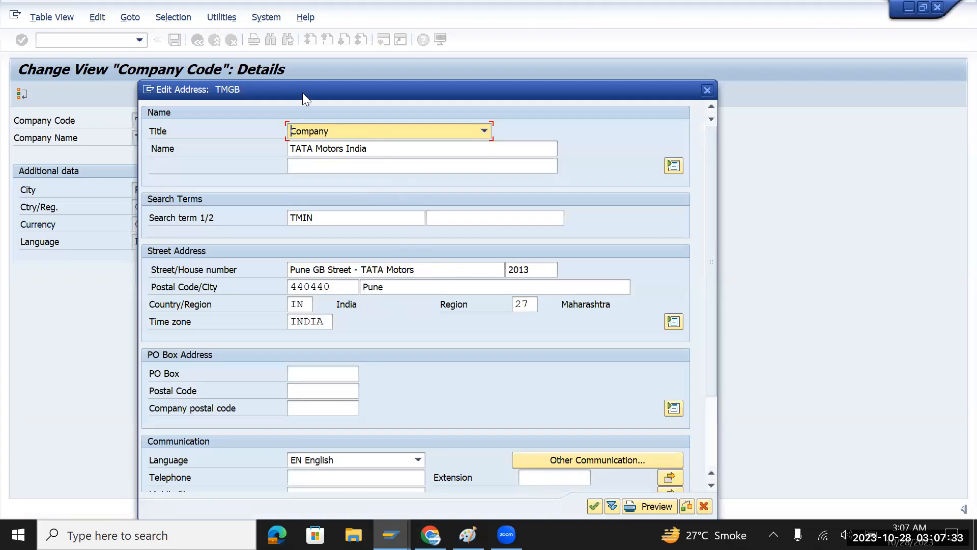
# Step: Replace the street name in TMGB's address and set the city to LND
pyautogui.moveTo(303, 93); pyautogui.dragTo(391, 123)
pyautogui.moveTo(514, 304); pyautogui.dragTo(351, 297)
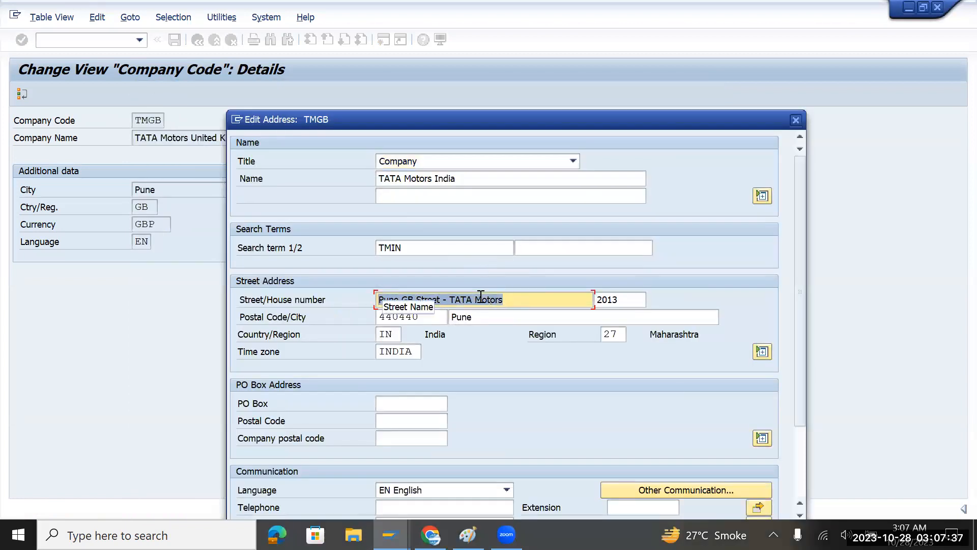
pyautogui.write('Lo')
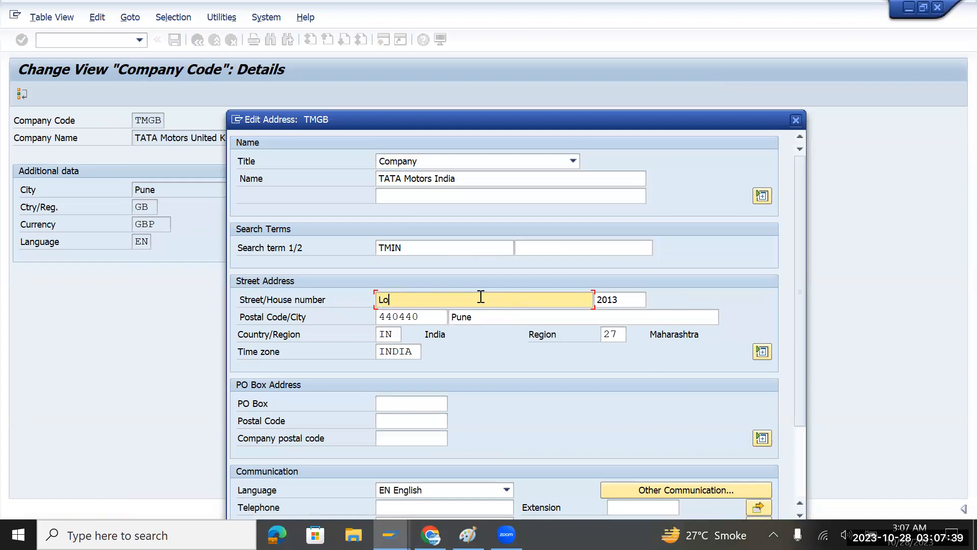
pyautogui.press('BackSpace')
pyautogui.write('ND')
pyautogui.doubleClick(479, 319)
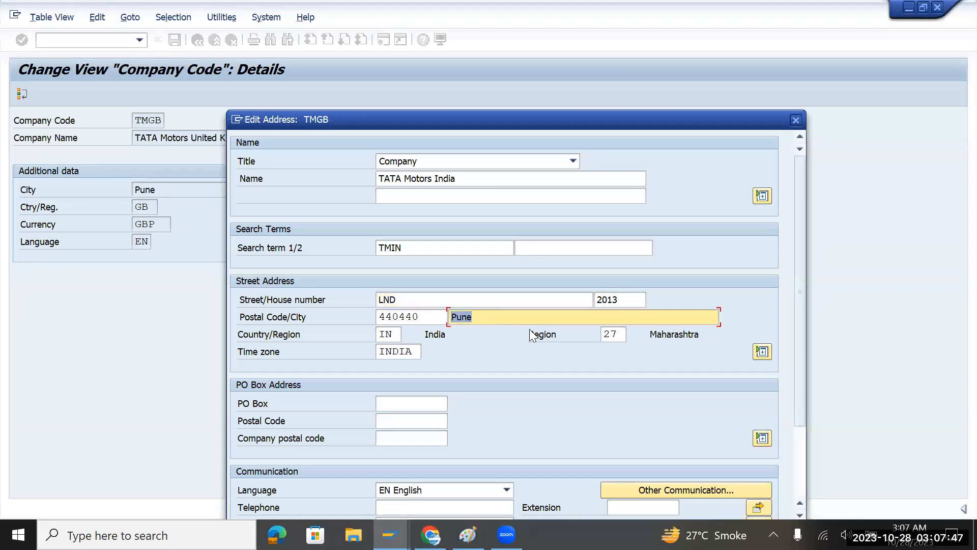
pyautogui.press('BackSpace')
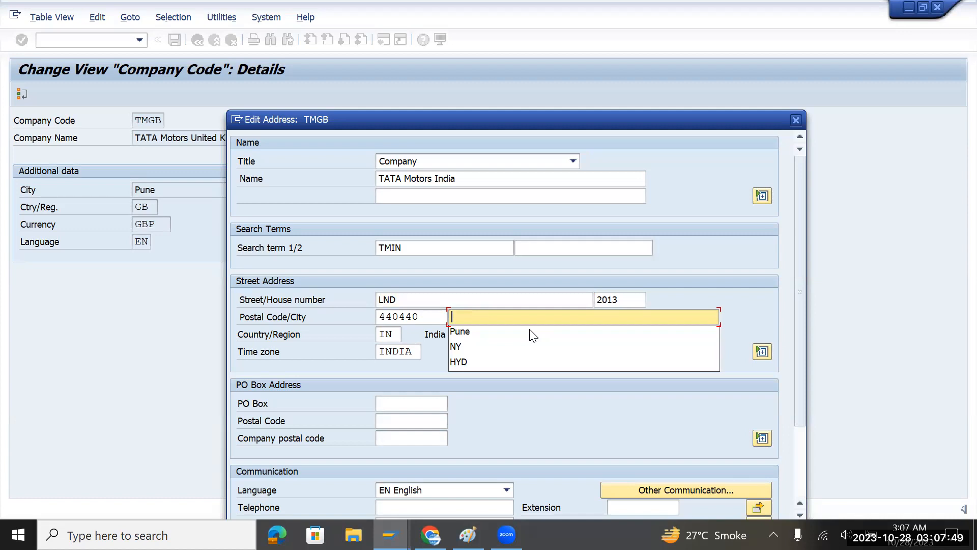
pyautogui.write('LND')
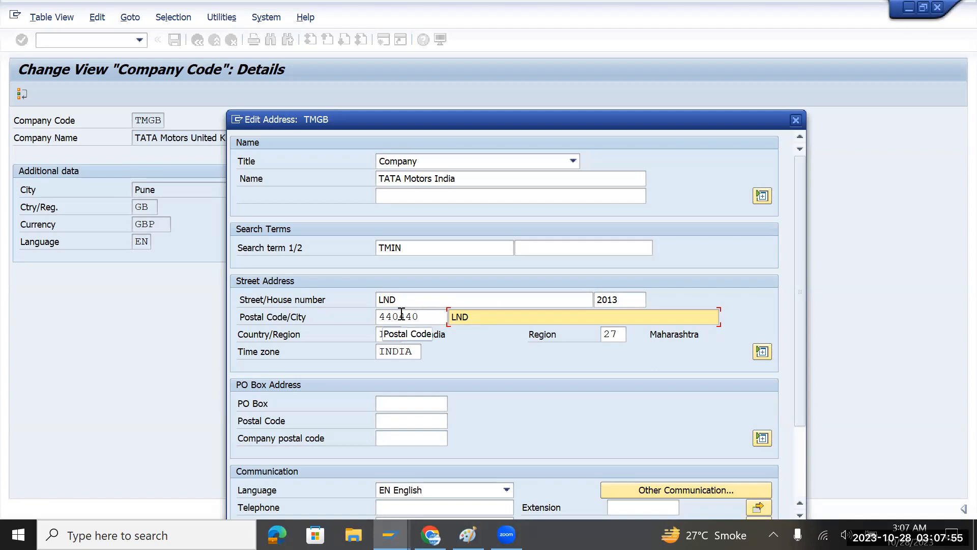
# Step: Enter a new six-digit postal code in TMGB's street address
pyautogui.click(433, 314)
pyautogui.moveTo(433, 314); pyautogui.dragTo(339, 315)
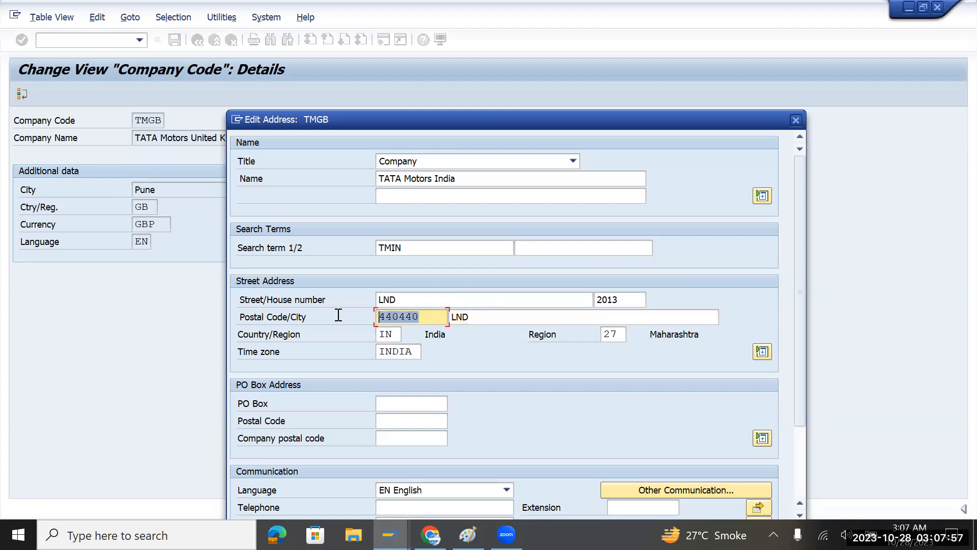
pyautogui.write('1')
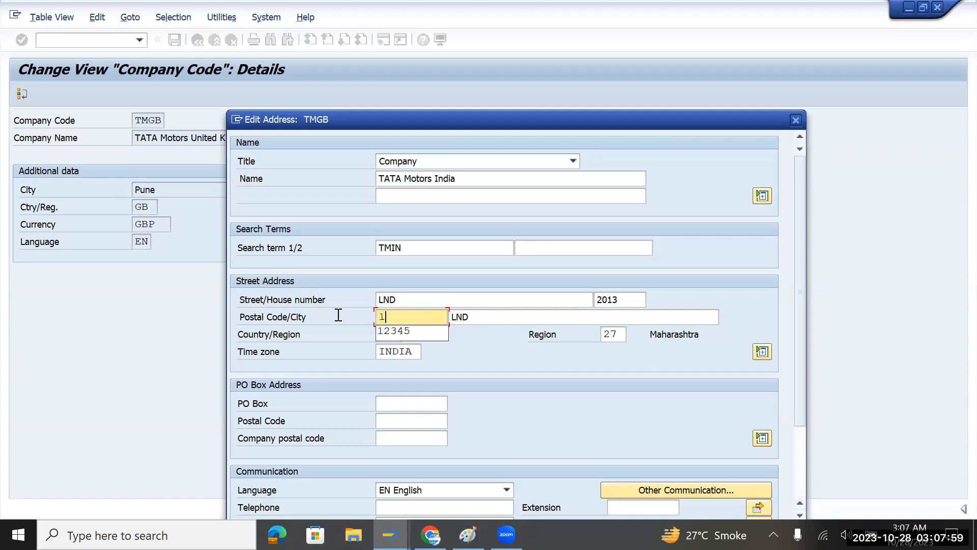
pyautogui.write('10101')
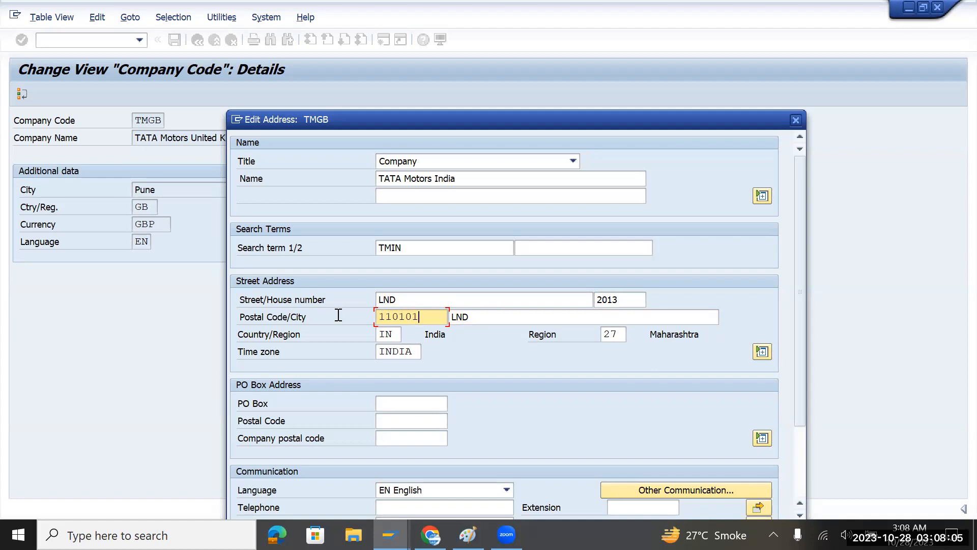
# Step: Set the country/region in TMGB's street address to GB (United Kingdom)
pyautogui.click(378, 336)
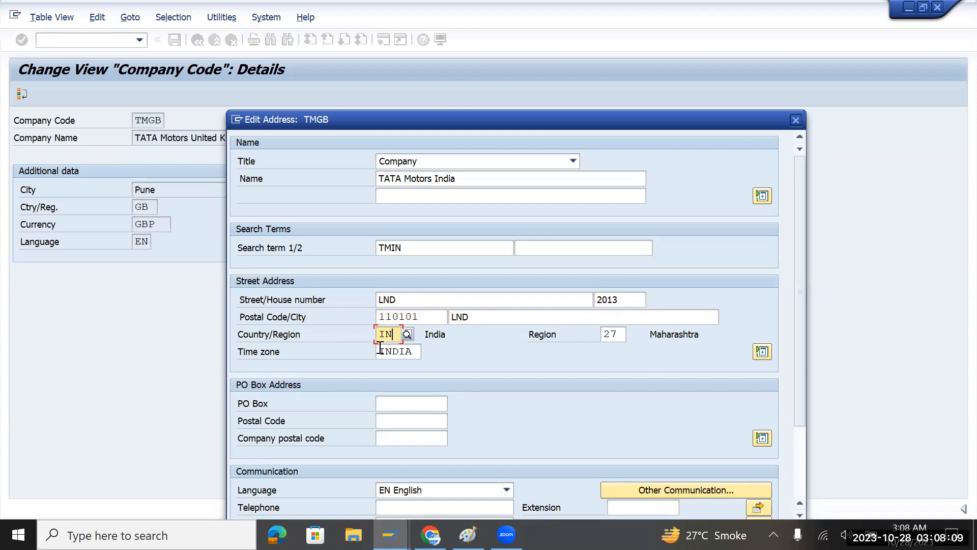
pyautogui.press('BackSpace')
pyautogui.press('BackSpace')
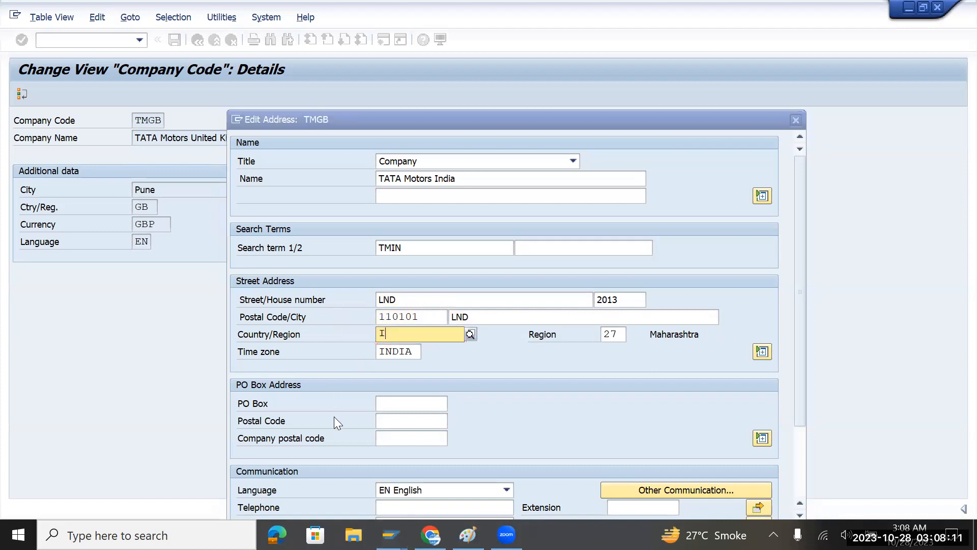
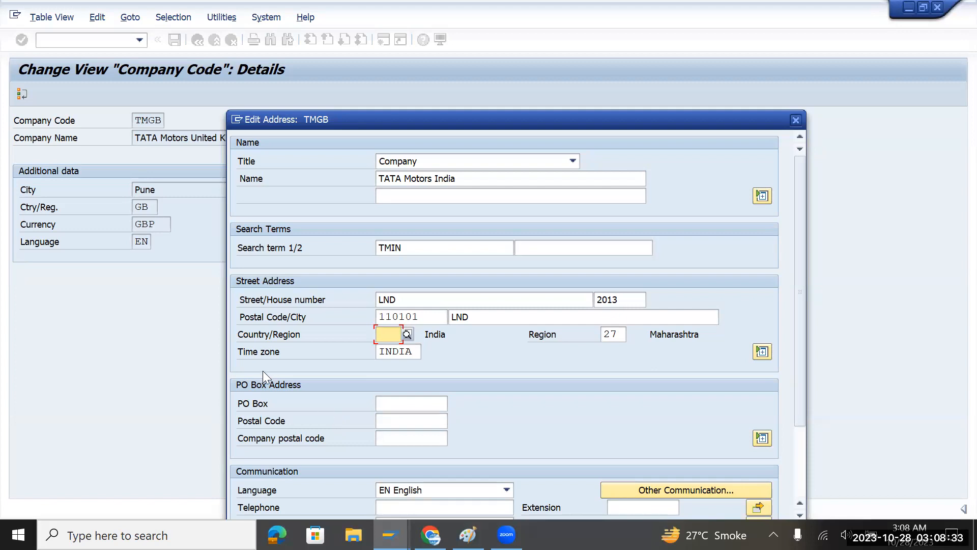
pyautogui.click(389, 334)
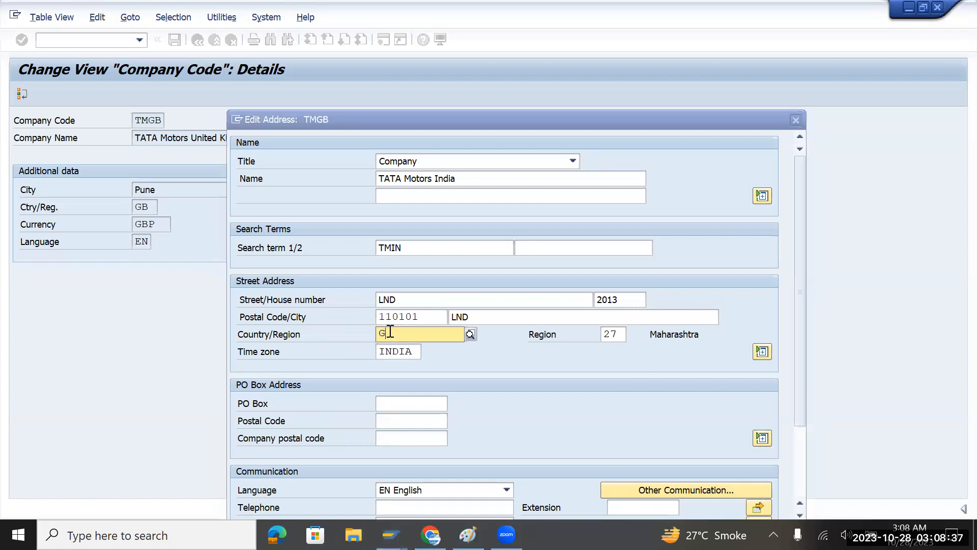
pyautogui.write('GB')
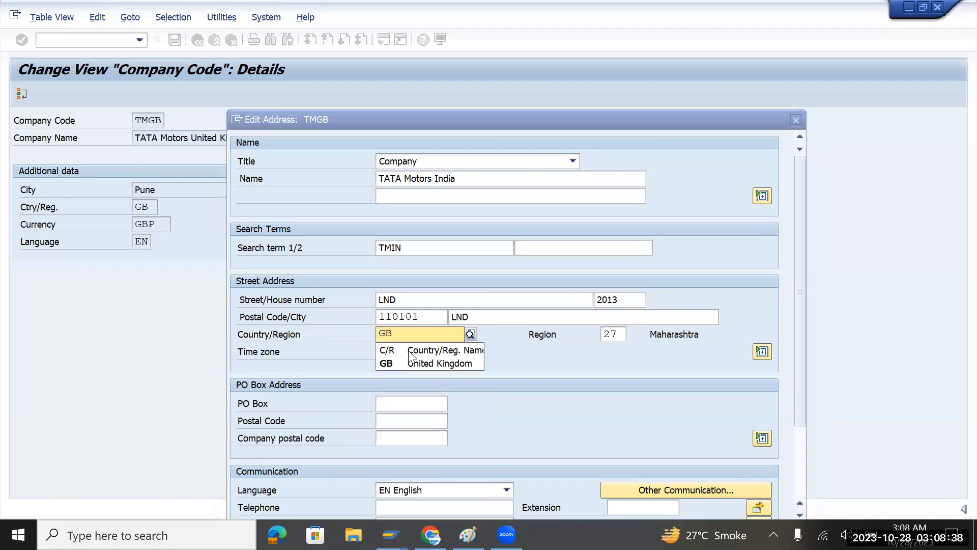
pyautogui.click(432, 365)
# Step: Set the region of TMGB's address to LND (London), chosen from the list of GB regions
pyautogui.click(622, 336)
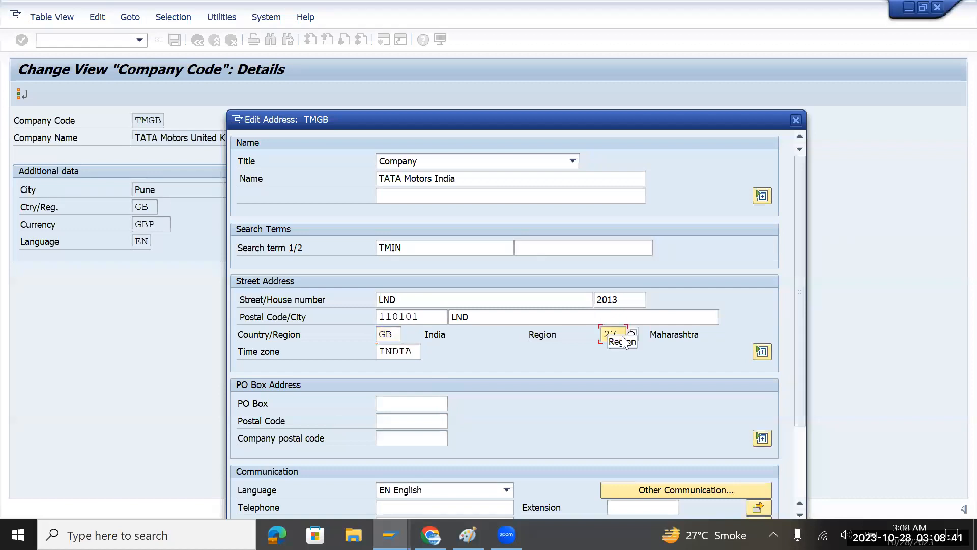
pyautogui.press('BackSpace')
pyautogui.press('BackSpace')
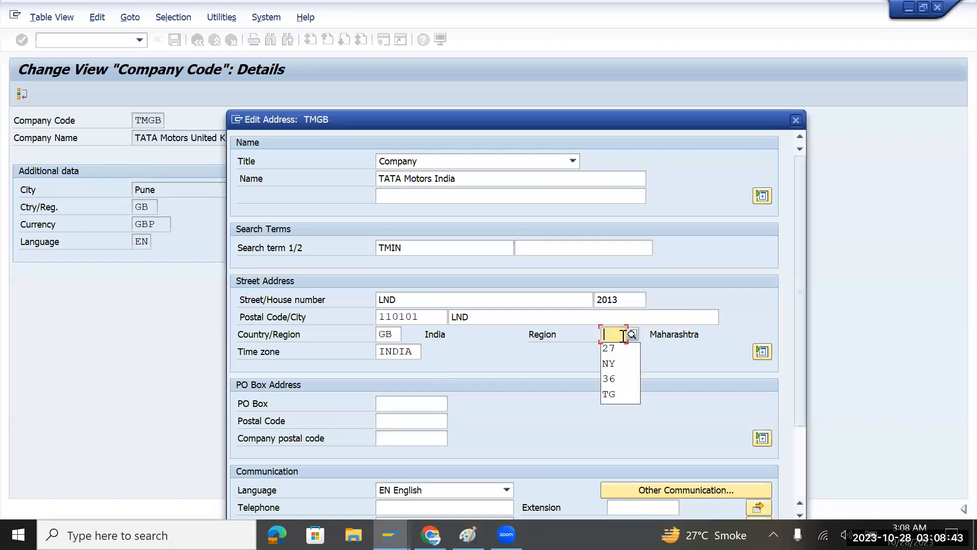
pyautogui.click(632, 335)
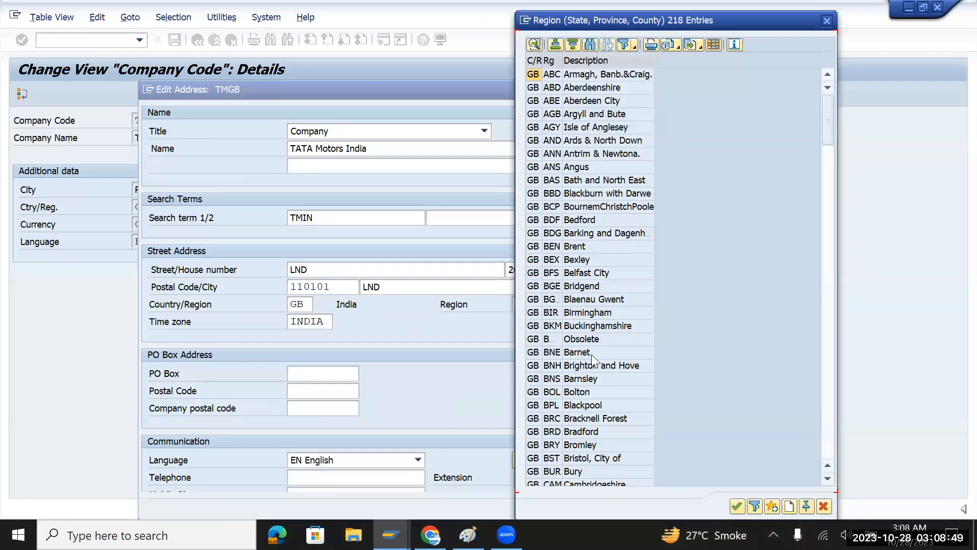
pyautogui.scroll(-3, 592, 356)
pyautogui.scroll(-8, 592, 354)
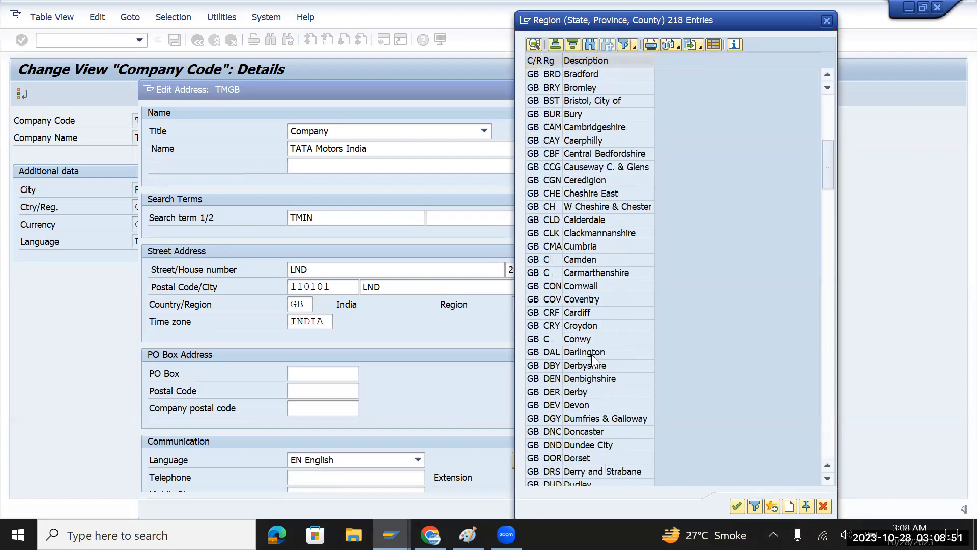
pyautogui.scroll(11, 591, 354)
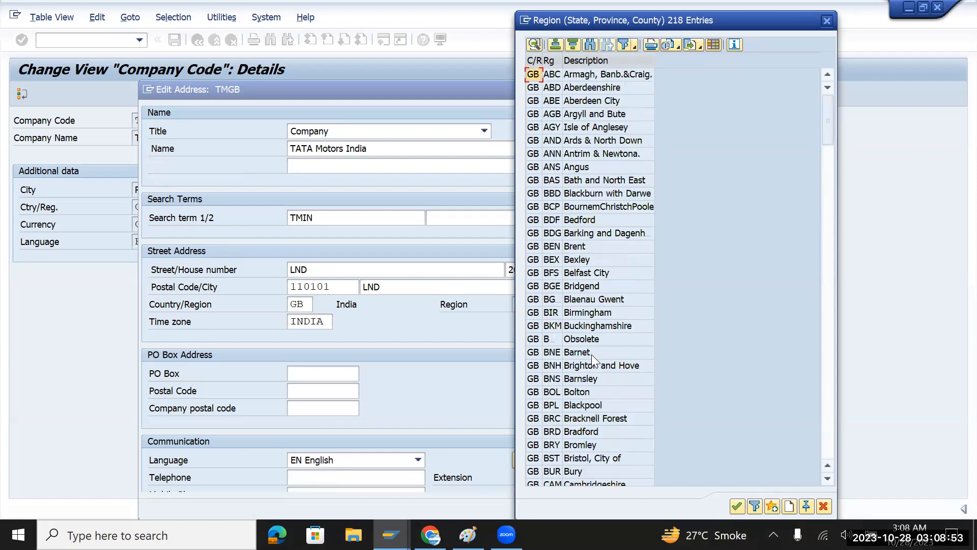
pyautogui.scroll(-3, 591, 354)
pyautogui.scroll(-10, 592, 354)
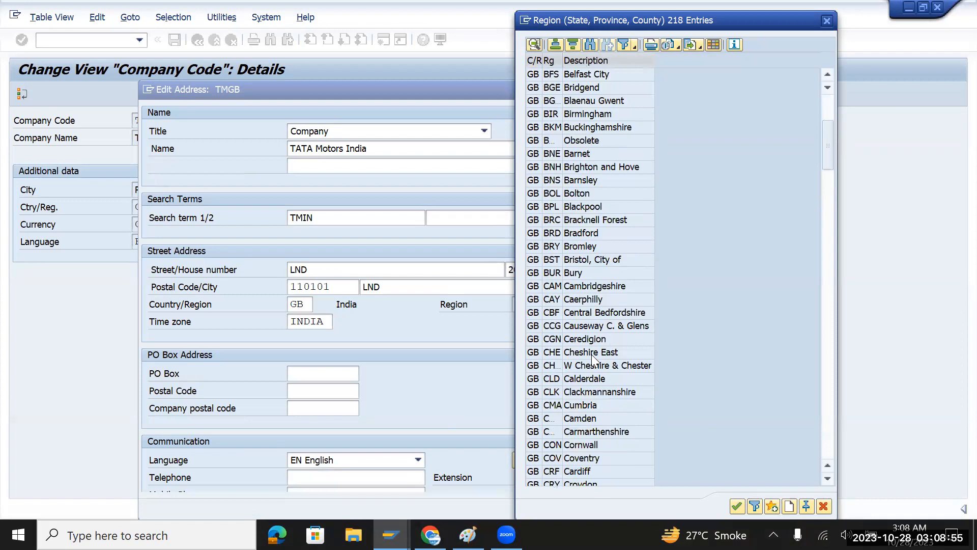
pyautogui.scroll(-10, 591, 354)
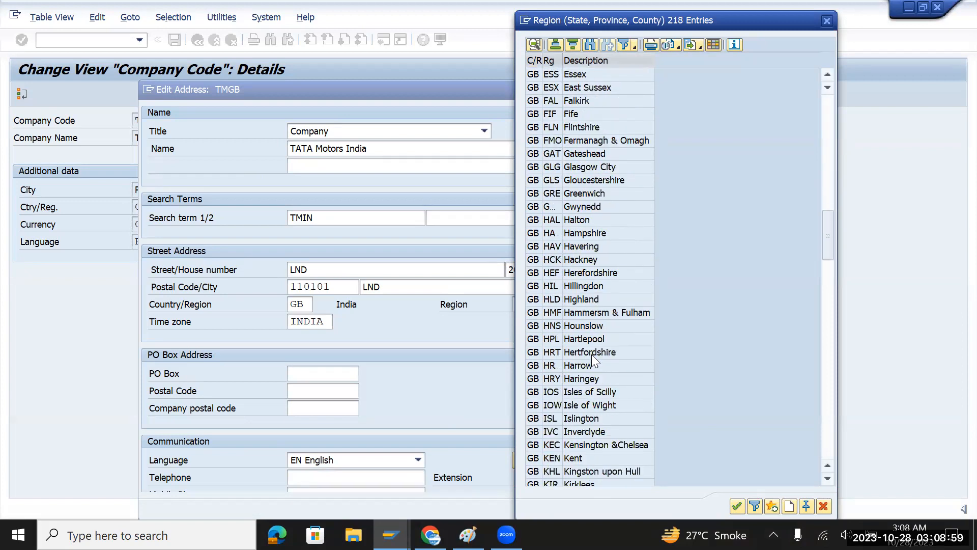
pyautogui.scroll(-3, 591, 355)
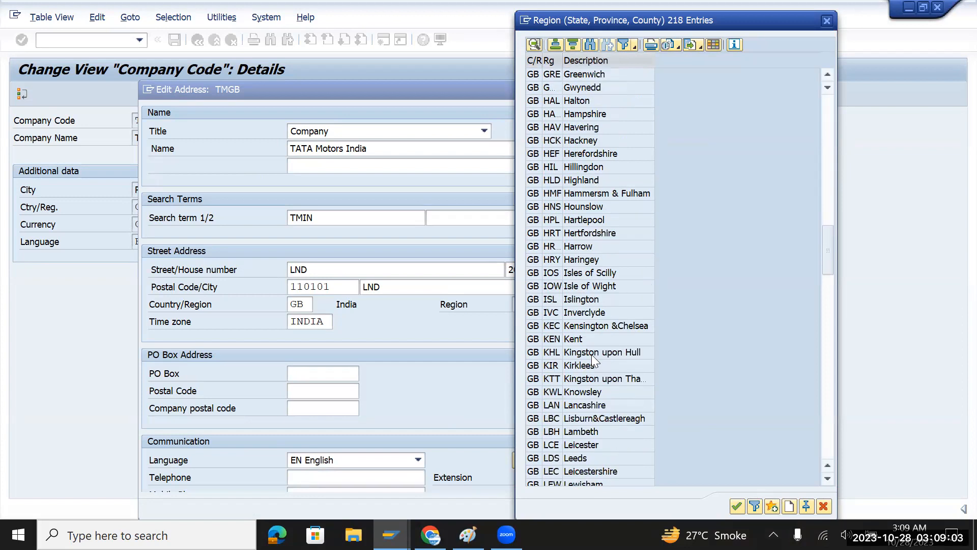
pyautogui.scroll(-2, 593, 357)
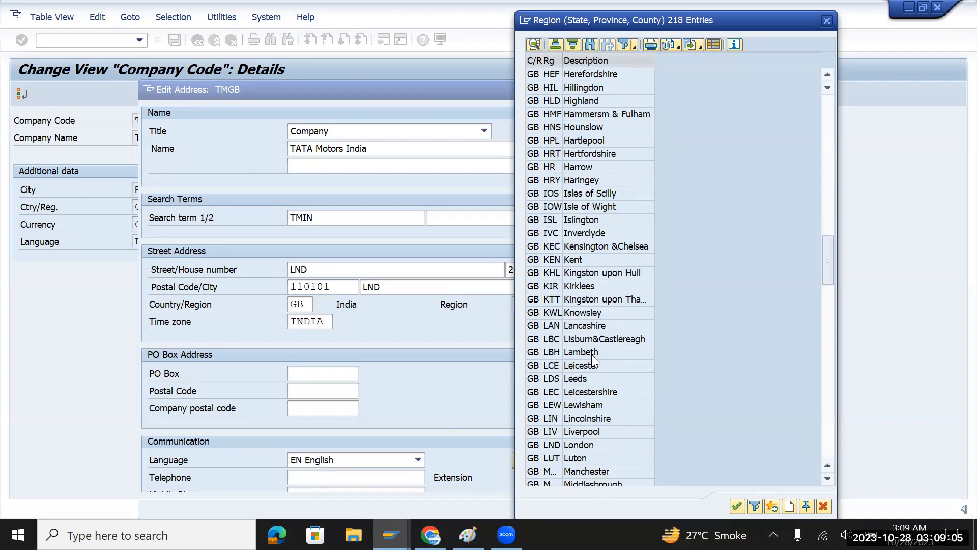
pyautogui.doubleClick(580, 446)
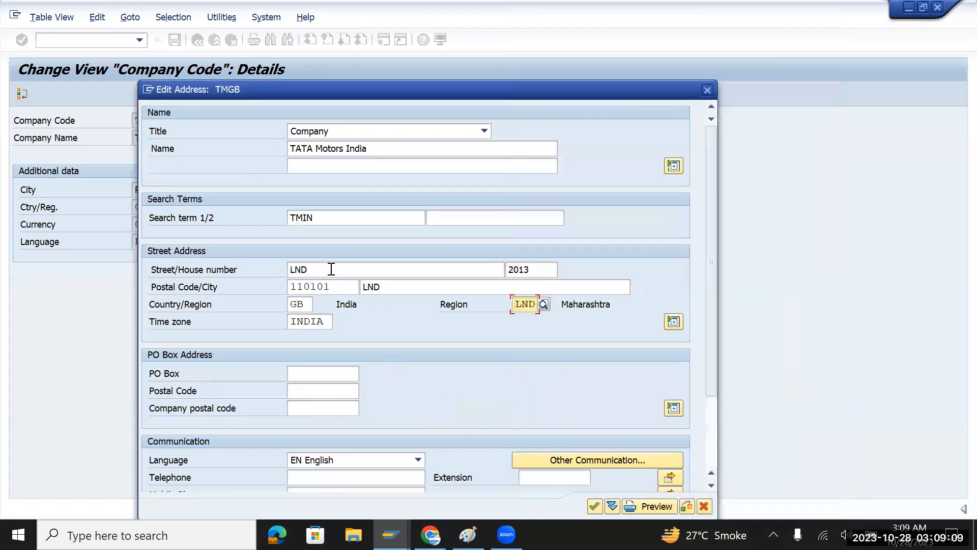
# Step: Replace the street name in TMGB's address with a fuller London entry and accept the address data
pyautogui.click(331, 269)
pyautogui.press('BackSpace')
pyautogui.press('BackSpace')
pyautogui.press('BackSpace')
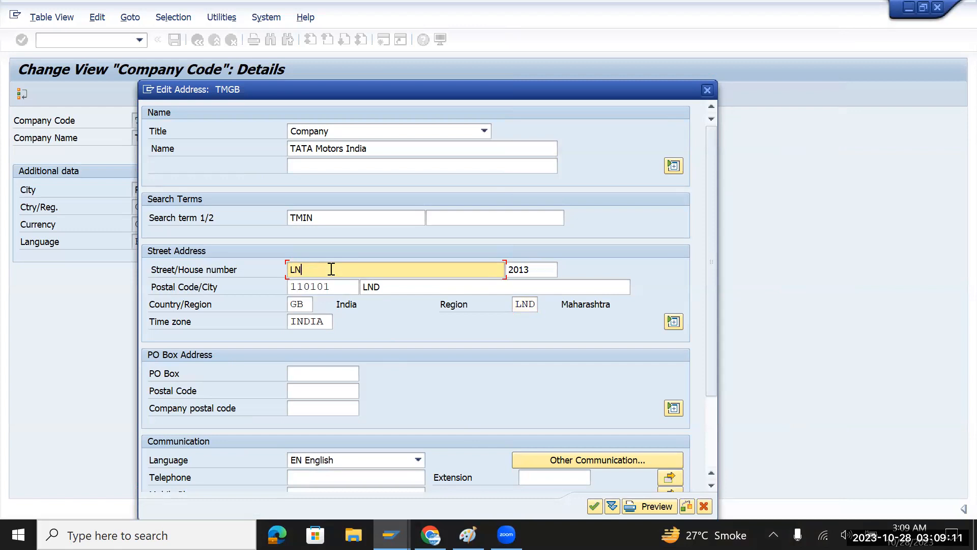
pyautogui.write('london-12GR')
pyautogui.scroll(-1, 458, 386)
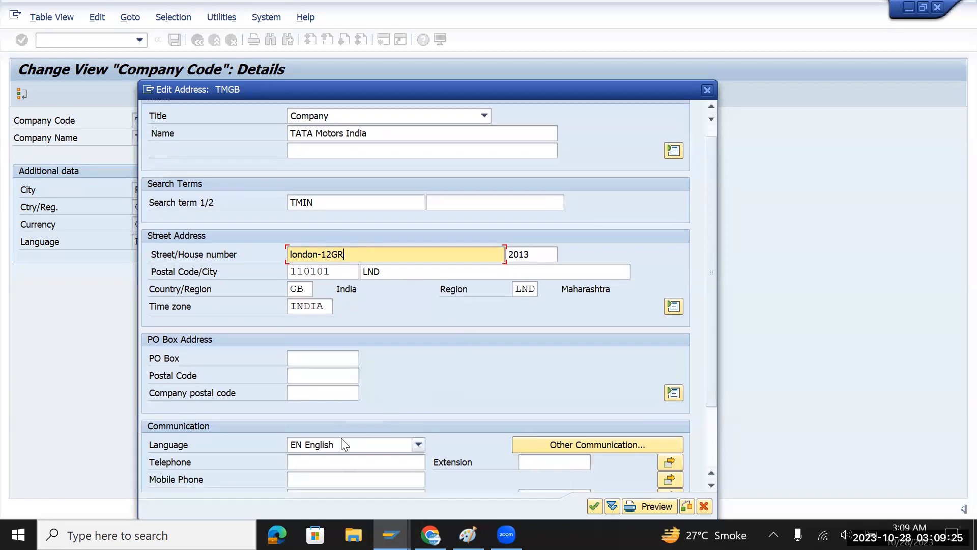
pyautogui.scroll(-1, 343, 441)
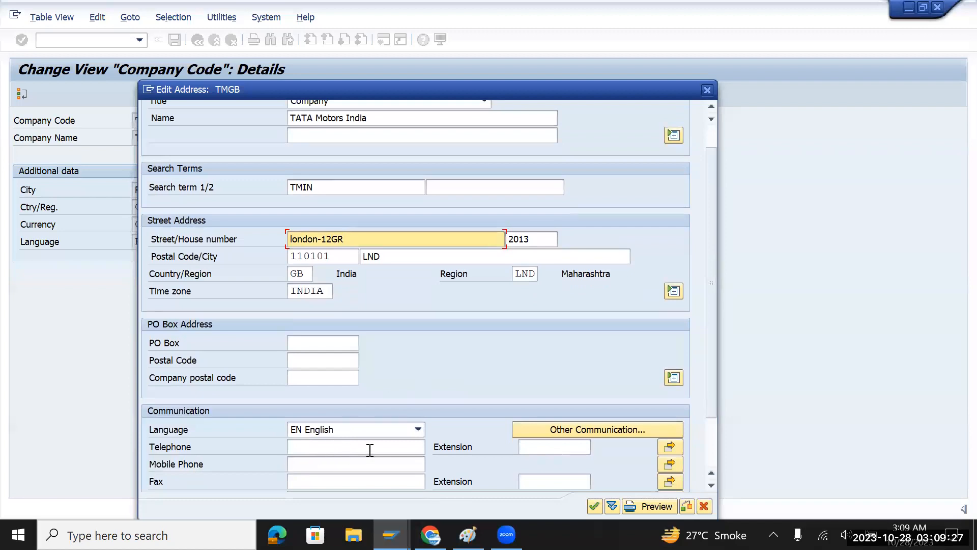
pyautogui.click(594, 505)
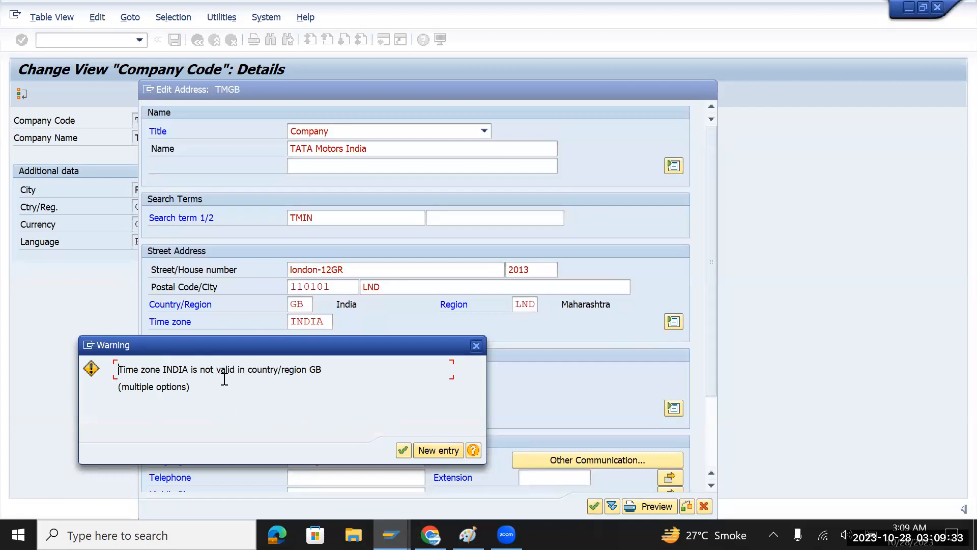
pyautogui.click(475, 347)
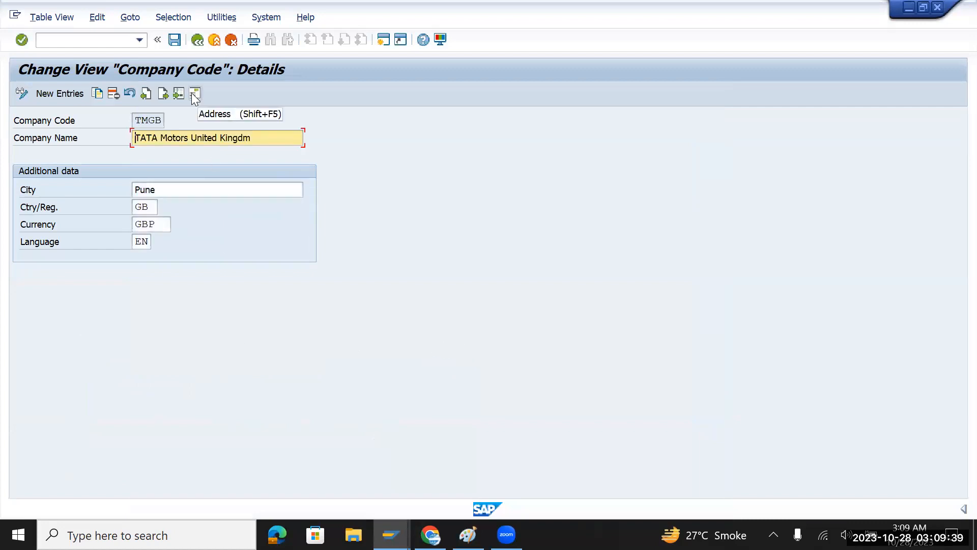
# Step: Set the time zone in TMGB's address to CST, chosen from the list of address time zones
pyautogui.click(195, 95)
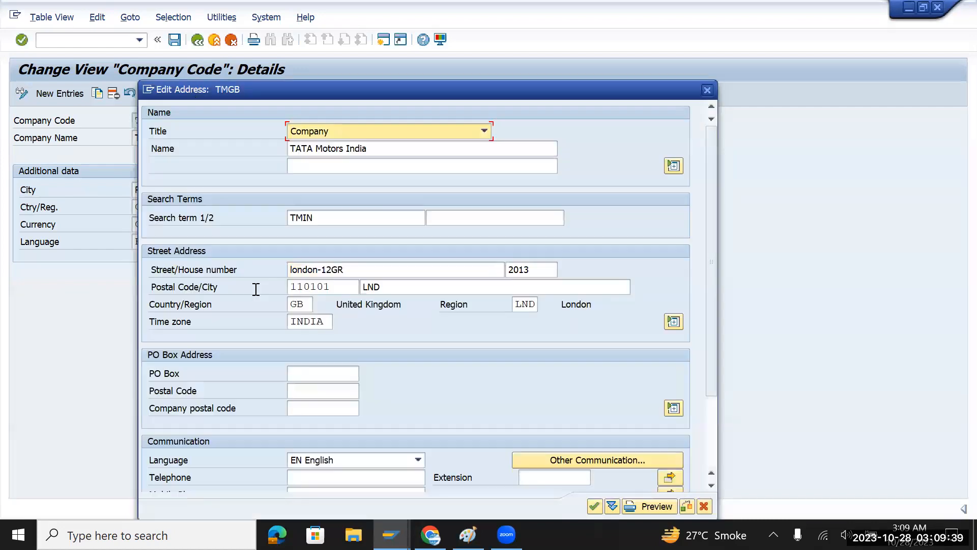
pyautogui.click(328, 321)
pyautogui.click(338, 322)
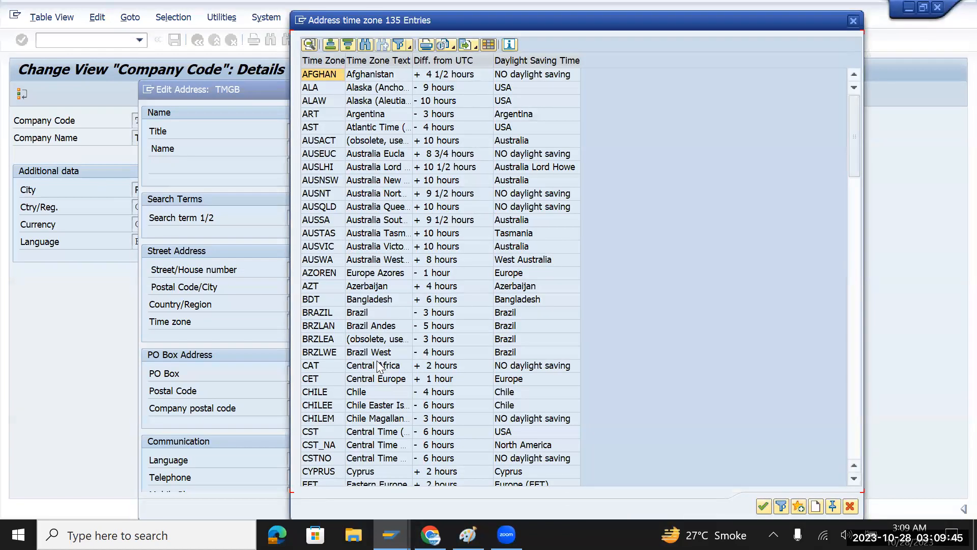
pyautogui.scroll(-3, 376, 360)
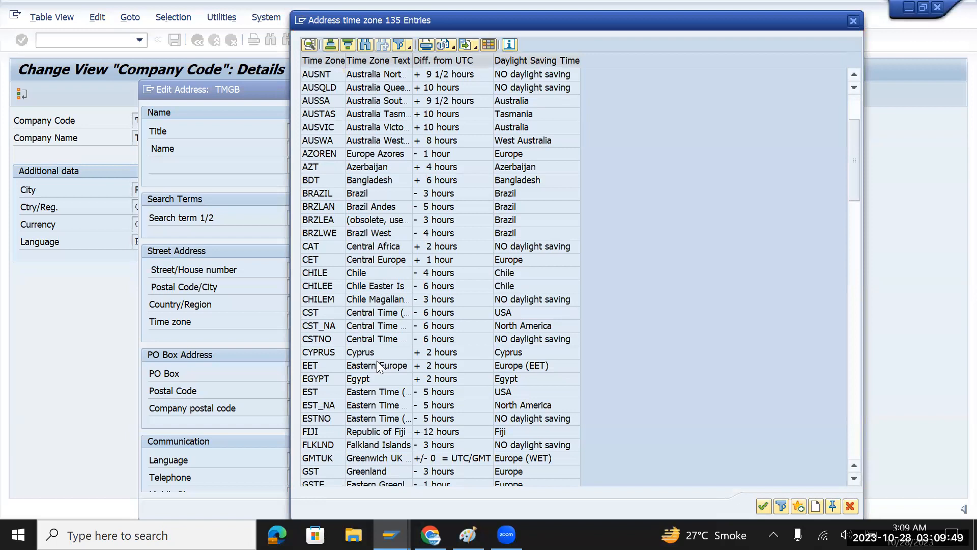
pyautogui.scroll(3, 377, 361)
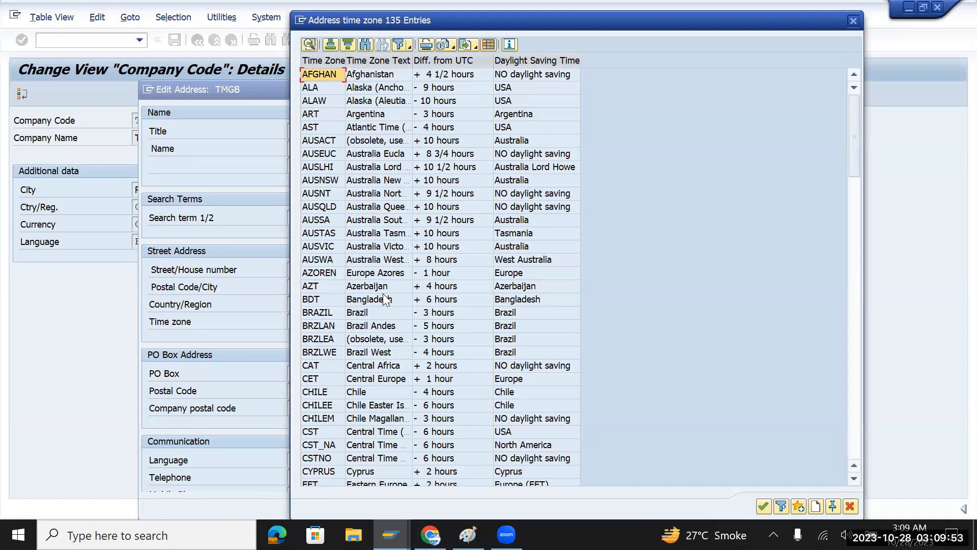
pyautogui.scroll(-2, 383, 299)
pyautogui.scroll(-4, 383, 303)
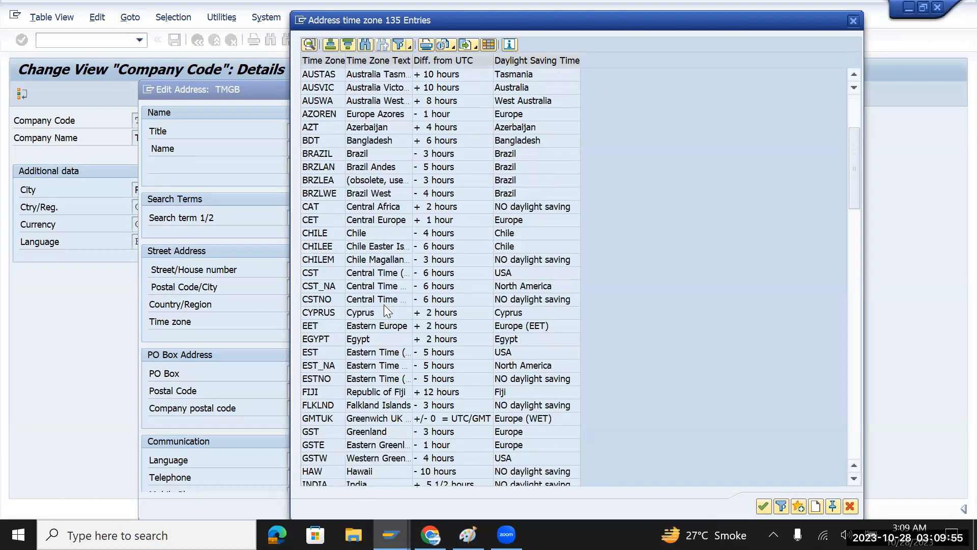
pyautogui.scroll(-6, 383, 304)
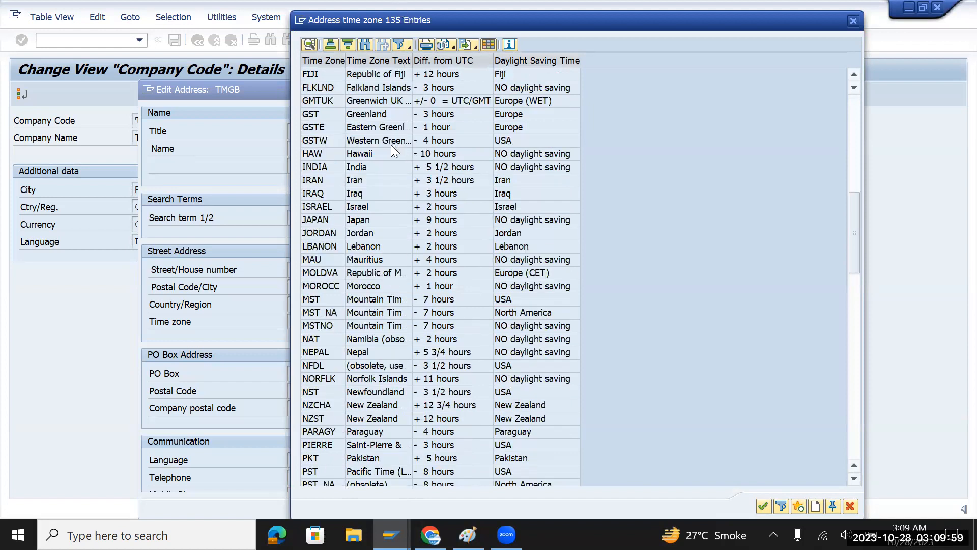
pyautogui.scroll(-13, 391, 144)
pyautogui.scroll(6, 379, 181)
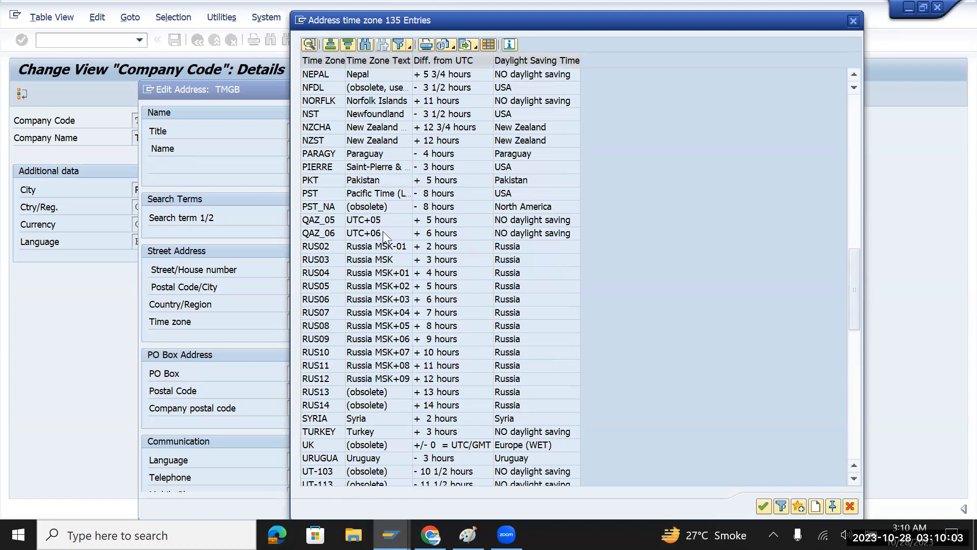
pyautogui.scroll(-13, 383, 231)
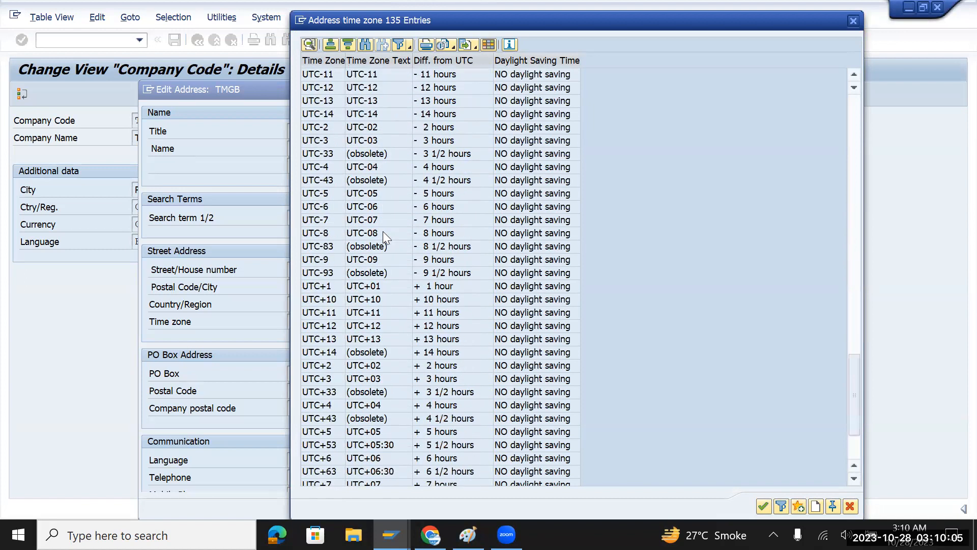
pyautogui.scroll(-3, 383, 231)
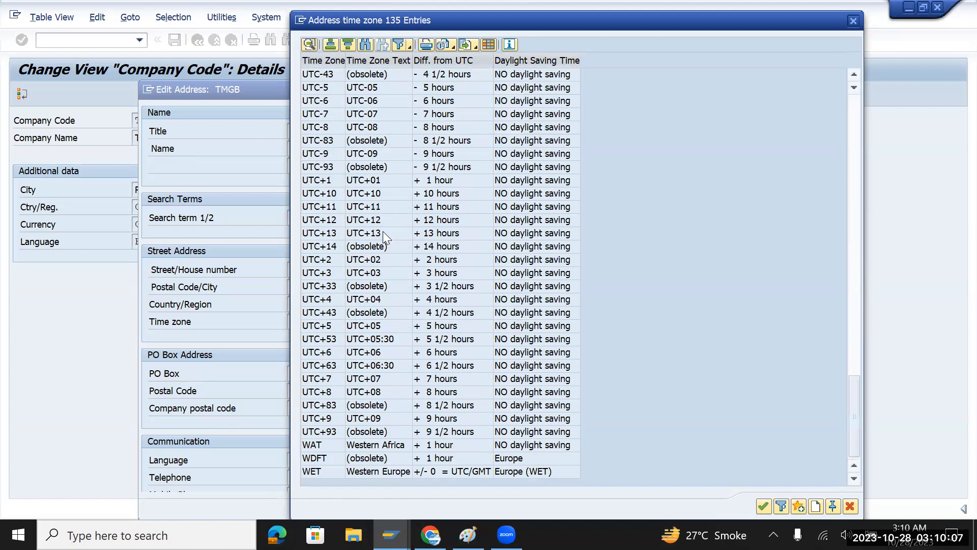
pyautogui.scroll(10, 383, 231)
pyautogui.scroll(12, 383, 231)
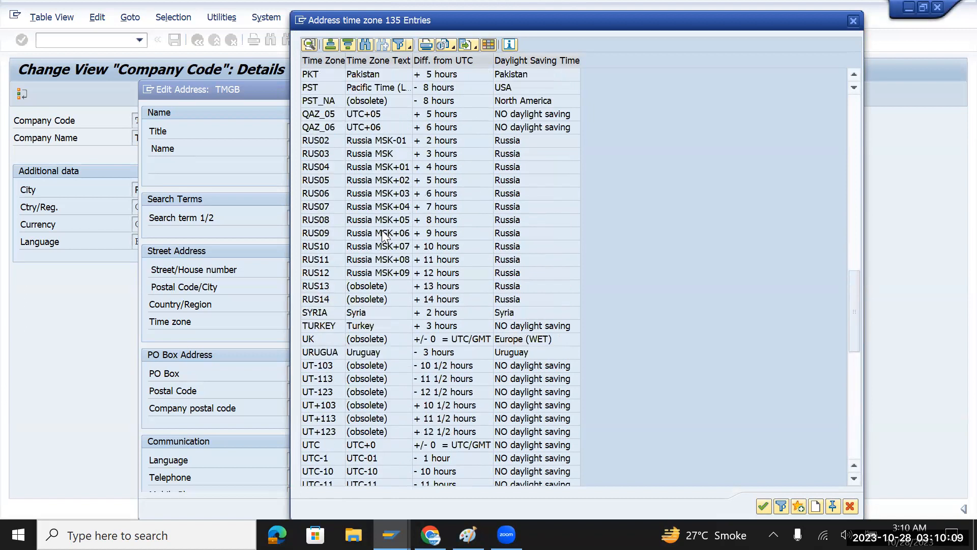
pyautogui.scroll(3, 382, 230)
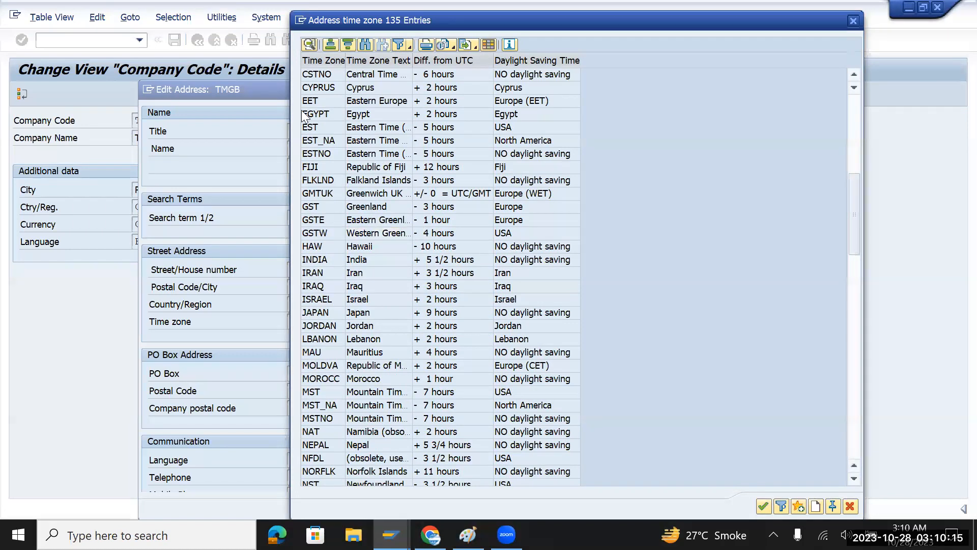
pyautogui.moveTo(328, 19); pyautogui.dragTo(220, 129)
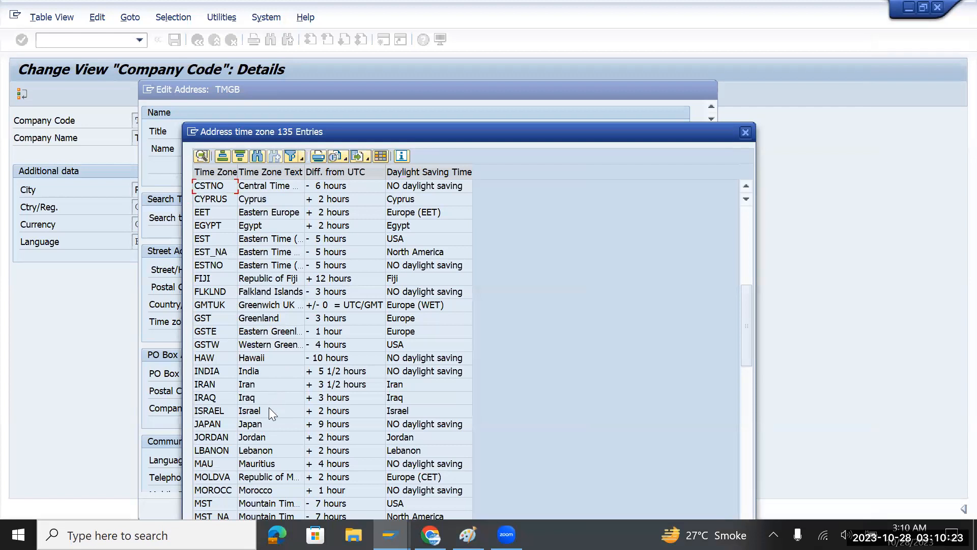
pyautogui.scroll(-2, 271, 438)
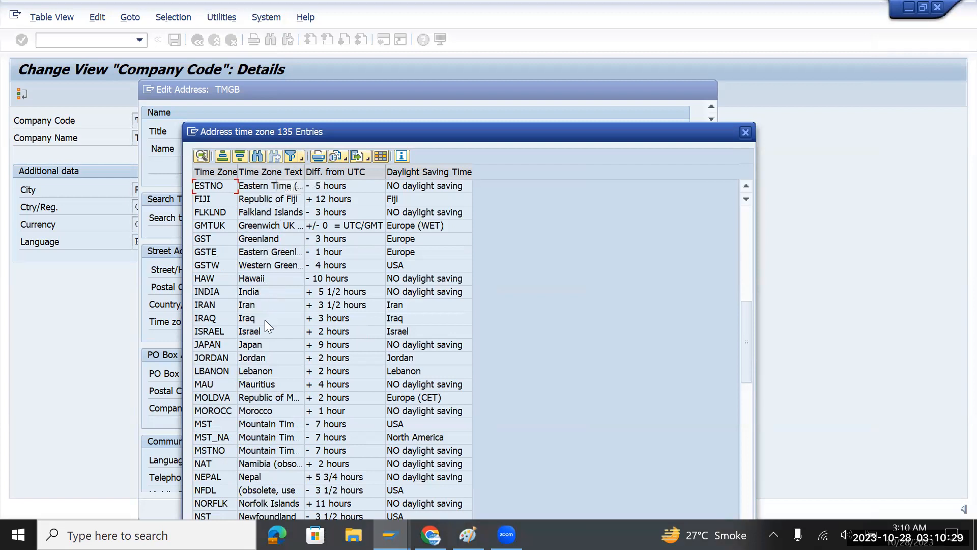
pyautogui.scroll(-2, 278, 360)
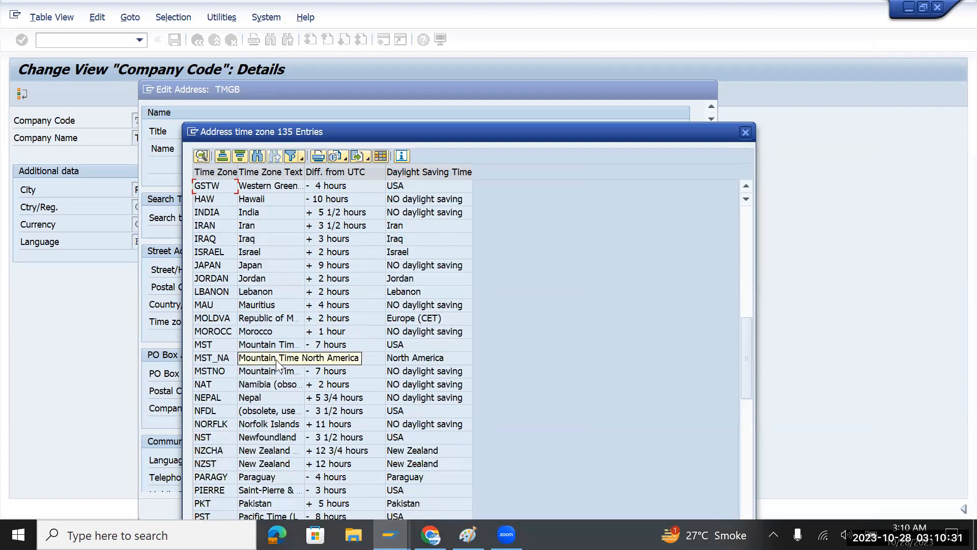
pyautogui.scroll(-2, 257, 471)
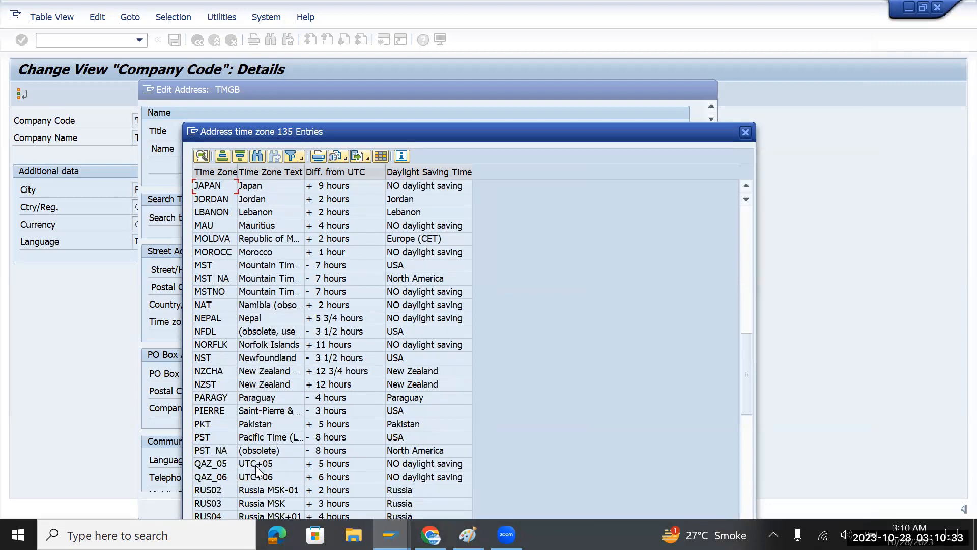
pyautogui.scroll(-1, 270, 433)
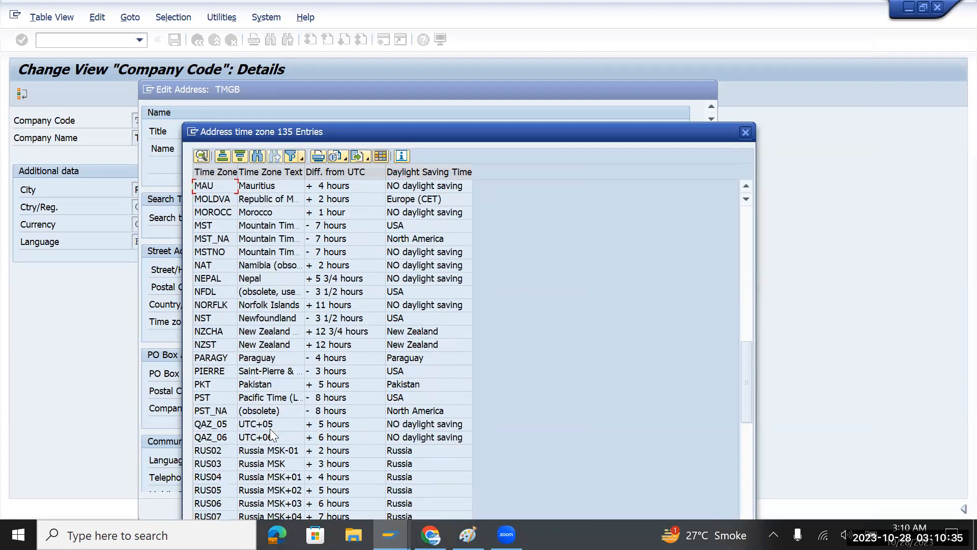
pyautogui.scroll(-1, 270, 433)
pyautogui.scroll(-2, 271, 434)
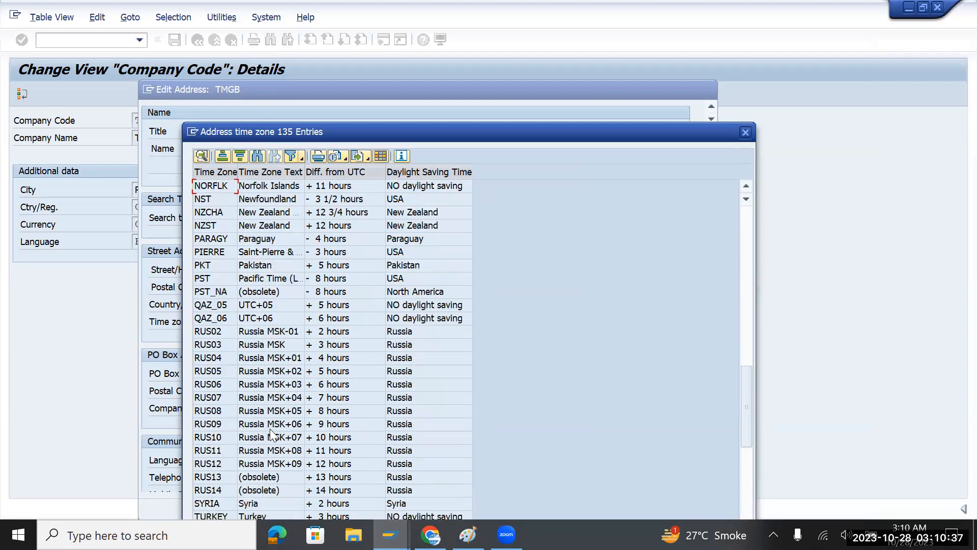
pyautogui.scroll(17, 270, 434)
pyautogui.scroll(3, 272, 434)
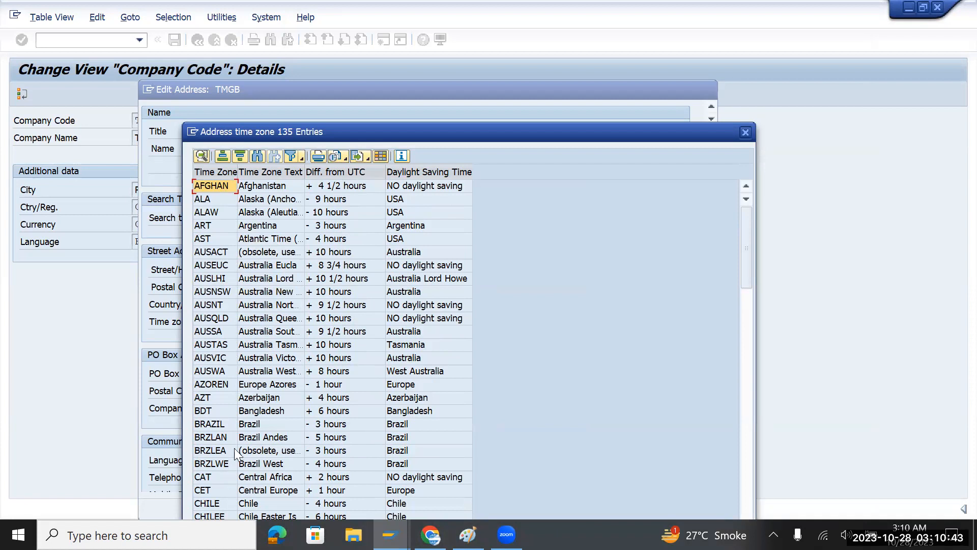
pyautogui.scroll(-2, 249, 438)
pyautogui.scroll(-1, 275, 408)
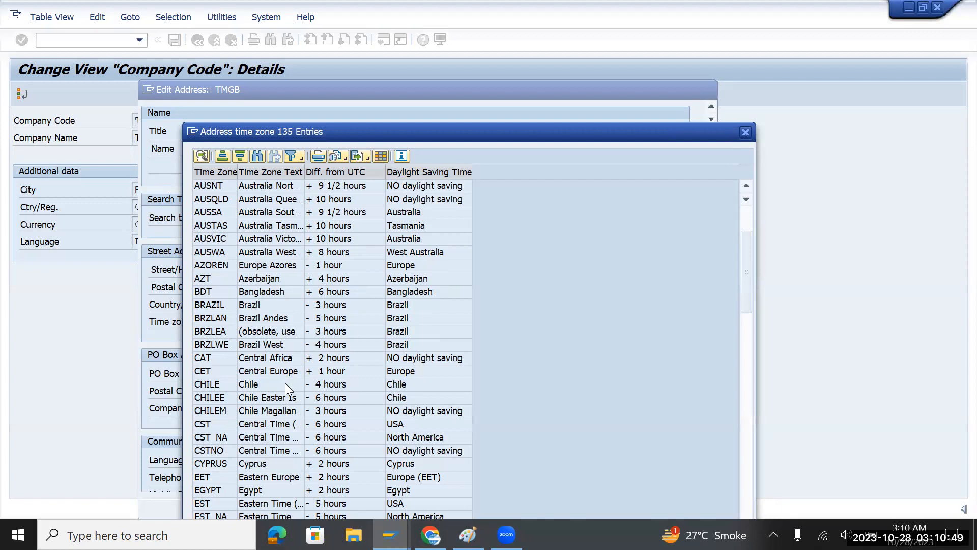
pyautogui.scroll(-2, 285, 383)
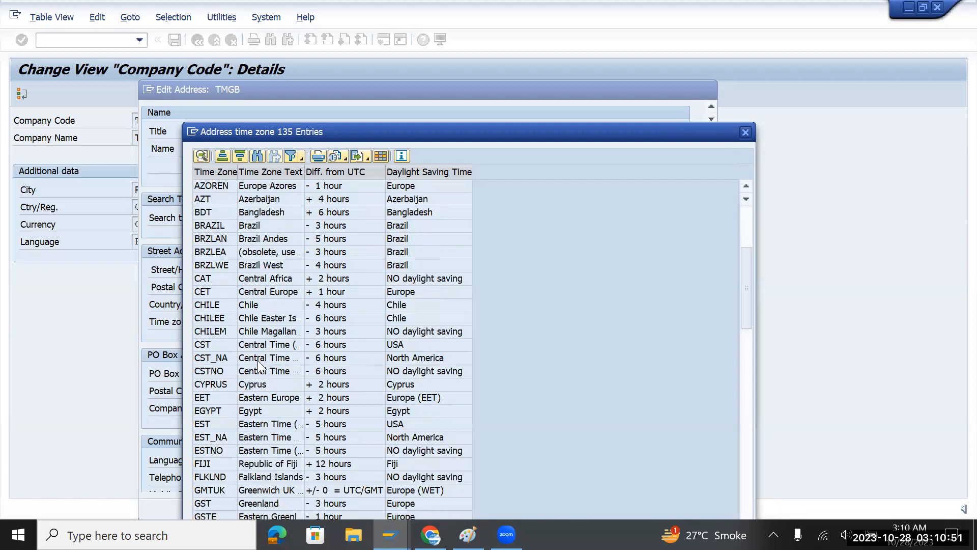
pyautogui.click(267, 346)
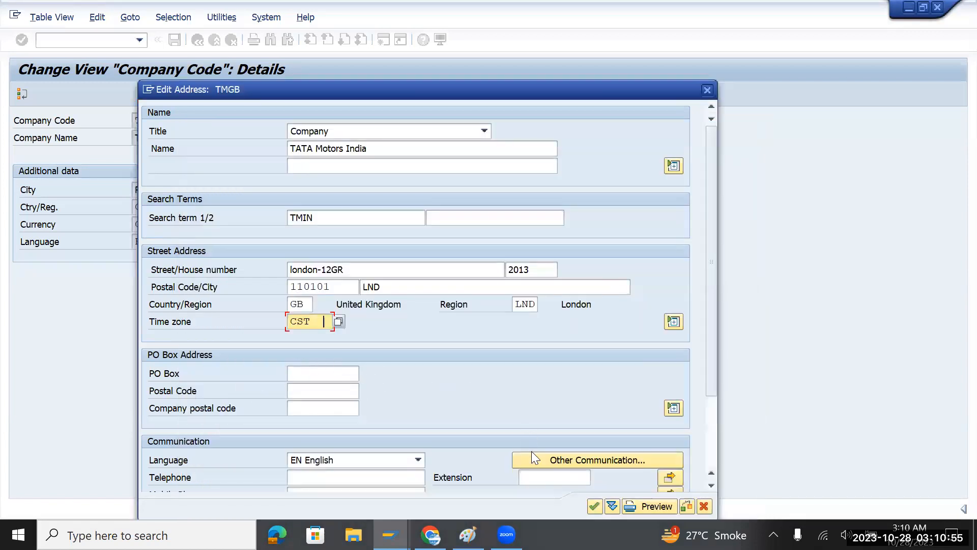
# Step: Accept TMGB's address despite the time zone warning and save it under the FI_Basis setting customizing request
pyautogui.click(594, 506)
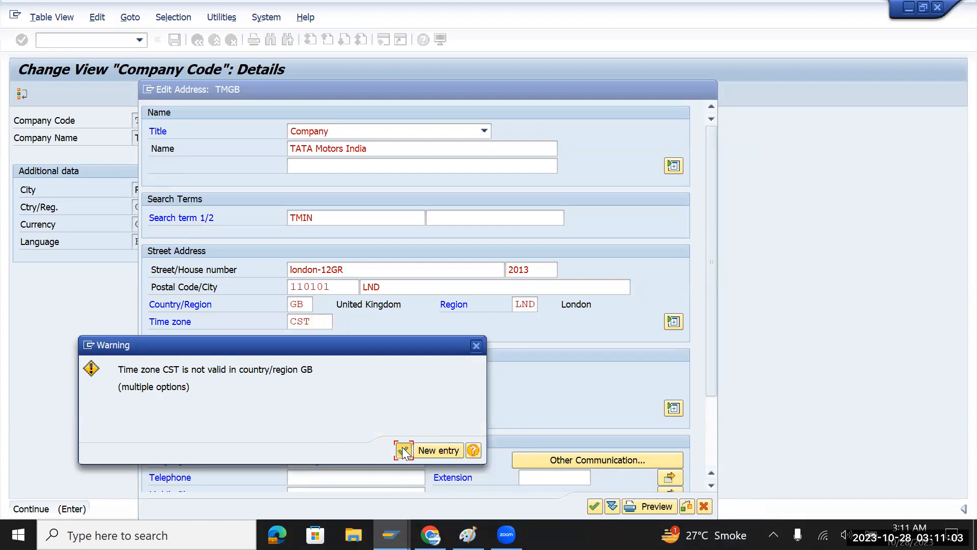
pyautogui.click(403, 448)
pyautogui.click(174, 39)
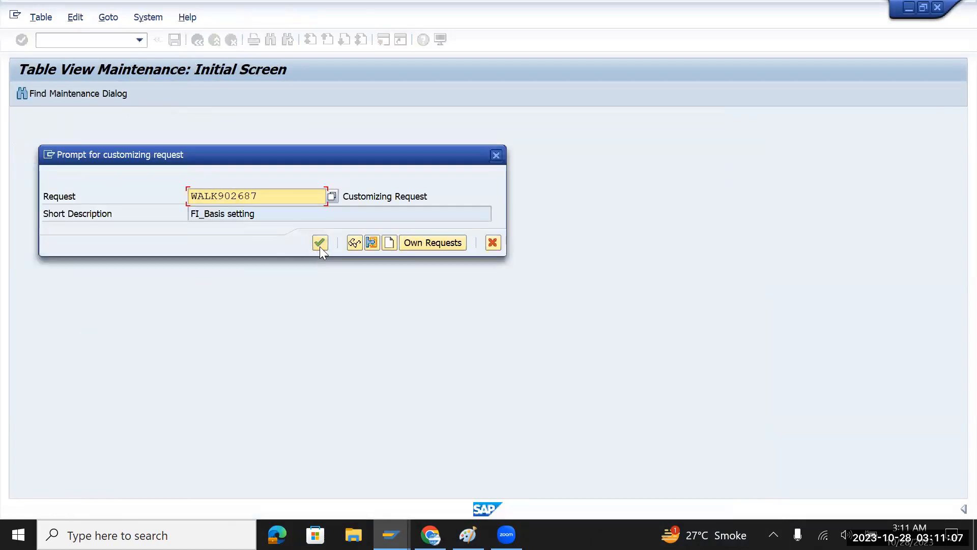
pyautogui.click(320, 244)
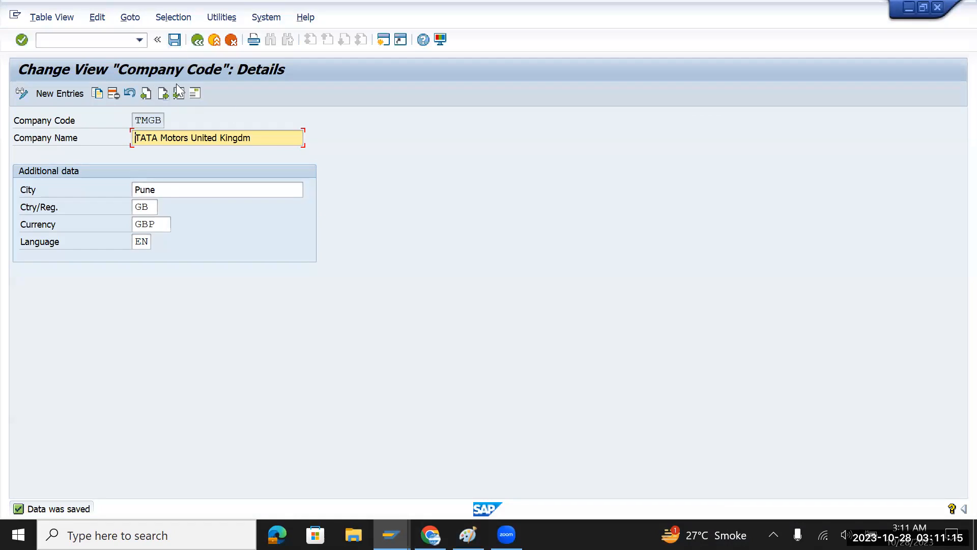
# Step: Page through the company code records next to TMGB, from TK01 to TMUS, and return to TMIN
pyautogui.click(146, 93)
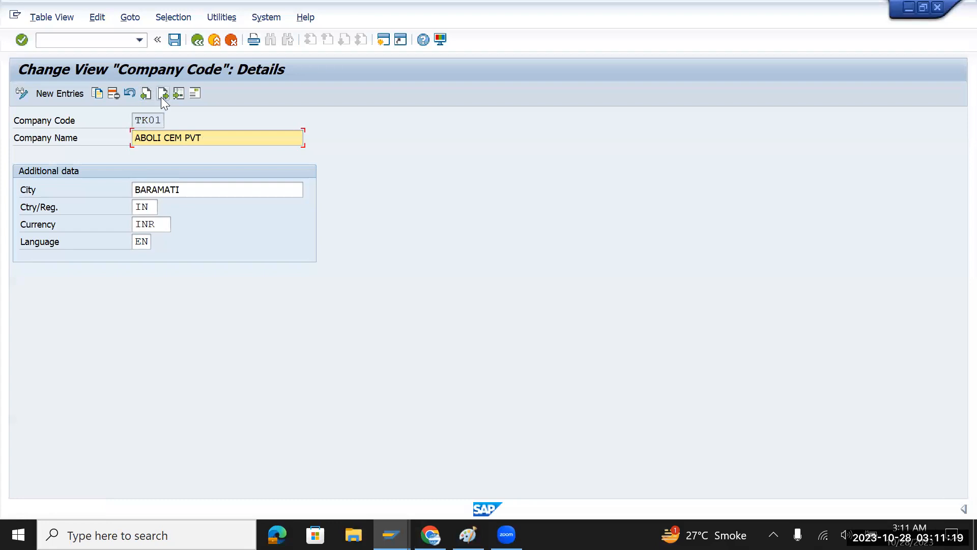
pyautogui.click(162, 97)
pyautogui.click(162, 96)
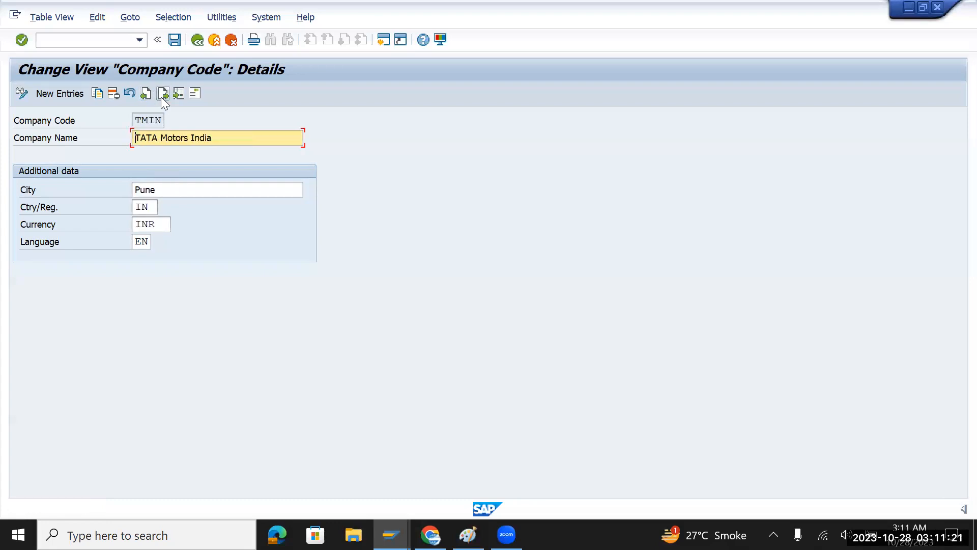
pyautogui.click(161, 97)
pyautogui.click(146, 94)
pyautogui.moveTo(171, 189); pyautogui.dragTo(117, 192)
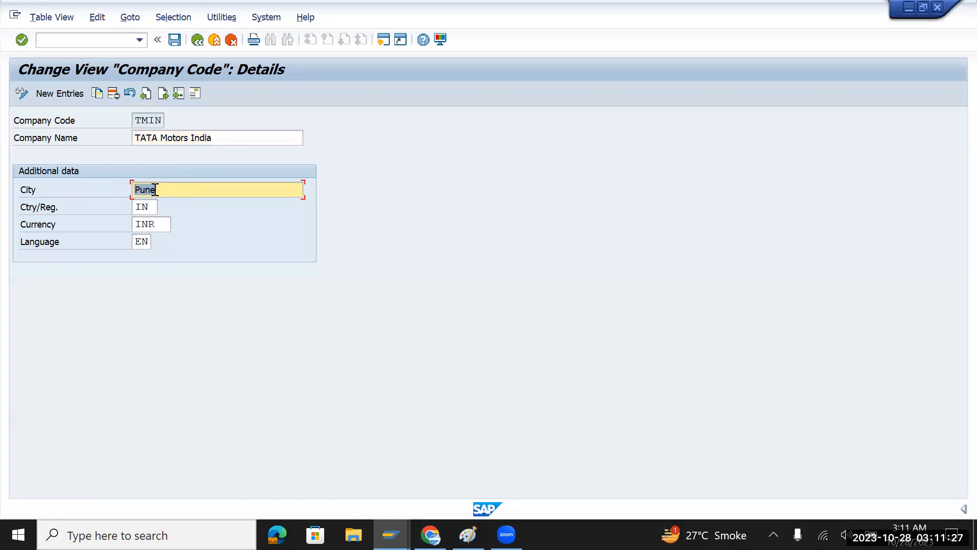
pyautogui.write('Londo')
pyautogui.write('n')
pyautogui.press('BackSpace')
pyautogui.press('BackSpace')
pyautogui.press('BackSpace')
pyautogui.press('BackSpace')
pyautogui.press('BackSpace')
pyautogui.press('BackSpace')
pyautogui.write('Pune')
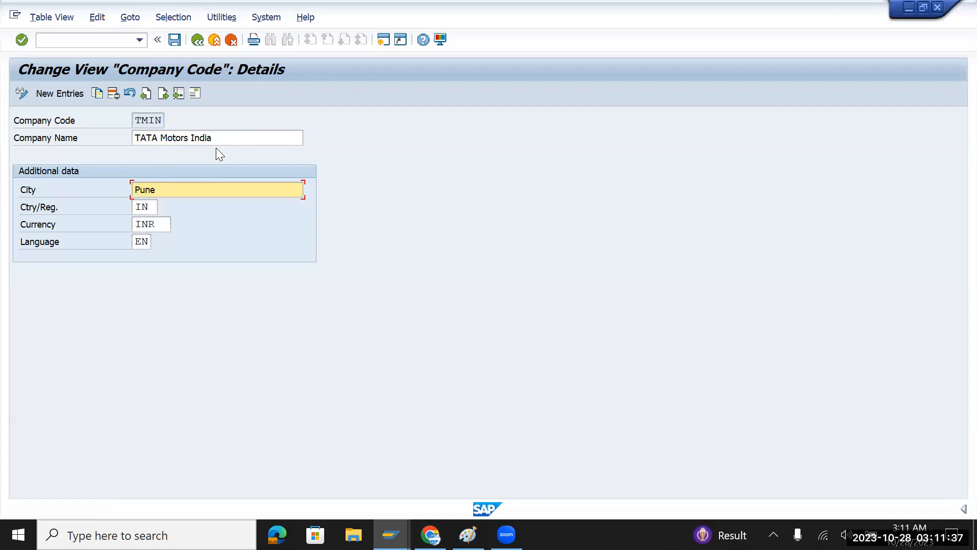
# Step: Go back to company code TMGB and set its city to London
pyautogui.click(146, 95)
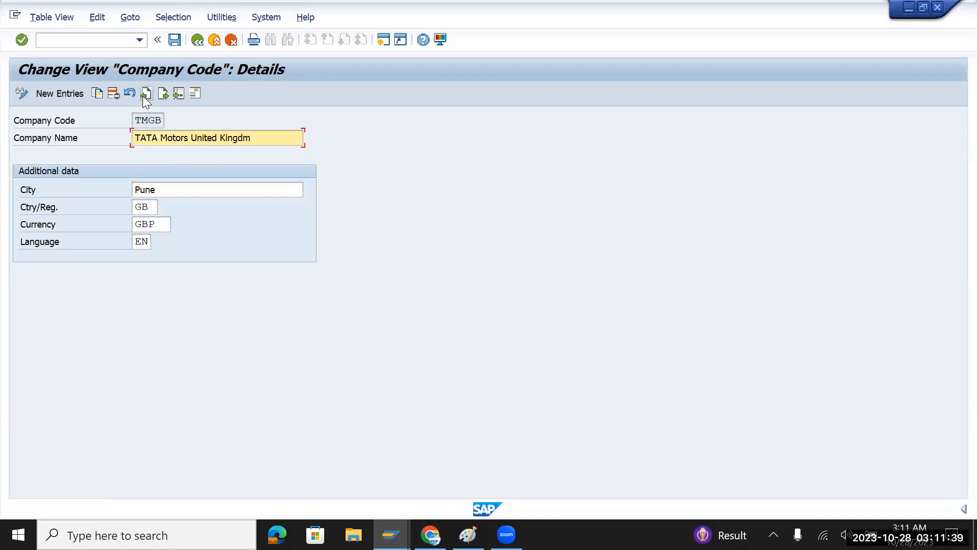
pyautogui.moveTo(179, 190); pyautogui.dragTo(113, 193)
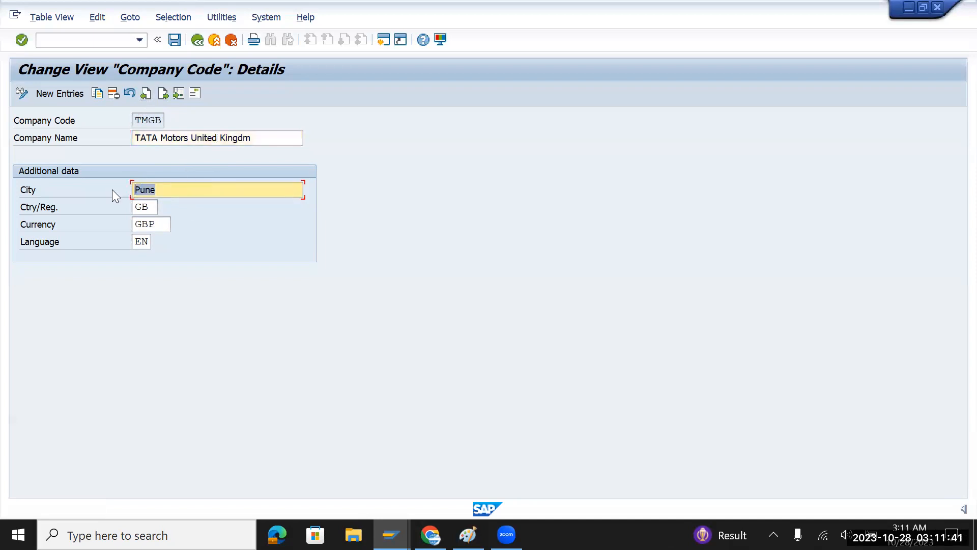
pyautogui.write('London')
# Step: Page past TMIN to company code TMUS and open its address for editing
pyautogui.click(166, 93)
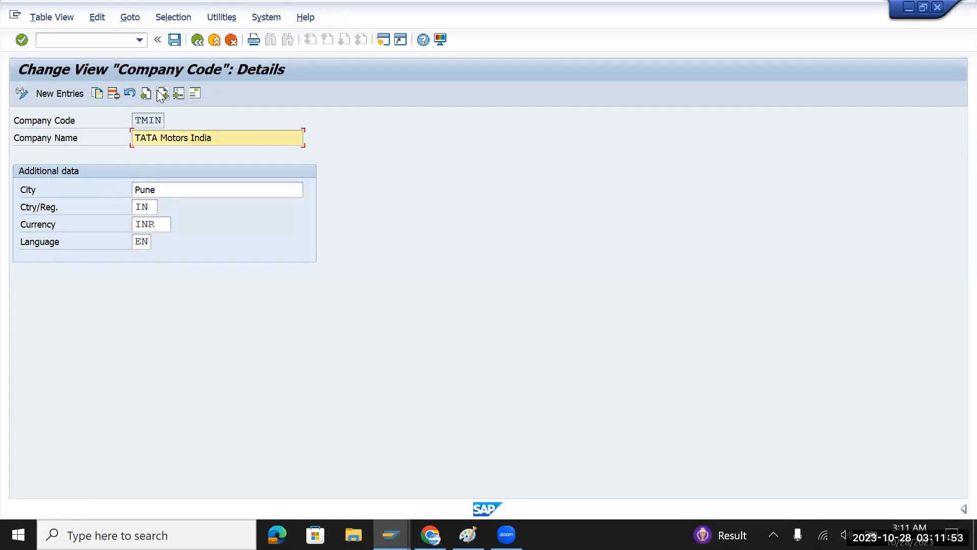
pyautogui.moveTo(221, 139); pyautogui.dragTo(126, 139)
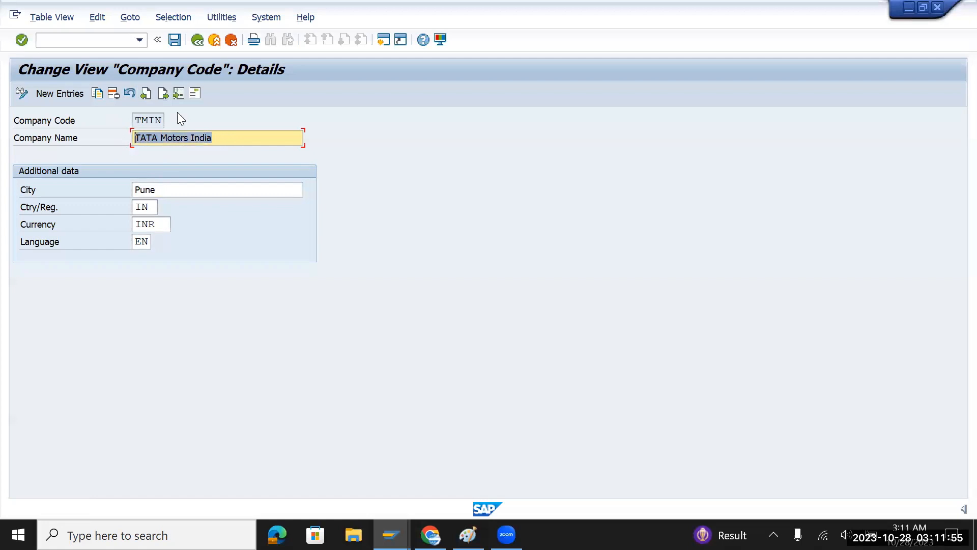
pyautogui.click(164, 95)
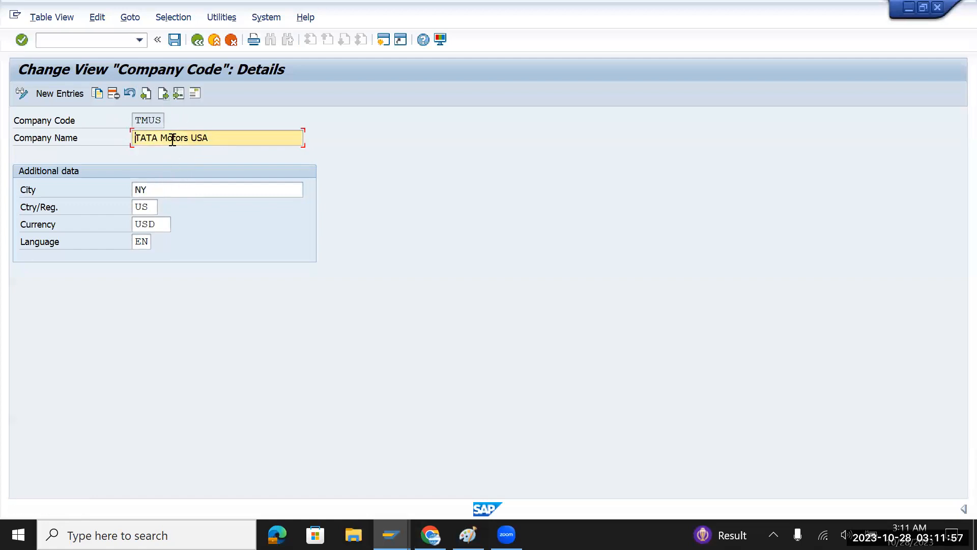
pyautogui.click(195, 93)
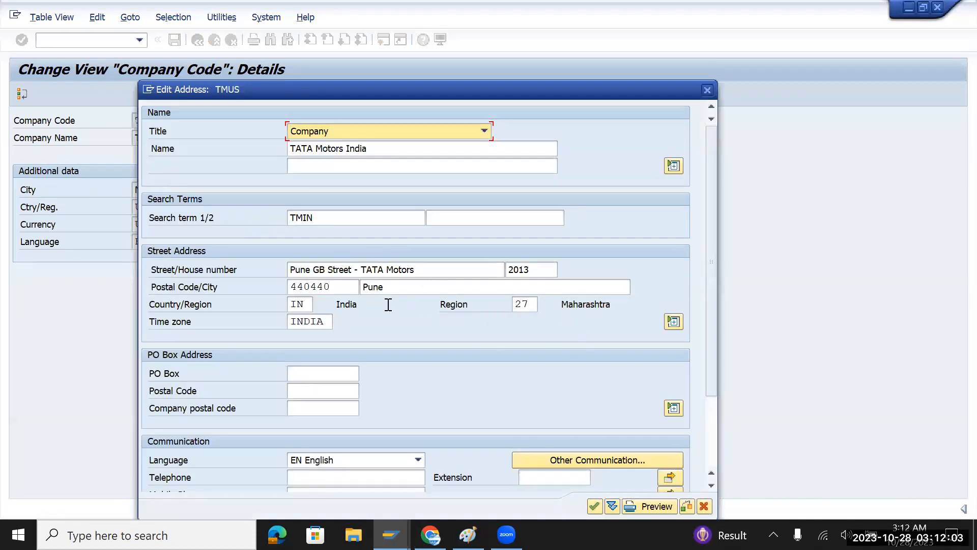
# Step: Set the country in TMUS's address to US and choose New York (NY) from the region list
pyautogui.click(390, 269)
pyautogui.moveTo(414, 269); pyautogui.dragTo(285, 269)
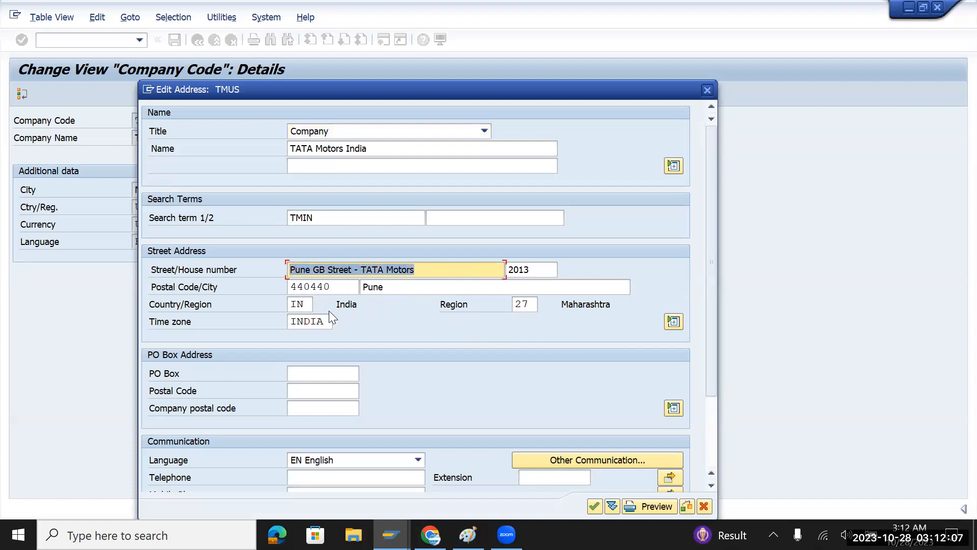
pyautogui.click(310, 304)
pyautogui.press('BackSpace')
pyautogui.press('BackSpace')
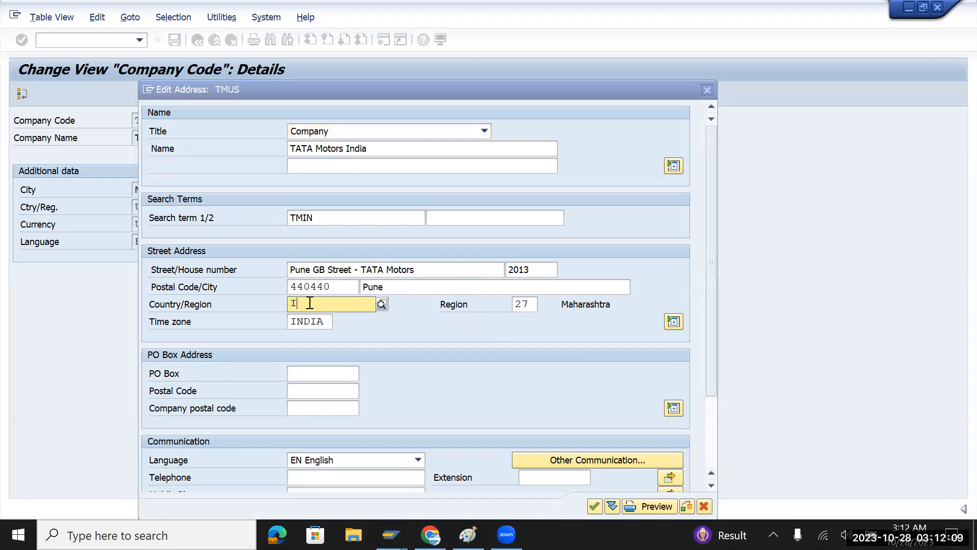
pyautogui.write('us')
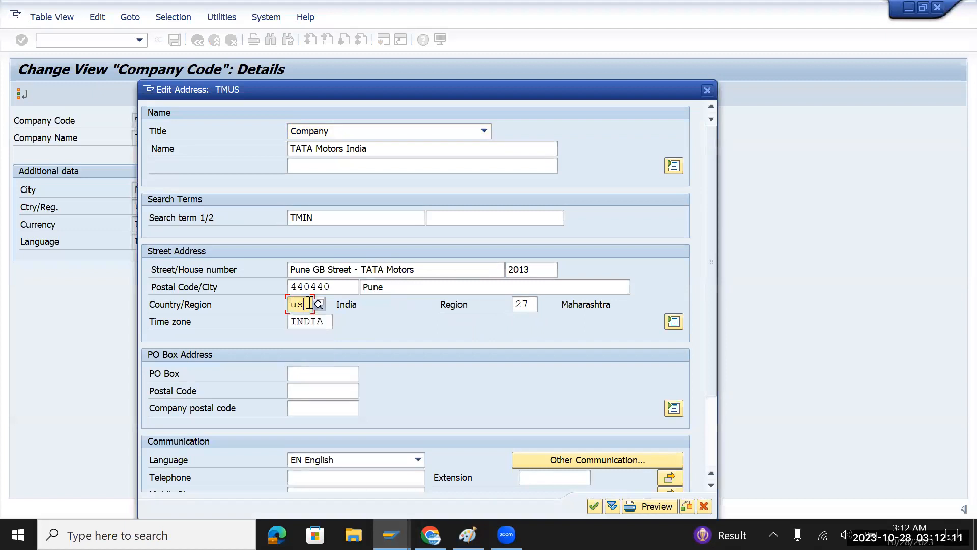
pyautogui.click(532, 305)
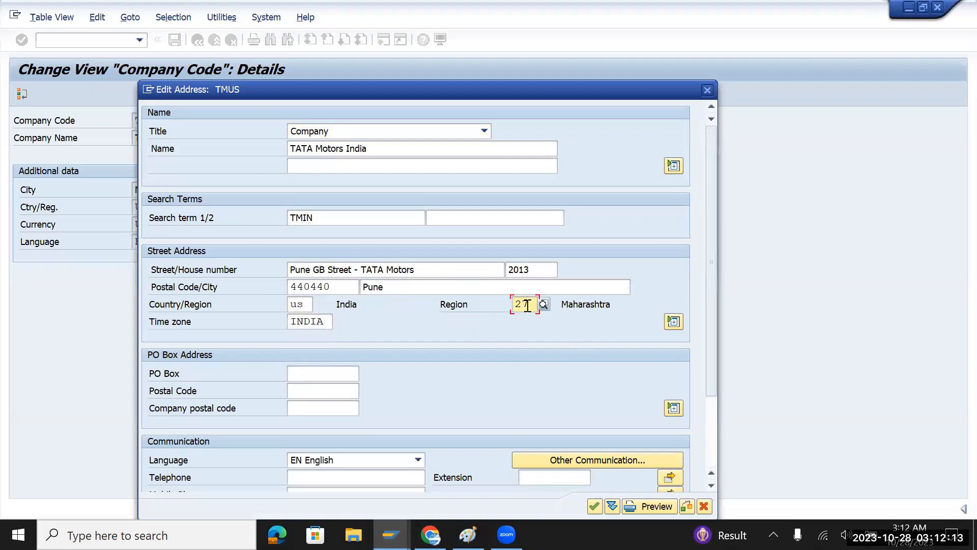
pyautogui.click(543, 304)
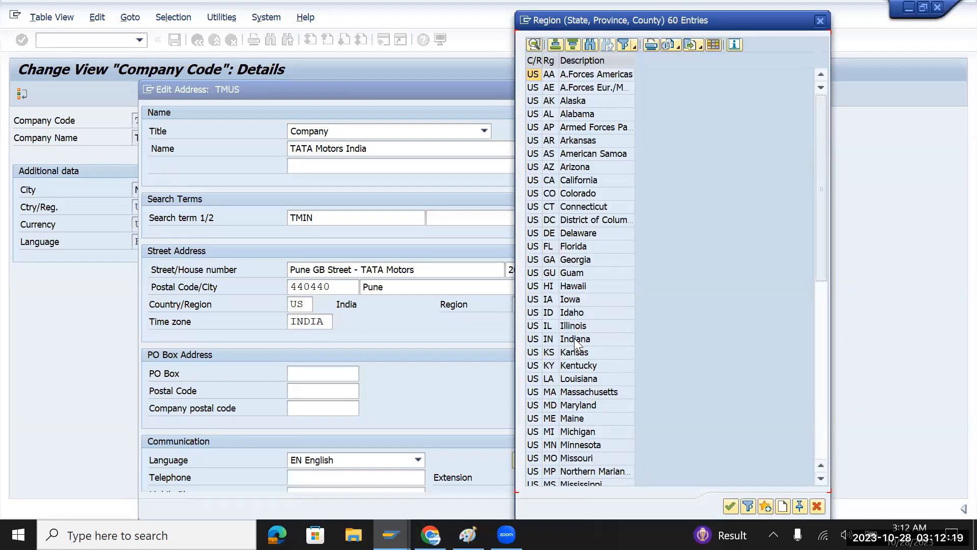
pyautogui.scroll(-2, 578, 394)
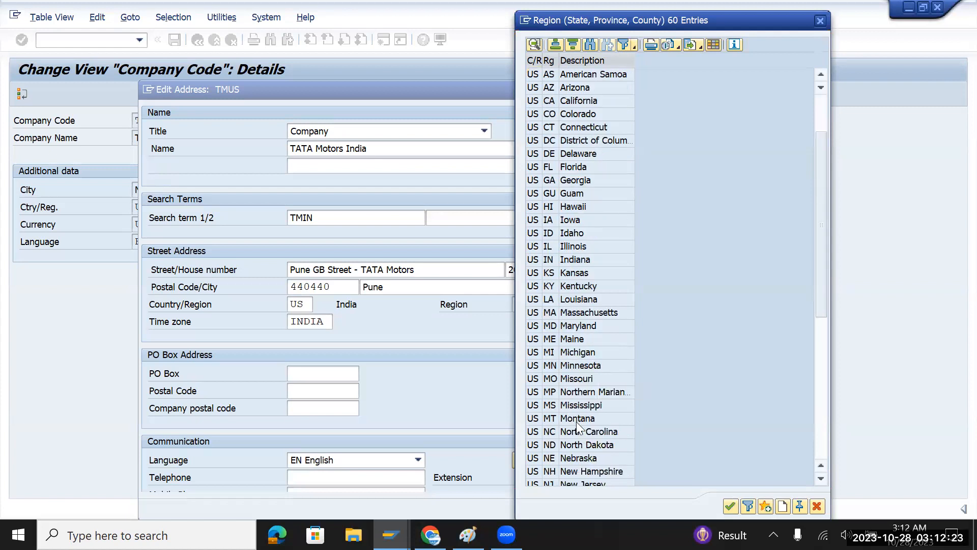
pyautogui.scroll(-3, 576, 421)
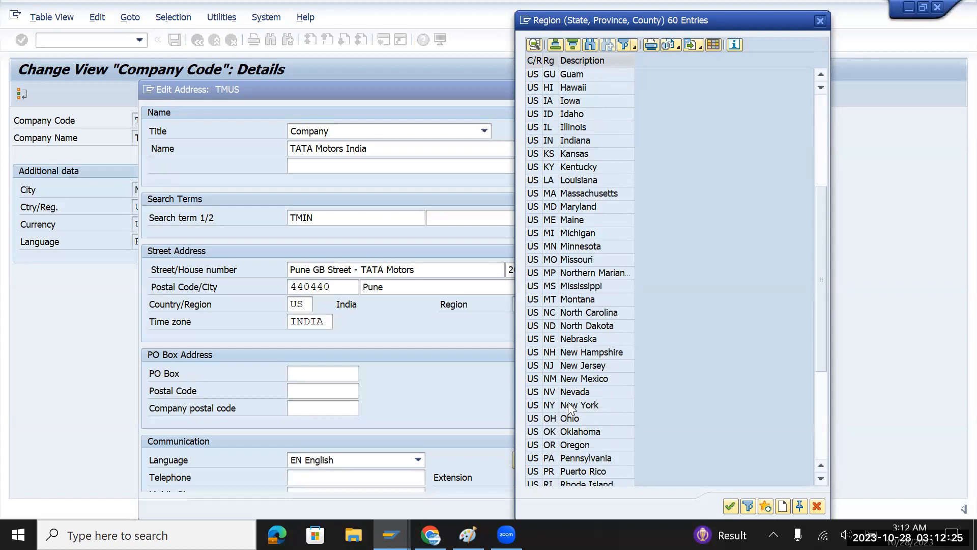
pyautogui.doubleClick(578, 406)
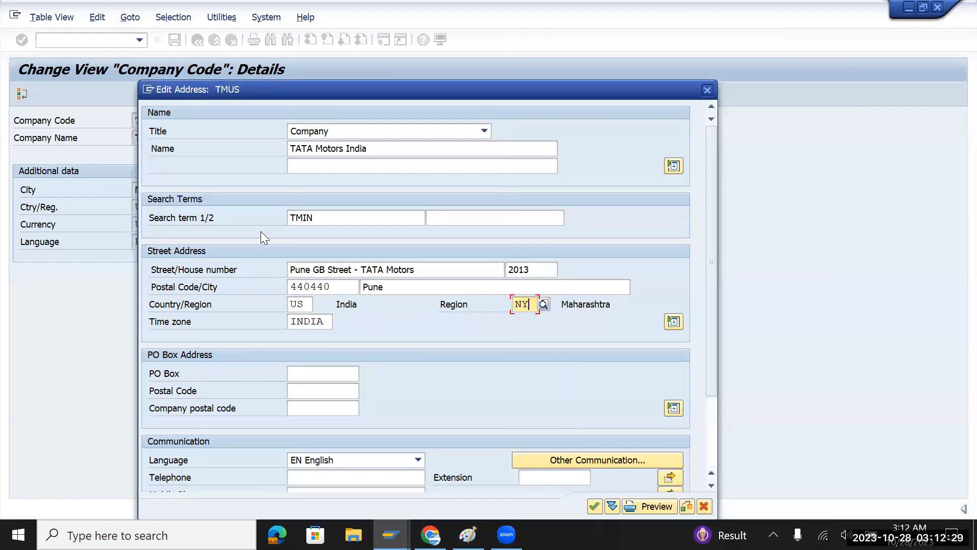
# Step: Overwrite the beginning of the street name in TMUS's address with New York
pyautogui.click(295, 269)
pyautogui.press('Delete')
pyautogui.press('Delete')
pyautogui.press('Delete')
pyautogui.press('Delete')
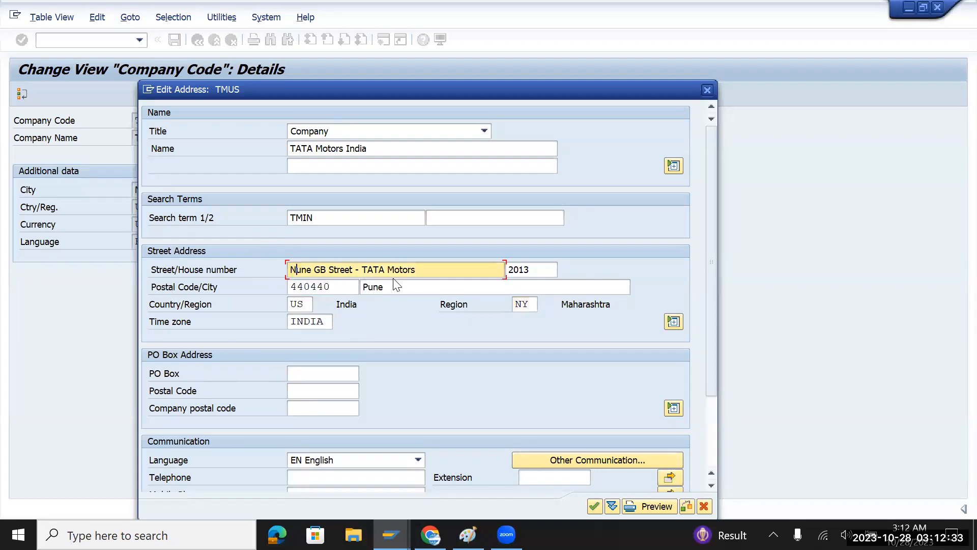
pyautogui.write('New ')
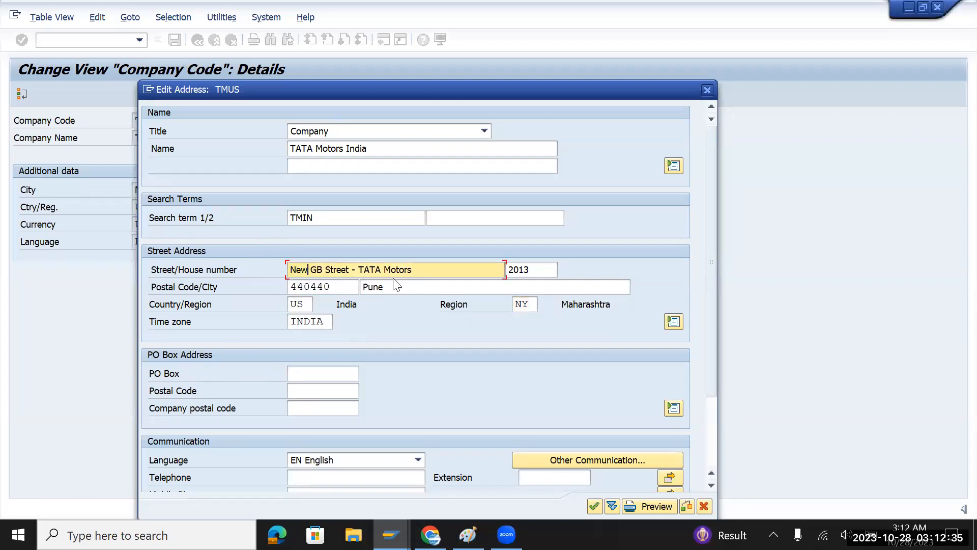
pyautogui.write('York')
# Step: Set the city in TMUS's address to NY and the postal code to 12345
pyautogui.moveTo(422, 286); pyautogui.dragTo(332, 288)
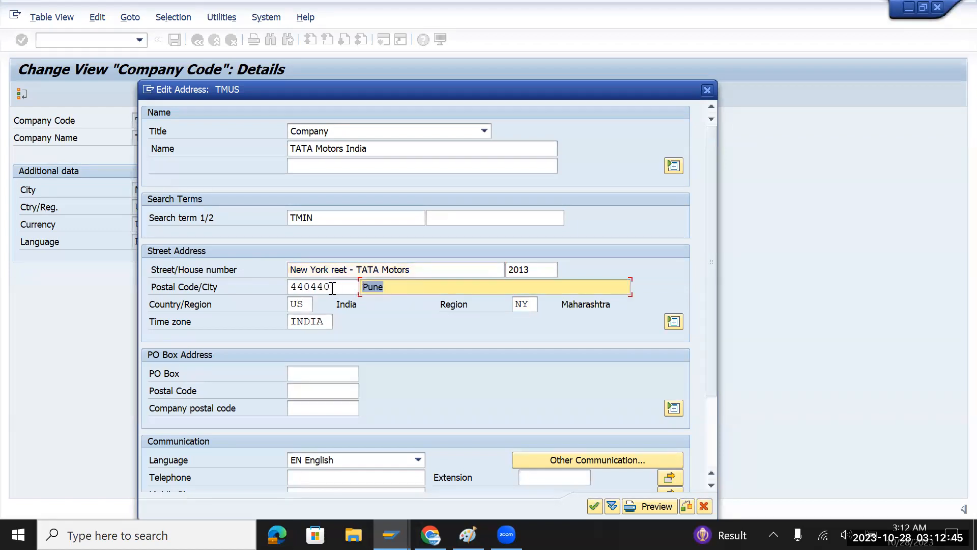
pyautogui.write('NY')
pyautogui.click(333, 286)
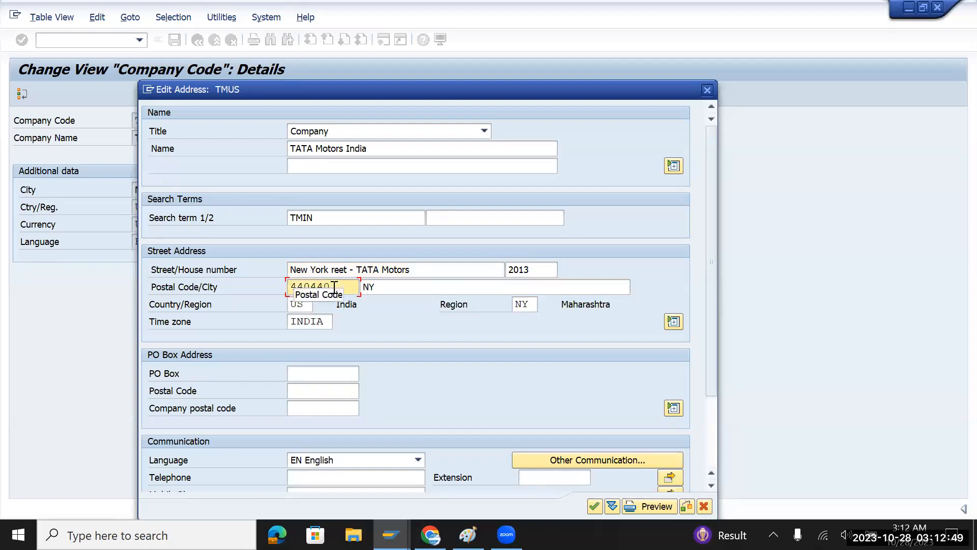
pyautogui.press('BackSpace')
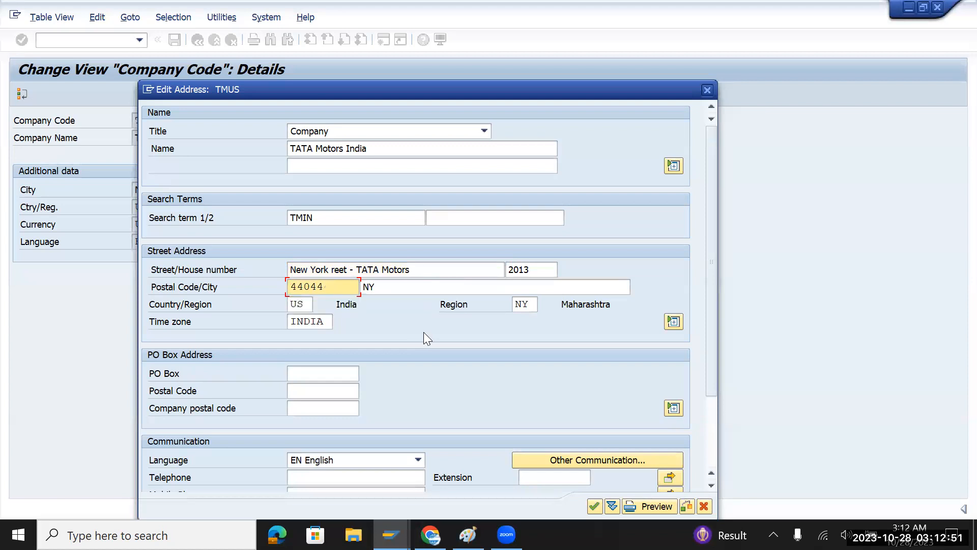
pyautogui.moveTo(325, 287); pyautogui.dragTo(278, 286)
pyautogui.write('12345')
# Step: Set the time zone in TMUS's address to CST and accept the address
pyautogui.click(329, 321)
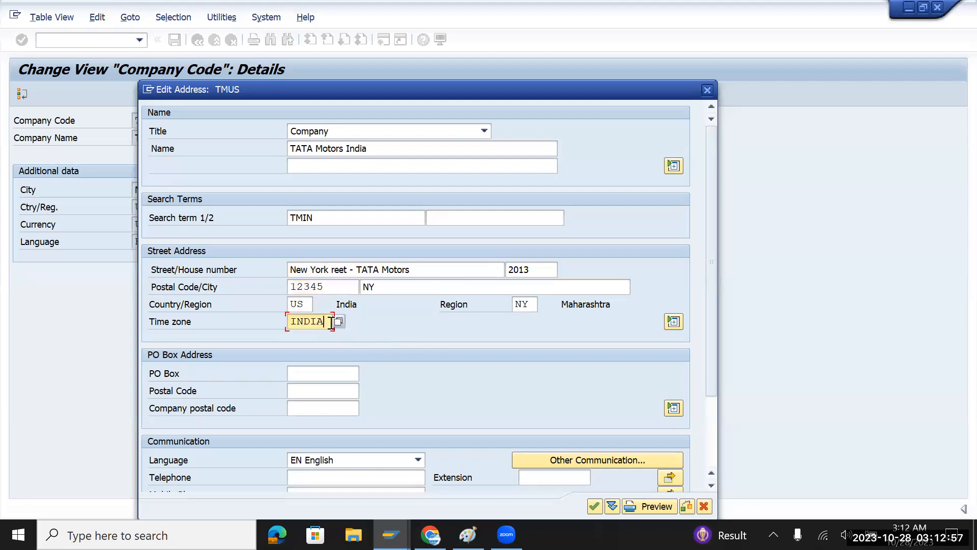
pyautogui.press('BackSpace')
pyautogui.press('BackSpace')
pyautogui.press('BackSpace')
pyautogui.press('BackSpace')
pyautogui.press('BackSpace')
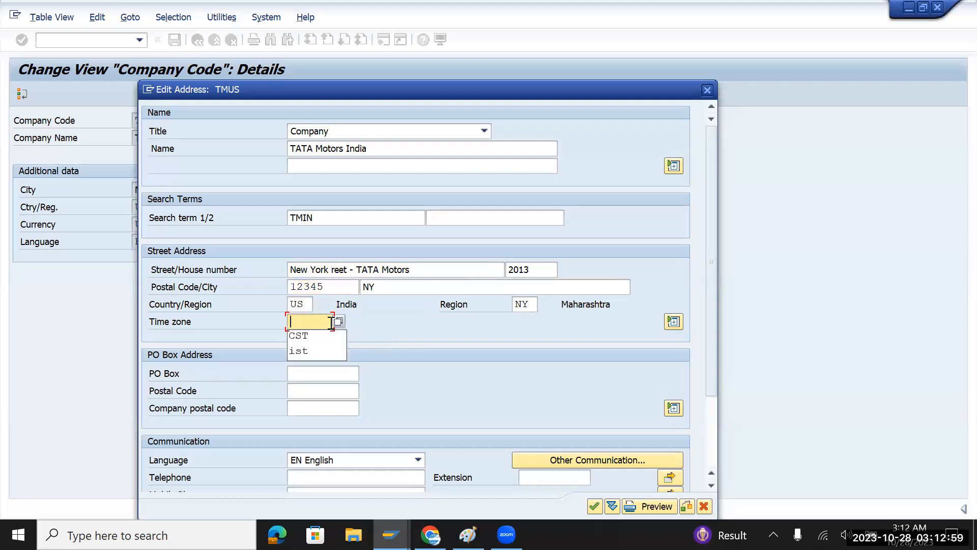
pyautogui.write('CST')
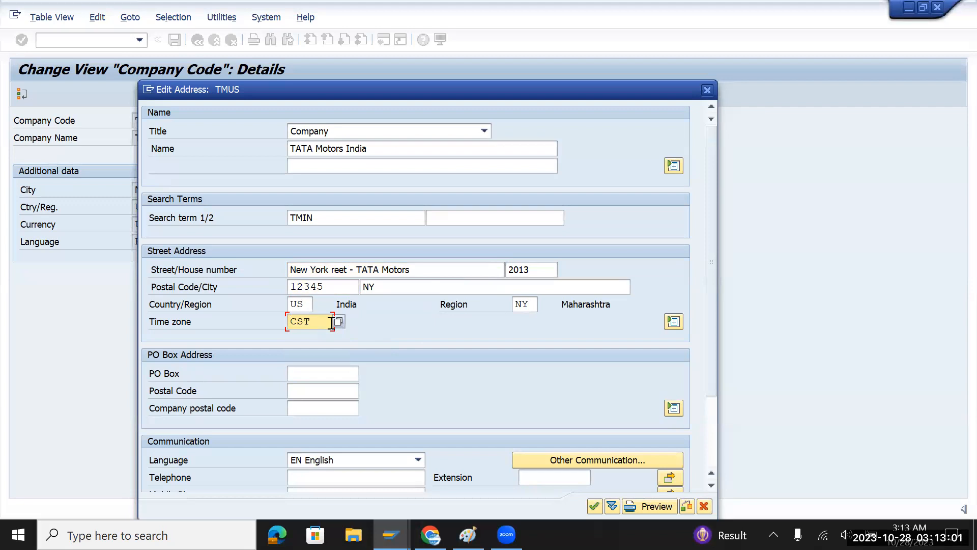
pyautogui.press('Return')
pyautogui.press('Return')
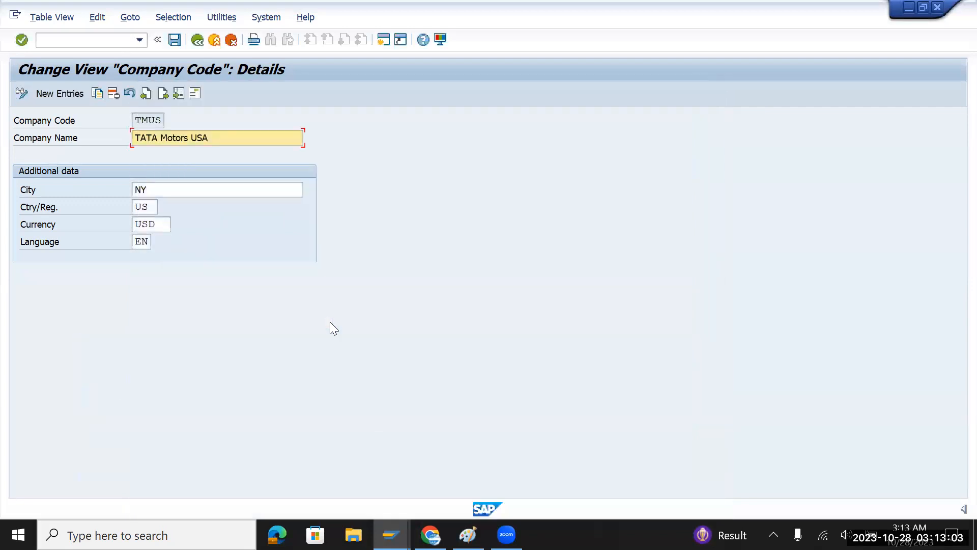
# Step: Save company code TMUS, then reopen its address to check the entries and close it
pyautogui.click(175, 40)
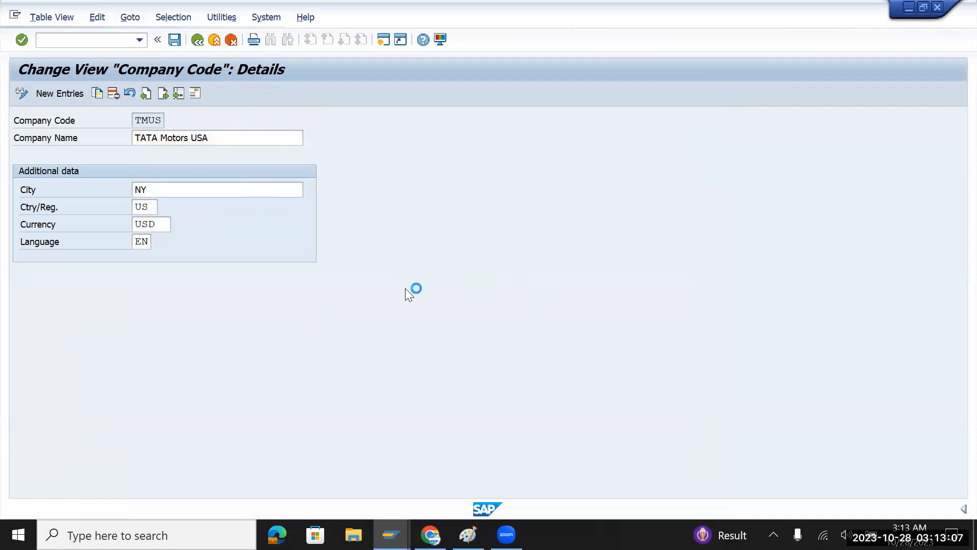
pyautogui.click(195, 93)
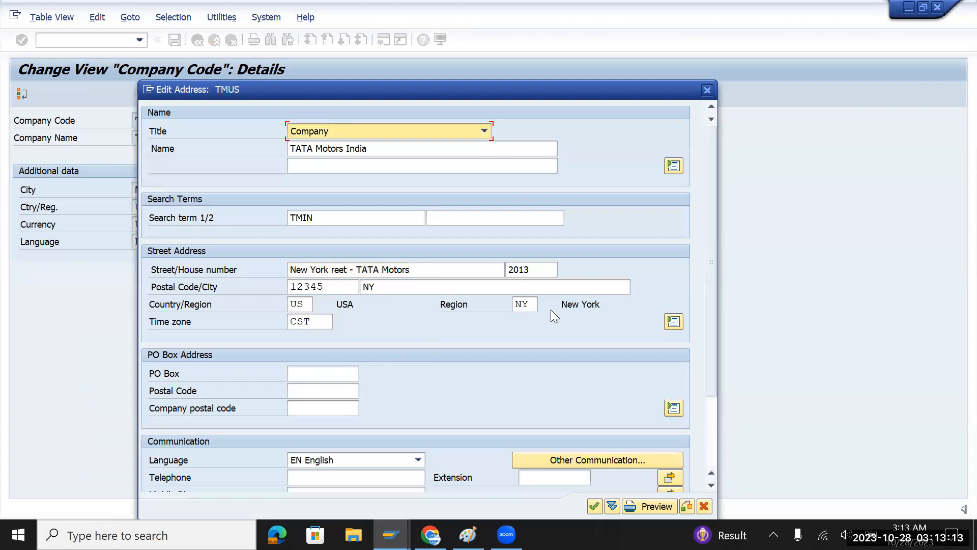
pyautogui.click(594, 506)
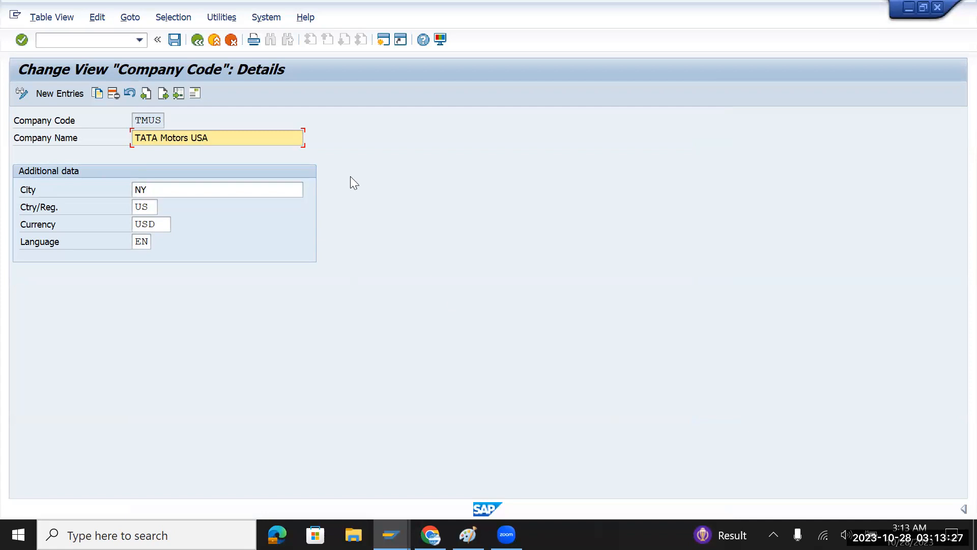
# Step: Go to the company code global data overview with transaction /noby6
pyautogui.click(90, 38)
pyautogui.write('/n')
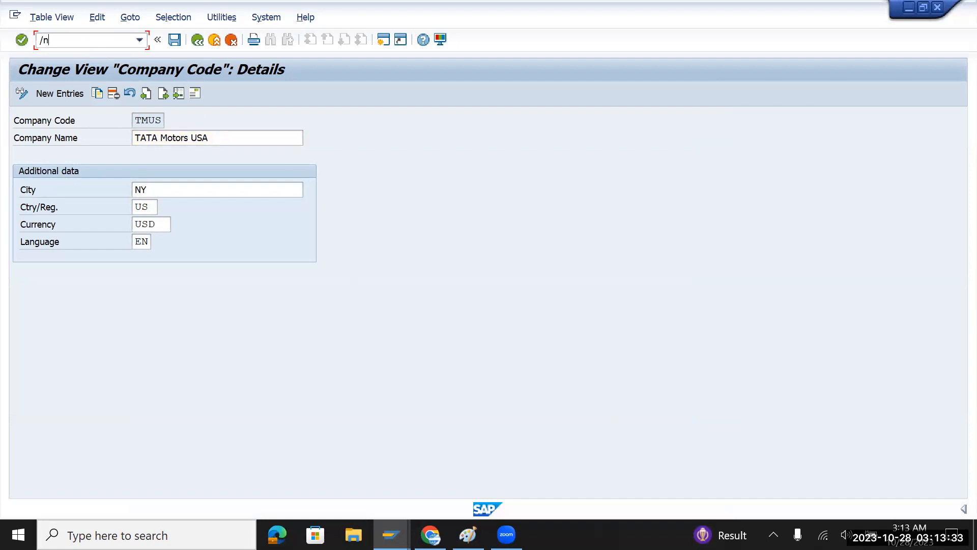
pyautogui.press('BackSpace')
pyautogui.press('BackSpace')
pyautogui.write('/noby6')
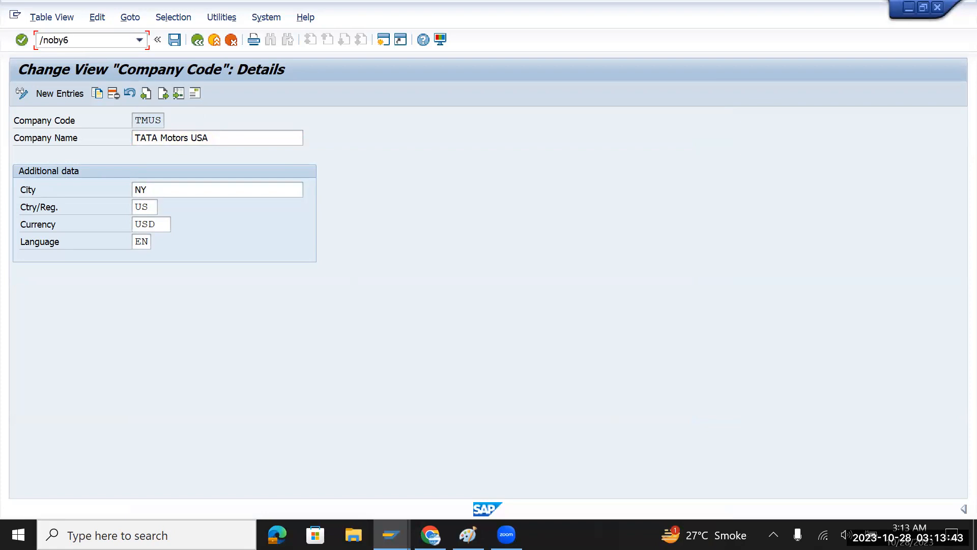
pyautogui.press('Return')
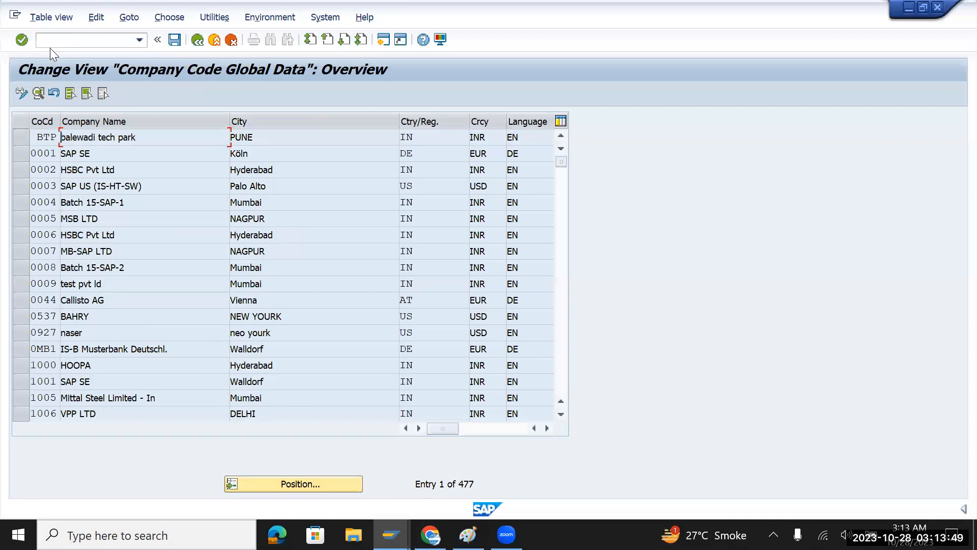
# Step: Return to the SAP Easy Access screen with /n and reopen the company code global data with /noby6
pyautogui.click(69, 40)
pyautogui.write('/n')
pyautogui.press('Return')
pyautogui.write('/n')
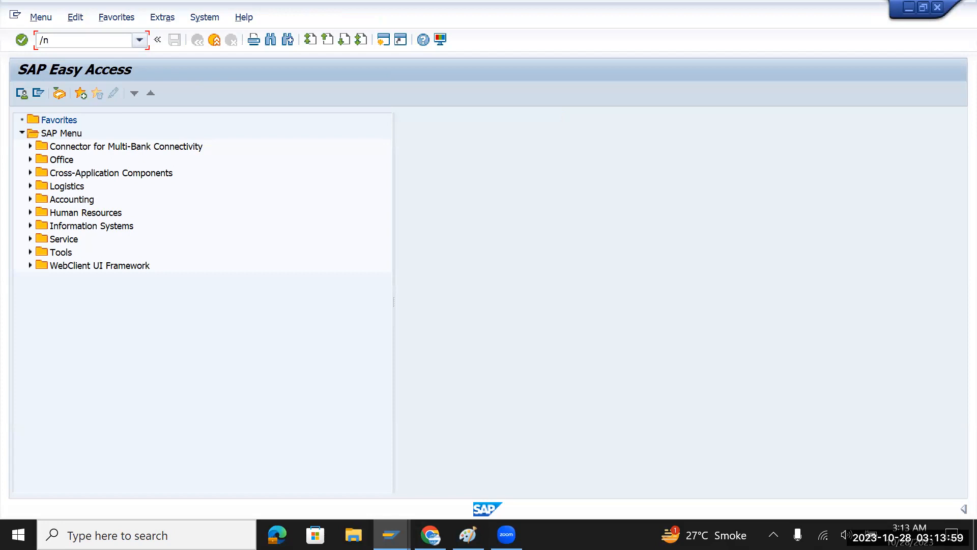
pyautogui.write('oby')
pyautogui.write('6')
pyautogui.moveTo(48, 40)
pyautogui.mouseDown()
pyautogui.moveTo(69, 40)
pyautogui.moveTo(48, 39)
pyautogui.mouseUp()
pyautogui.click(45, 40)
pyautogui.click(44, 40)
pyautogui.press('Return')
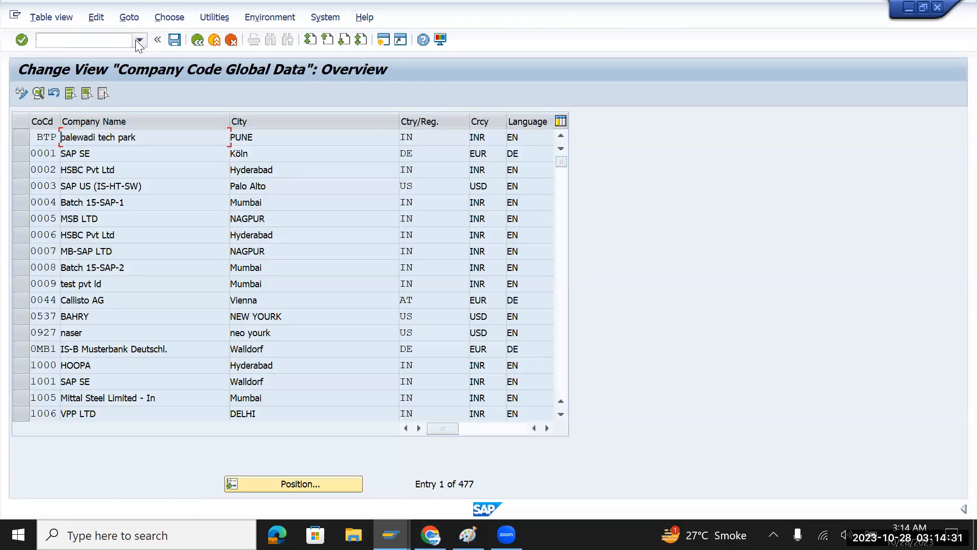
# Step: Position the global data list at company code TMUS and open the details of the nearby TMGB entry
pyautogui.click(297, 482)
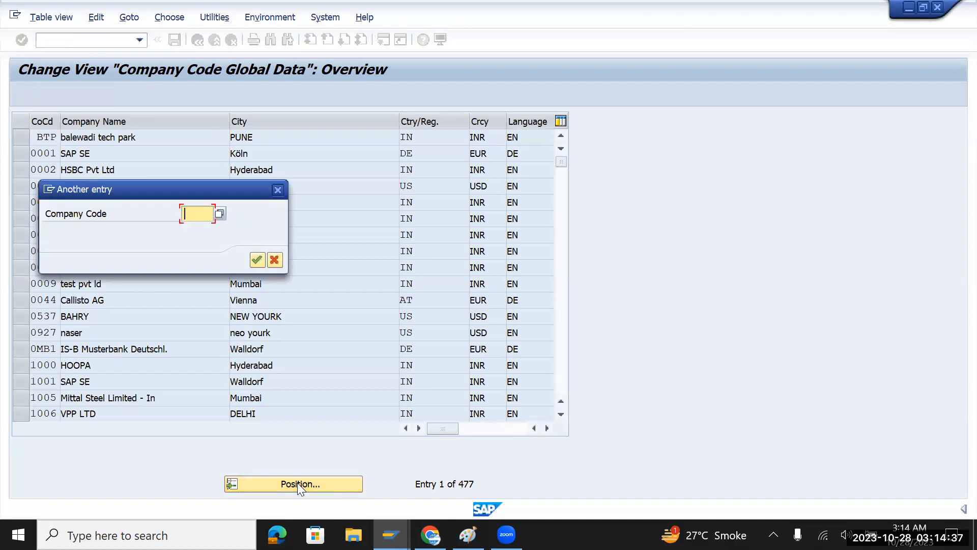
pyautogui.write('tmus')
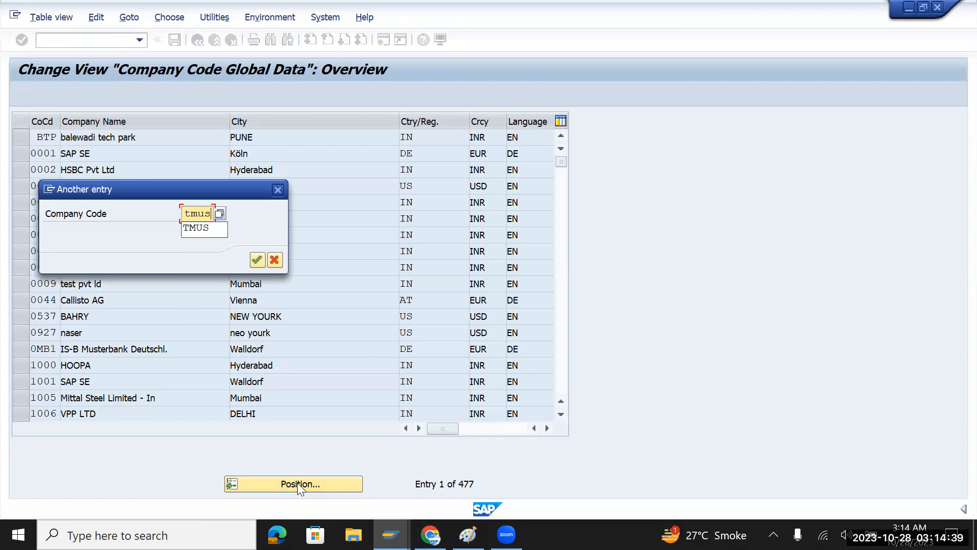
pyautogui.press('Return')
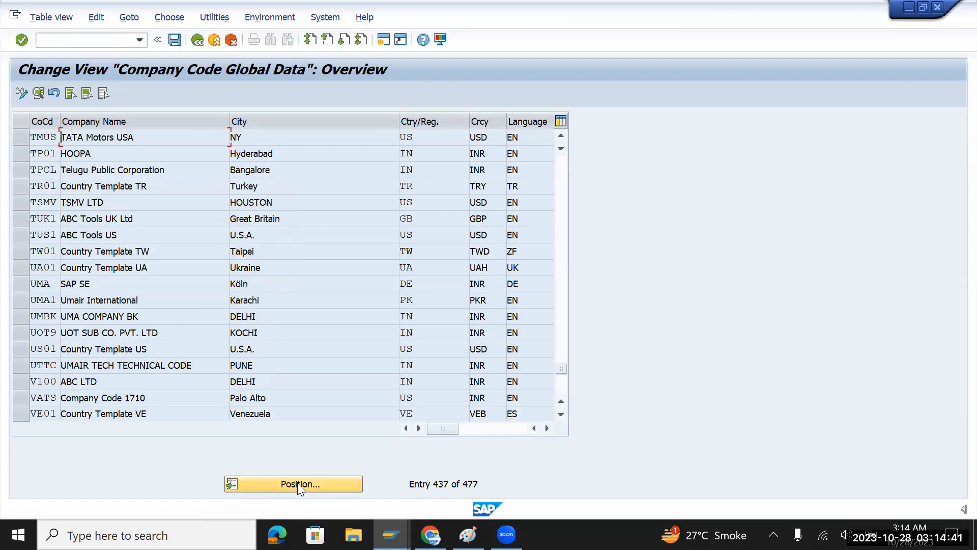
pyautogui.scroll(2, 260, 223)
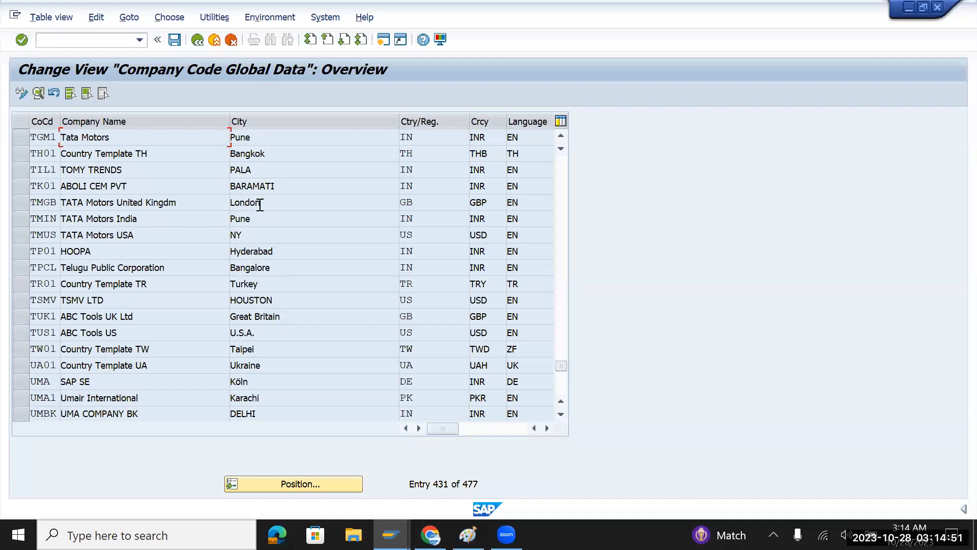
pyautogui.doubleClick(264, 205)
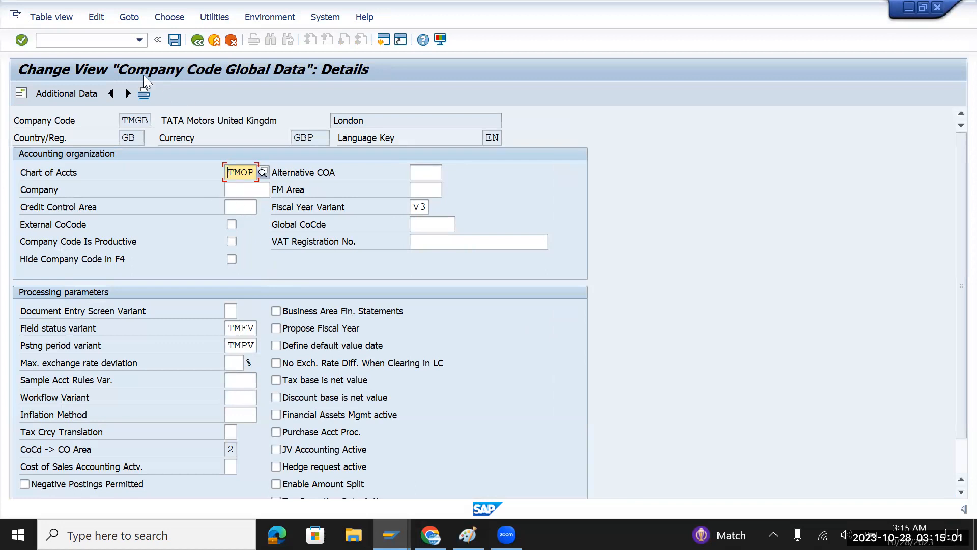
pyautogui.click(87, 41)
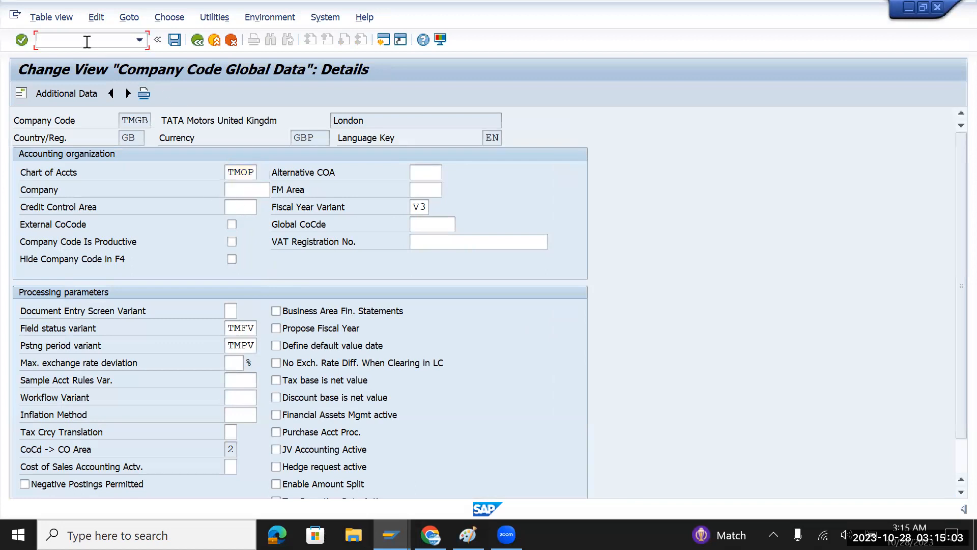
pyautogui.write('/n')
pyautogui.press('Return')
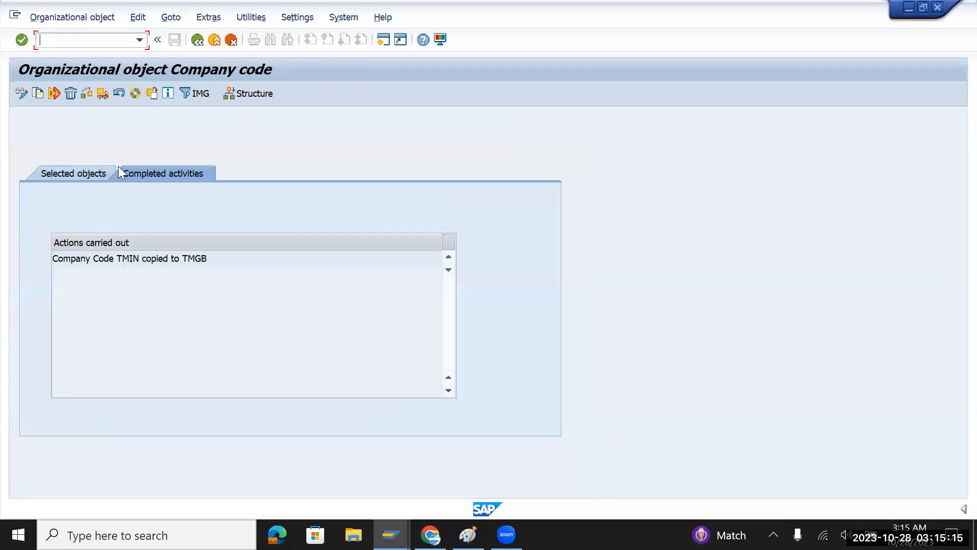
# Step: Switch to the Paint notes and examine the fiscal year periods listed for TMGB, TMUS and TMIN
pyautogui.hotkey('alt', 'Tab')
pyautogui.hotkey('alt', 'Tab')
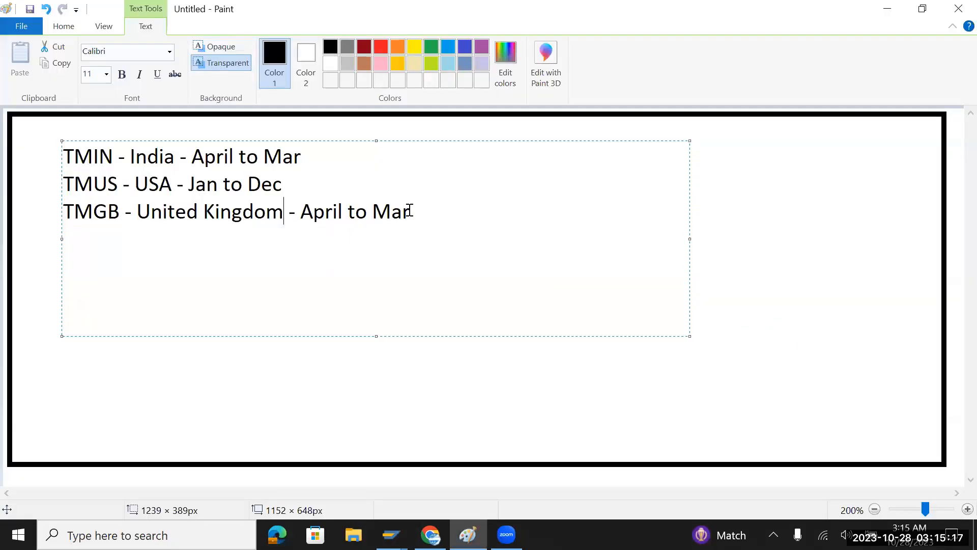
pyautogui.click(283, 210)
pyautogui.moveTo(300, 210); pyautogui.dragTo(411, 212)
pyautogui.moveTo(189, 185); pyautogui.dragTo(282, 184)
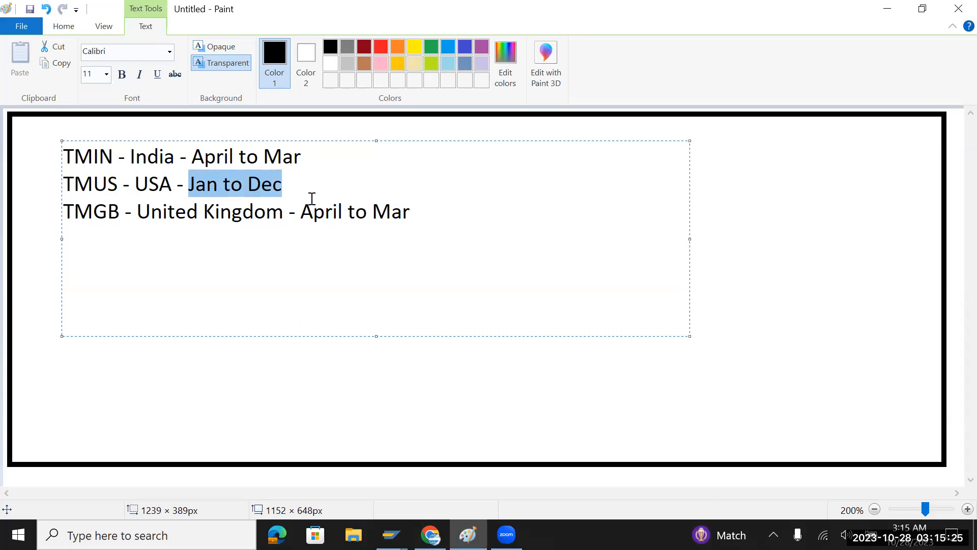
pyautogui.click(191, 182)
pyautogui.moveTo(190, 182); pyautogui.dragTo(414, 212)
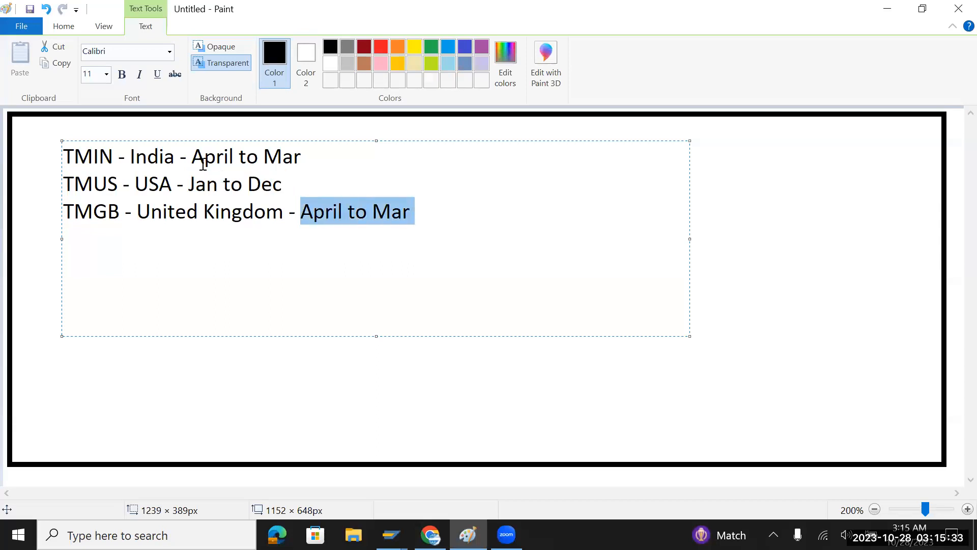
pyautogui.moveTo(193, 157); pyautogui.dragTo(322, 158)
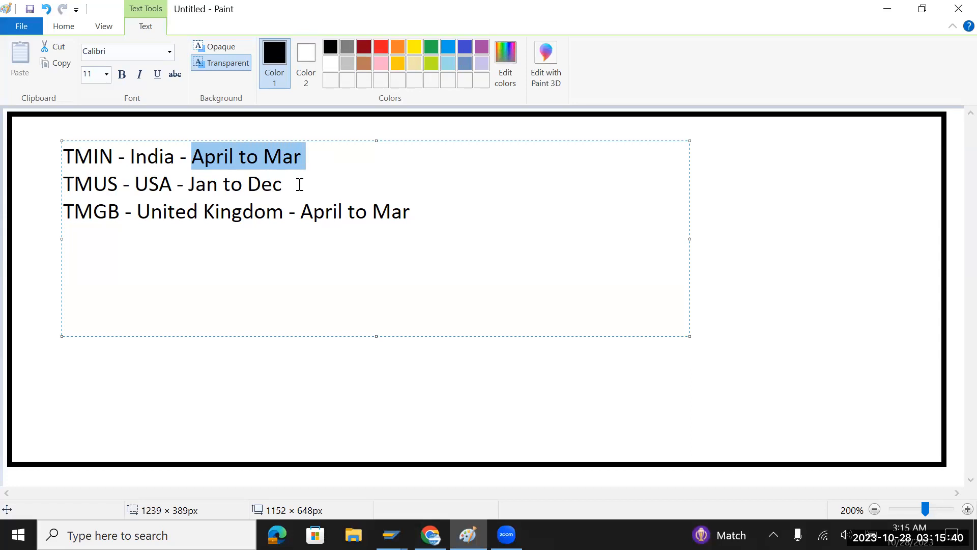
pyautogui.click(325, 163)
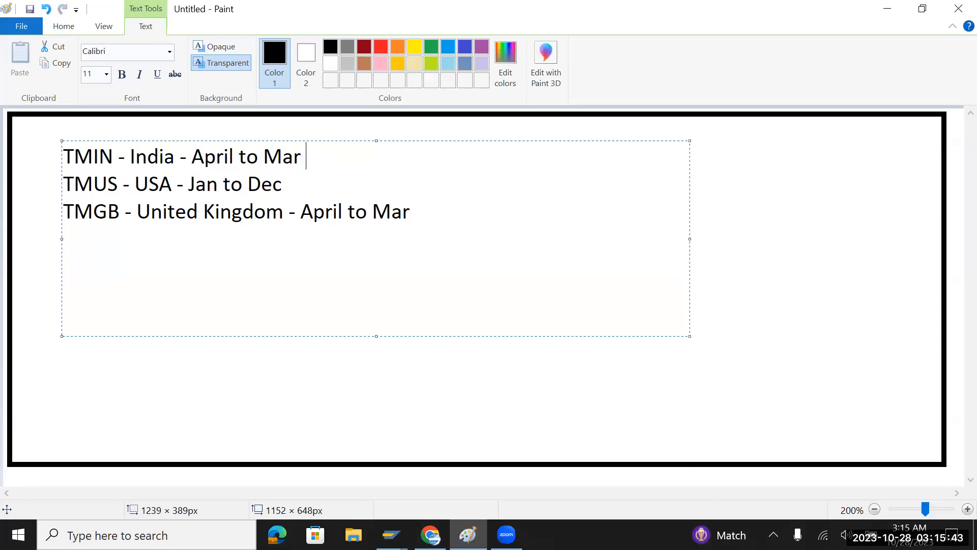
# Step: Switch back to the SAP global data details of company code TMGB and check its fiscal year variant
pyautogui.hotkey('alt', 'Tab')
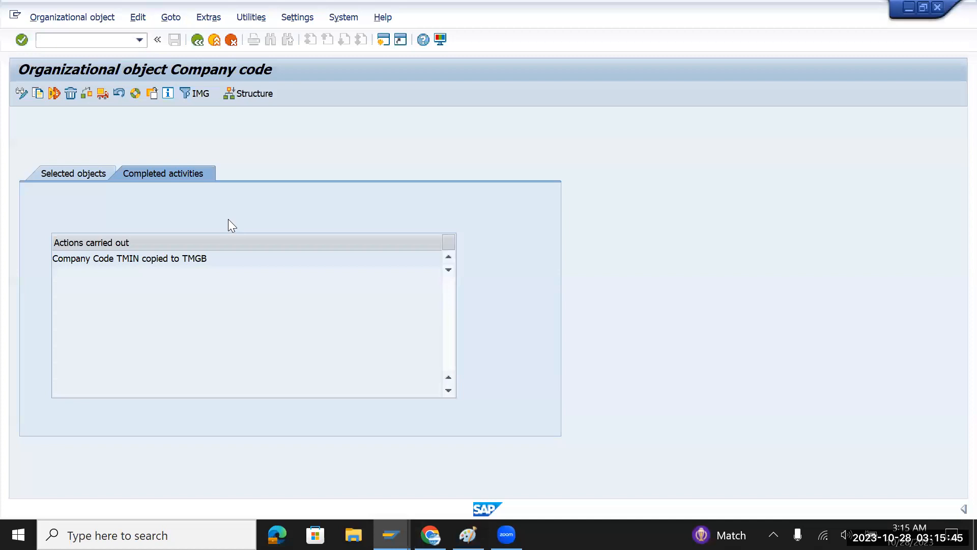
pyautogui.hotkey('alt', 'Tab')
pyautogui.press('Tab')
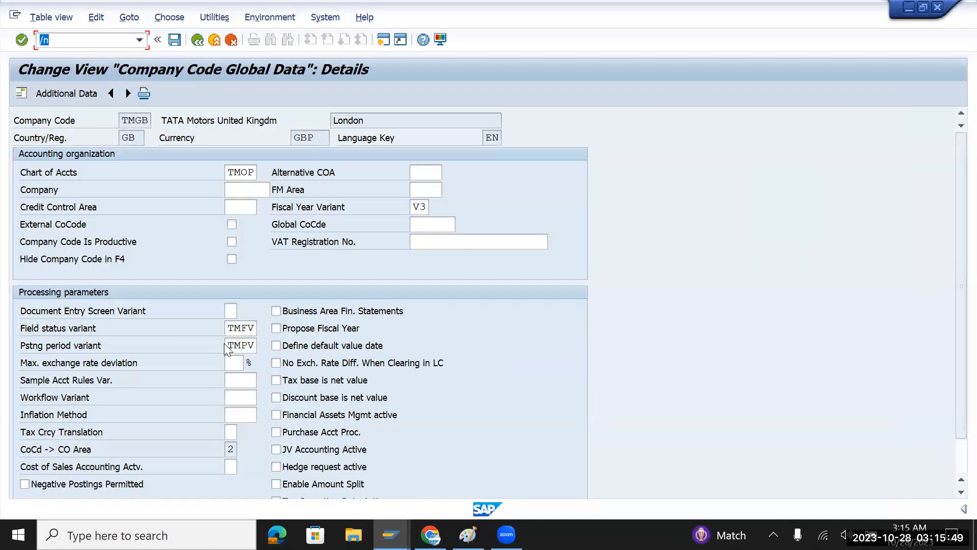
pyautogui.doubleClick(418, 207)
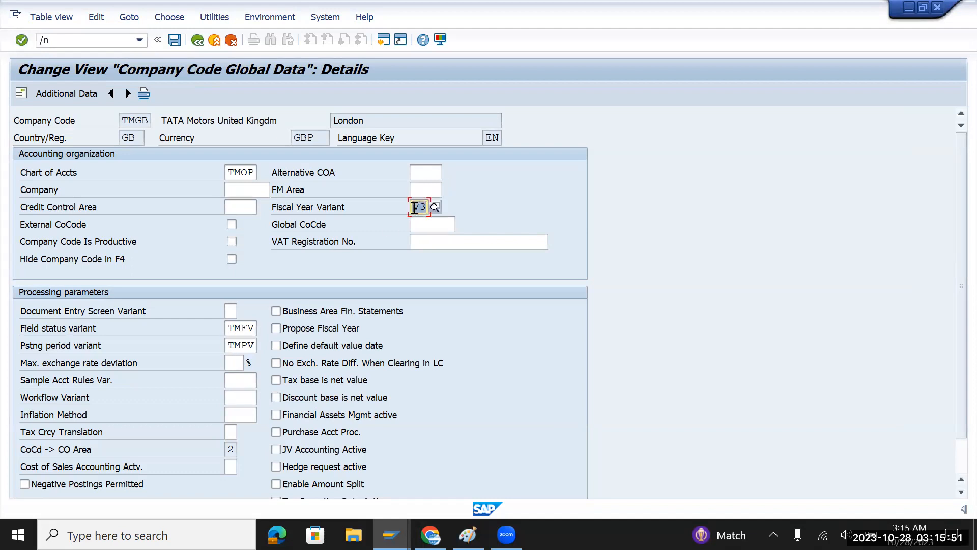
pyautogui.click(399, 238)
# Step: Switch to the Paint notes and append "V3 (0L)" to the end of the TMIN line
pyautogui.hotkey('alt', 'Tab')
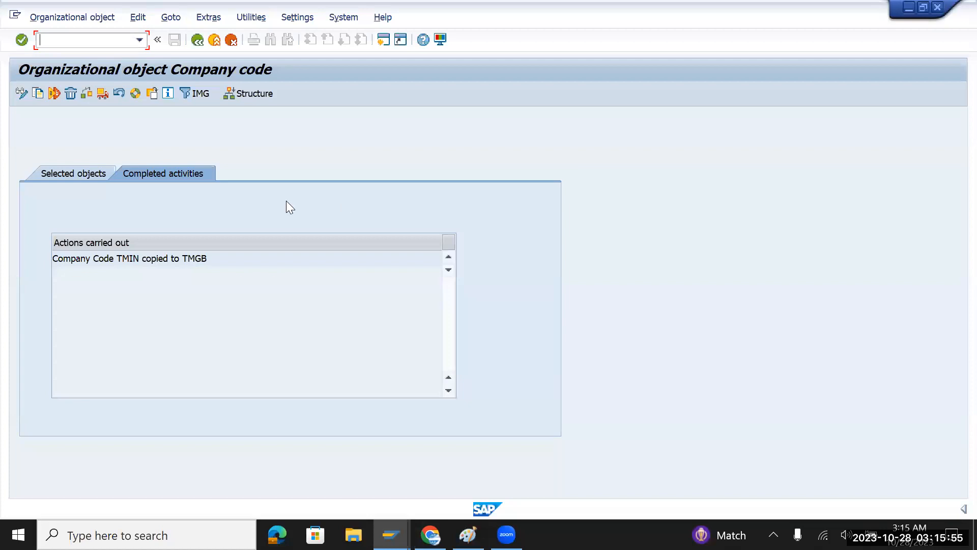
pyautogui.hotkey('alt', 'Tab')
pyautogui.hotkey('alt', 'Tab')
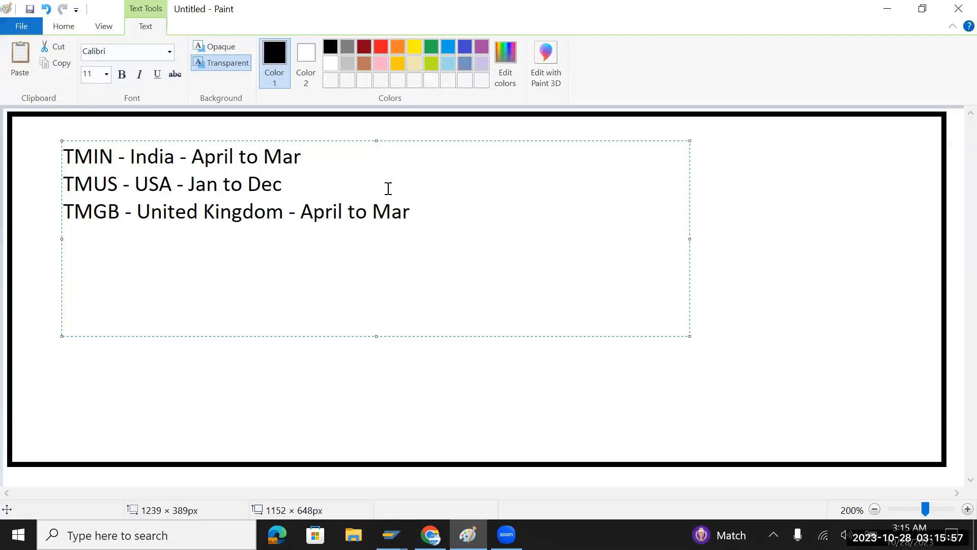
pyautogui.write('V3 (')
pyautogui.write(')L')
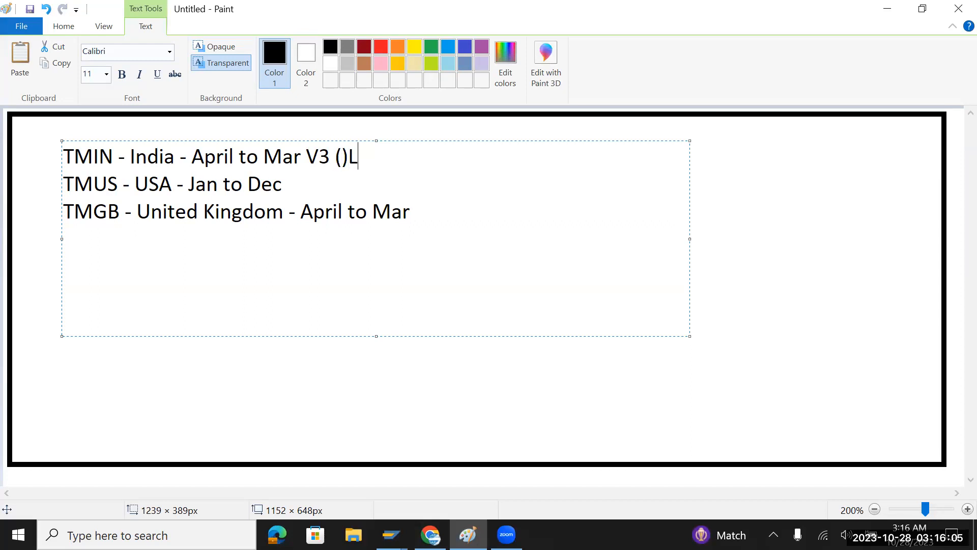
pyautogui.press('BackSpace')
pyautogui.press('BackSpace')
pyautogui.write('0L)')
# Step: Copy "V3 (0L)" from the TMIN line to the end of the TMUS line
pyautogui.hotkey('shift', 'Left')
pyautogui.hotkey('shift', 'Left')
pyautogui.hotkey('shift', 'Left')
pyautogui.hotkey('shift', 'Left')
pyautogui.hotkey('shift', 'Left')
pyautogui.hotkey('shift', 'Left')
pyautogui.hotkey('shift', 'Left')
pyautogui.hotkey('ctrl', 'c')
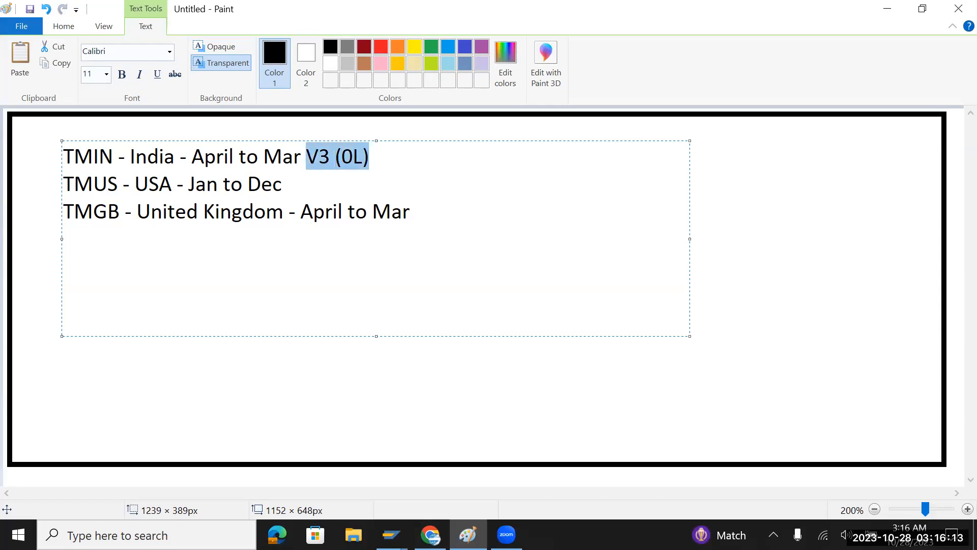
pyautogui.click(340, 182)
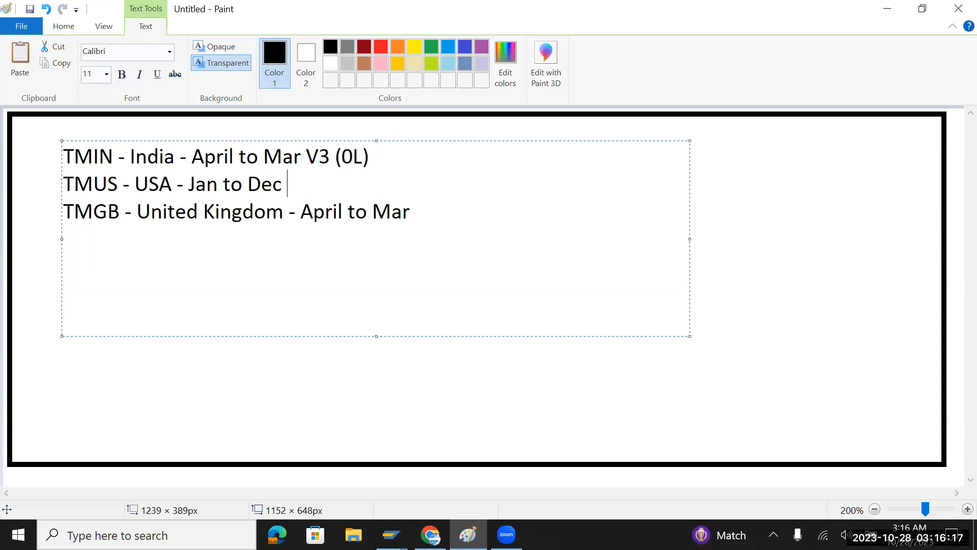
pyautogui.hotkey('ctrl', 'v')
# Step: Insert hyphens before V3 on the TMIN and TMUS lines and append "- V3 (0L)" to the TMGB line
pyautogui.click(307, 159)
pyautogui.write('-')
pyautogui.press('Down')
pyautogui.press('Left')
pyautogui.press('Left')
pyautogui.press('Left')
pyautogui.write('- ')
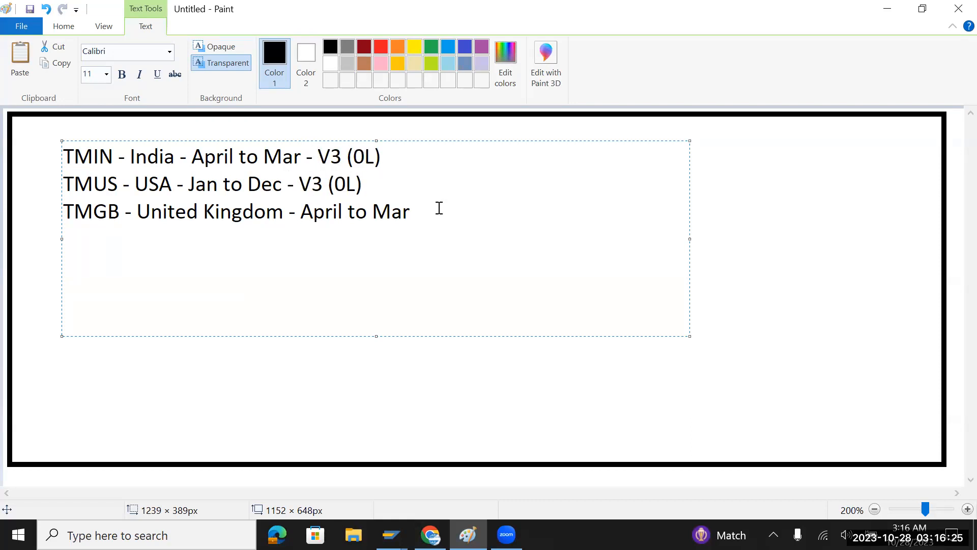
pyautogui.write(' -')
pyautogui.hotkey('ctrl', 'v')
pyautogui.click(307, 154)
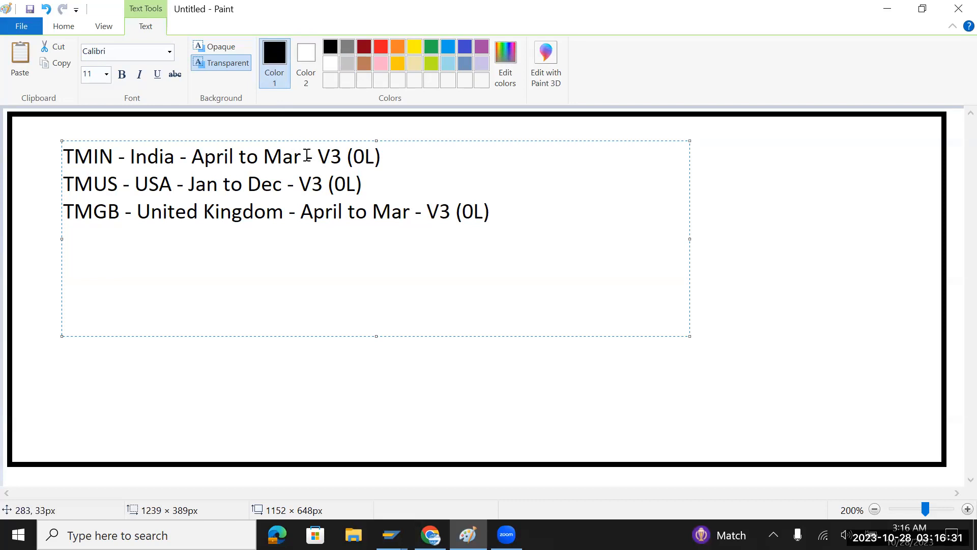
pyautogui.write('(')
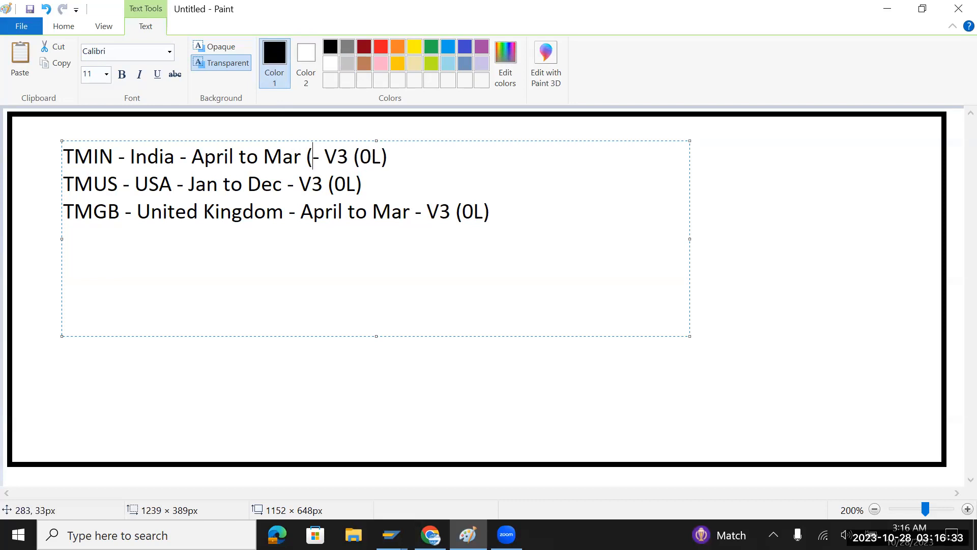
pyautogui.write('2L')
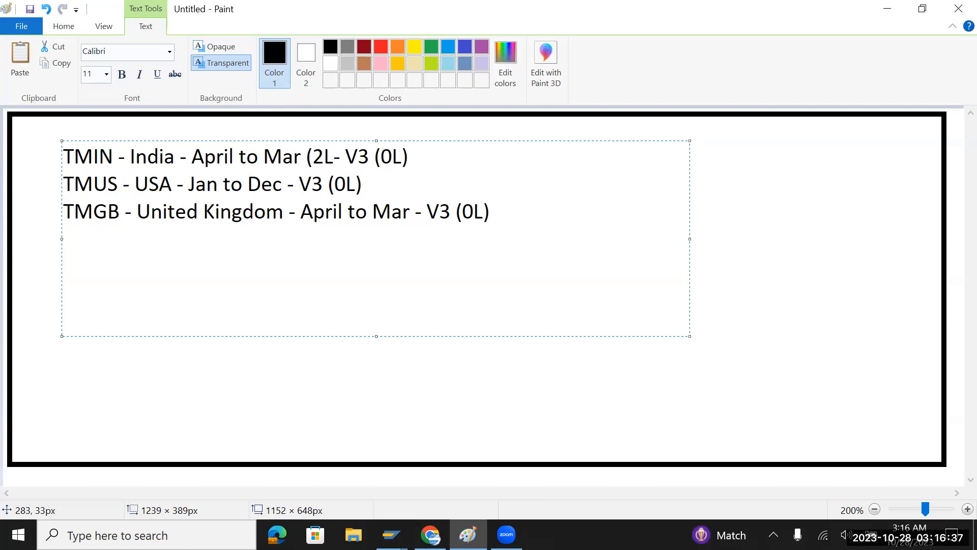
pyautogui.write(')')
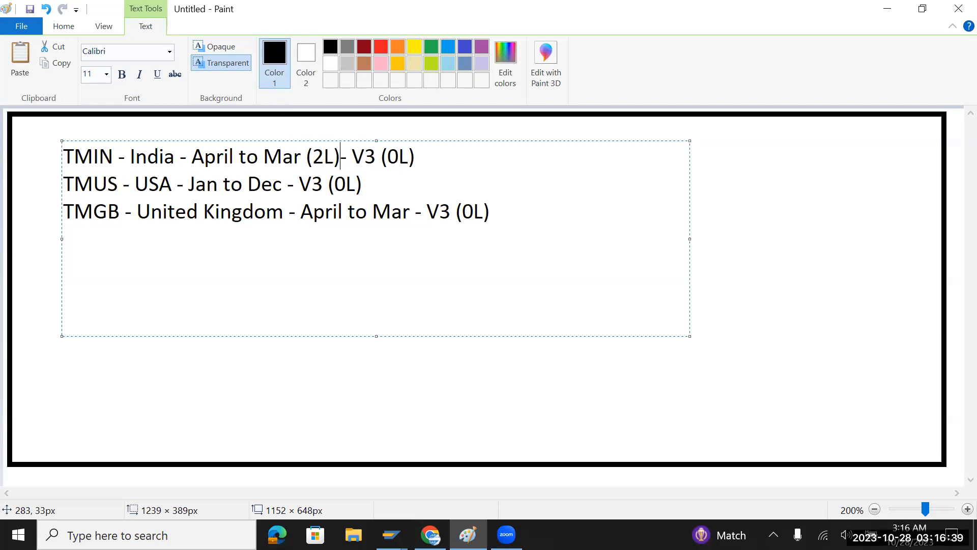
pyautogui.press('Left')
pyautogui.hotkey('shift', 'Left')
pyautogui.hotkey('shift', 'Left')
pyautogui.hotkey('shift', 'Left')
pyautogui.hotkey('shift', 'Left')
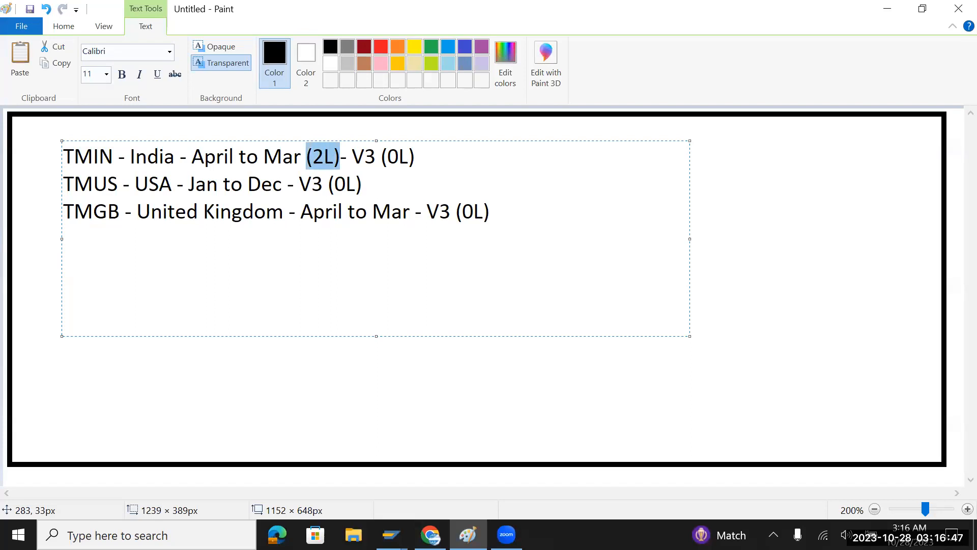
pyautogui.press('BackSpace')
# Step: Insert "2L" after "Jan to Dec" on the TMUS line, before the hyphen
pyautogui.press('Left')
pyautogui.press('Left')
pyautogui.press('Left')
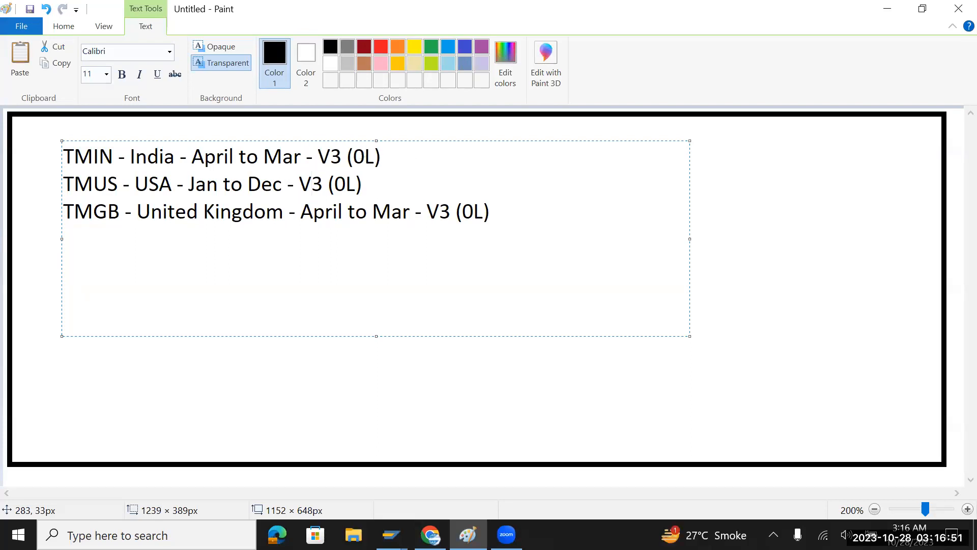
pyautogui.write('N')
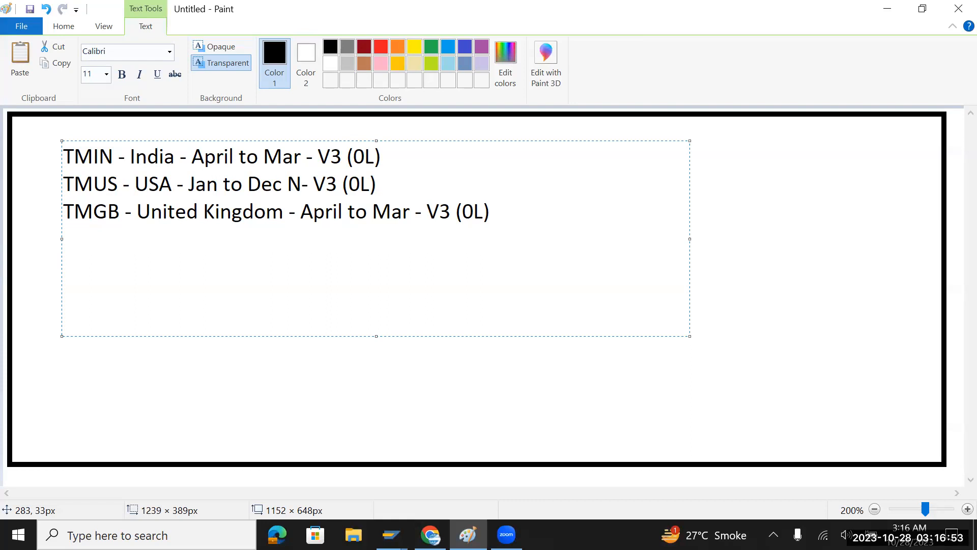
pyautogui.press('BackSpace')
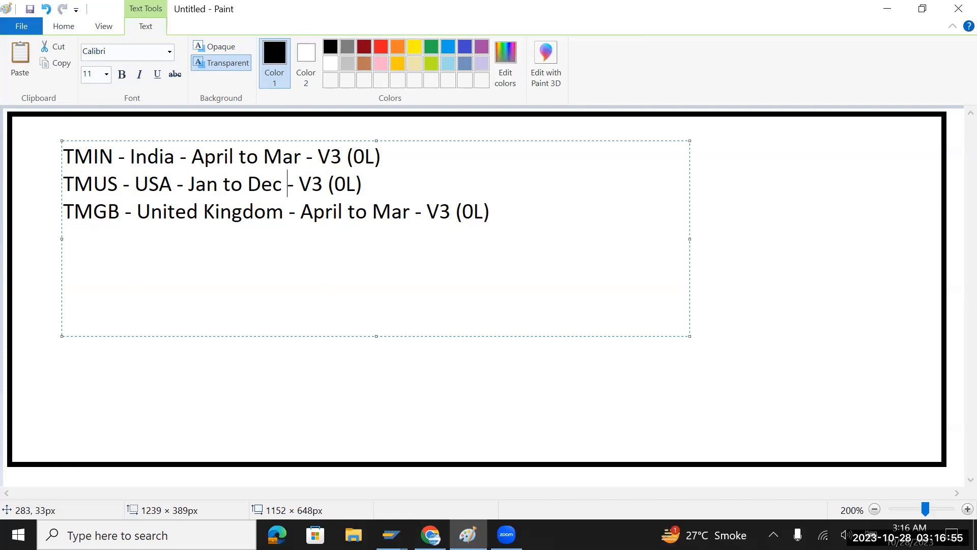
pyautogui.write('2L')
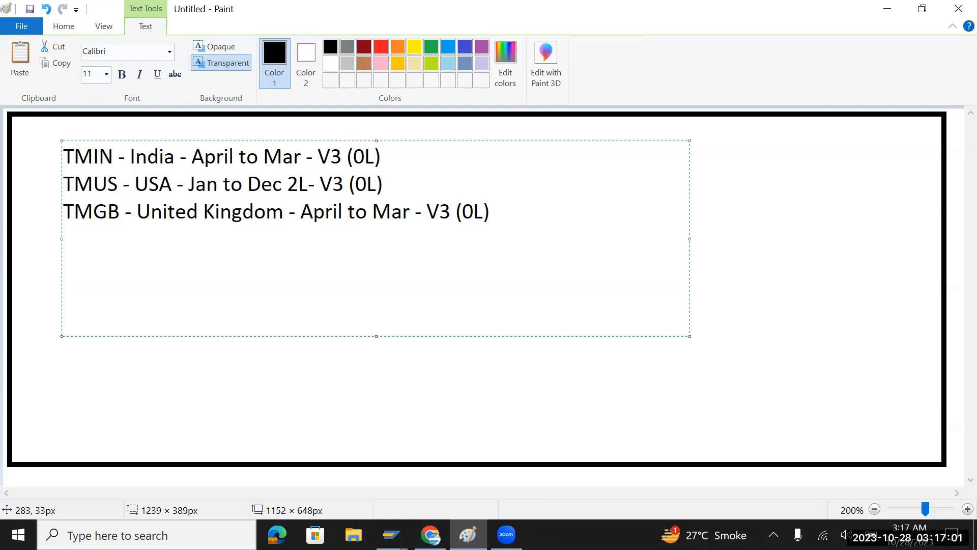
# Step: Switch back to SAP and leave the company code global data for the SAP Easy Access screen
pyautogui.hotkey('alt', 'Tab')
pyautogui.hotkey('alt', 'Tab')
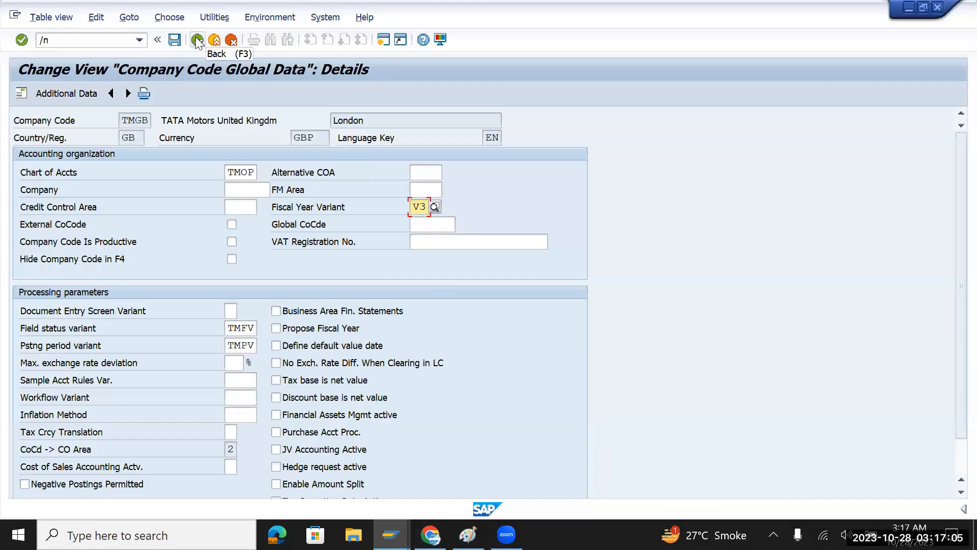
pyautogui.click(198, 40)
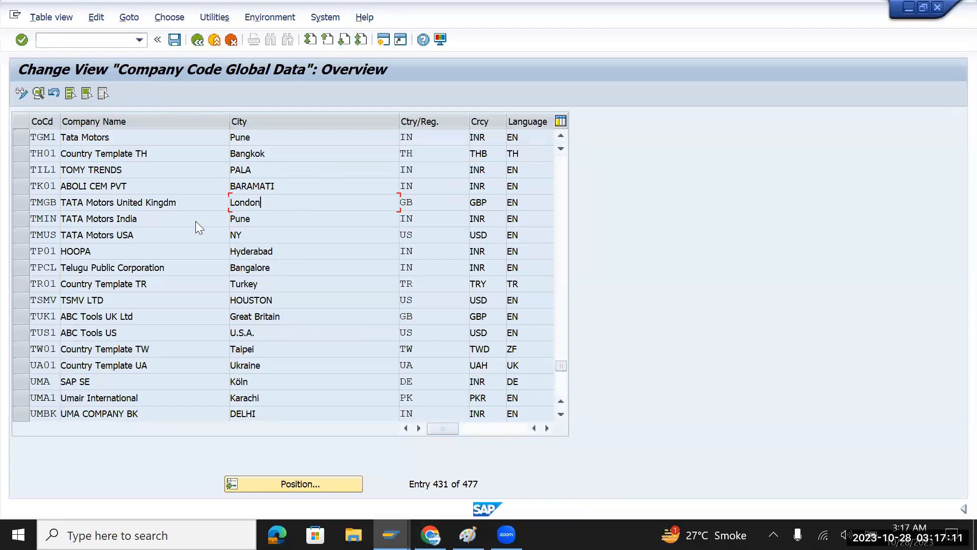
pyautogui.click(197, 40)
# Step: Display the SAP Customizing Implementation Guide through transaction /nspro
pyautogui.click(89, 44)
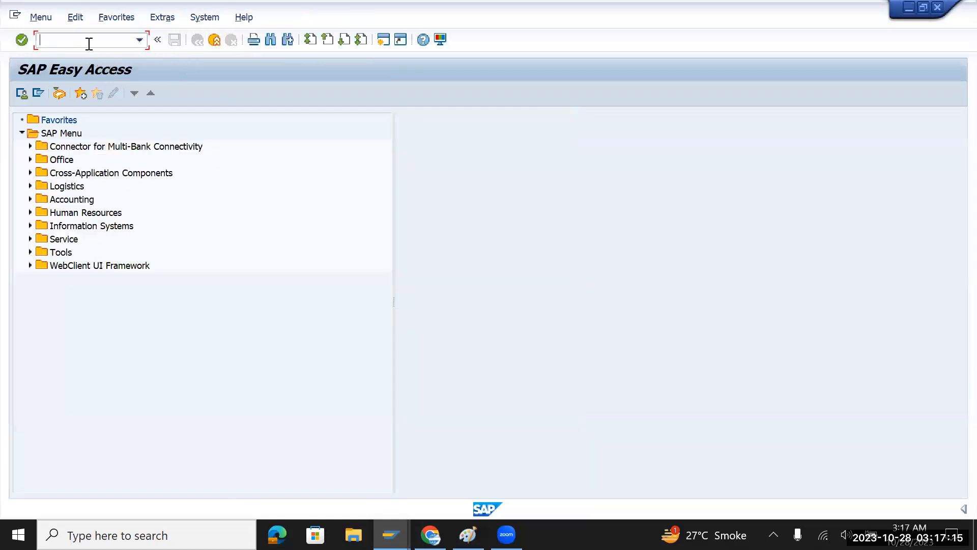
pyautogui.write('/nspro')
pyautogui.press('Return')
pyautogui.click(85, 95)
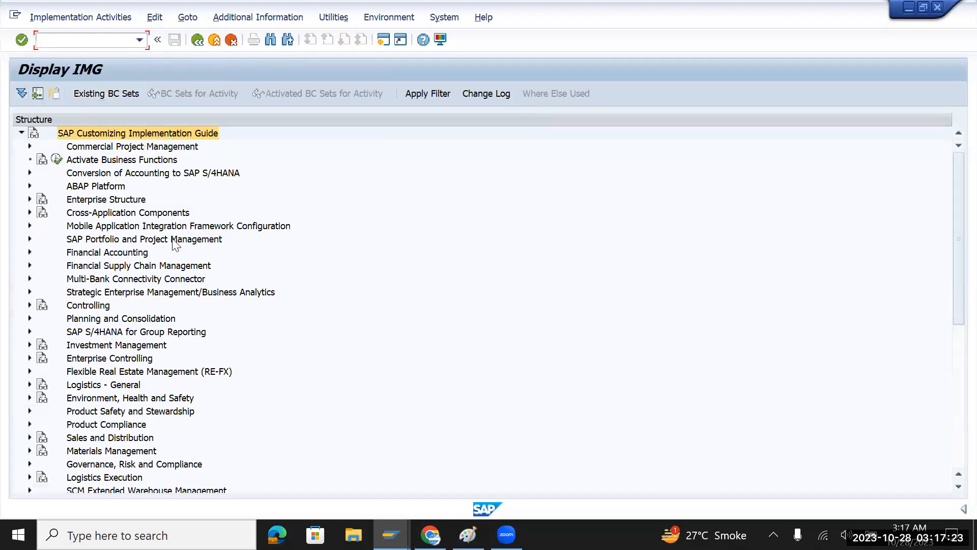
# Step: Expand the implementation guide through Financial Accounting, Financial Accounting Global Settings and Ledgers to the Ledger activities
pyautogui.click(29, 253)
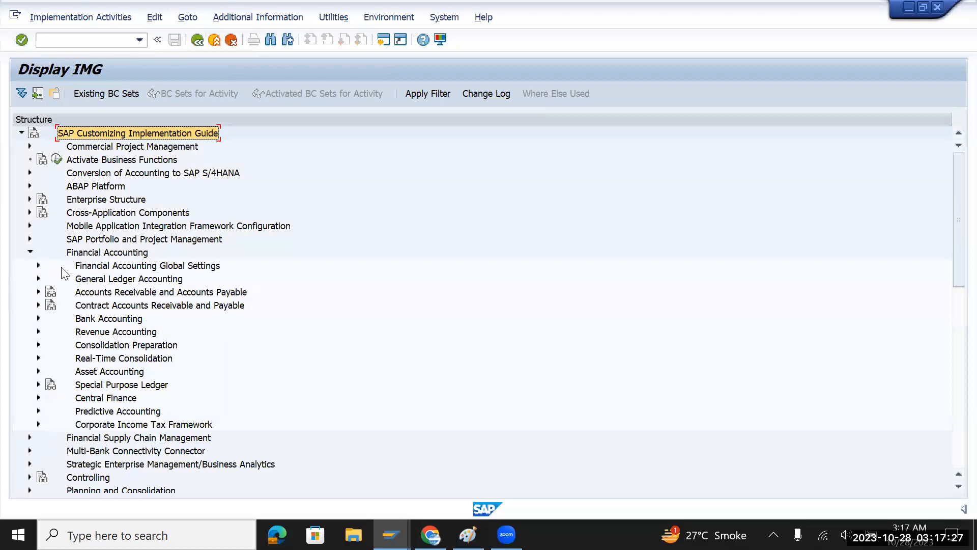
pyautogui.click(149, 269)
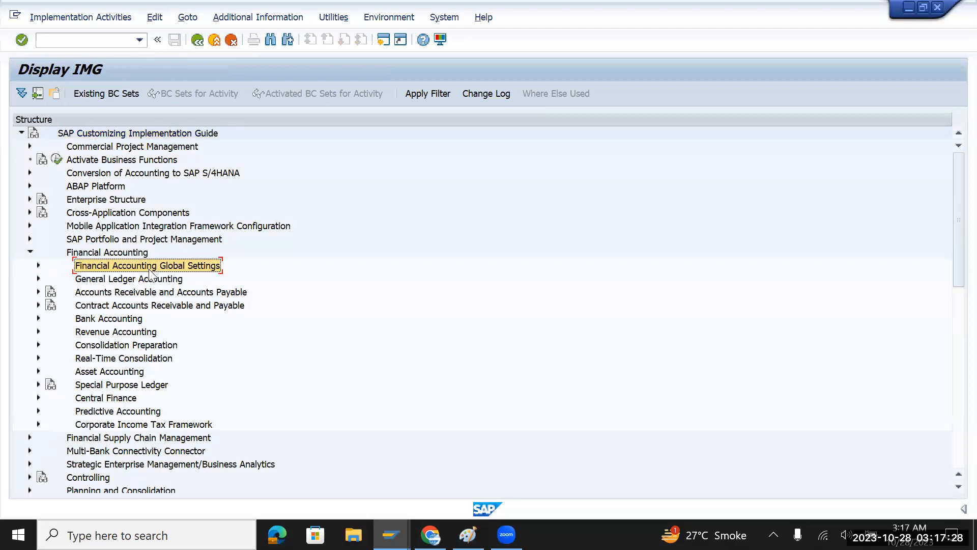
pyautogui.click(38, 265)
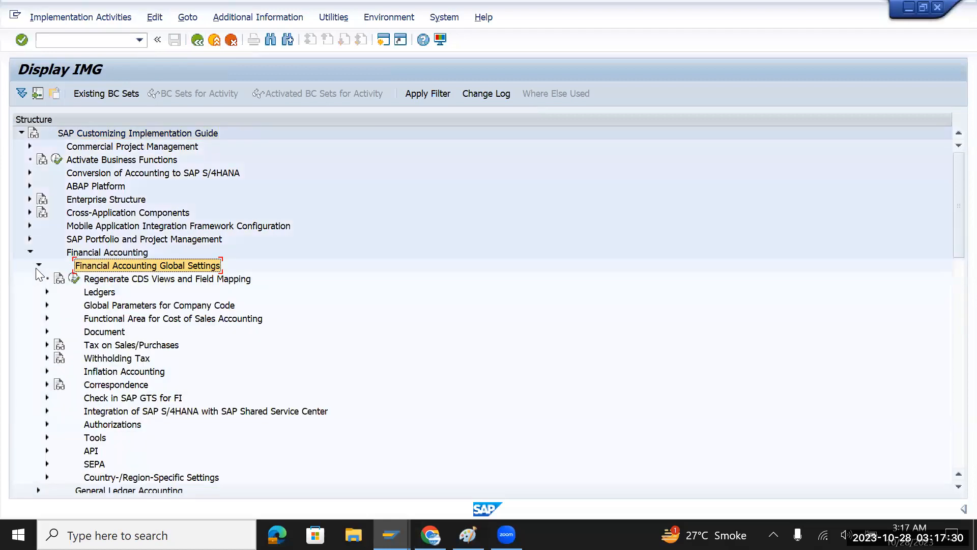
pyautogui.click(98, 292)
pyautogui.click(47, 292)
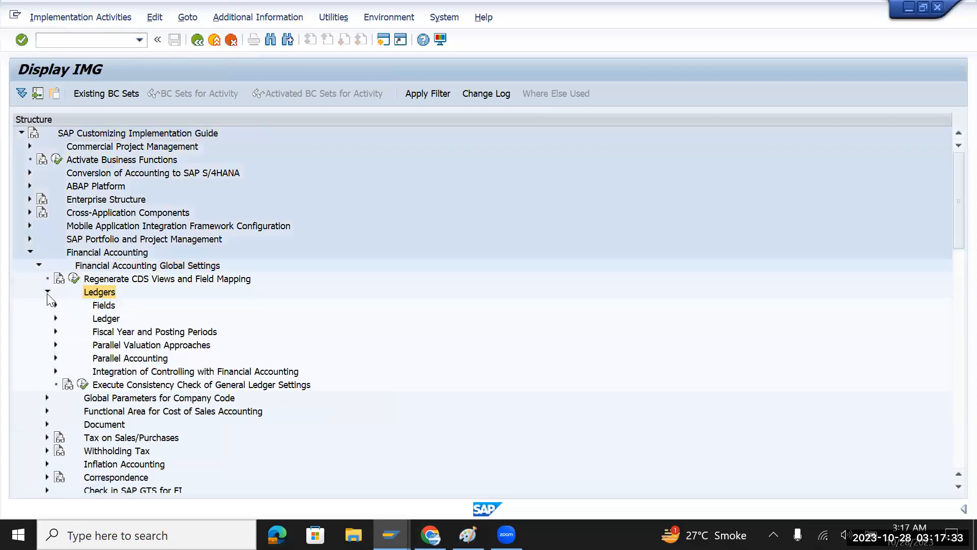
pyautogui.click(110, 319)
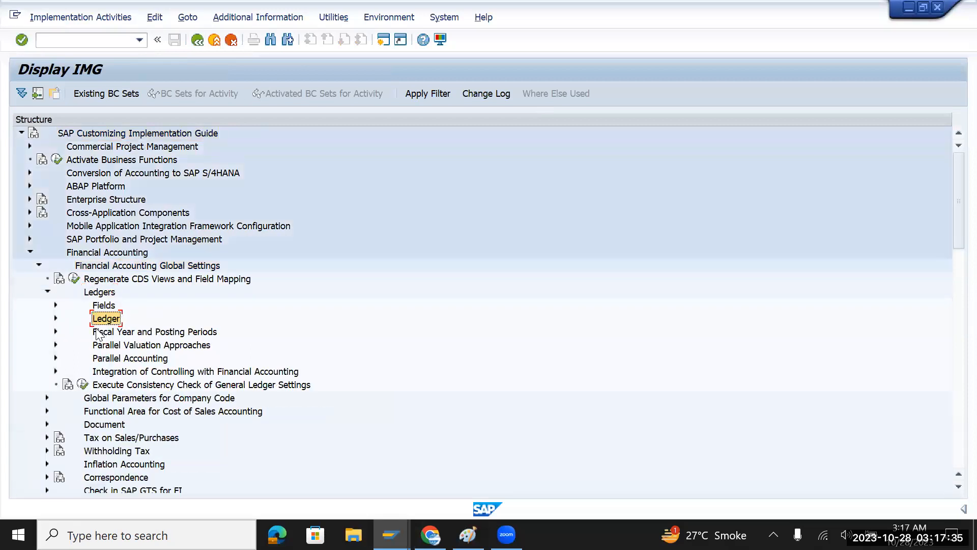
pyautogui.click(55, 320)
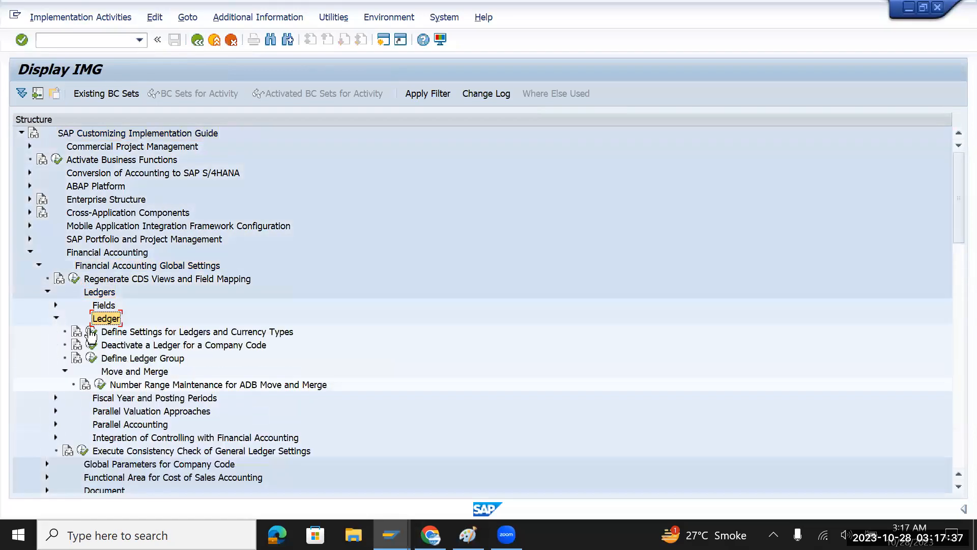
# Step: Execute the Define Settings for Ledgers and Currency Types activity and close the consistency check messages
pyautogui.click(125, 334)
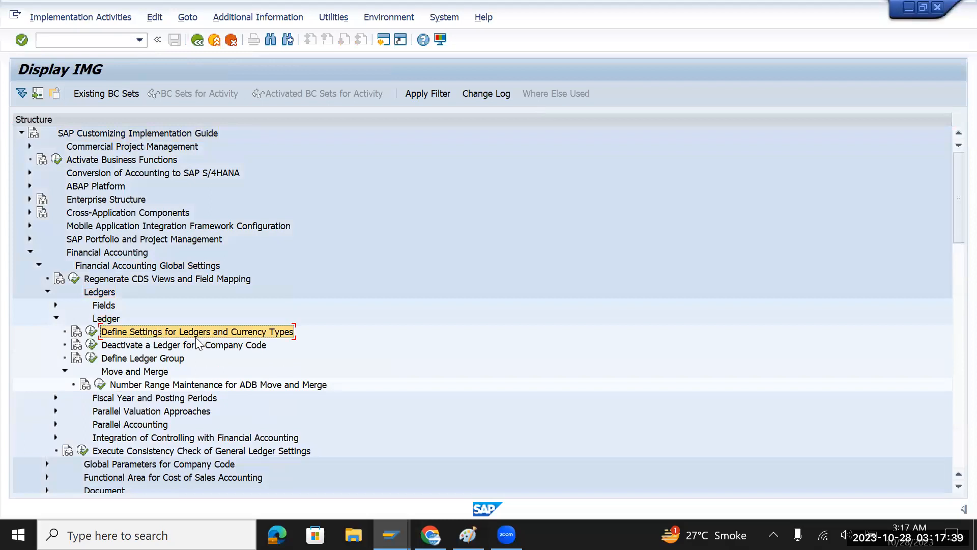
pyautogui.click(91, 332)
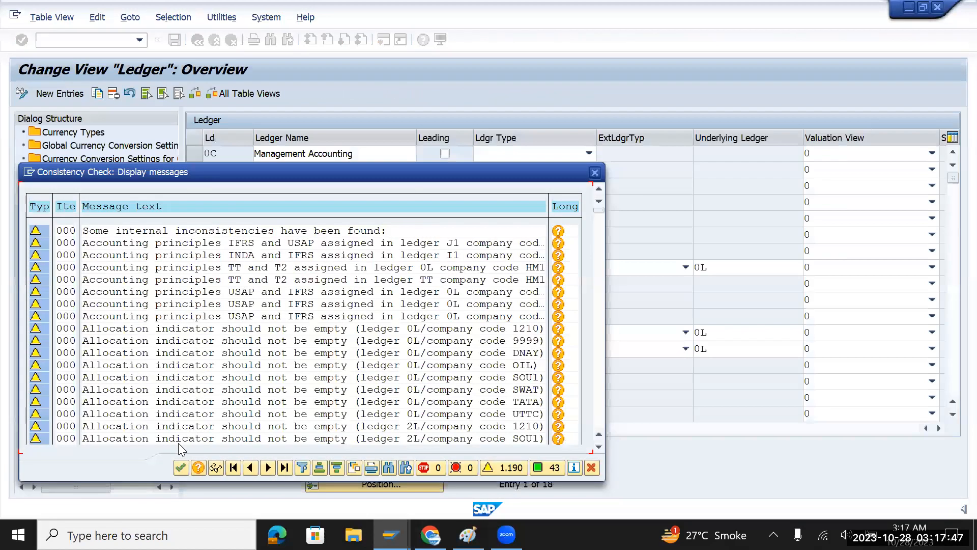
pyautogui.click(179, 466)
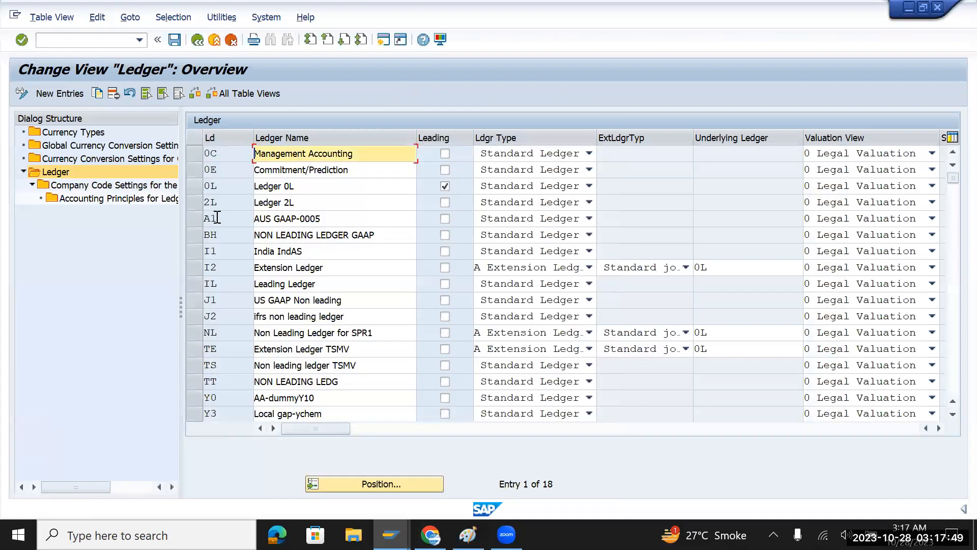
# Step: Select ledger 2L in the ledger overview and look at the ledger type options offered for ledger 0L
pyautogui.click(199, 203)
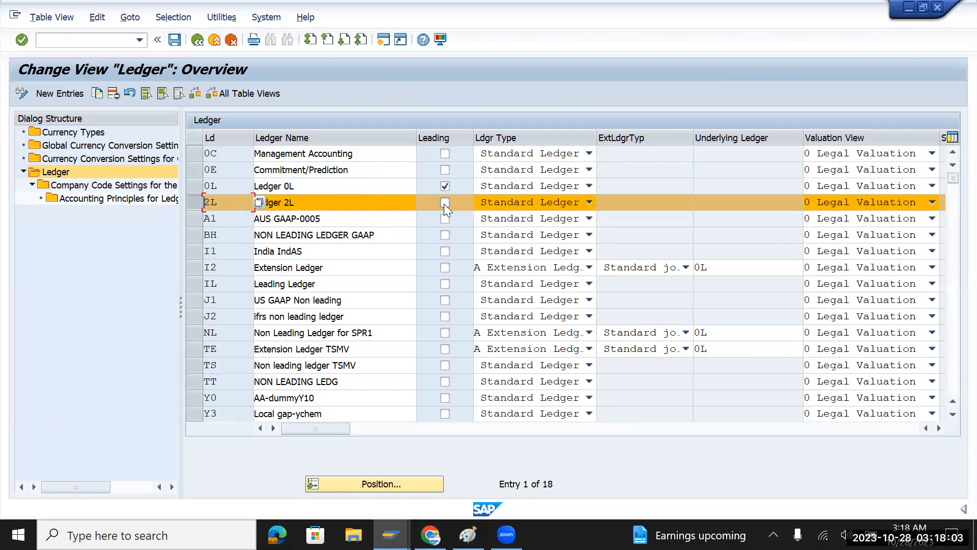
pyautogui.click(588, 186)
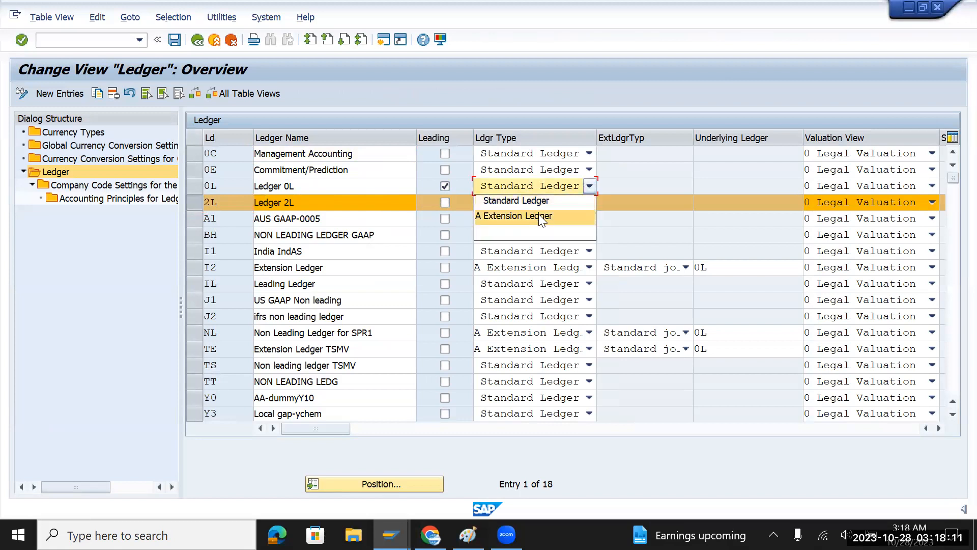
pyautogui.click(621, 183)
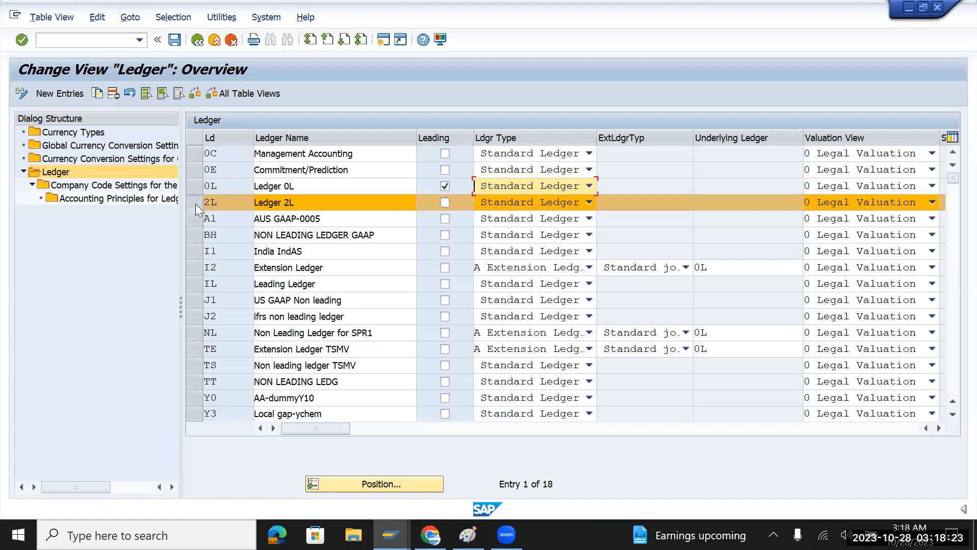
pyautogui.moveTo(230, 206); pyautogui.dragTo(198, 205)
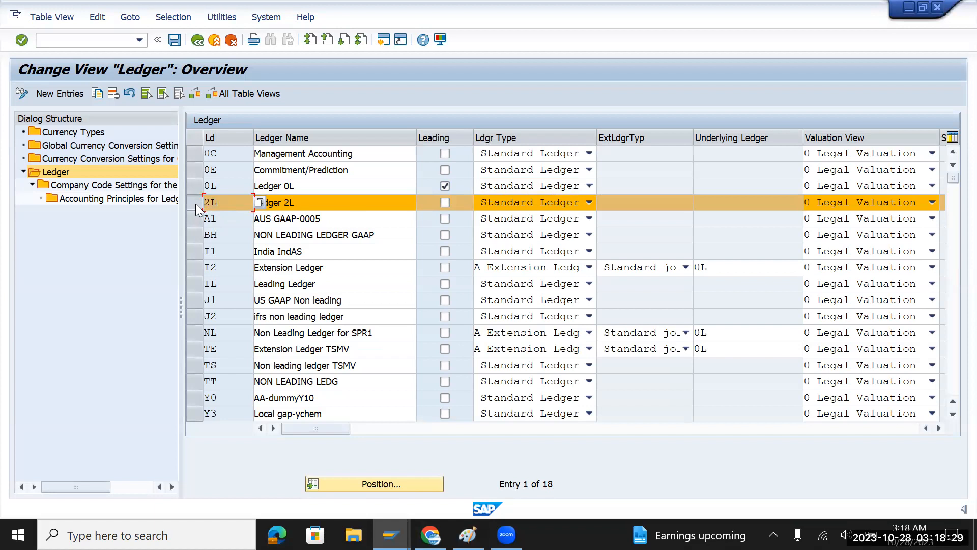
# Step: Switch to Paint, re-enter "2L" with a trailing space on the TMUS line, and make "Jan to Dec 2L" bold
pyautogui.hotkey('alt', 'Tab')
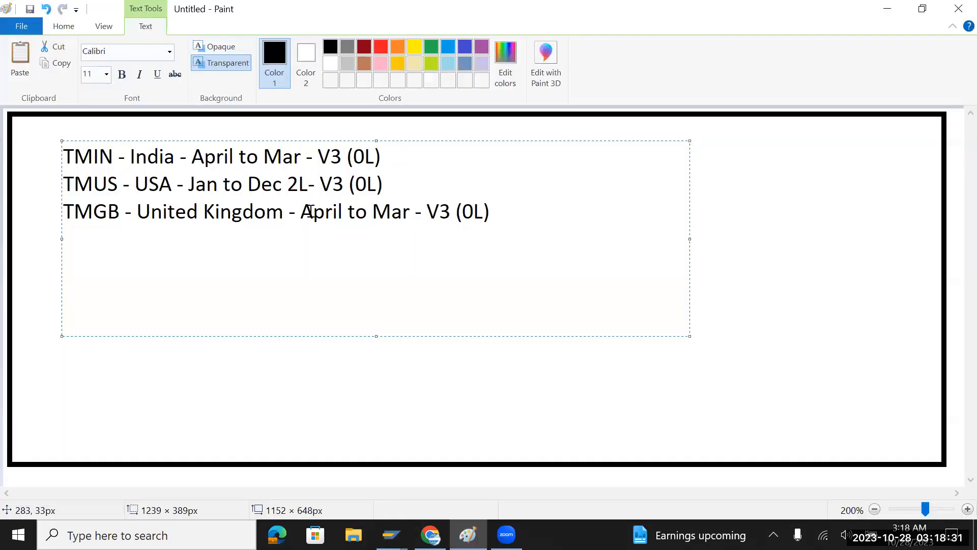
pyautogui.press('BackSpace')
pyautogui.press('BackSpace')
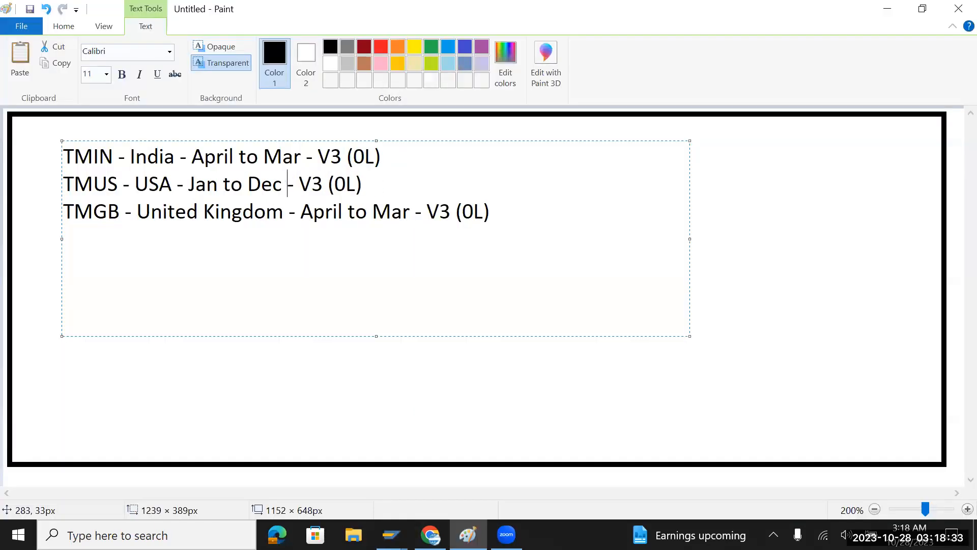
pyautogui.write('2L')
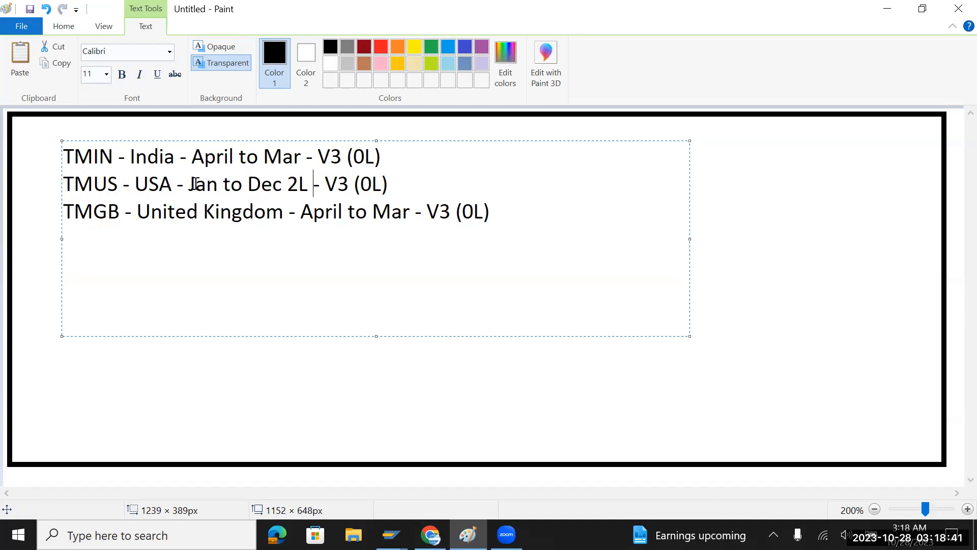
pyautogui.moveTo(190, 183); pyautogui.dragTo(307, 184)
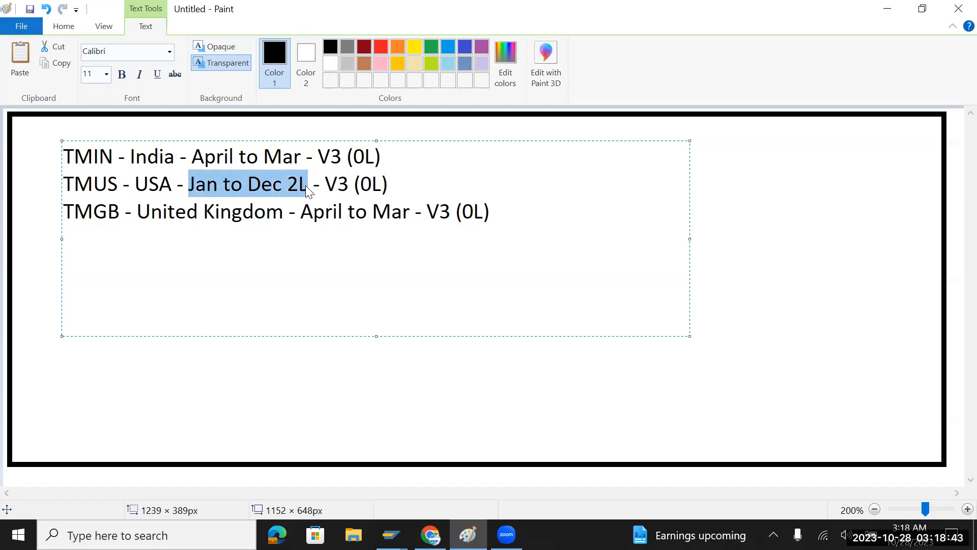
pyautogui.hotkey('ctrl', 'b')
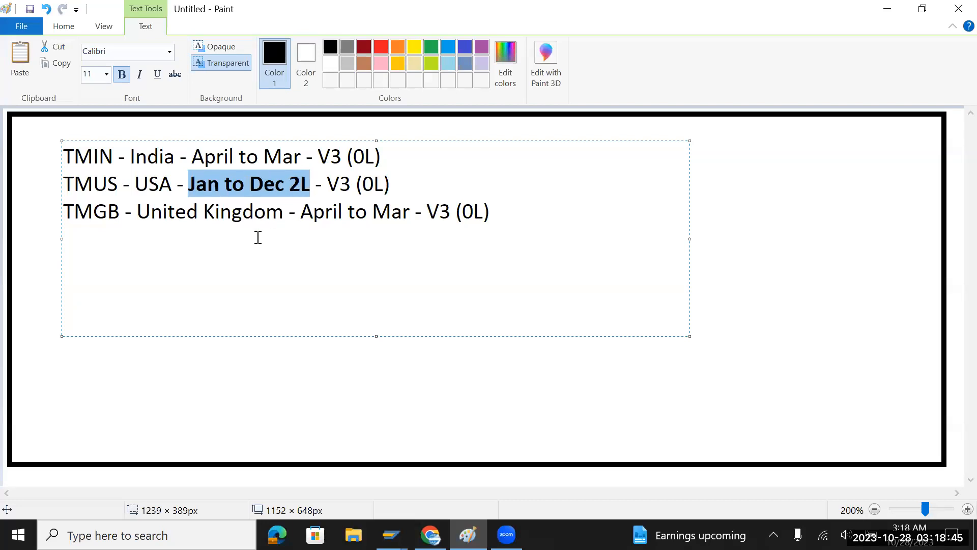
pyautogui.click(303, 188)
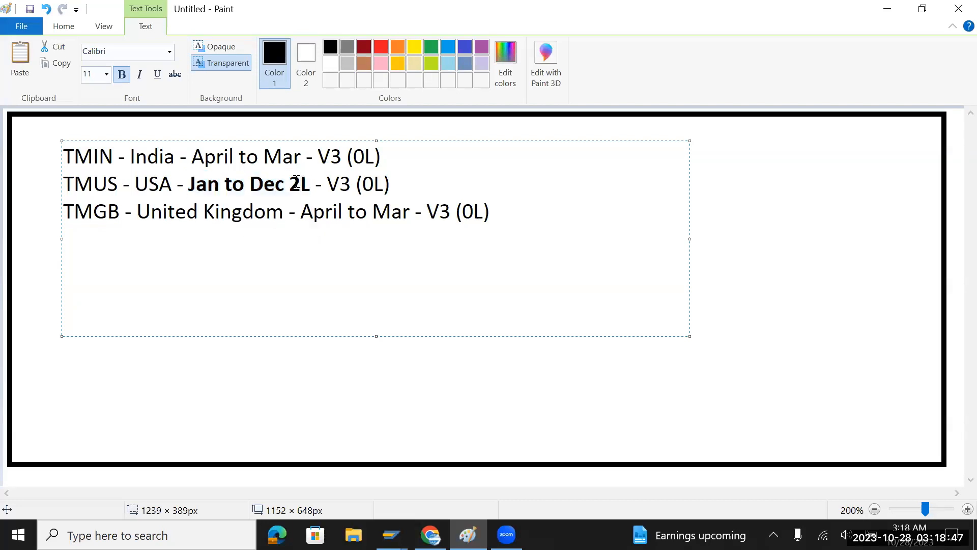
# Step: Copy "2L" from the TMUS line to after "April to Mar" on the TMGB line and make "April to Mar 2L" bold
pyautogui.moveTo(290, 182); pyautogui.dragTo(304, 181)
pyautogui.click(410, 212)
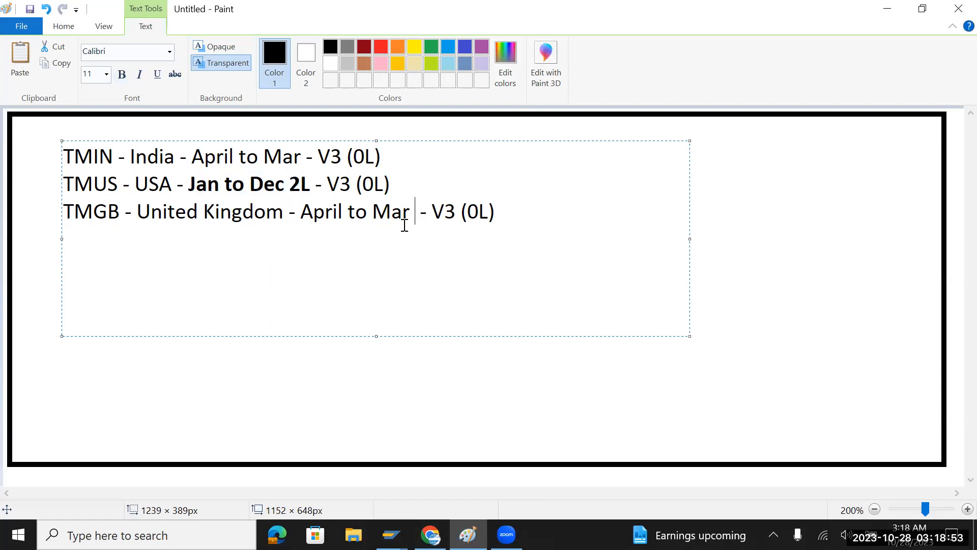
pyautogui.moveTo(289, 183); pyautogui.dragTo(307, 186)
pyautogui.hotkey('ctrl', 'c')
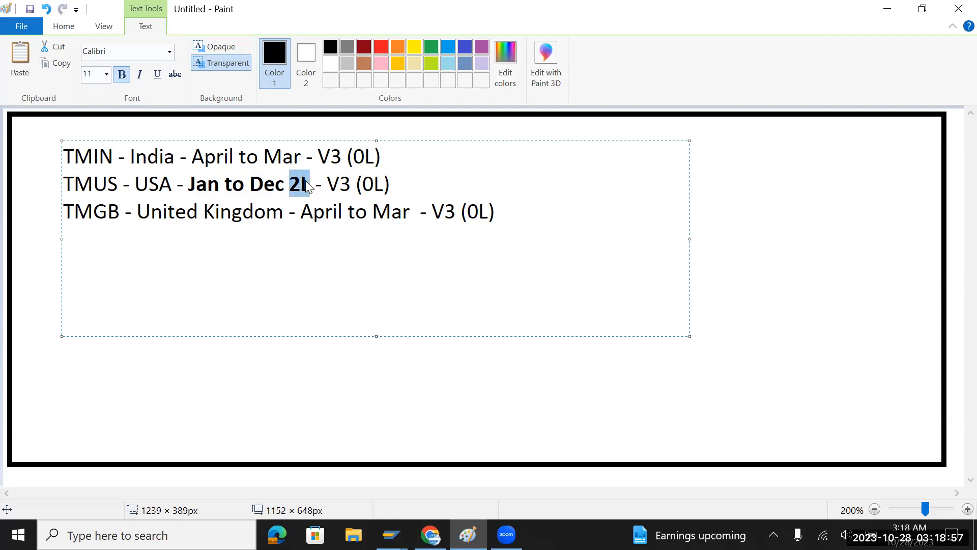
pyautogui.click(411, 212)
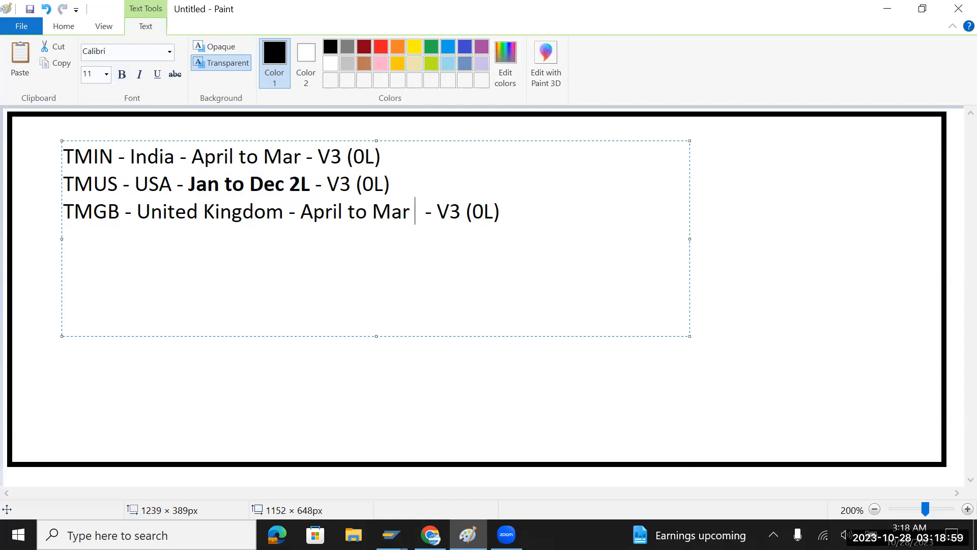
pyautogui.hotkey('ctrl', 'v')
pyautogui.moveTo(437, 211); pyautogui.dragTo(302, 215)
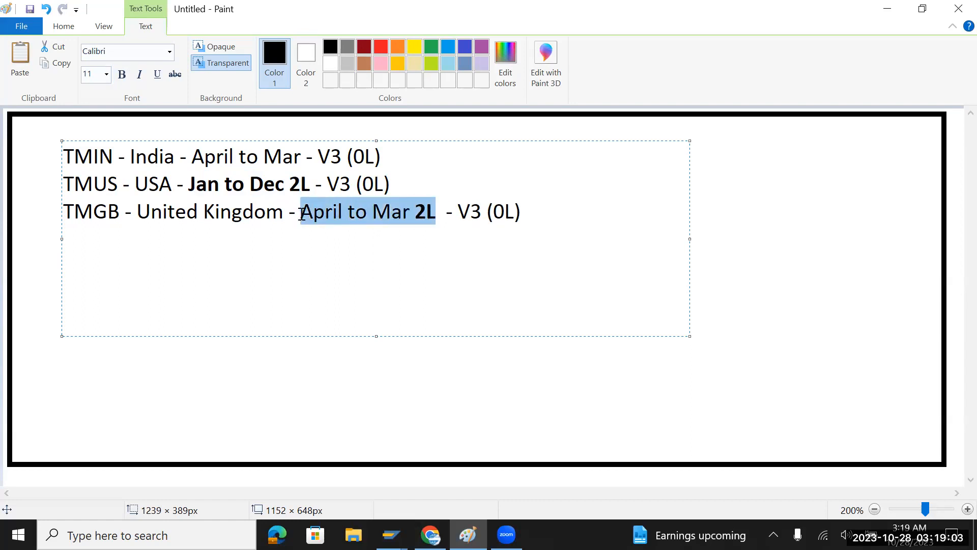
pyautogui.hotkey('ctrl', 'b')
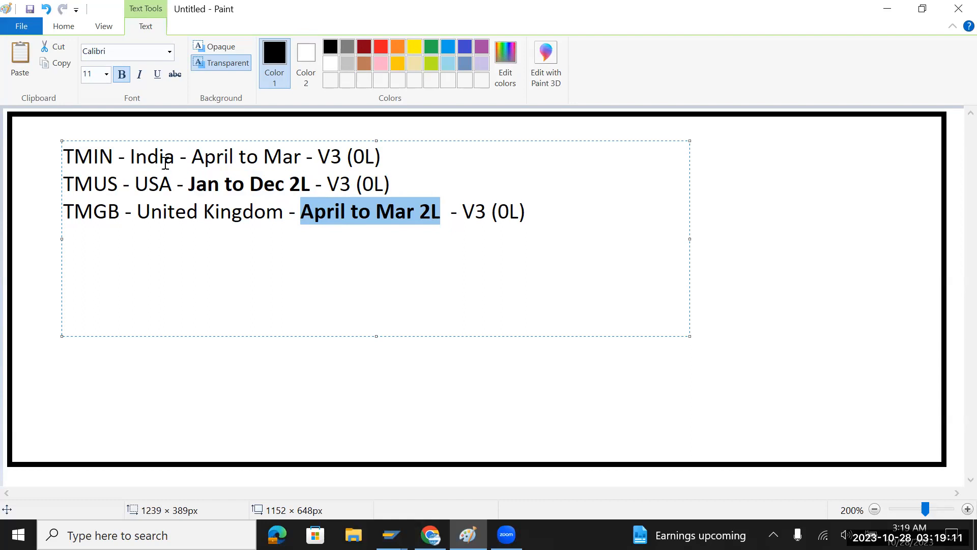
# Step: Append "- 10%" to the TMIN line, "- 5%" to the TMUS line and "- 7.5%" to the TMGB line
pyautogui.moveTo(131, 156); pyautogui.dragTo(185, 165)
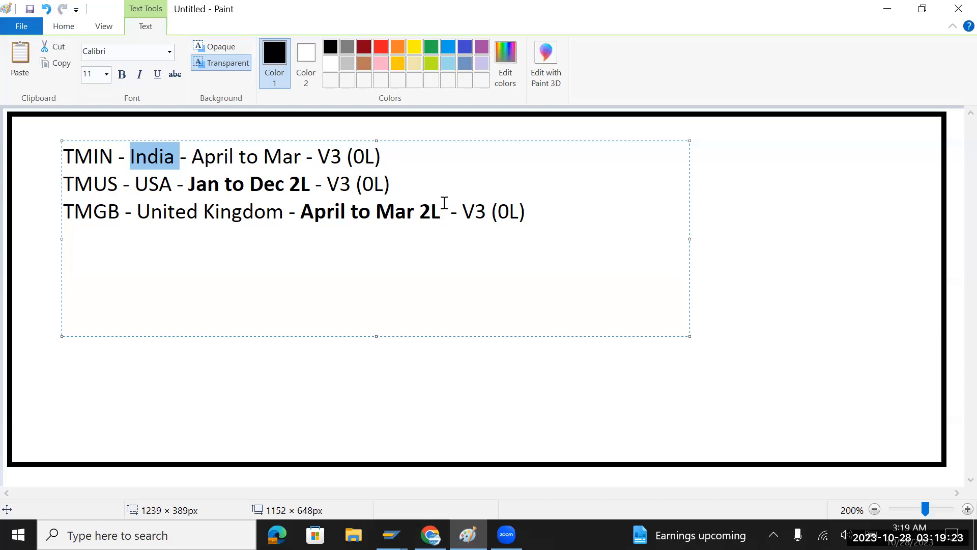
pyautogui.click(418, 160)
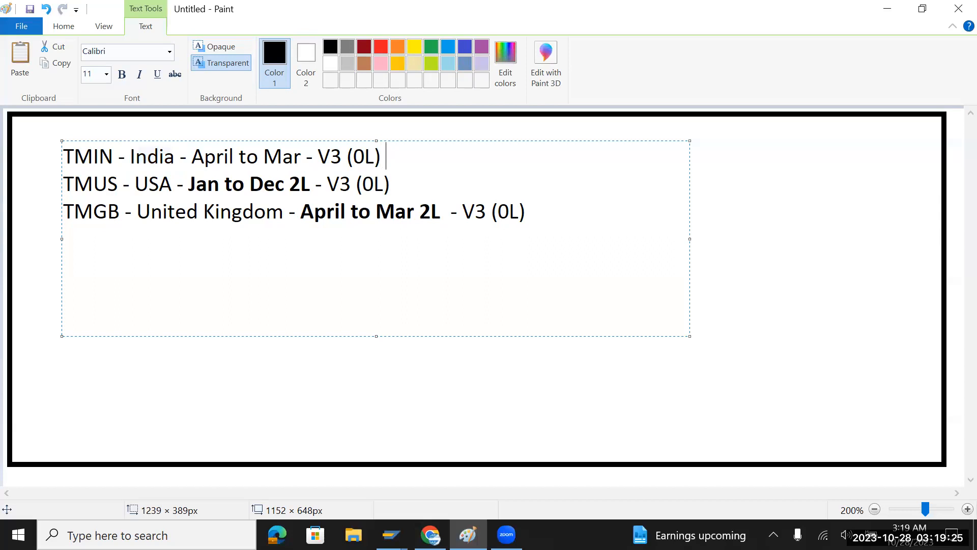
pyautogui.write('- 10%')
pyautogui.click(426, 181)
pyautogui.write('- 5%')
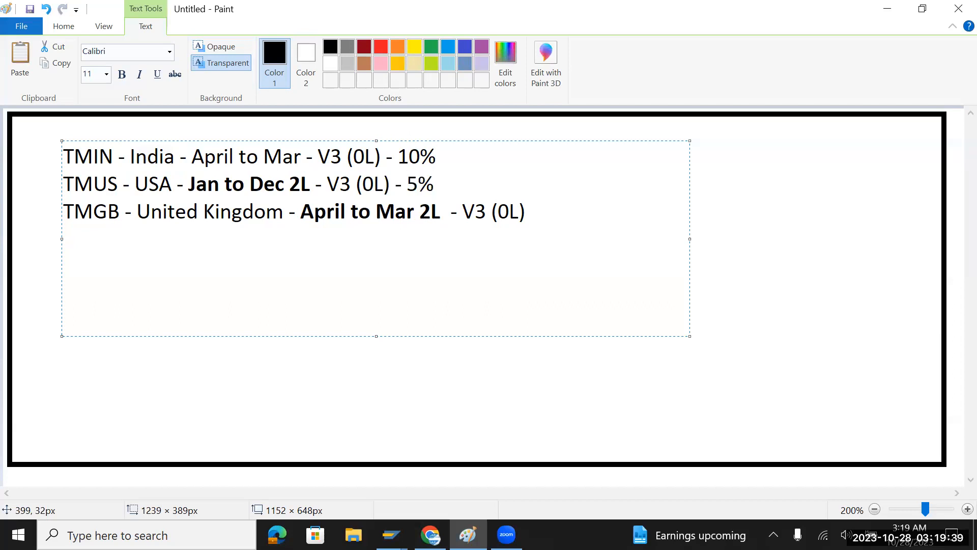
pyautogui.click(538, 209)
pyautogui.write('- 7.5%')
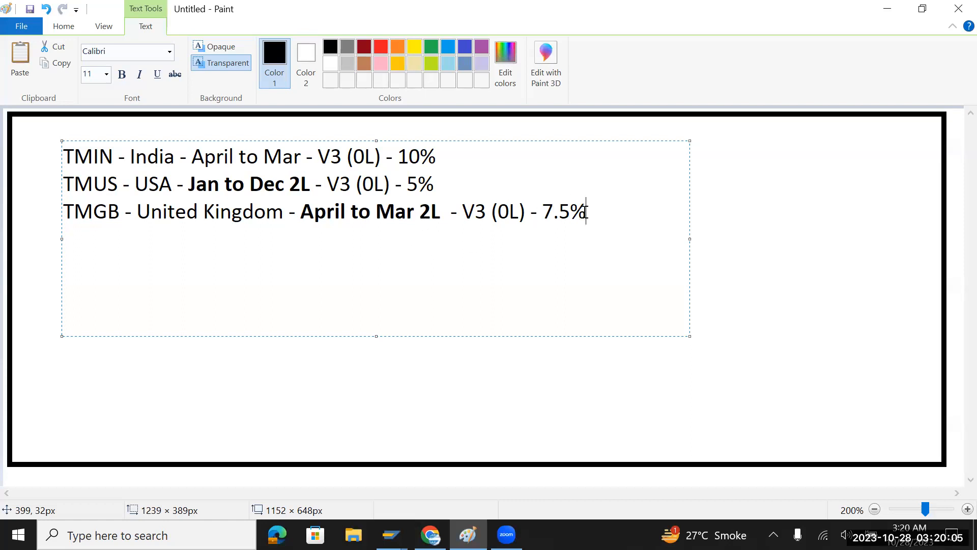
# Step: Append "- 10000" to the end of the TMIN, TMUS and TMGB lines
pyautogui.moveTo(604, 206); pyautogui.dragTo(425, 183)
pyautogui.click(448, 157)
pyautogui.write('- 10000')
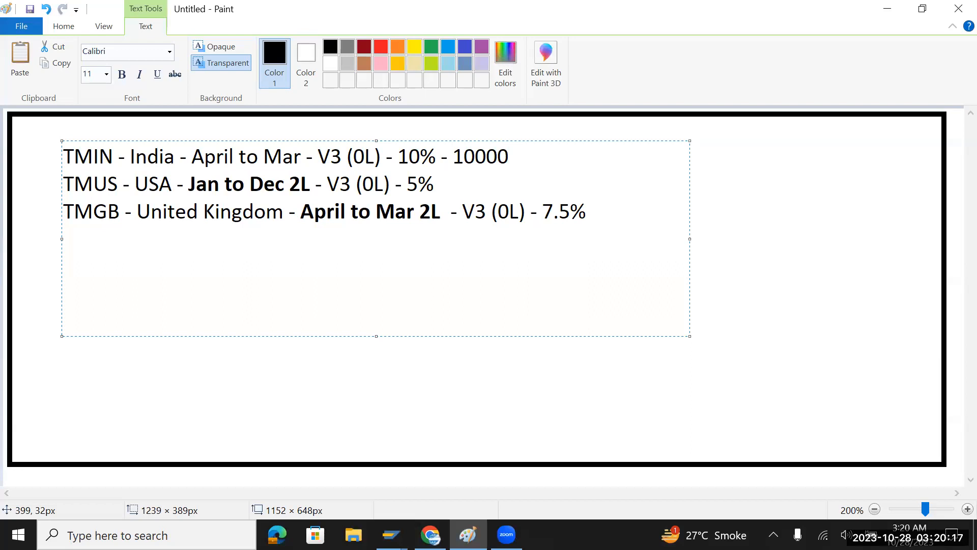
pyautogui.click(487, 174)
pyautogui.write('-')
pyautogui.write(' 1000')
pyautogui.write('0')
pyautogui.click(617, 209)
pyautogui.write('- 10000')
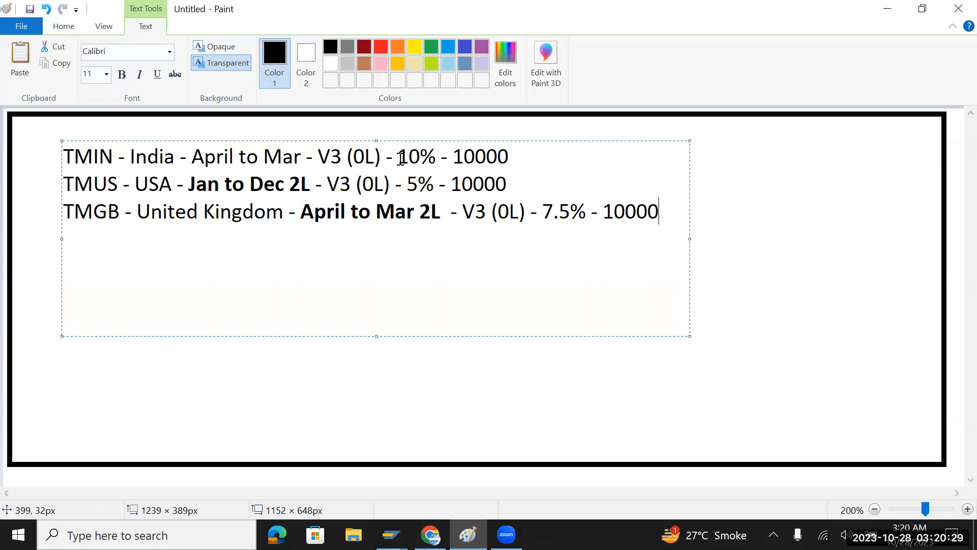
# Step: Review the percentages on the three company code lines and the fiscal year and ledger noted for TMUS
pyautogui.moveTo(400, 158); pyautogui.dragTo(432, 155)
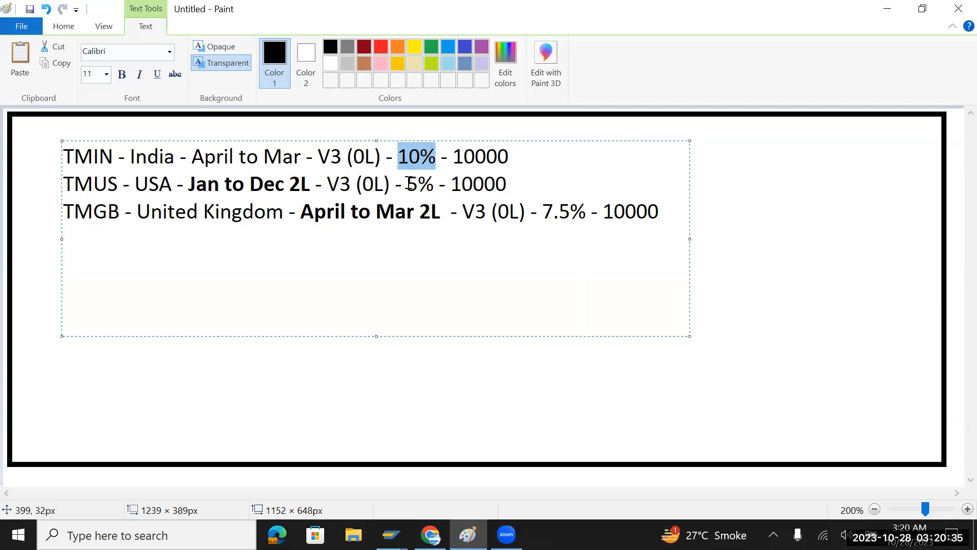
pyautogui.moveTo(407, 183); pyautogui.dragTo(432, 183)
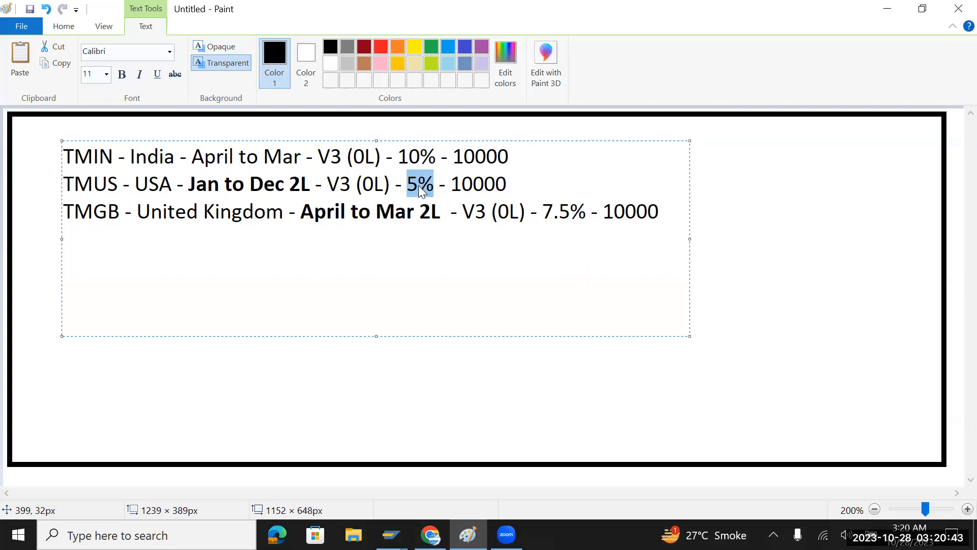
pyautogui.moveTo(544, 211); pyautogui.dragTo(586, 213)
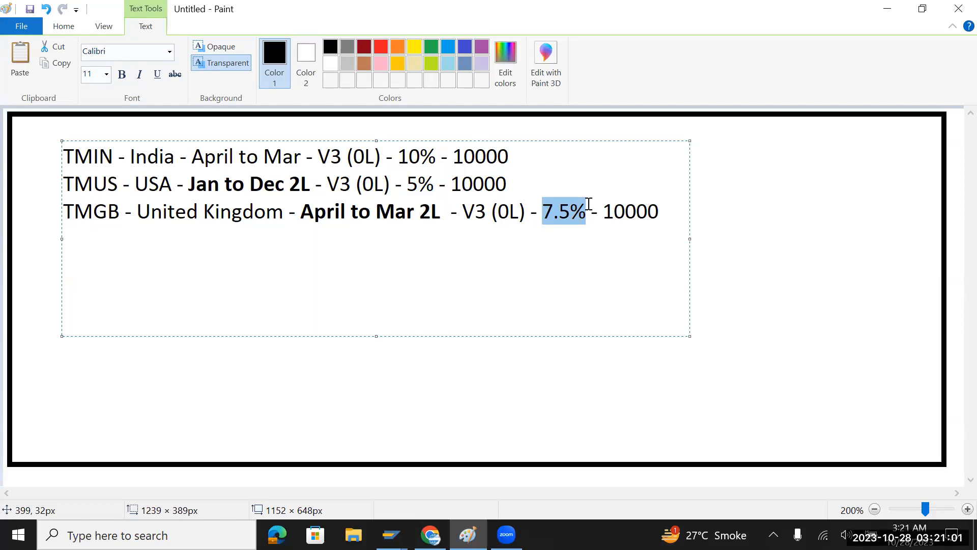
pyautogui.click(308, 184)
pyautogui.doubleClick(308, 184)
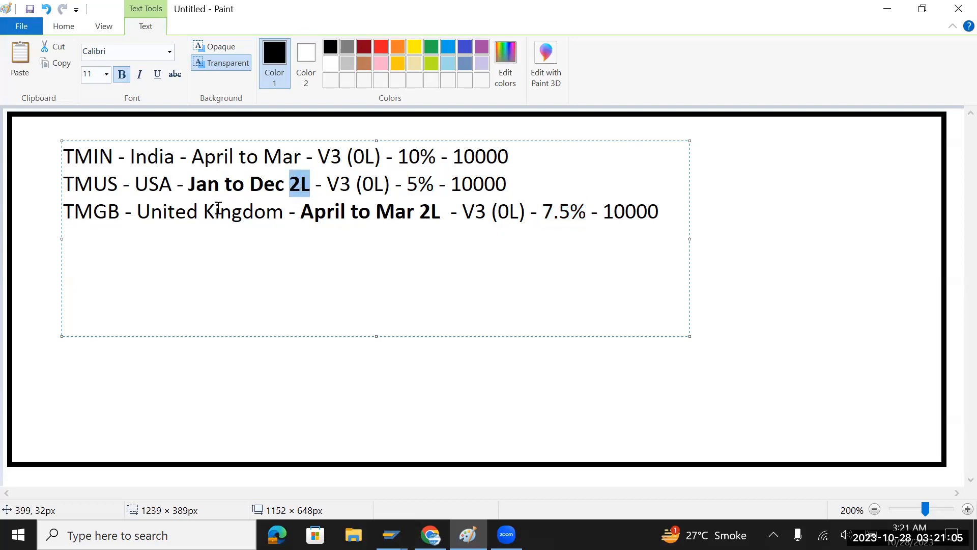
pyautogui.moveTo(189, 184); pyautogui.dragTo(285, 186)
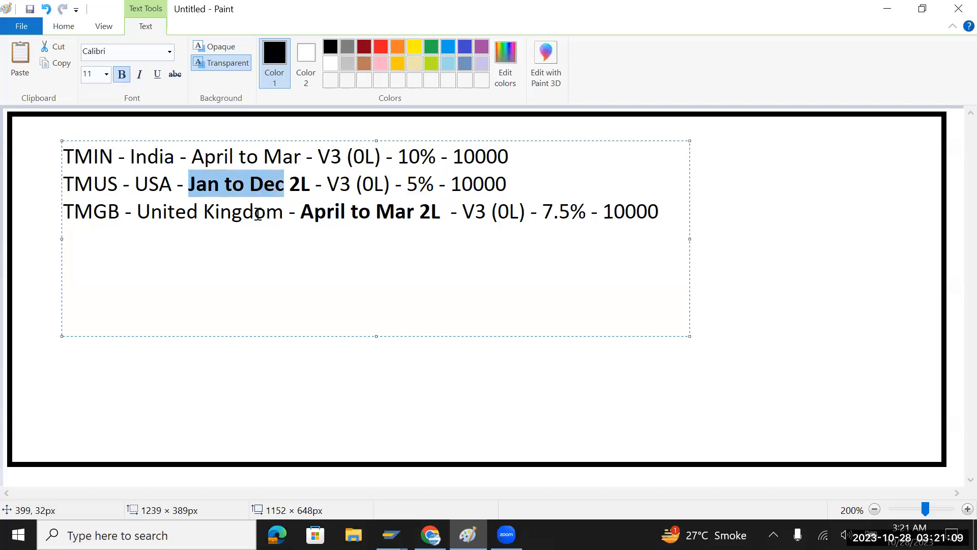
pyautogui.hotkey('alt', 'Tab')
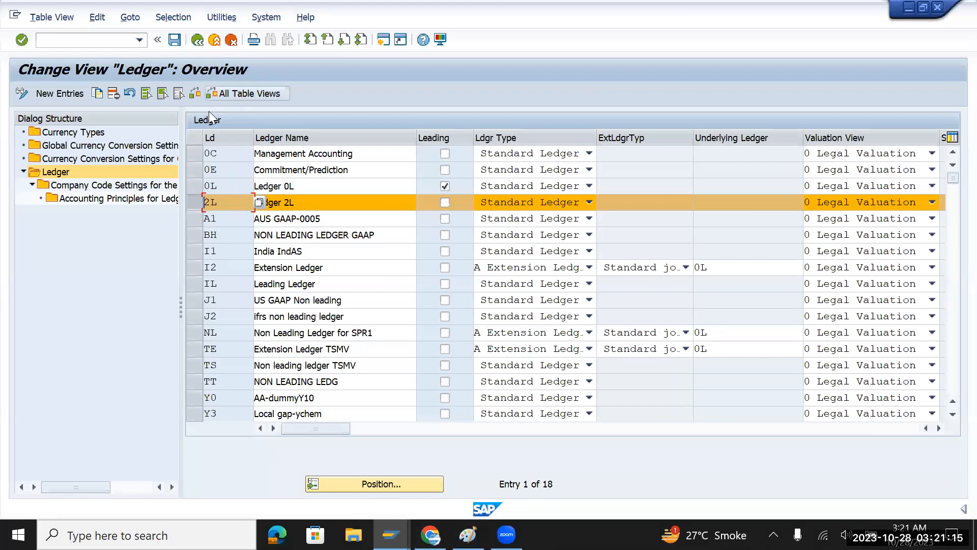
pyautogui.hotkey('alt', 'Tab')
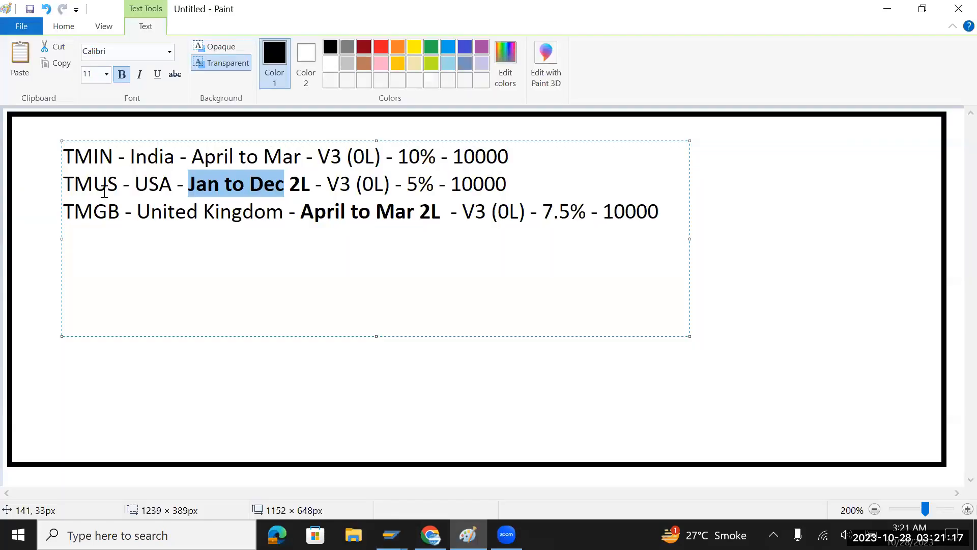
pyautogui.moveTo(65, 184); pyautogui.dragTo(209, 183)
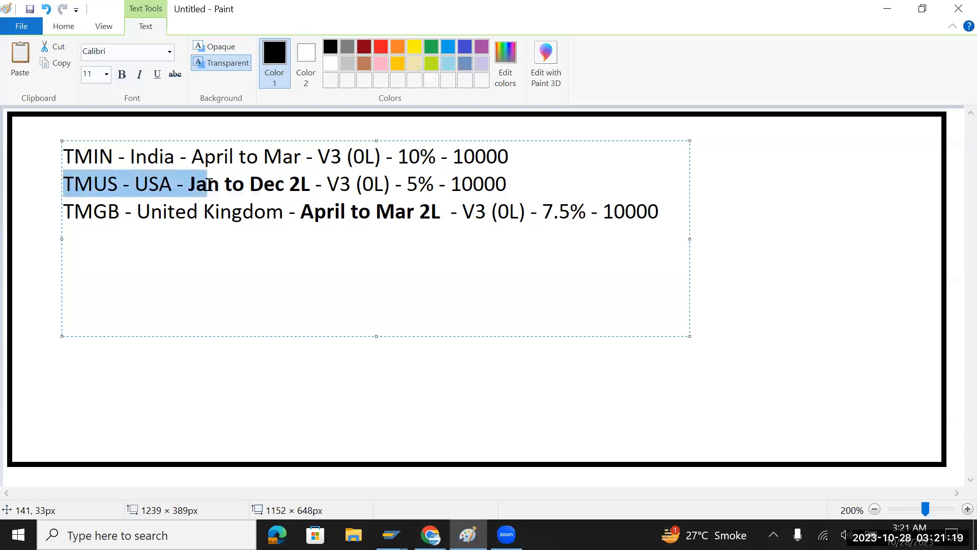
# Step: Switch back to SAP, leave the ledger overview and collapse the Ledger node in the implementation guide
pyautogui.hotkey('alt', 'Tab')
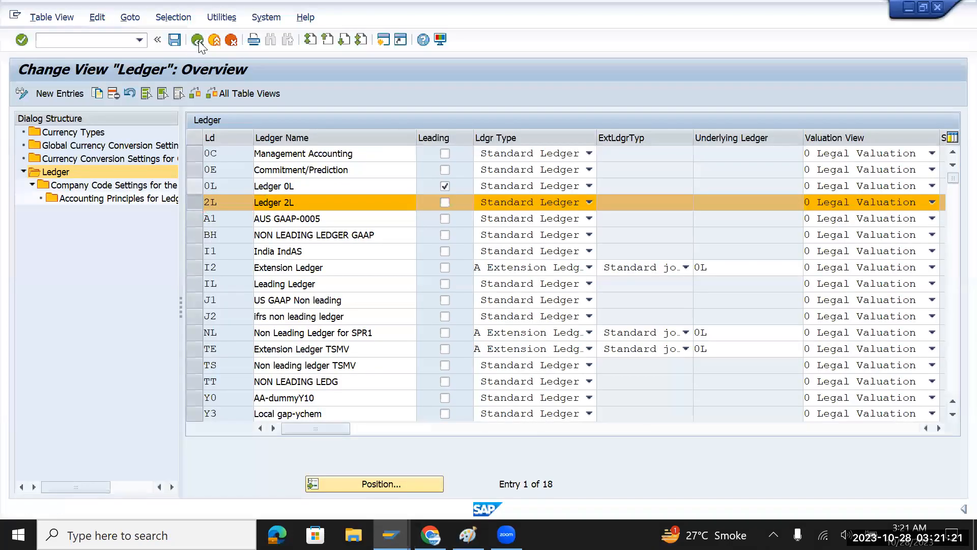
pyautogui.click(197, 40)
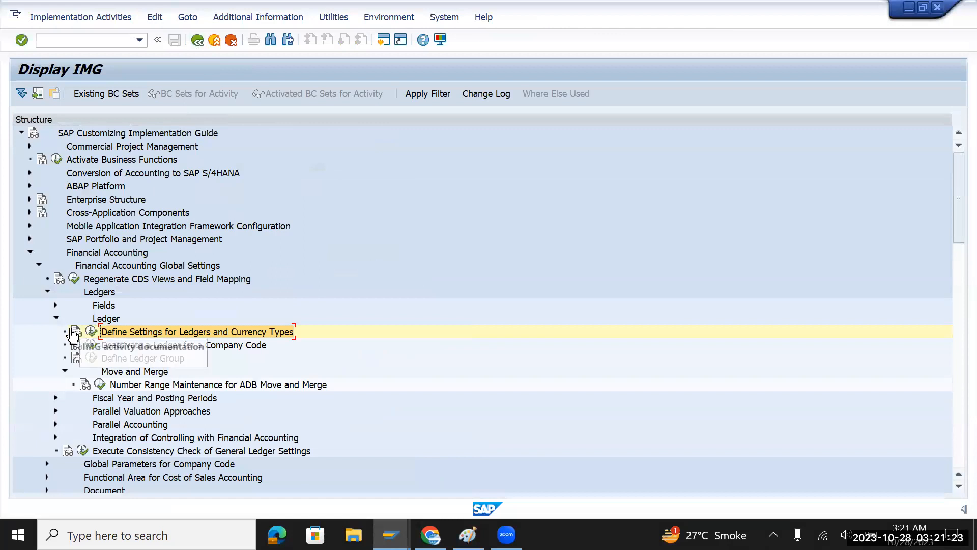
pyautogui.click(55, 318)
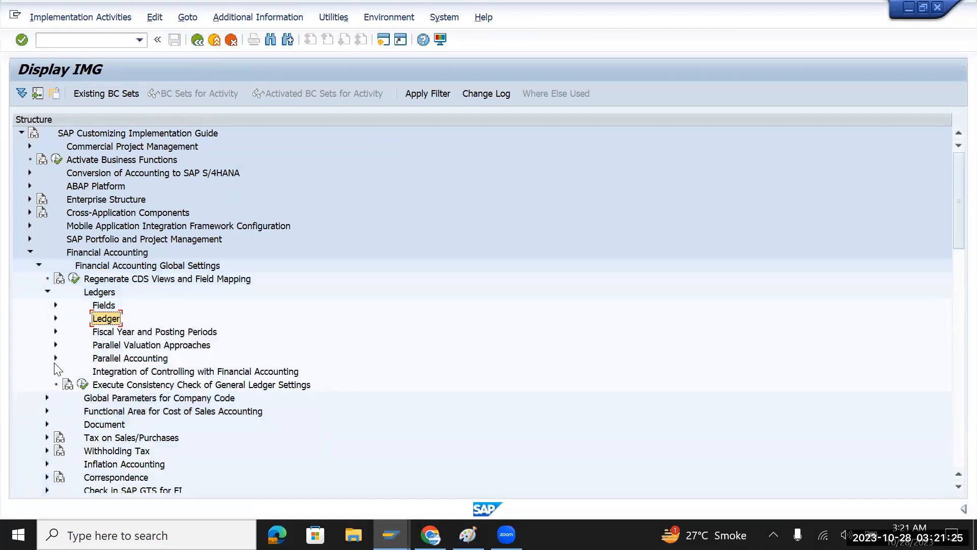
# Step: Open the Define Variants for Open Posting Periods activity under Fiscal Year and Posting Periods in the implementation guide
pyautogui.click(149, 333)
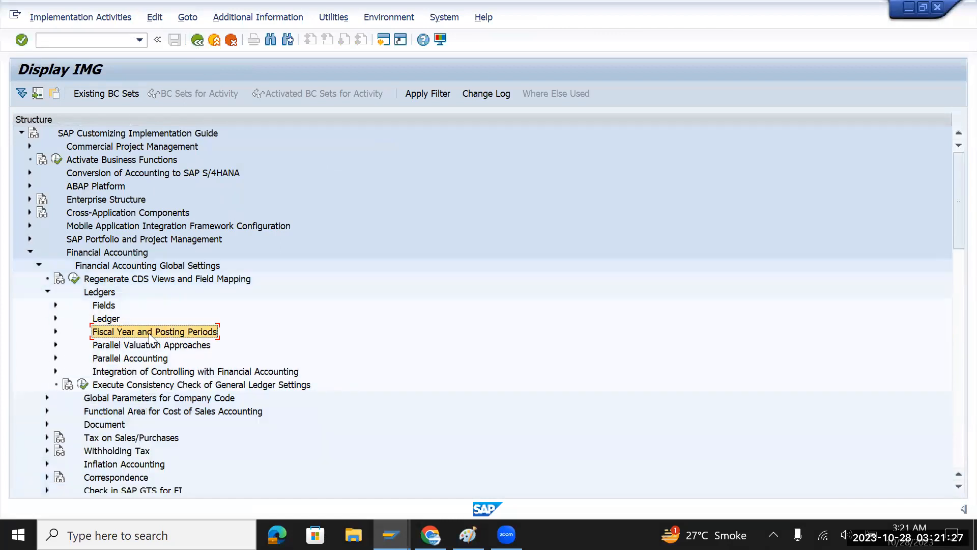
pyautogui.click(56, 331)
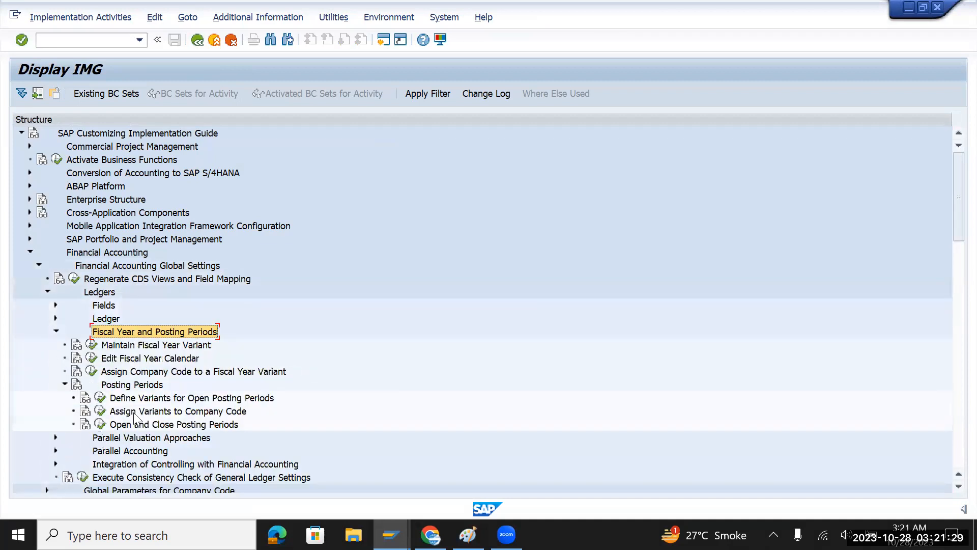
pyautogui.click(183, 398)
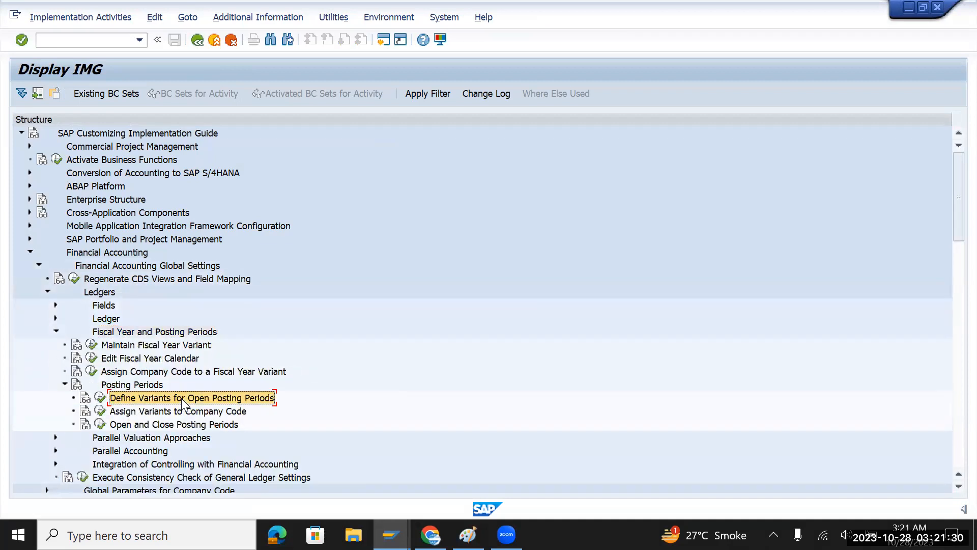
pyautogui.click(100, 399)
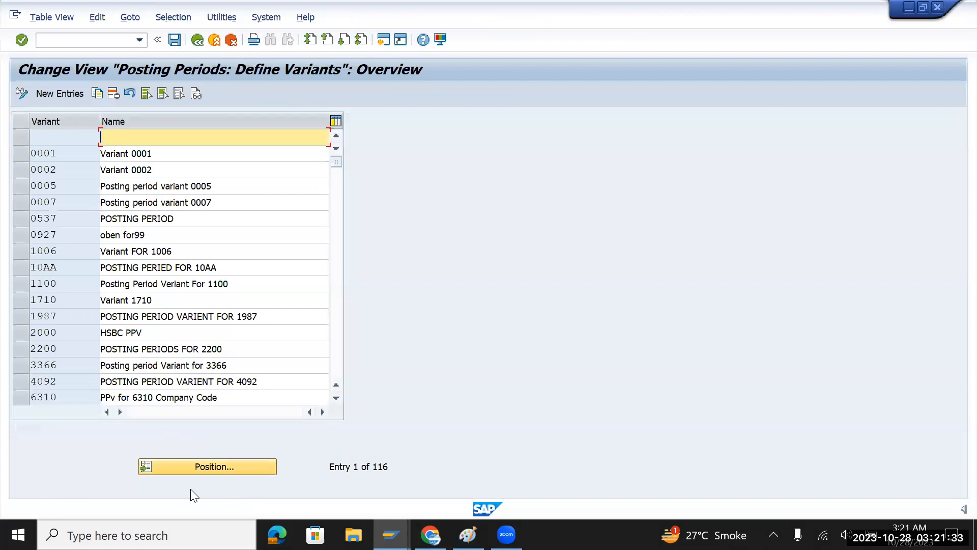
# Step: Delete the blank entry in the first row of the posting period variants list
pyautogui.click(215, 468)
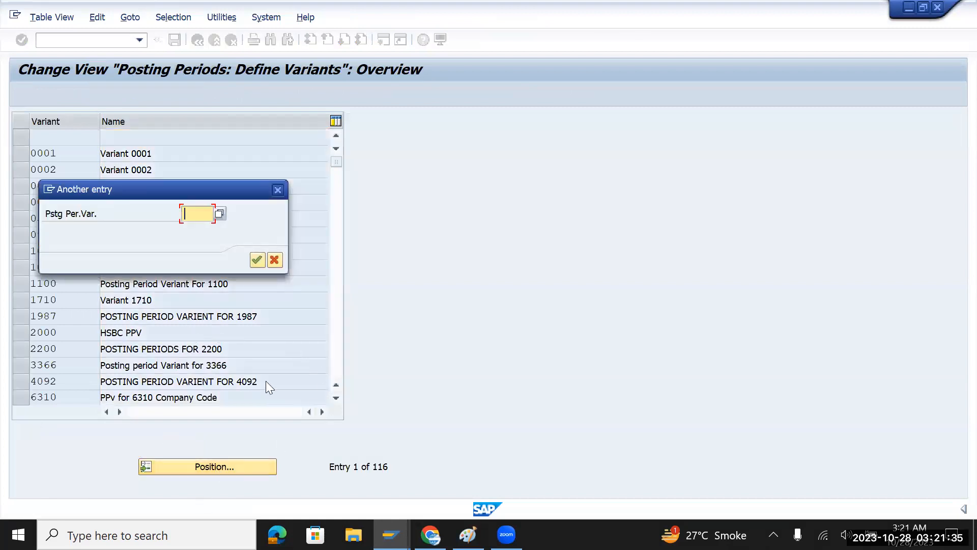
pyautogui.click(276, 189)
pyautogui.click(23, 137)
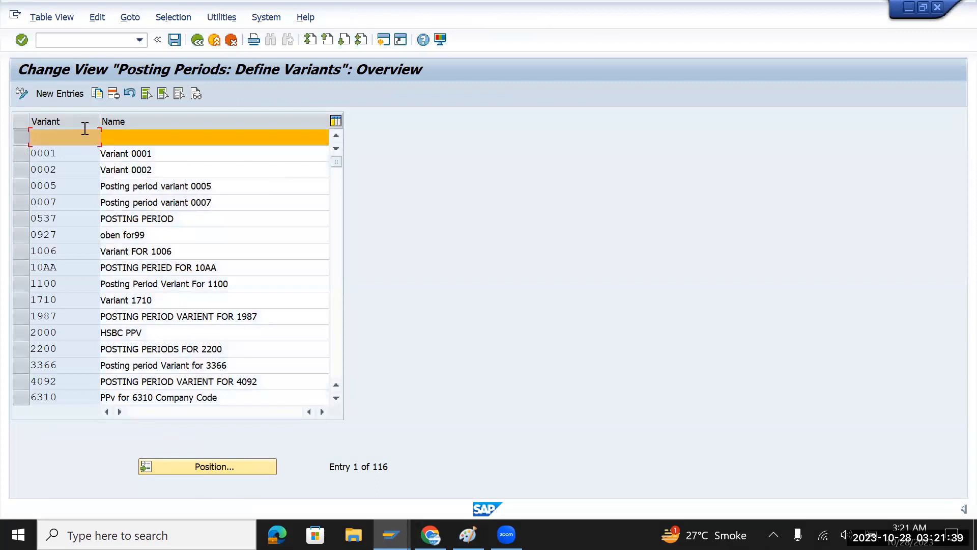
pyautogui.click(117, 98)
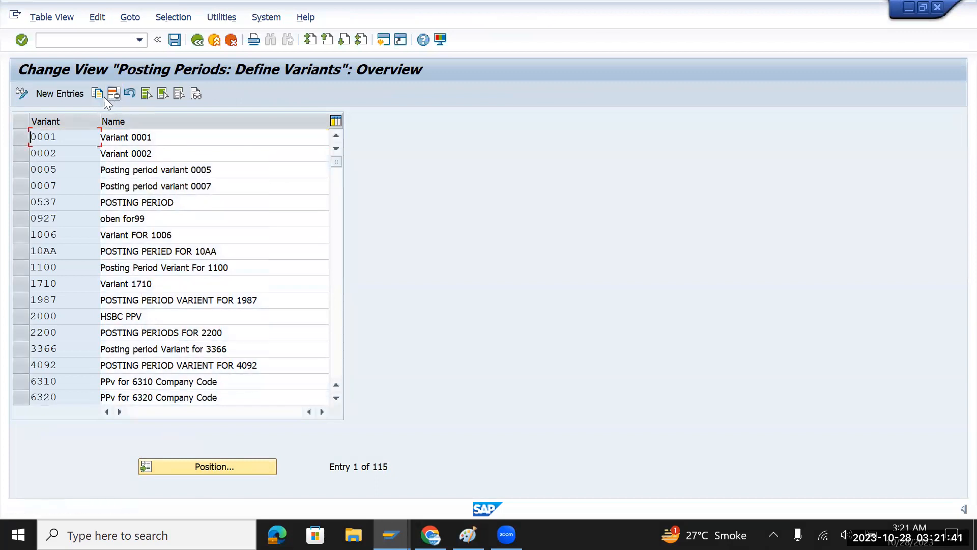
# Step: Add a new posting period variant TMUS with the suggested name TATA Motors India PV
pyautogui.click(64, 93)
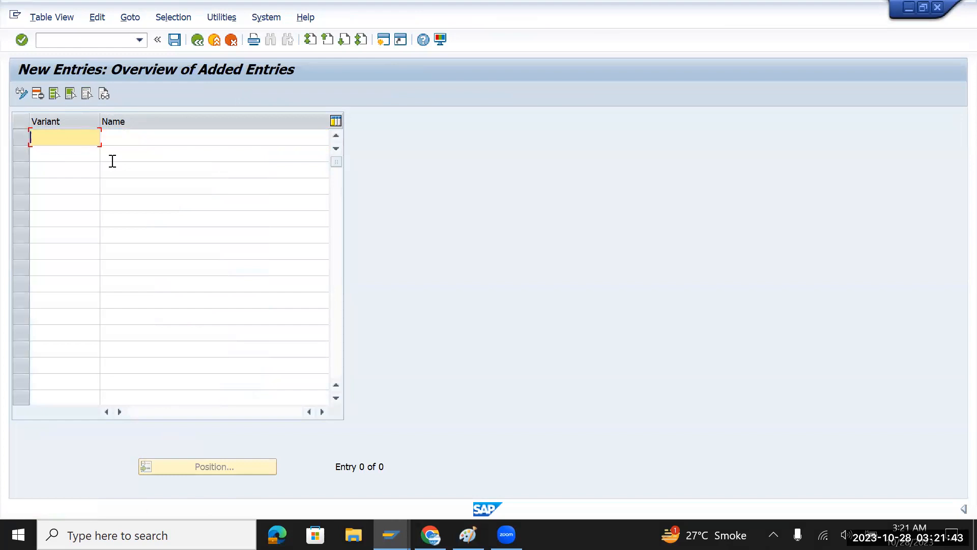
pyautogui.write('TMUS')
pyautogui.press('Tab')
pyautogui.write('T')
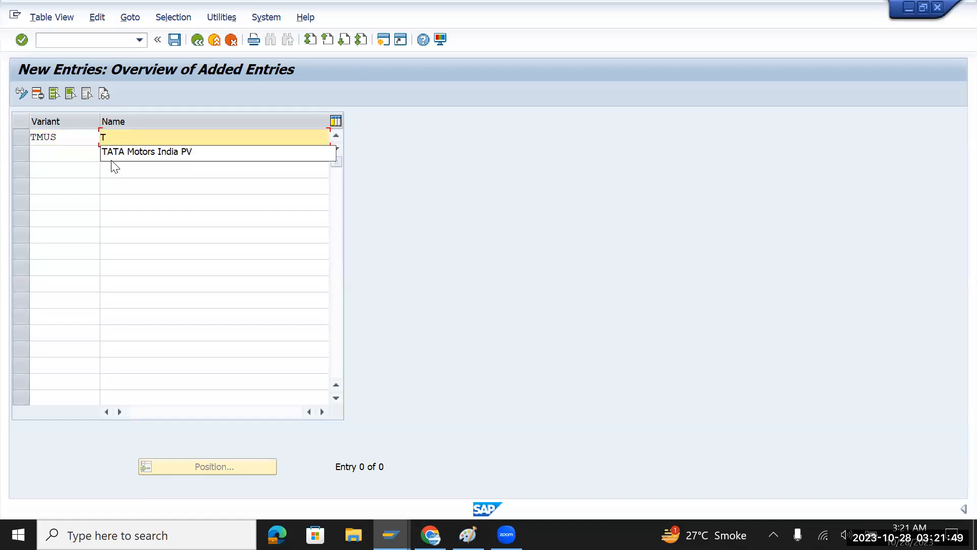
pyautogui.click(137, 154)
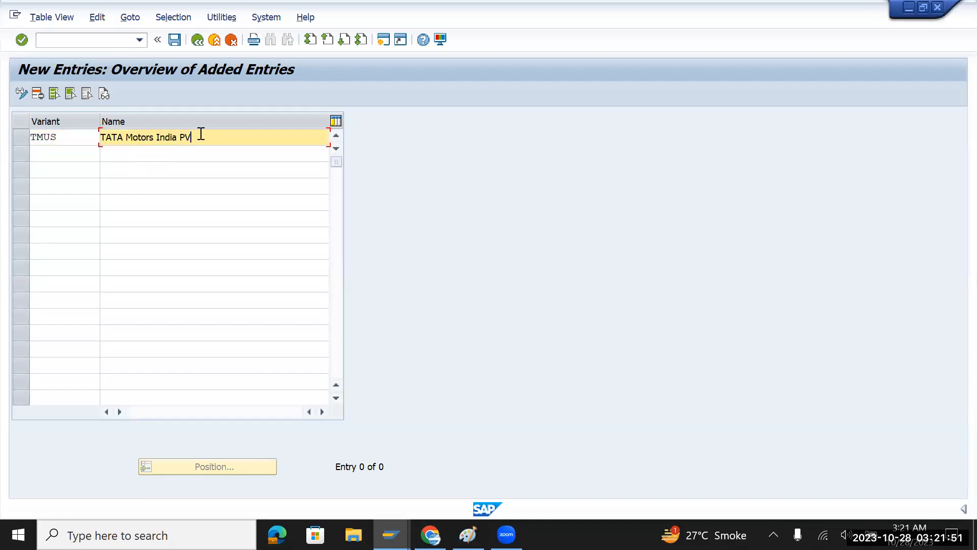
# Step: Change the TMUS variant's name to "TATA Motors USA PV N-2L" and save the new entry
pyautogui.press('Left')
pyautogui.press('Left')
pyautogui.press('Left')
pyautogui.press('Left')
pyautogui.press('Left')
pyautogui.write('USA ')
pyautogui.write('PV')
pyautogui.write(' N')
pyautogui.write('@L')
pyautogui.press('BackSpace')
pyautogui.write('2L')
pyautogui.press('BackSpace')
pyautogui.press('BackSpace')
pyautogui.write('-')
pyautogui.press('BackSpace')
pyautogui.write('@')
pyautogui.press('BackSpace')
pyautogui.write('2')
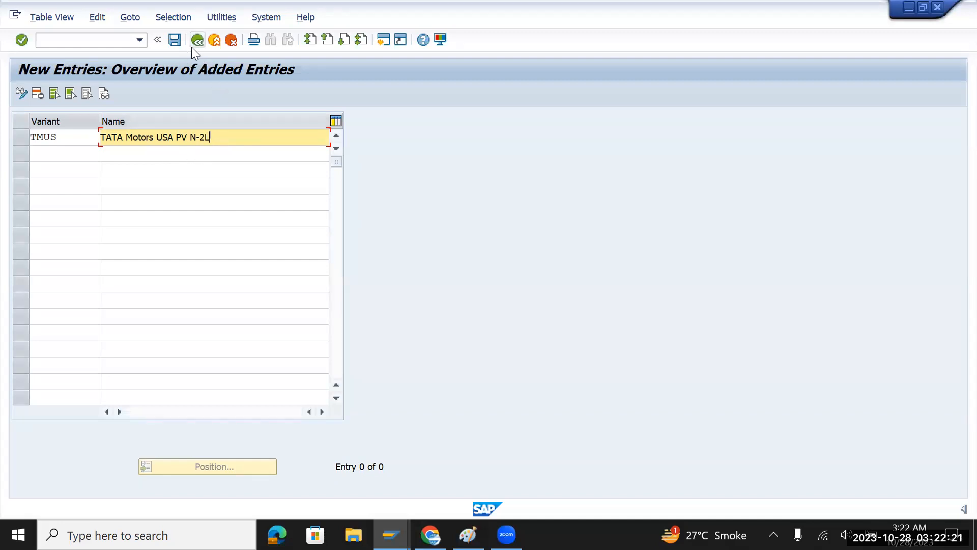
pyautogui.click(175, 39)
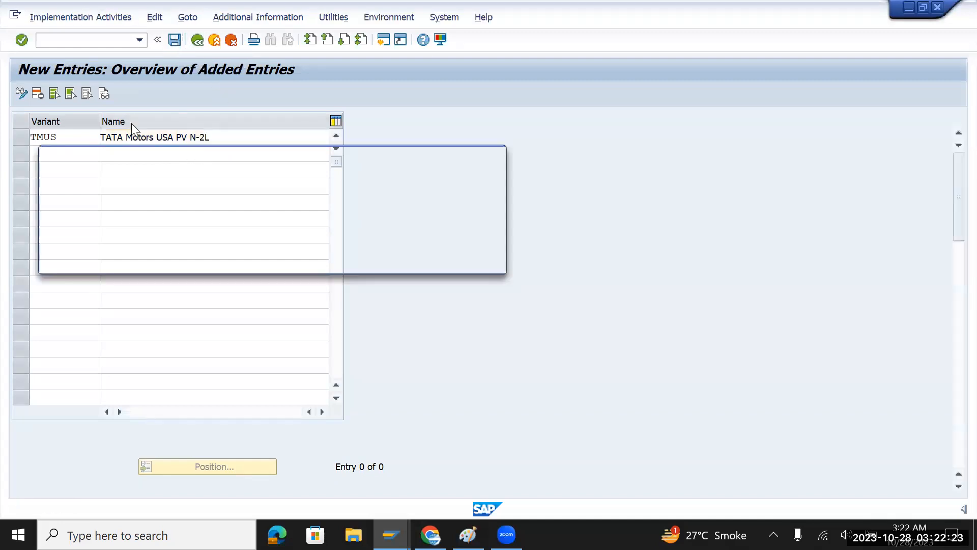
pyautogui.click(319, 260)
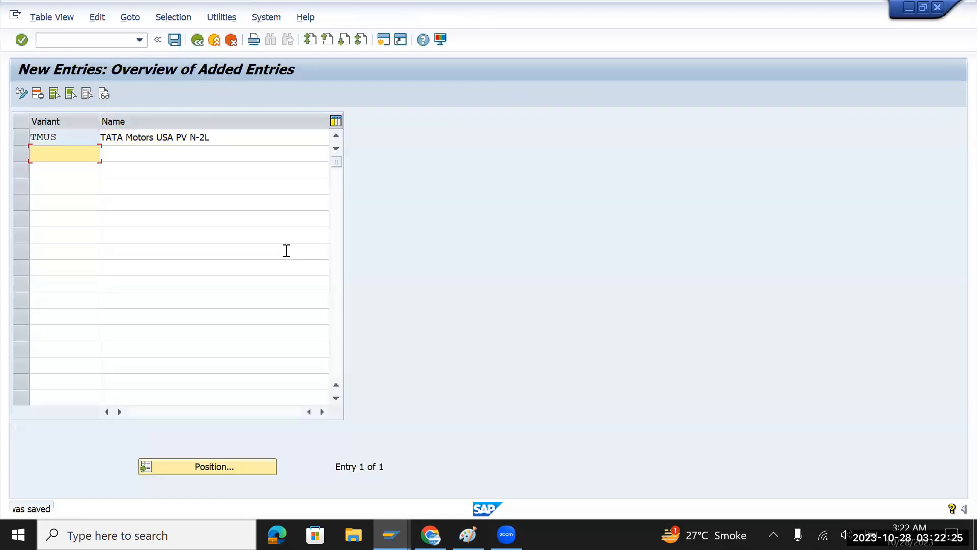
# Step: Copy the variant code TMUS and return to the implementation guide
pyautogui.moveTo(66, 135); pyautogui.dragTo(31, 137)
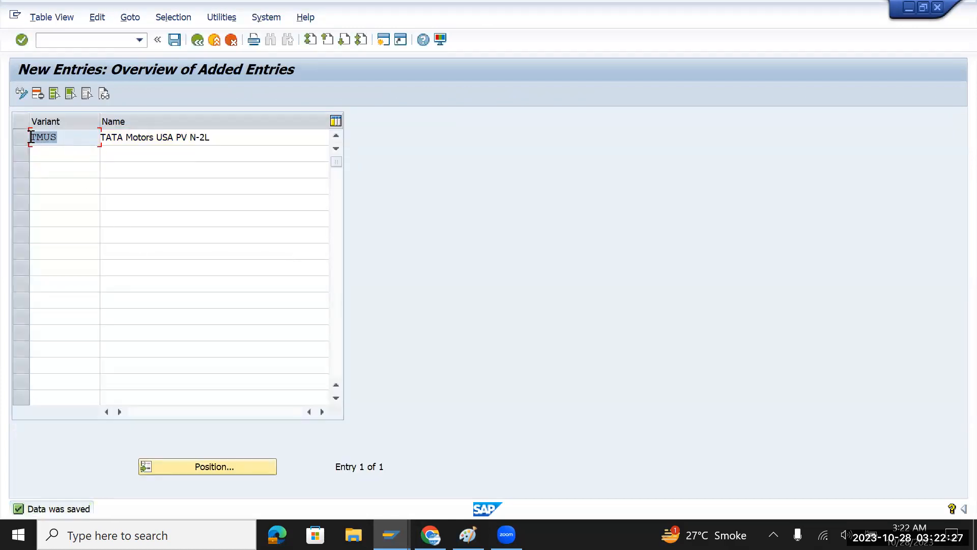
pyautogui.hotkey('ctrl', 'c')
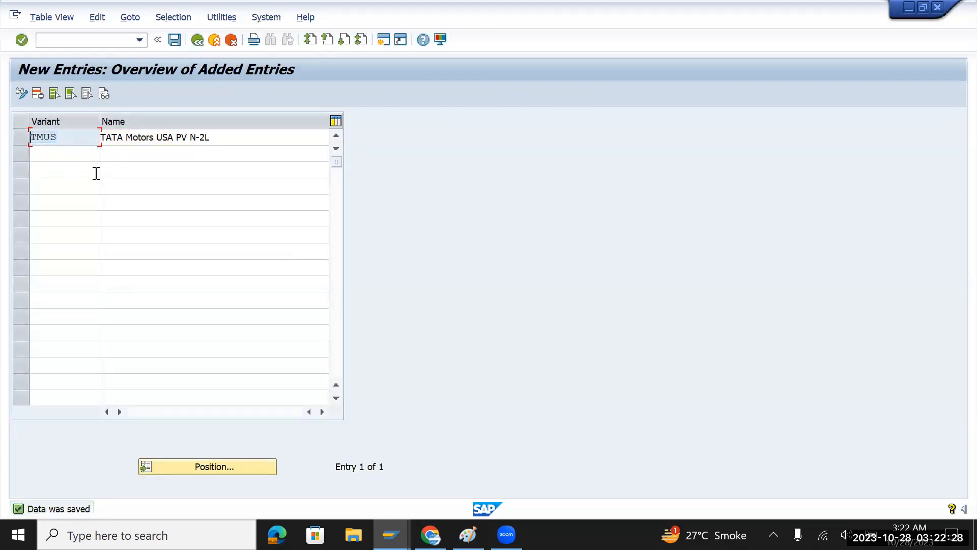
pyautogui.click(197, 40)
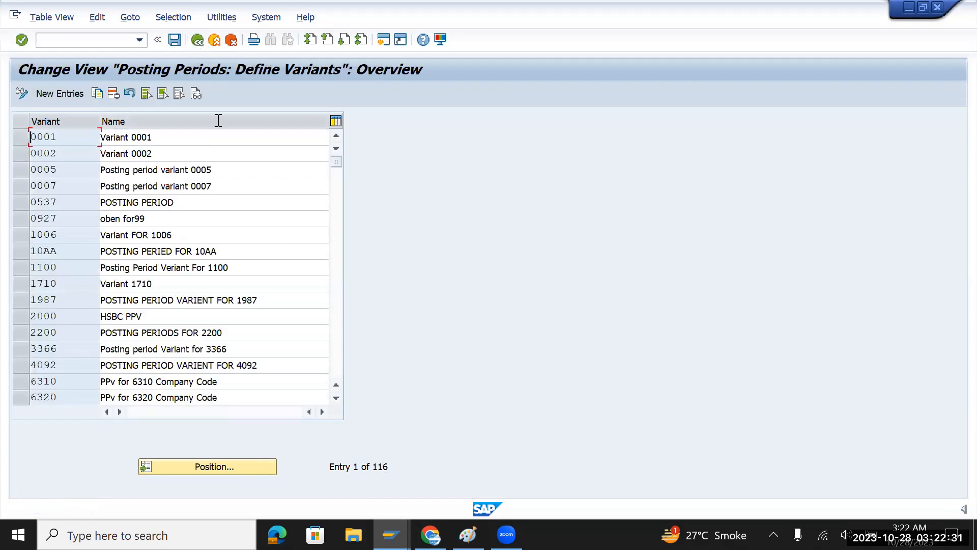
pyautogui.click(198, 39)
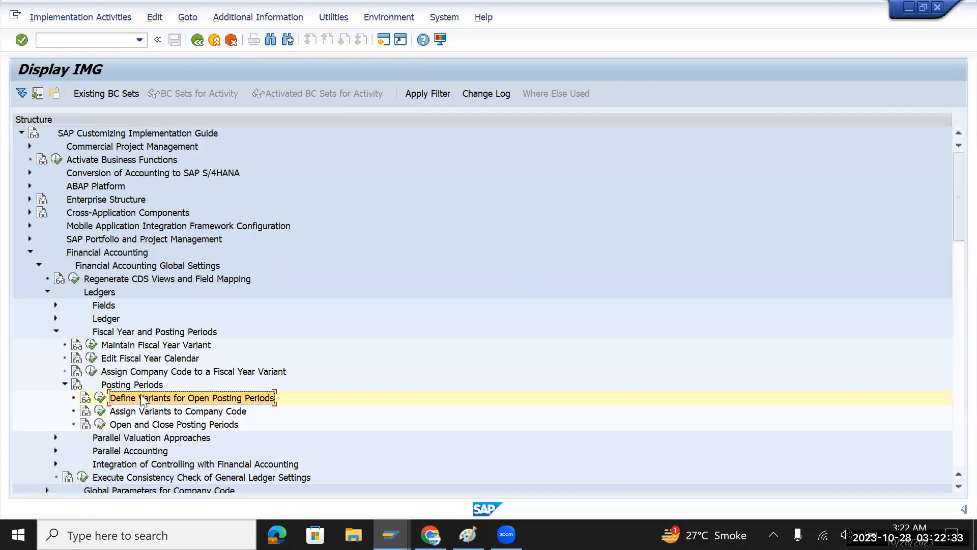
# Step: Open the Assign Variants to Company Code activity and bring up the prompt for jumping to a company code
pyautogui.click(110, 411)
pyautogui.click(101, 411)
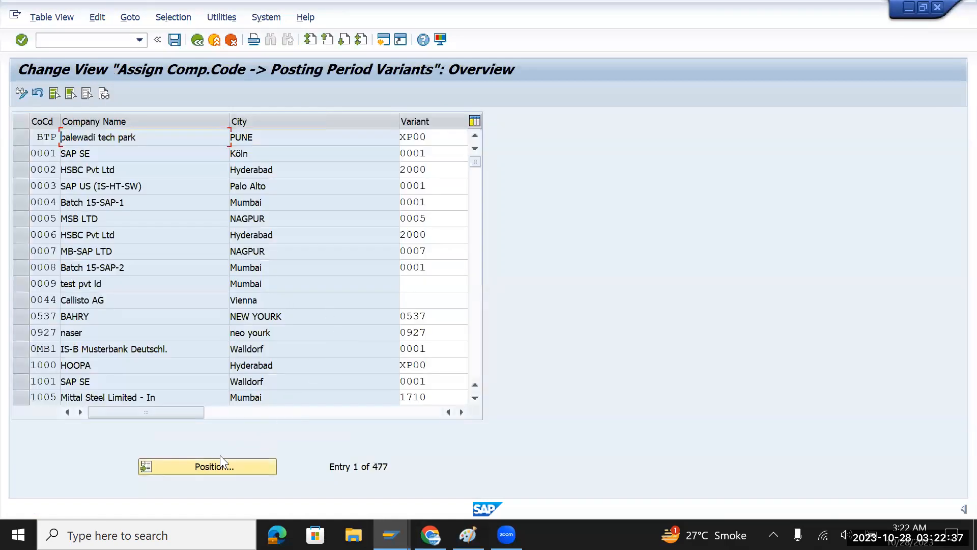
pyautogui.click(201, 468)
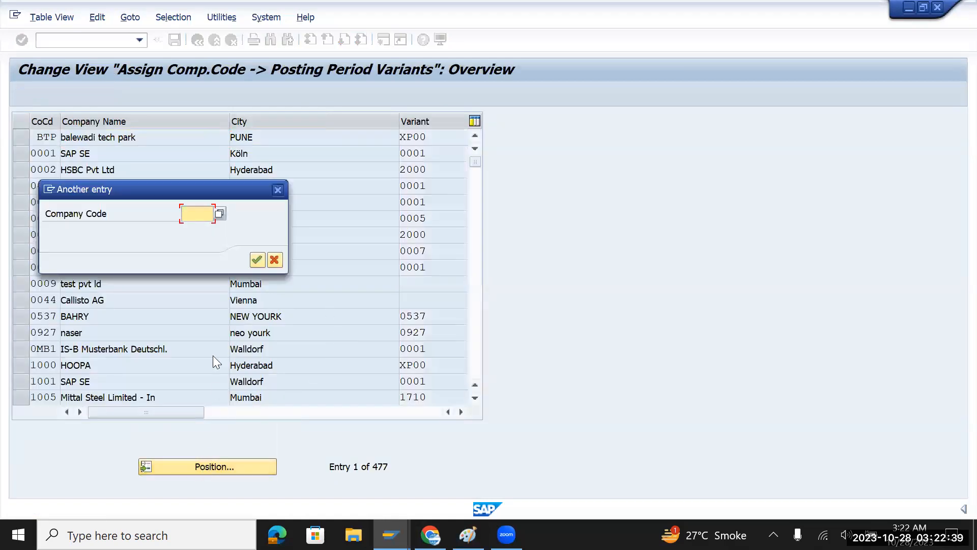
# Step: Locate company code TMUS in the posting period variant assignments, check its variant, save the view and return to the IMG
pyautogui.write('TMUS')
pyautogui.press('Return')
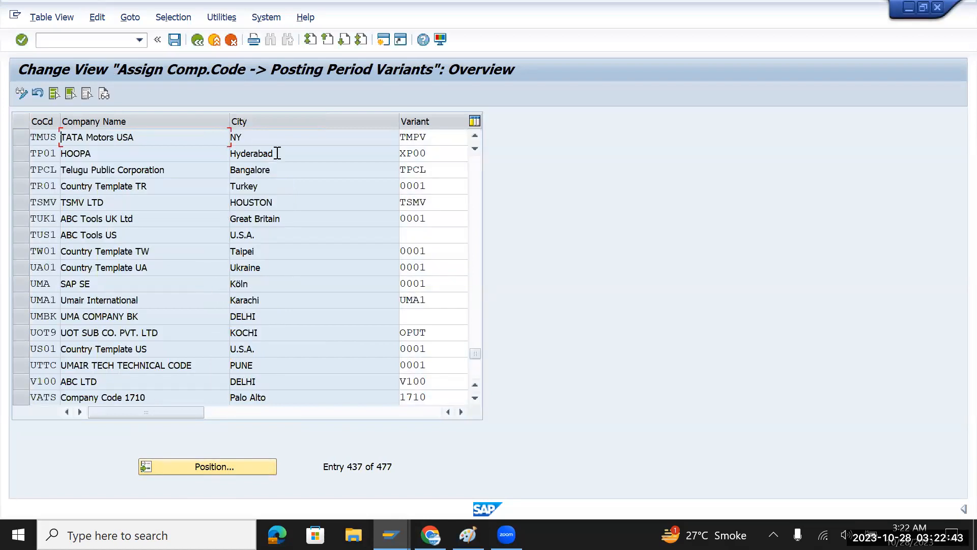
pyautogui.click(422, 135)
pyautogui.moveTo(422, 135); pyautogui.dragTo(365, 135)
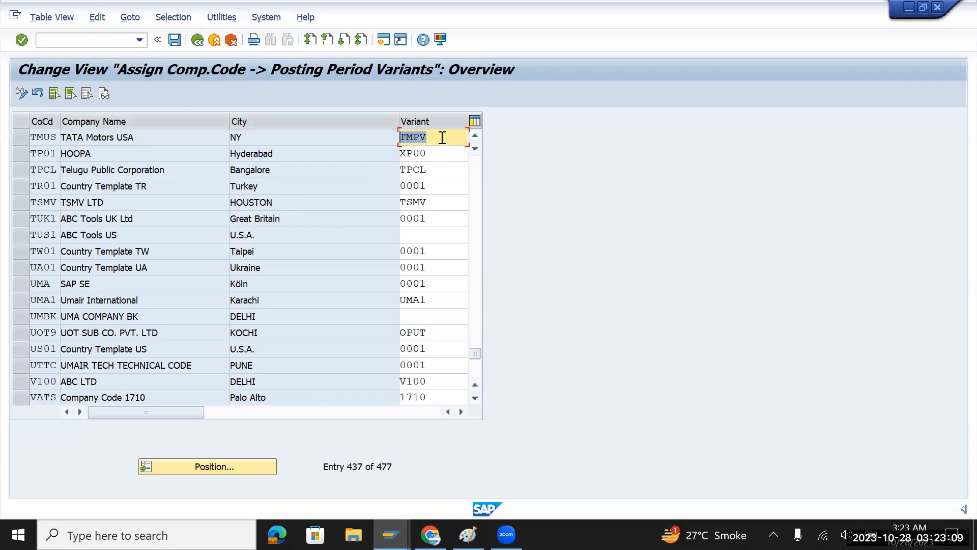
pyautogui.click(174, 40)
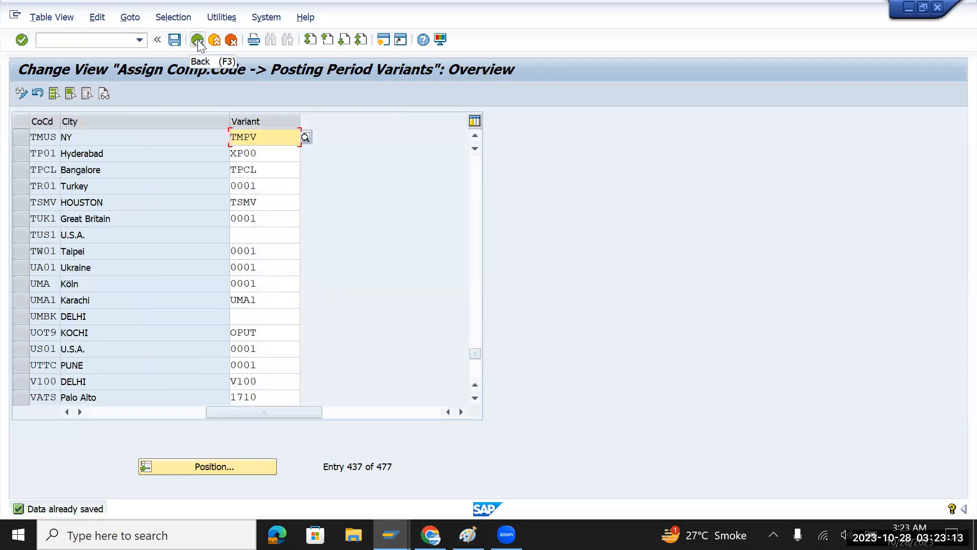
pyautogui.click(198, 40)
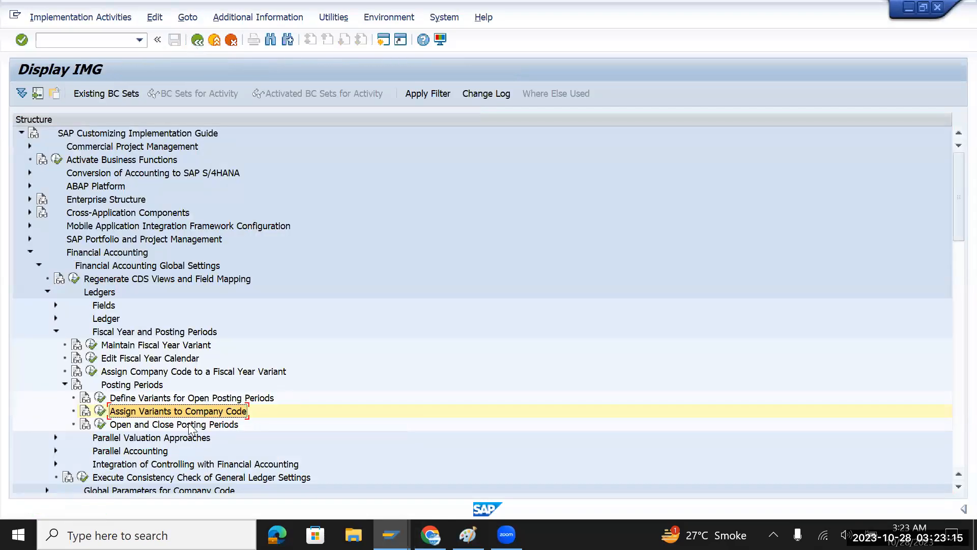
# Step: Execute the Open and Close Posting Periods activity in the implementation guide
pyautogui.click(192, 425)
pyautogui.click(100, 427)
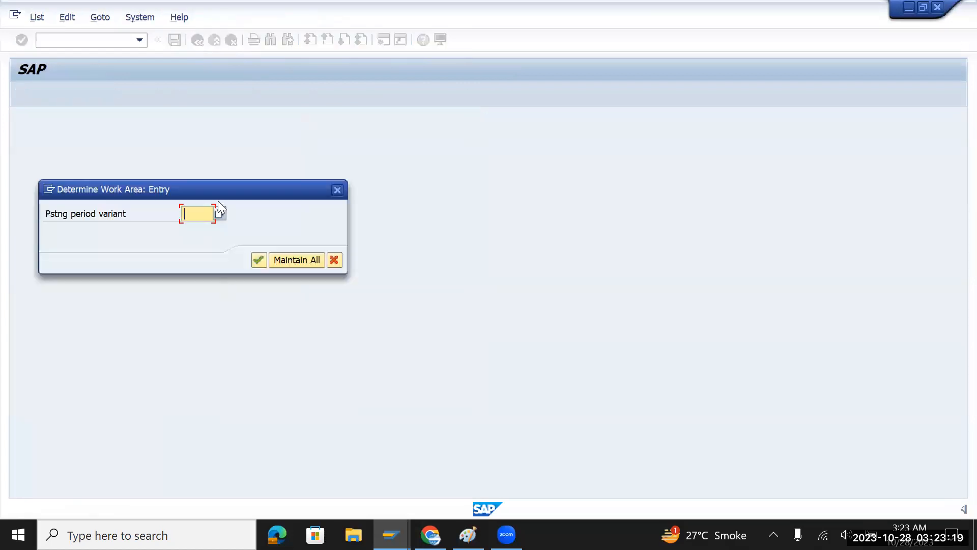
pyautogui.click(220, 215)
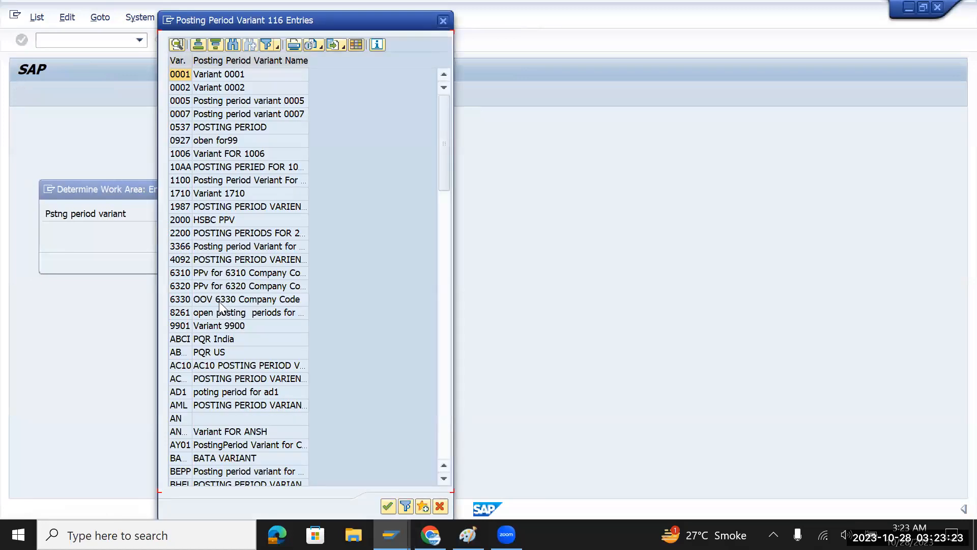
pyautogui.scroll(-11, 220, 305)
pyautogui.scroll(-10, 219, 301)
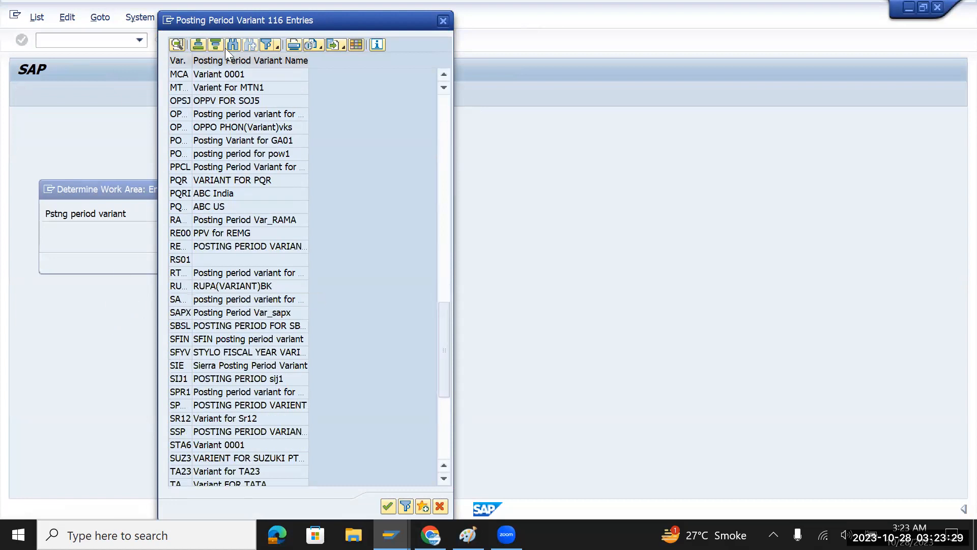
pyautogui.click(394, 193)
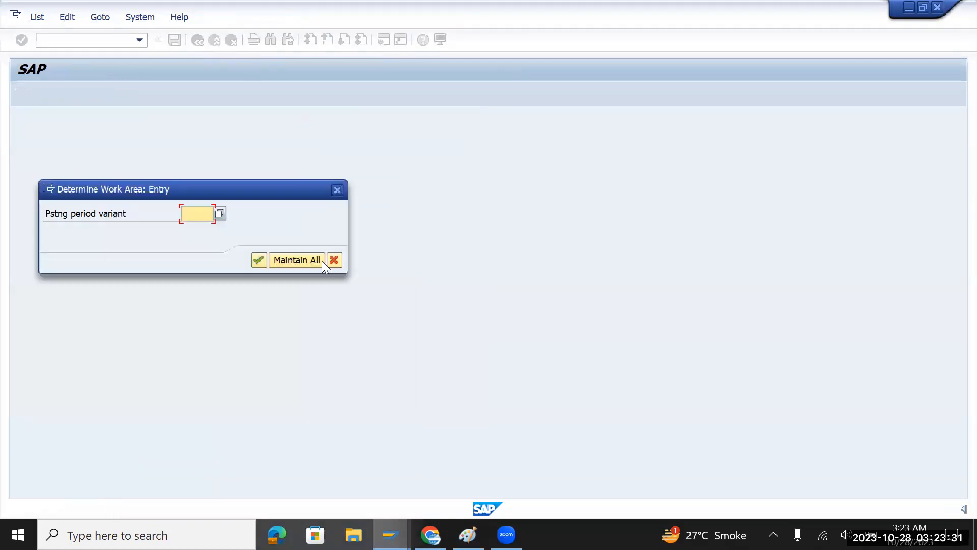
# Step: Maintain the posting periods of all variants and position the list at variant TMIN
pyautogui.click(298, 261)
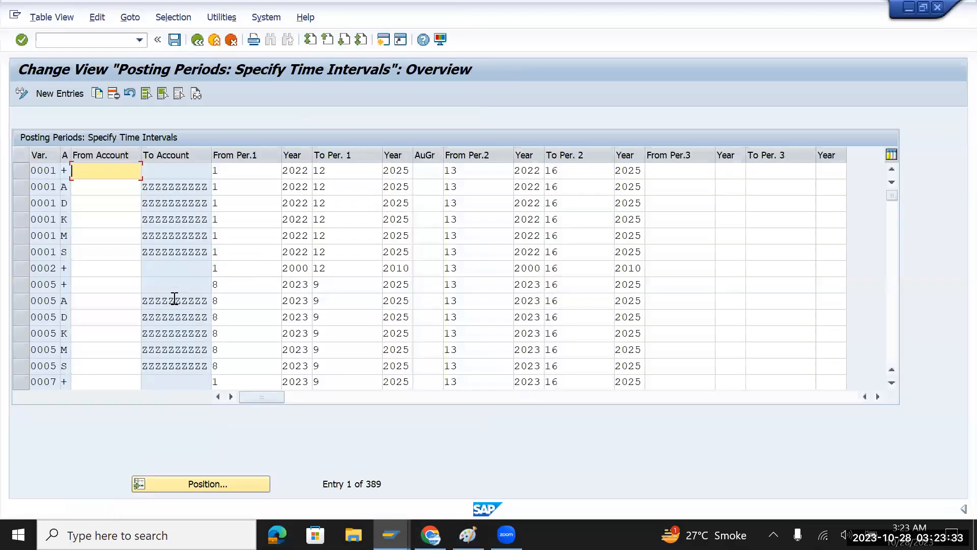
pyautogui.click(213, 482)
pyautogui.write('tmin')
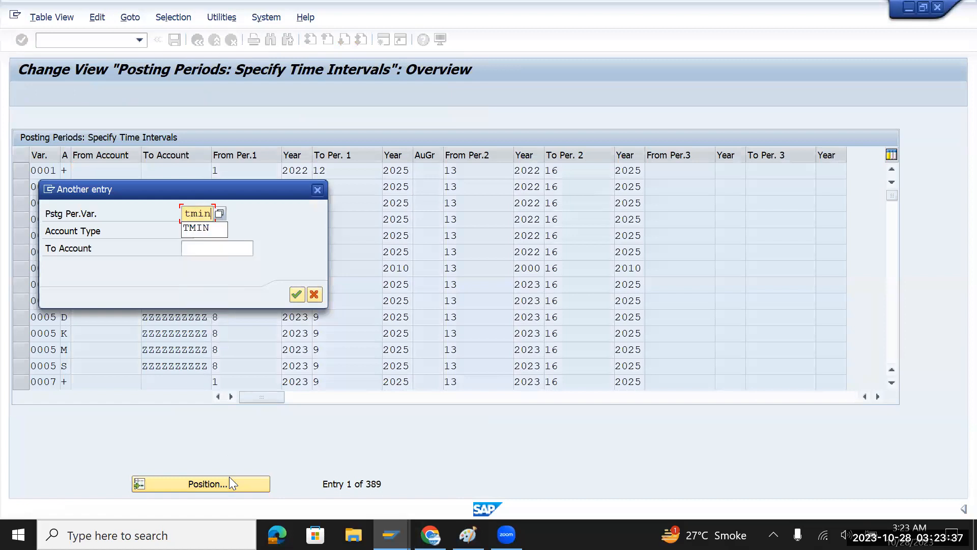
pyautogui.press('Return')
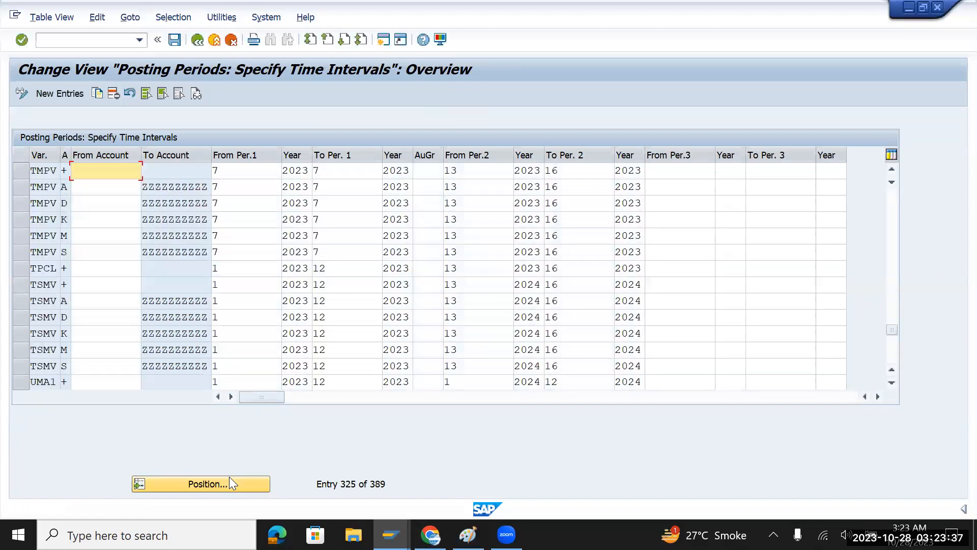
# Step: Select the six TMPV entries for account types +, A, D, K, M and S and copy them as new target entries
pyautogui.click(16, 170)
pyautogui.click(20, 184)
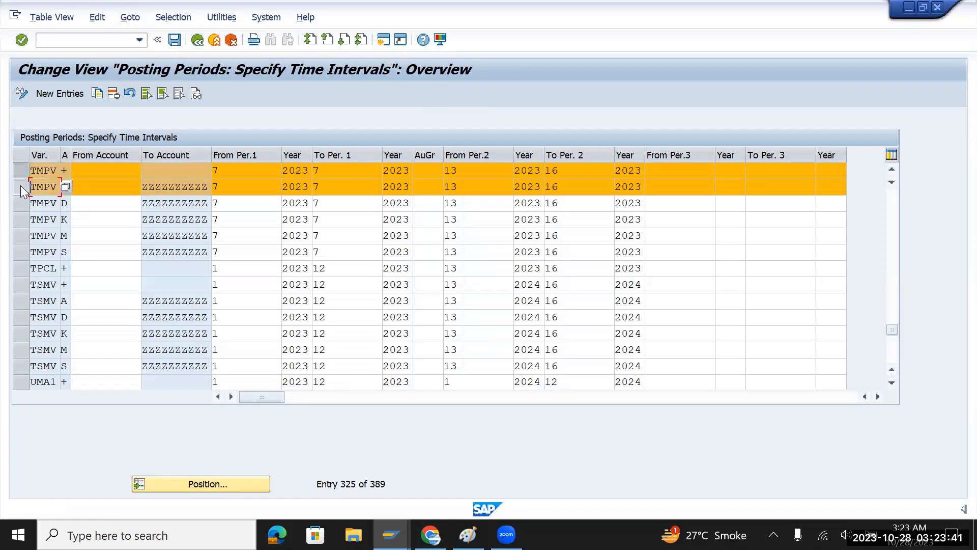
pyautogui.click(17, 204)
pyautogui.click(17, 218)
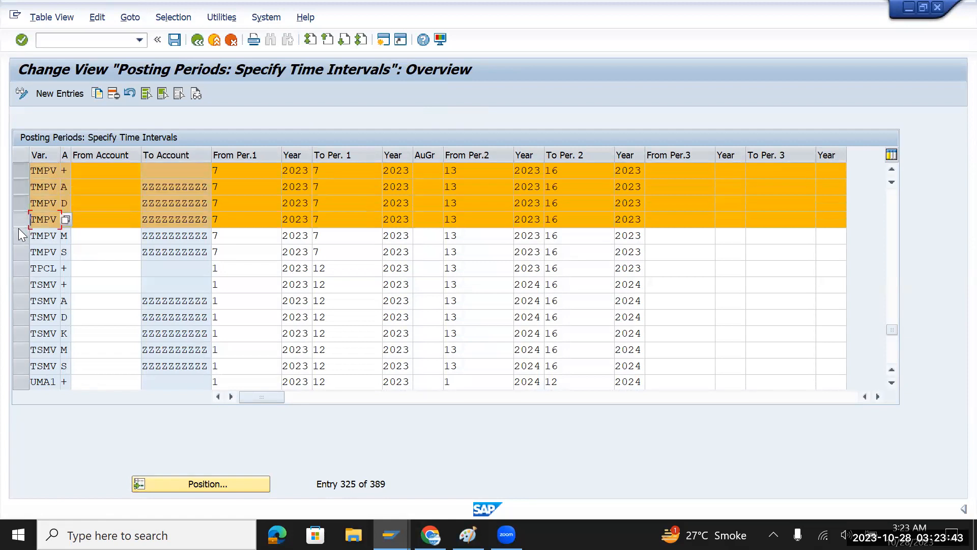
pyautogui.click(18, 235)
pyautogui.click(20, 251)
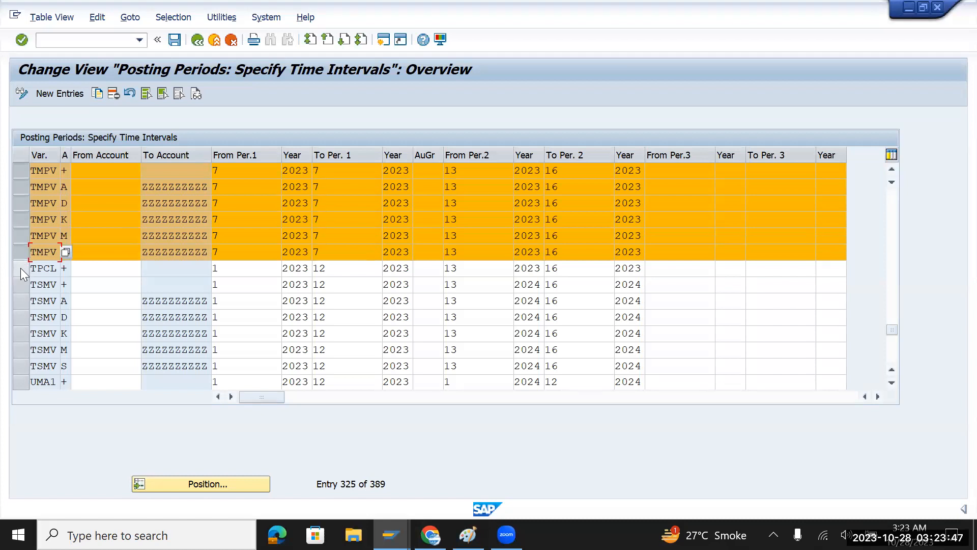
pyautogui.click(98, 95)
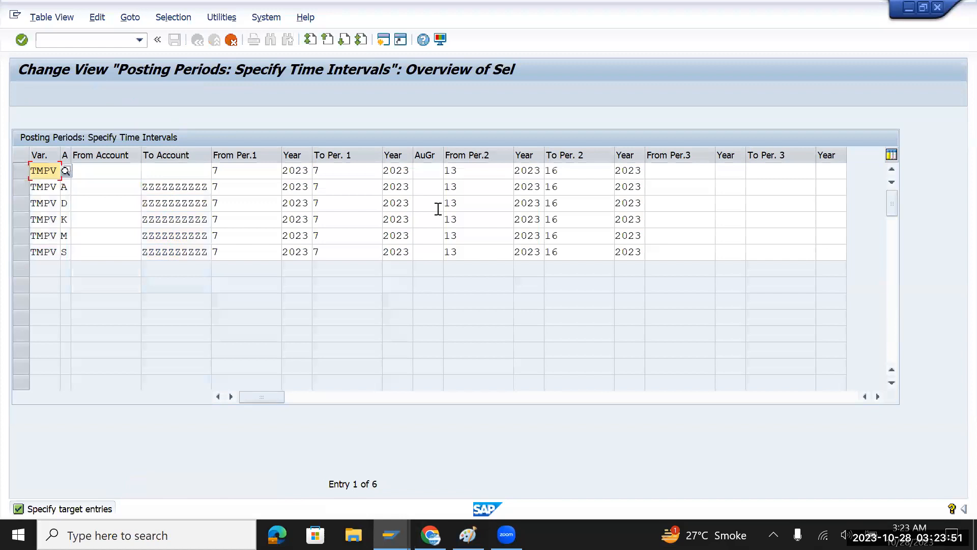
# Step: Set the copied first entry to account type + and posting period variant TMUS
pyautogui.press('Tab')
pyautogui.write('+')
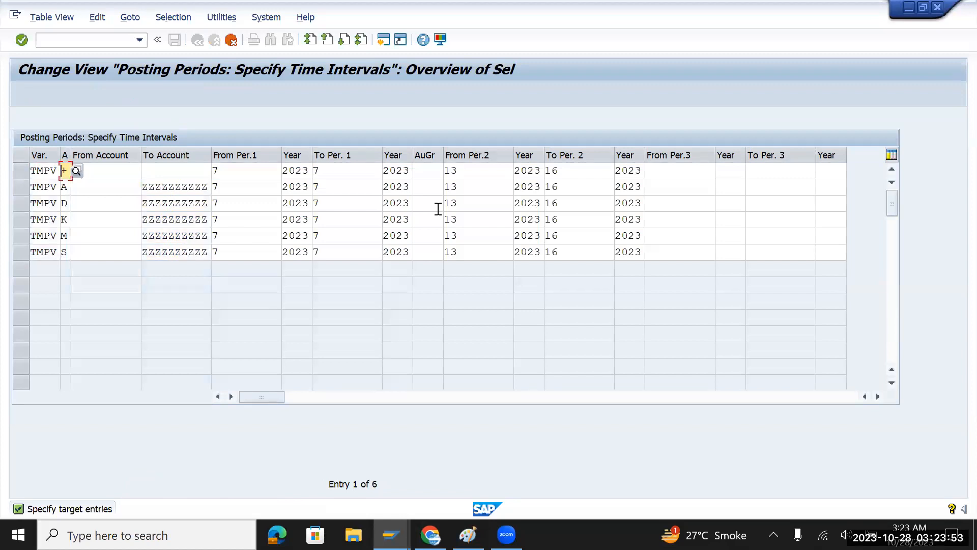
pyautogui.click(51, 170)
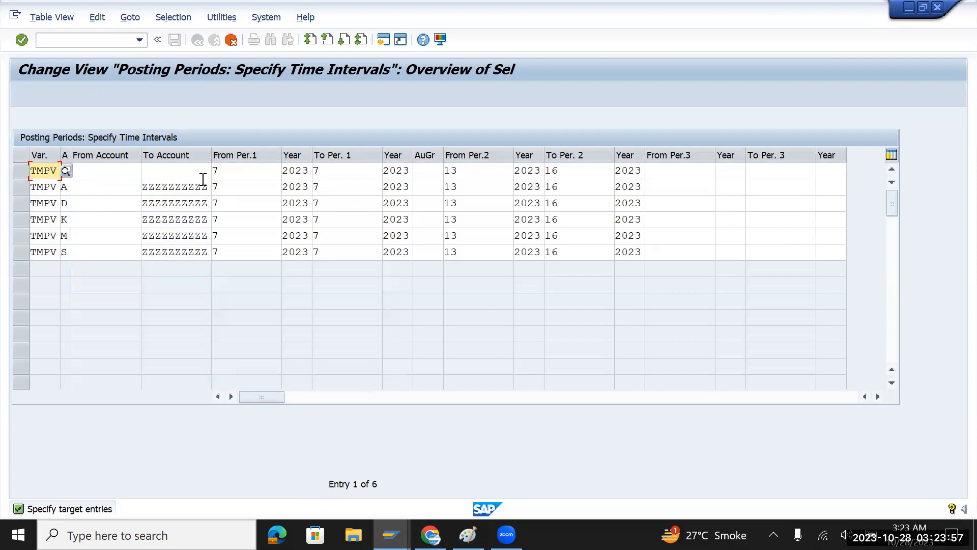
pyautogui.write('US')
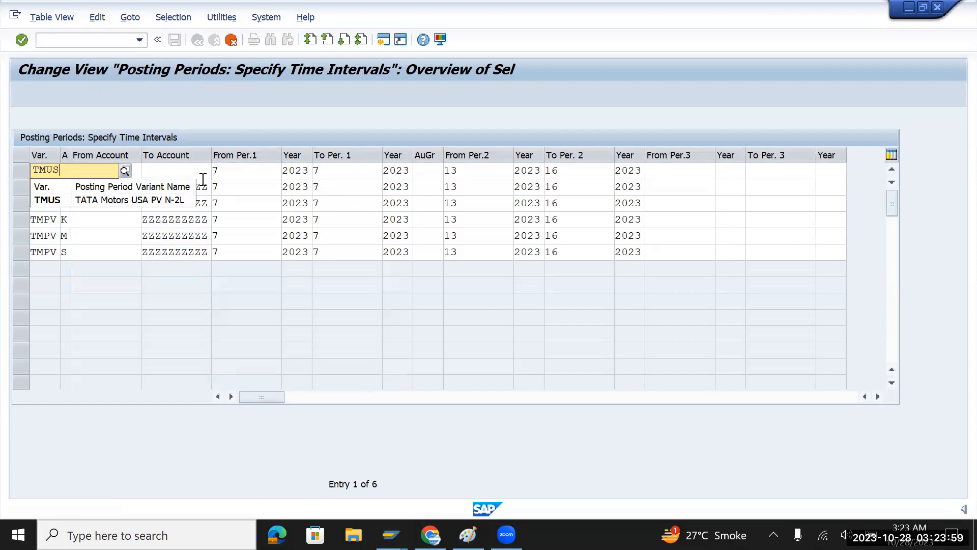
pyautogui.click(149, 199)
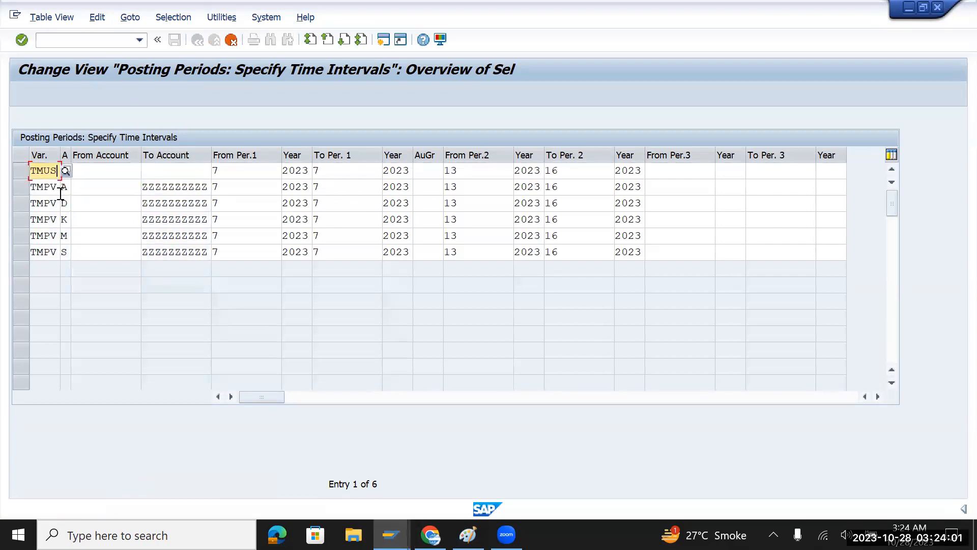
# Step: Copy variant TMUS from the first row into the copied rows for account types A, D, K, M and S
pyautogui.moveTo(59, 172); pyautogui.dragTo(24, 173)
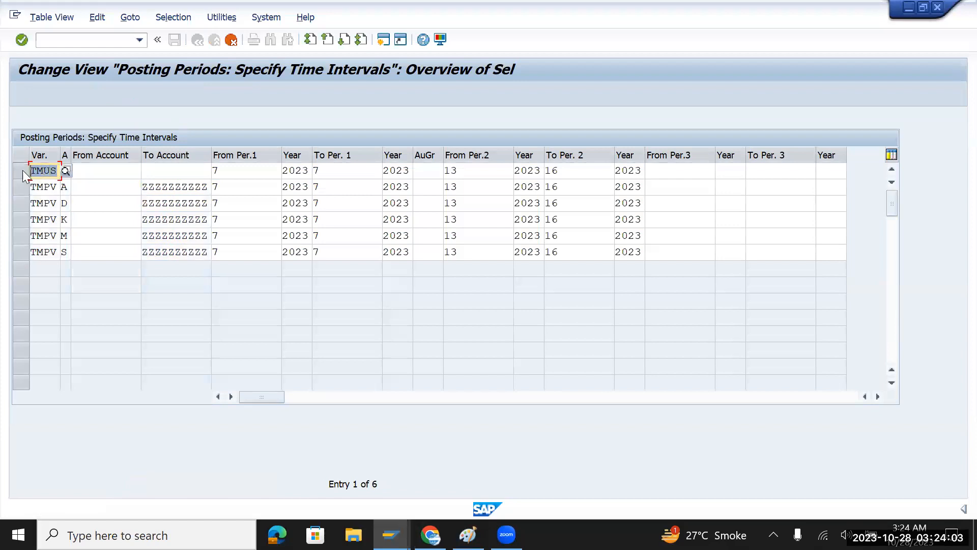
pyautogui.hotkey('ctrl', 'c')
pyautogui.press('Down')
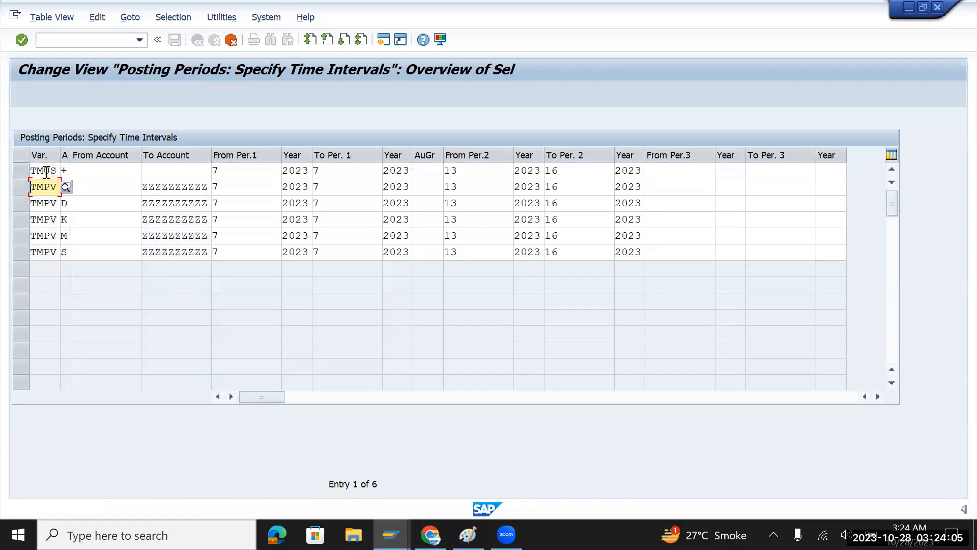
pyautogui.hotkey('ctrl', 'v')
pyautogui.press('Down')
pyautogui.press('Left')
pyautogui.hotkey('ctrl', 'v')
pyautogui.press('Down')
pyautogui.hotkey('ctrl', 'v')
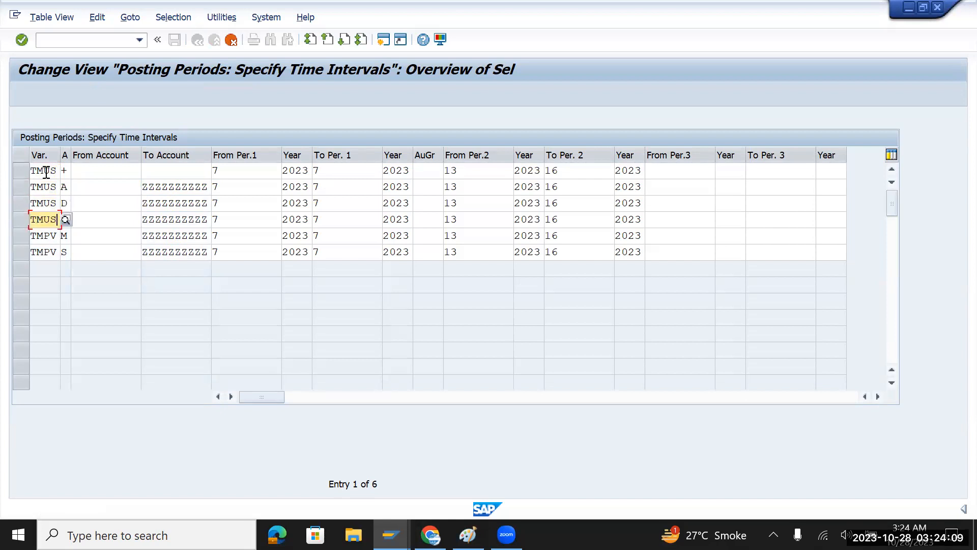
pyautogui.press('Down')
pyautogui.hotkey('ctrl', 'v')
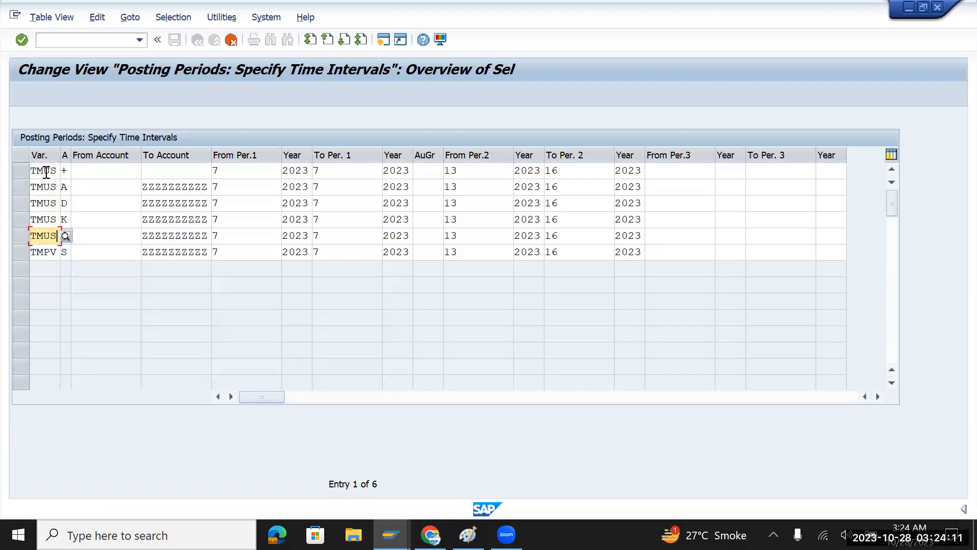
pyautogui.press('Down')
pyautogui.hotkey('ctrl', 'v')
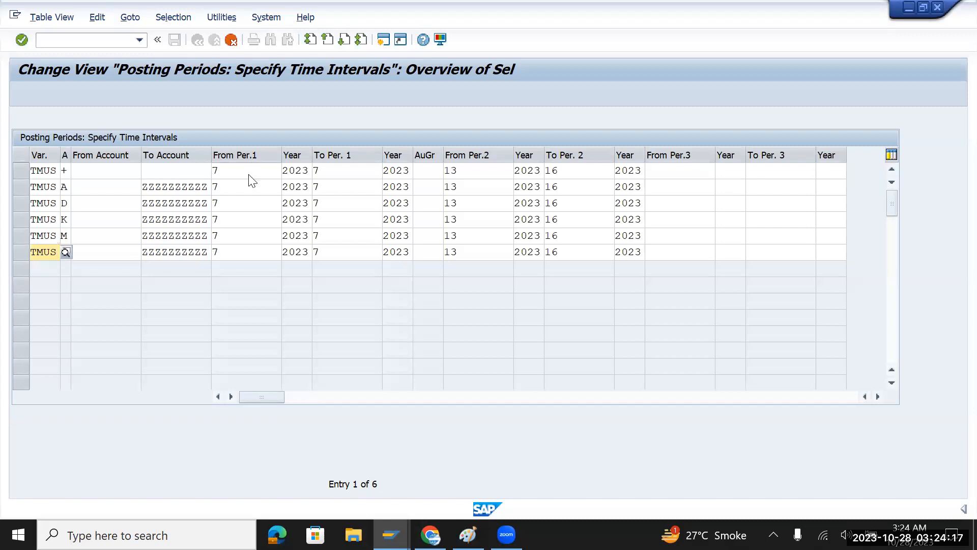
# Step: Switch to Paint, check the fiscal year months noted for TMIN and TMUS, and return to the SAP posting period entries
pyautogui.hotkey('alt', 'Tab')
pyautogui.moveTo(192, 158); pyautogui.dragTo(295, 159)
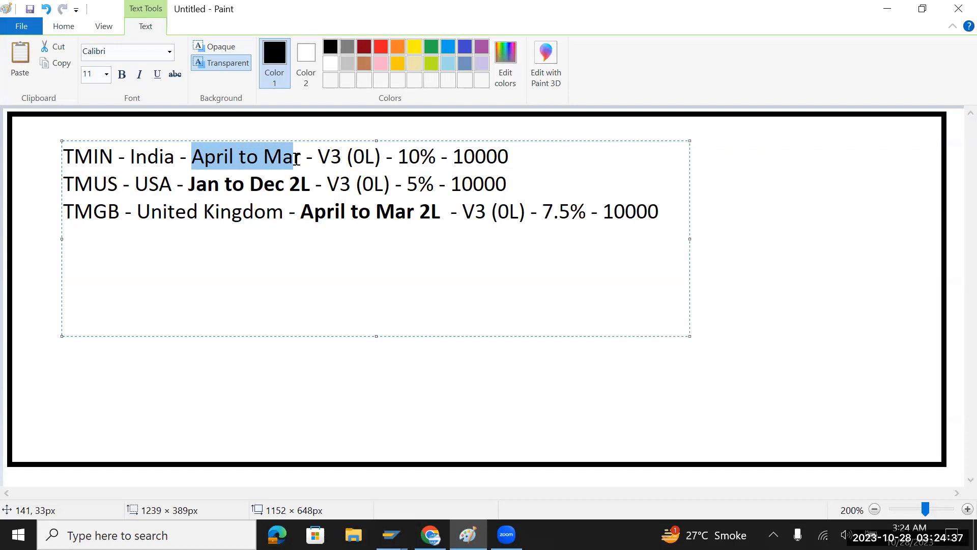
pyautogui.click(209, 157)
pyautogui.hotkey('alt', 'Tab')
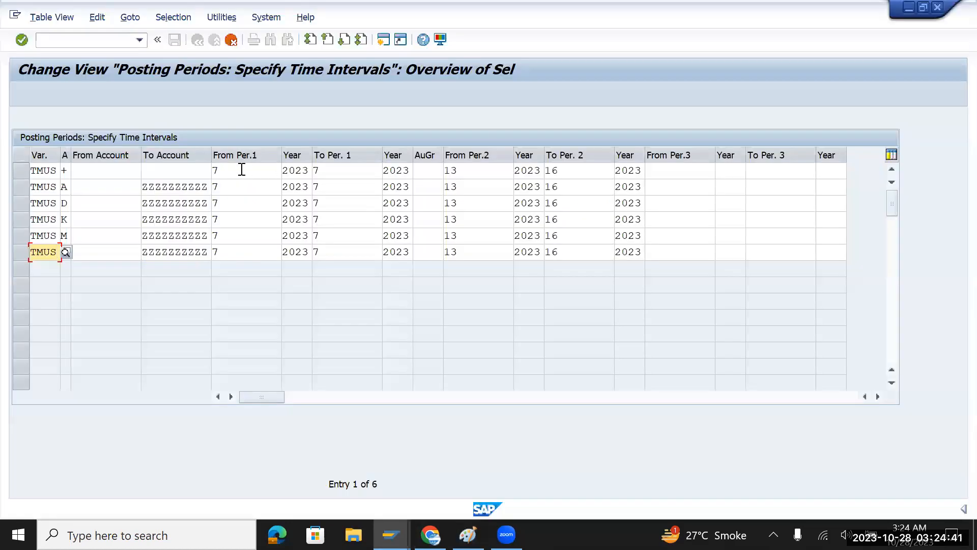
pyautogui.doubleClick(240, 169)
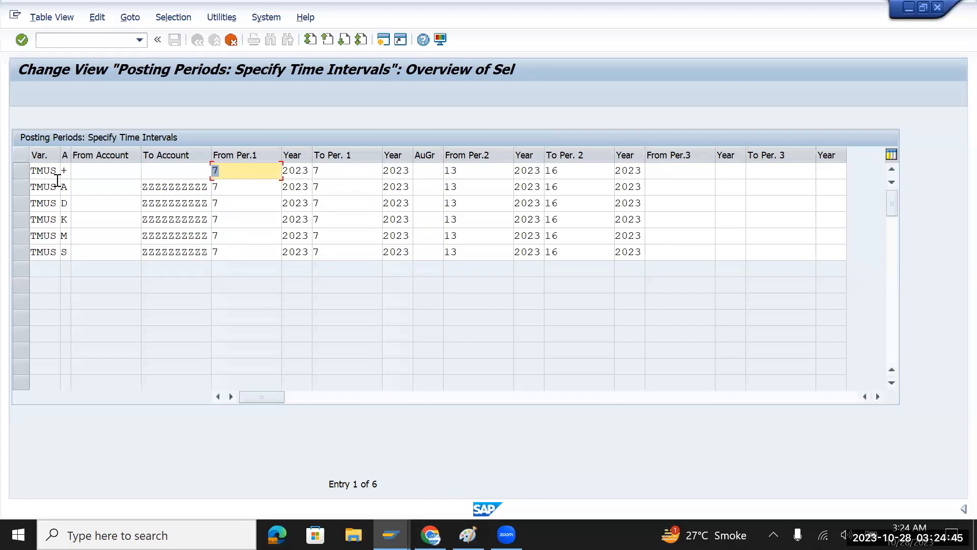
pyautogui.hotkey('alt', 'Tab')
pyautogui.moveTo(189, 184); pyautogui.dragTo(224, 187)
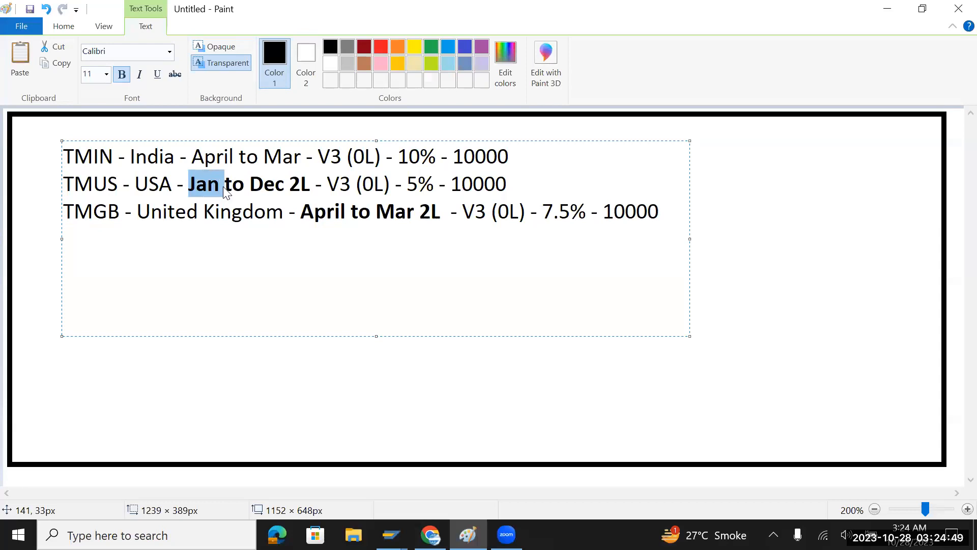
pyautogui.hotkey('alt', 'Tab')
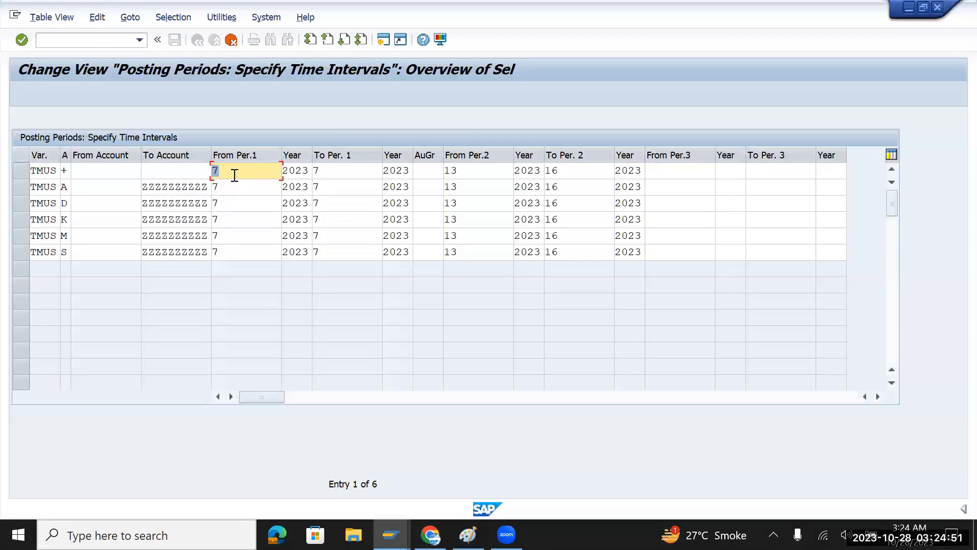
# Step: Set From Per.1 to 10 in all six TMUS rows, from account type + to S
pyautogui.click(233, 170)
pyautogui.press('BackSpace')
pyautogui.write('10')
pyautogui.press('Down')
pyautogui.press('BackSpace')
pyautogui.write('10')
pyautogui.hotkey('shift', 'Left')
pyautogui.hotkey('shift', 'Left')
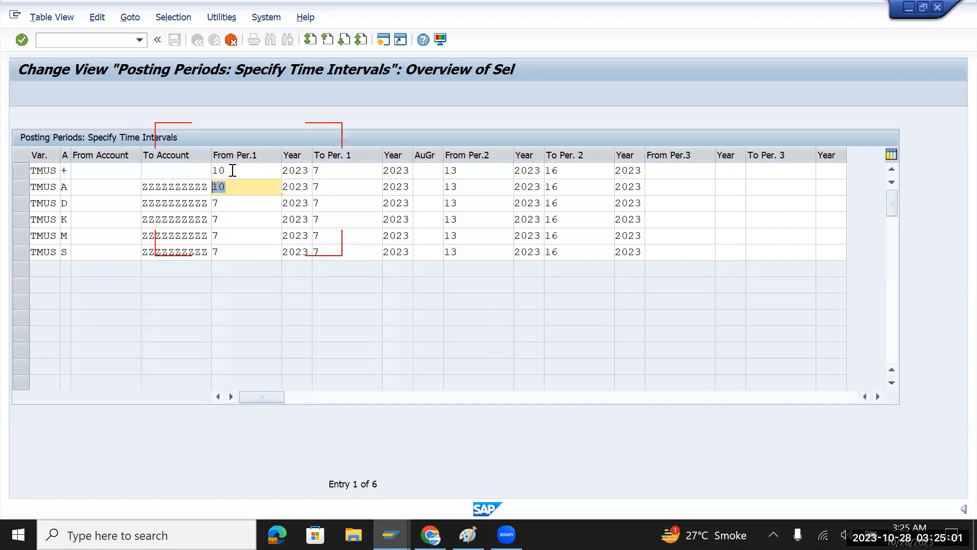
pyautogui.press('Down')
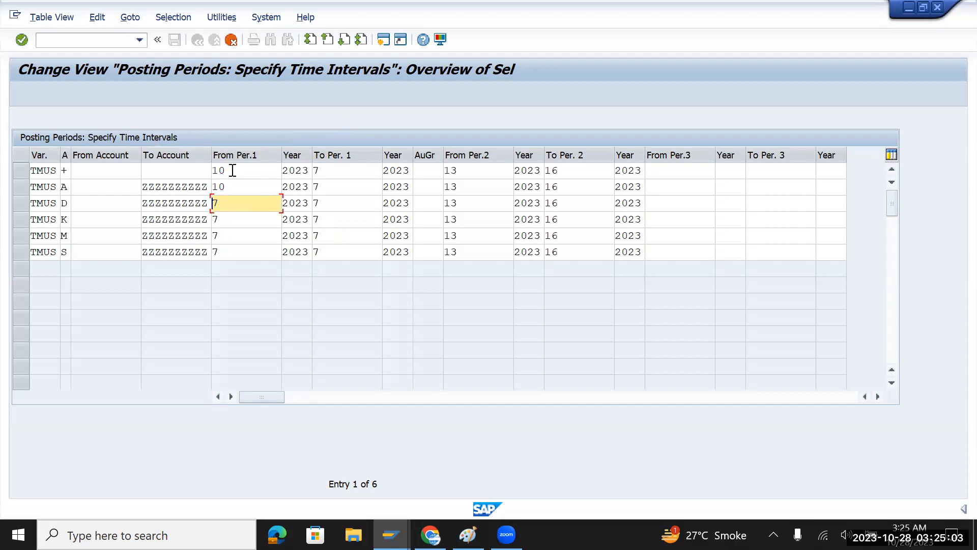
pyautogui.press('BackSpace')
pyautogui.write('10')
pyautogui.press('Down')
pyautogui.press('BackSpace')
pyautogui.write('10')
pyautogui.press('Down')
pyautogui.press('BackSpace')
pyautogui.write('10')
pyautogui.press('Down')
pyautogui.press('BackSpace')
pyautogui.write('10')
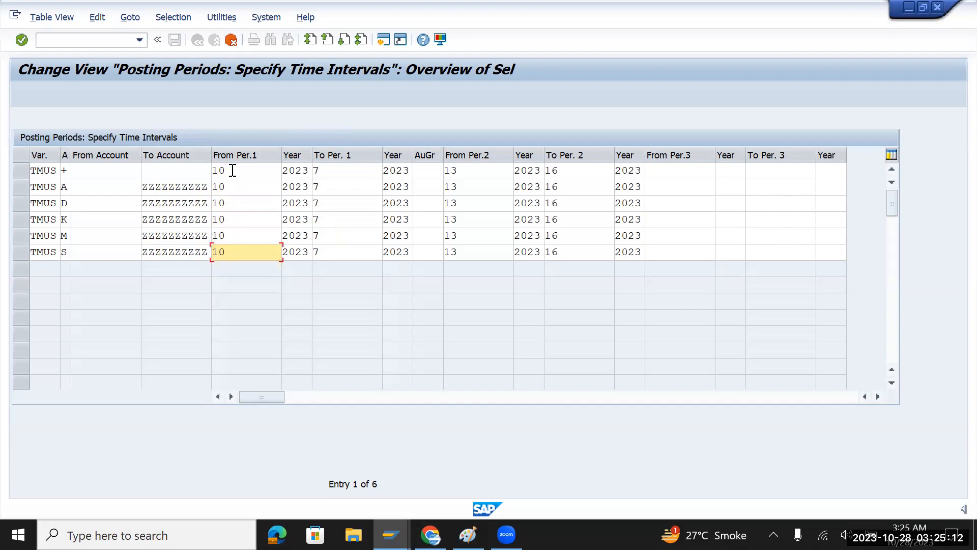
# Step: Set To Per. 1 to 10 in all six TMUS rows, from account type + to S
pyautogui.click(339, 171)
pyautogui.press('BackSpace')
pyautogui.write('10')
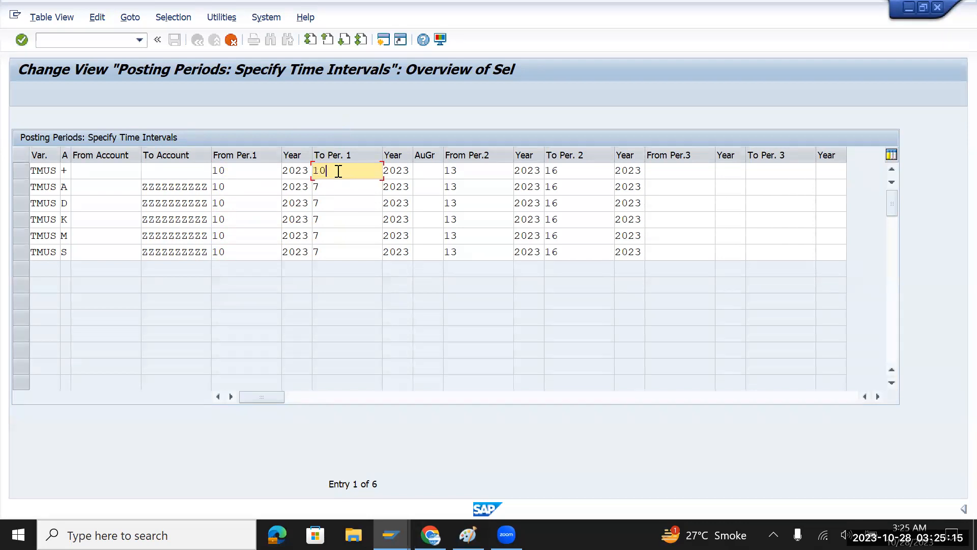
pyautogui.press('Down')
pyautogui.press('BackSpace')
pyautogui.write('10')
pyautogui.press('Down')
pyautogui.press('BackSpace')
pyautogui.write('19')
pyautogui.press('BackSpace')
pyautogui.write('0')
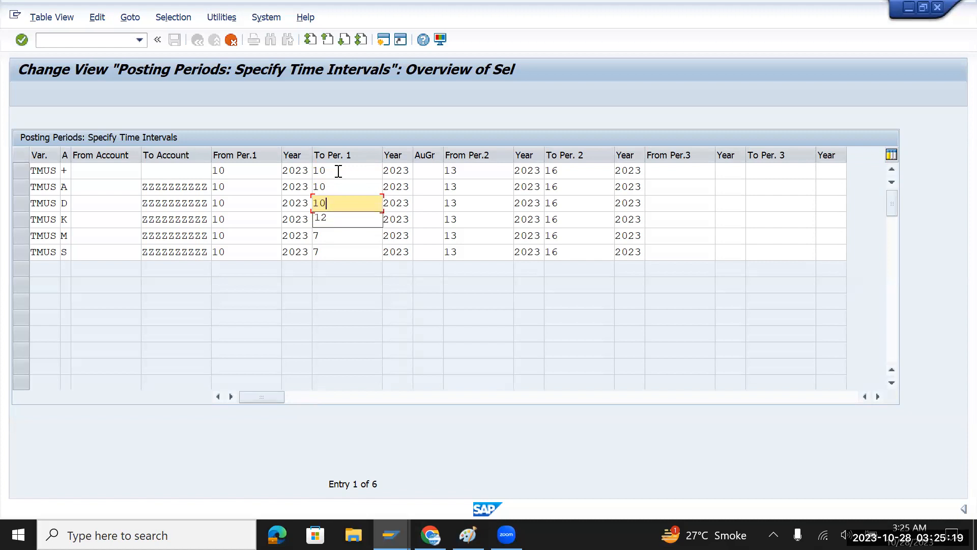
pyautogui.press('Down')
pyautogui.press('BackSpace')
pyautogui.write('10')
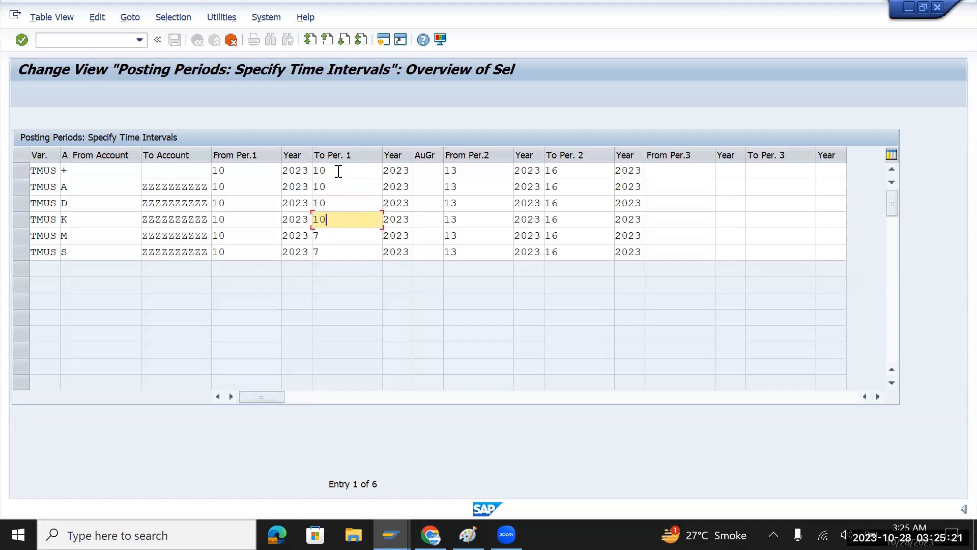
pyautogui.press('Down')
pyautogui.press('BackSpace')
pyautogui.write('10')
pyautogui.press('Down')
pyautogui.press('BackSpace')
pyautogui.write('10')
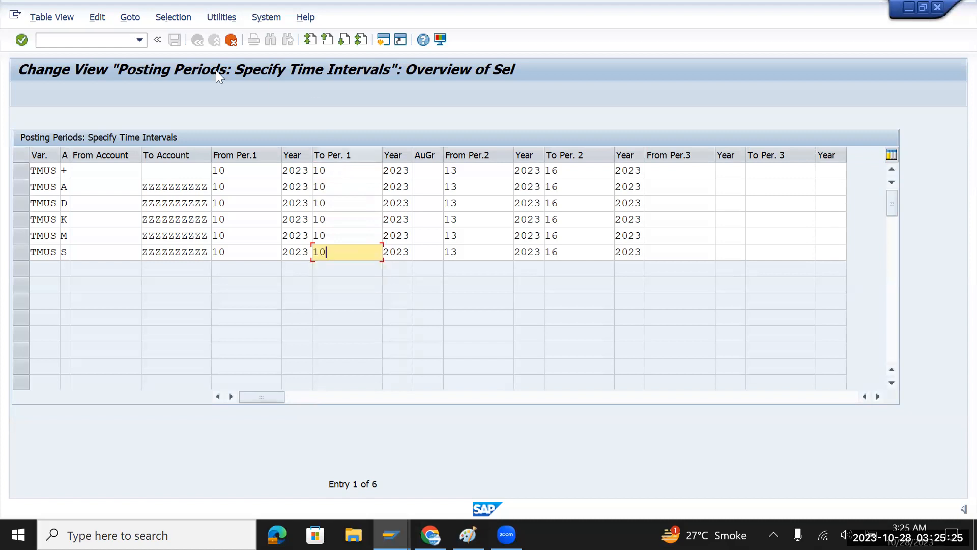
# Step: Accept the six copied TMUS posting period entries and save them
pyautogui.moveTo(240, 174); pyautogui.dragTo(197, 171)
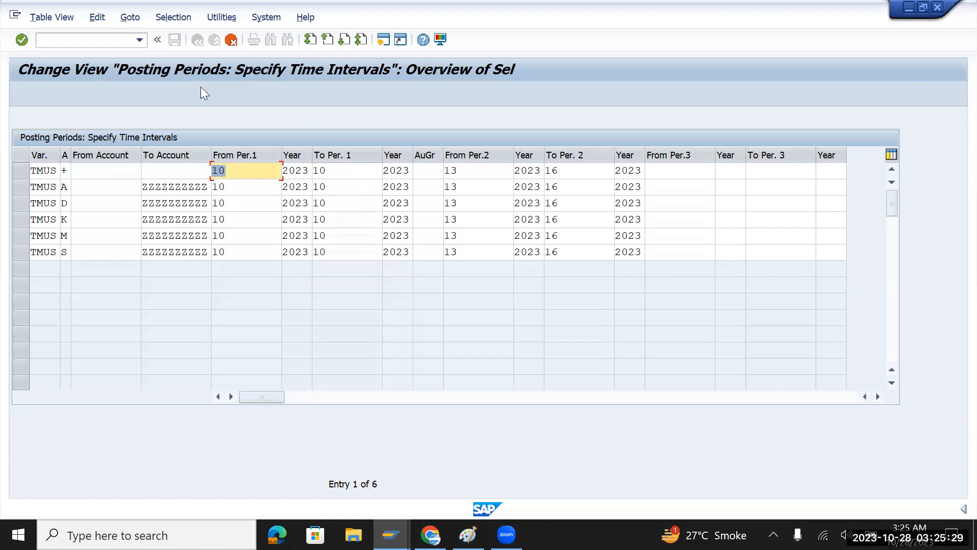
pyautogui.press('F6')
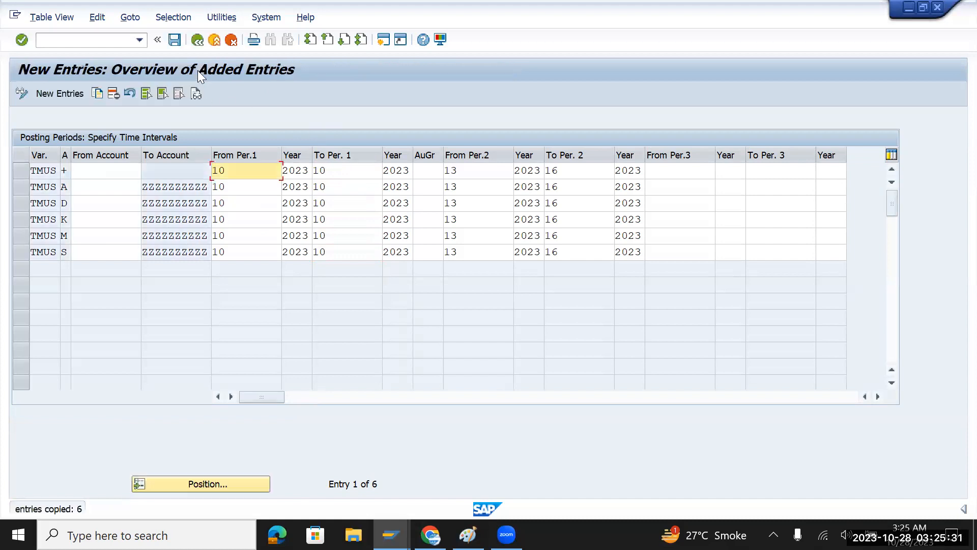
pyautogui.click(178, 40)
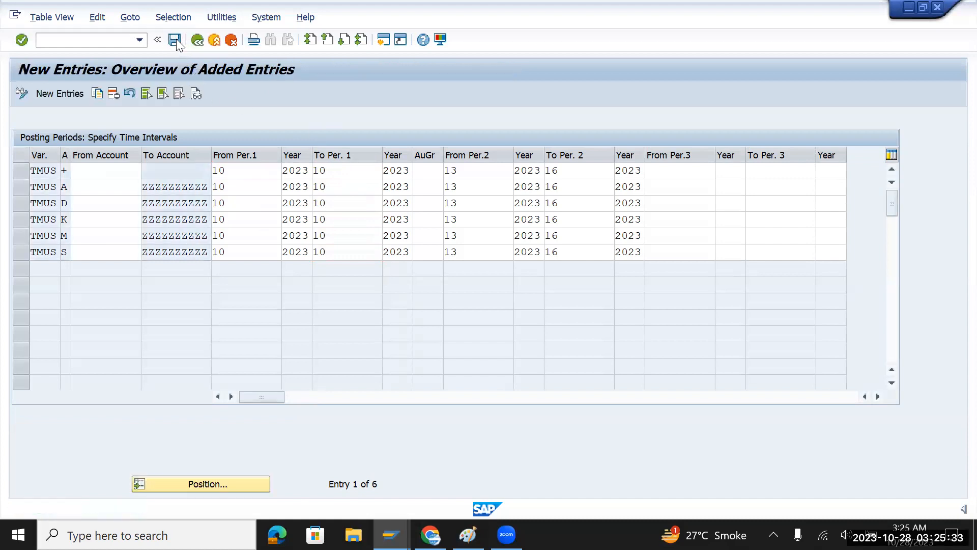
pyautogui.click(319, 260)
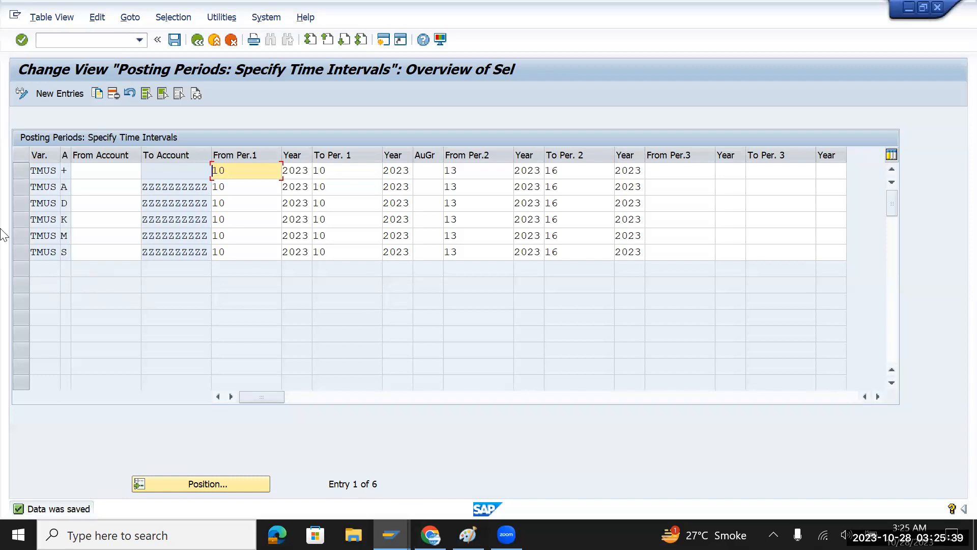
# Step: Leave the posting period entries and the implementation guide, and return to the SAP Easy Access screen
pyautogui.click(201, 40)
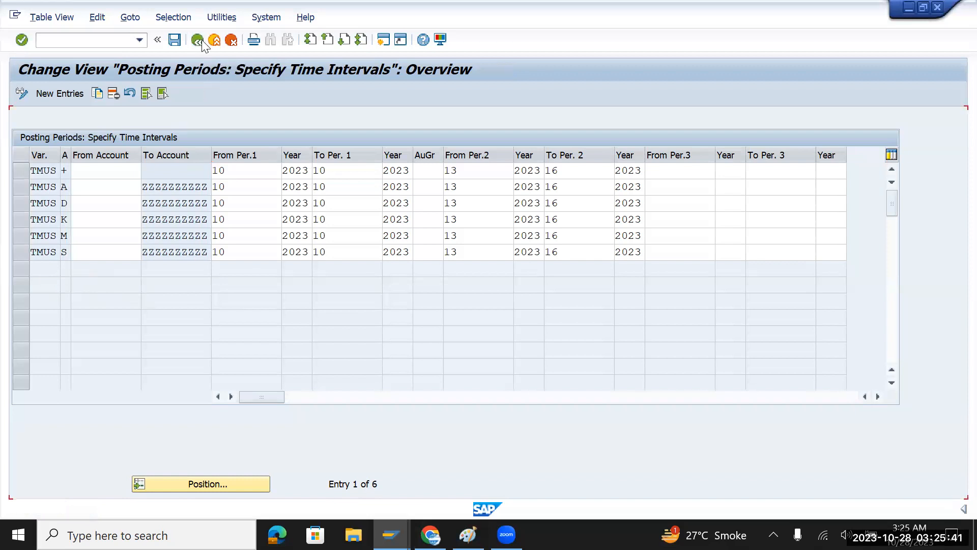
pyautogui.click(201, 40)
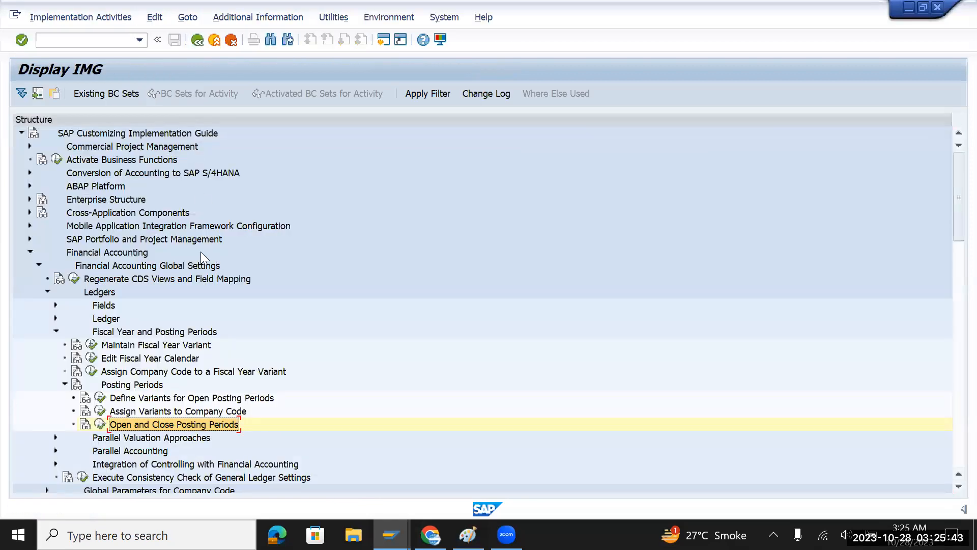
pyautogui.click(94, 41)
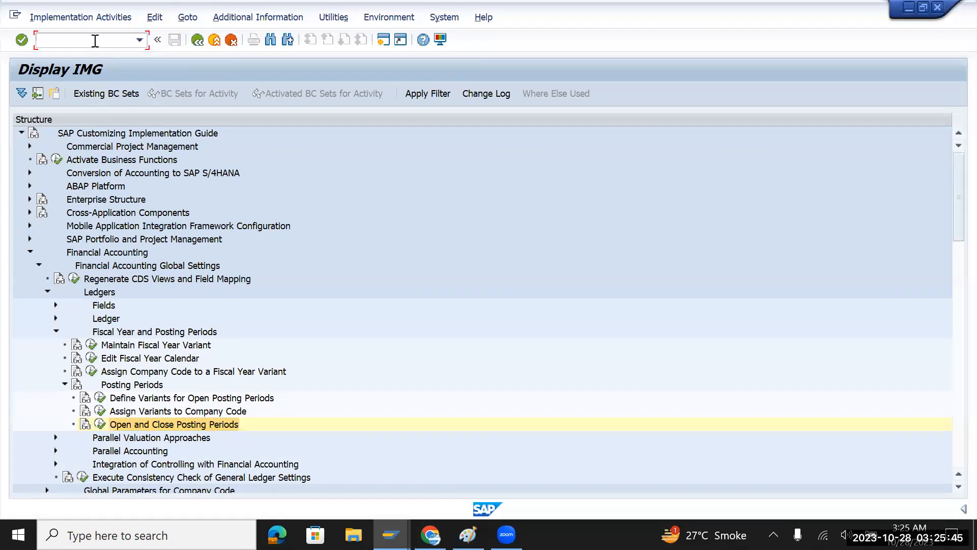
pyautogui.write('/n')
pyautogui.press('Return')
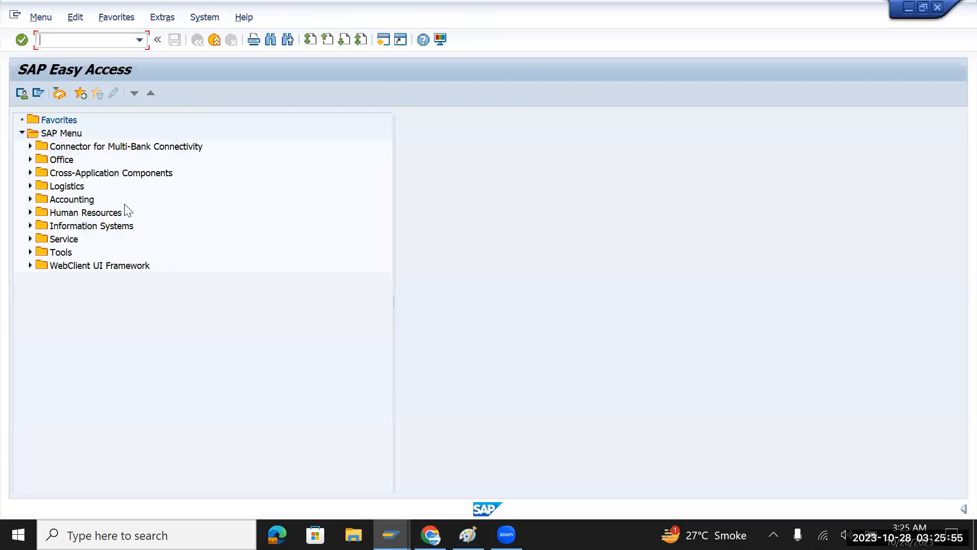
# Step: Run transaction fbn1 and display the accounting document number range intervals of company code TMUS, reading through the whole list
pyautogui.write('fbn1')
pyautogui.press('Return')
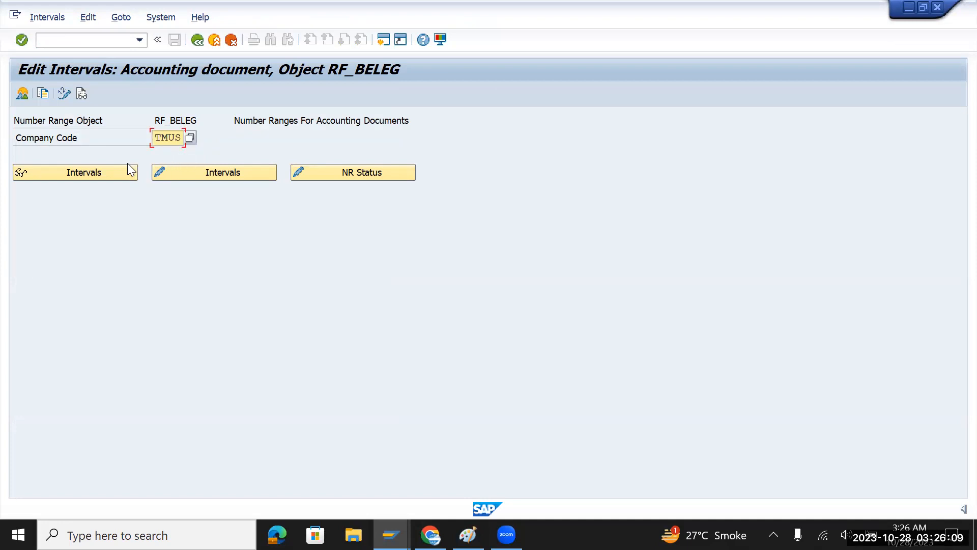
pyautogui.click(103, 172)
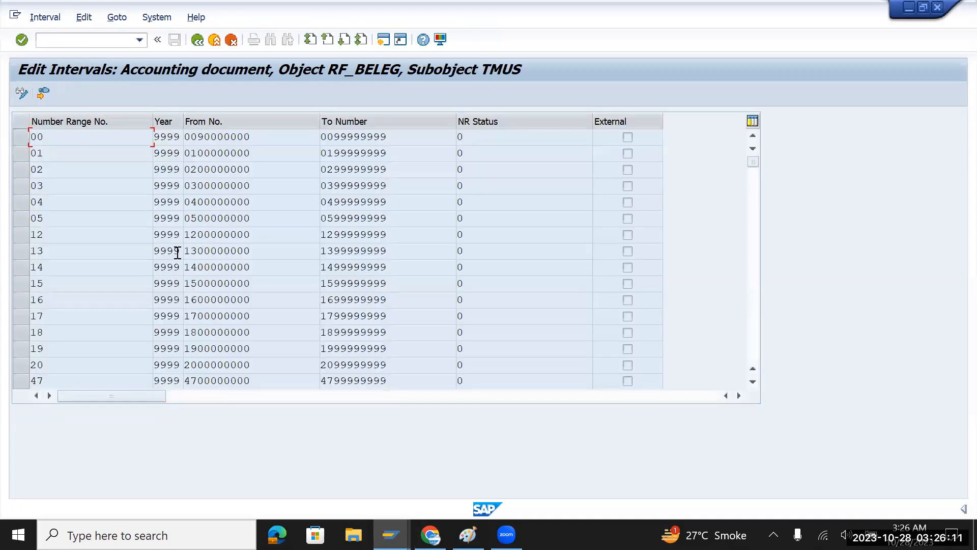
pyautogui.scroll(-2, 176, 301)
pyautogui.scroll(-3, 176, 300)
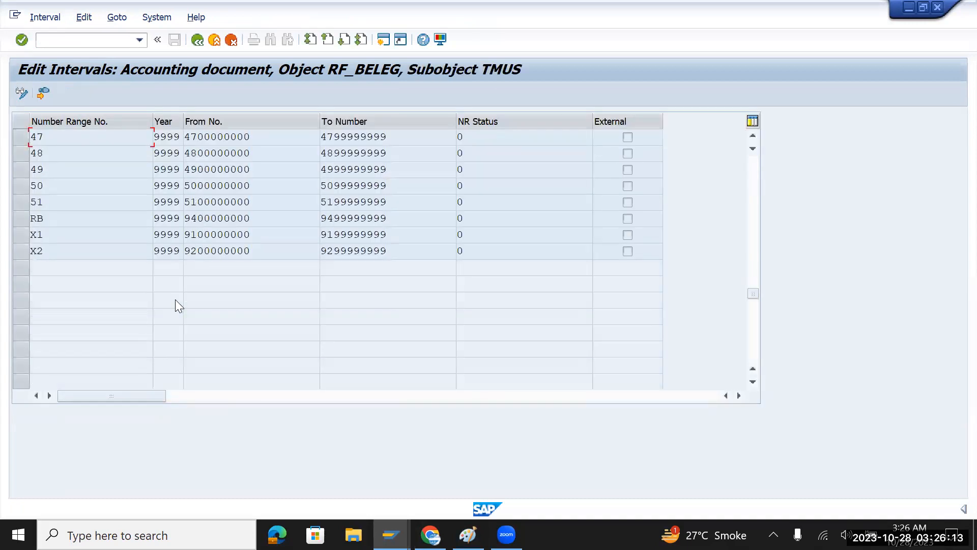
pyautogui.scroll(3, 176, 301)
pyautogui.scroll(2, 175, 299)
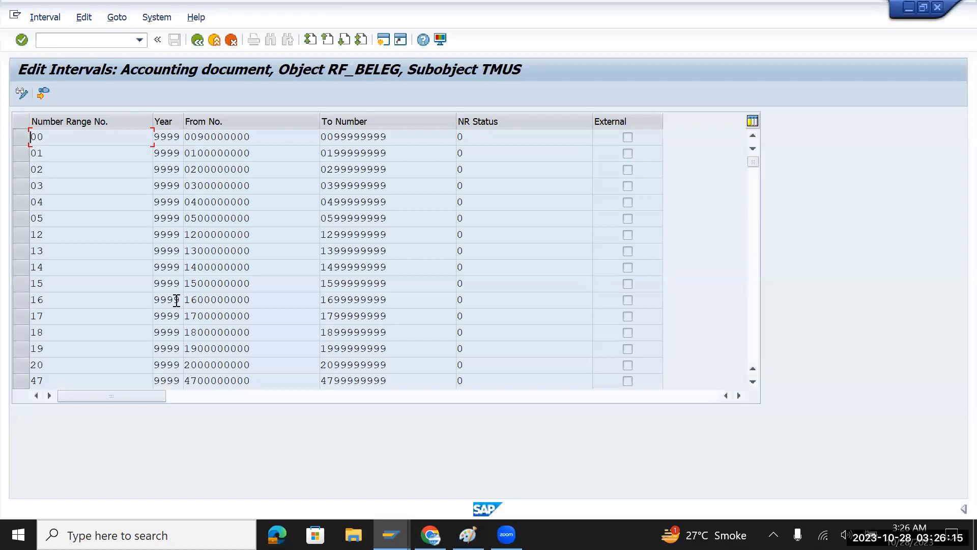
# Step: Examine the Year, From No. and To Number values of the TMUS intervals, especially number ranges 00, 02 and 13
pyautogui.moveTo(178, 136); pyautogui.dragTo(152, 133)
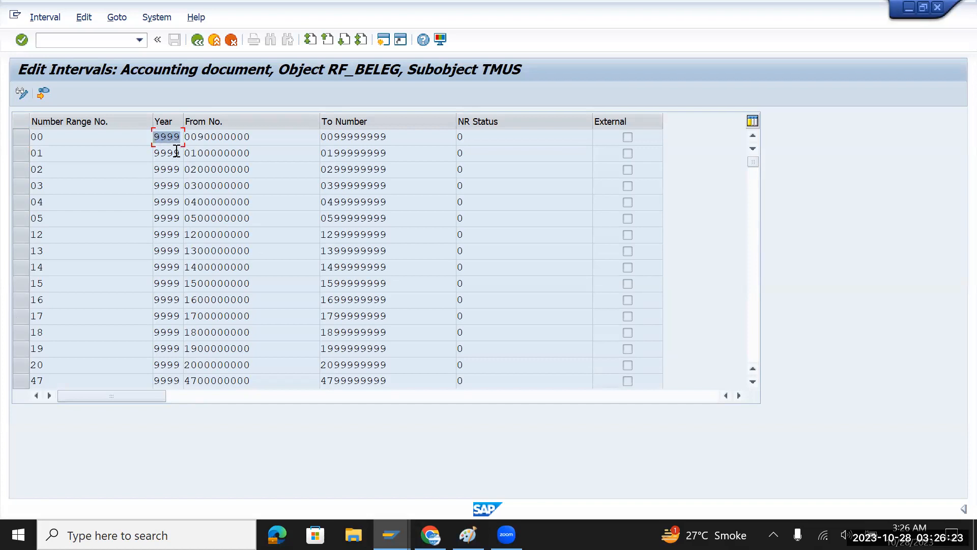
pyautogui.moveTo(179, 151); pyautogui.dragTo(149, 186)
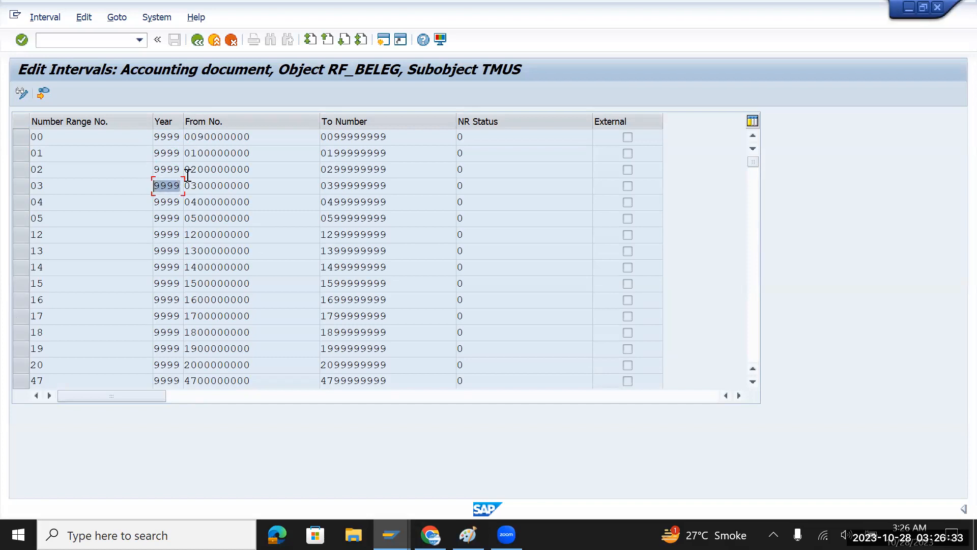
pyautogui.moveTo(179, 201); pyautogui.dragTo(152, 215)
pyautogui.click(180, 218)
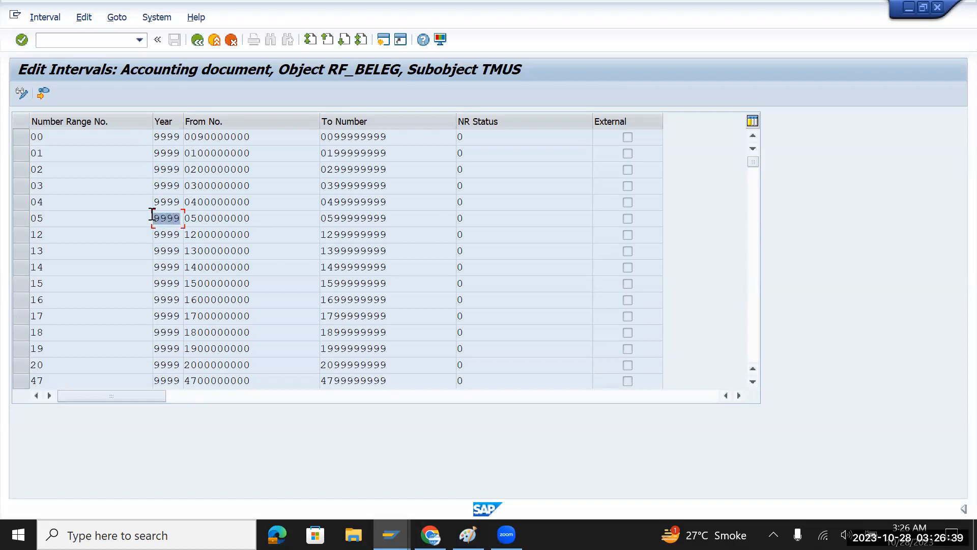
pyautogui.moveTo(250, 136); pyautogui.dragTo(184, 137)
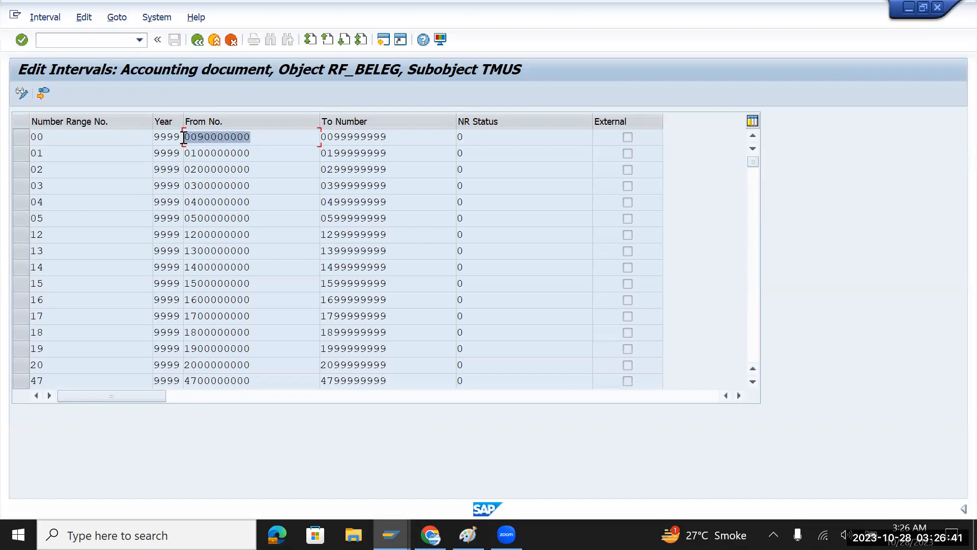
pyautogui.moveTo(250, 169); pyautogui.dragTo(188, 169)
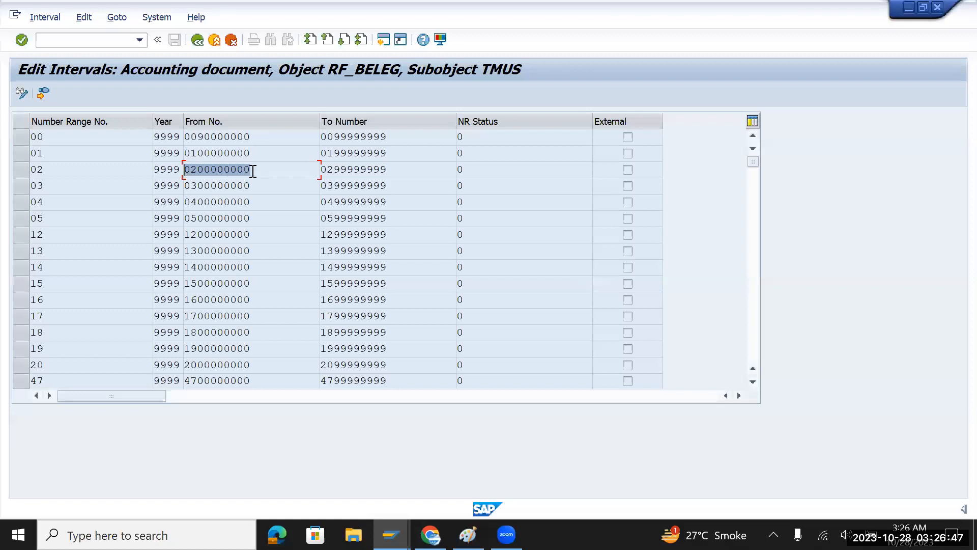
pyautogui.moveTo(253, 168); pyautogui.dragTo(188, 169)
pyautogui.moveTo(164, 136); pyautogui.dragTo(174, 136)
pyautogui.moveTo(251, 136); pyautogui.dragTo(191, 137)
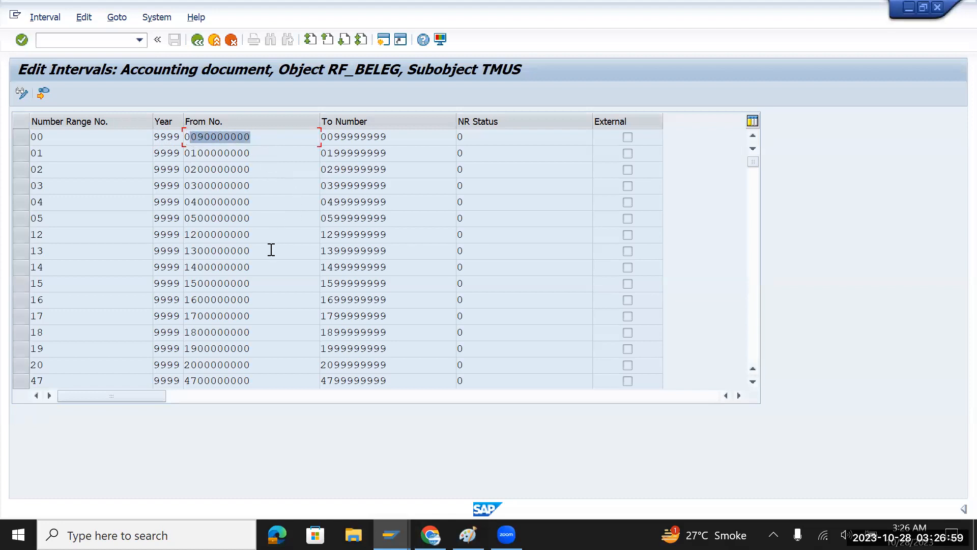
pyautogui.doubleClick(250, 250)
pyautogui.moveTo(399, 249); pyautogui.dragTo(309, 250)
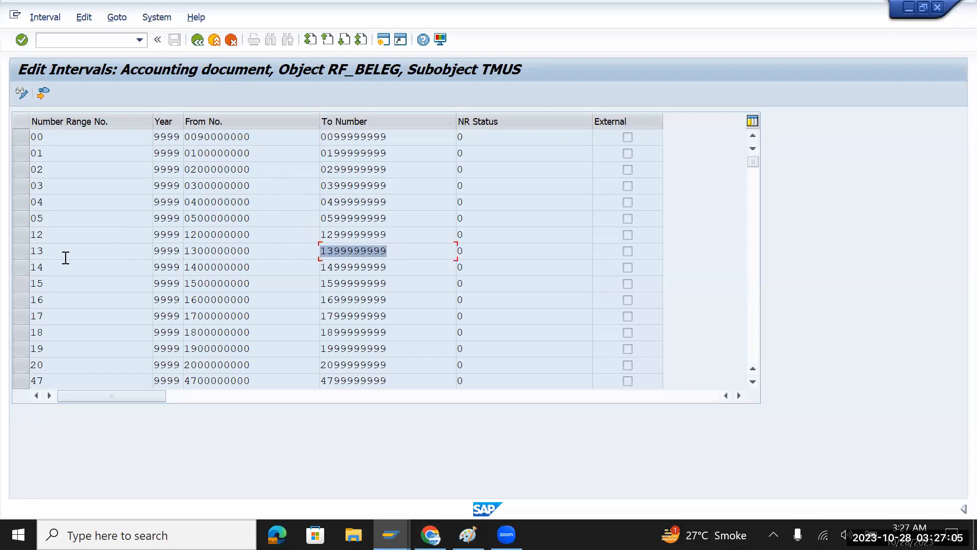
pyautogui.moveTo(61, 251); pyautogui.dragTo(21, 258)
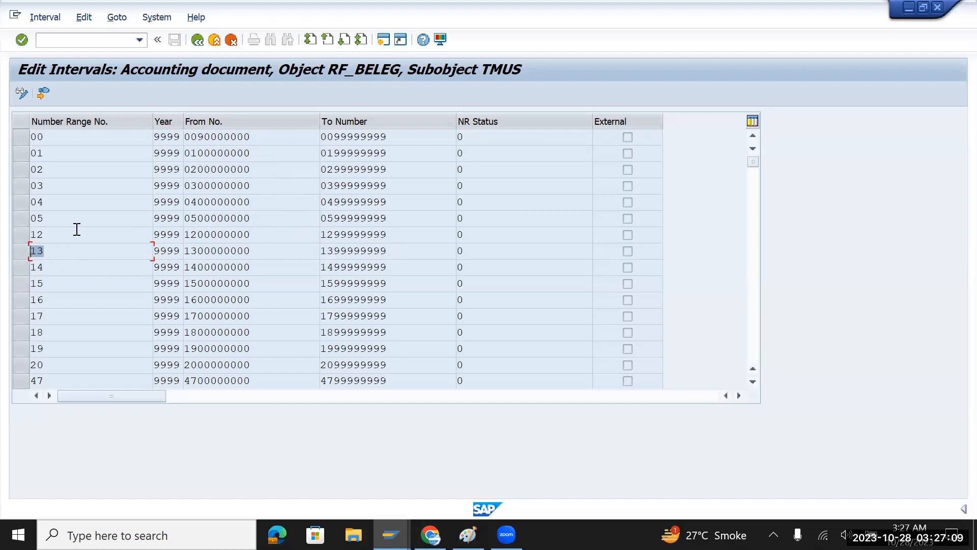
pyautogui.moveTo(155, 136); pyautogui.dragTo(181, 138)
# Step: Leave the number range intervals and open the SAP Reference IMG with transaction spro
pyautogui.click(198, 40)
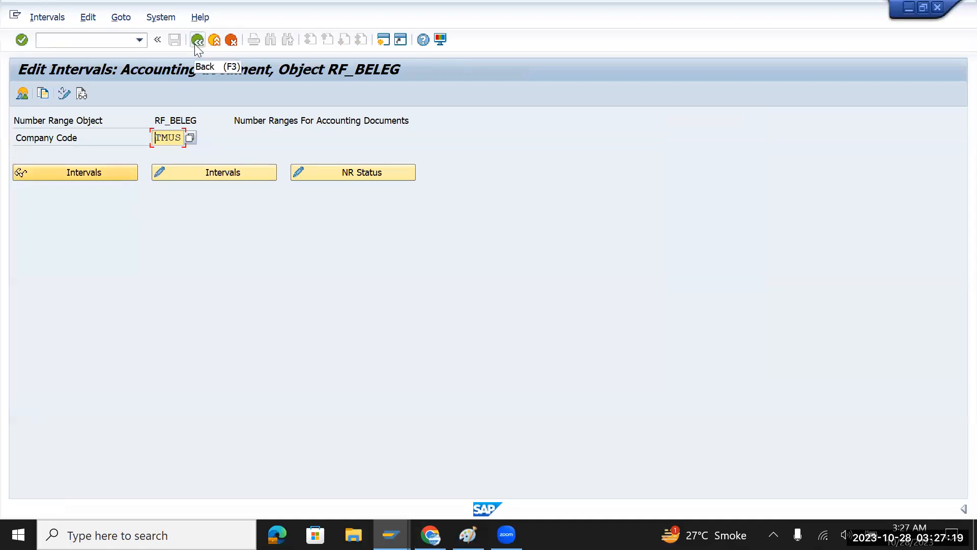
pyautogui.click(196, 44)
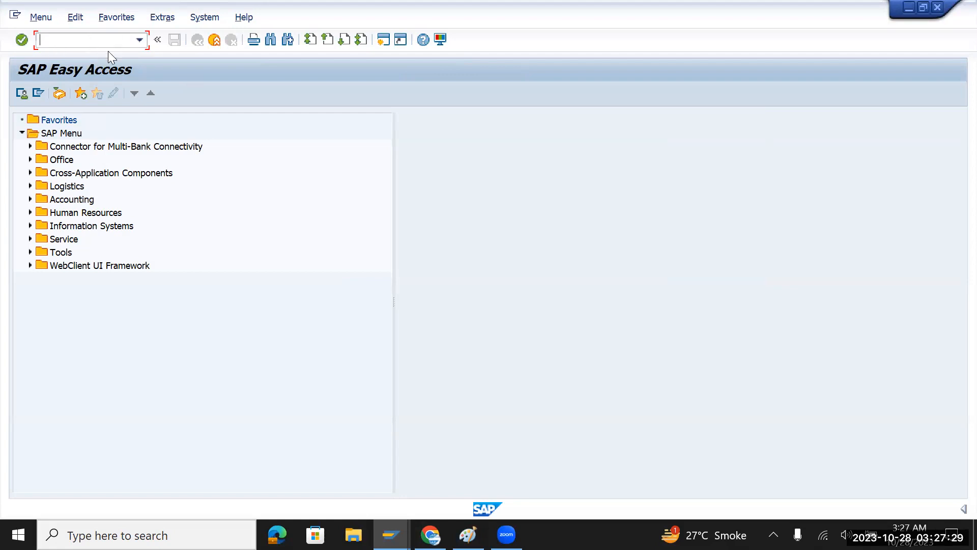
pyautogui.write('spro')
pyautogui.press('Return')
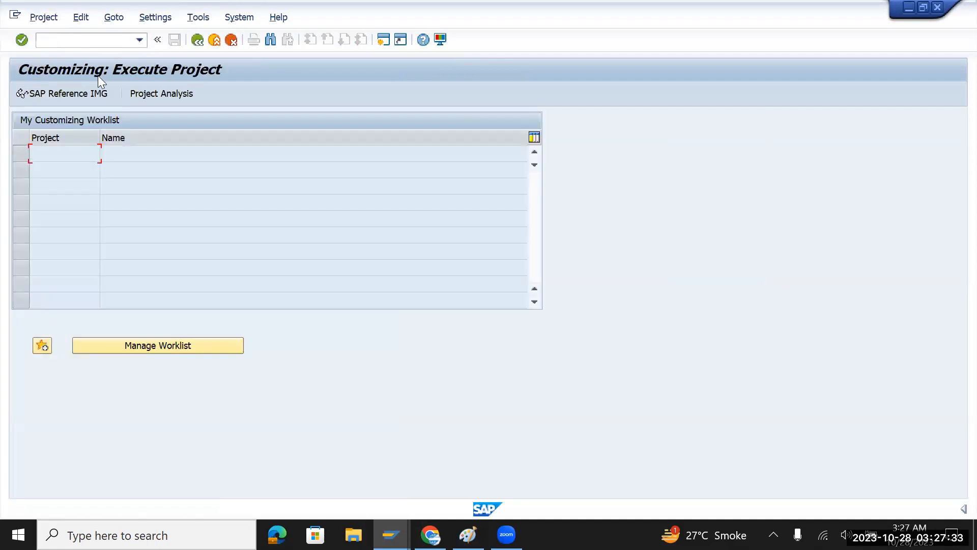
pyautogui.click(81, 93)
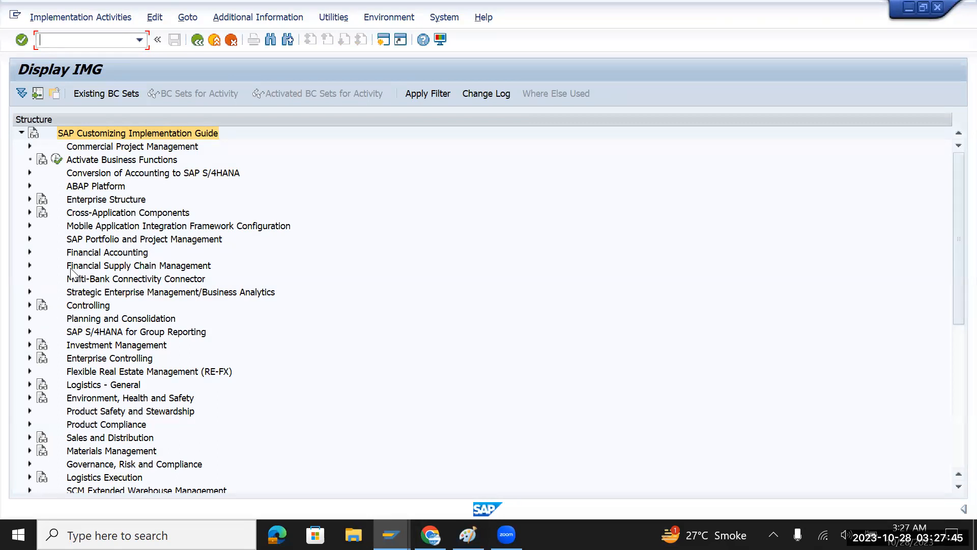
# Step: Expand Financial Accounting, Financial Accounting Global Settings and Ledgers in the IMG structure
pyautogui.click(29, 252)
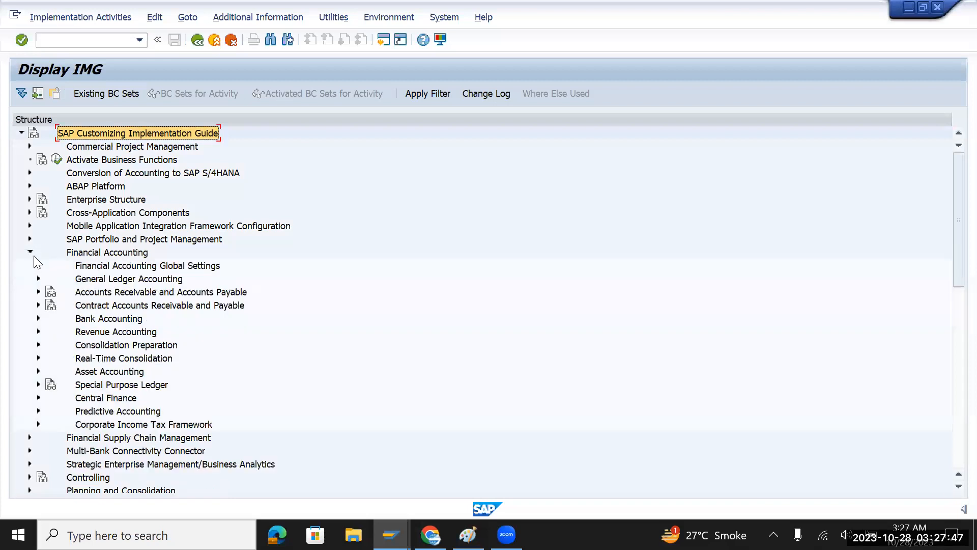
pyautogui.click(119, 266)
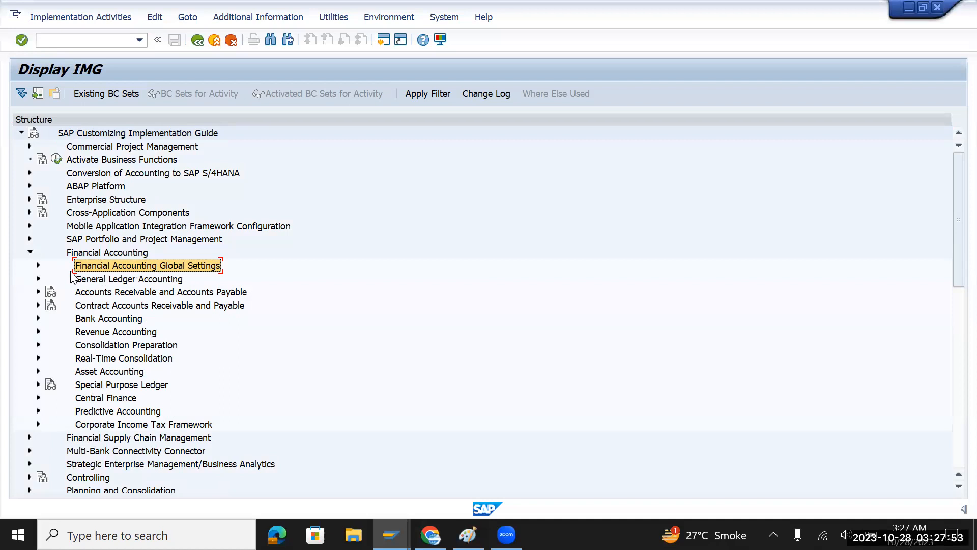
pyautogui.click(39, 265)
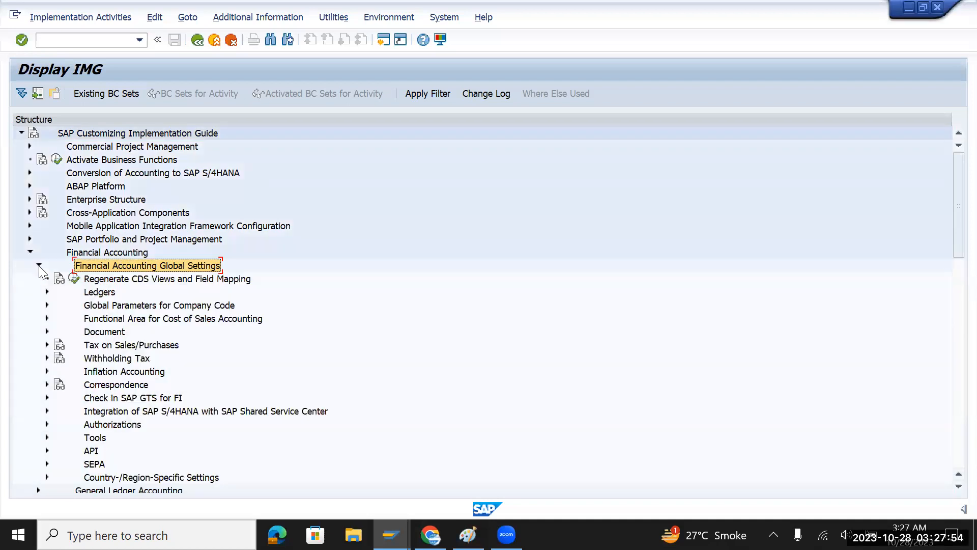
pyautogui.click(46, 292)
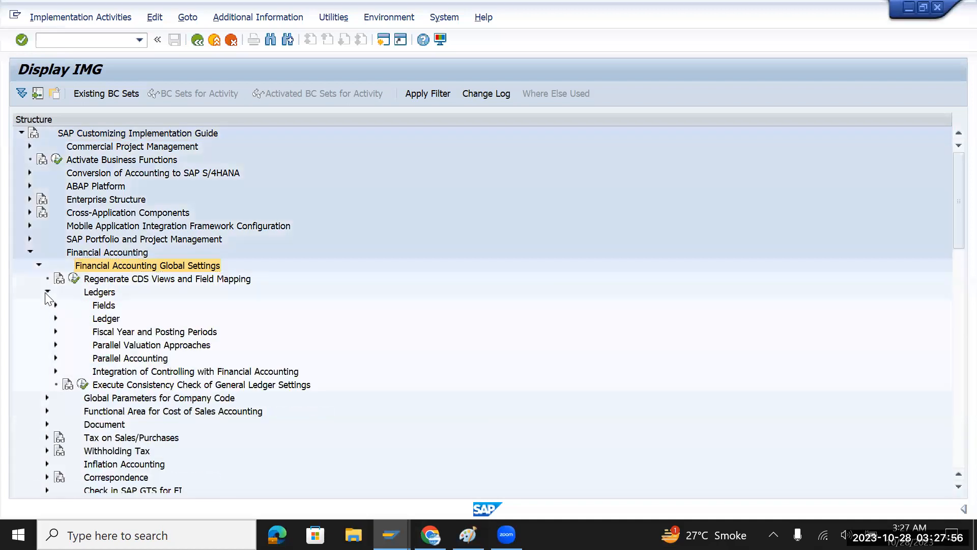
# Step: Look through the activities under Ledger, collapse it and select Execute Consistency Check of General Ledger Settings
pyautogui.click(96, 320)
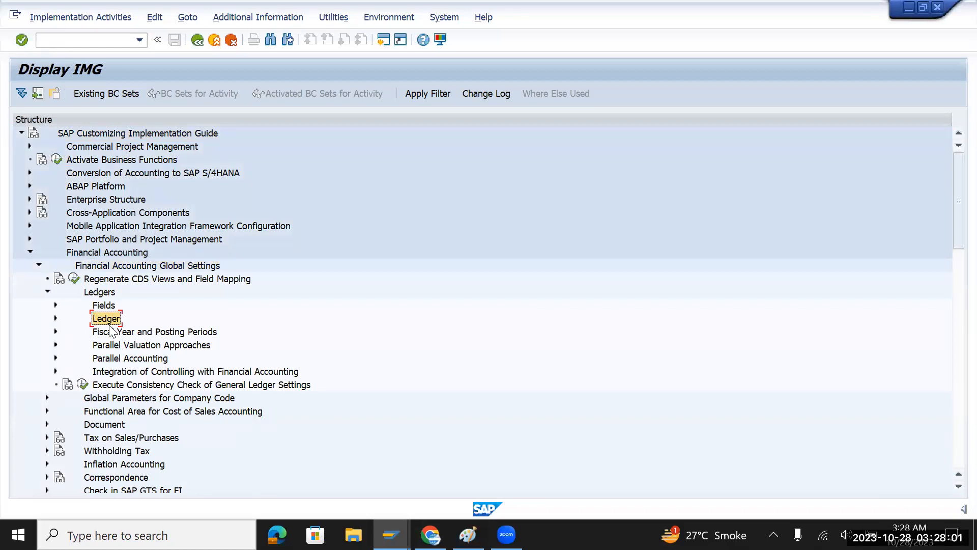
pyautogui.click(56, 319)
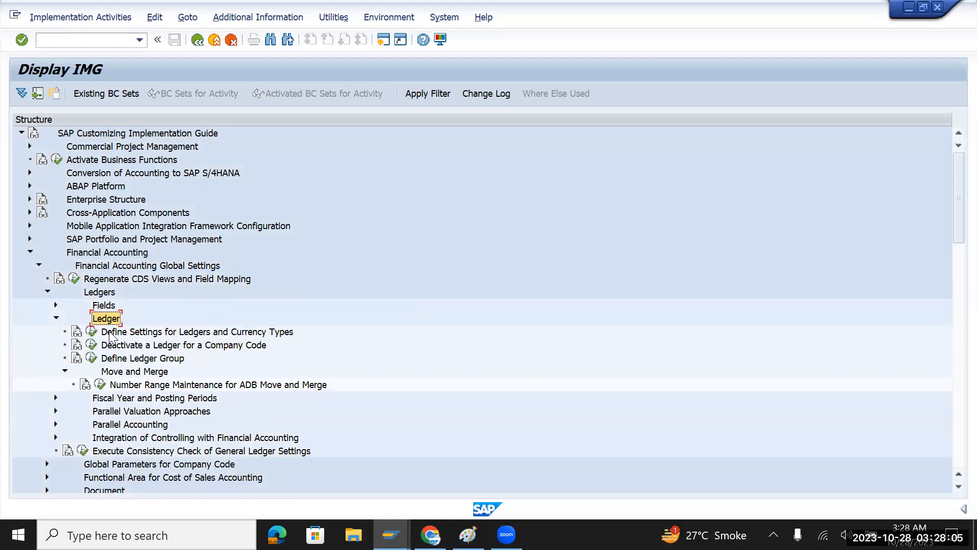
pyautogui.click(56, 318)
pyautogui.click(139, 384)
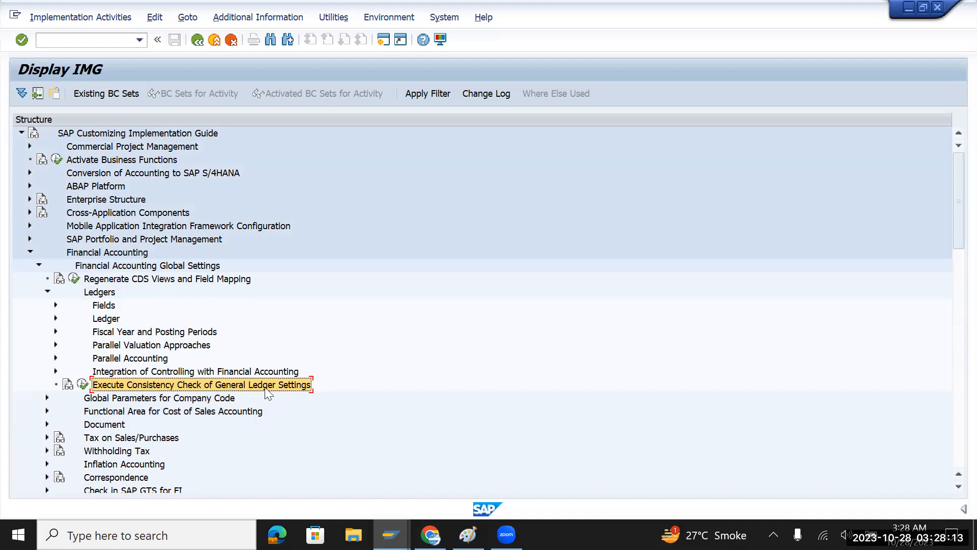
# Step: Execute the consistency check of general ledger settings and search its messages for tmgb
pyautogui.click(82, 386)
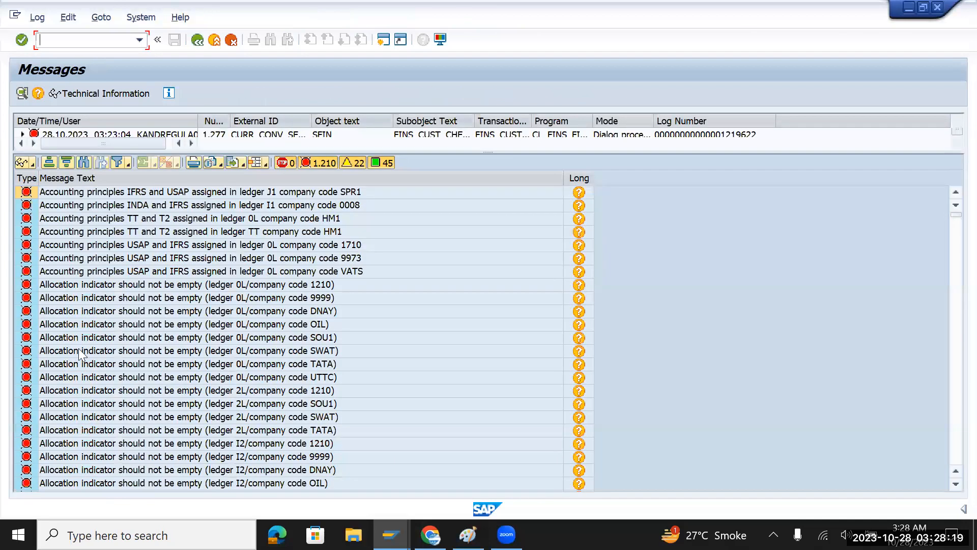
pyautogui.click(83, 163)
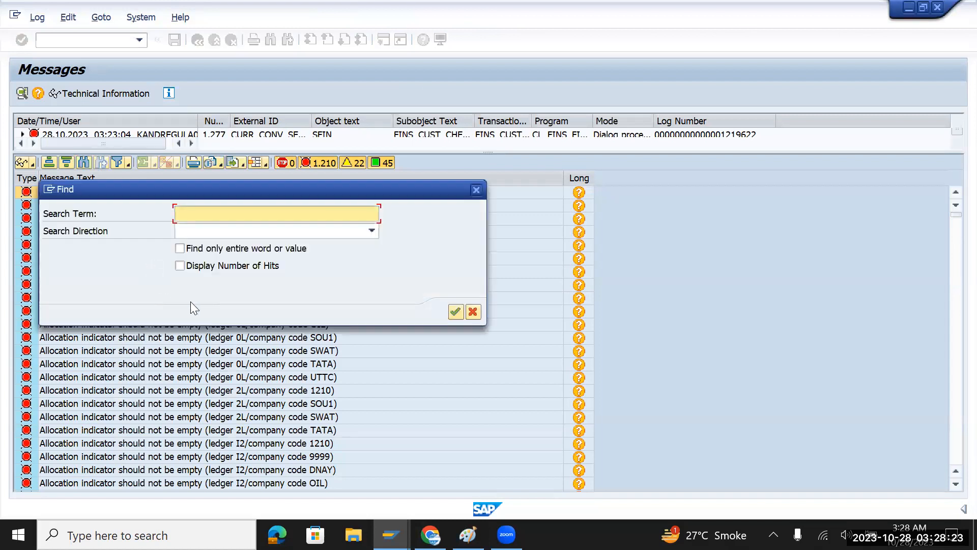
pyautogui.write('tmgb')
pyautogui.press('Return')
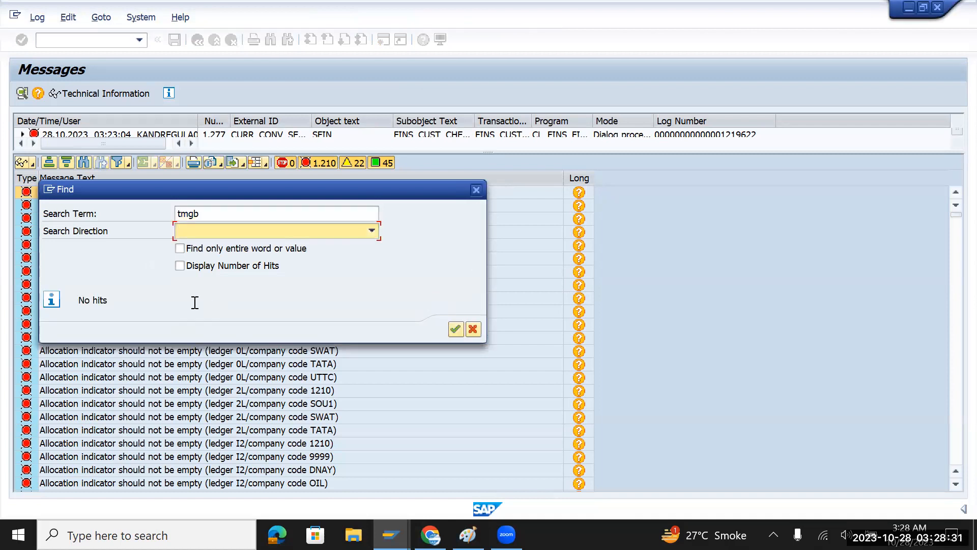
# Step: Search the consistency check messages for tmus, then close the search and return to the IMG structure
pyautogui.click(230, 214)
pyautogui.press('BackSpace')
pyautogui.press('BackSpace')
pyautogui.press('BackSpace')
pyautogui.press('BackSpace')
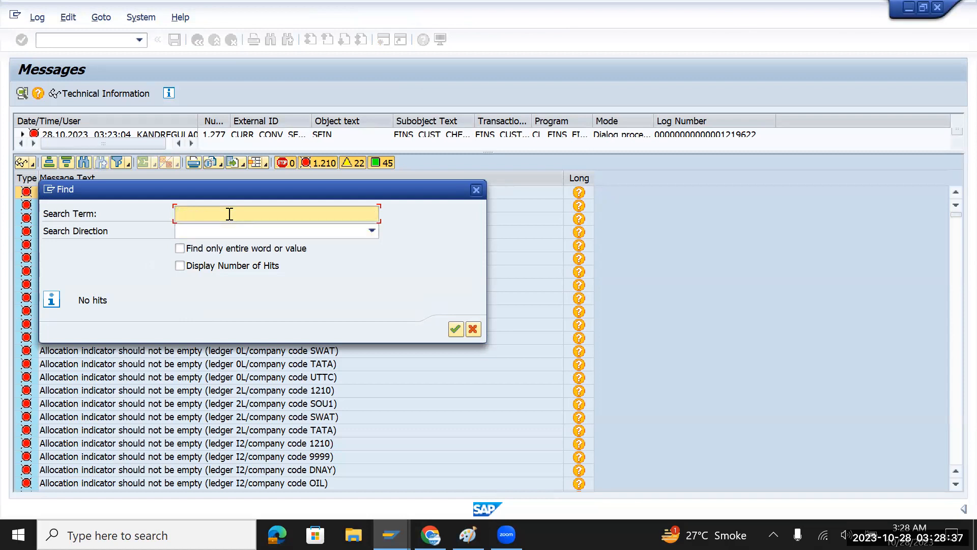
pyautogui.write('tmus')
pyautogui.press('Tab')
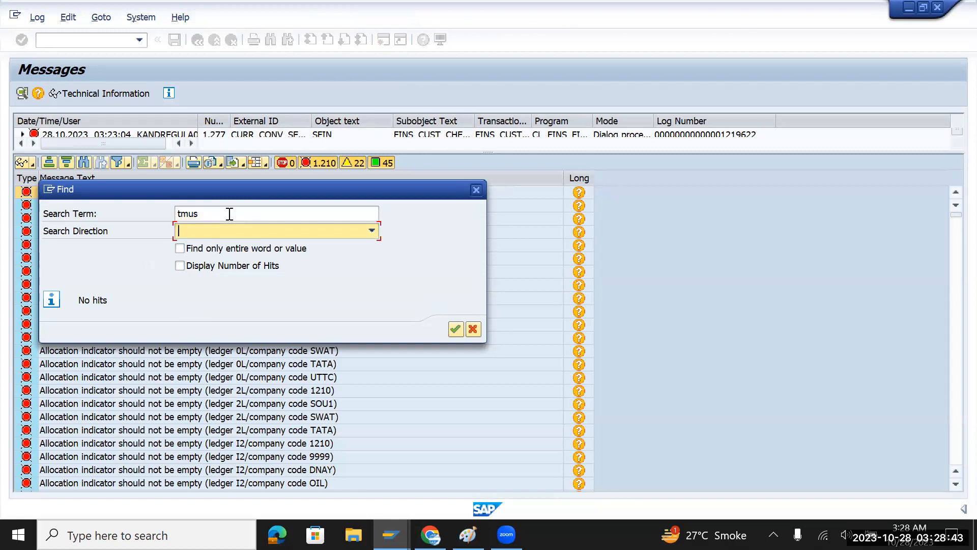
pyautogui.moveTo(117, 303); pyautogui.dragTo(86, 303)
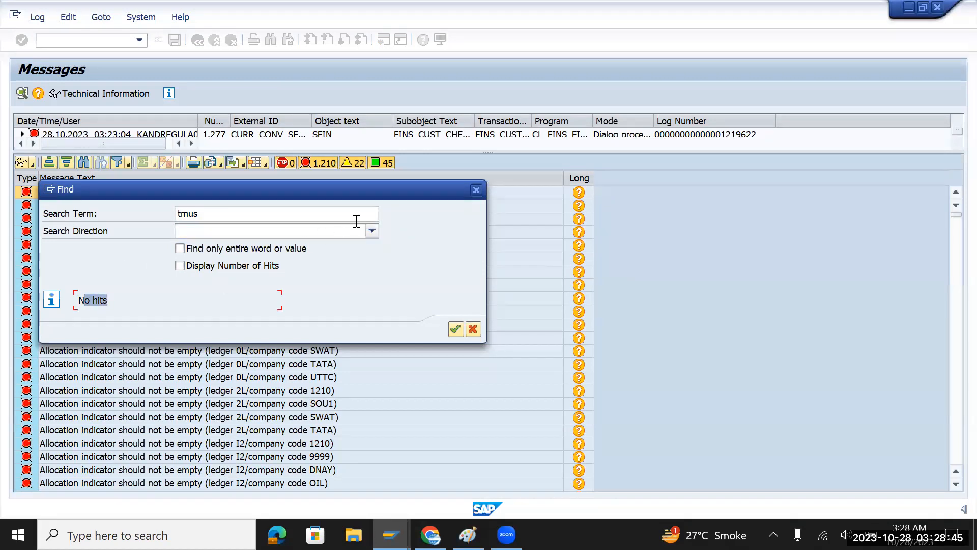
pyautogui.click(474, 188)
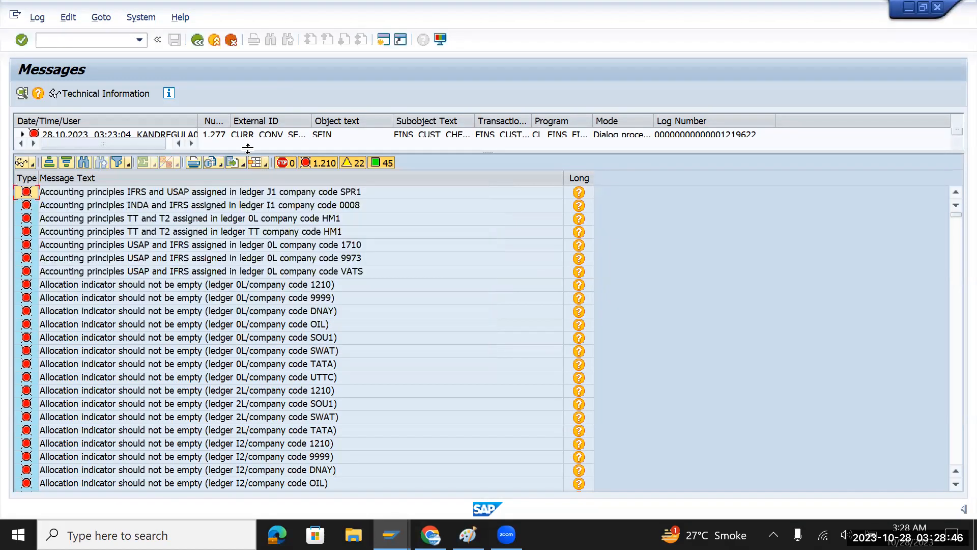
pyautogui.click(210, 42)
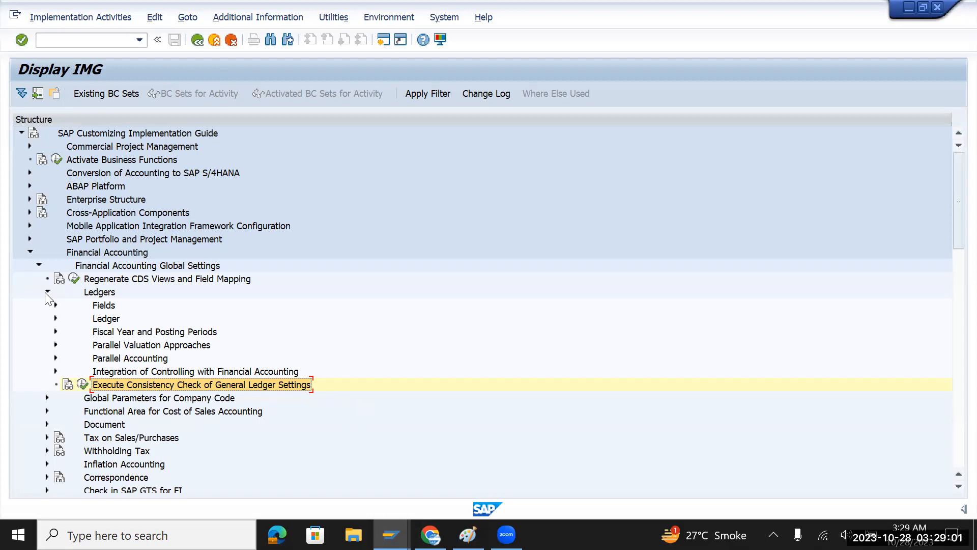
# Step: Expand Integration of Controlling with Financial Accounting and open Check and Define Default Values for Postings in Controlling
pyautogui.click(181, 334)
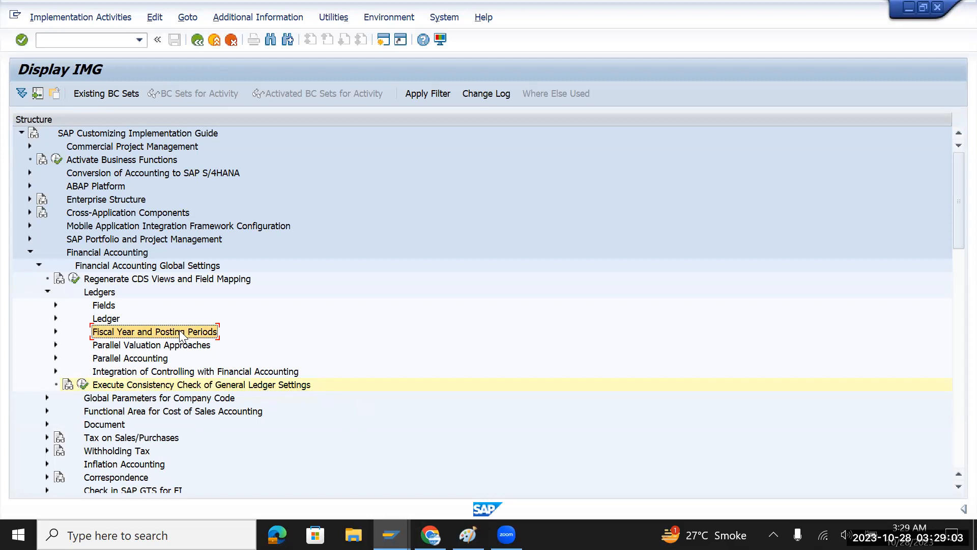
pyautogui.click(114, 372)
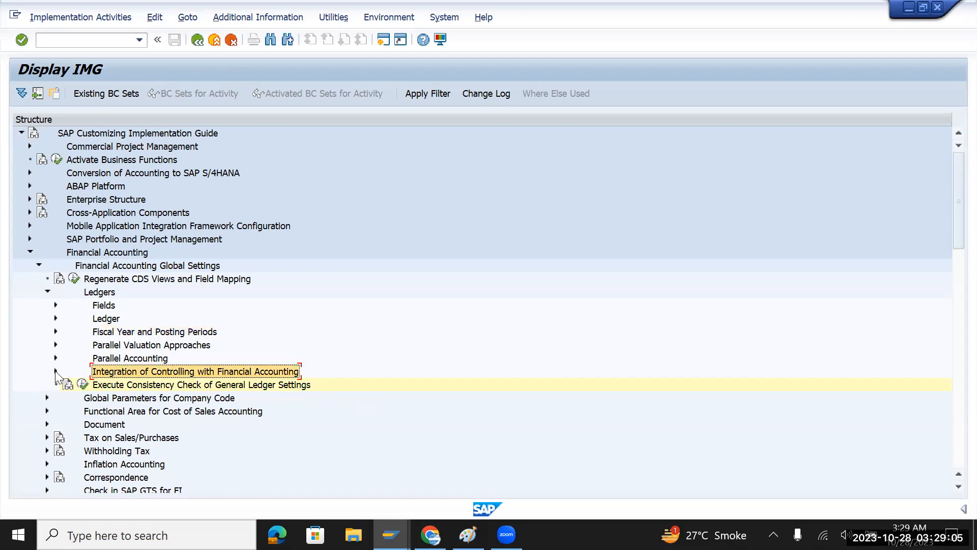
pyautogui.click(56, 371)
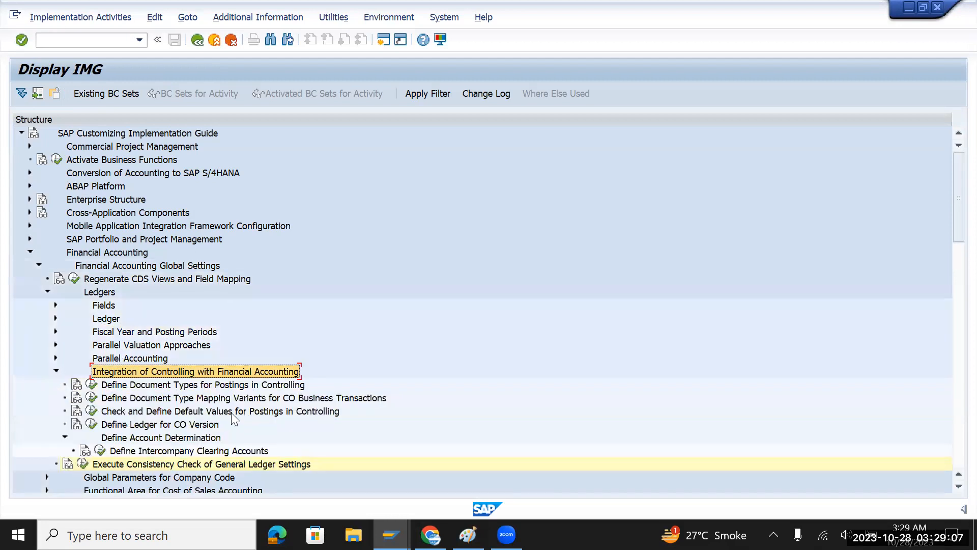
pyautogui.click(232, 412)
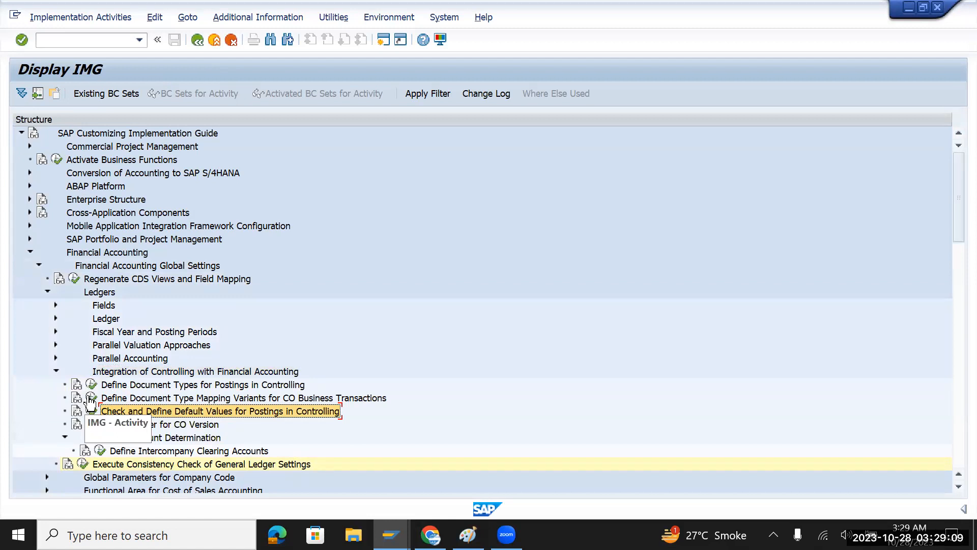
pyautogui.click(91, 411)
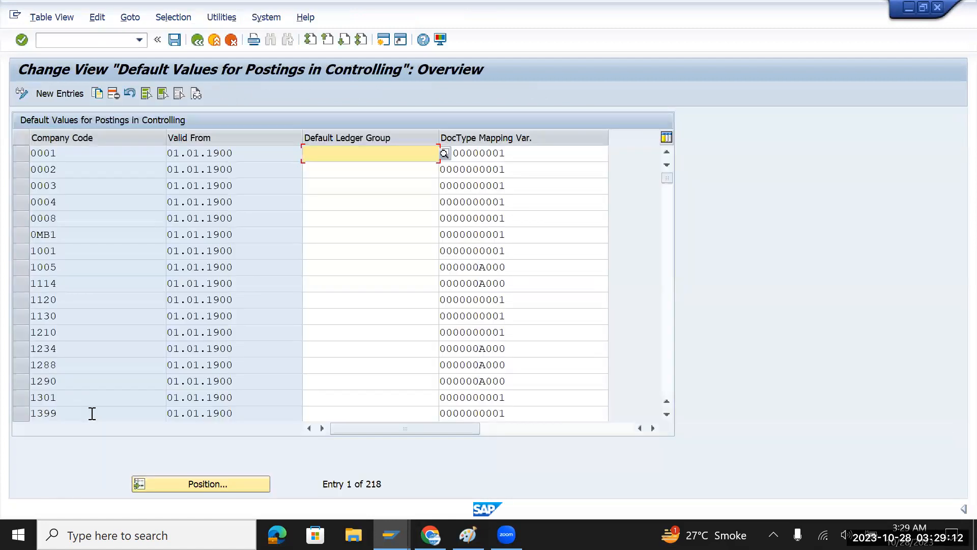
# Step: Position the default values list at company code TMUS and check the TMUS and TMGB entries
pyautogui.click(225, 480)
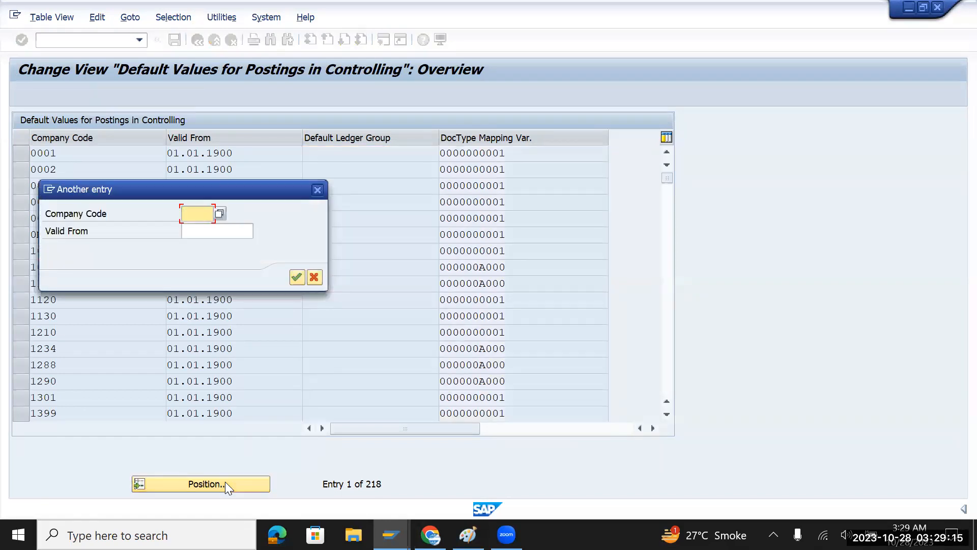
pyautogui.write('tmus')
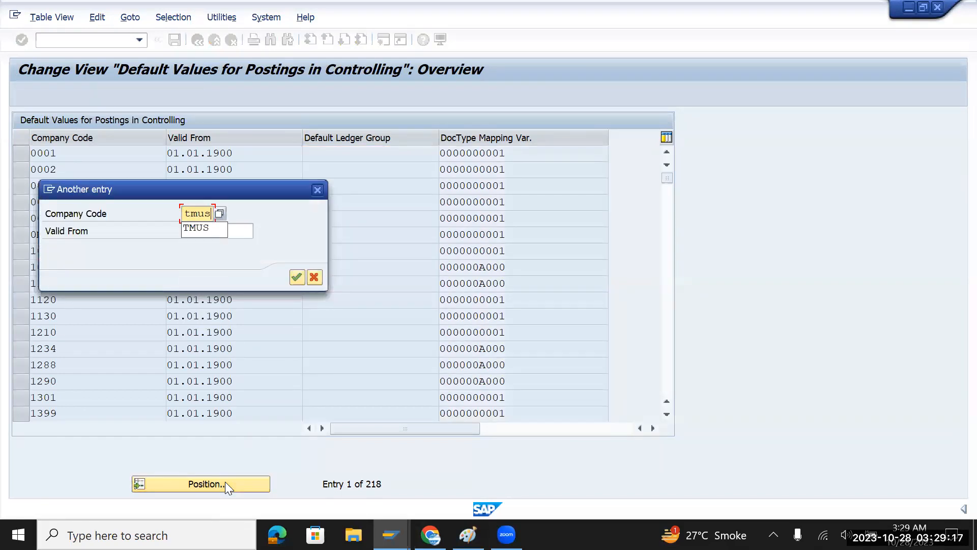
pyautogui.press('Return')
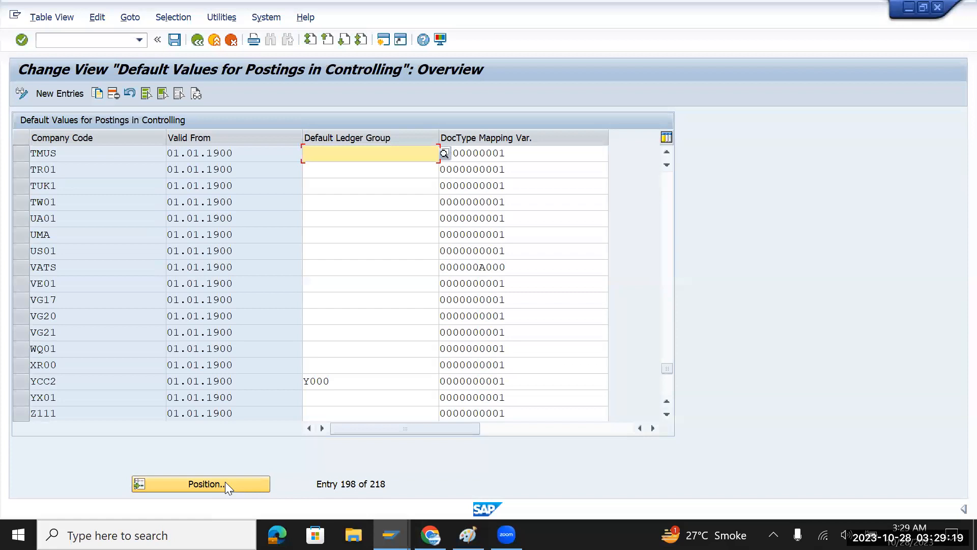
pyautogui.click(666, 152)
pyautogui.click(667, 153)
pyautogui.click(666, 152)
pyautogui.click(74, 202)
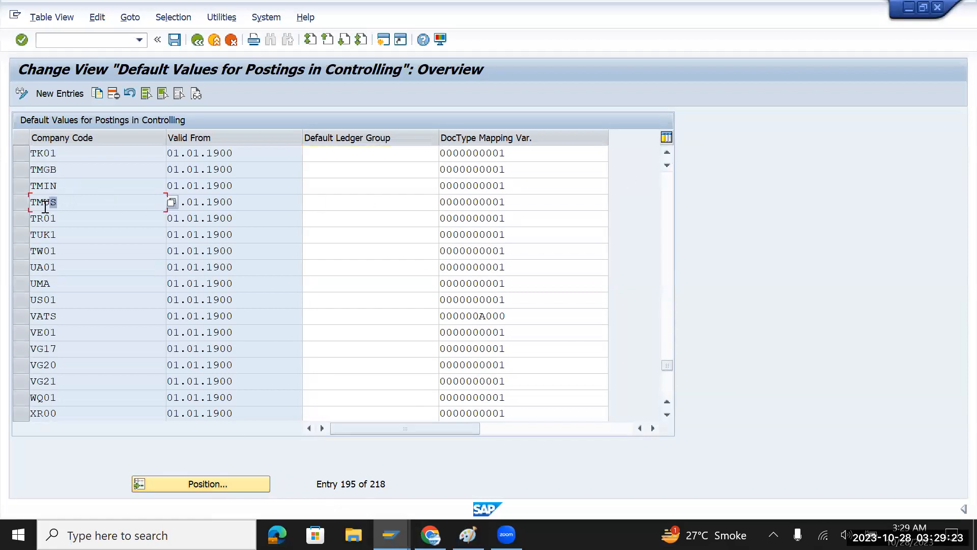
pyautogui.moveTo(67, 171); pyautogui.dragTo(28, 173)
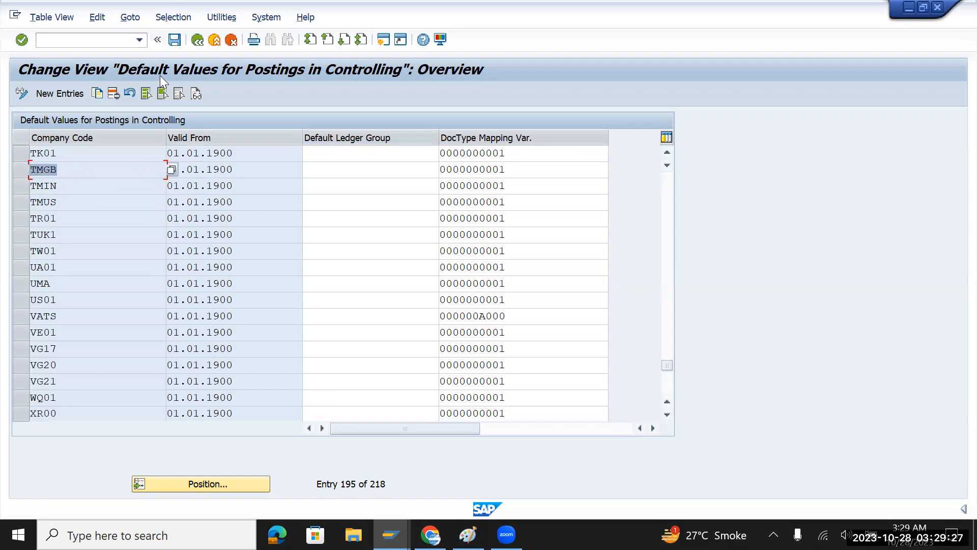
# Step: Leave the default values, collapse Integration of Controlling with Financial Accounting, and open central G/L account editing with transaction fs00
pyautogui.click(197, 40)
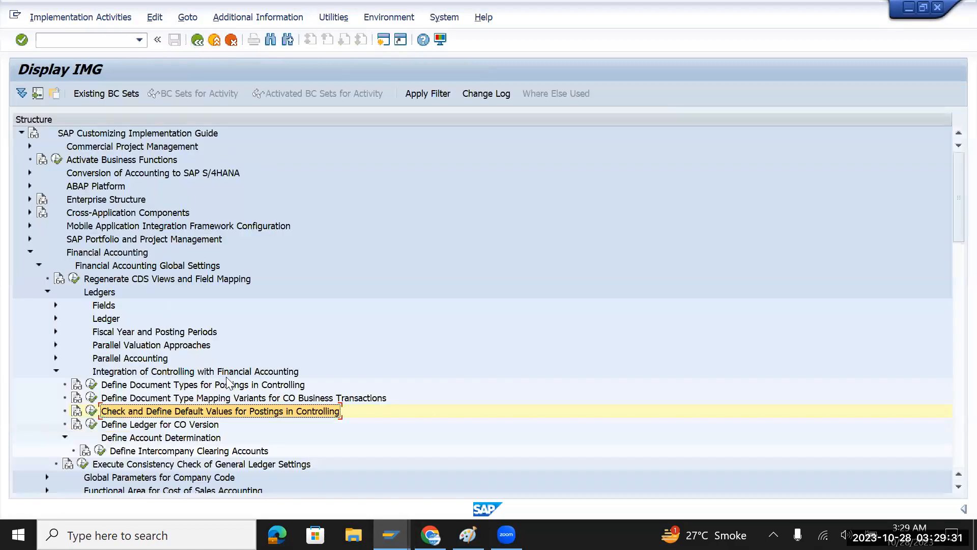
pyautogui.click(56, 371)
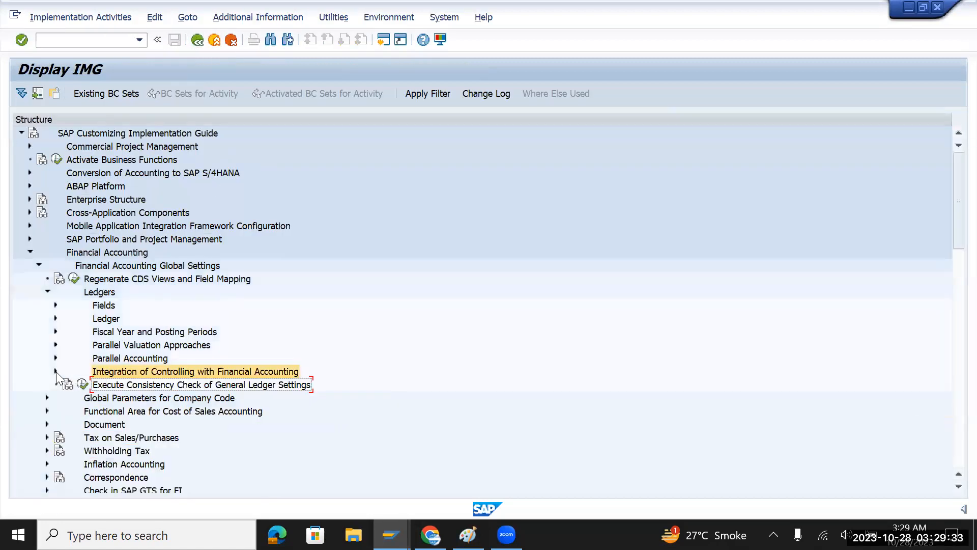
pyautogui.click(73, 40)
pyautogui.write('/nfs00')
pyautogui.press('Return')
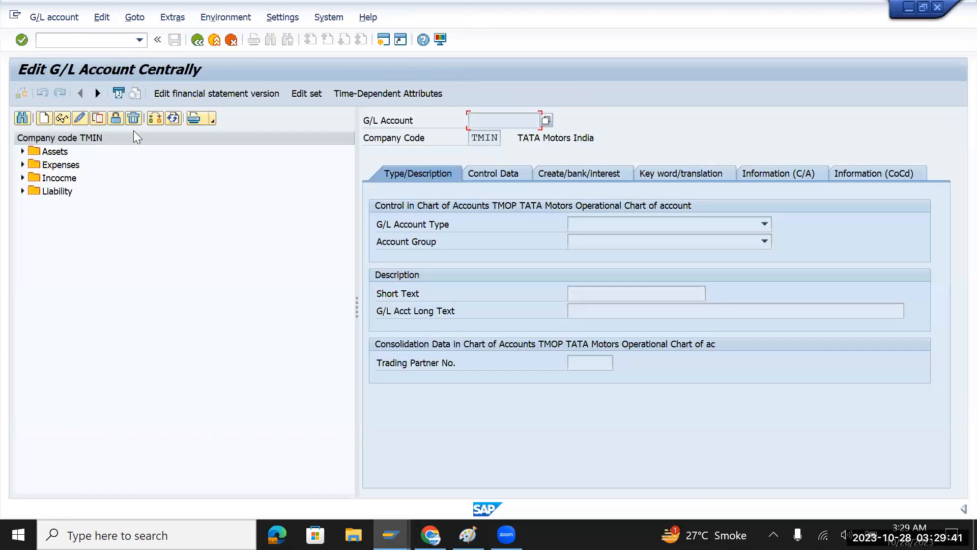
# Step: Expand the TMIN Assets group and display the Technical Asset, Asset Vehical AD and Asset Machinery accounts
pyautogui.click(22, 152)
pyautogui.doubleClick(88, 192)
pyautogui.doubleClick(89, 218)
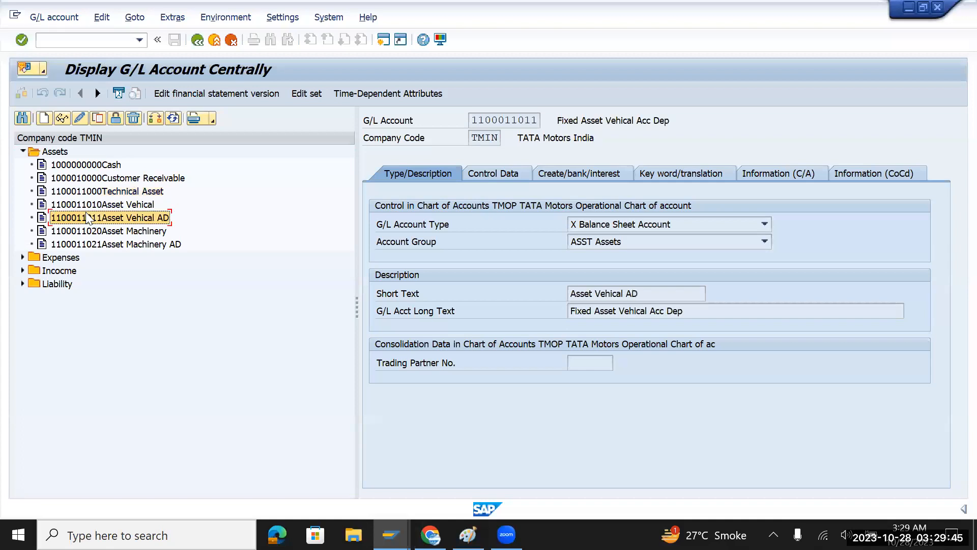
pyautogui.doubleClick(86, 231)
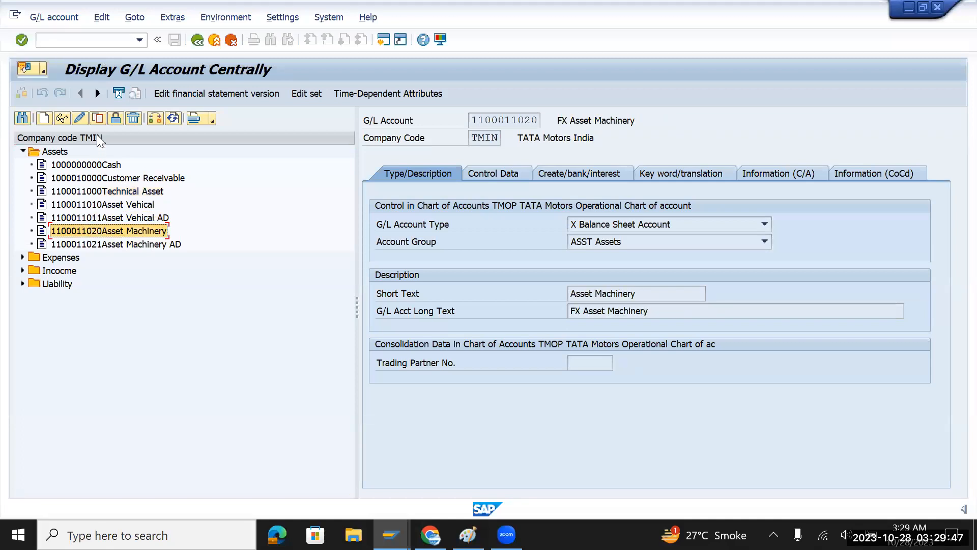
# Step: Change the company code to TMUS and expand its Assets, Expenses, Income and Liability accounts for review
pyautogui.click(155, 118)
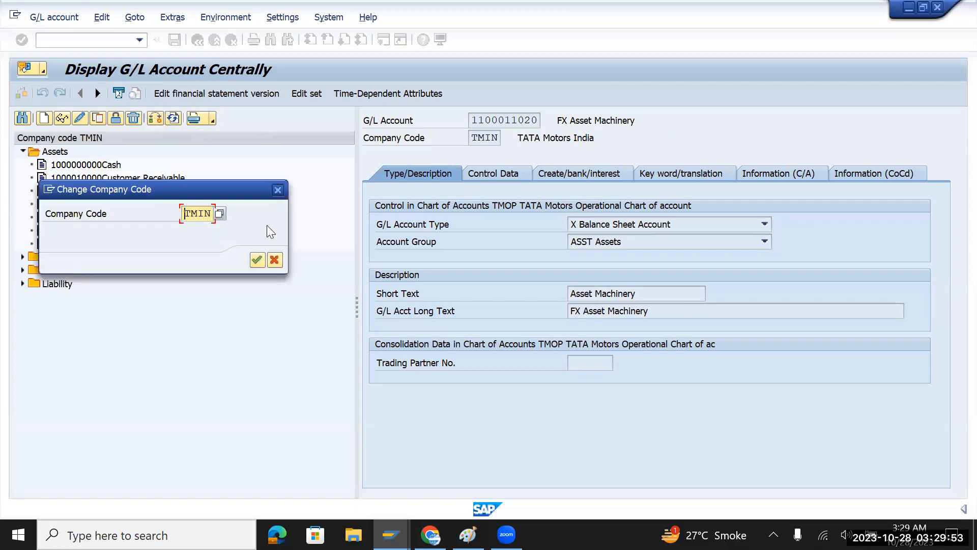
pyautogui.write('TMUS')
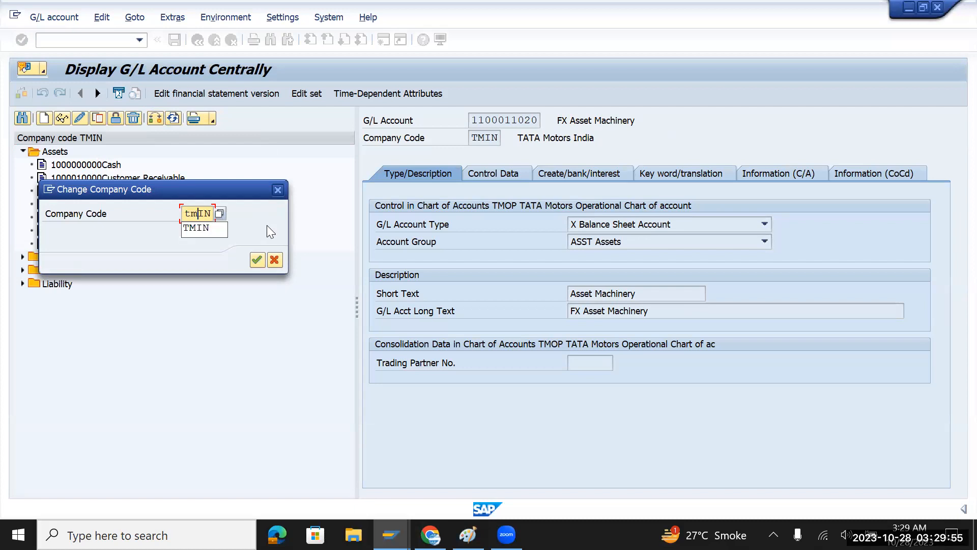
pyautogui.press('Return')
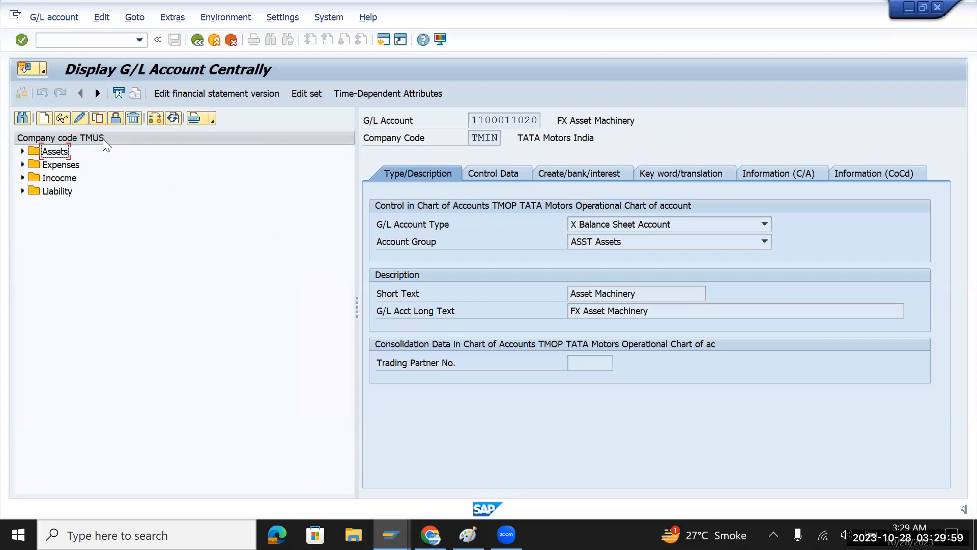
pyautogui.click(23, 152)
pyautogui.click(81, 192)
pyautogui.click(22, 257)
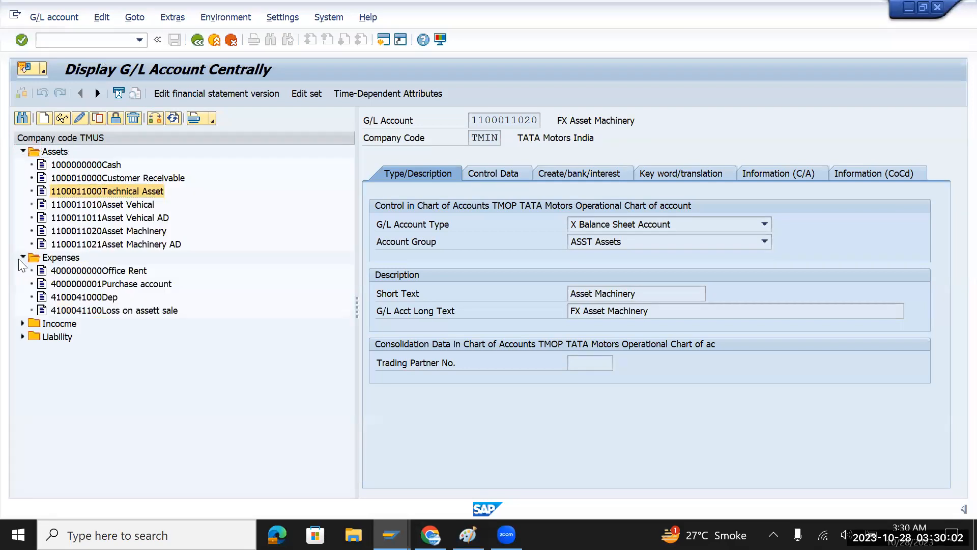
pyautogui.click(23, 324)
pyautogui.click(22, 376)
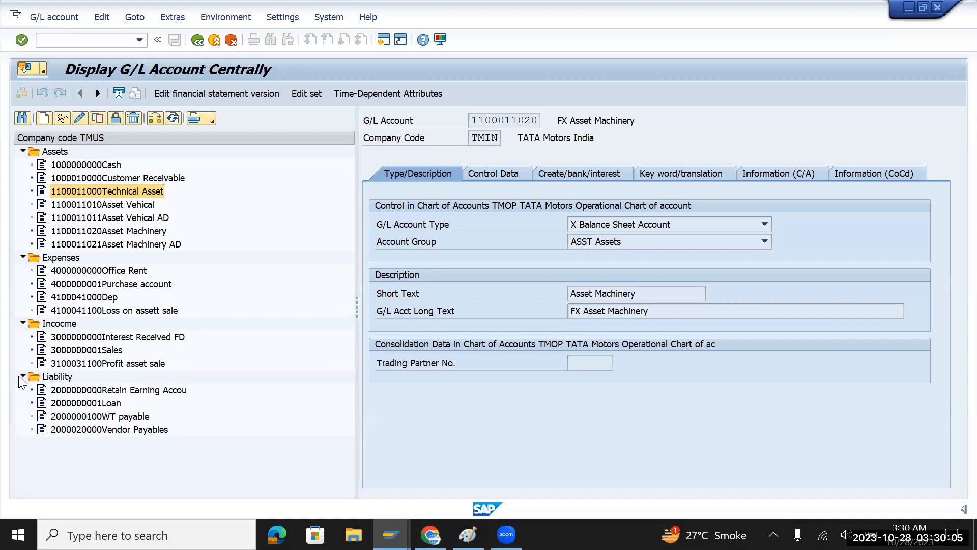
# Step: Change the company code to TMGB and expand its Assets, Expenses, Income and Liability accounts for review
pyautogui.click(156, 118)
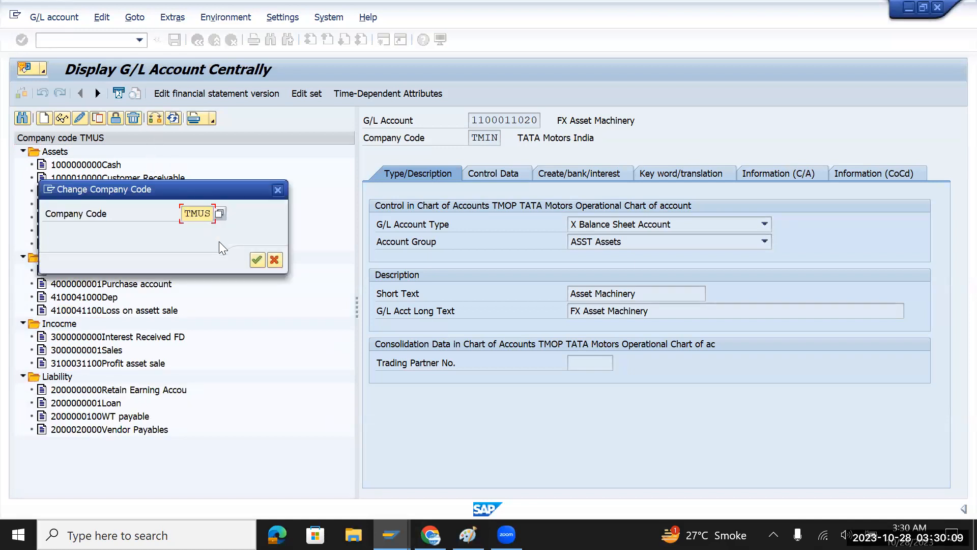
pyautogui.write('tm')
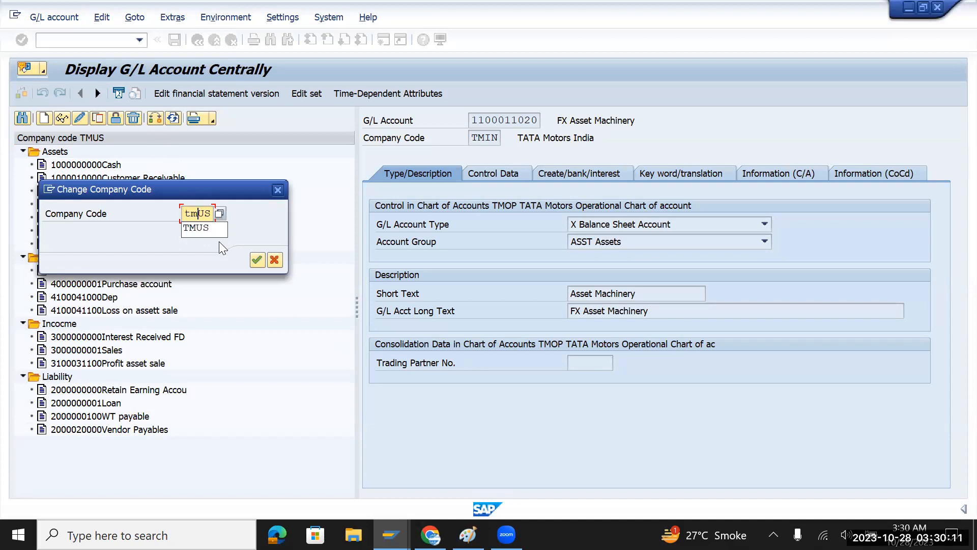
pyautogui.write('gb')
pyautogui.press('Return')
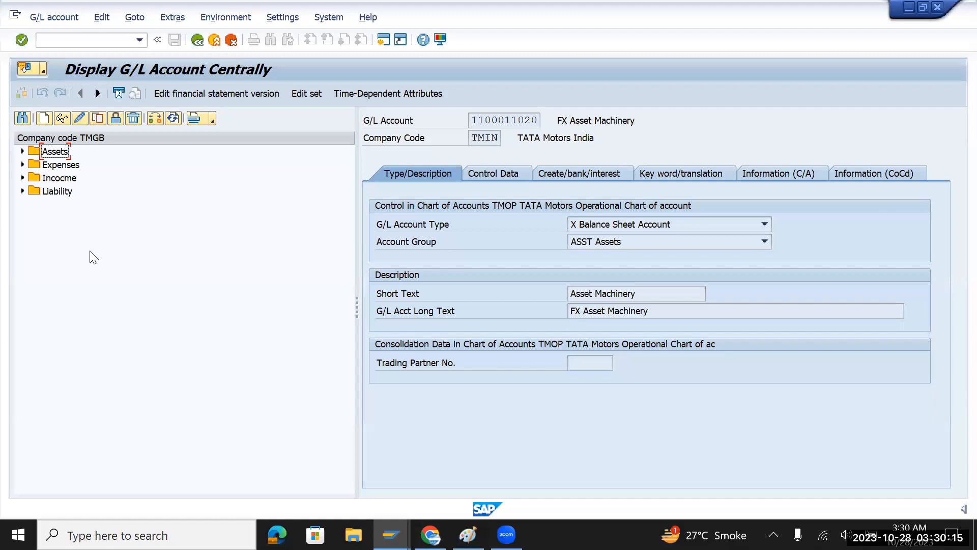
pyautogui.click(22, 151)
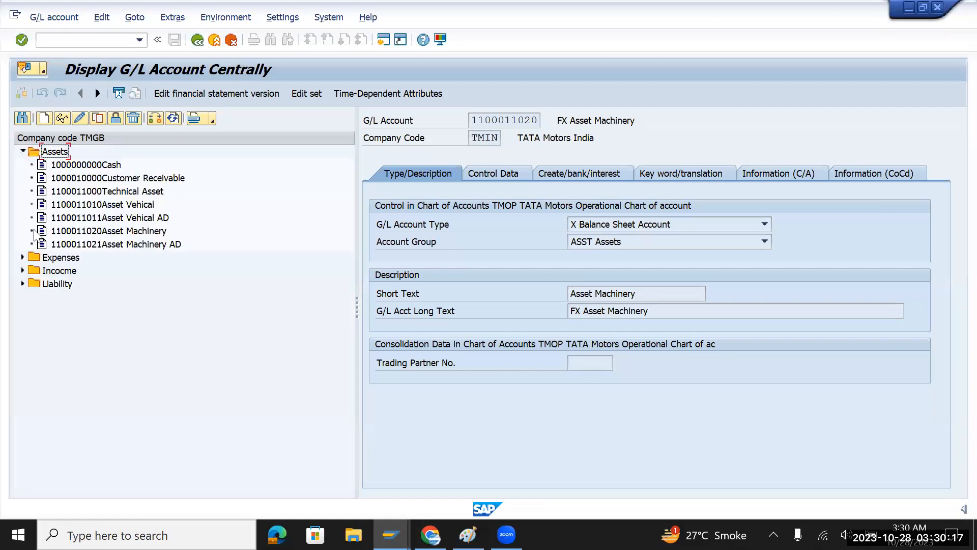
pyautogui.click(22, 257)
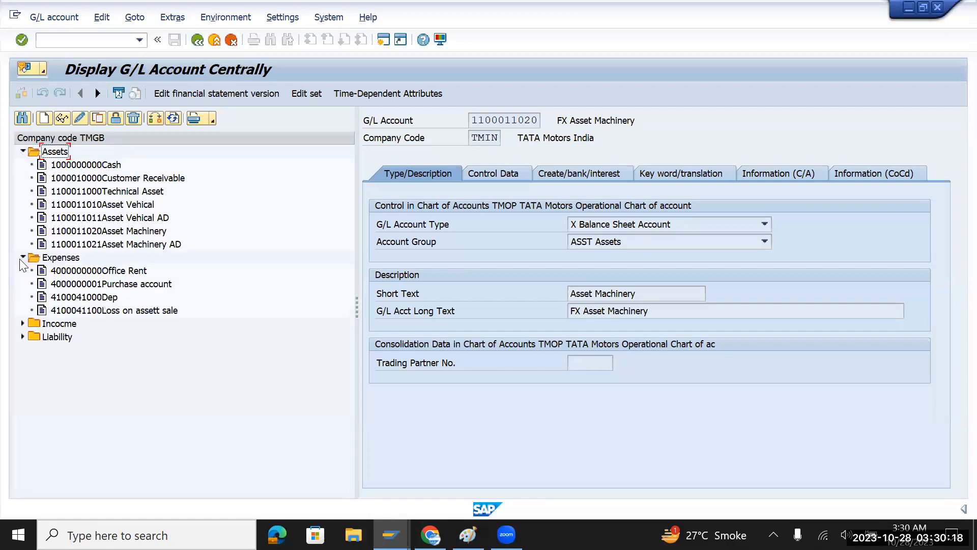
pyautogui.click(22, 323)
pyautogui.click(23, 376)
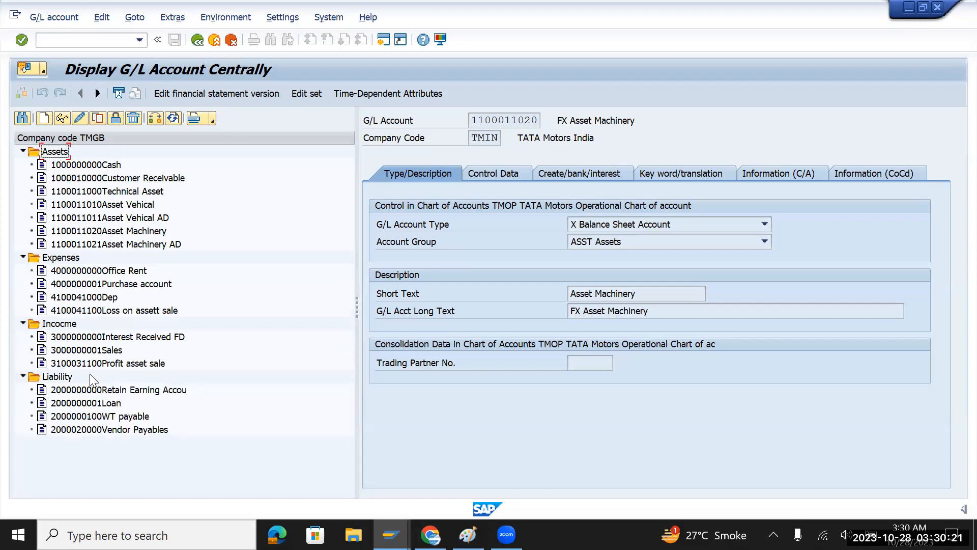
# Step: Leave the G/L account display and return to the SAP Easy Access screen
pyautogui.click(81, 40)
pyautogui.write('/n')
pyautogui.press('Return')
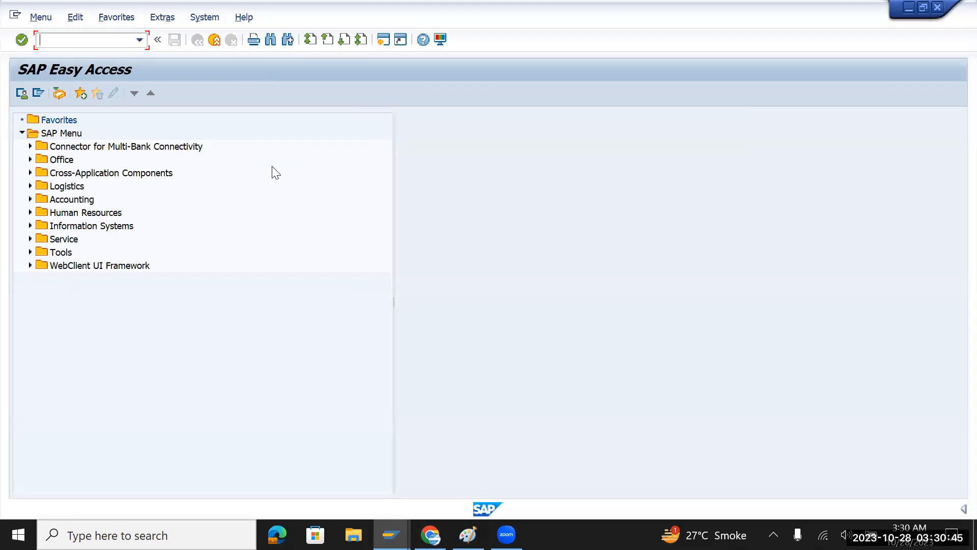
# Step: Open the profit center display transaction KE53 and set the controlling area to TMCO
pyautogui.write('ksd')
pyautogui.press('BackSpace')
pyautogui.press('BackSpace')
pyautogui.write('e53')
pyautogui.press('Return')
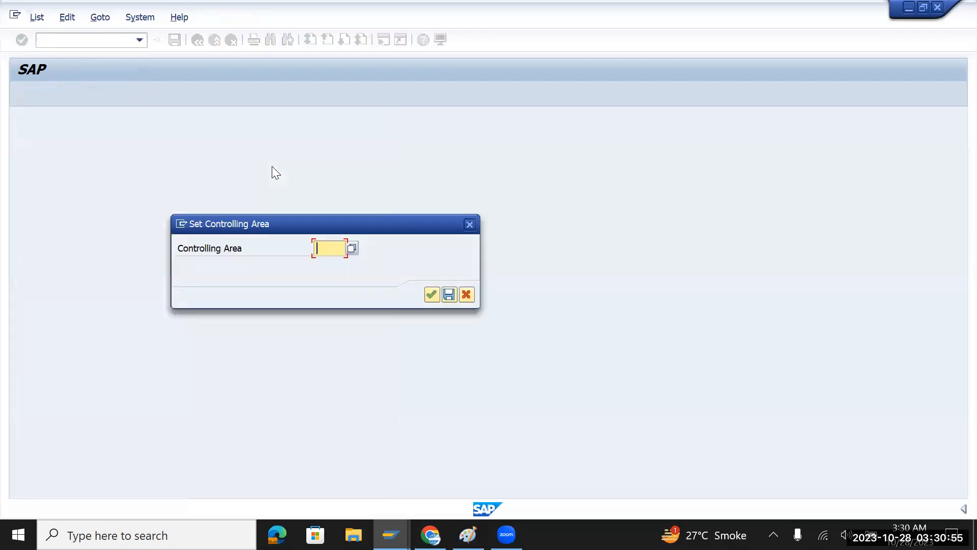
pyautogui.write('k')
pyautogui.press('BackSpace')
pyautogui.write('tmco')
pyautogui.press('Return')
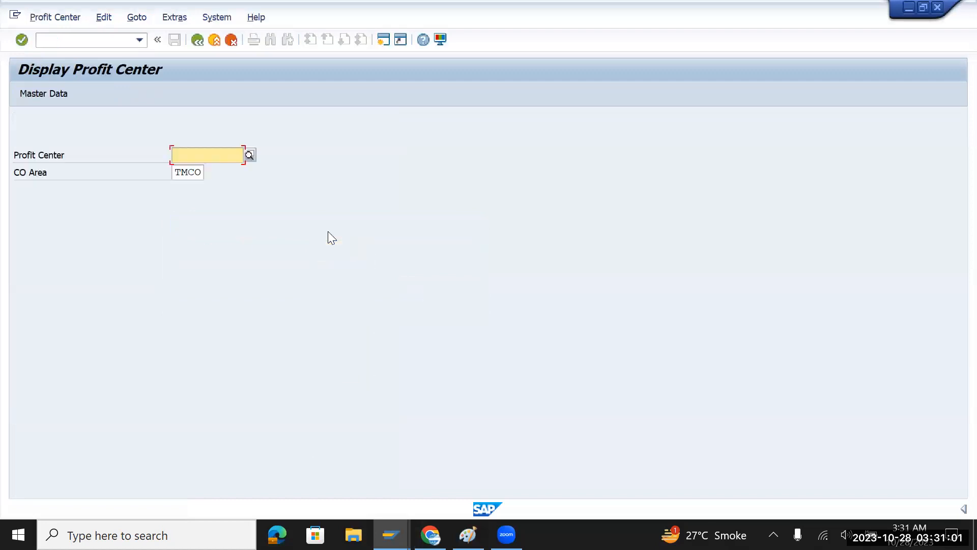
# Step: Display profit center TIAGO from the TMPROFIT standard hierarchy and show its company code assignments
pyautogui.click(249, 153)
pyautogui.click(592, 366)
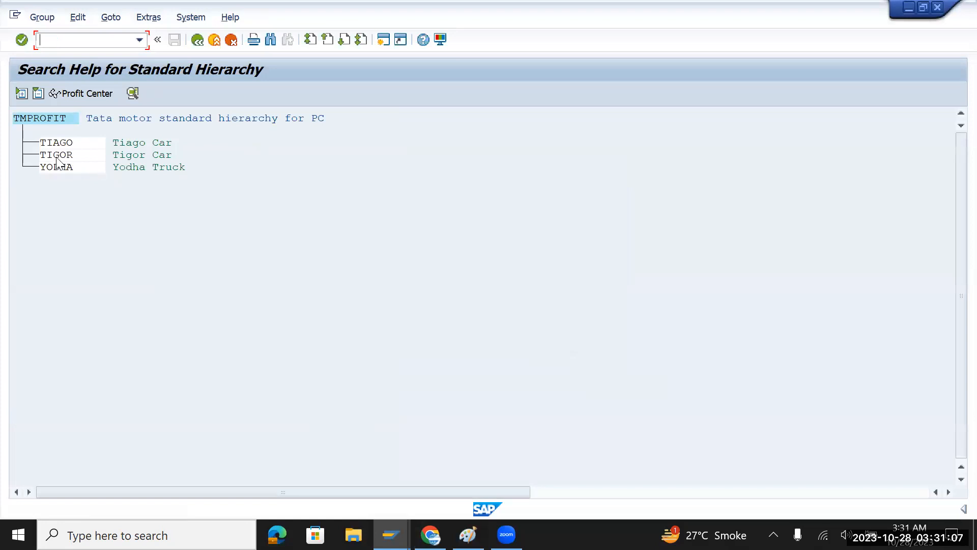
pyautogui.doubleClick(58, 144)
pyautogui.press('Return')
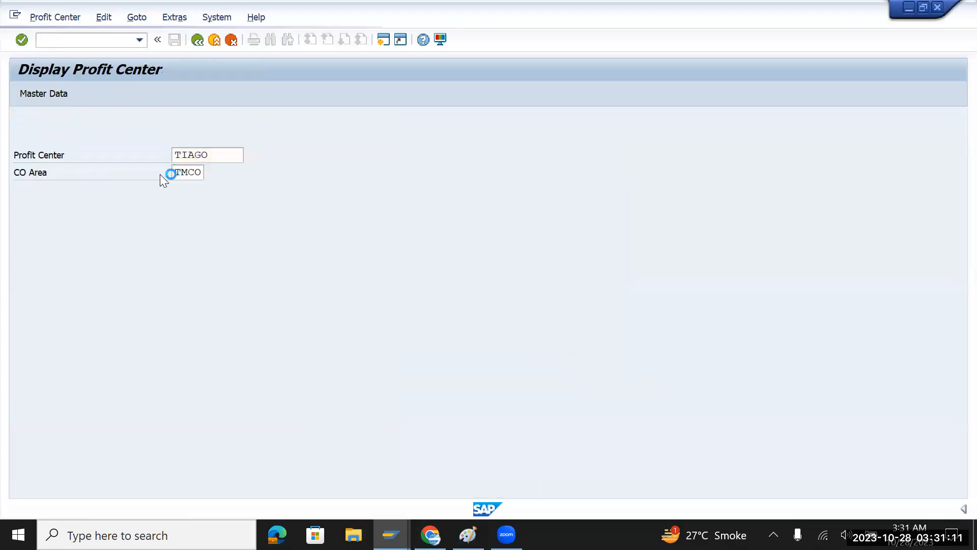
pyautogui.click(198, 207)
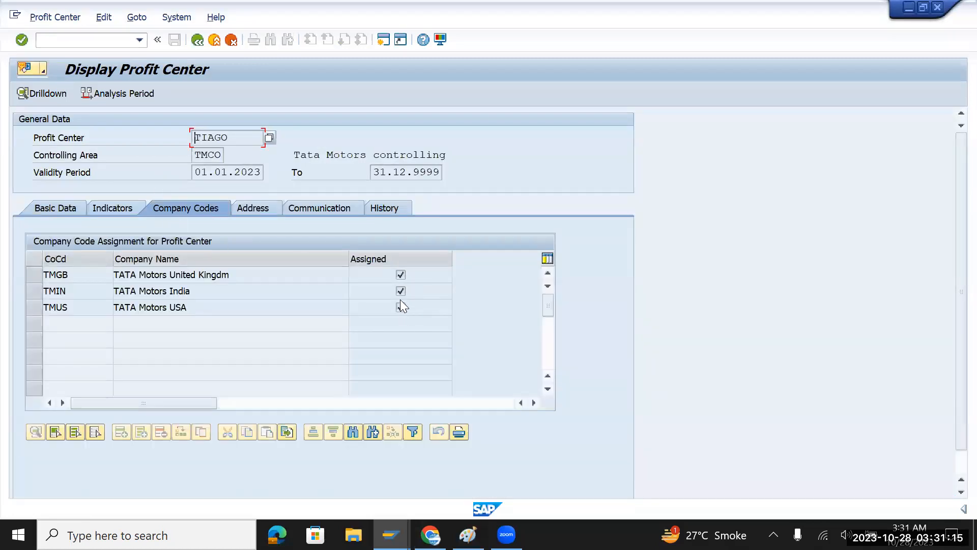
# Step: Leave the profit center display and open the cost center display transaction KS03
pyautogui.click(88, 40)
pyautogui.write('/n')
pyautogui.press('Return')
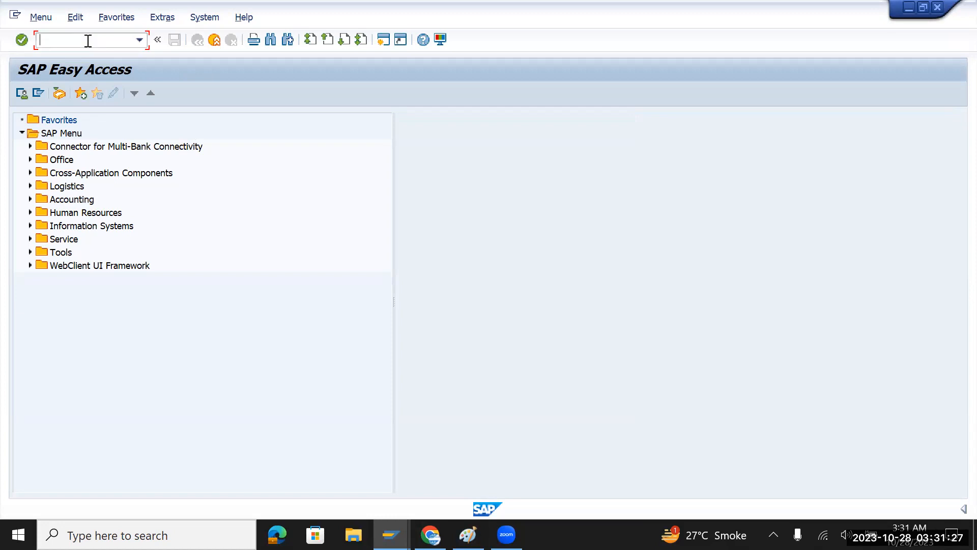
pyautogui.write('ks03')
pyautogui.press('Return')
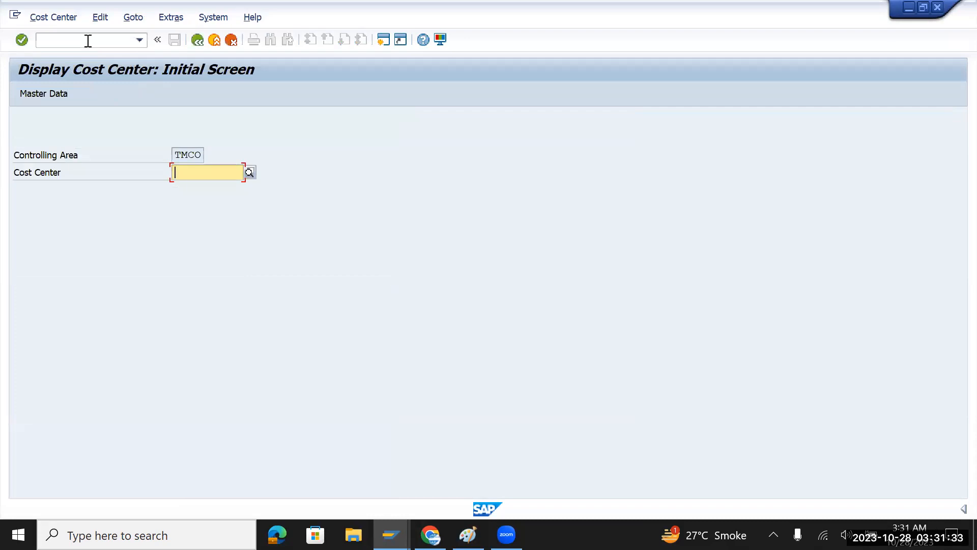
# Step: Find cost center HRCOSTCAR for company code TMIN and display its basic data to check the assigned company code
pyautogui.click(250, 173)
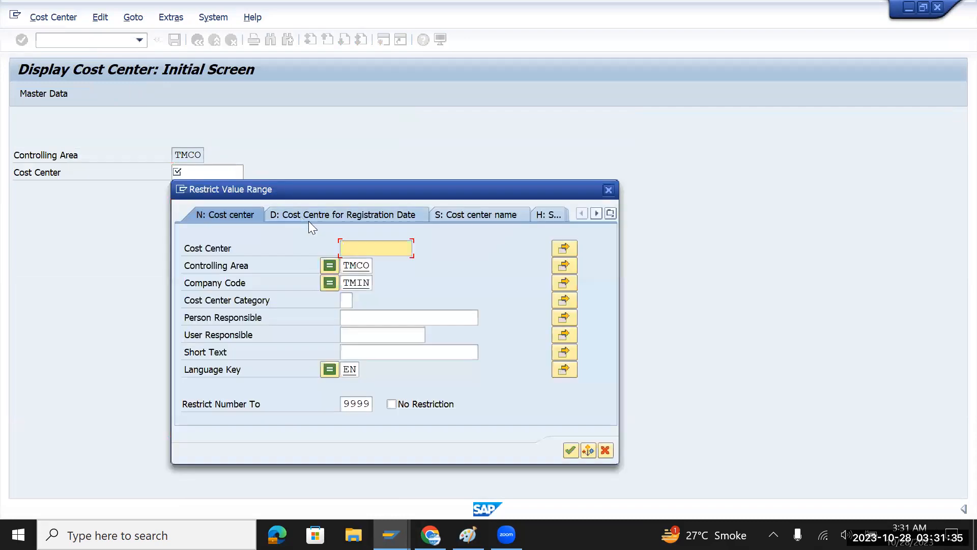
pyautogui.click(569, 450)
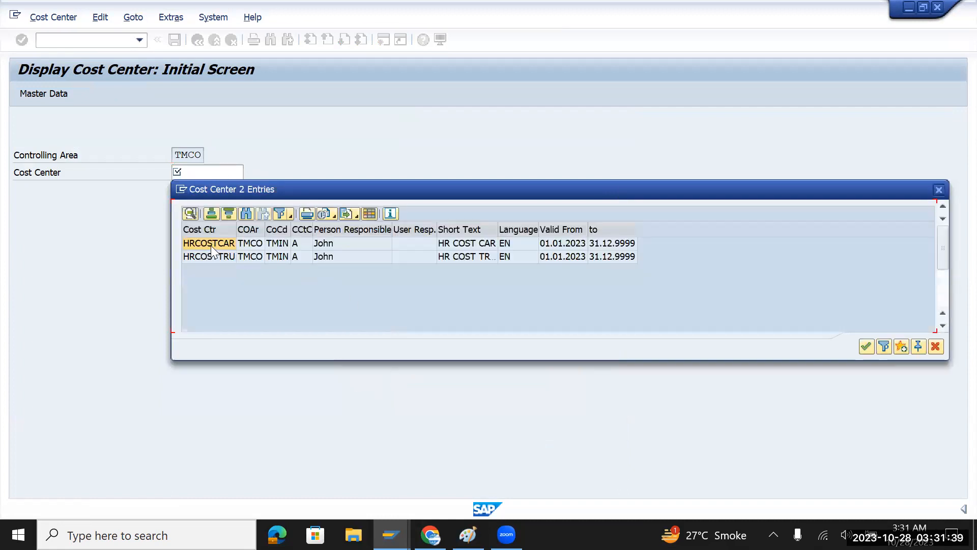
pyautogui.doubleClick(224, 246)
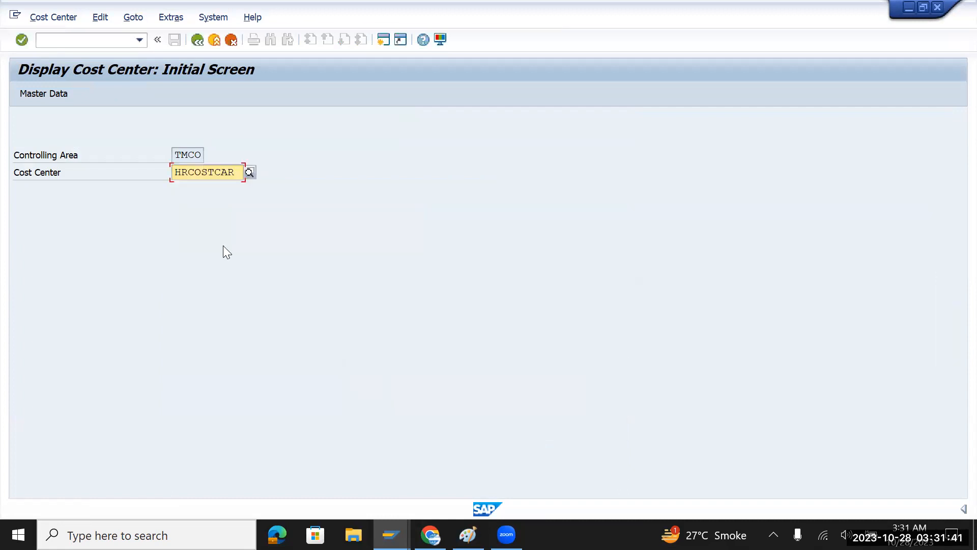
pyautogui.press('Return')
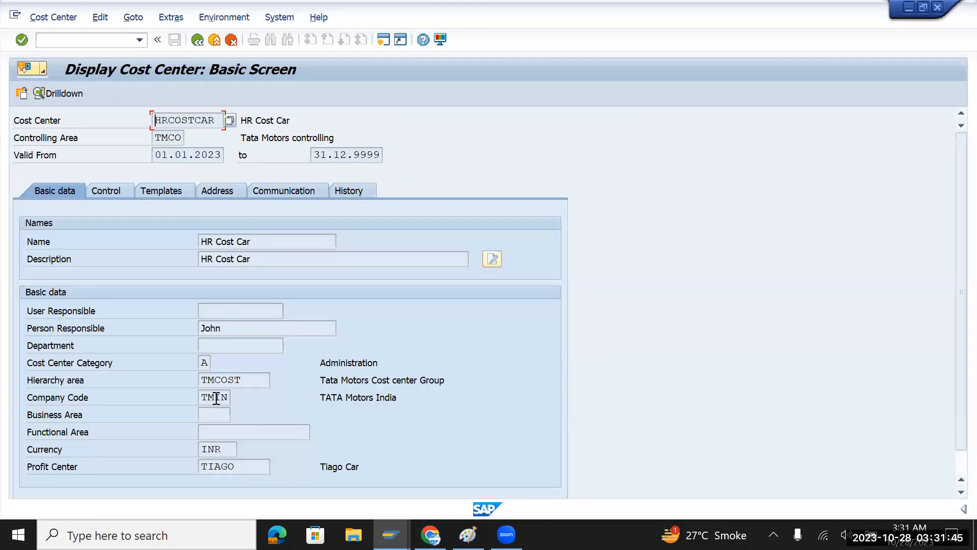
pyautogui.moveTo(202, 393); pyautogui.dragTo(238, 392)
pyautogui.click(204, 397)
pyautogui.moveTo(204, 397); pyautogui.dragTo(230, 400)
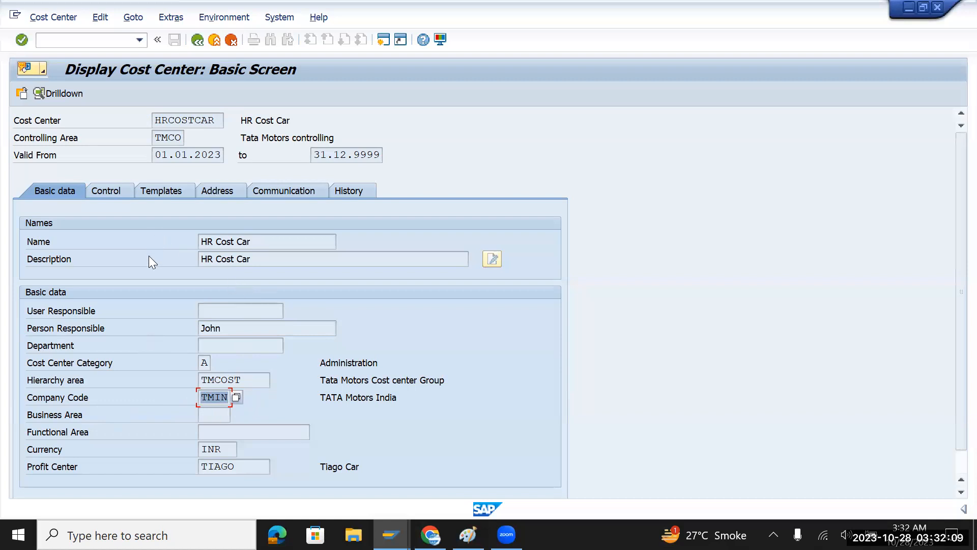
# Step: Start a new cost center USRENT in controlling area TMCO with transaction KS01
pyautogui.click(91, 47)
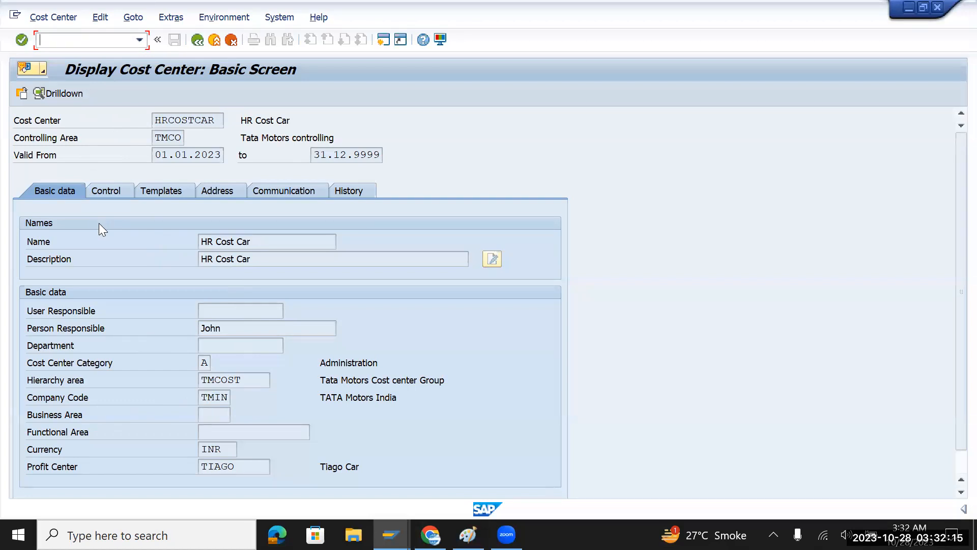
pyautogui.write('/nks01')
pyautogui.press('Return')
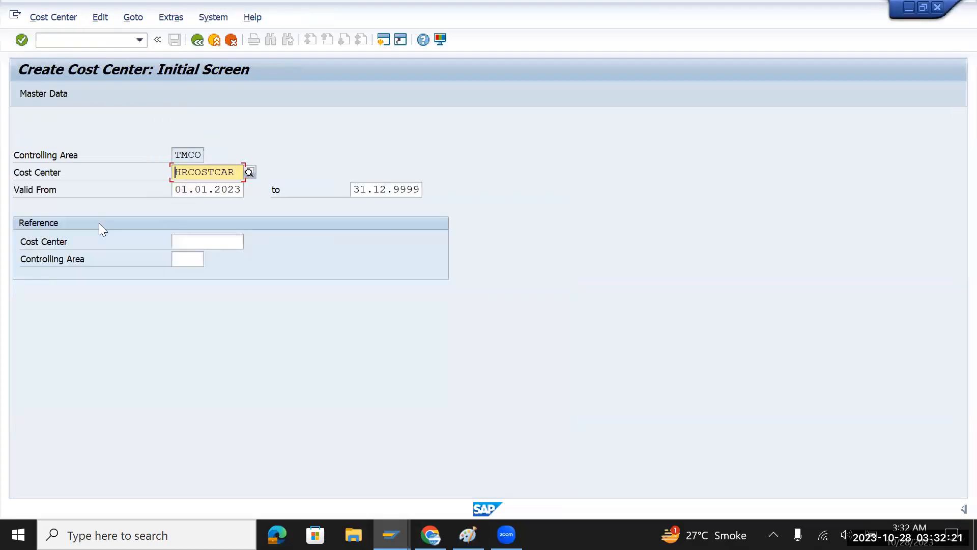
pyautogui.press('Delete')
pyautogui.press('Delete')
pyautogui.press('Delete')
pyautogui.press('Delete')
pyautogui.press('Delete')
pyautogui.press('Delete')
pyautogui.press('Delete')
pyautogui.press('Delete')
pyautogui.press('Delete')
pyautogui.write('Re')
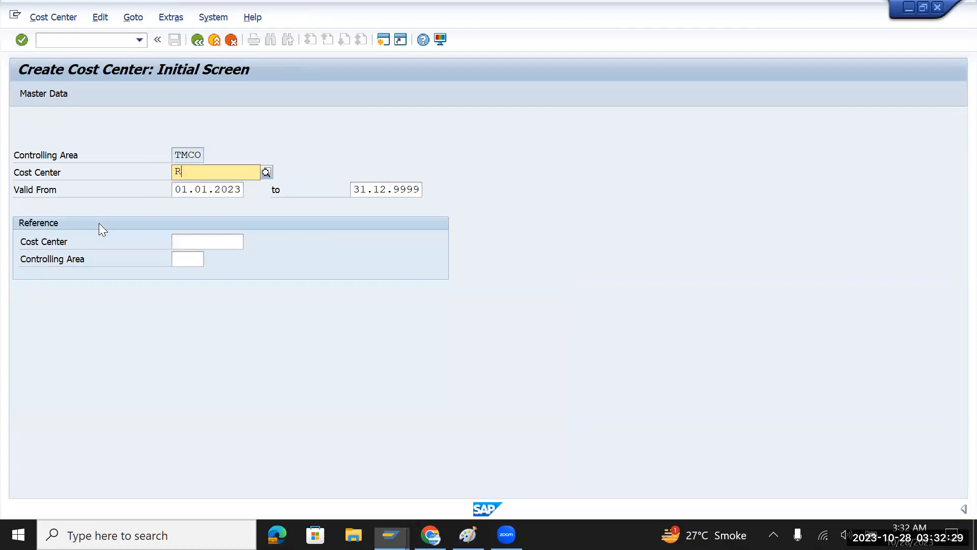
pyautogui.press('BackSpace')
pyautogui.press('BackSpace')
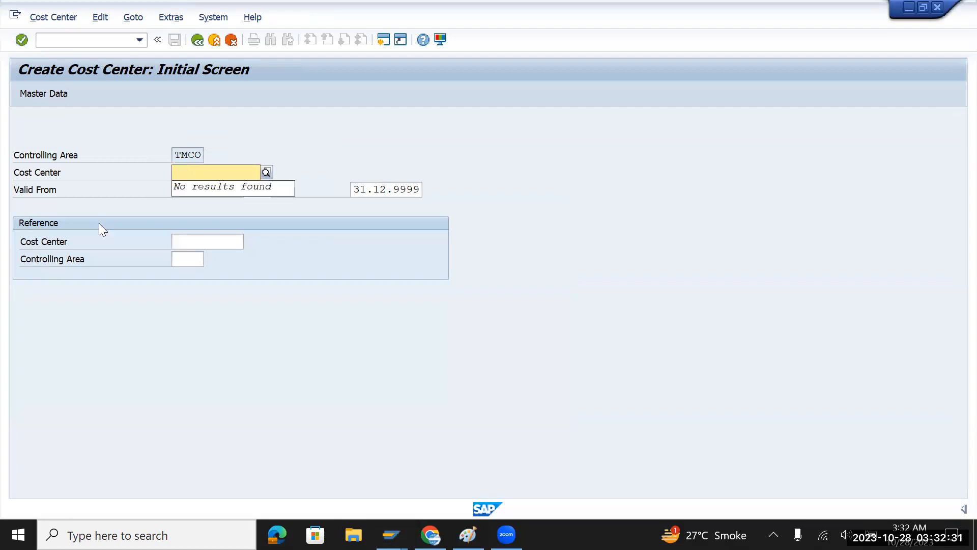
pyautogui.write('USrent')
pyautogui.press('Return')
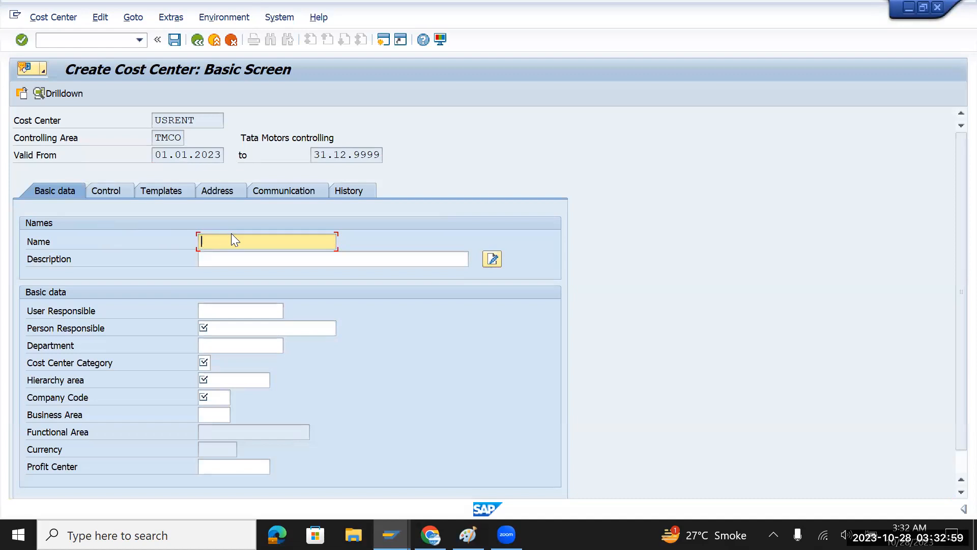
# Step: Name the USRENT cost center "Rent for US off" and describe it as "Rent for US office"
pyautogui.write('Rent for US off')
pyautogui.click(250, 260)
pyautogui.write('Rent for US off')
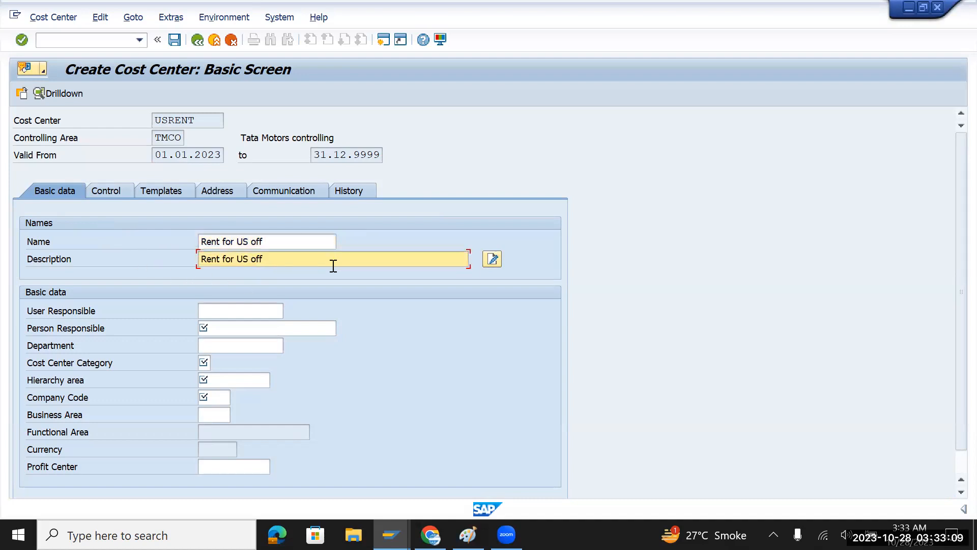
pyautogui.write('ice')
# Step: Enter the name of the person responsible and set the cost center category to A, Administration
pyautogui.click(242, 331)
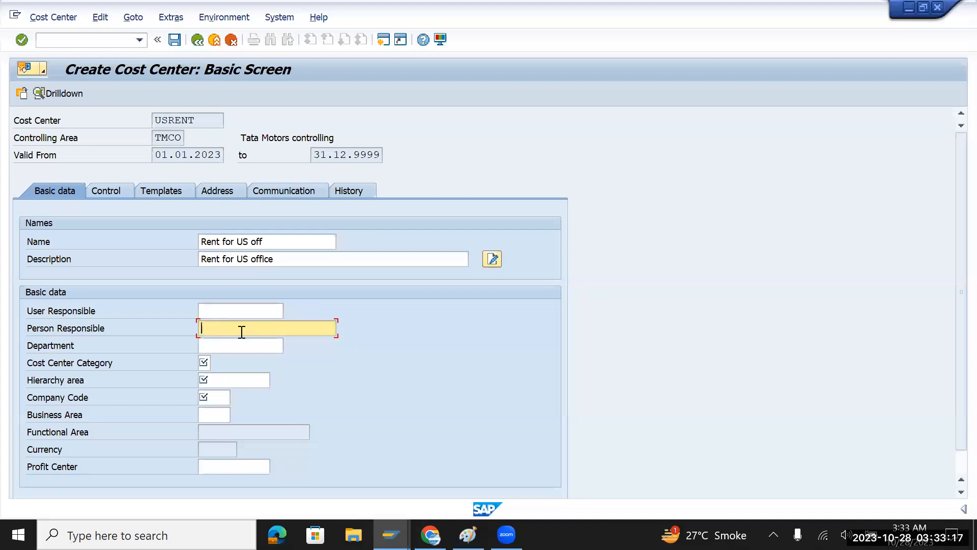
pyautogui.write('KIN')
pyautogui.press('BackSpace')
pyautogui.press('BackSpace')
pyautogui.write('in')
pyautogui.click(206, 366)
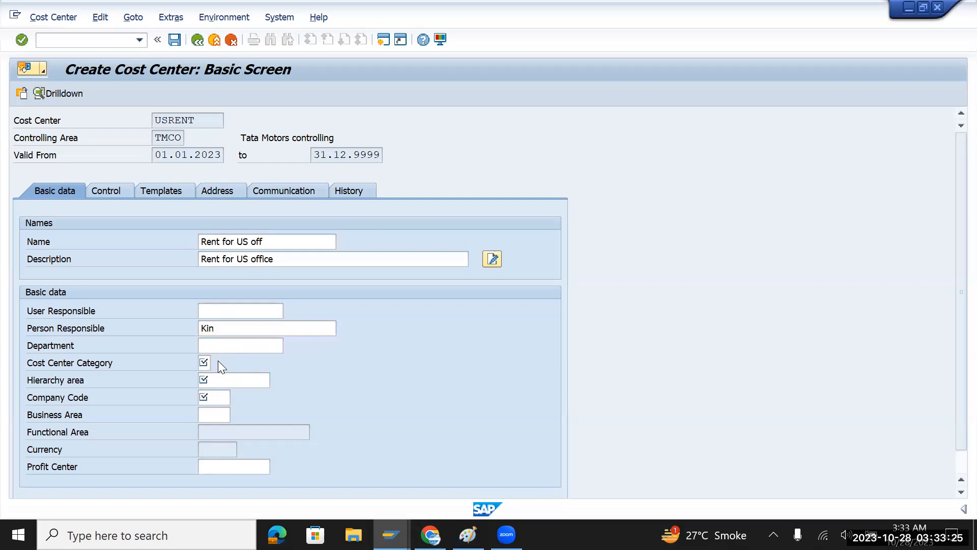
pyautogui.click(218, 361)
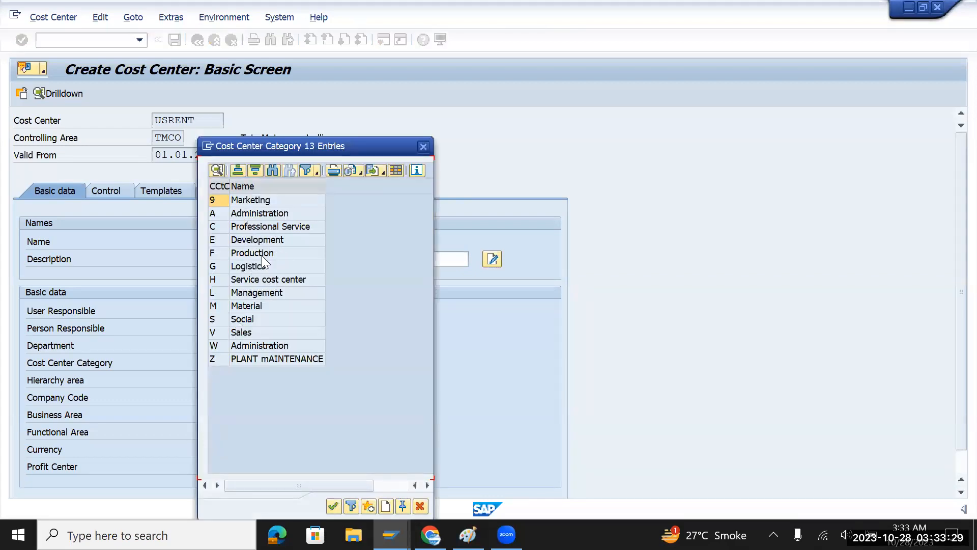
pyautogui.doubleClick(270, 213)
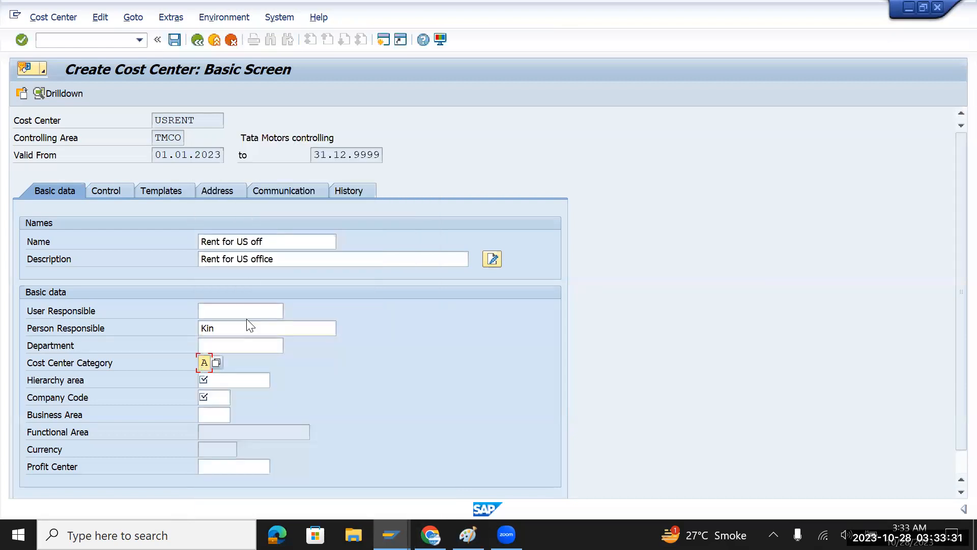
# Step: Set the cost center's hierarchy area to TMCOST and its company code to TMUS
pyautogui.click(229, 380)
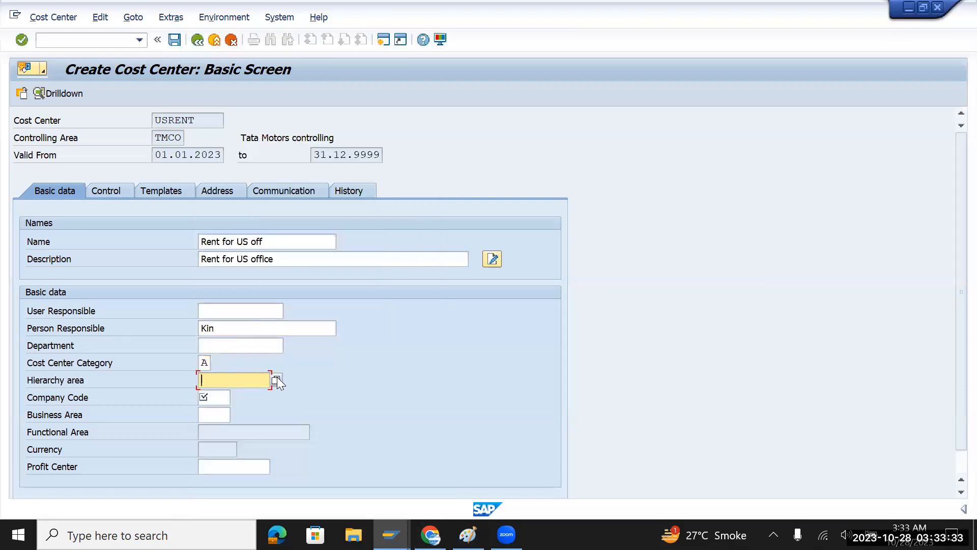
pyautogui.click(277, 380)
pyautogui.click(229, 396)
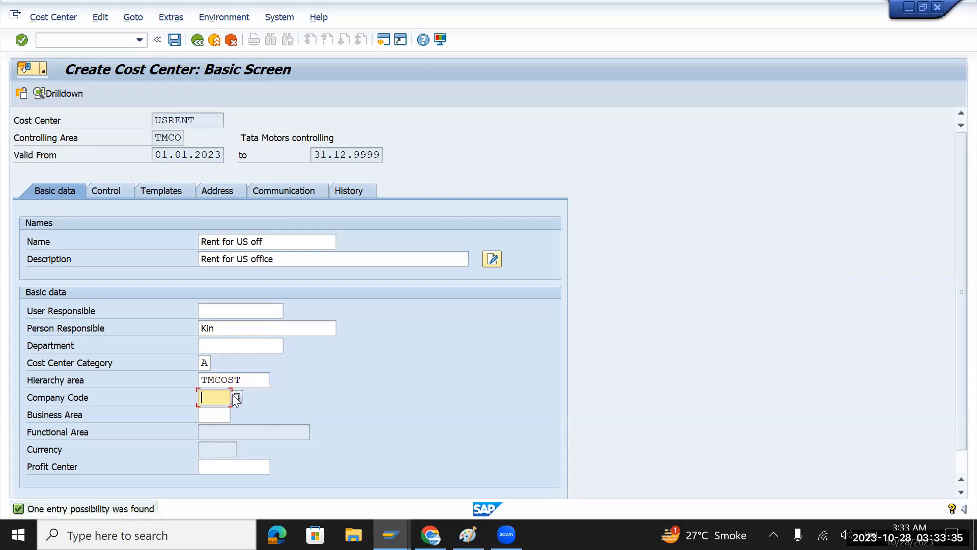
pyautogui.click(237, 398)
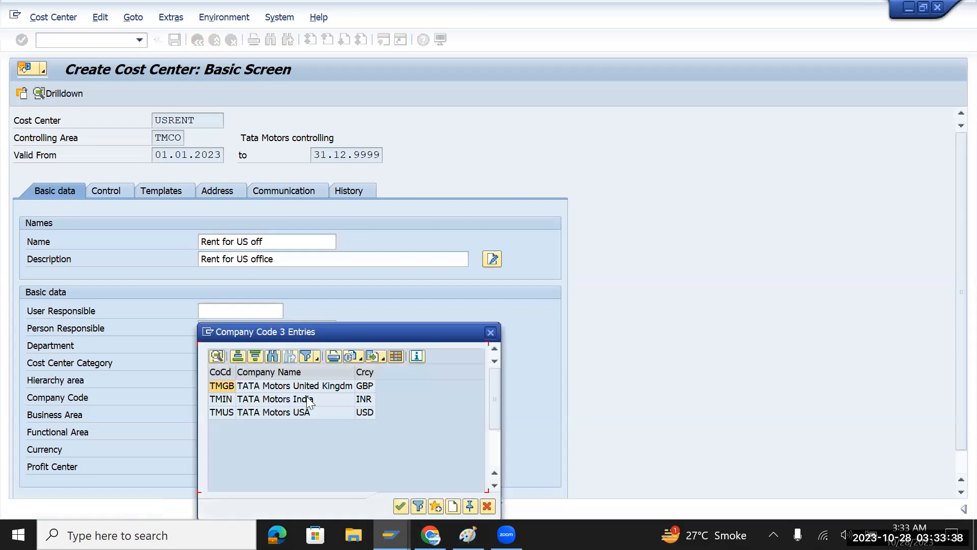
pyautogui.doubleClick(261, 410)
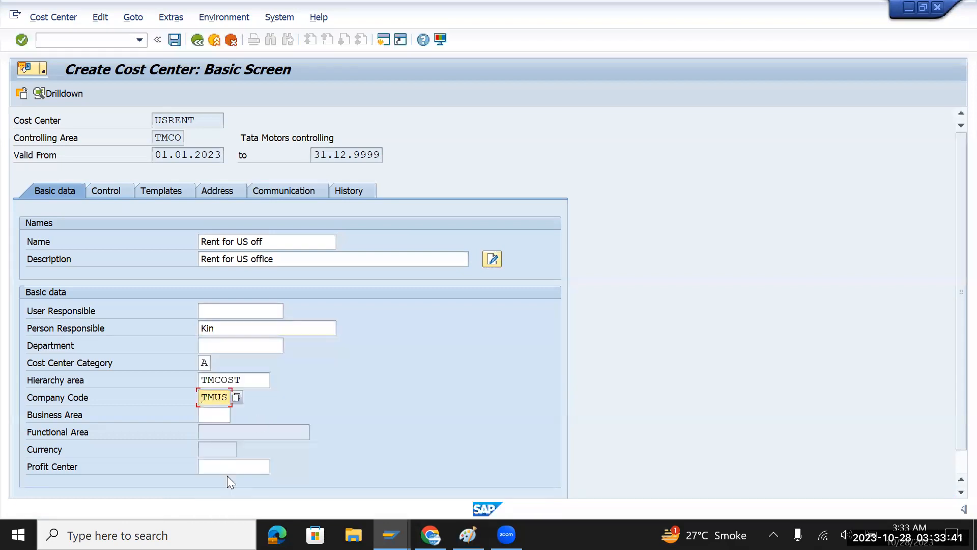
# Step: Assign profit center TIAGO to the USRENT cost center and save it
pyautogui.click(227, 466)
pyautogui.click(276, 467)
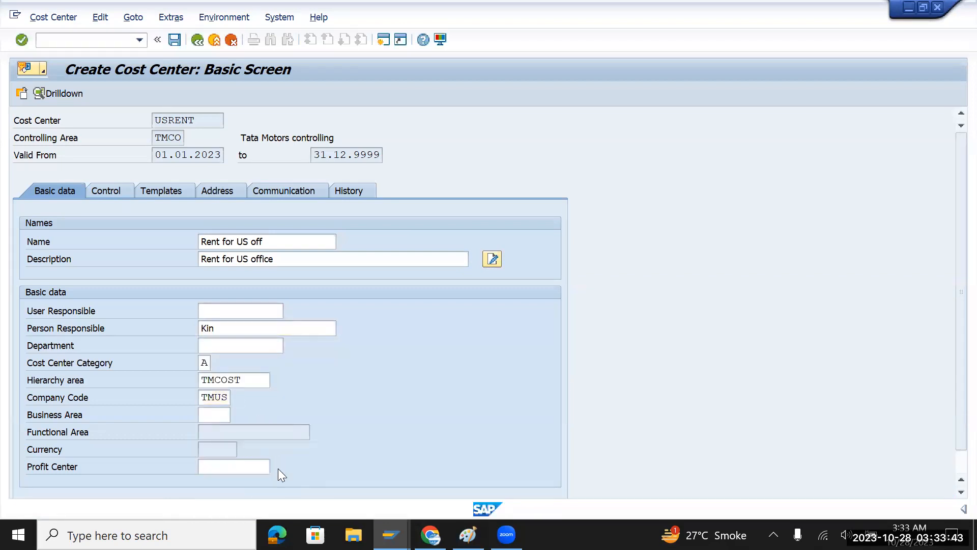
pyautogui.click(614, 506)
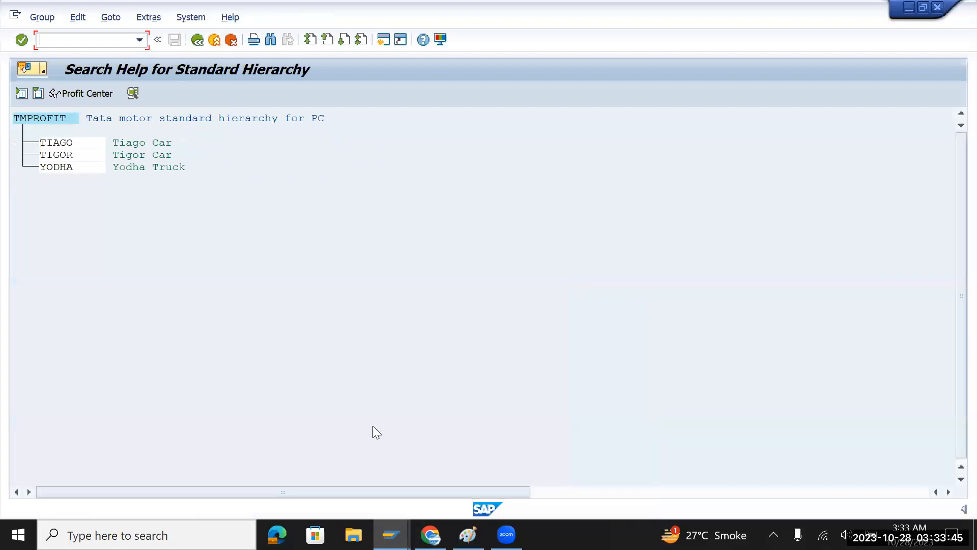
pyautogui.doubleClick(62, 143)
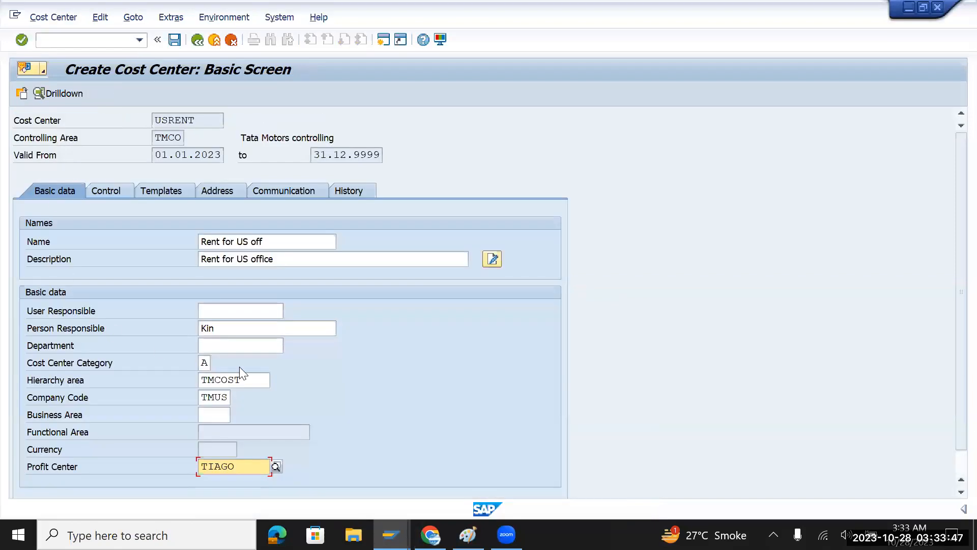
pyautogui.click(175, 41)
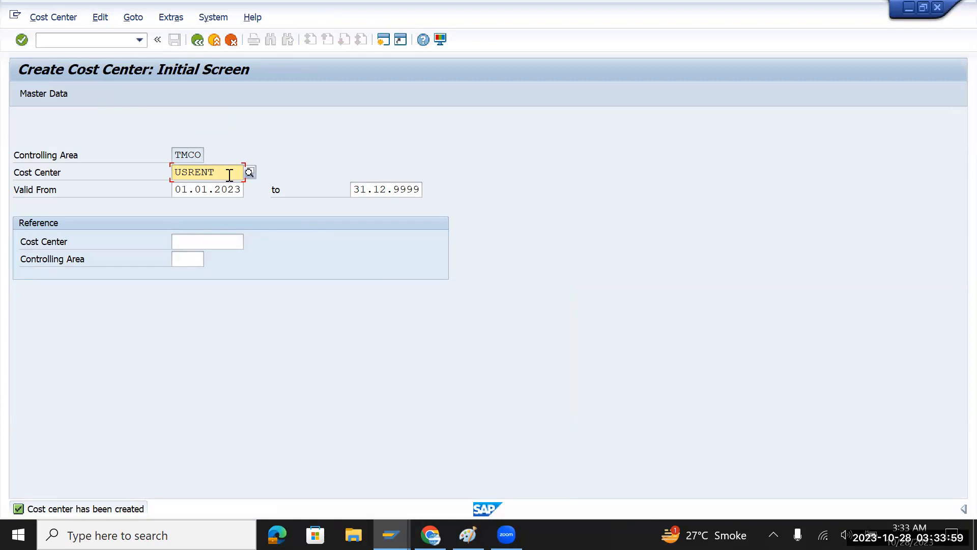
# Step: Start a new cost center GBRENT in controlling area TMCO and name it "Rent for GB off"
pyautogui.write('GB')
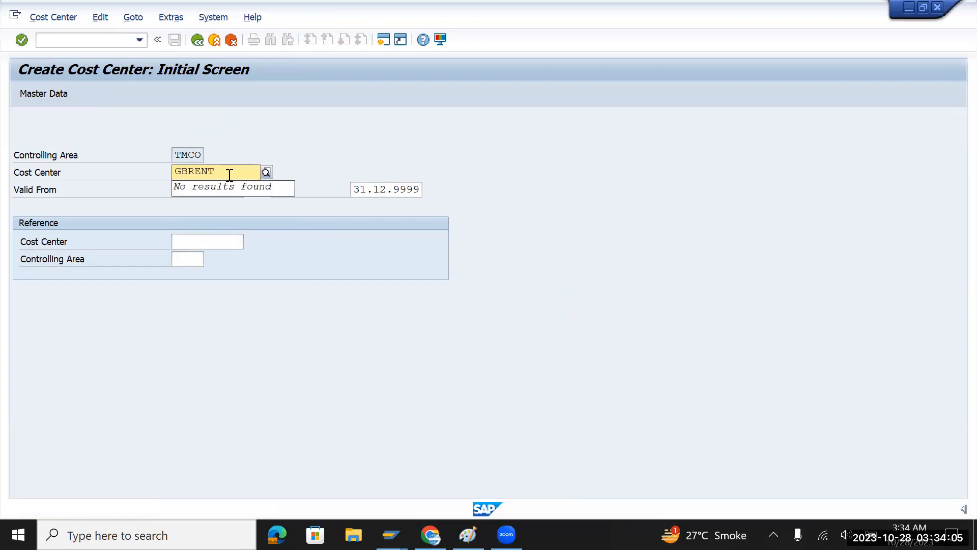
pyautogui.press('Return')
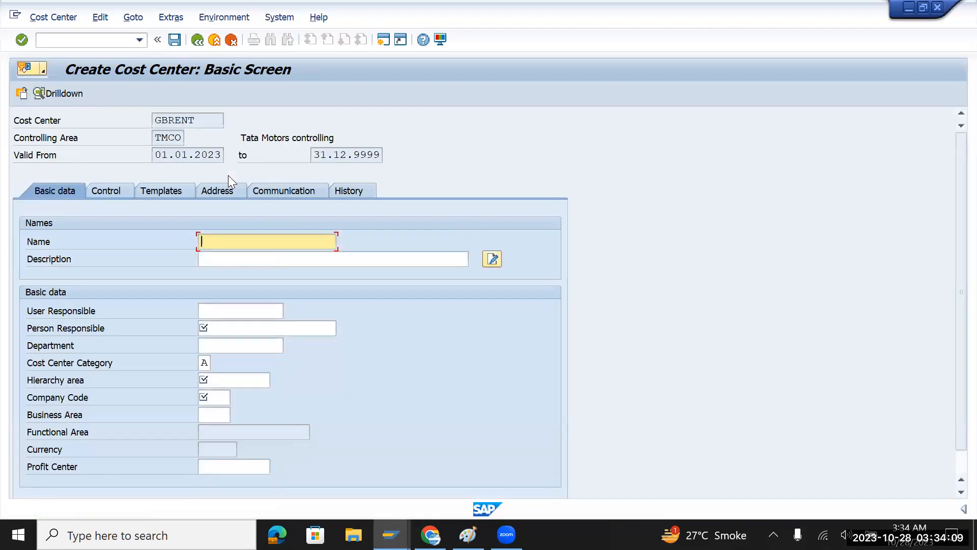
pyautogui.write('GB')
pyautogui.press('BackSpace')
pyautogui.press('BackSpace')
pyautogui.press('BackSpace')
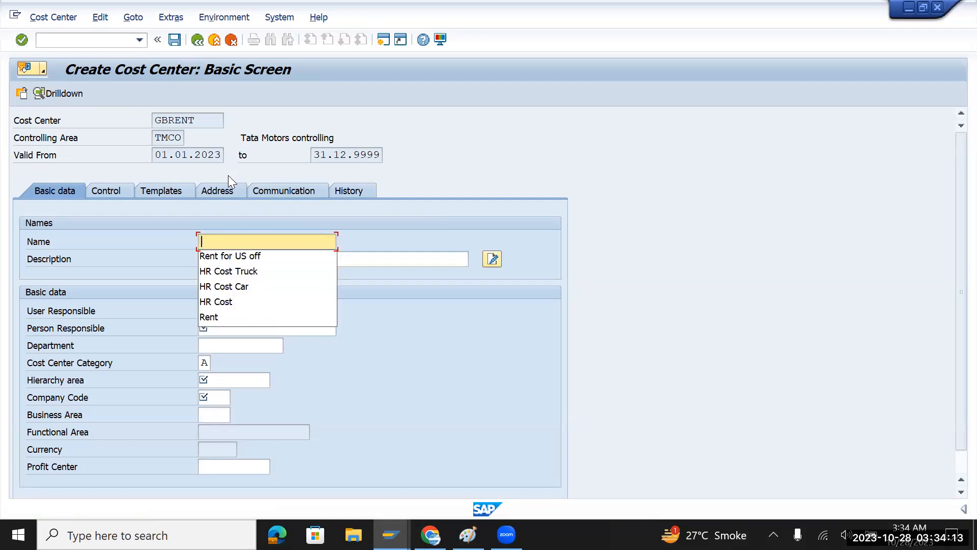
pyautogui.click(243, 259)
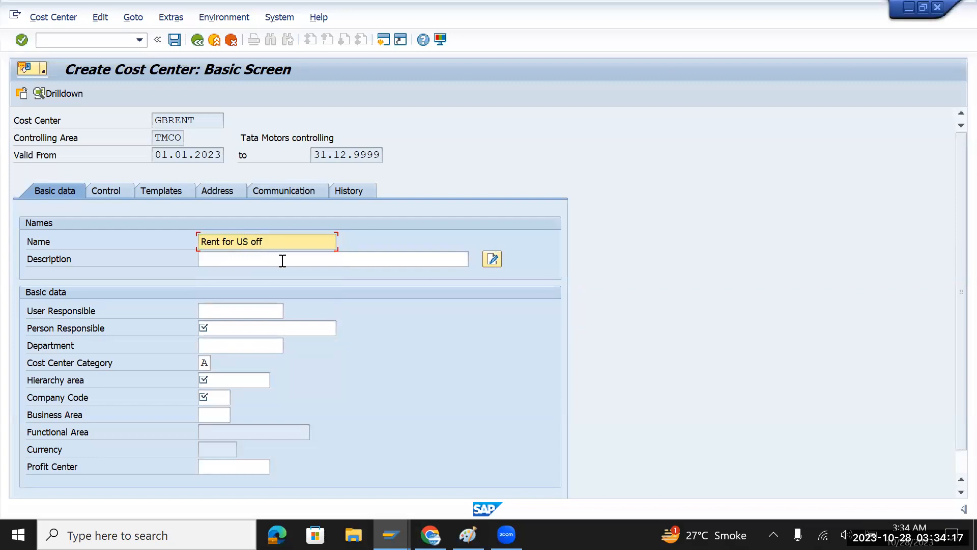
pyautogui.write('GB')
pyautogui.click(283, 260)
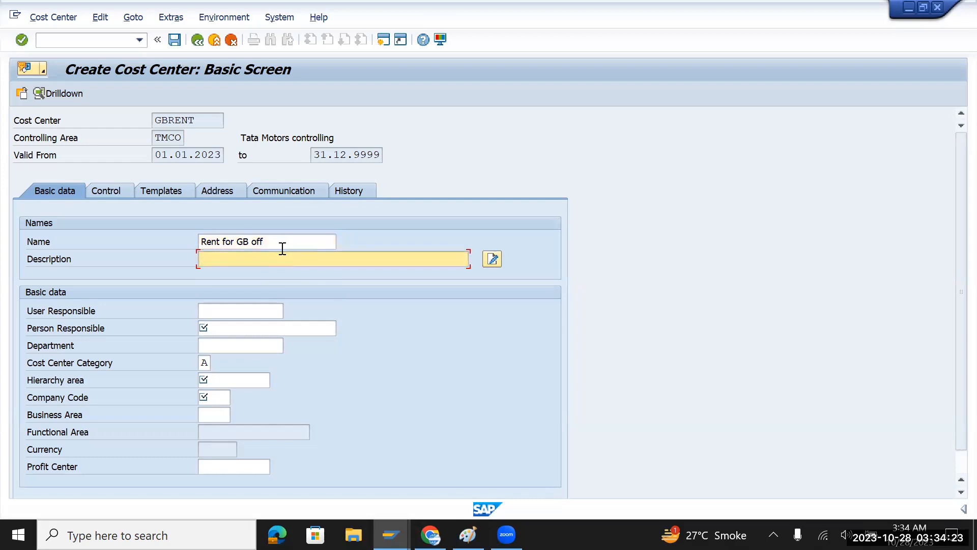
# Step: Describe the GBRENT cost center as "Rent for United Kingdom office" and enter the name of the person responsible
pyautogui.write('Rent ')
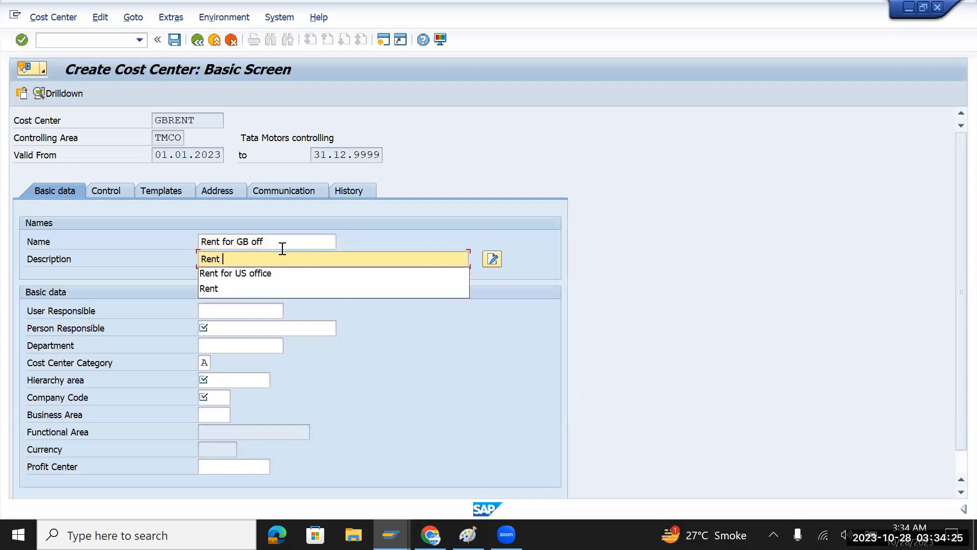
pyautogui.write('for grea')
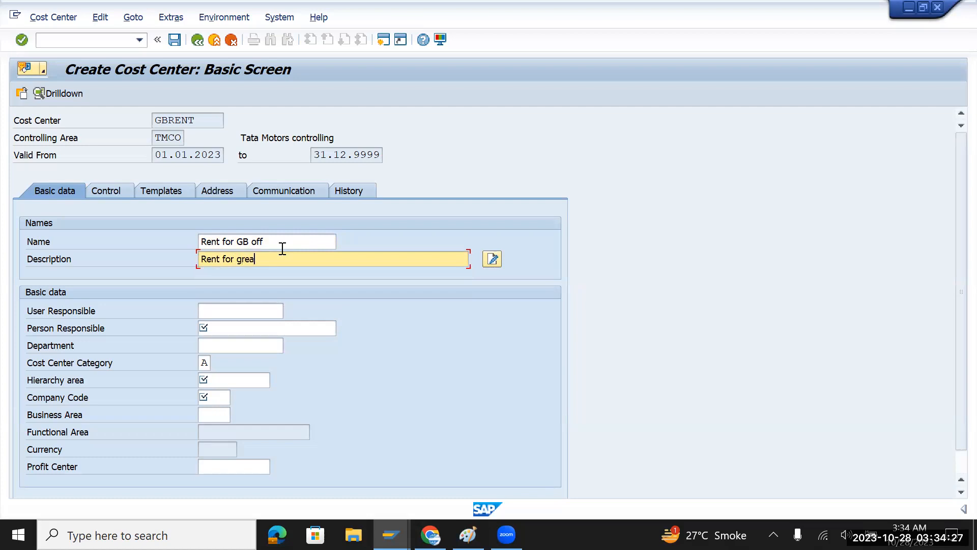
pyautogui.write('t B')
pyautogui.press('BackSpace')
pyautogui.press('BackSpace')
pyautogui.press('BackSpace')
pyautogui.press('BackSpace')
pyautogui.press('BackSpace')
pyautogui.press('BackSpace')
pyautogui.press('BackSpace')
pyautogui.write('United Kingdom office')
pyautogui.click(260, 322)
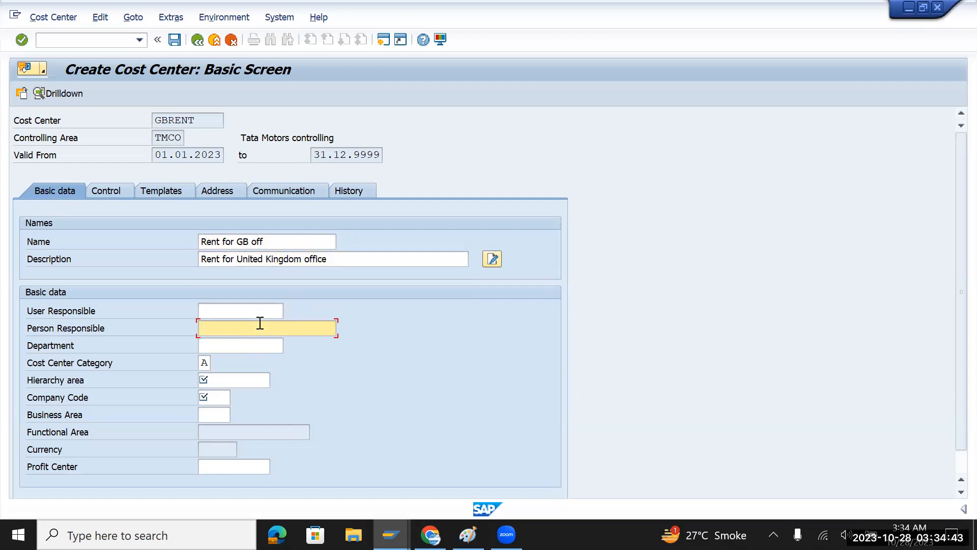
pyautogui.write('Flin')
# Step: Set the GBRENT cost center's hierarchy area to TMCOST and its company code to TMGB
pyautogui.click(234, 377)
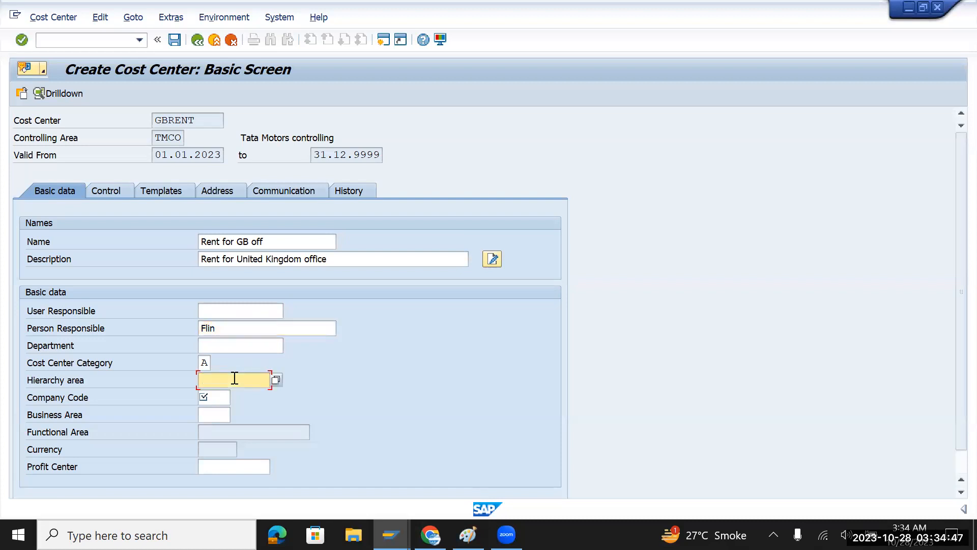
pyautogui.click(276, 379)
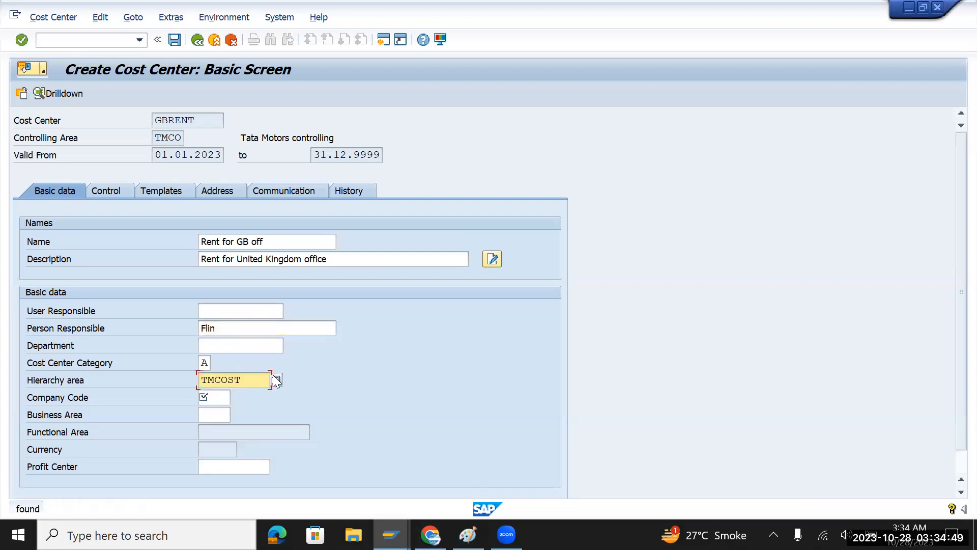
pyautogui.click(211, 402)
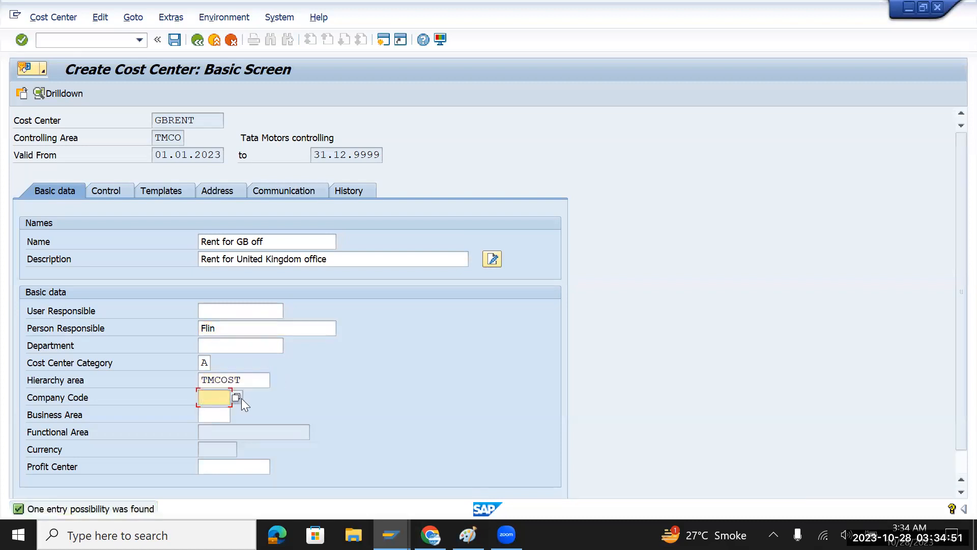
pyautogui.press('Return')
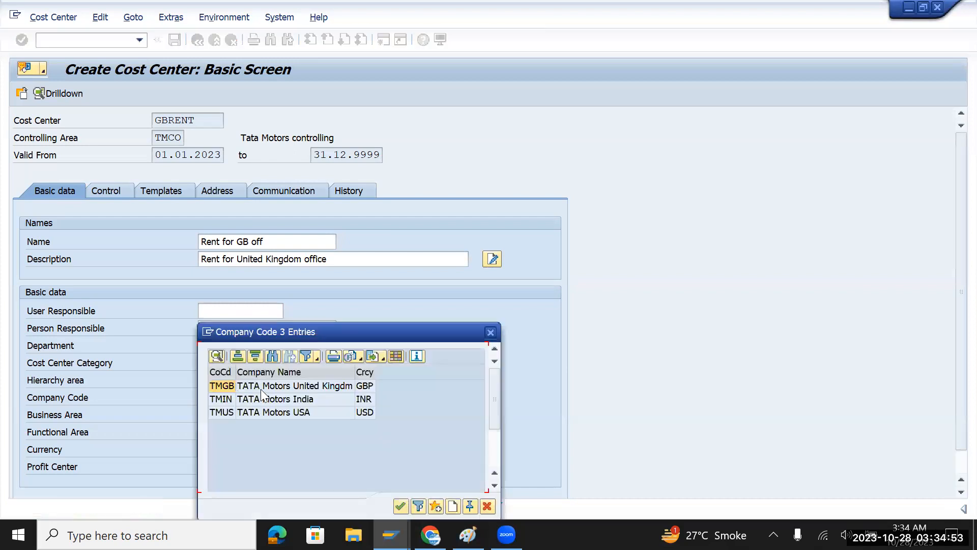
pyautogui.doubleClick(251, 386)
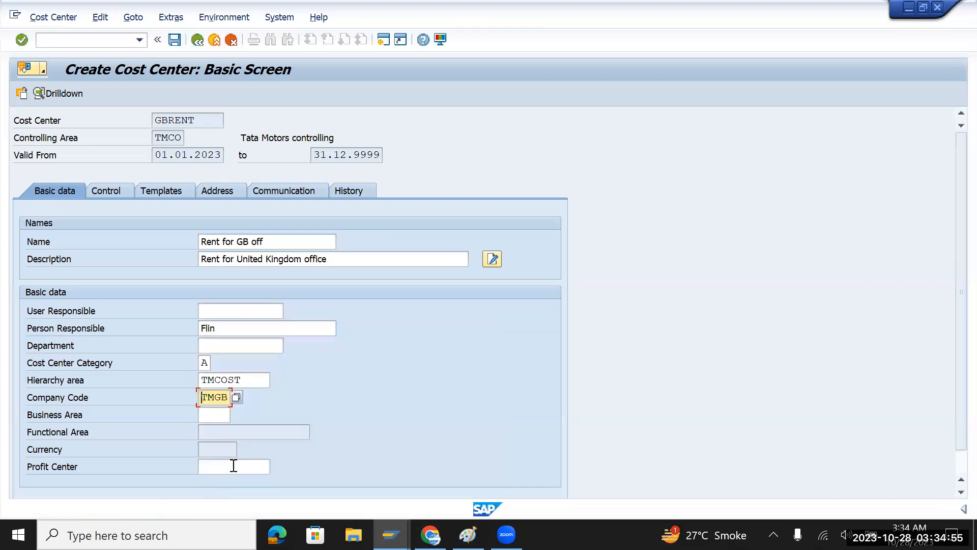
# Step: Assign profit center Tiago to the GBRENT cost center and save it
pyautogui.click(233, 465)
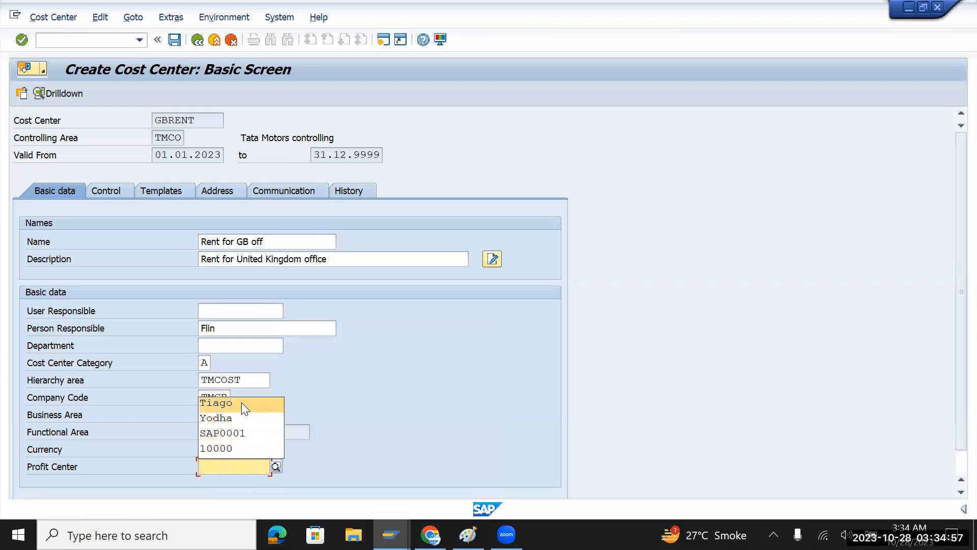
pyautogui.click(241, 402)
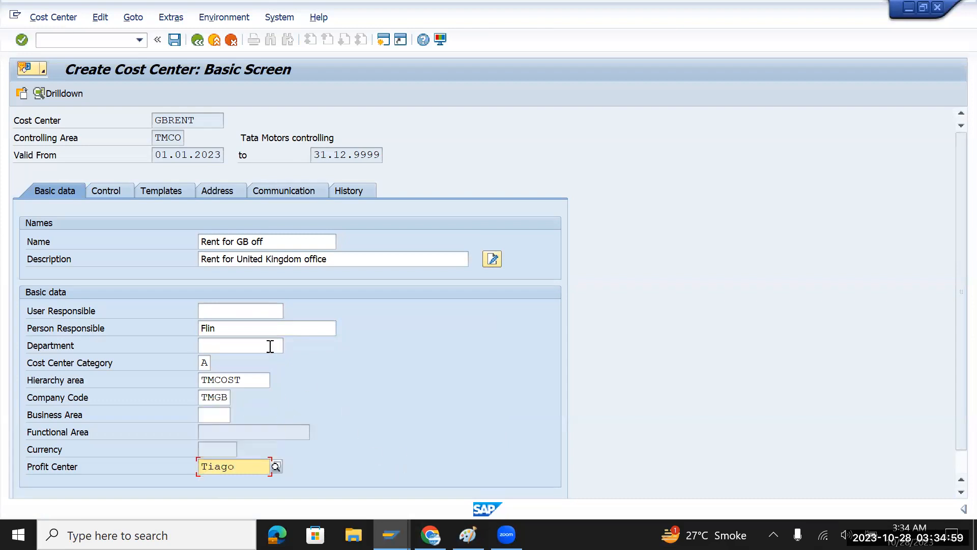
pyautogui.press('Return')
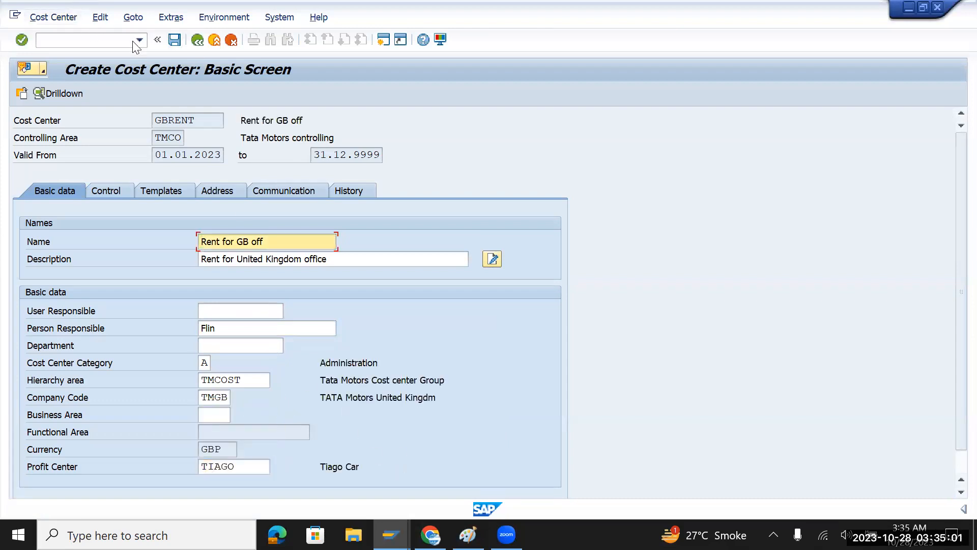
pyautogui.click(173, 39)
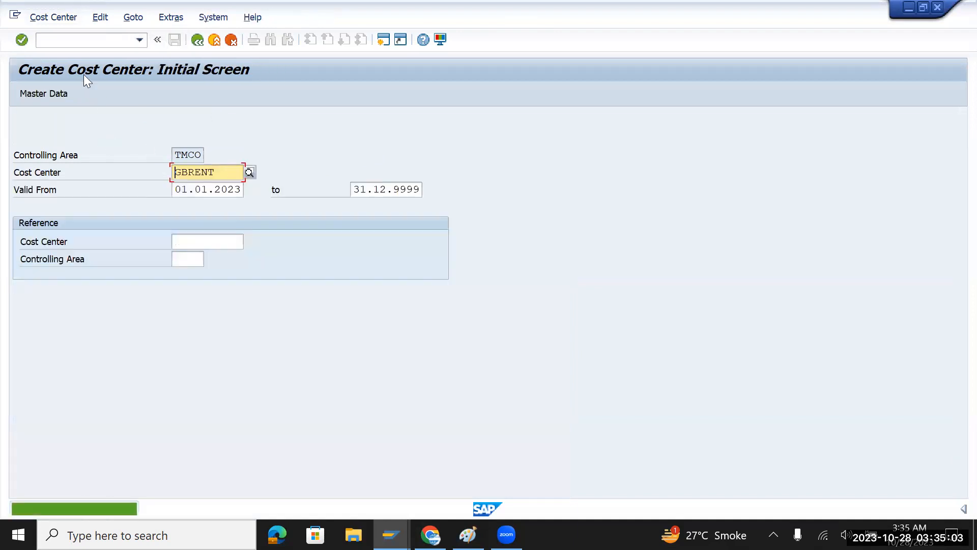
# Step: Leave cost center creation and start the general table display transaction SE16N
pyautogui.click(69, 37)
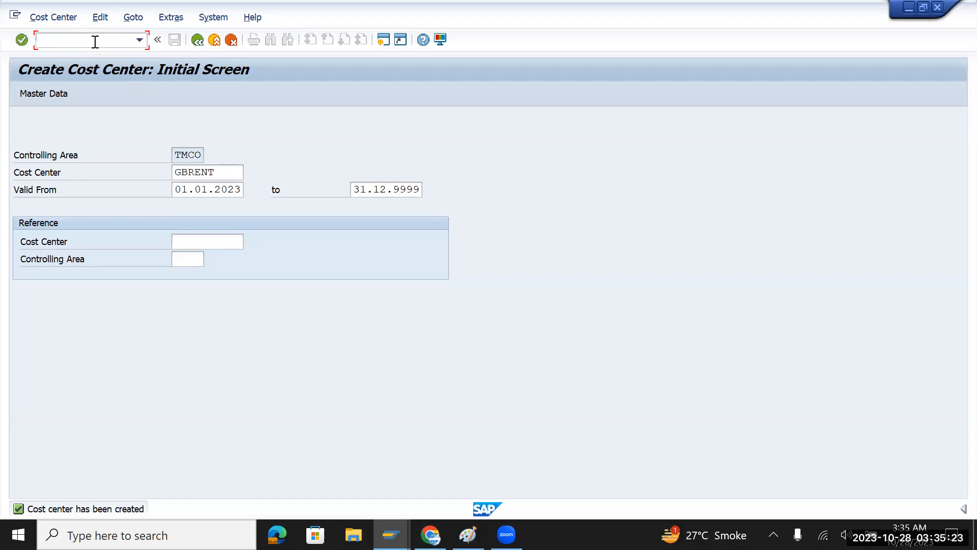
pyautogui.write('/n')
pyautogui.press('Return')
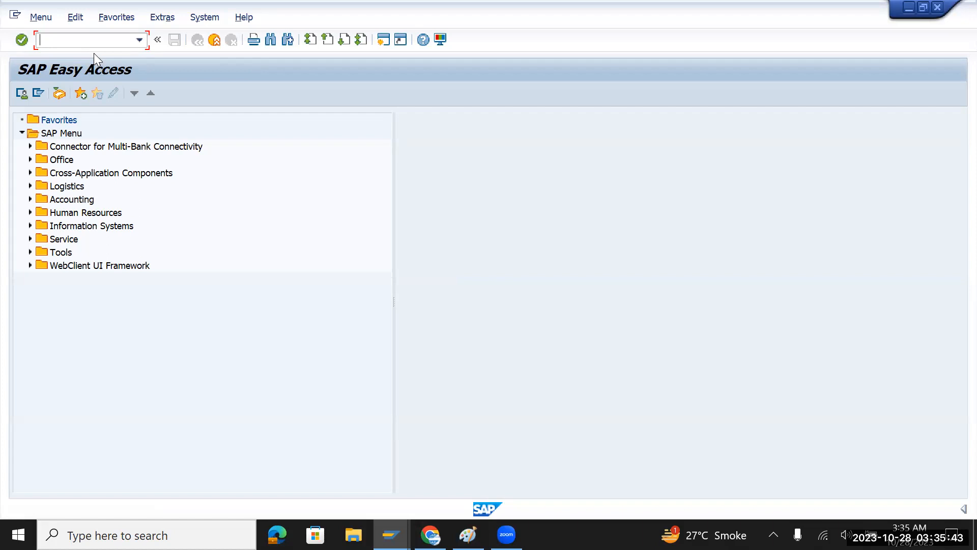
pyautogui.write('fb')
pyautogui.press('BackSpace')
pyautogui.press('BackSpace')
pyautogui.write('fbl')
pyautogui.press('BackSpace')
pyautogui.press('BackSpace')
pyautogui.press('BackSpace')
pyautogui.write('se16n')
pyautogui.press('Return')
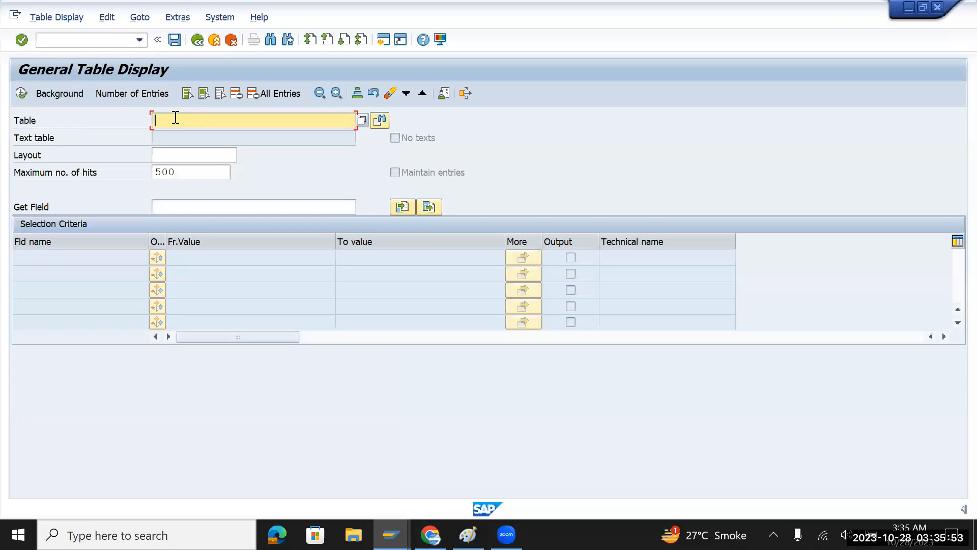
# Step: List the entries of vendor master table LFB1 whose supplier number matches 93*
pyautogui.write('lfb1')
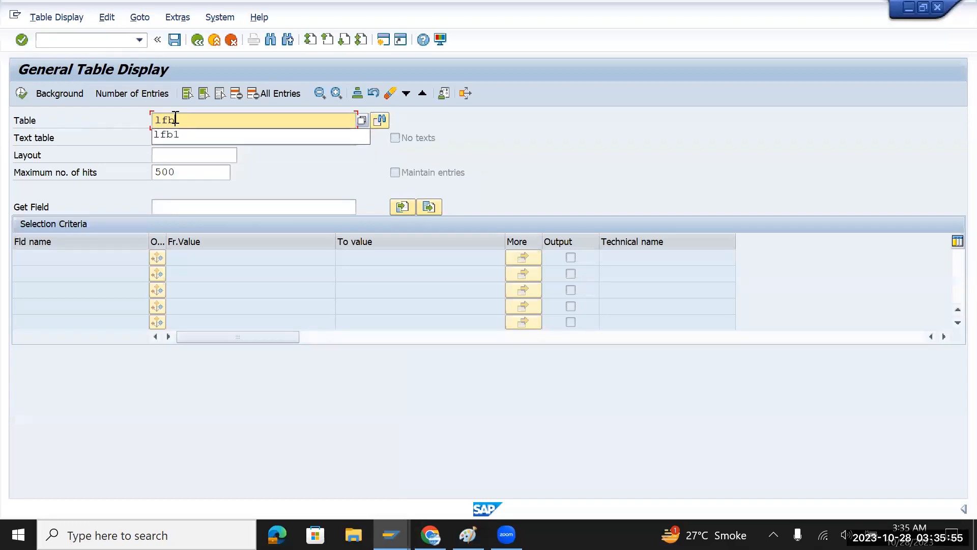
pyautogui.press('Return')
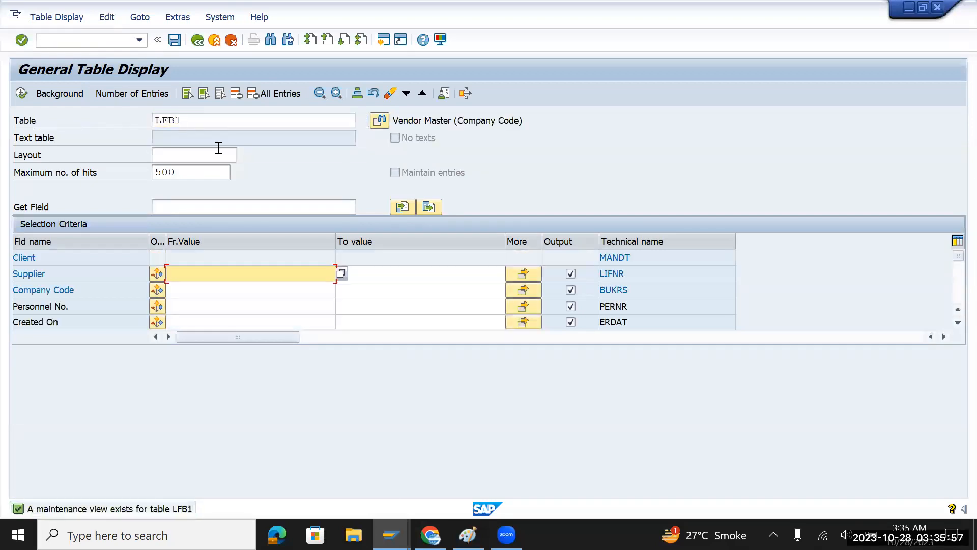
pyautogui.write('9')
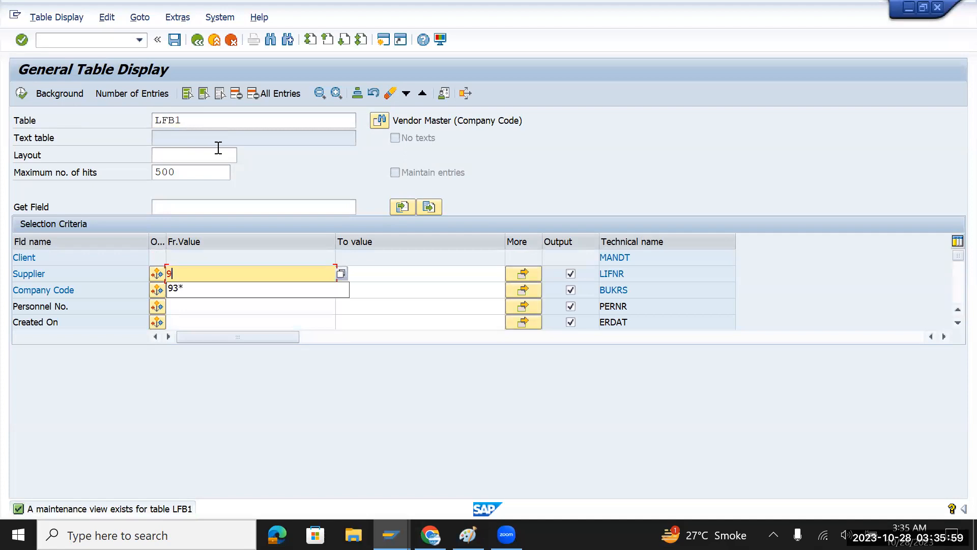
pyautogui.write('3*')
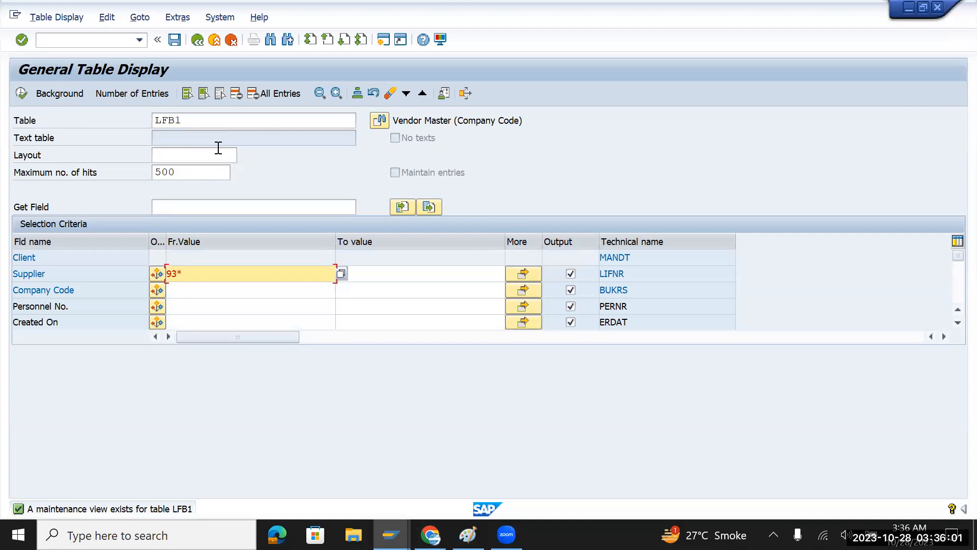
pyautogui.click(22, 92)
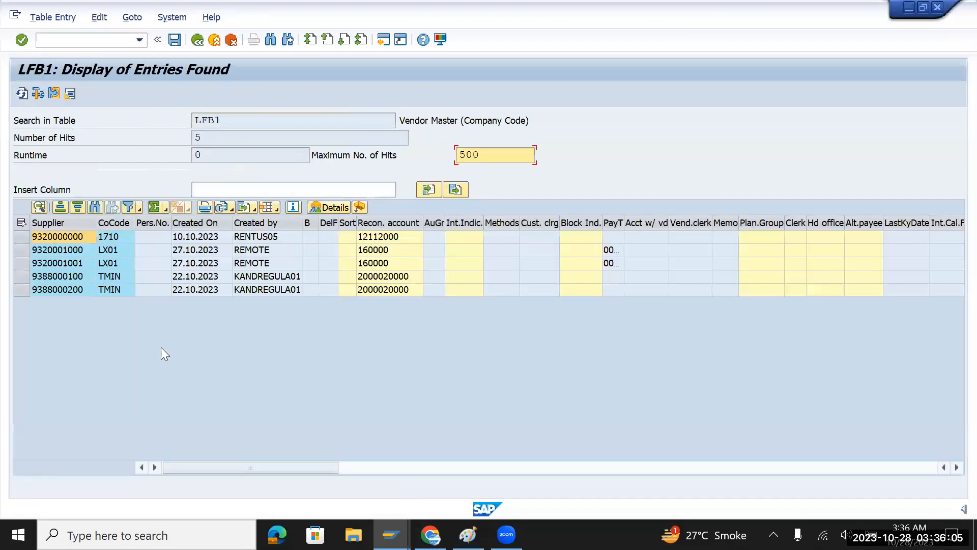
# Step: Examine the suppliers of company code TMIN and copy the supplier number of the last entry
pyautogui.click(126, 279)
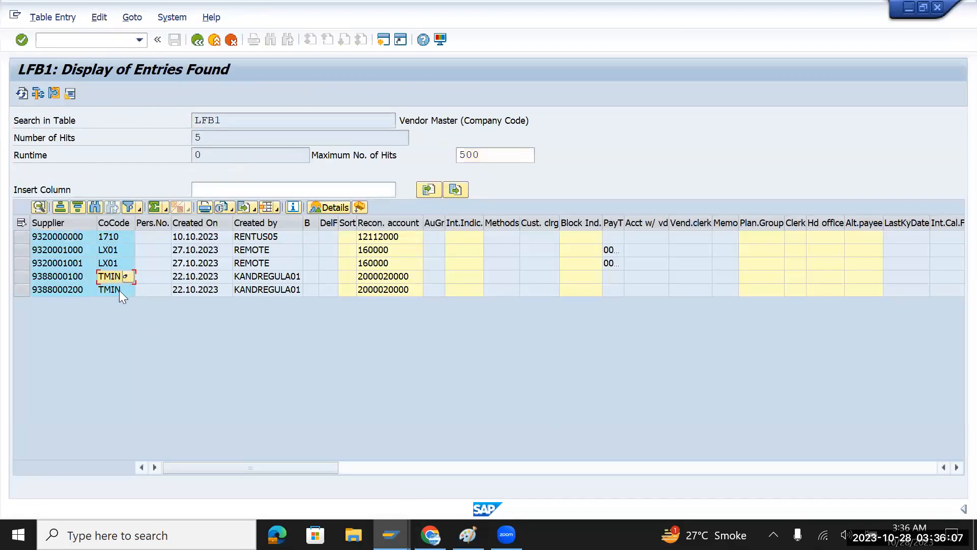
pyautogui.click(21, 276)
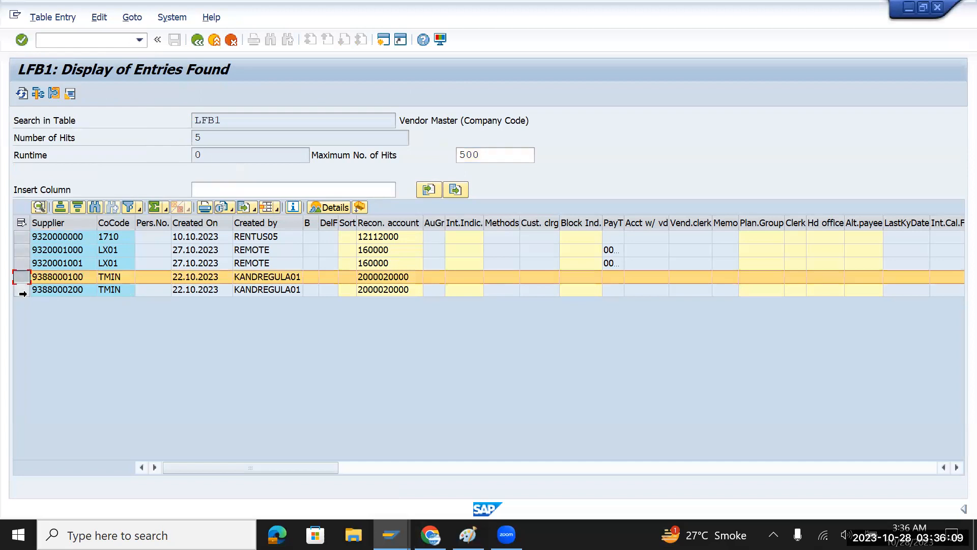
pyautogui.click(21, 290)
pyautogui.click(17, 278)
pyautogui.click(44, 289)
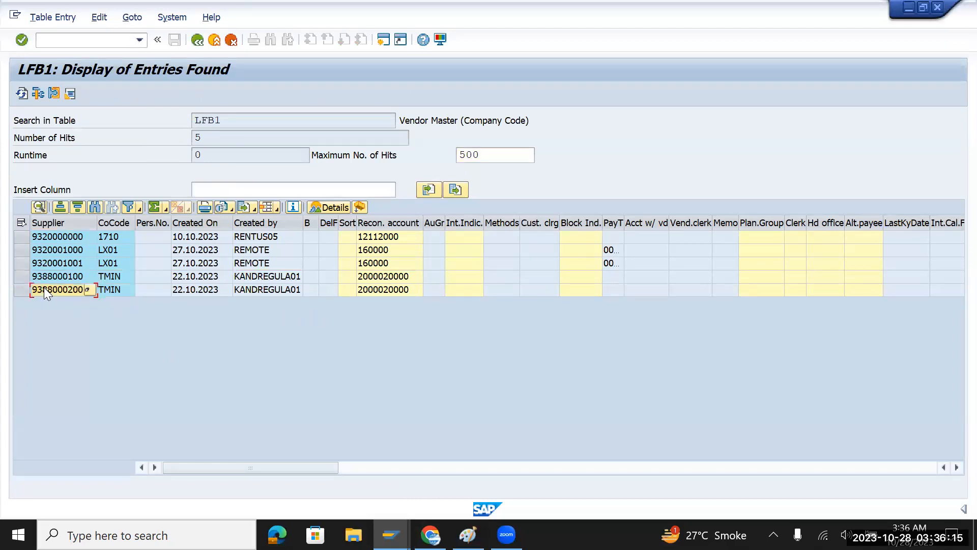
pyautogui.click(71, 288)
# Step: Start the business partner transaction BP, find the partner by the copied supplier number, and display its record
pyautogui.click(89, 44)
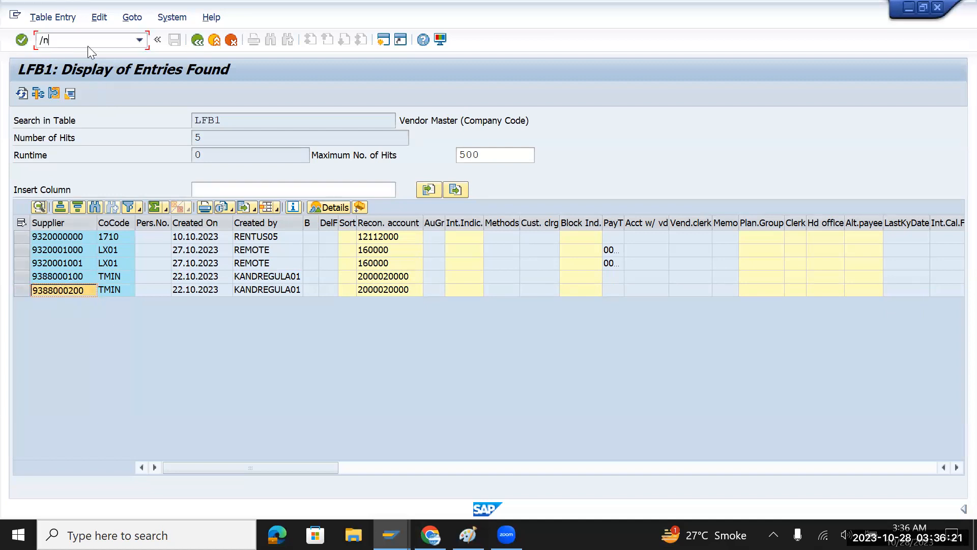
pyautogui.write('/n')
pyautogui.press('Return')
pyautogui.write('bp')
pyautogui.press('Return')
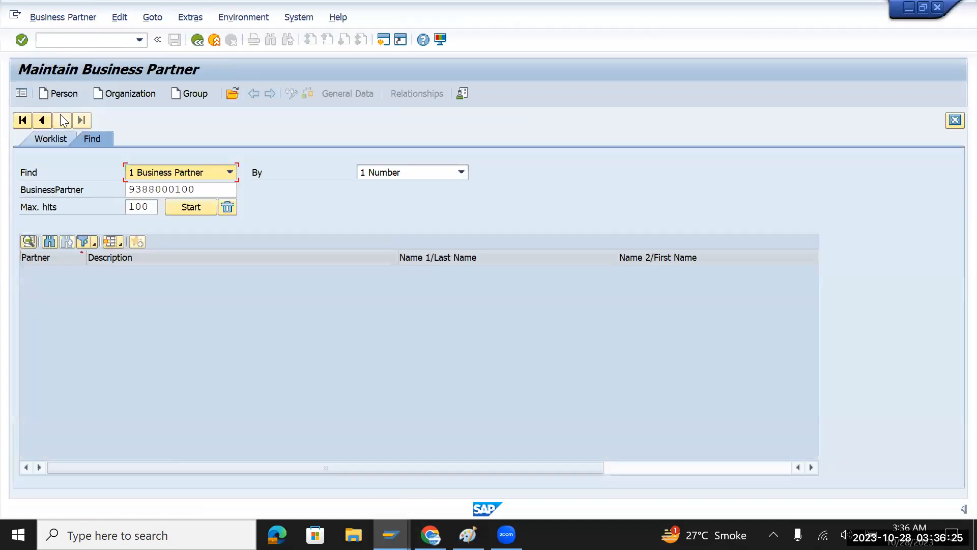
pyautogui.hotkey('ctrl', 'v')
pyautogui.press('Return')
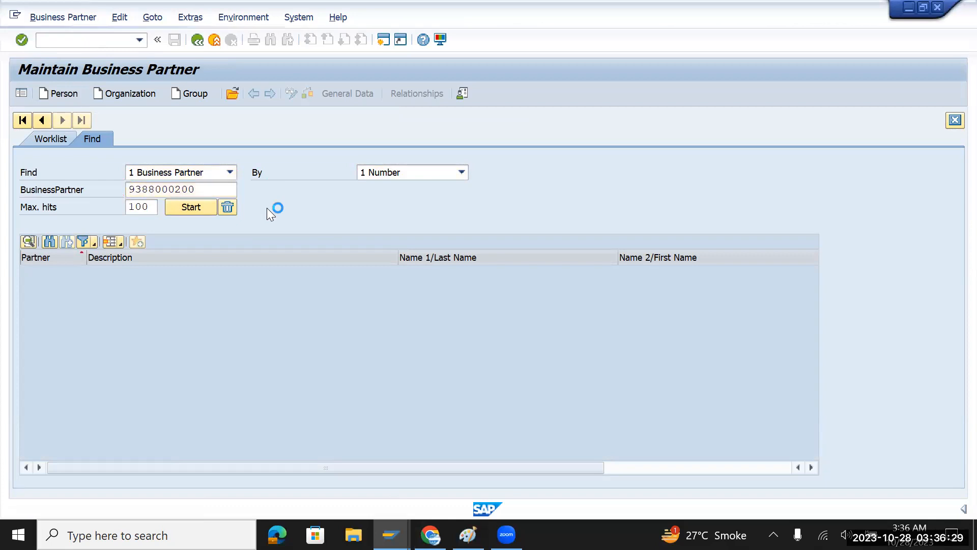
pyautogui.doubleClick(145, 270)
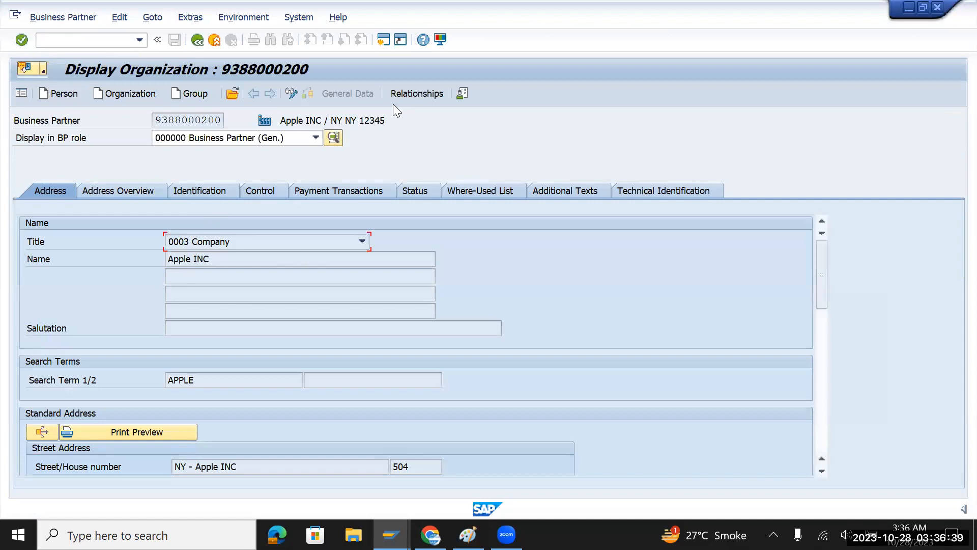
# Step: Display Apple INC in the role FLVN00 Supplier-FI and show its company code data
pyautogui.click(316, 141)
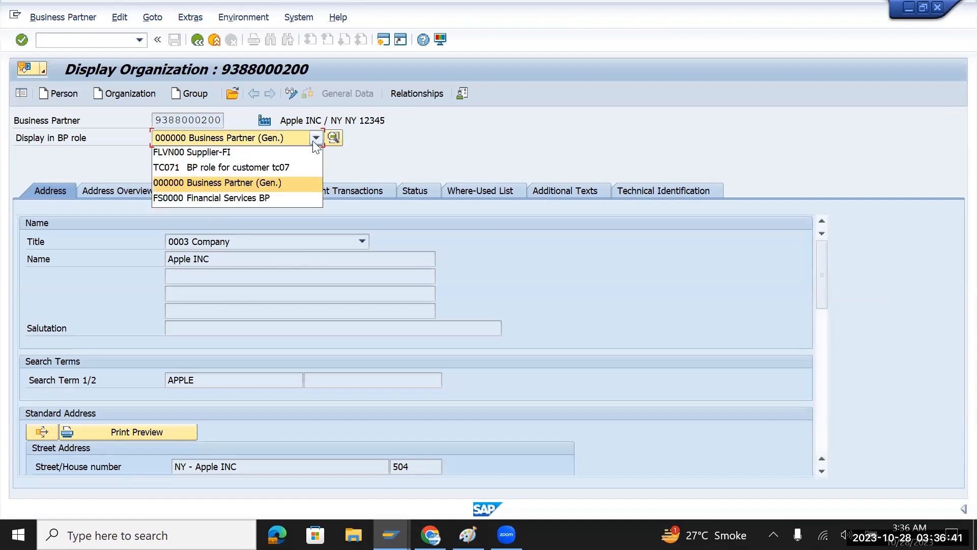
pyautogui.click(216, 152)
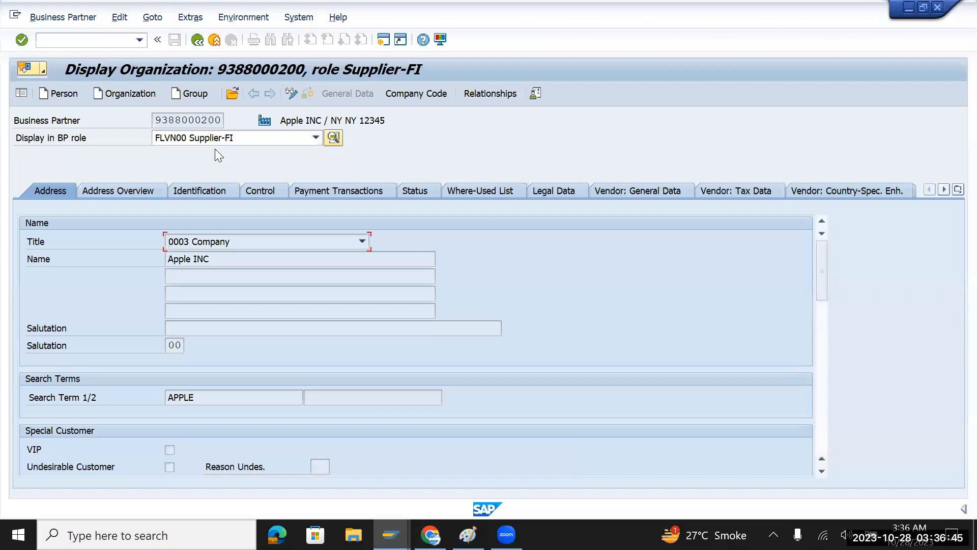
pyautogui.click(406, 93)
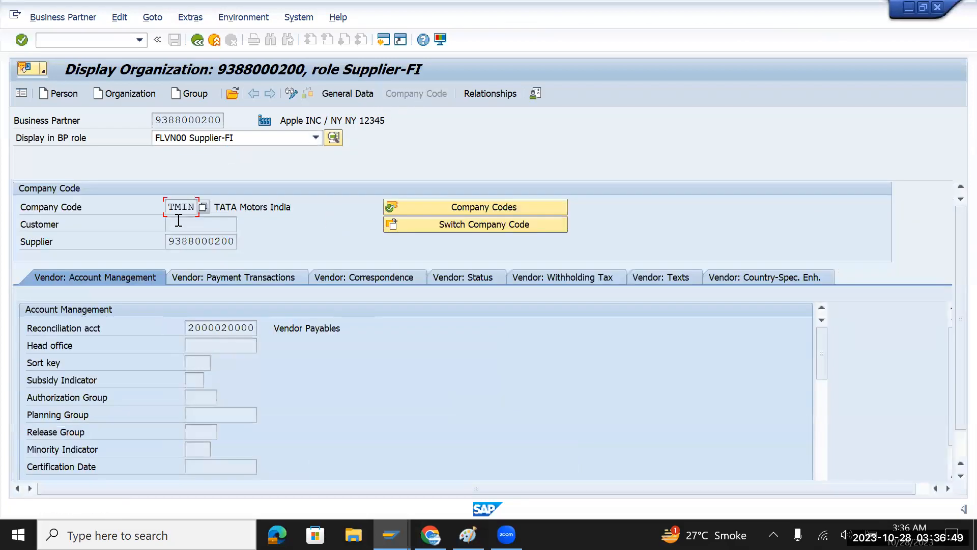
# Step: Review which company codes the Apple INC supplier is assigned to, and close the list
pyautogui.moveTo(168, 208); pyautogui.dragTo(203, 211)
pyautogui.click(461, 205)
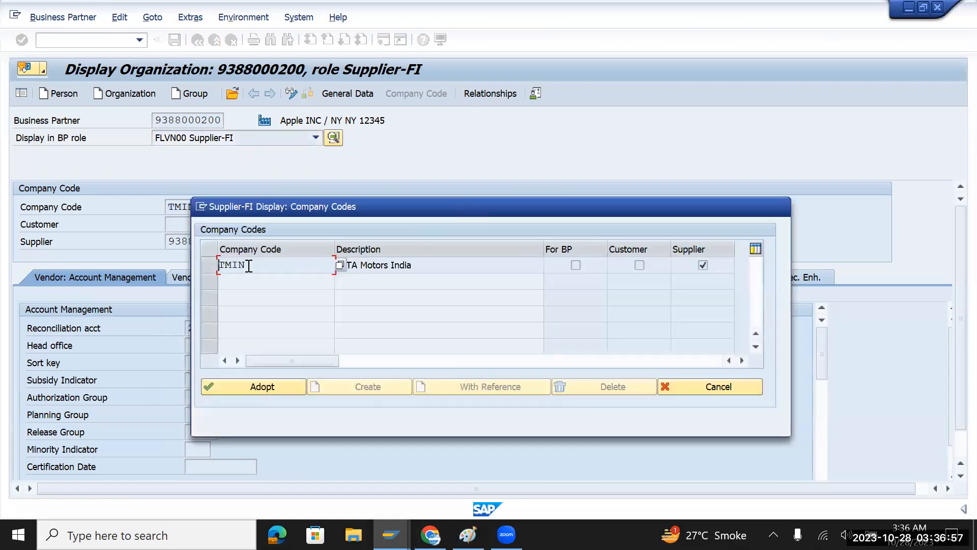
pyautogui.click(724, 384)
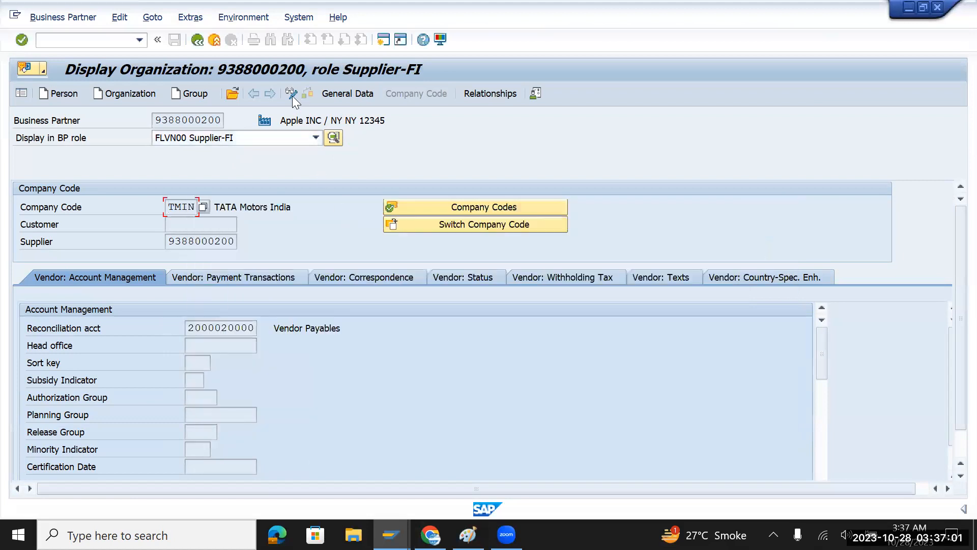
# Step: Put the Apple INC supplier record in change mode and switch it to the new company code TMUS
pyautogui.click(292, 96)
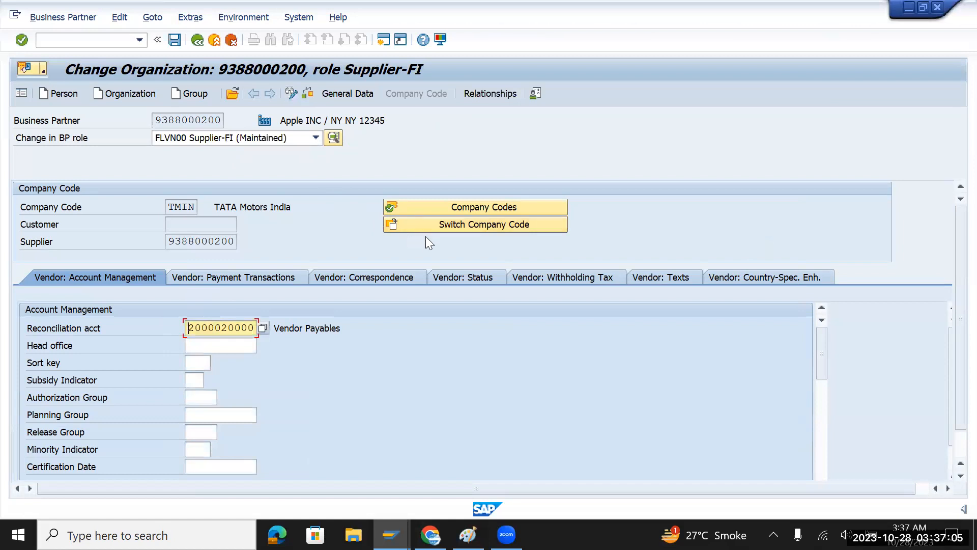
pyautogui.click(473, 227)
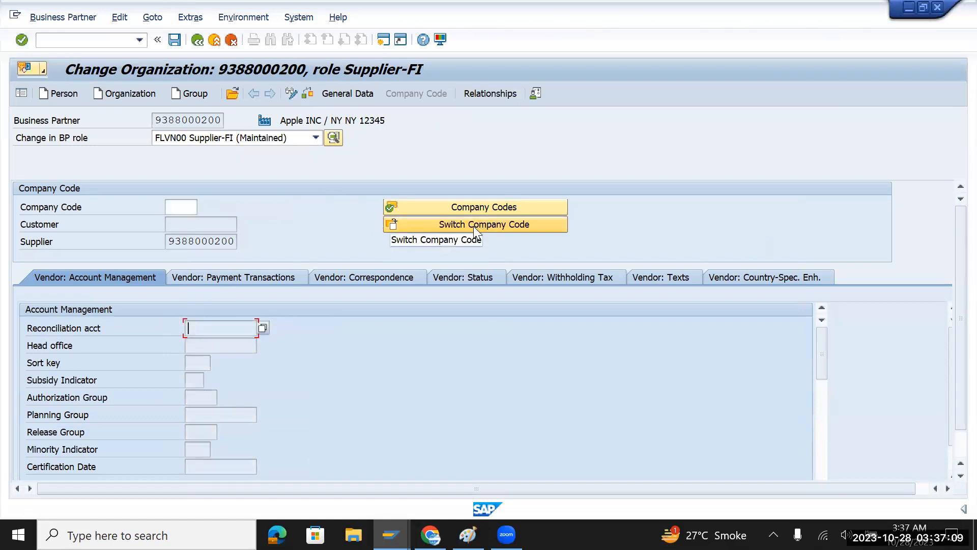
pyautogui.click(186, 207)
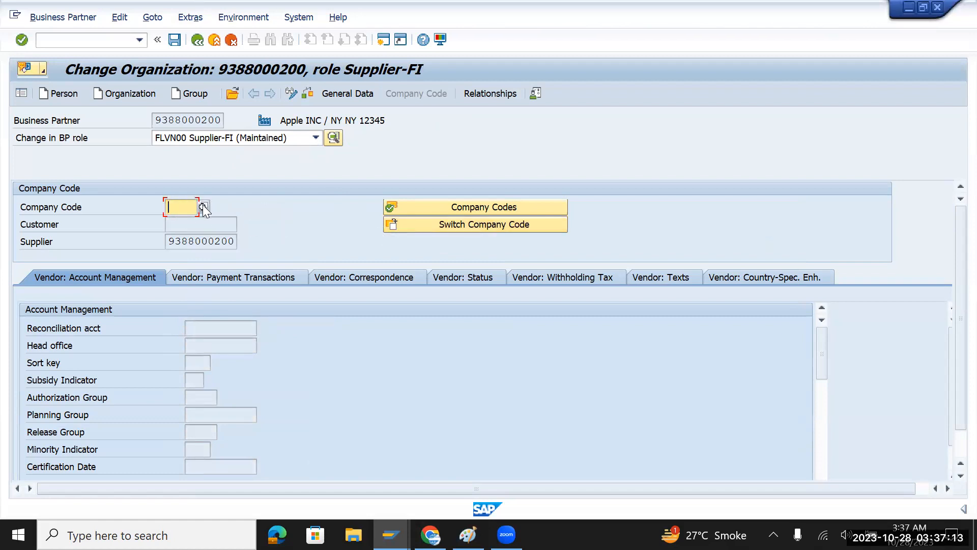
pyautogui.write('T')
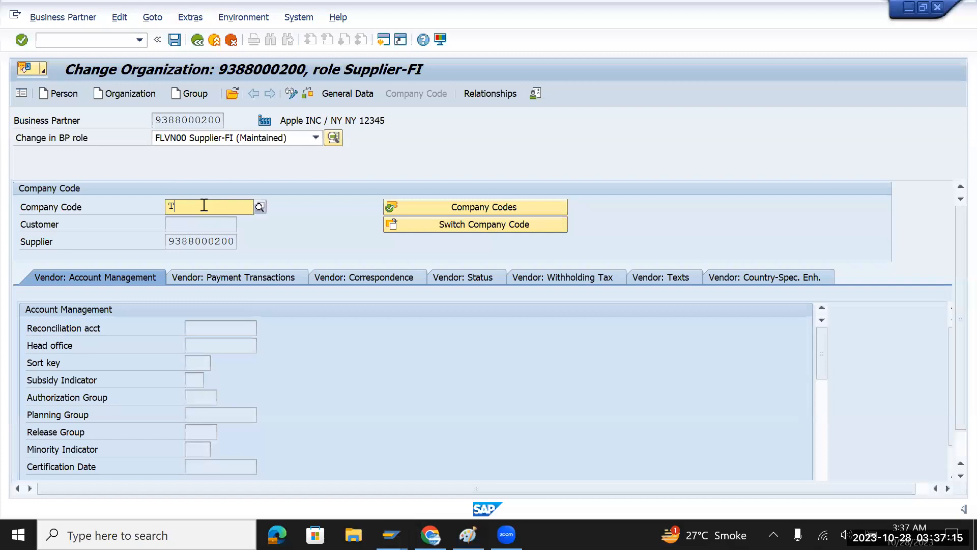
pyautogui.write('M')
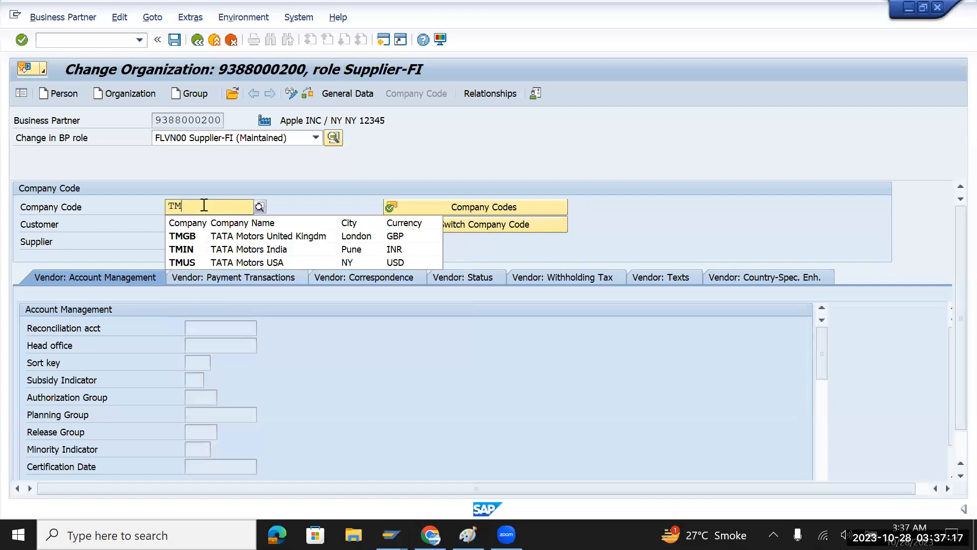
pyautogui.write('US')
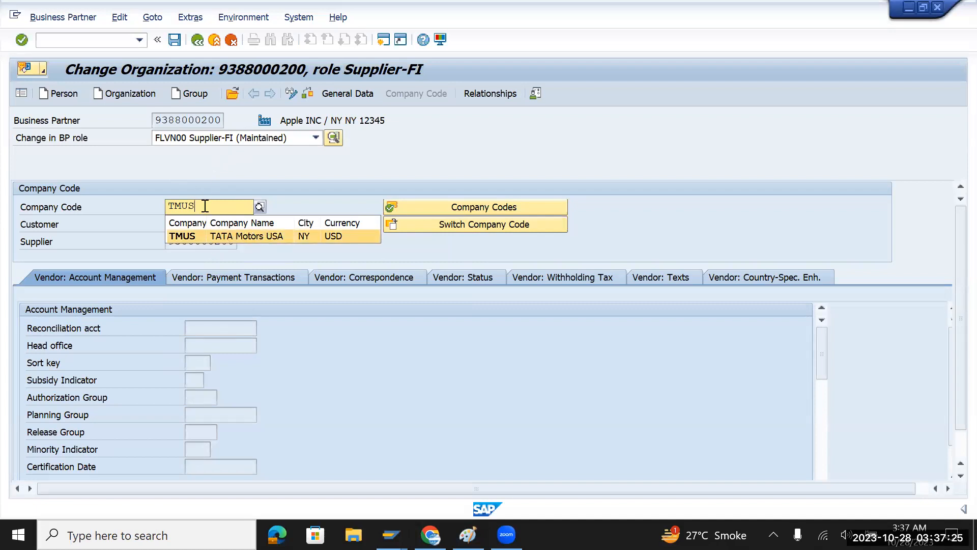
pyautogui.click(273, 236)
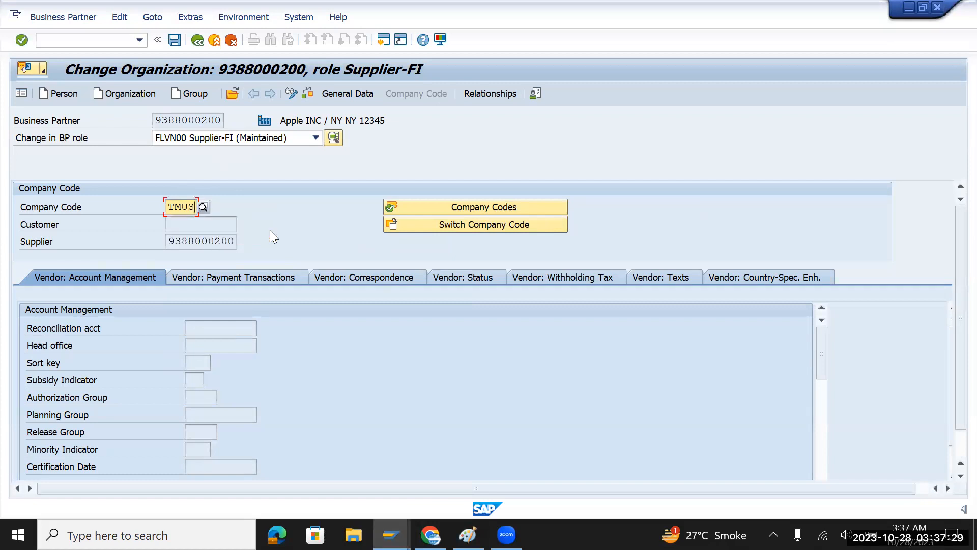
pyautogui.press('Return')
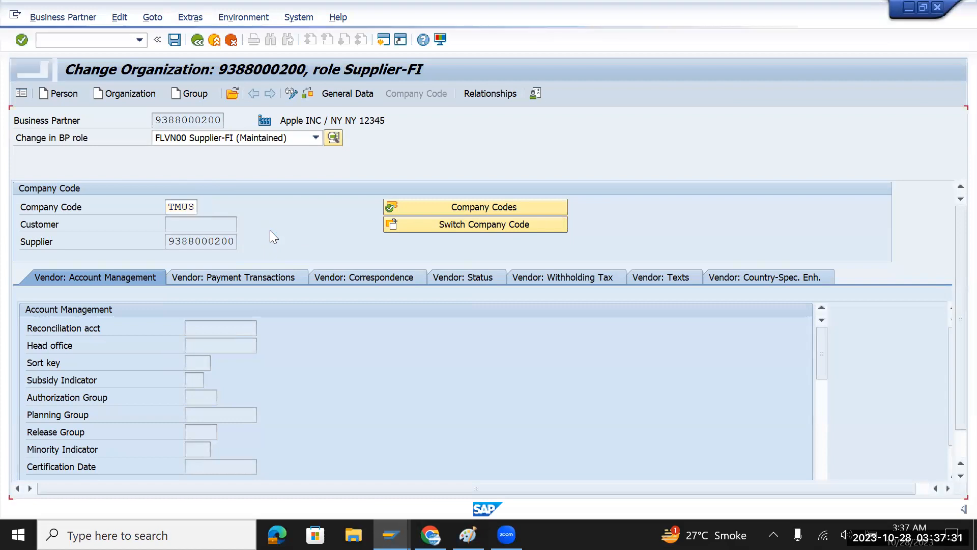
# Step: Assign the Vendor Payables G/L account as reconciliation account for company code TMUS and save the supplier
pyautogui.click(243, 330)
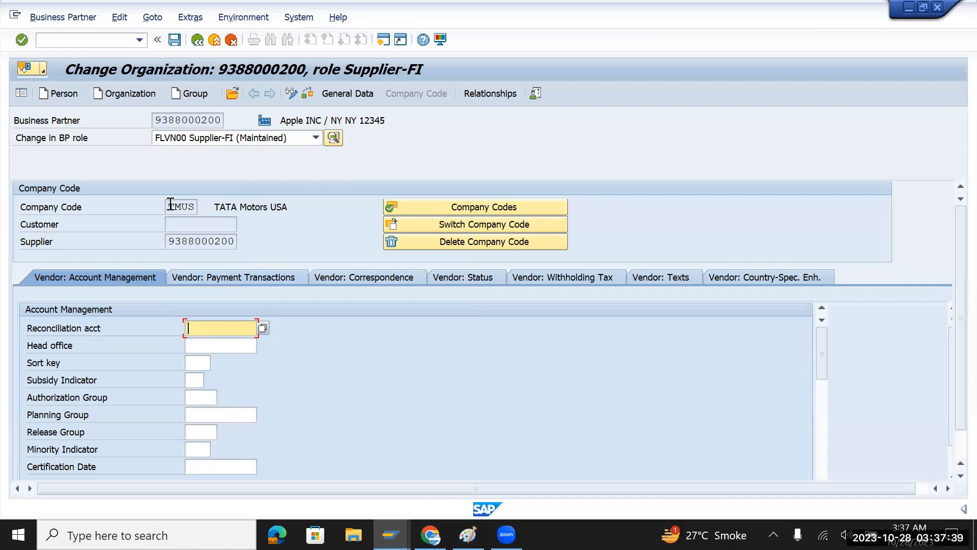
pyautogui.moveTo(170, 205); pyautogui.dragTo(199, 205)
pyautogui.click(235, 325)
pyautogui.click(262, 328)
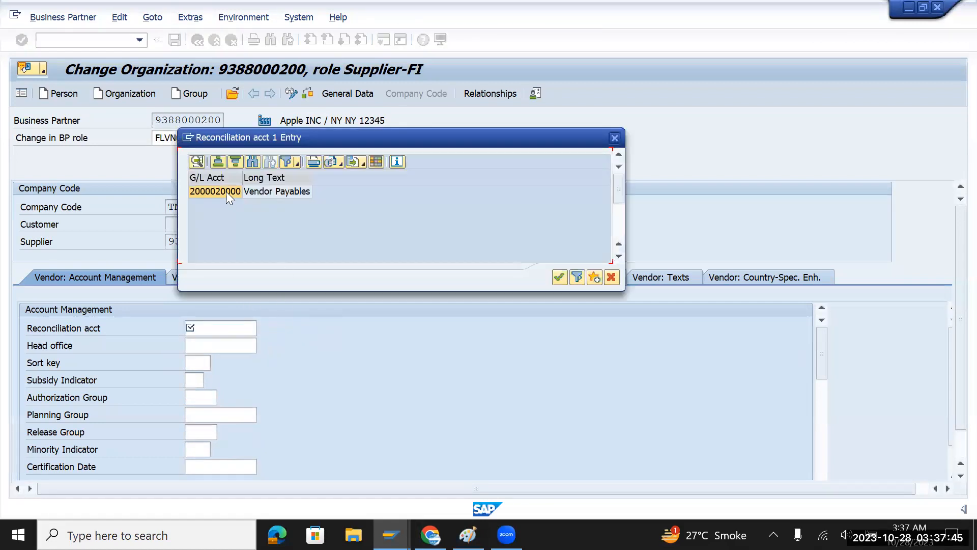
pyautogui.doubleClick(220, 190)
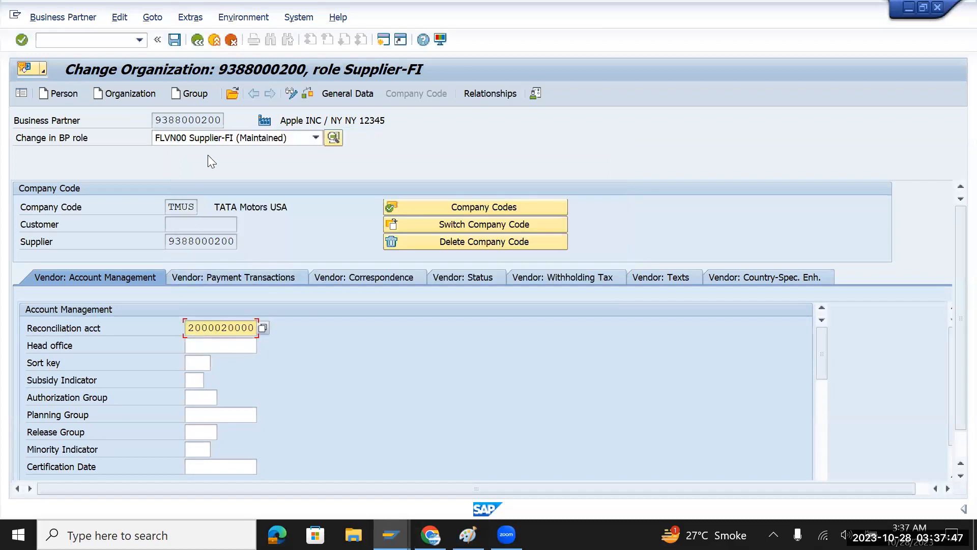
pyautogui.click(174, 41)
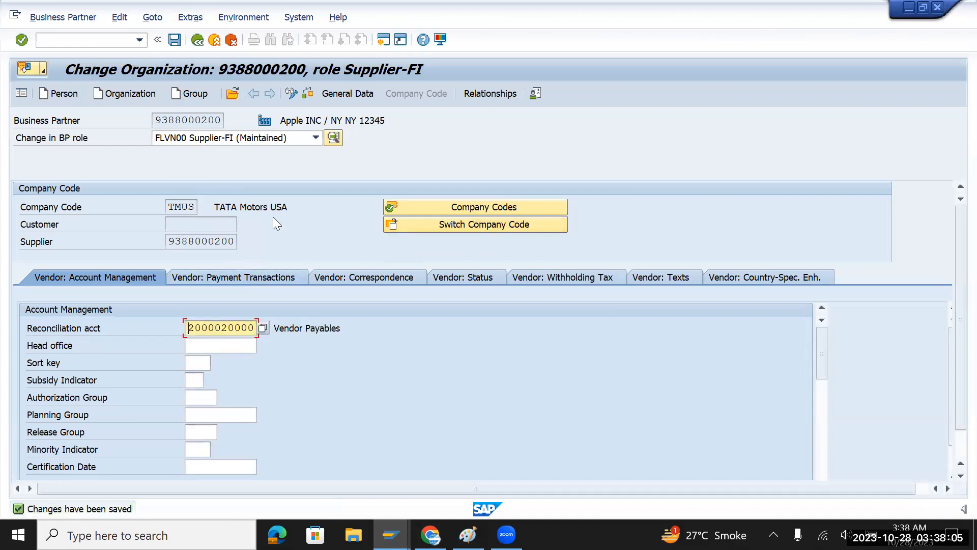
# Step: Check the supplier's company code list for the TMUS assignment, and close the list without adopting anything
pyautogui.click(461, 206)
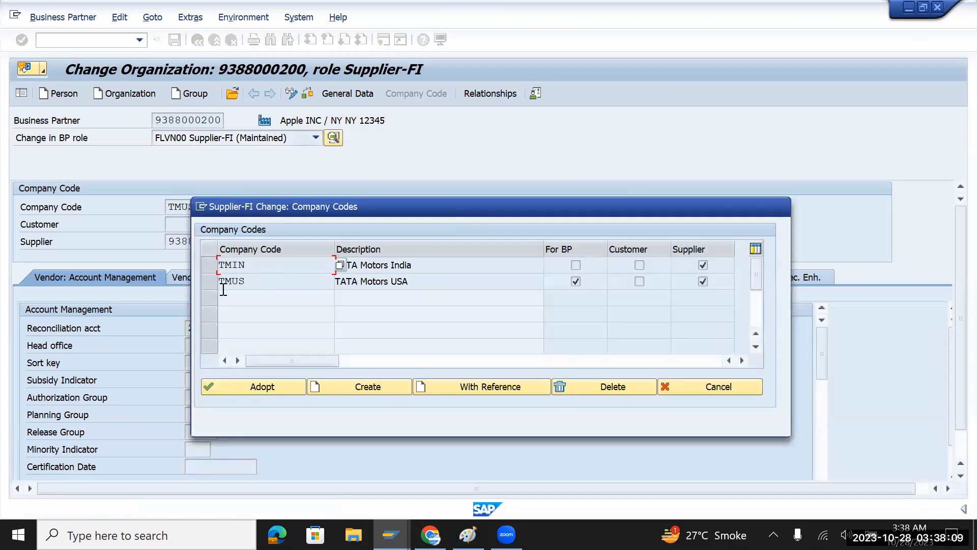
pyautogui.click(713, 384)
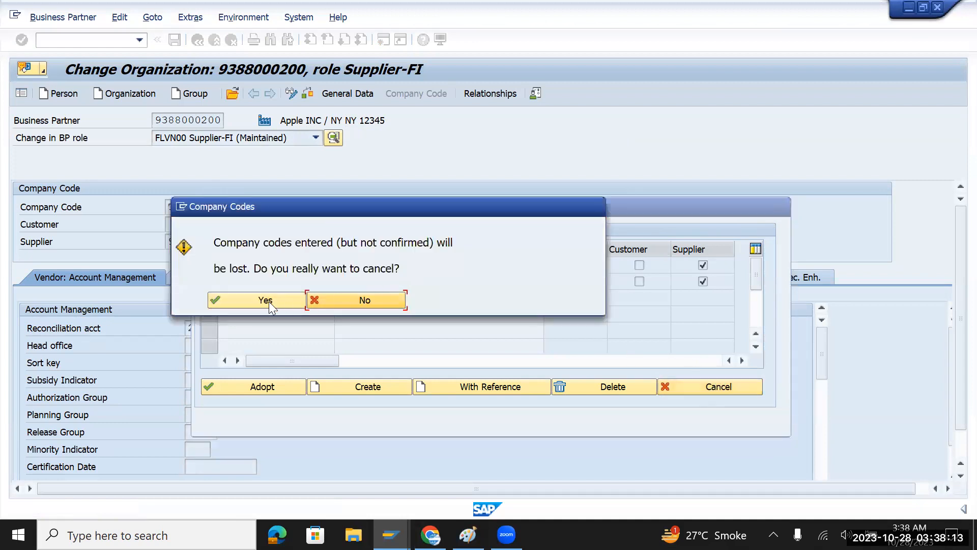
pyautogui.click(266, 302)
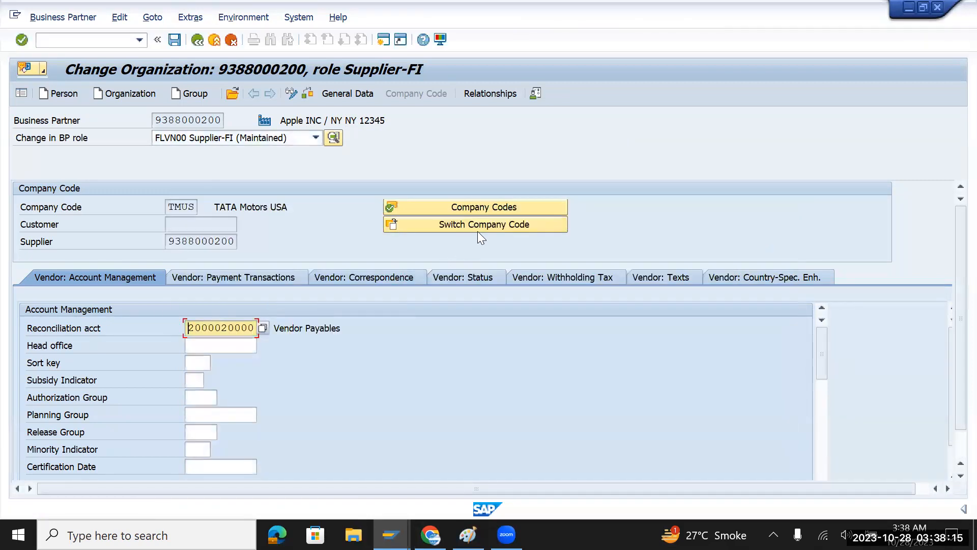
# Step: Extend the Apple INC supplier to company code TMGB with the Vendor Payables reconciliation account and save it
pyautogui.click(469, 229)
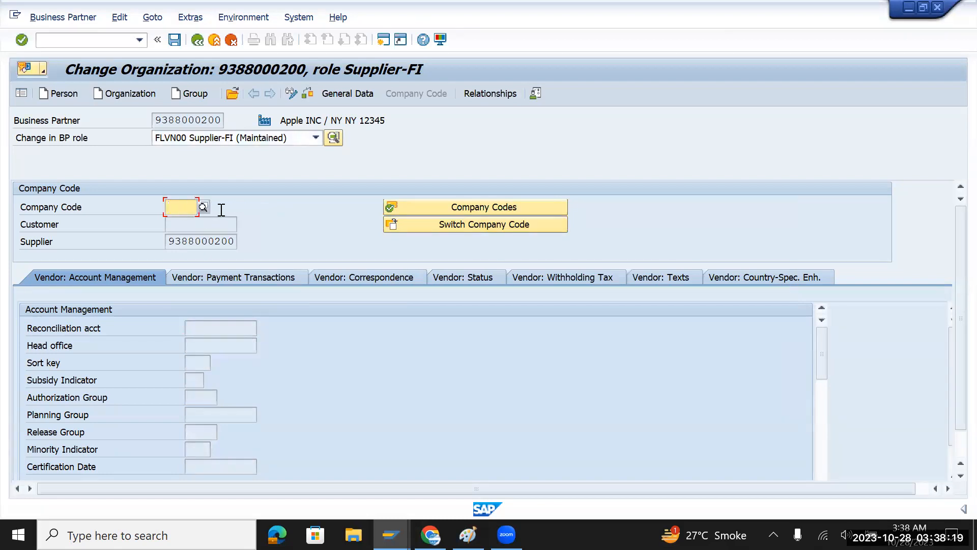
pyautogui.write('TMGB')
pyautogui.press('Return')
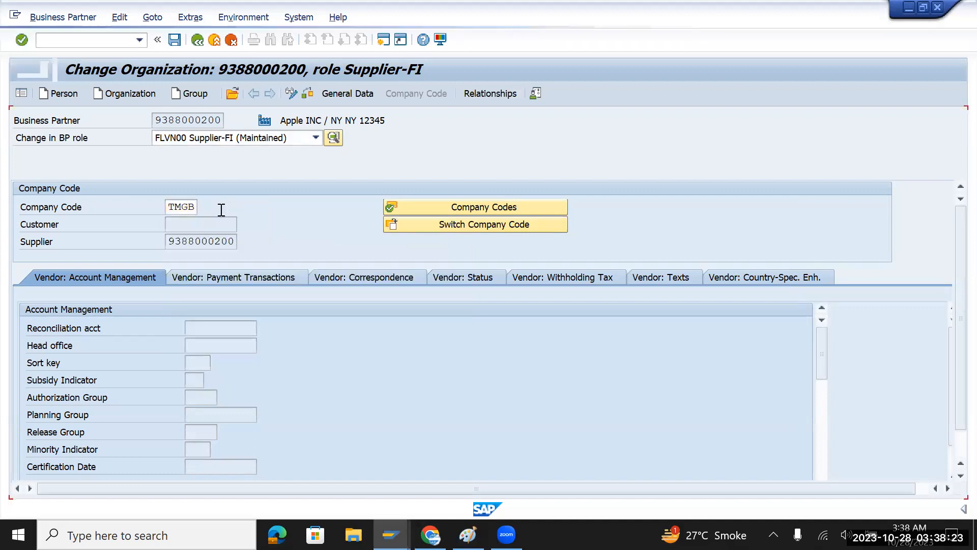
pyautogui.click(216, 325)
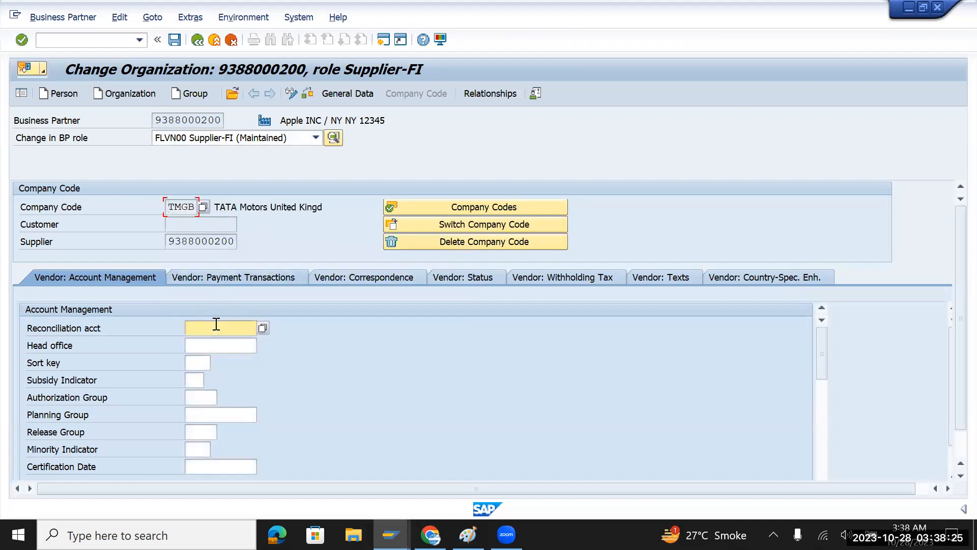
pyautogui.press('space')
pyautogui.click(225, 343)
pyautogui.press('Return')
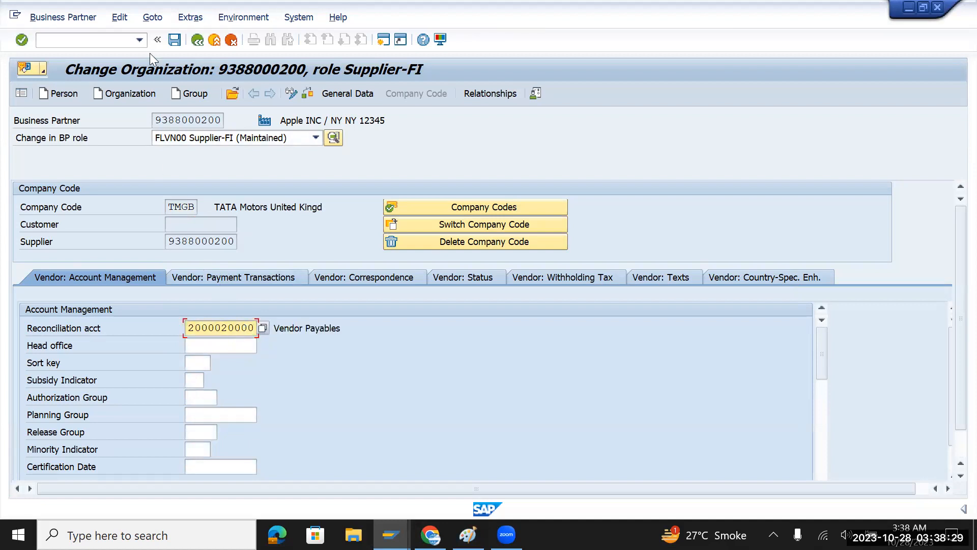
pyautogui.click(174, 40)
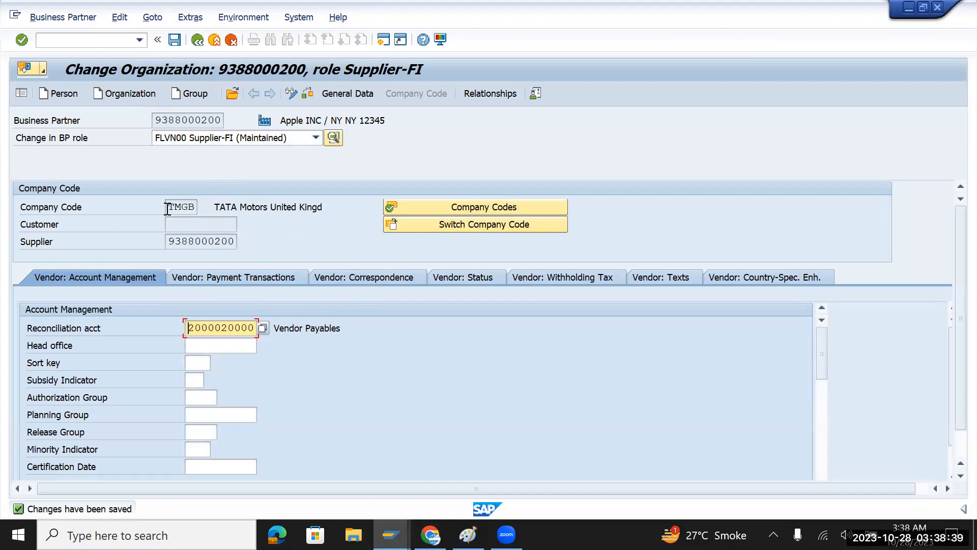
# Step: Review the TMGB and TMUS entries in the supplier's company code list, and close the list without adopting changes
pyautogui.click(171, 243)
pyautogui.click(457, 204)
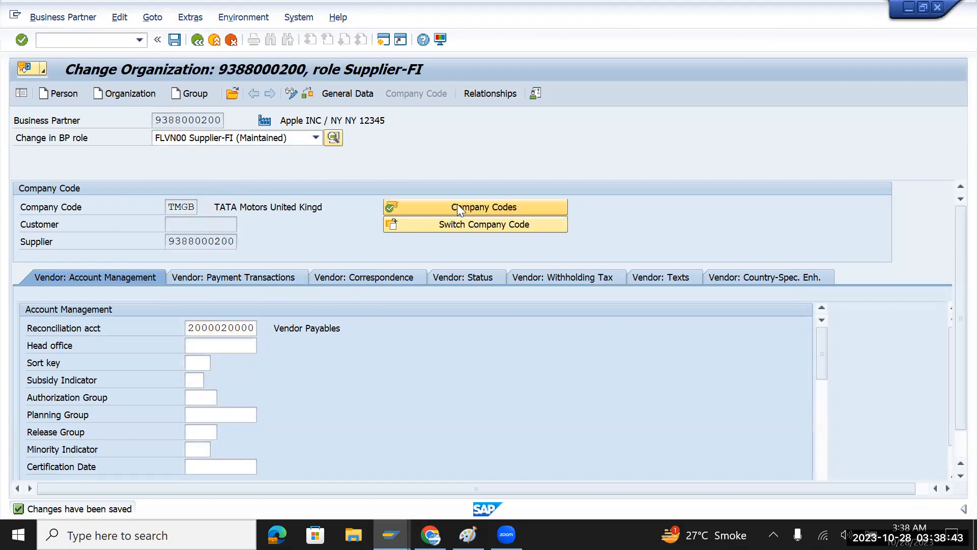
pyautogui.click(210, 260)
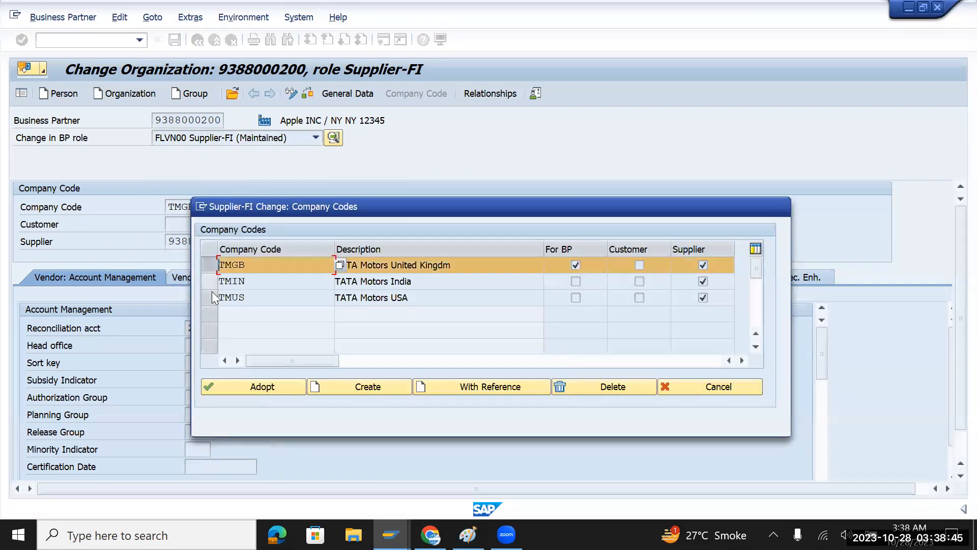
pyautogui.click(213, 297)
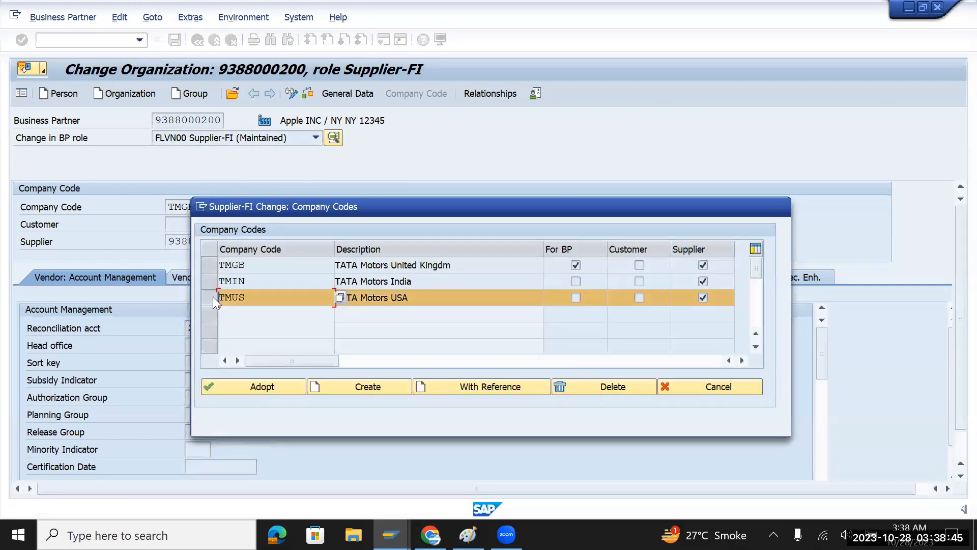
pyautogui.click(714, 384)
pyautogui.hotkey('alt', 'Tab')
pyautogui.press('Tab')
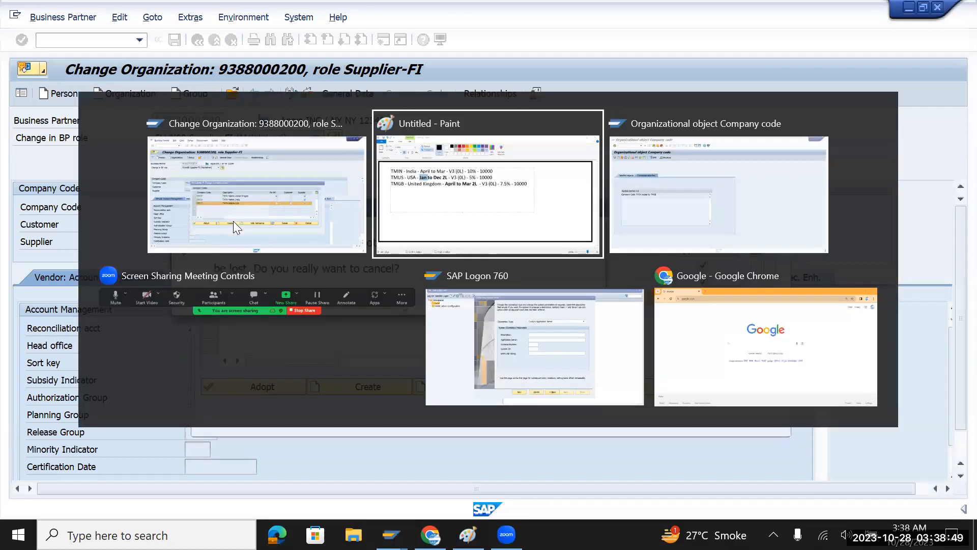
pyautogui.hotkey('alt', 'Tab')
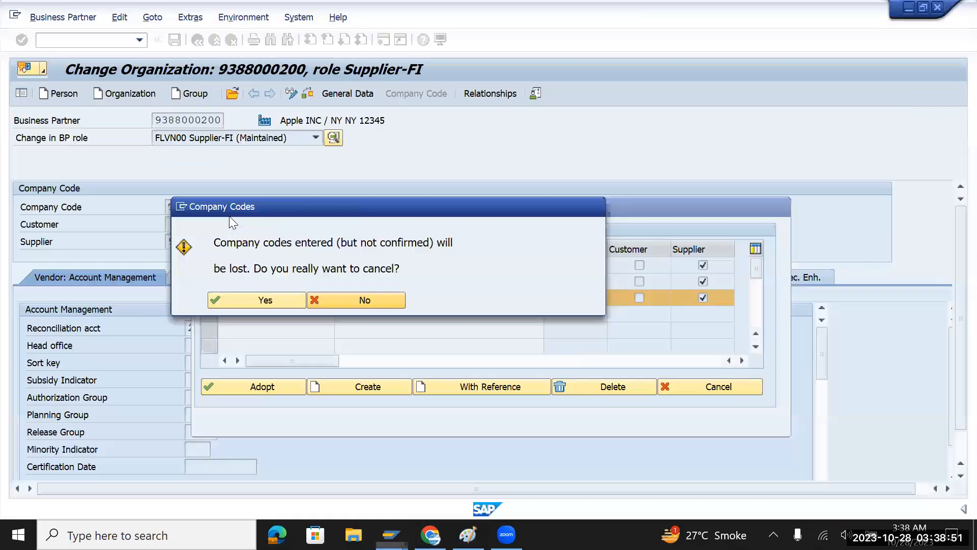
pyautogui.click(362, 301)
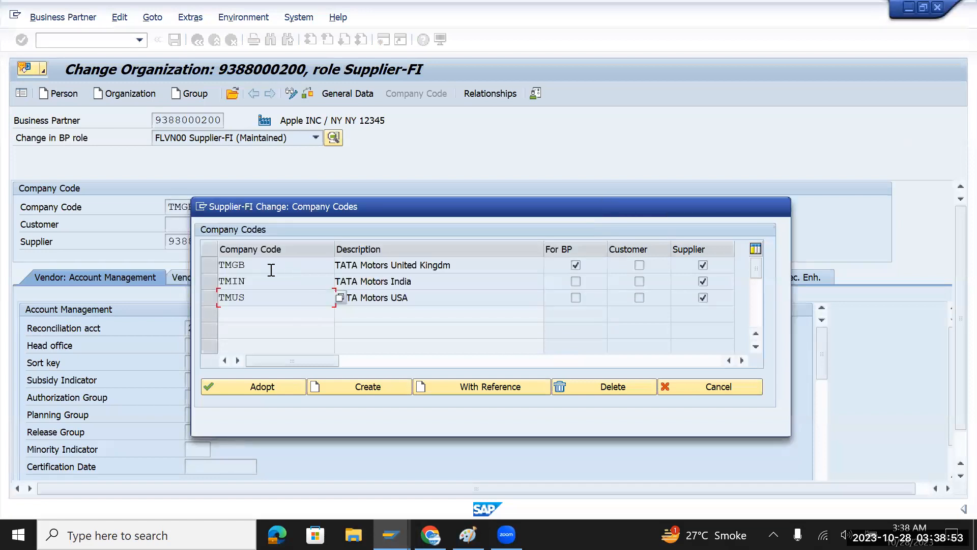
pyautogui.click(718, 387)
pyautogui.click(256, 300)
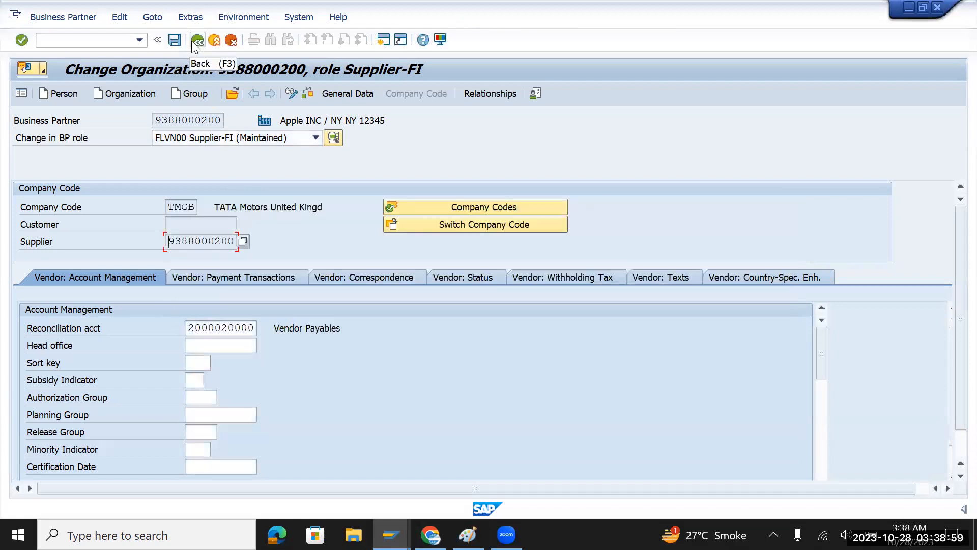
# Step: Leave the business partner record and start the General Table Display transaction SE16N
pyautogui.click(174, 40)
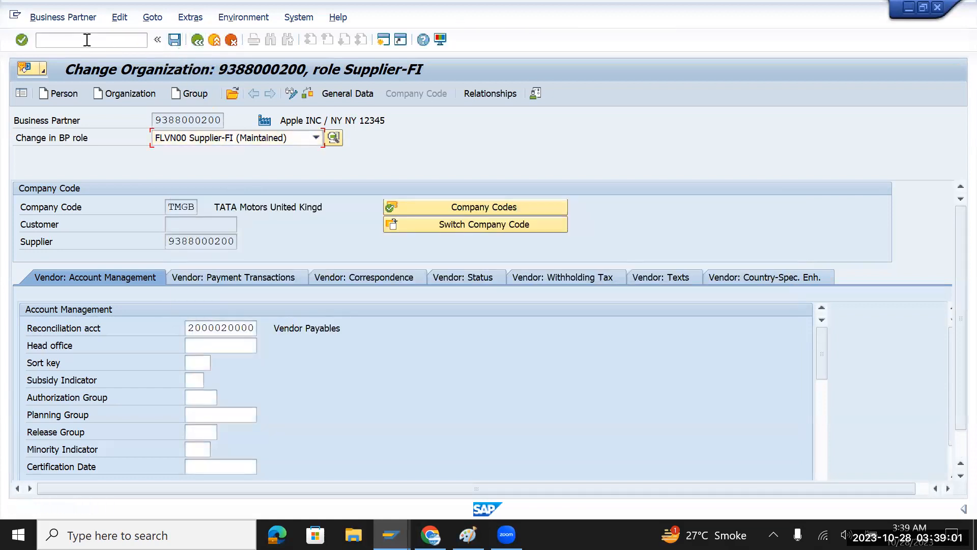
pyautogui.press('Return')
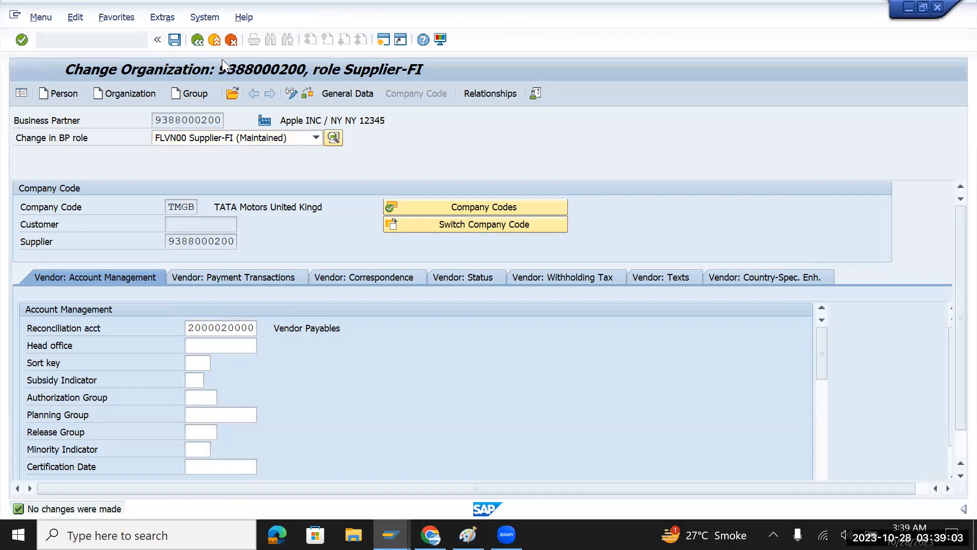
pyautogui.write('se16n')
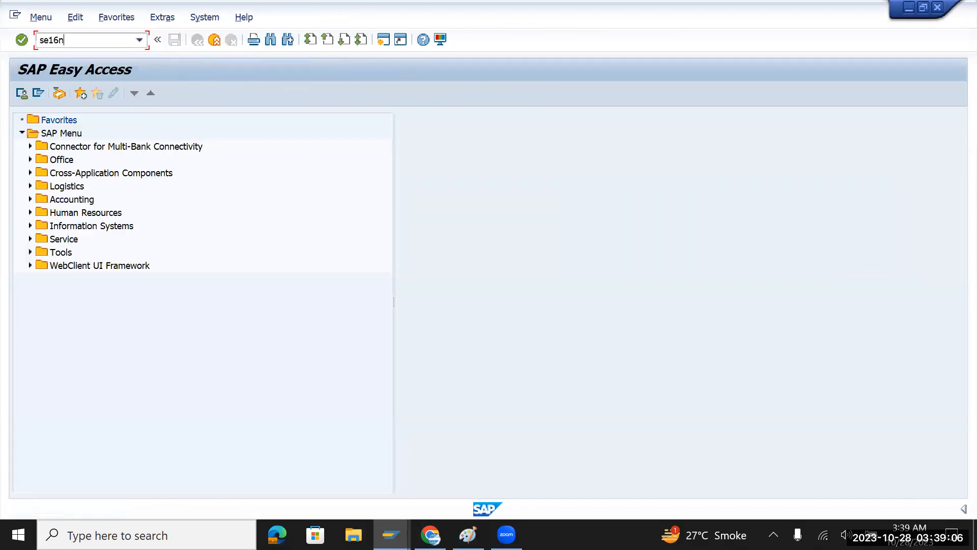
pyautogui.press('Return')
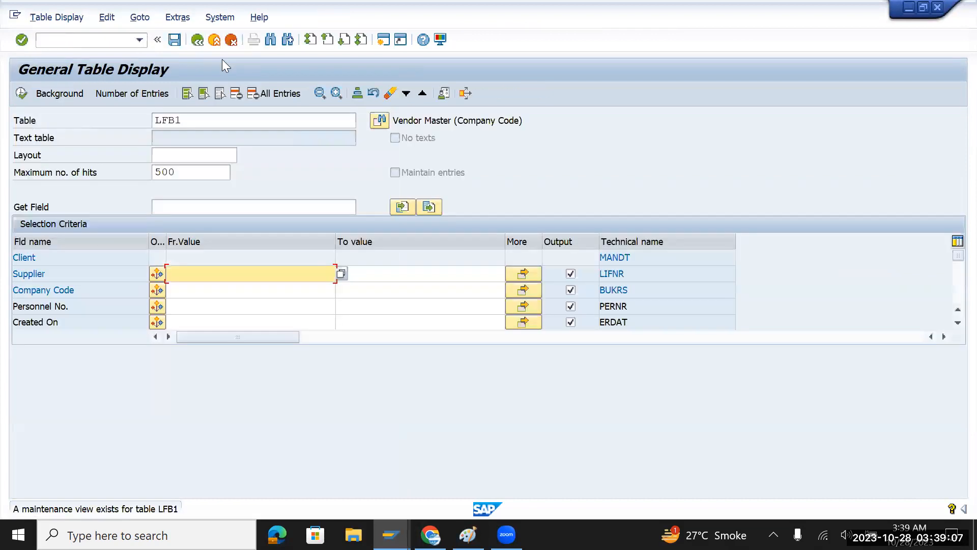
# Step: Replace the table in the General Table Display with KNB1 and load its selection criteria
pyautogui.click(206, 120)
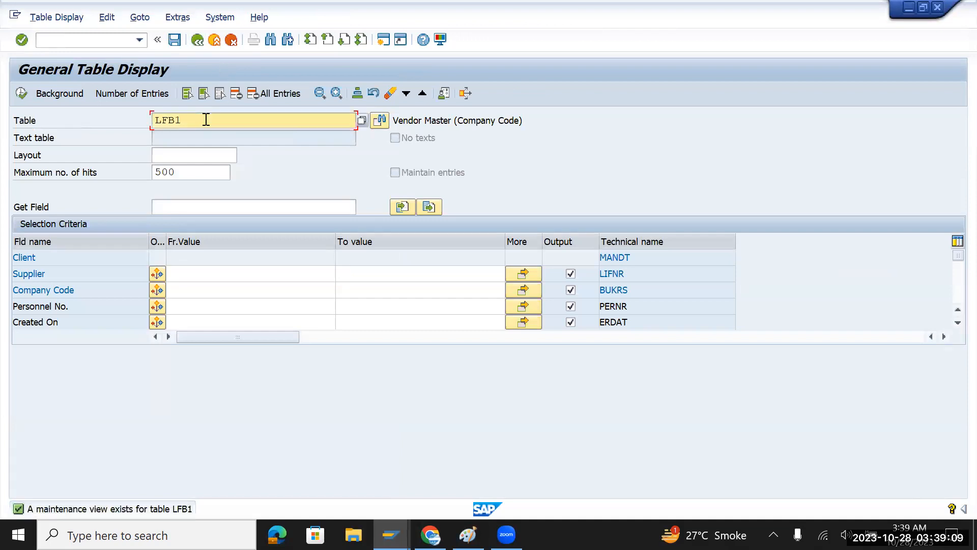
pyautogui.press('BackSpace')
pyautogui.press('BackSpace')
pyautogui.press('BackSpace')
pyautogui.press('BackSpace')
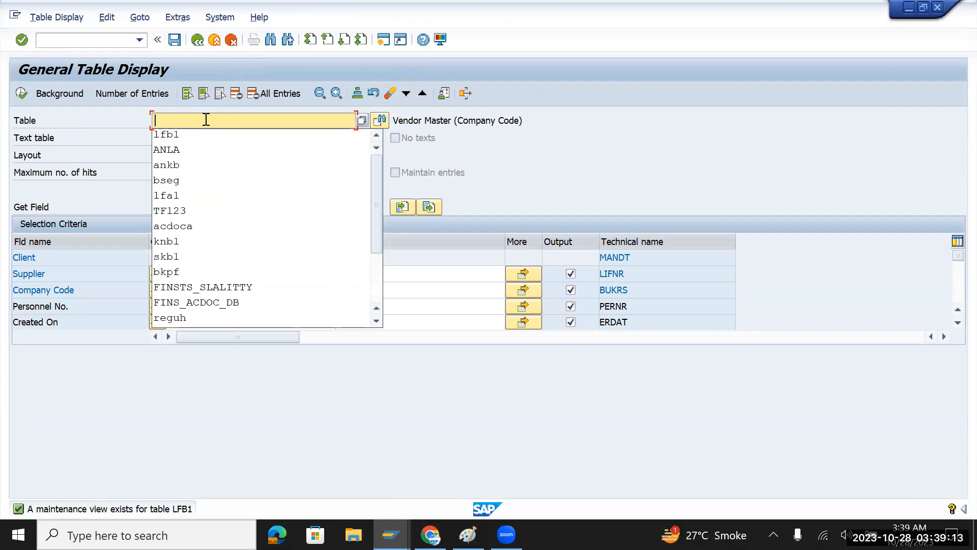
pyautogui.write('knb')
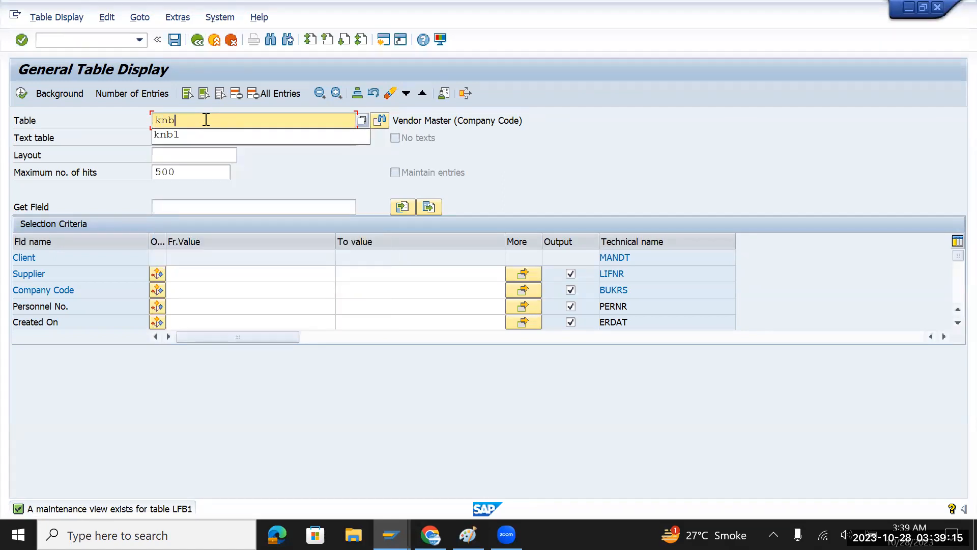
pyautogui.write('1')
pyautogui.press('Return')
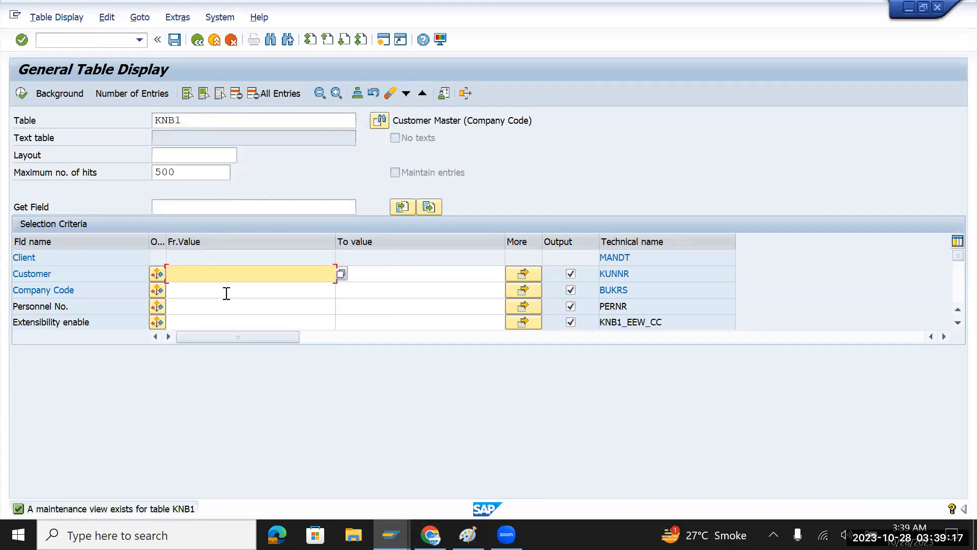
# Step: Count the KNB1 entries for customers matching 93*, list them, and check the company codes of the TMIN customers
pyautogui.click(198, 290)
pyautogui.click(200, 272)
pyautogui.write('93*')
pyautogui.click(110, 94)
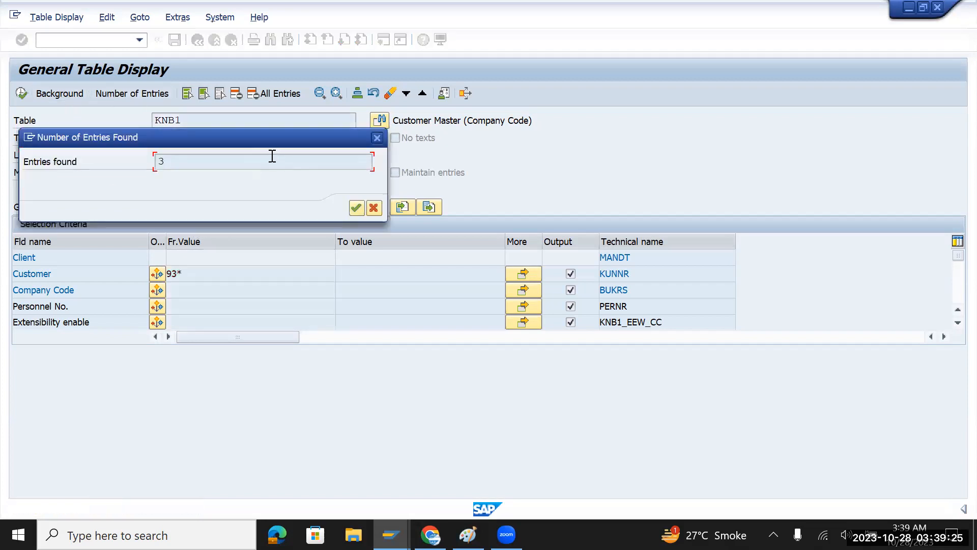
pyautogui.click(357, 208)
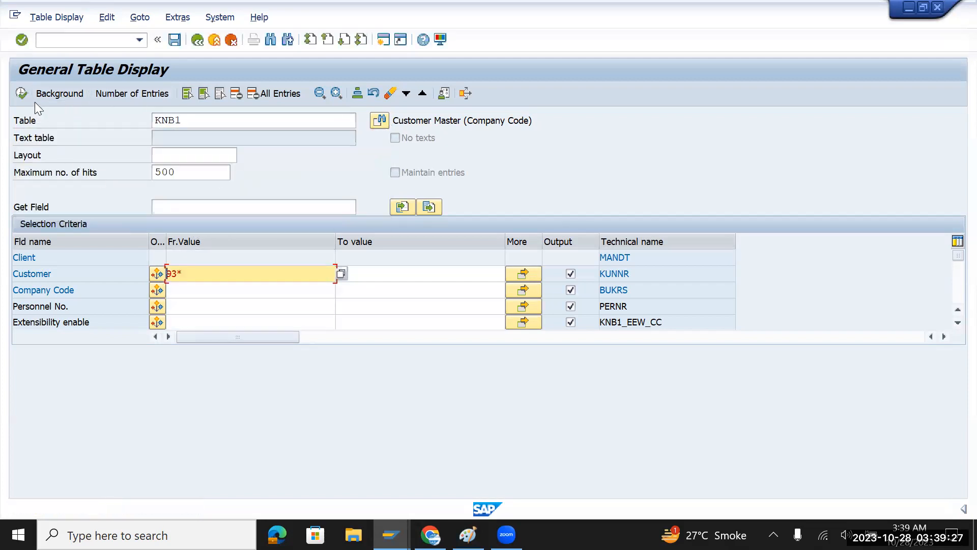
pyautogui.click(22, 93)
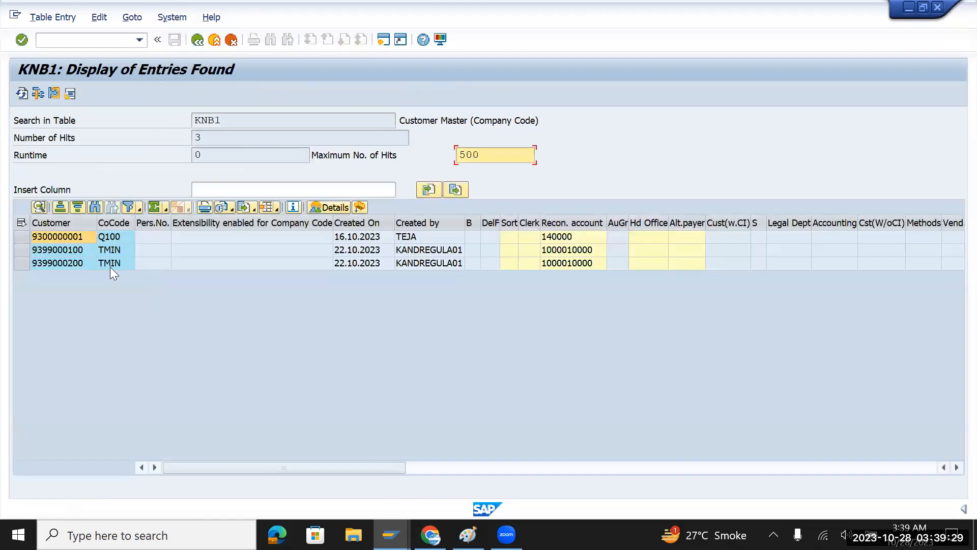
pyautogui.click(120, 251)
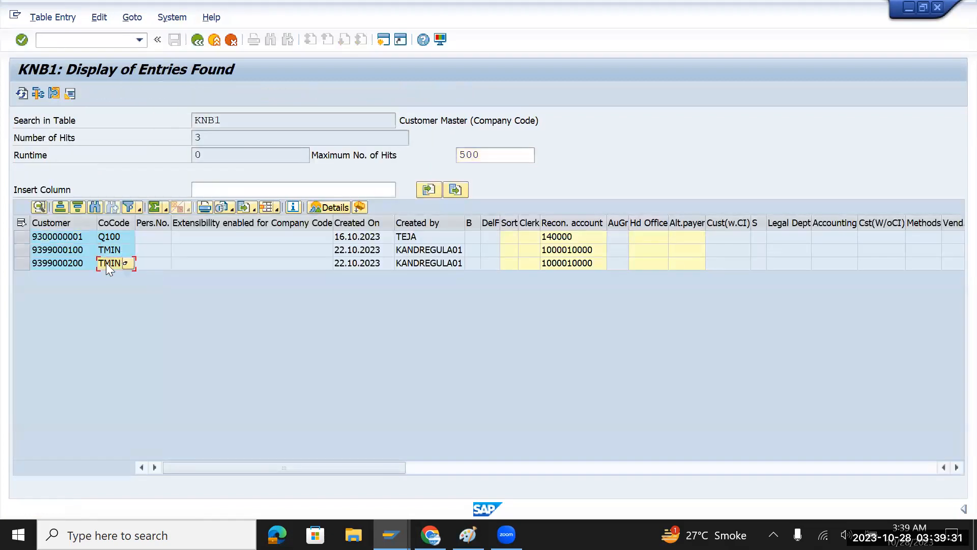
pyautogui.click(72, 264)
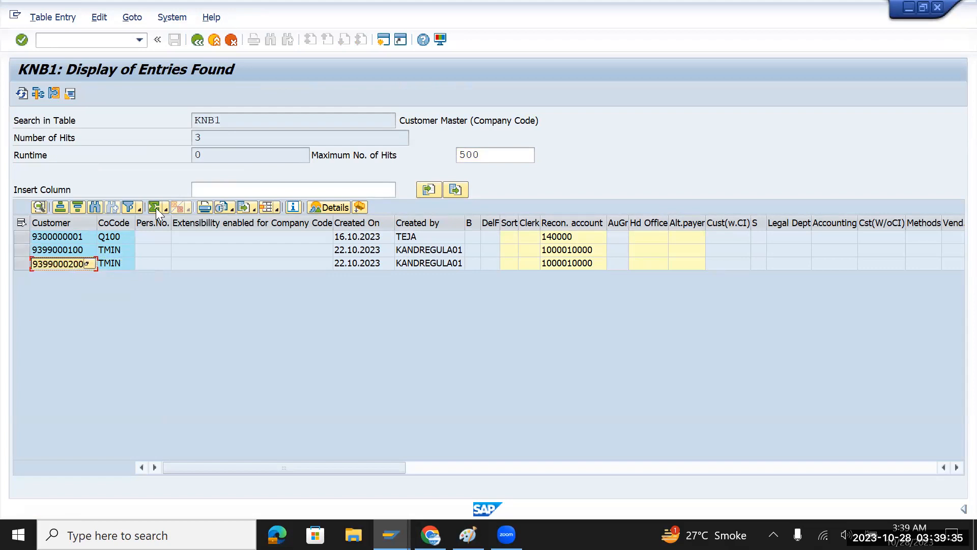
# Step: Leave the KNB1 results list and start the business partner transaction BP
pyautogui.click(197, 41)
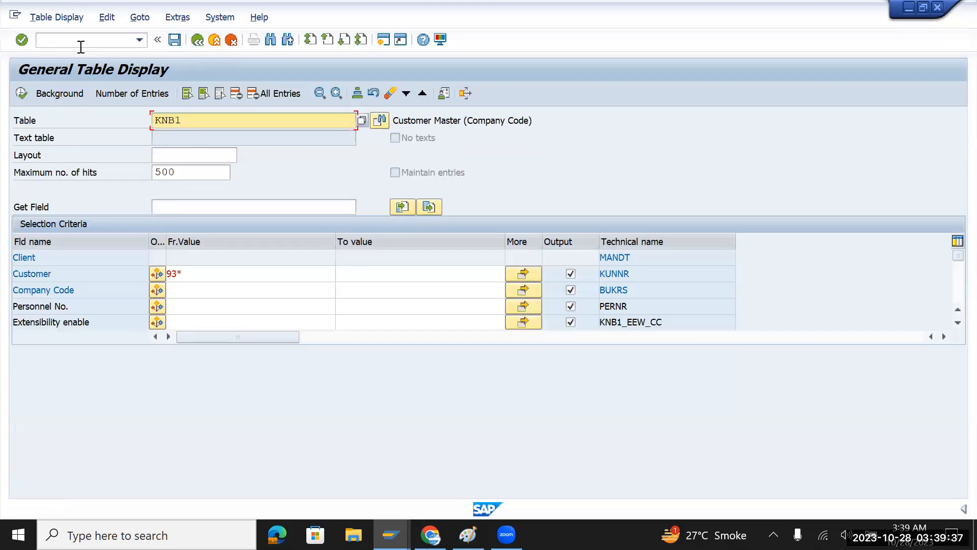
pyautogui.click(80, 44)
pyautogui.write('/nbp')
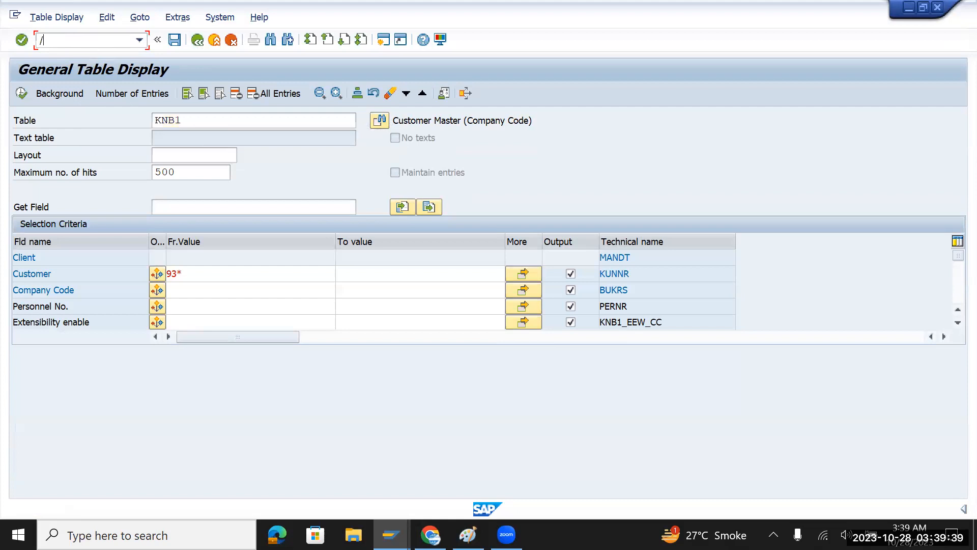
pyautogui.press('Return')
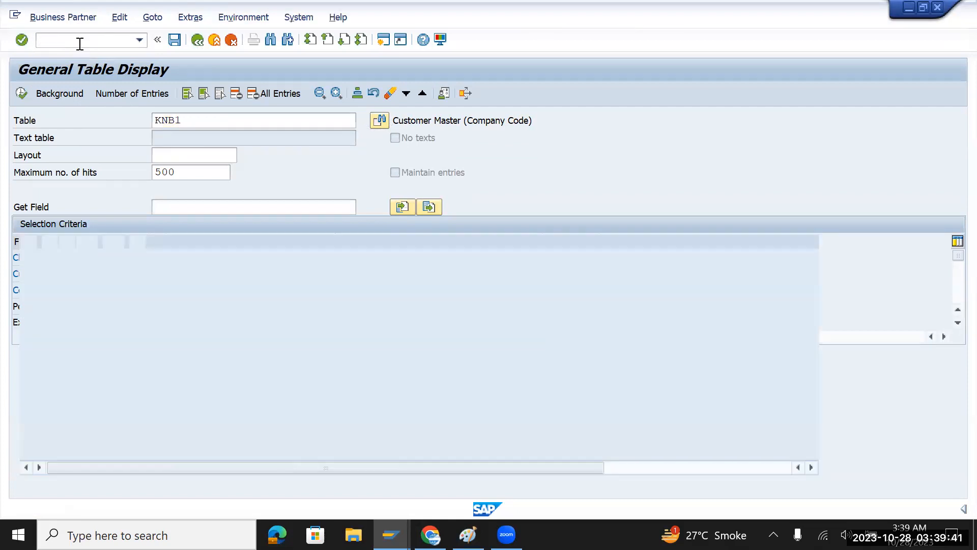
# Step: Find the Ford Motors business partner by its number and open its record
pyautogui.press('Tab')
pyautogui.press('Tab')
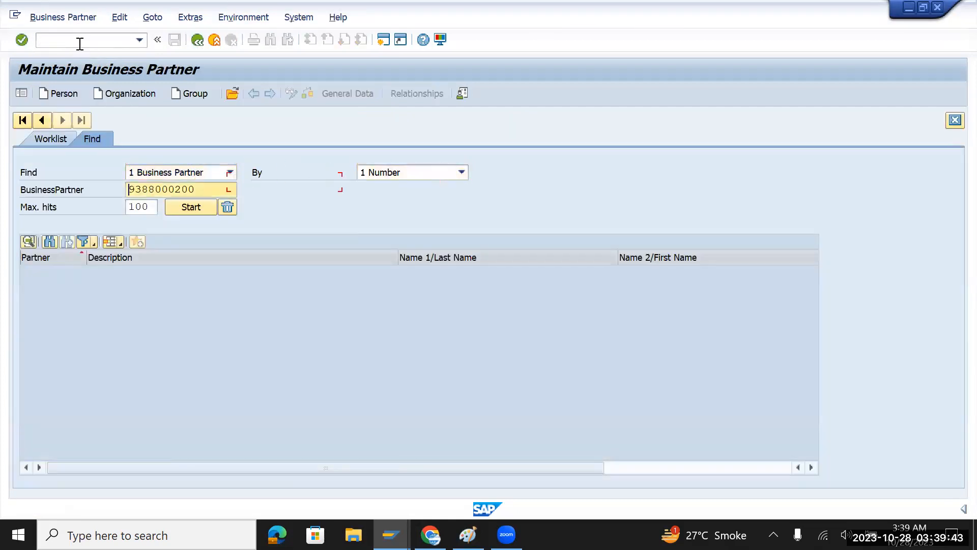
pyautogui.write('9399')
pyautogui.press('Return')
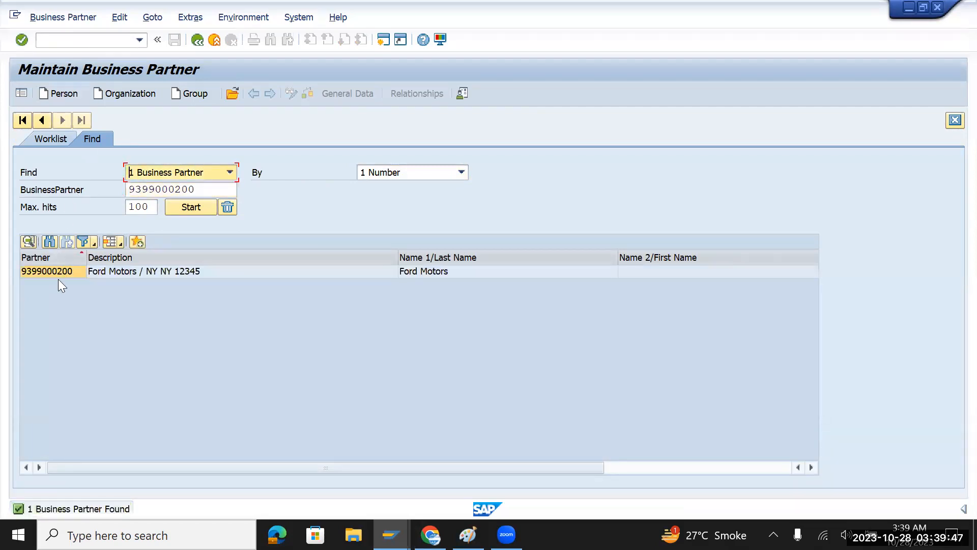
pyautogui.doubleClick(62, 272)
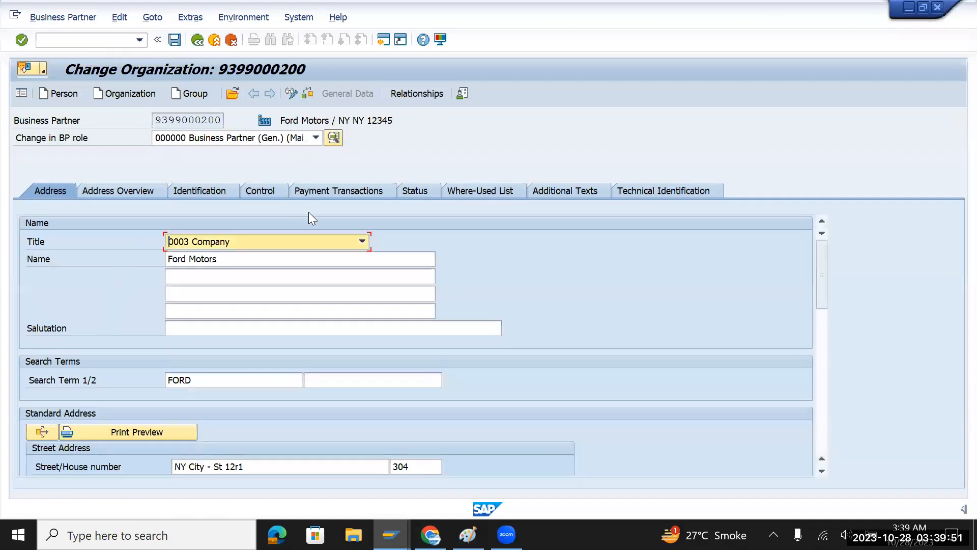
# Step: Display Ford Motors in role FLCU00 Customer (Fin accounting) and open its company code data
pyautogui.click(316, 138)
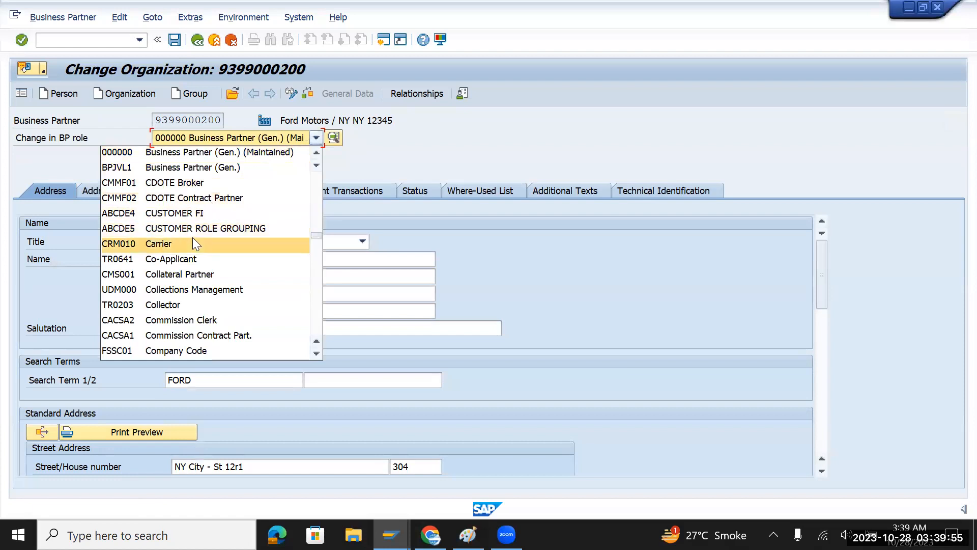
pyautogui.click(214, 152)
pyautogui.click(293, 96)
pyautogui.click(316, 138)
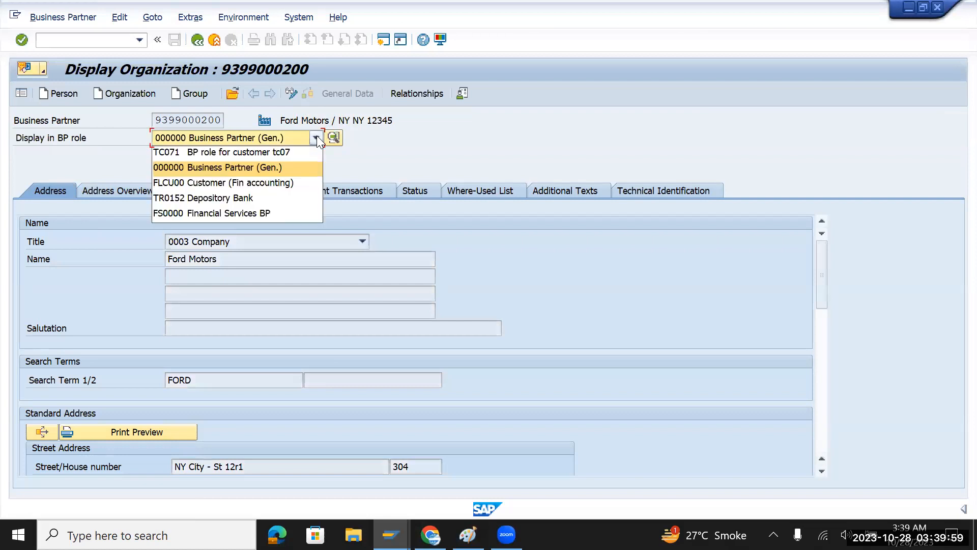
pyautogui.click(207, 183)
pyautogui.click(401, 93)
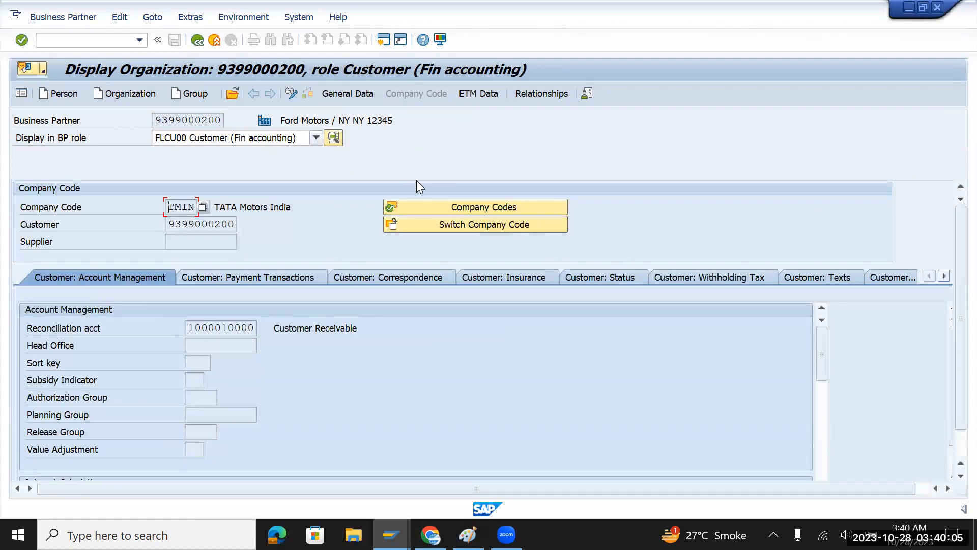
# Step: Check the customer's company code list, close it without adopting anything, and switch the record to change mode
pyautogui.click(452, 208)
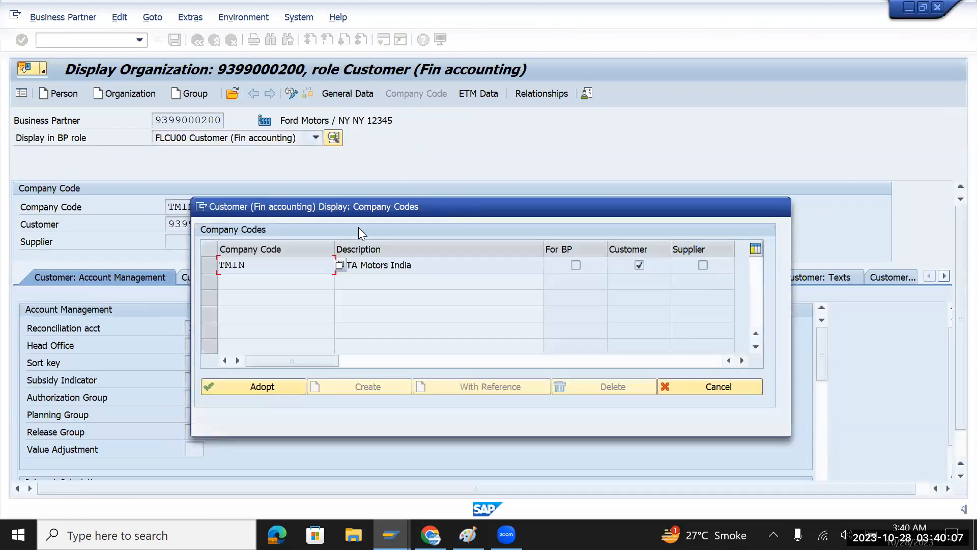
pyautogui.click(709, 392)
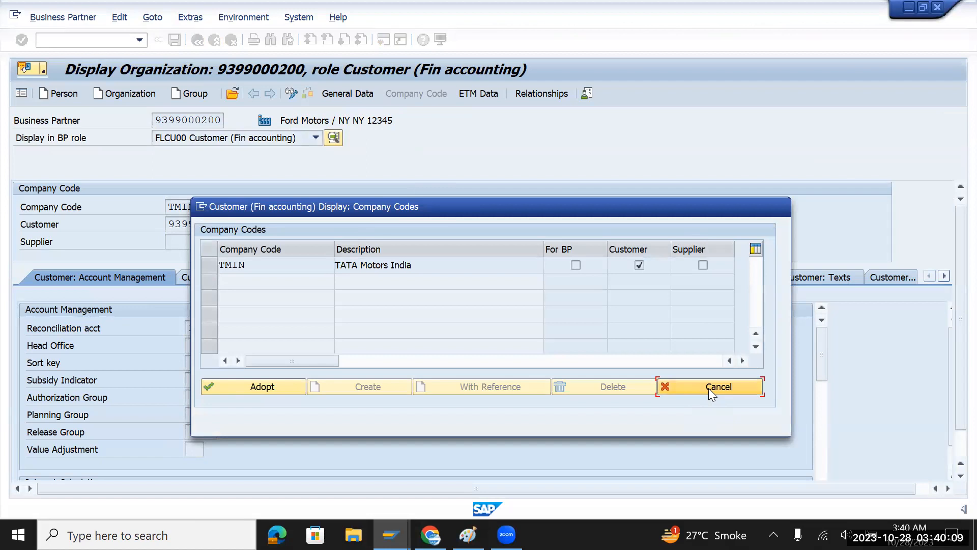
pyautogui.click(293, 92)
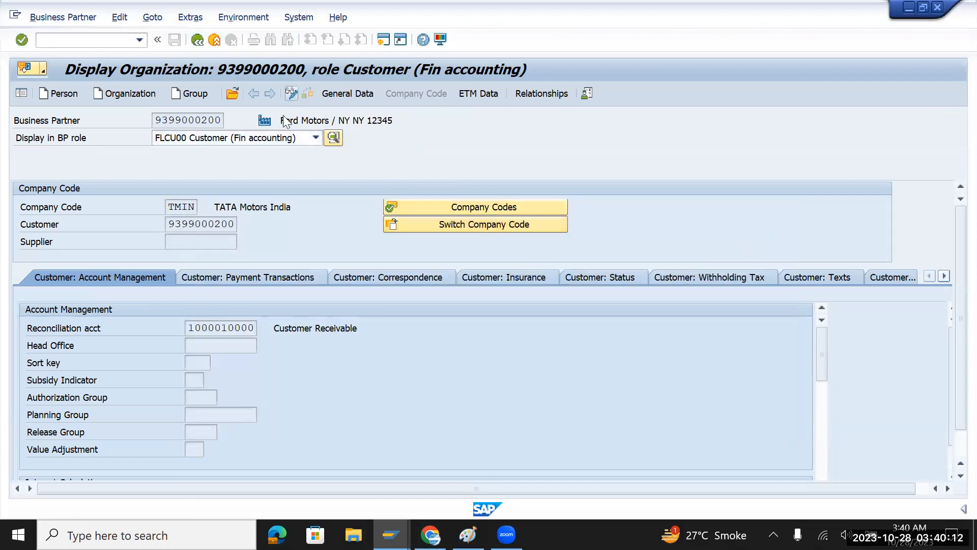
# Step: Try to switch the customer's company code to TMUS, and readopt TMIN from the company code list
pyautogui.click(451, 224)
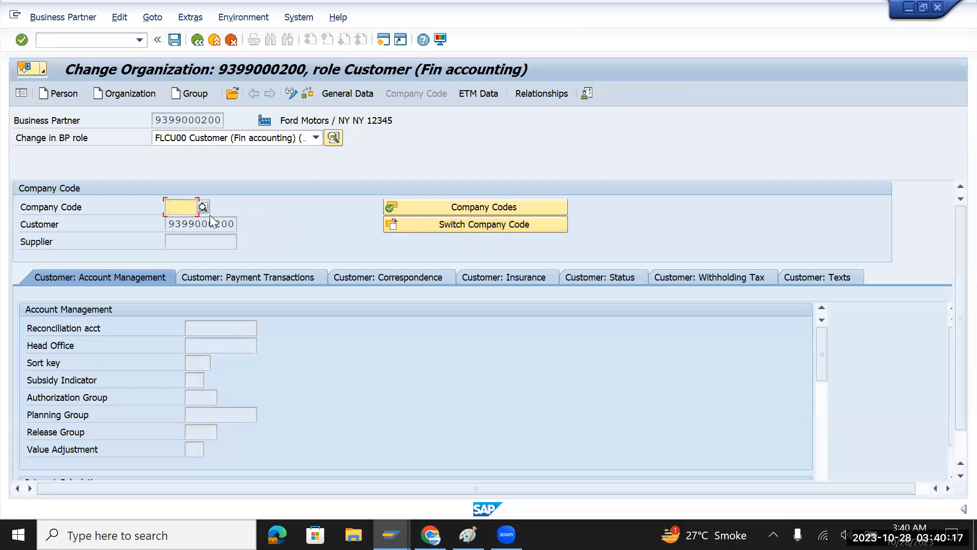
pyautogui.click(204, 207)
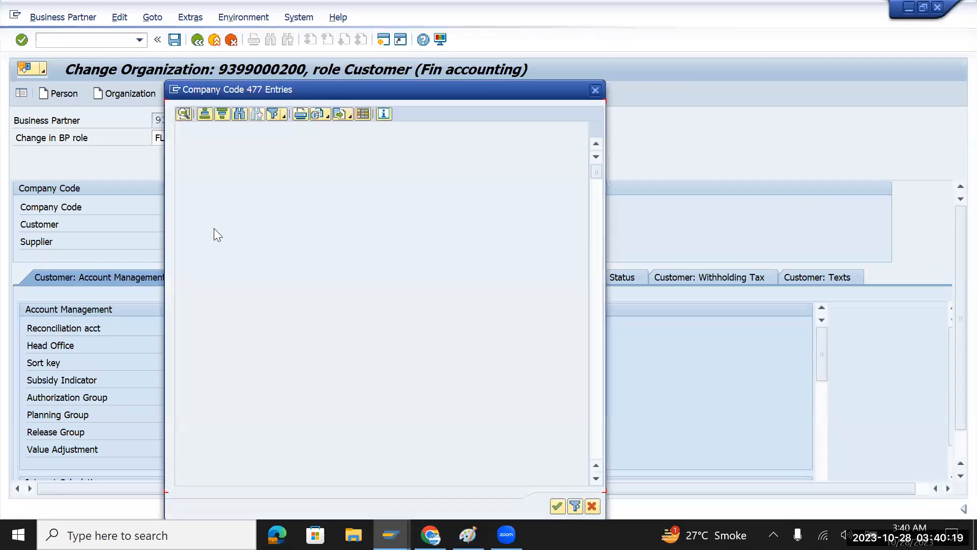
pyautogui.click(596, 91)
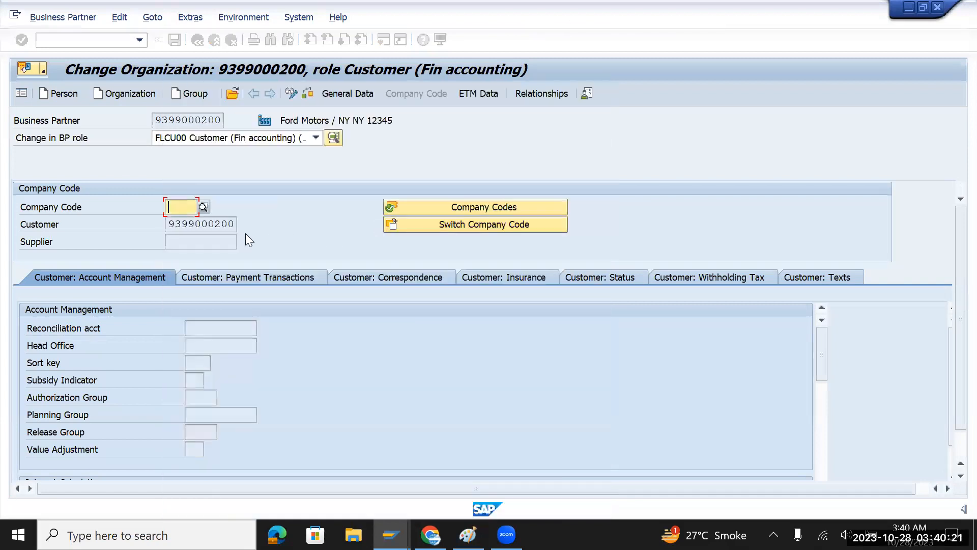
pyautogui.click(173, 208)
pyautogui.write('TMUS')
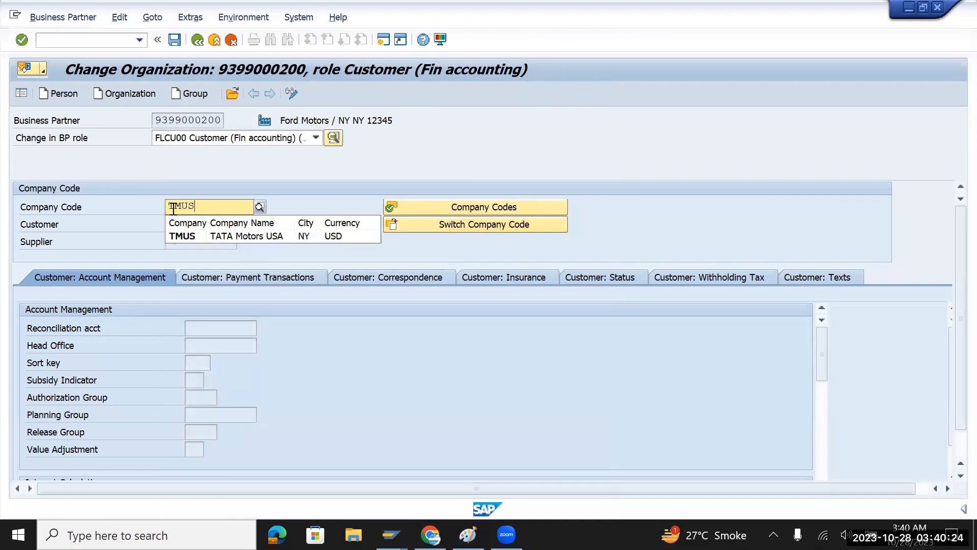
pyautogui.press('Return')
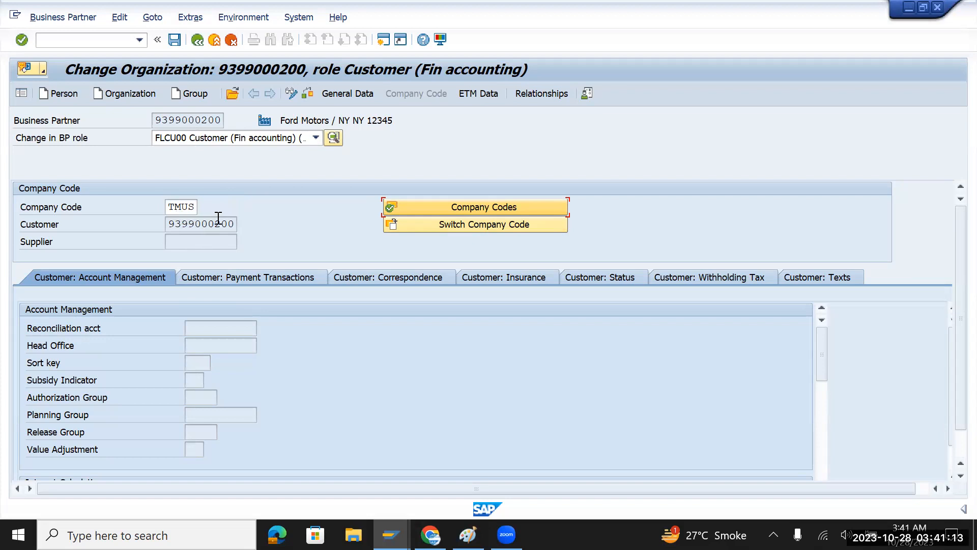
pyautogui.press('Return')
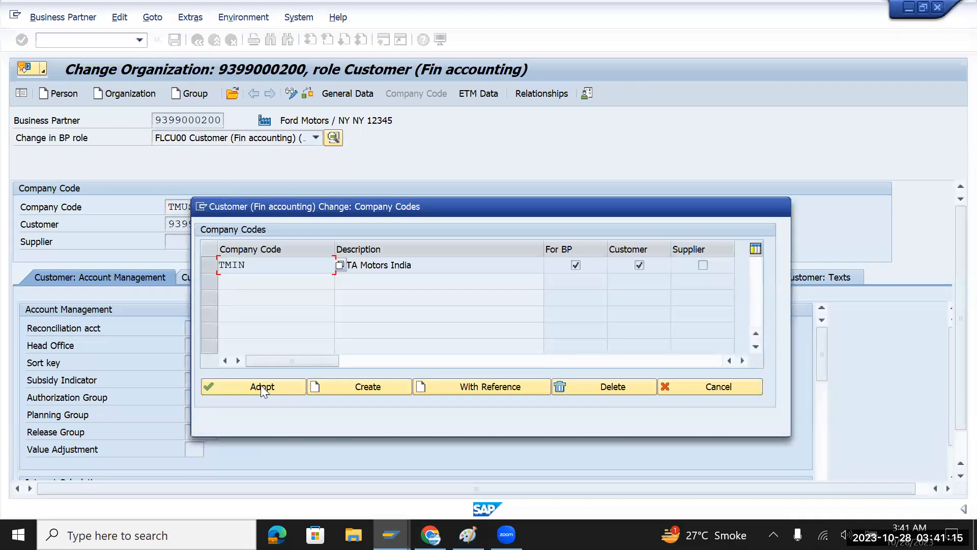
pyautogui.click(260, 385)
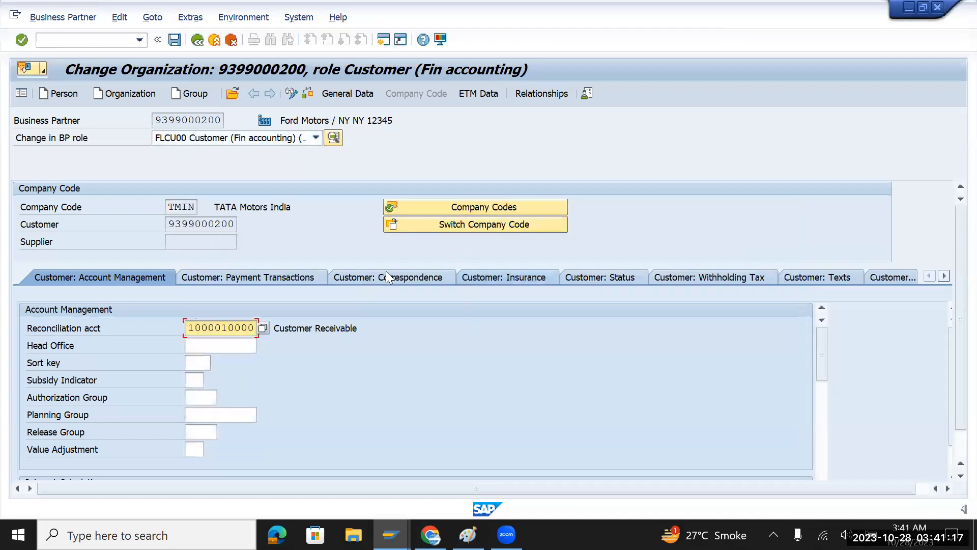
# Step: Extend the Ford Motors customer to company code TMUS with the Customer Receivable reconciliation account and save it
pyautogui.click(466, 223)
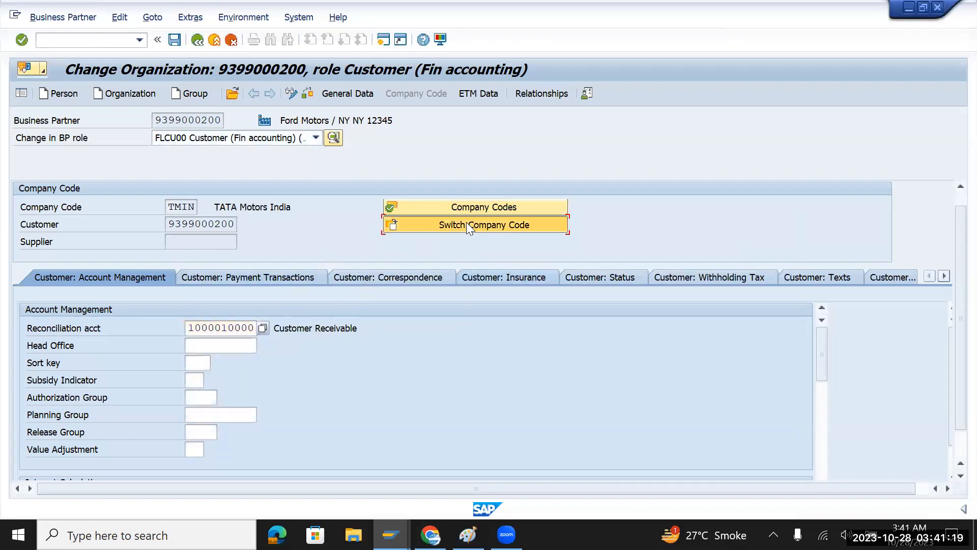
pyautogui.click(182, 211)
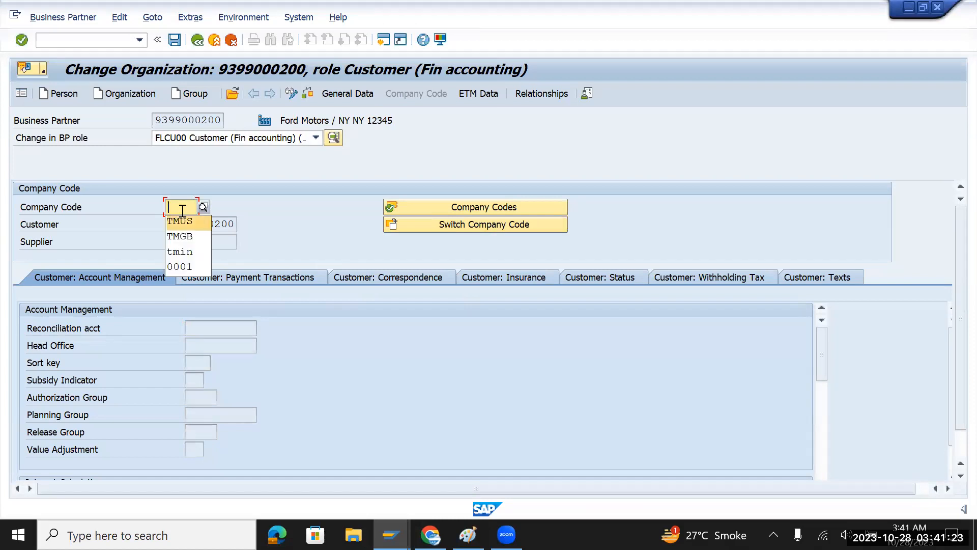
pyautogui.press('Return')
pyautogui.press('Return')
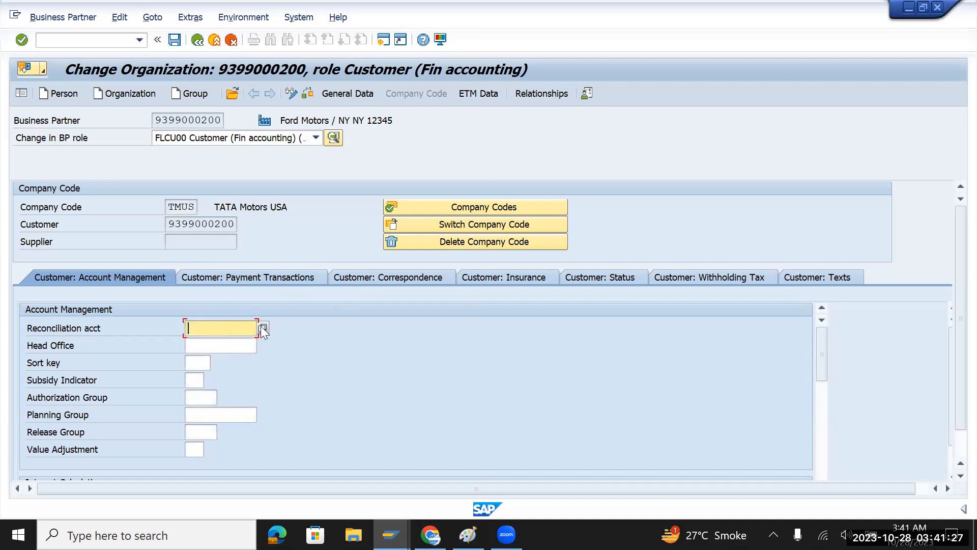
pyautogui.click(261, 326)
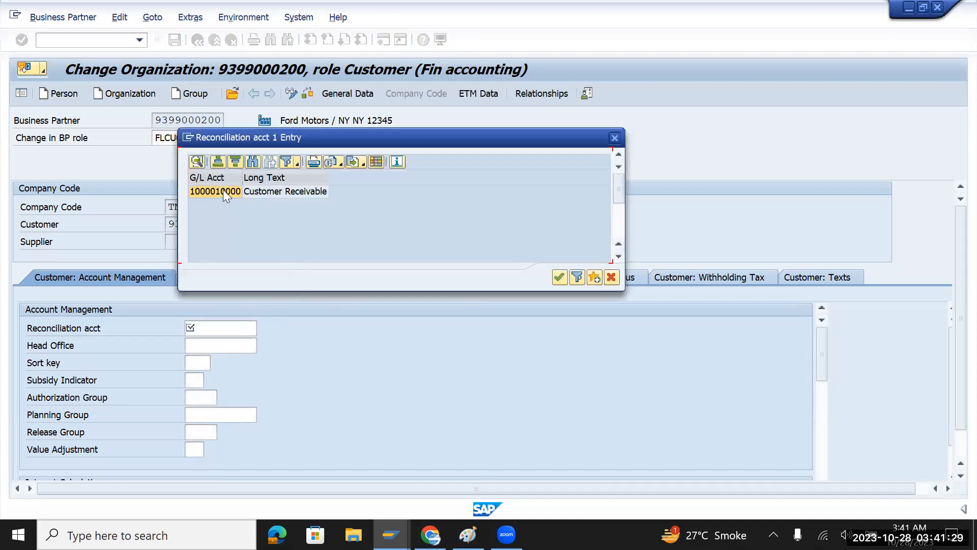
pyautogui.doubleClick(222, 191)
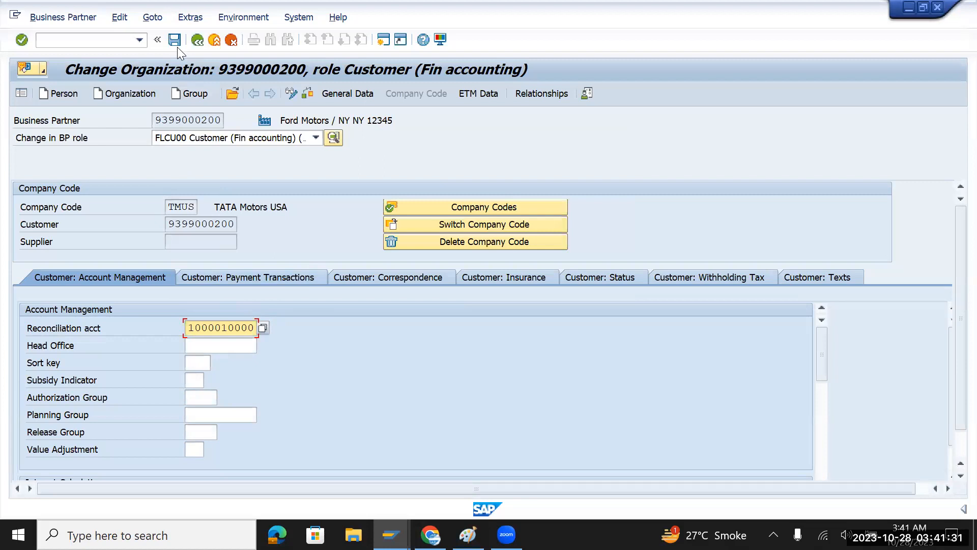
pyautogui.click(175, 41)
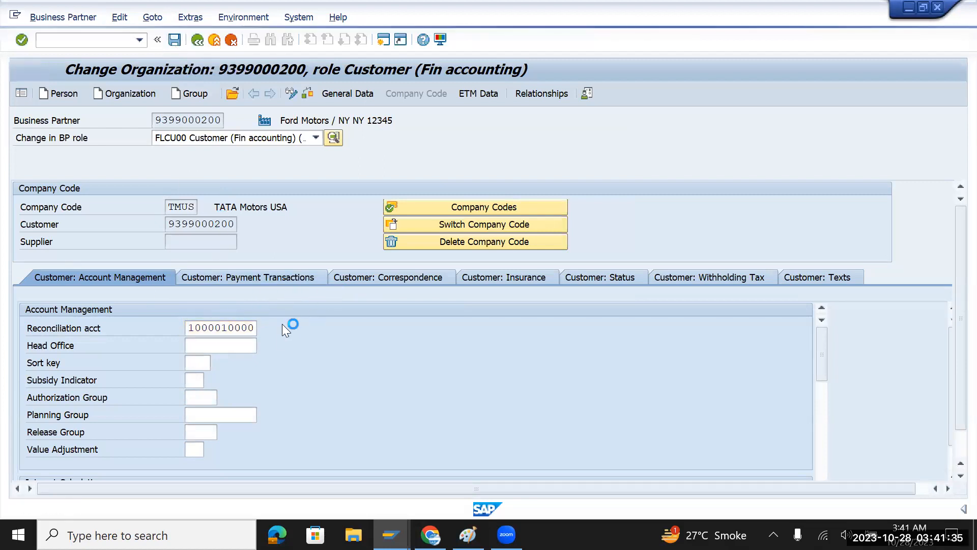
# Step: Extend the Ford Motors customer to company code TMGB with the Customer Receivable reconciliation account and save it
pyautogui.click(477, 220)
pyautogui.click(195, 203)
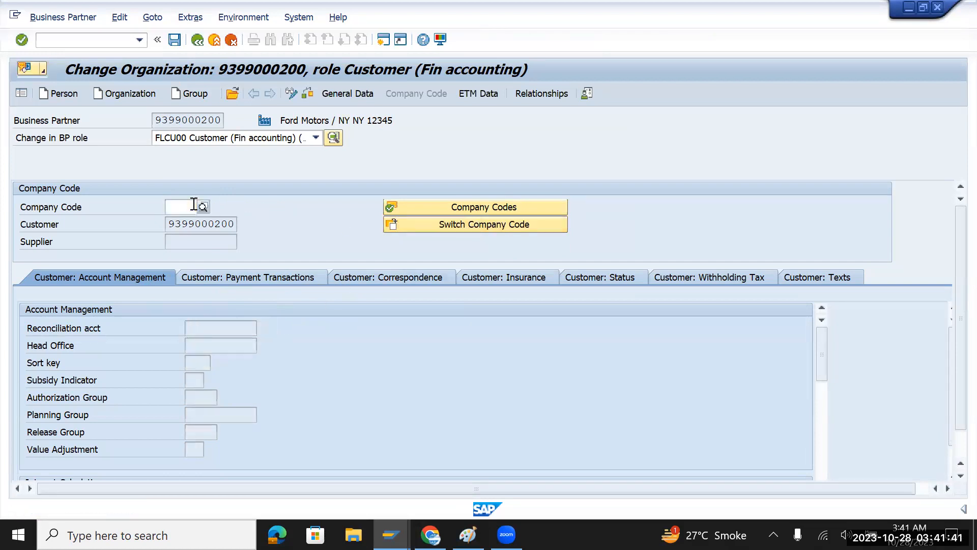
pyautogui.write('TM')
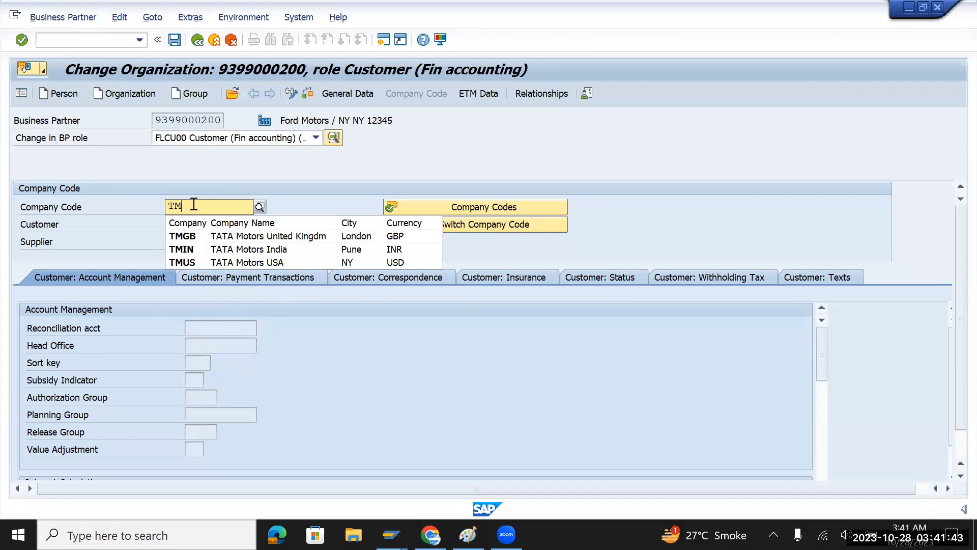
pyautogui.write('GB')
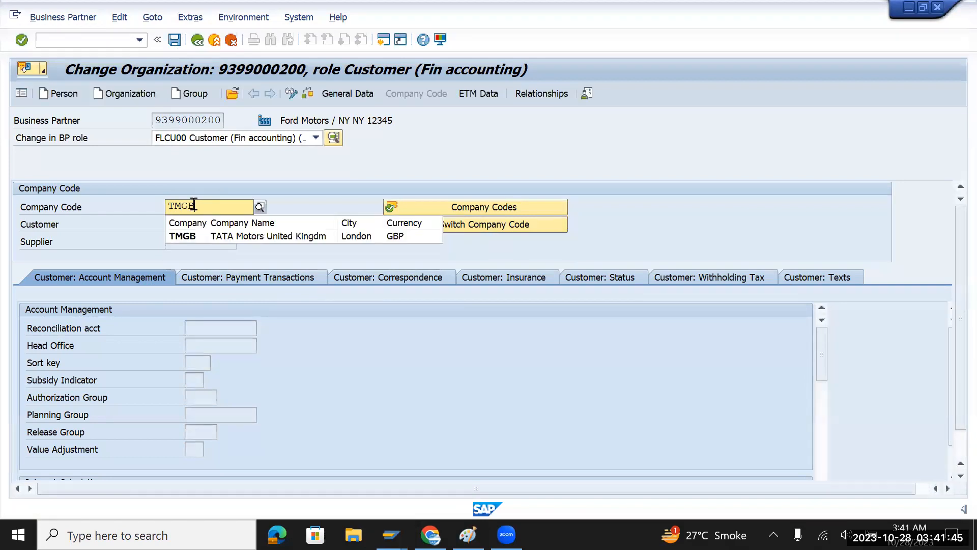
pyautogui.press('Return')
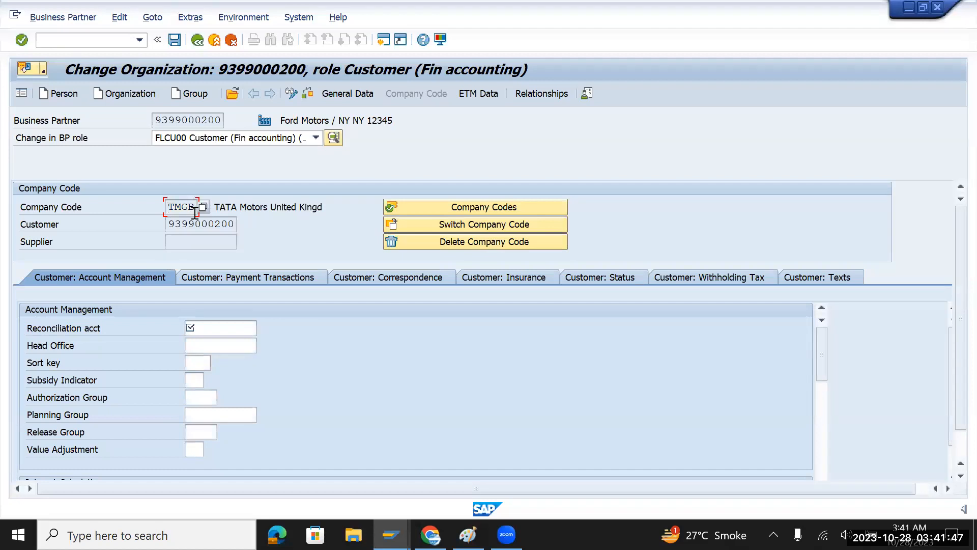
pyautogui.click(237, 330)
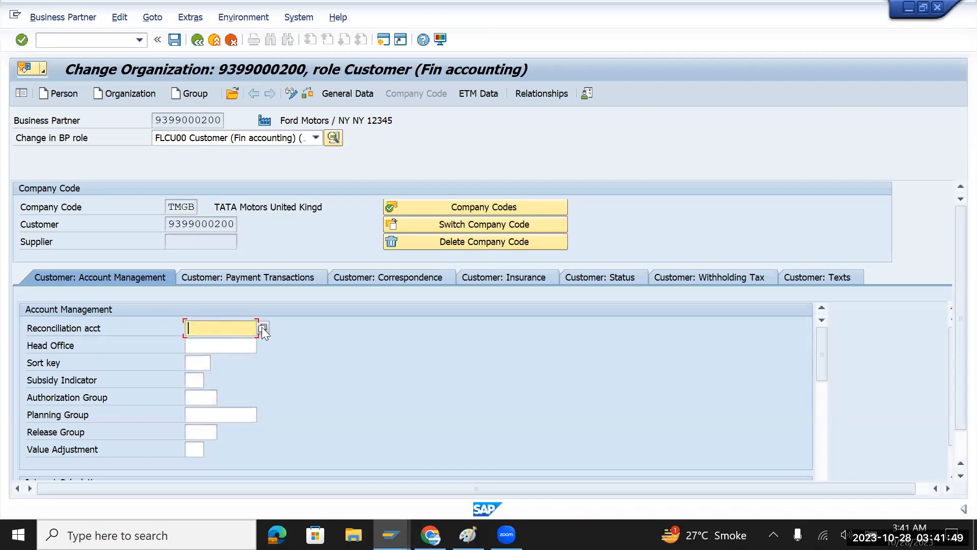
pyautogui.click(262, 328)
pyautogui.doubleClick(210, 192)
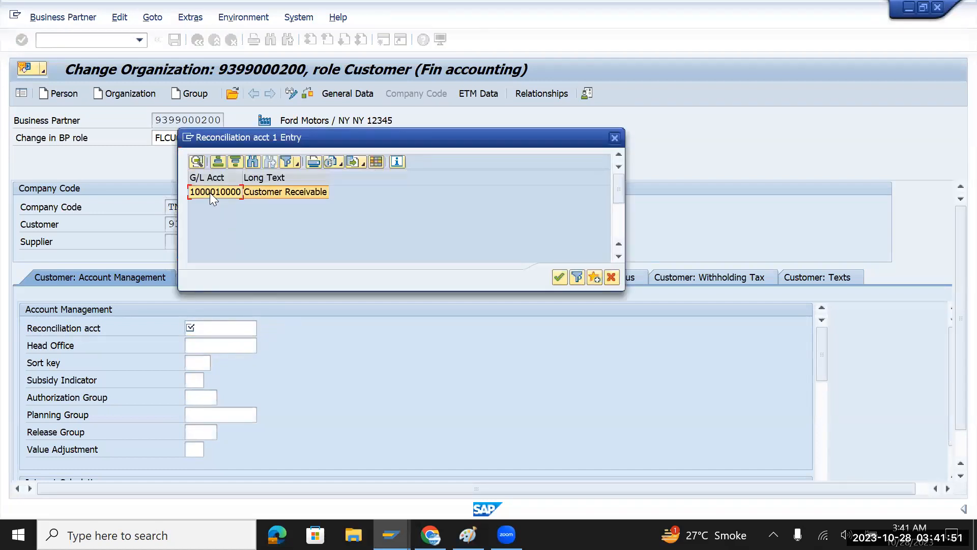
pyautogui.click(174, 40)
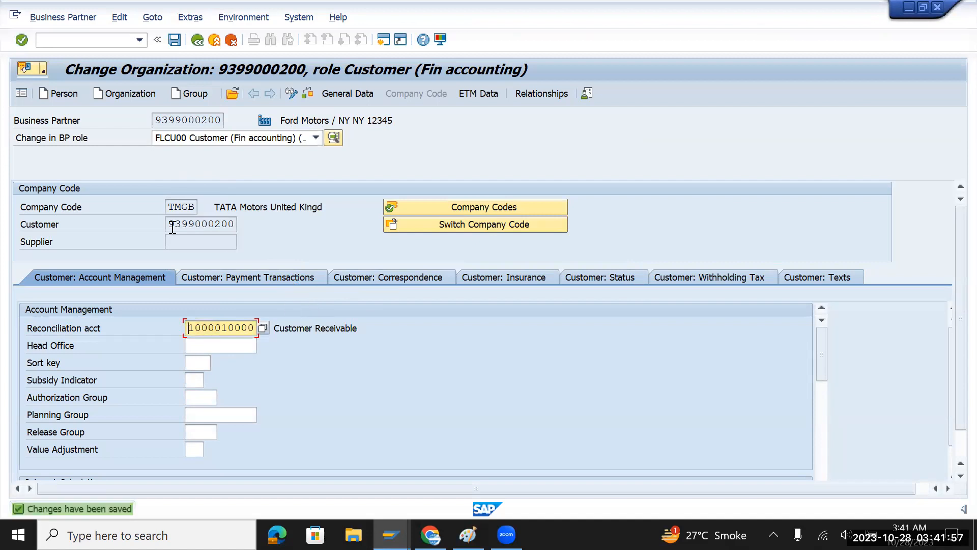
# Step: Start creating a new organization business partner with grouping TMDC Tata Motors Domestic Customers
pyautogui.click(120, 92)
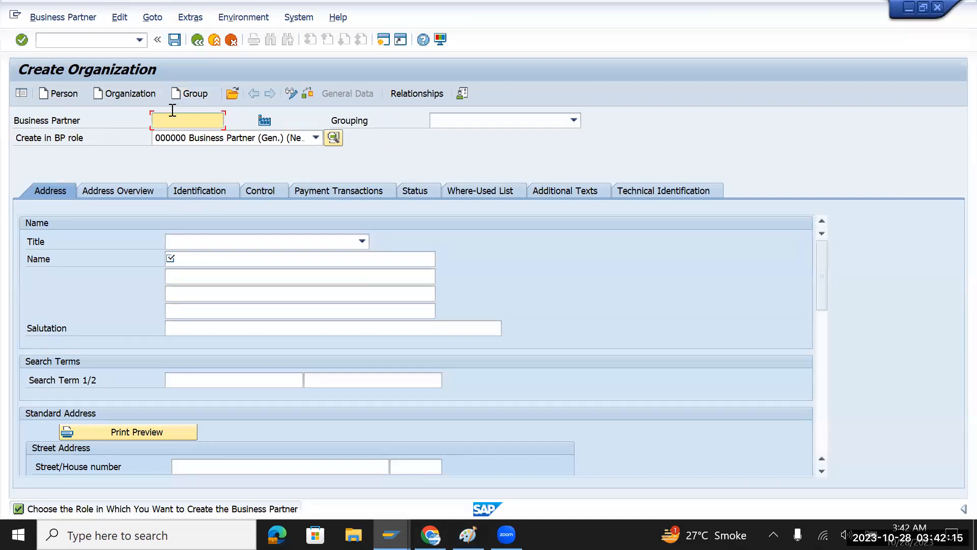
pyautogui.click(574, 121)
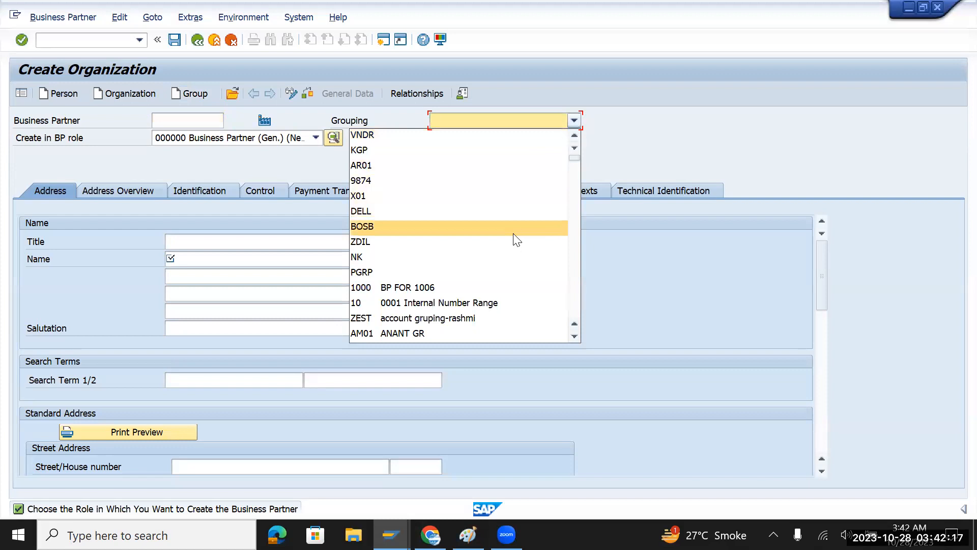
pyautogui.scroll(-1, 517, 239)
pyautogui.scroll(-20, 516, 239)
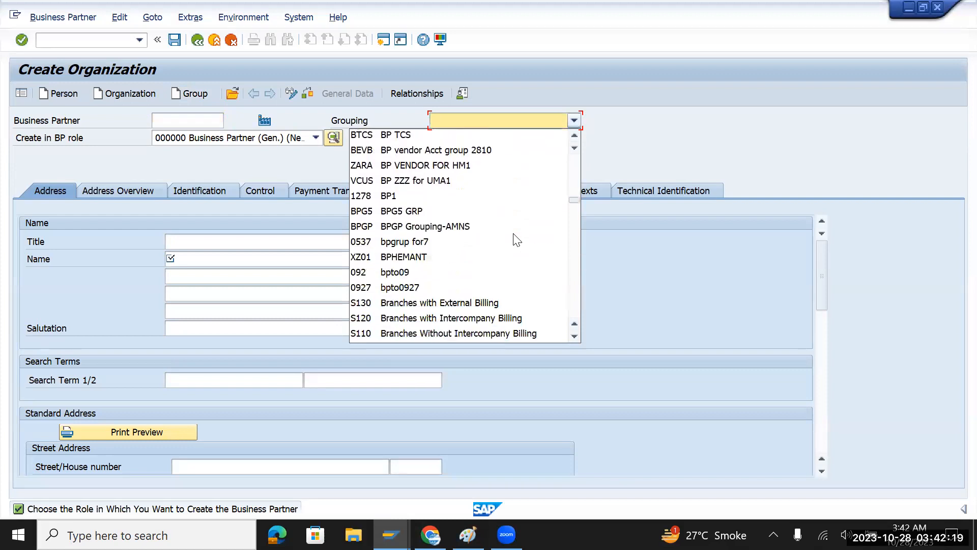
pyautogui.scroll(-15, 517, 239)
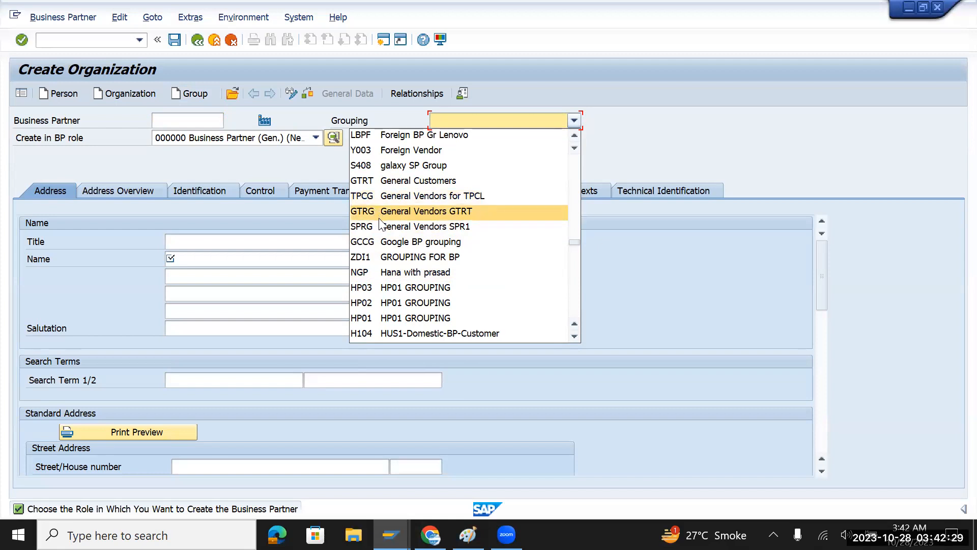
pyautogui.scroll(-8, 416, 264)
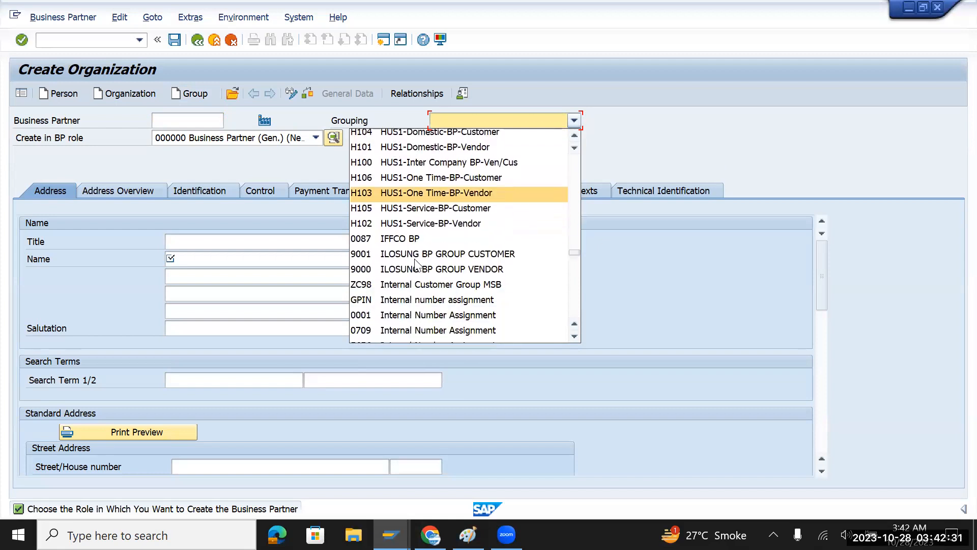
pyautogui.scroll(-13, 416, 265)
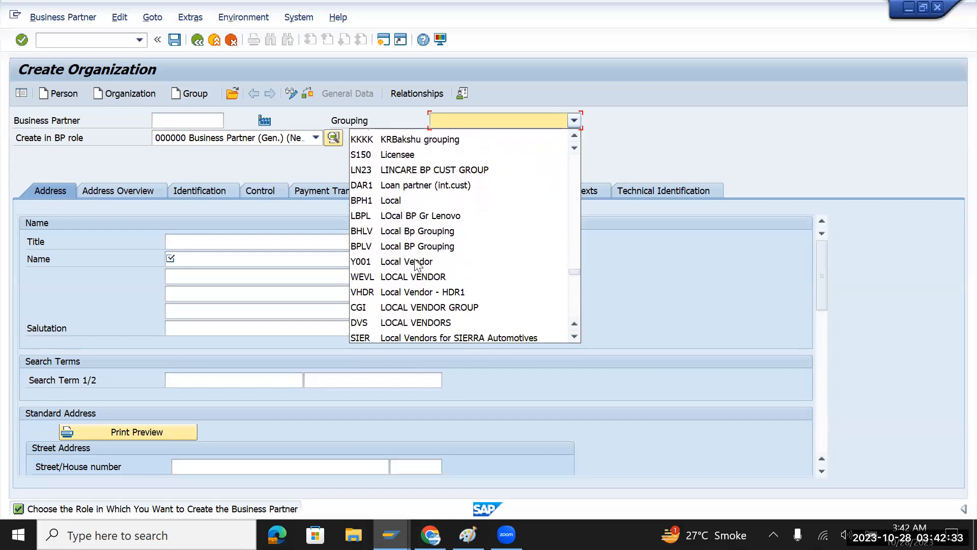
pyautogui.scroll(-7, 416, 265)
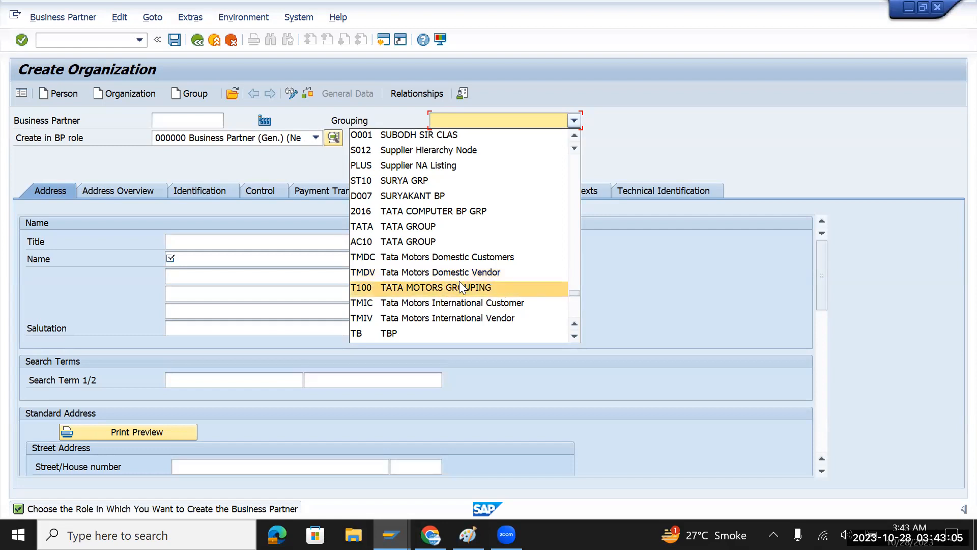
pyautogui.click(448, 257)
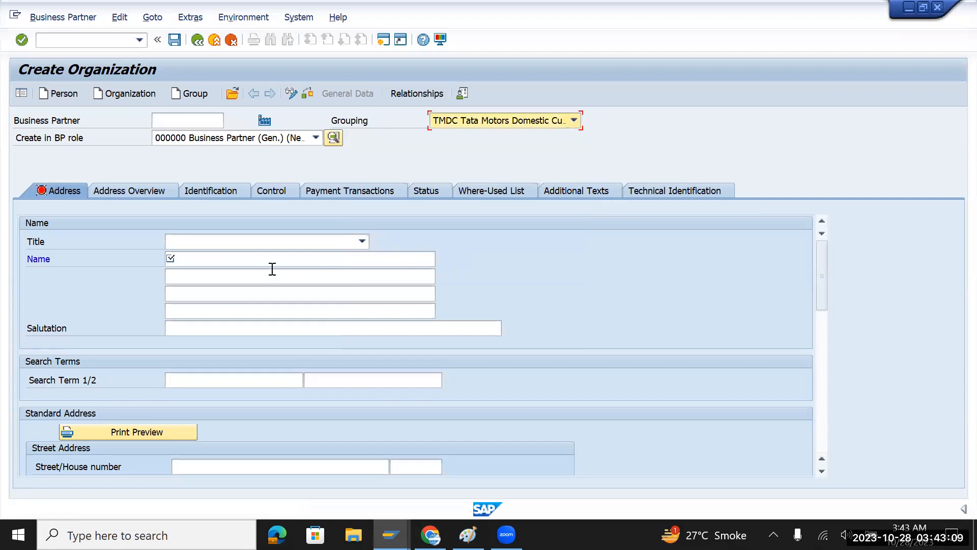
# Step: Give the new organization the title 0003 Company, the name MAC D and the search term MAC
pyautogui.click(363, 242)
pyautogui.click(247, 257)
pyautogui.click(246, 259)
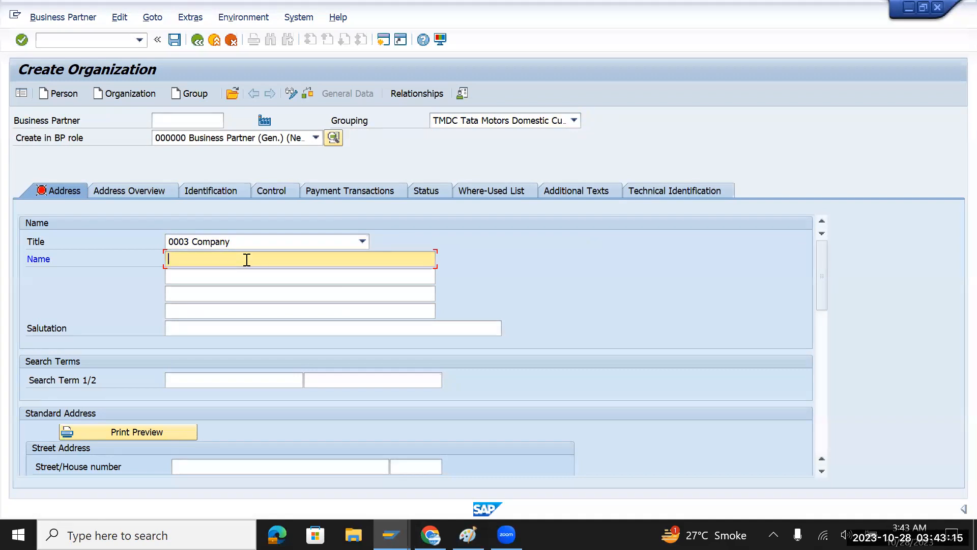
pyautogui.write('HP')
pyautogui.press('BackSpace')
pyautogui.press('BackSpace')
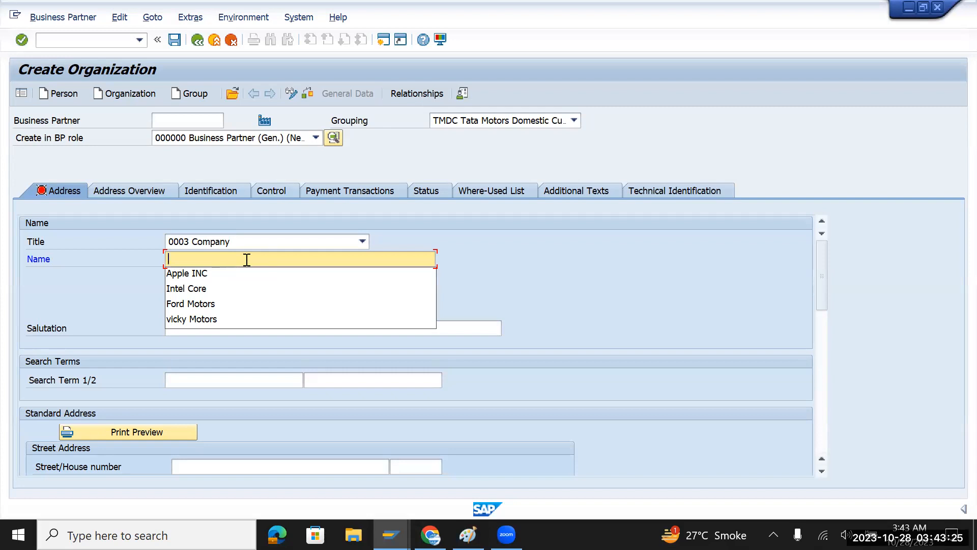
pyautogui.write('MAC D')
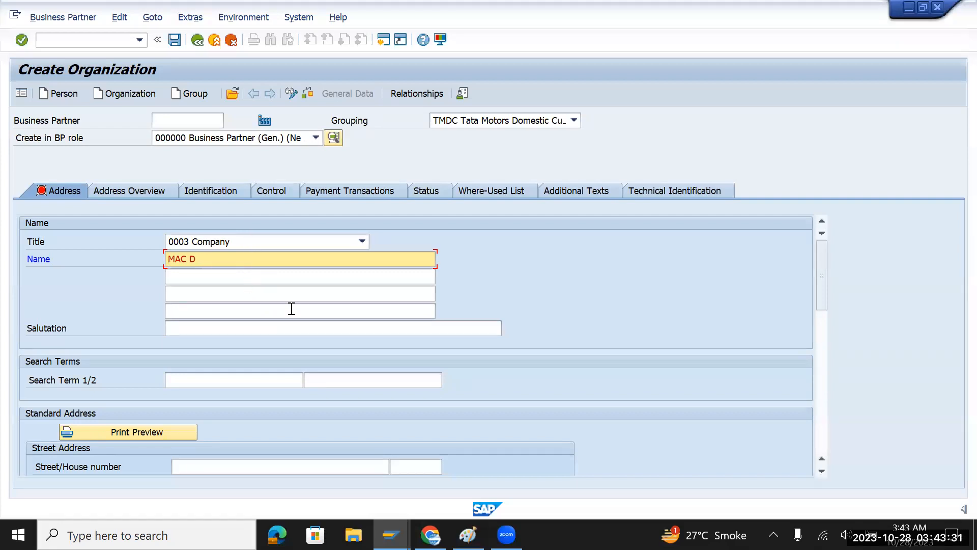
pyautogui.scroll(-3, 291, 309)
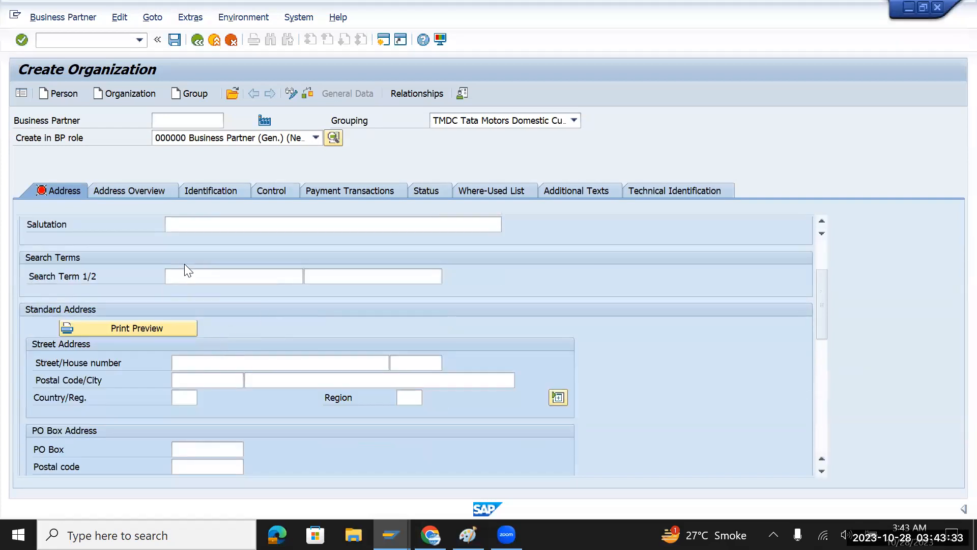
pyautogui.click(190, 276)
pyautogui.write('MAC')
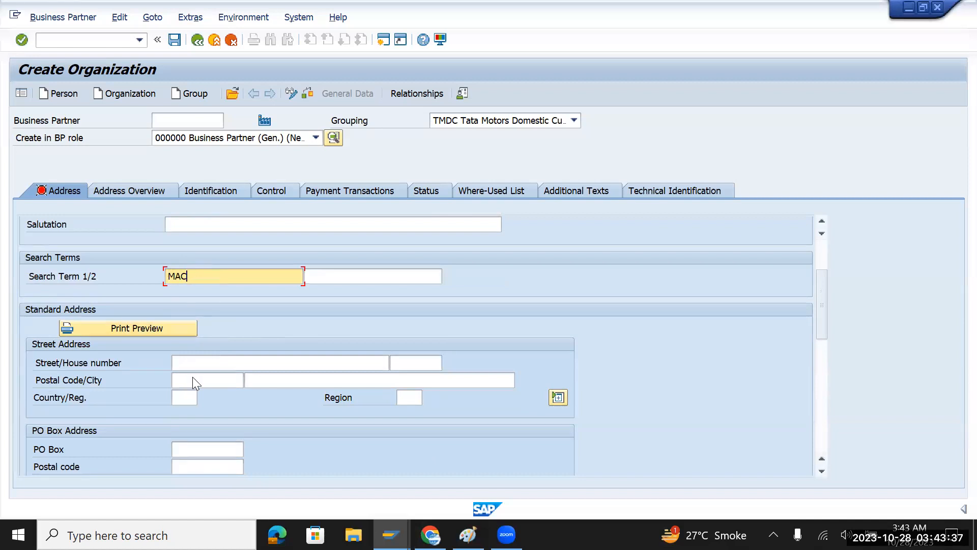
# Step: Fill in the street, postal code and city of the organization's standard address
pyautogui.click(200, 362)
pyautogui.write('NY')
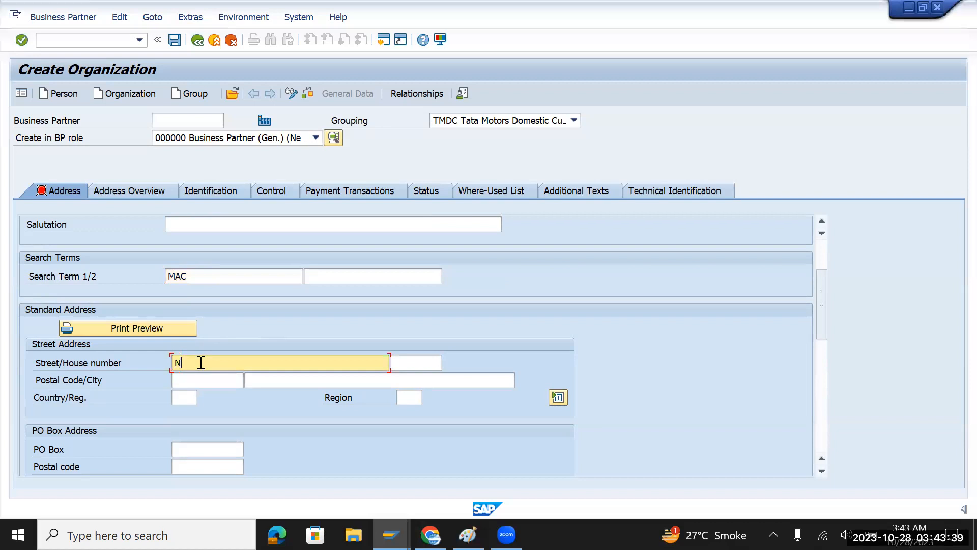
pyautogui.click(213, 383)
pyautogui.write('12345')
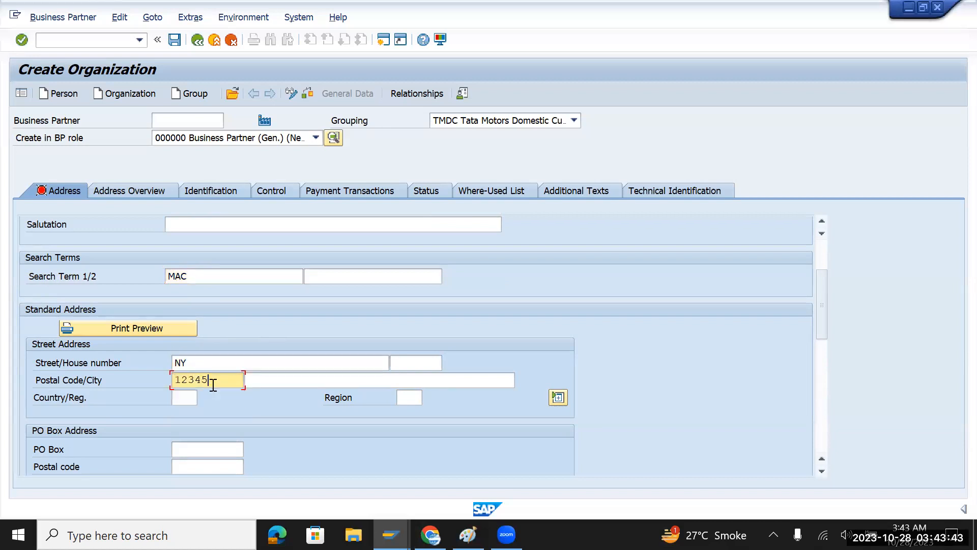
pyautogui.click(275, 385)
pyautogui.write('NY')
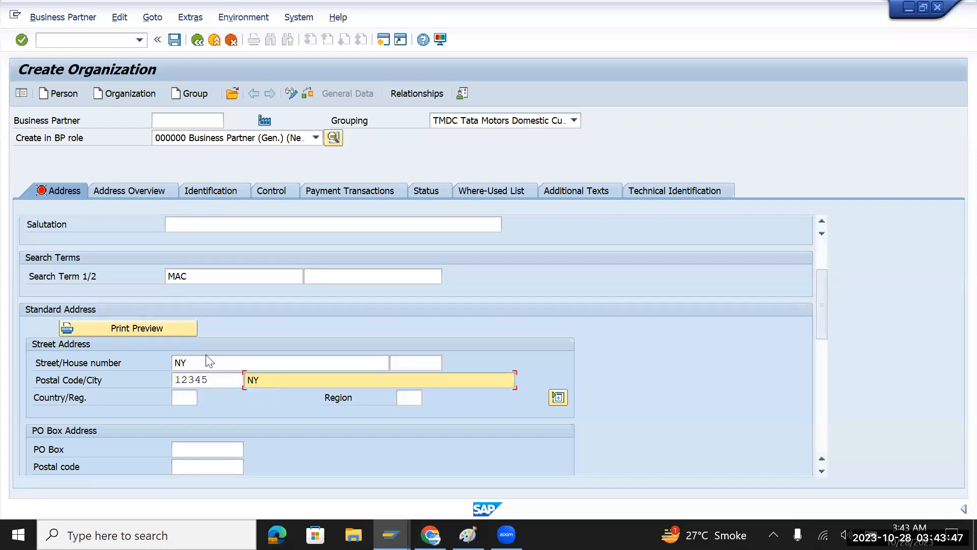
pyautogui.press('Return')
# Step: Set the address country to US and the region to NY, and save the new business partner
pyautogui.click(185, 399)
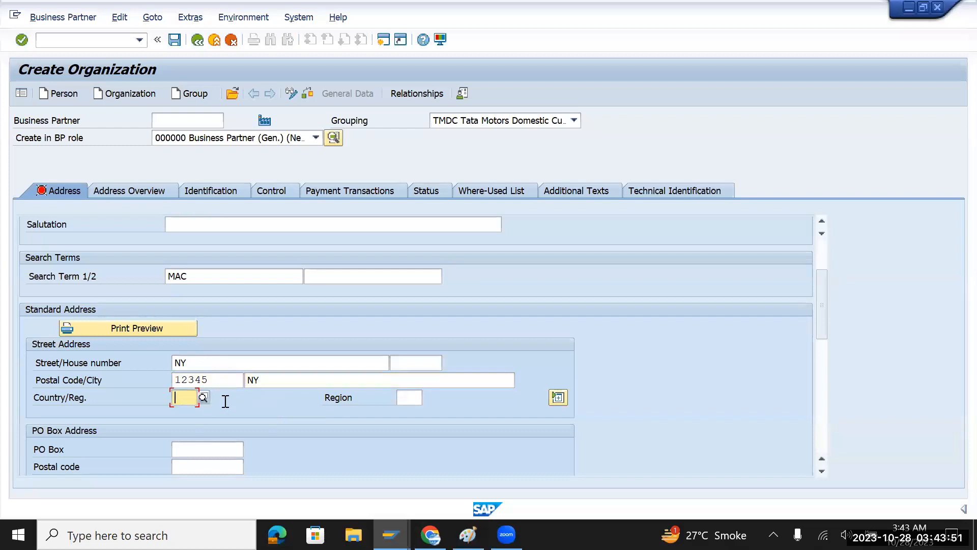
pyautogui.write('US')
pyautogui.press('Tab')
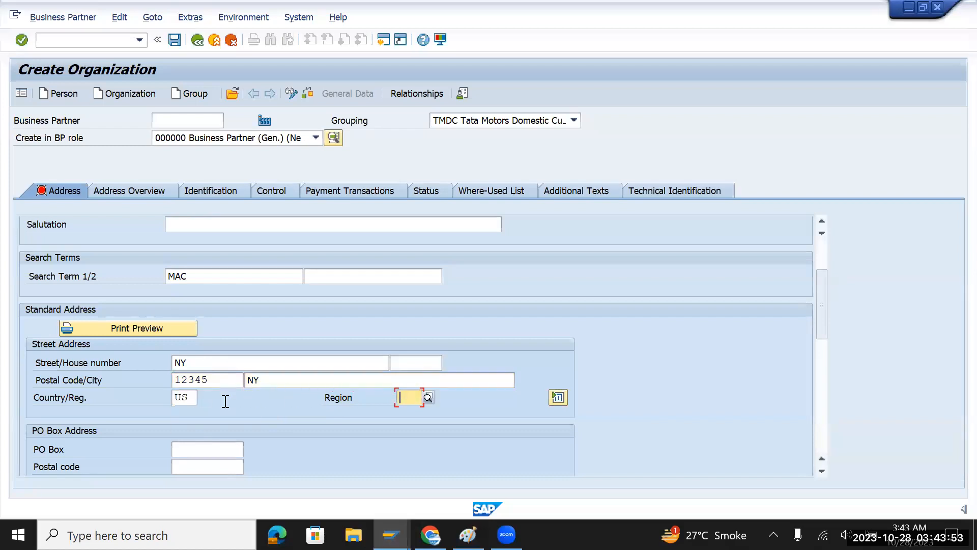
pyautogui.write('NY')
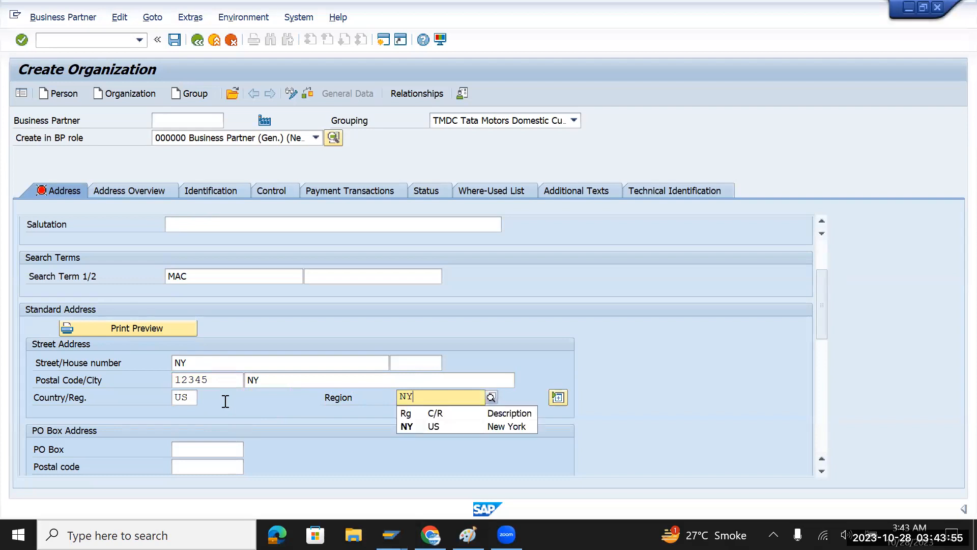
pyautogui.press('Return')
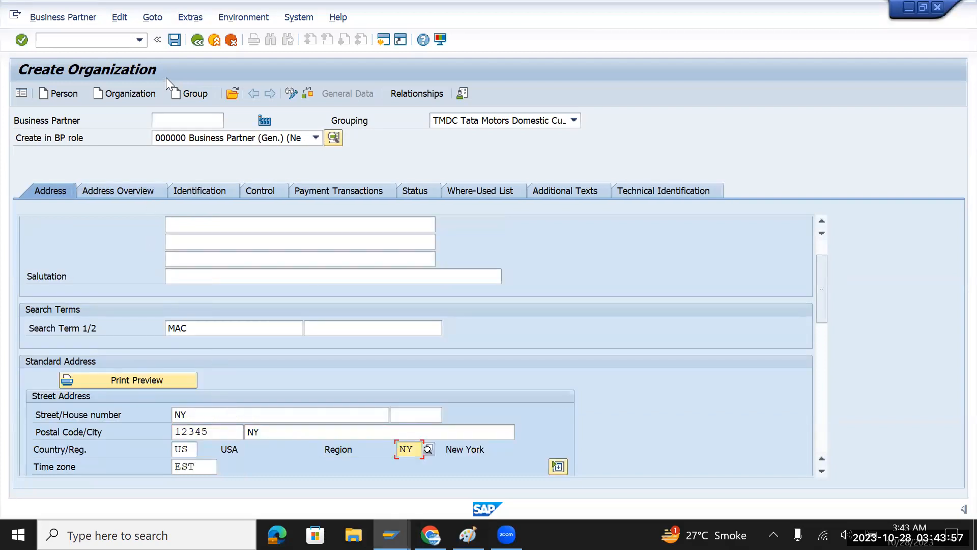
pyautogui.click(175, 40)
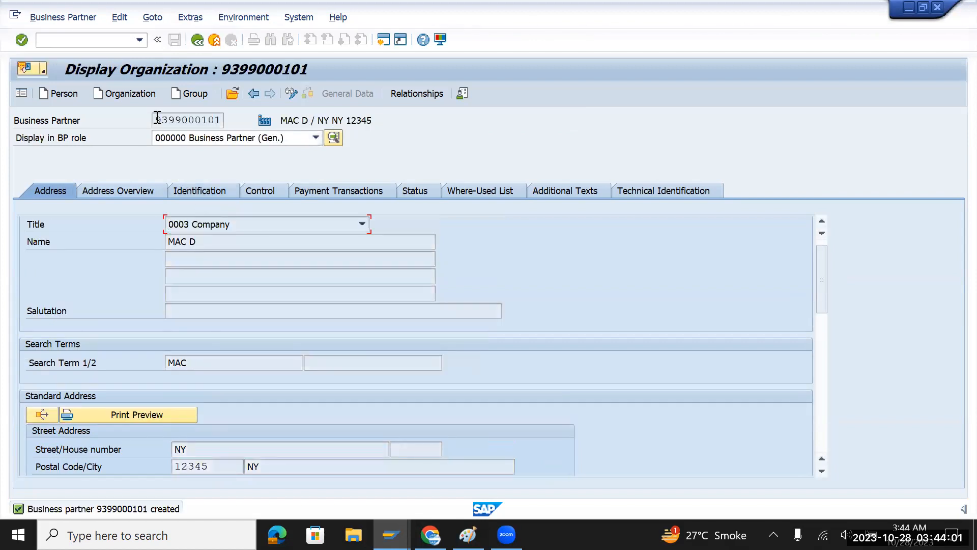
# Step: Switch business partner MAC D to change mode and add the role FLCU00 Customer (Fin accounting)
pyautogui.moveTo(189, 120); pyautogui.dragTo(226, 120)
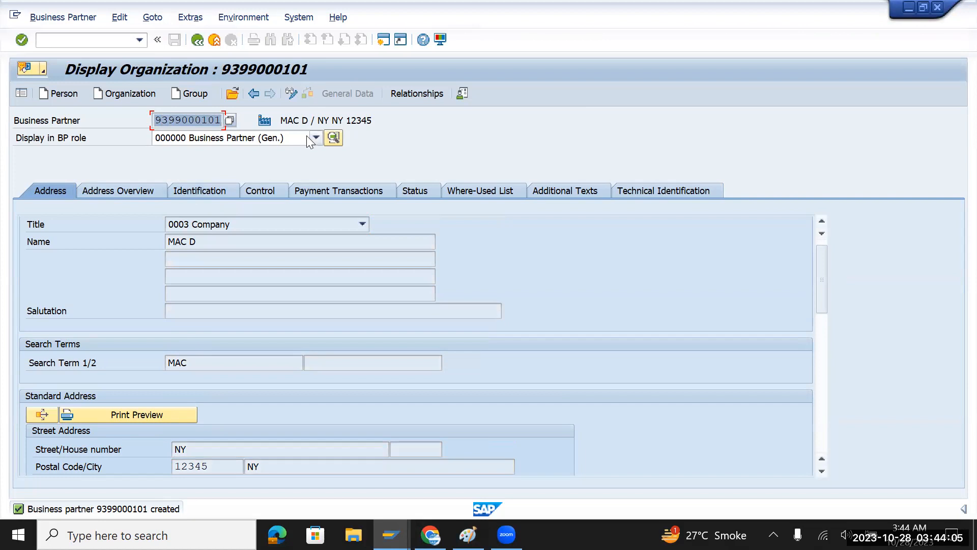
pyautogui.click(288, 96)
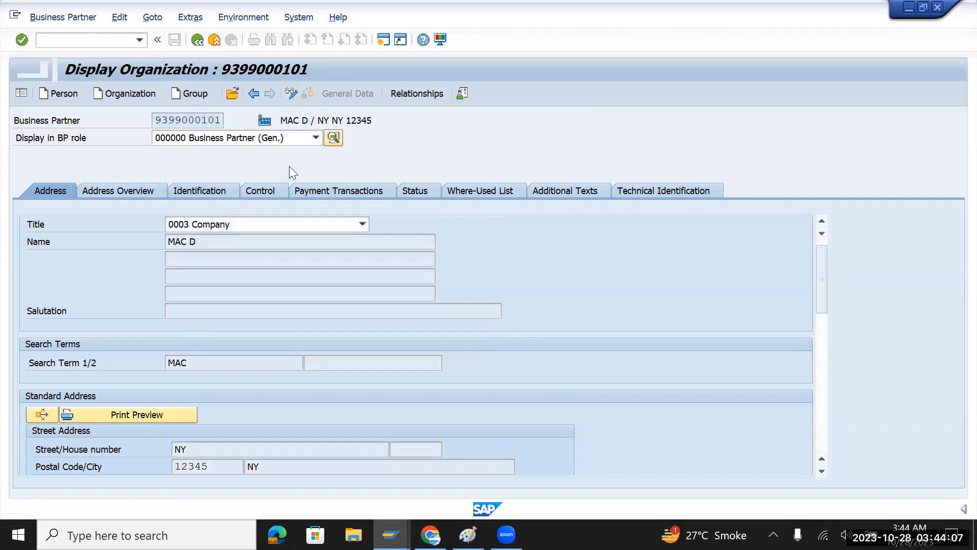
pyautogui.click(316, 138)
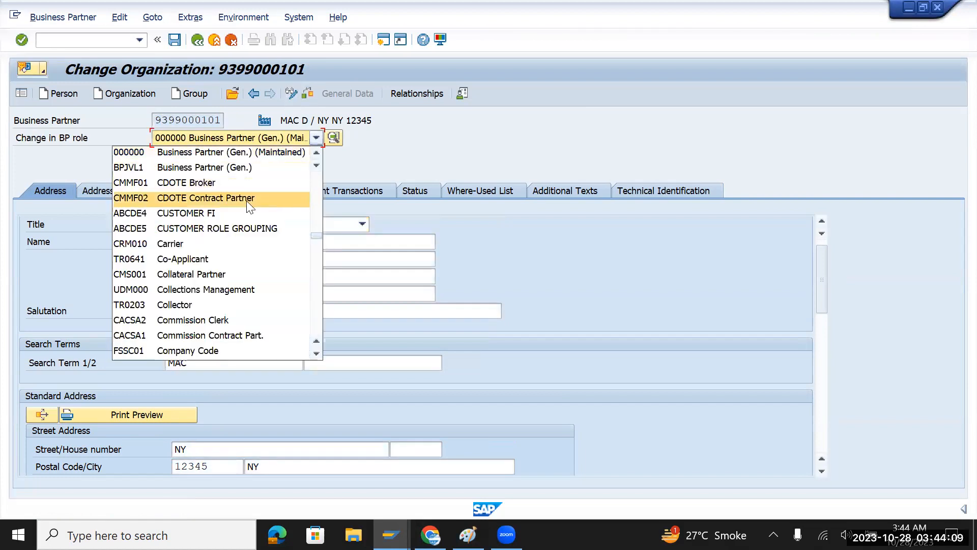
pyautogui.scroll(-3, 237, 229)
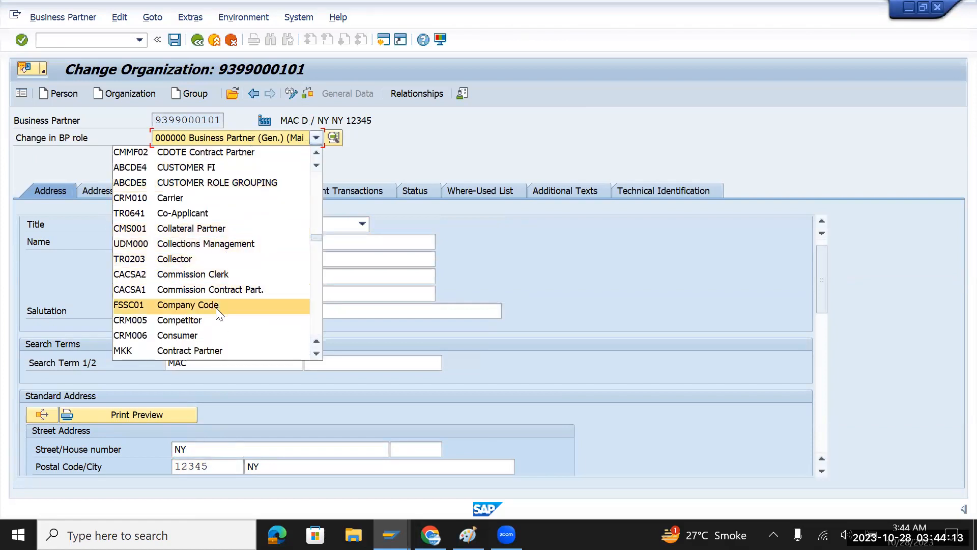
pyautogui.scroll(-3, 217, 312)
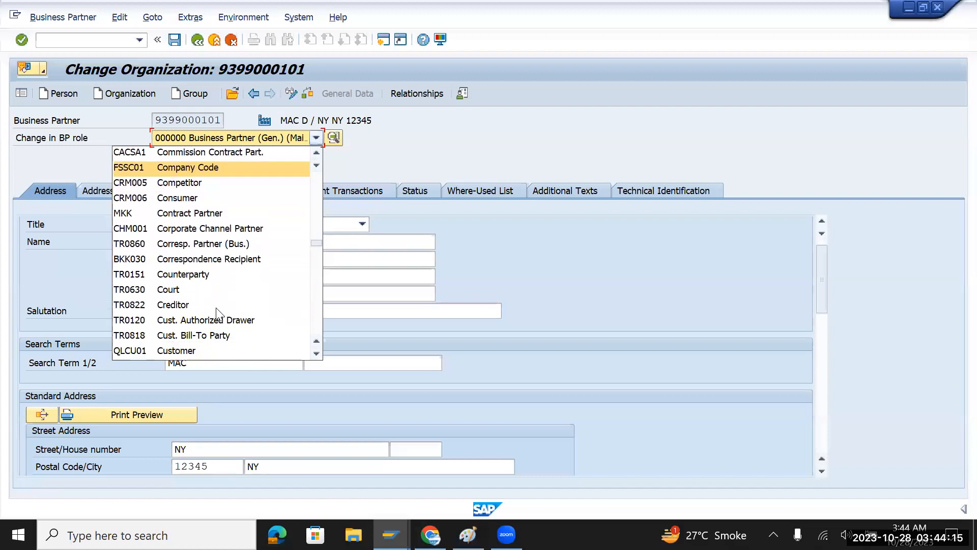
pyautogui.scroll(-1, 218, 312)
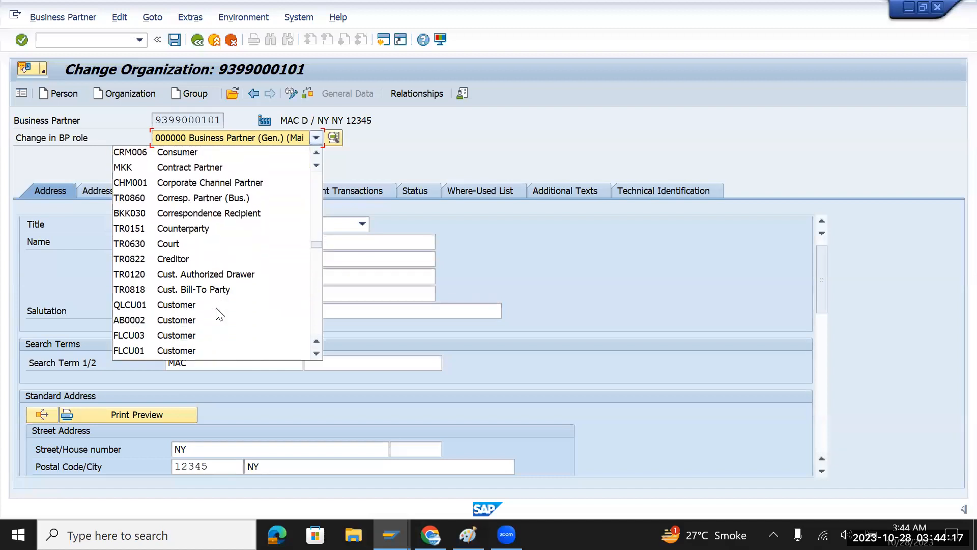
pyautogui.scroll(-1, 219, 313)
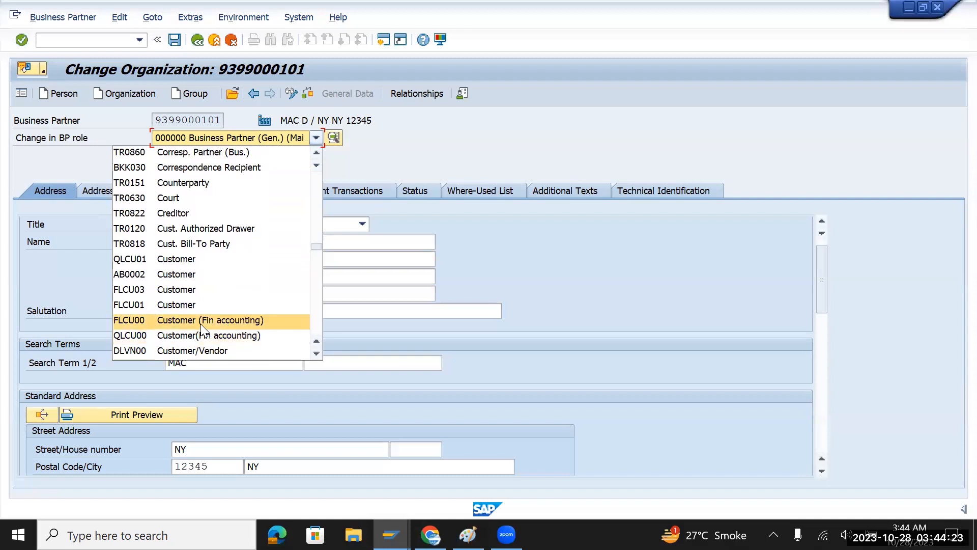
pyautogui.click(201, 321)
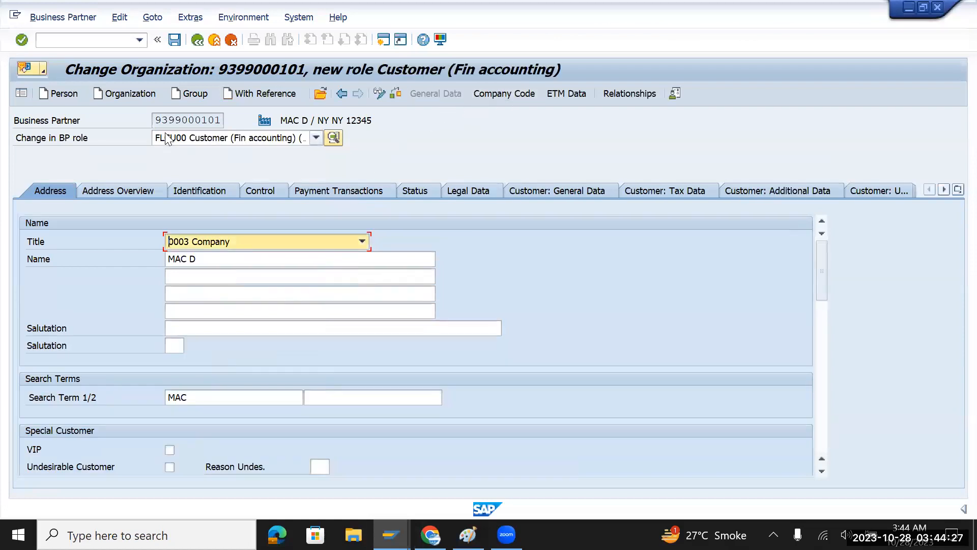
# Step: Assign company code TMUS to the MAC D customer role, with the Customer Receivable G/L account as its reconciliation account
pyautogui.click(487, 93)
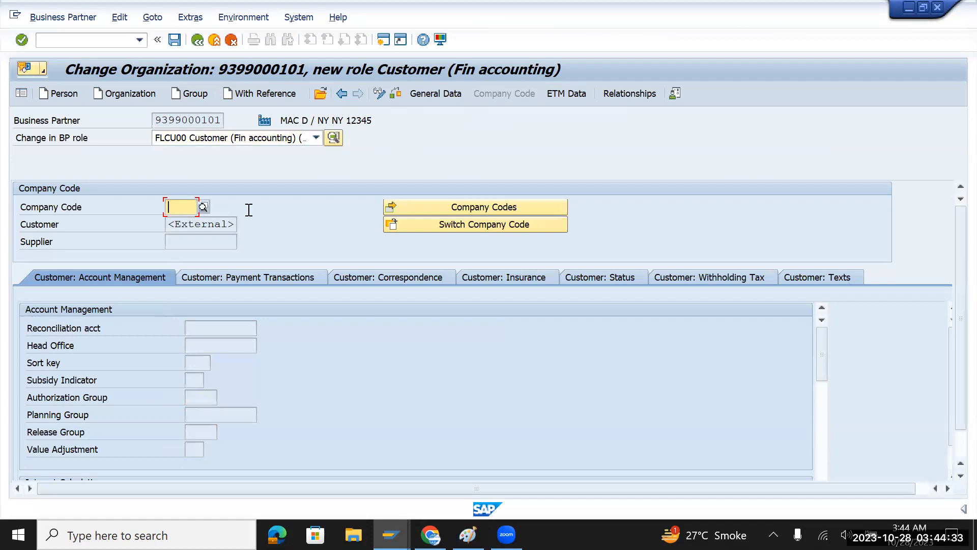
pyautogui.write('TMUS')
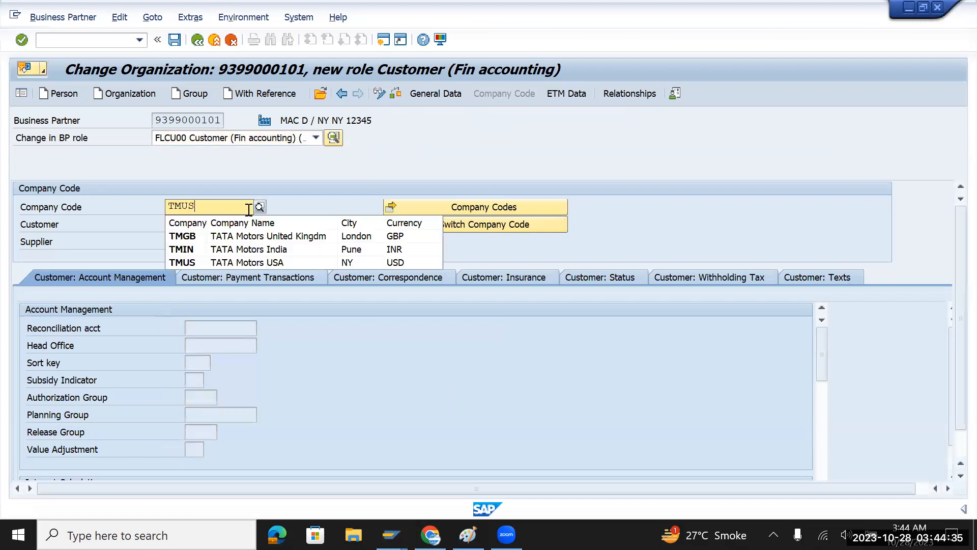
pyautogui.press('Return')
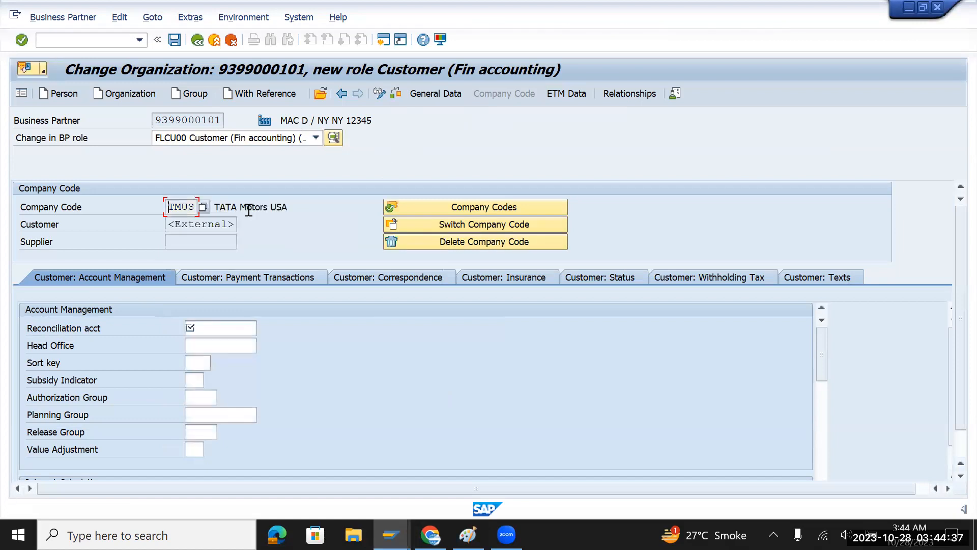
pyautogui.click(216, 325)
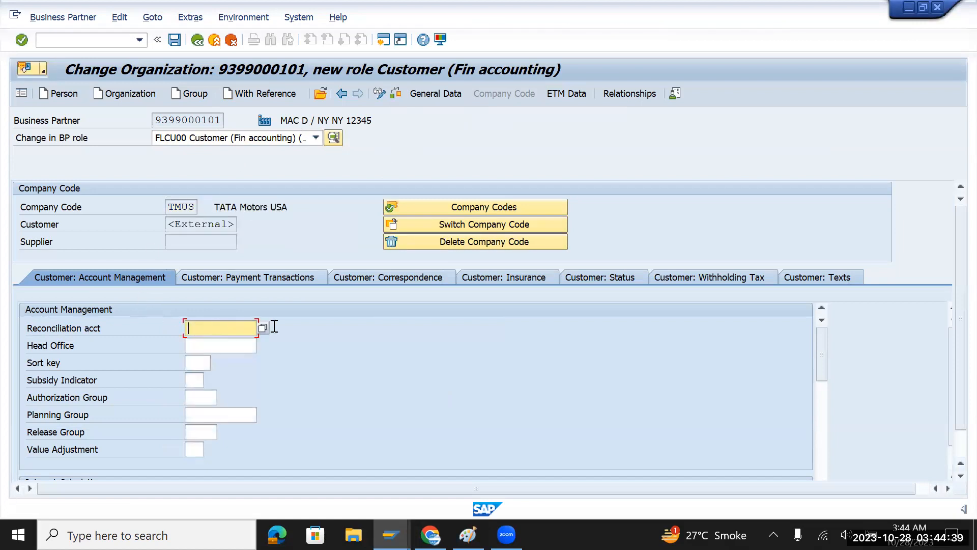
pyautogui.click(265, 327)
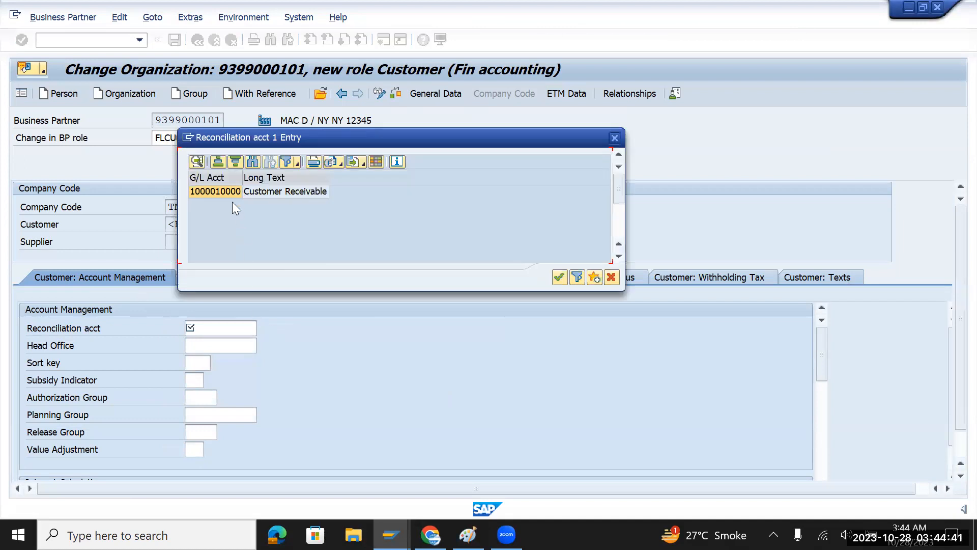
pyautogui.doubleClick(230, 192)
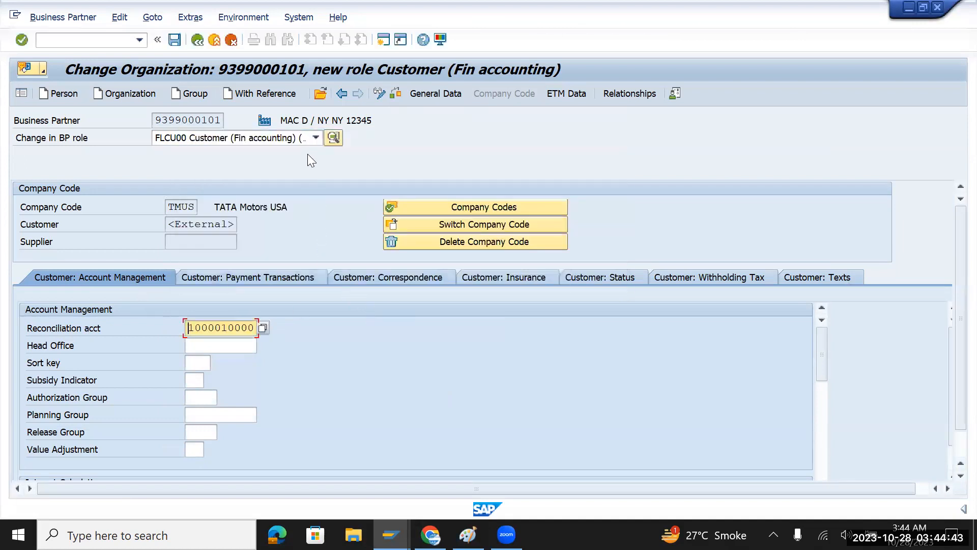
# Step: Set the communication language of MAC D's standard address to EN English and save the customer role
pyautogui.click(177, 39)
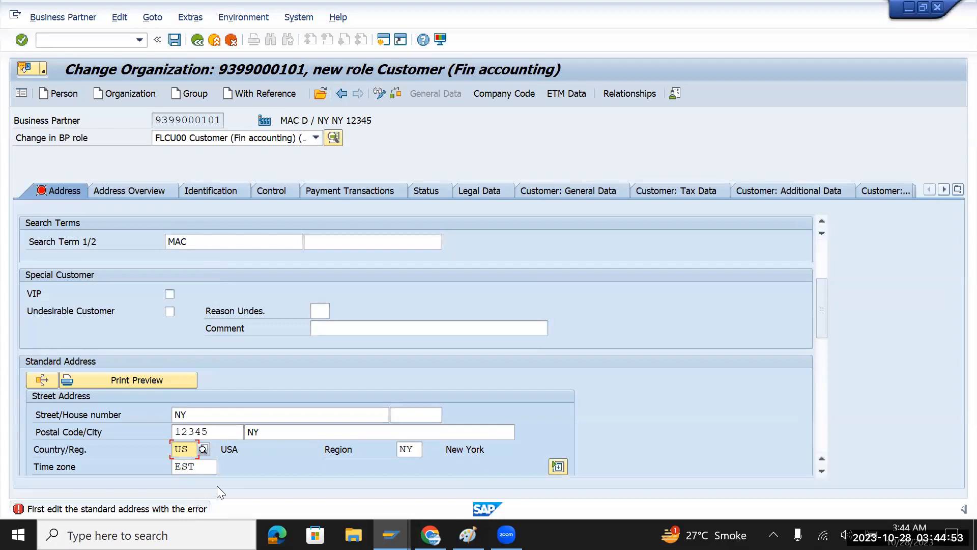
pyautogui.scroll(-4, 217, 485)
pyautogui.click(255, 399)
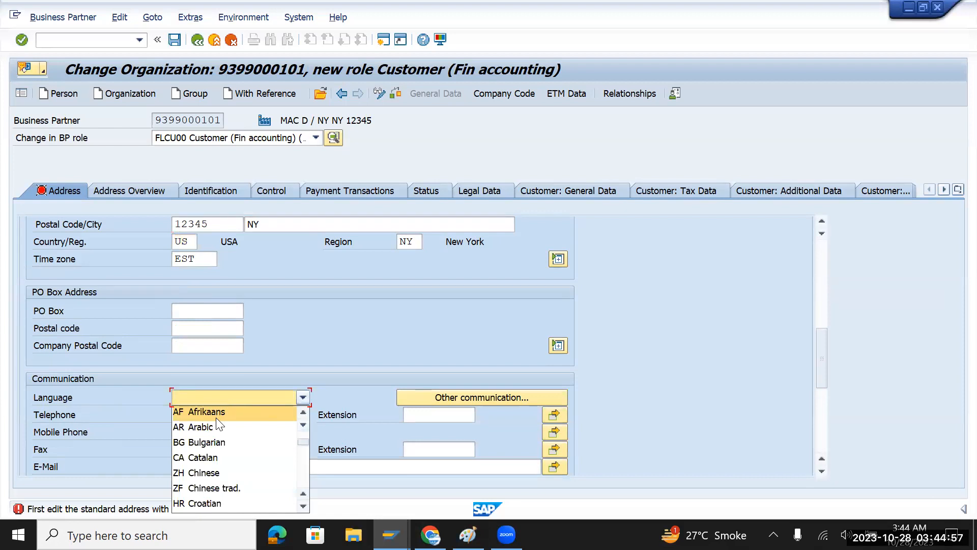
pyautogui.scroll(-2, 219, 425)
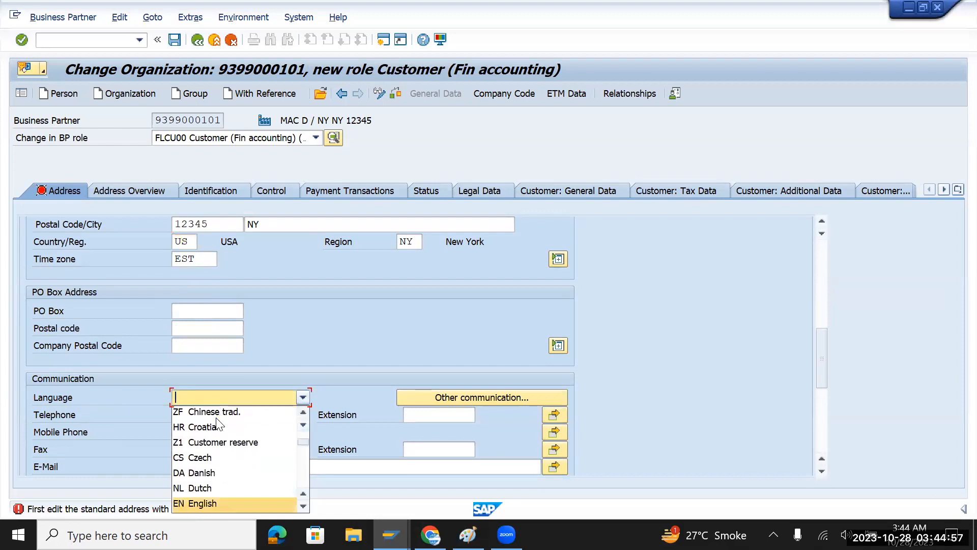
pyautogui.click(223, 500)
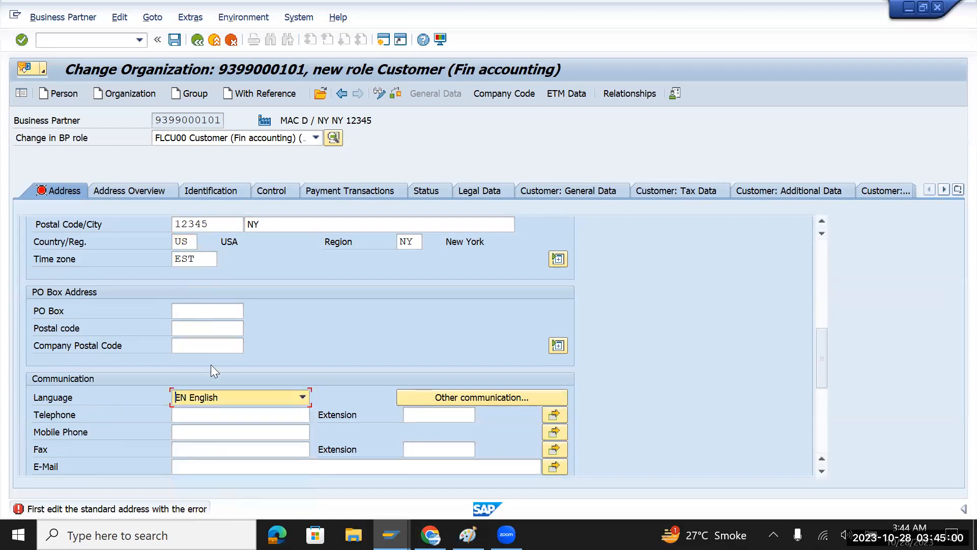
pyautogui.click(174, 40)
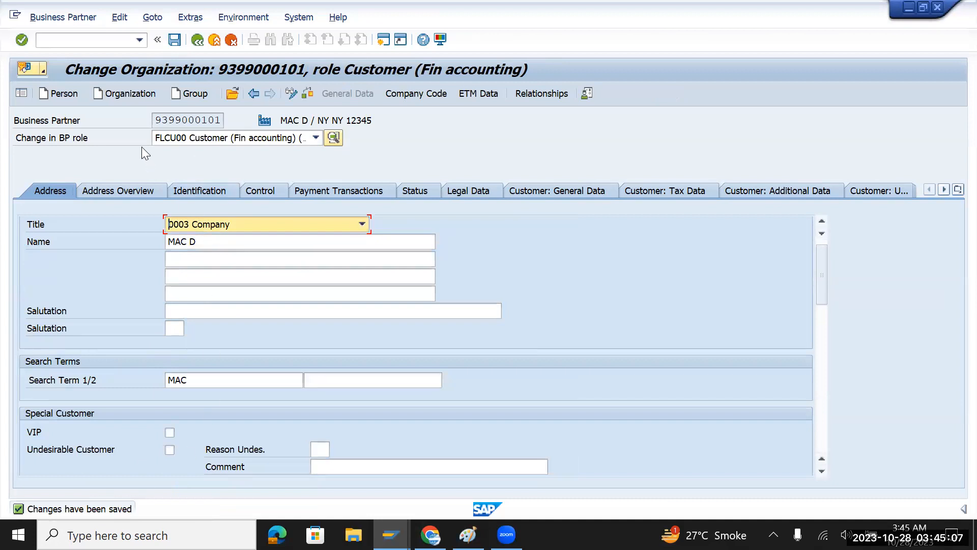
# Step: Check the customer number in MAC D's company code data against its business partner number
pyautogui.doubleClick(201, 121)
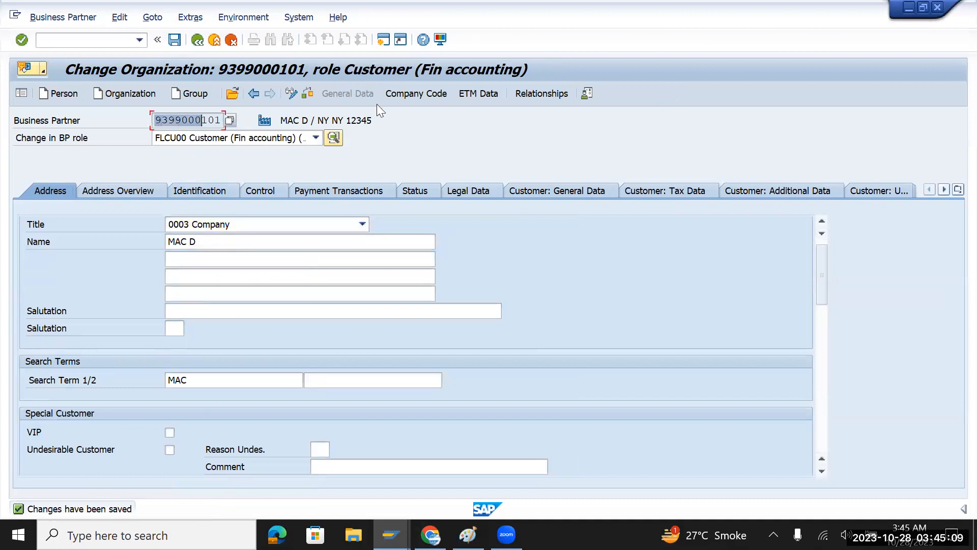
pyautogui.click(412, 94)
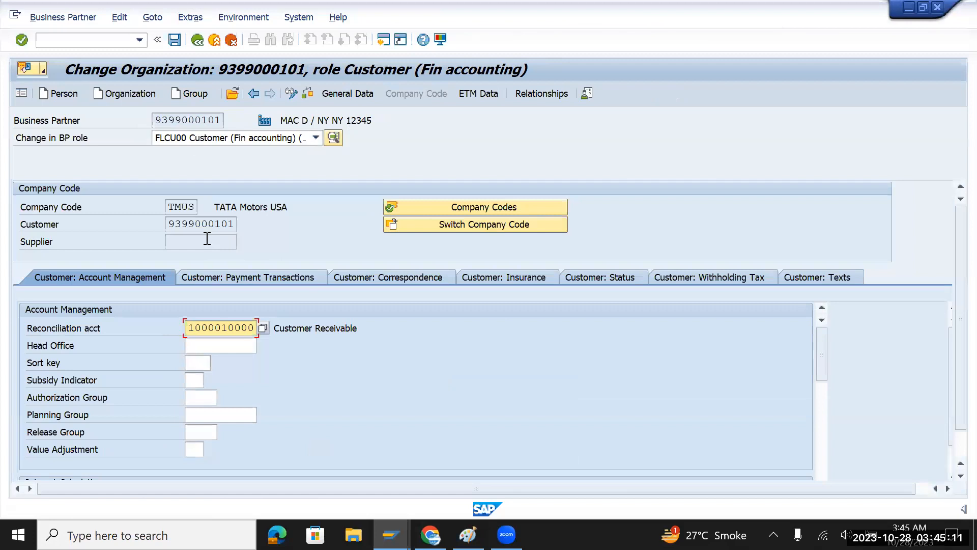
pyautogui.doubleClick(244, 224)
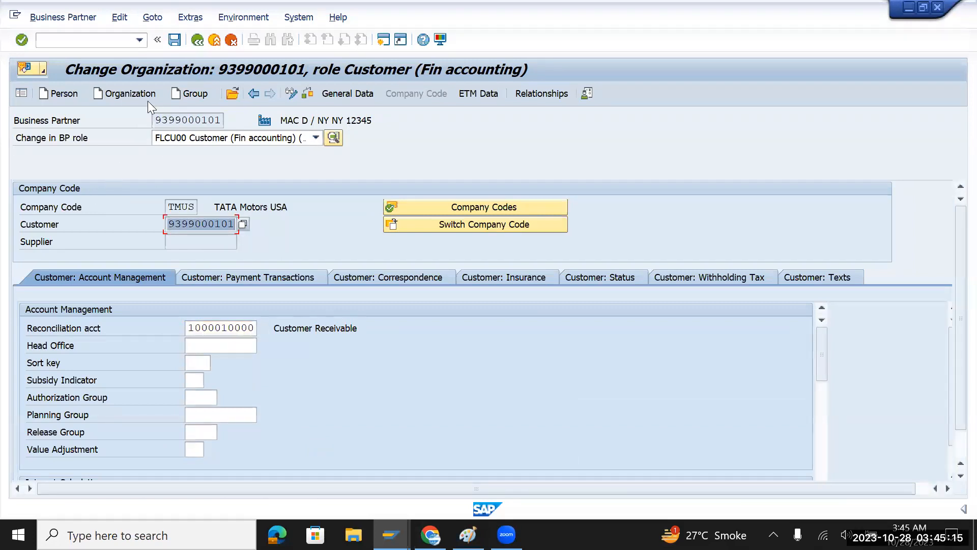
# Step: Start creating another organization business partner with grouping TMDV Tata Motors Domestic Vendor
pyautogui.click(130, 93)
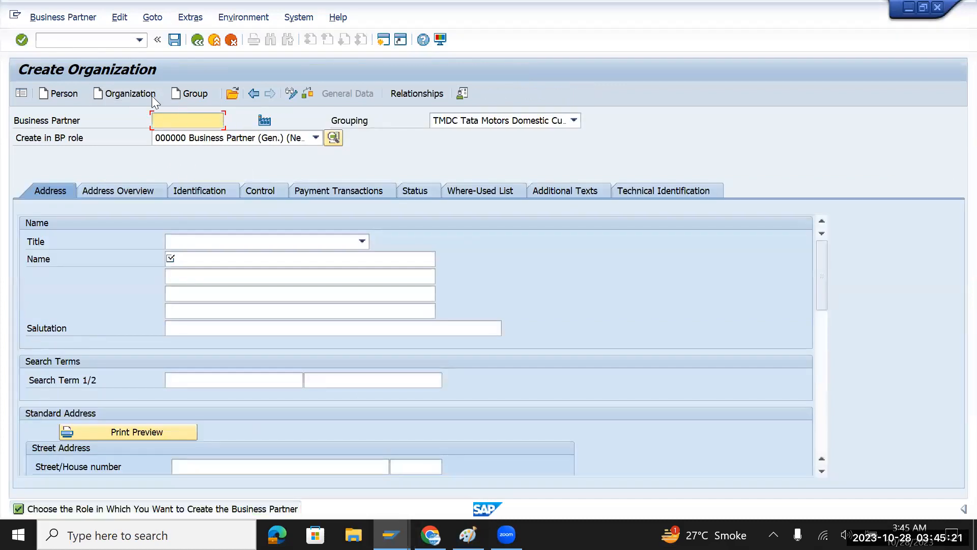
pyautogui.click(574, 121)
pyautogui.scroll(-1, 509, 244)
pyautogui.scroll(-8, 509, 245)
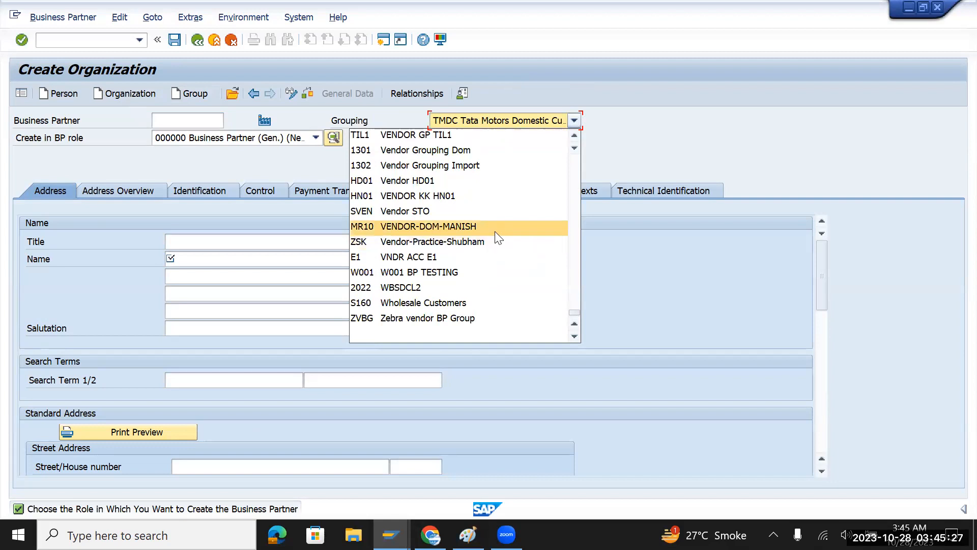
pyautogui.scroll(2, 494, 233)
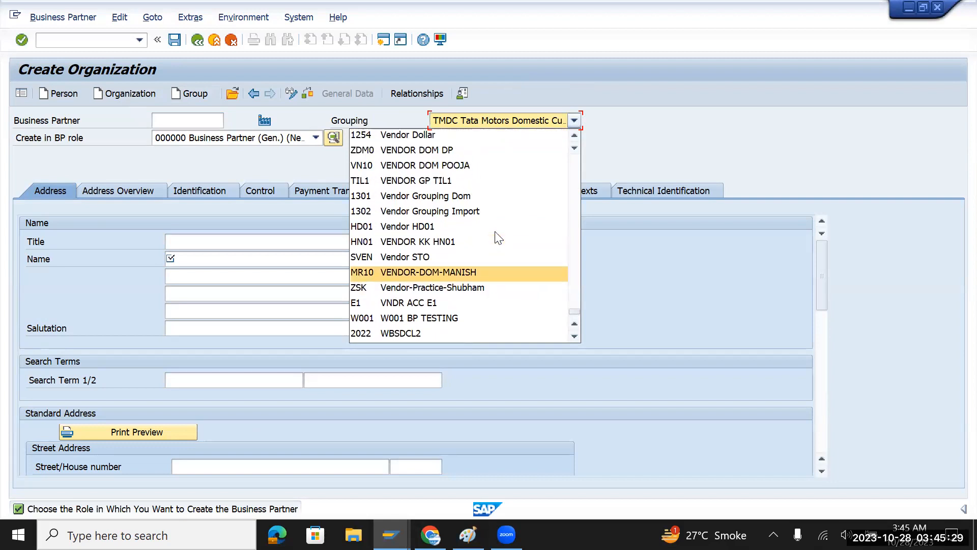
pyautogui.scroll(-2, 495, 232)
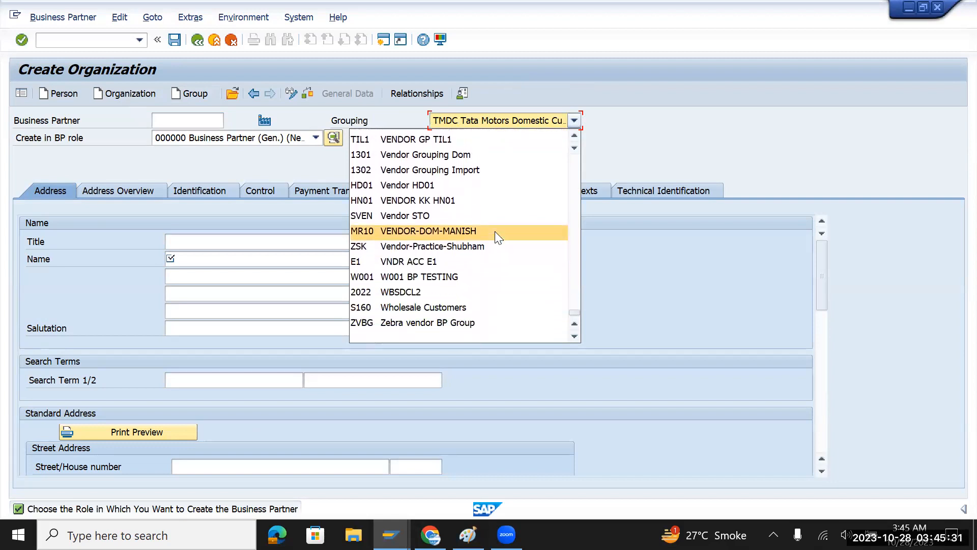
pyautogui.scroll(4, 494, 232)
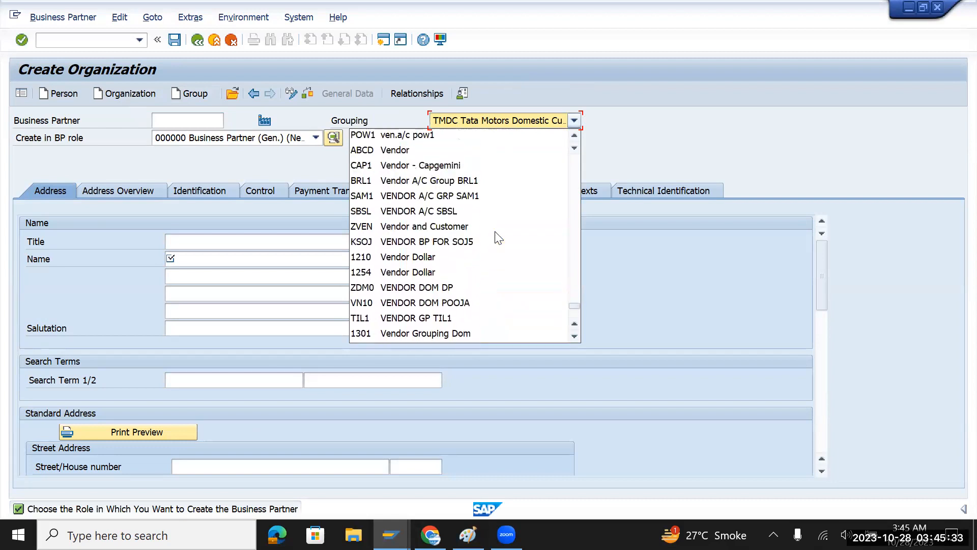
pyautogui.scroll(-1, 499, 238)
pyautogui.scroll(3, 498, 239)
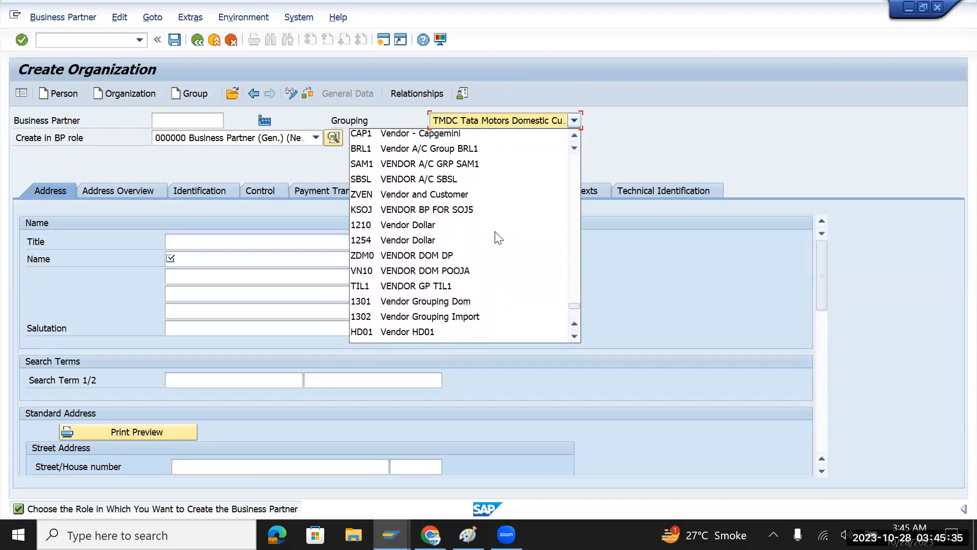
pyautogui.scroll(3, 415, 222)
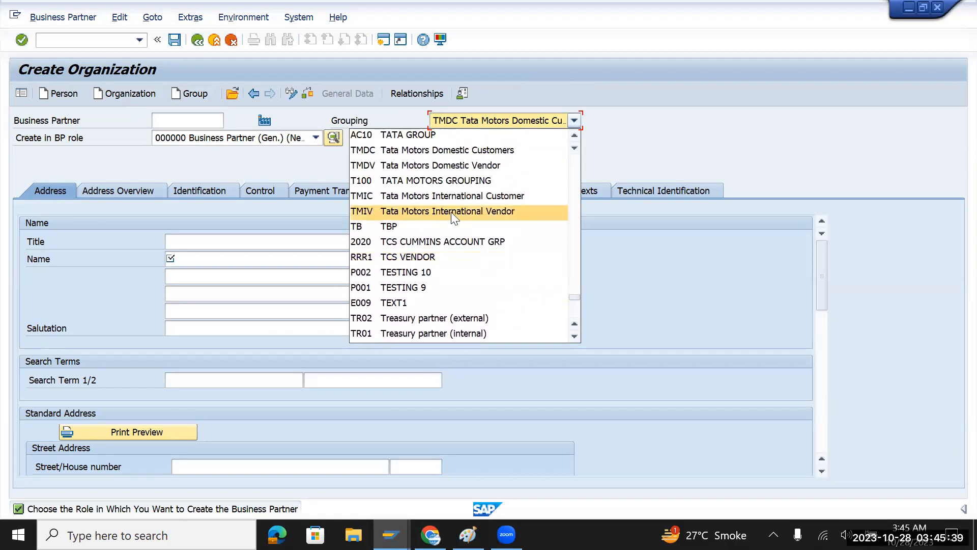
pyautogui.click(436, 166)
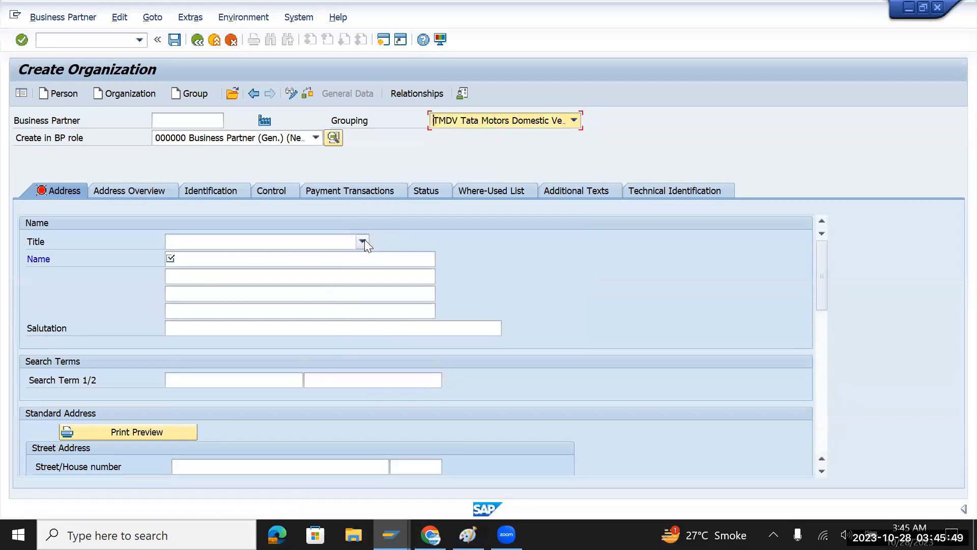
# Step: Give the new vendor organization the title 0003 Company, the name Twin Builder and the search term Twin
pyautogui.click(282, 243)
pyautogui.click(242, 256)
pyautogui.click(241, 259)
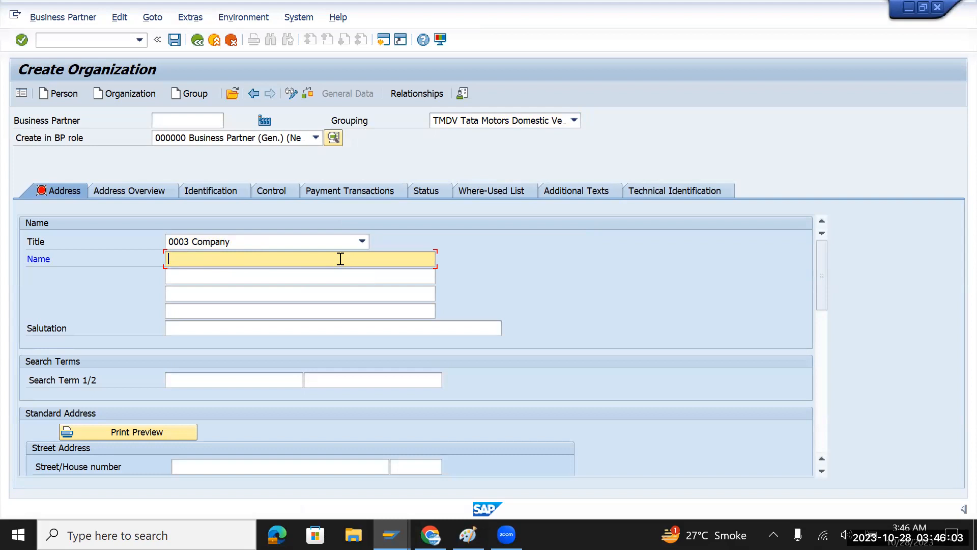
pyautogui.write('wi')
pyautogui.write('n Builder')
pyautogui.moveTo(239, 263); pyautogui.dragTo(167, 261)
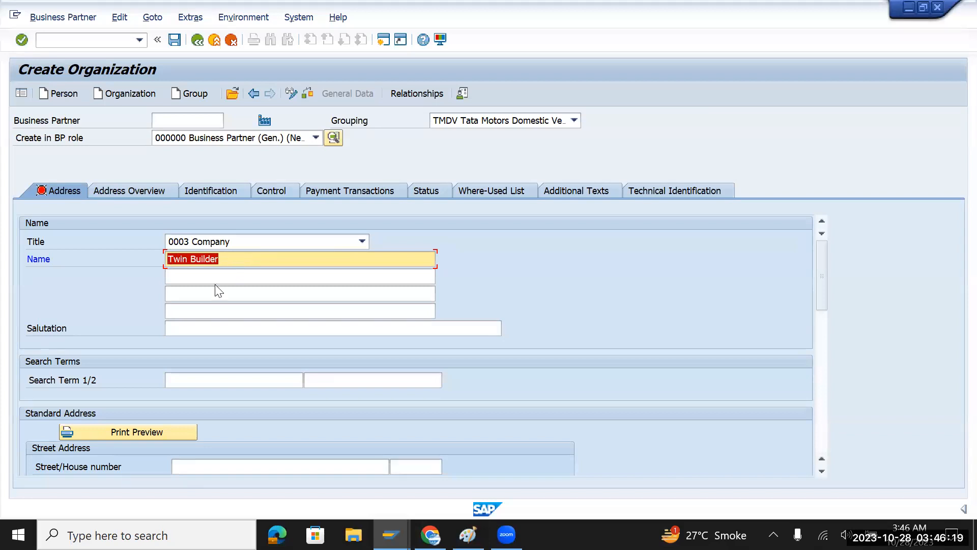
pyautogui.click(211, 380)
pyautogui.write('Twin')
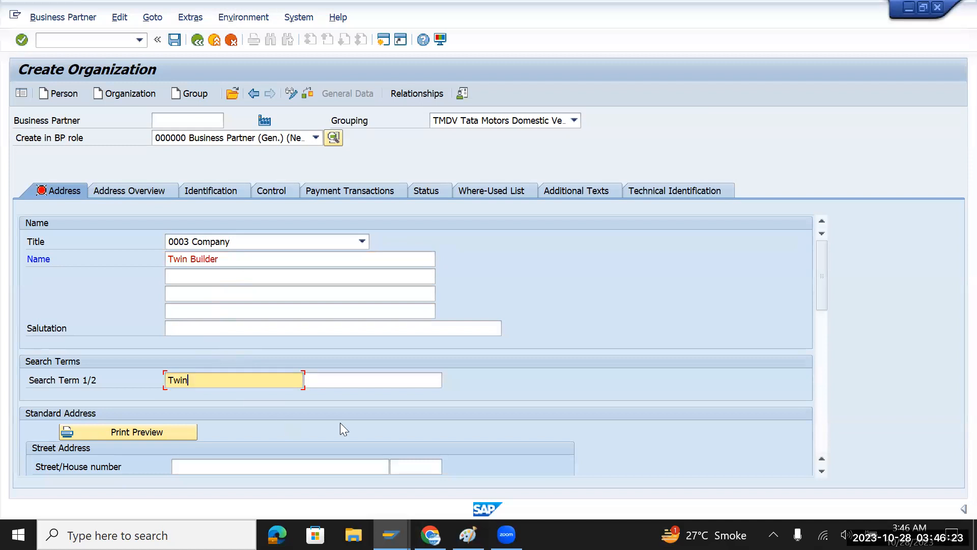
# Step: Enter street London, postal code 123456 and city Lon in Twin Builder's standard address
pyautogui.scroll(-3, 340, 423)
pyautogui.click(213, 311)
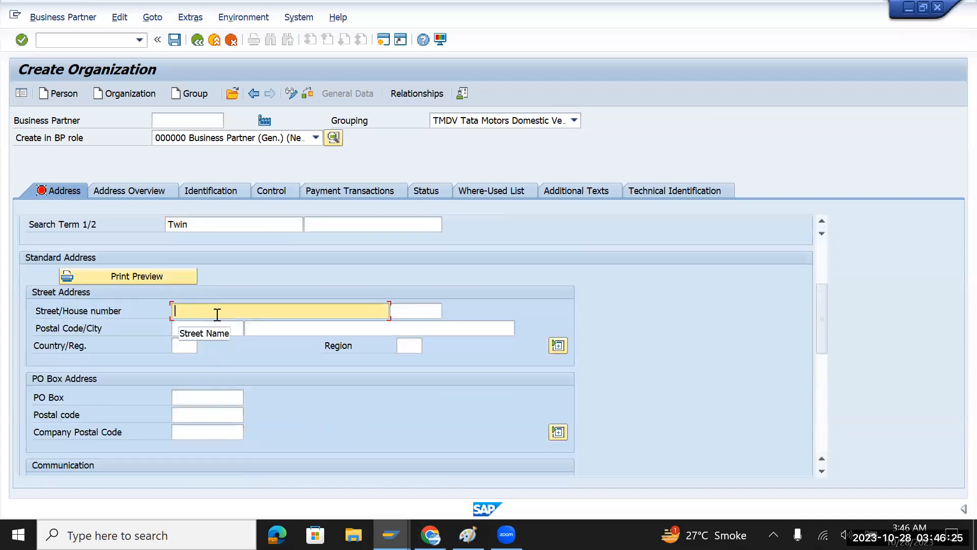
pyautogui.write('London')
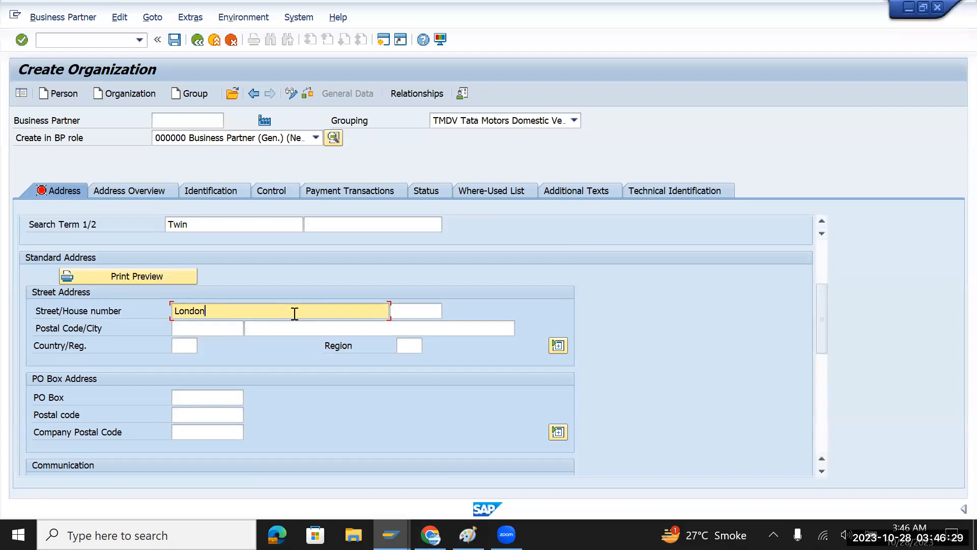
pyautogui.click(304, 326)
pyautogui.write('Lon')
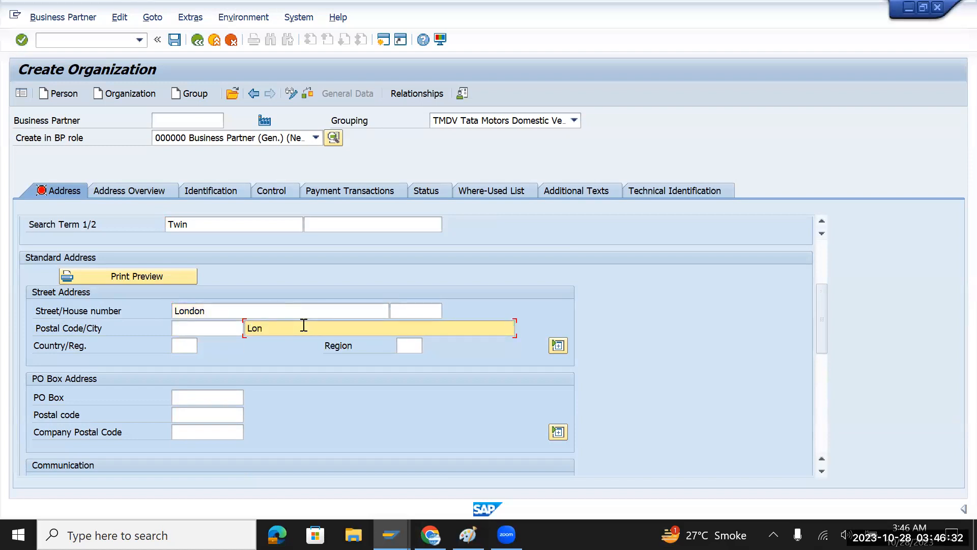
pyautogui.click(206, 327)
pyautogui.write('123')
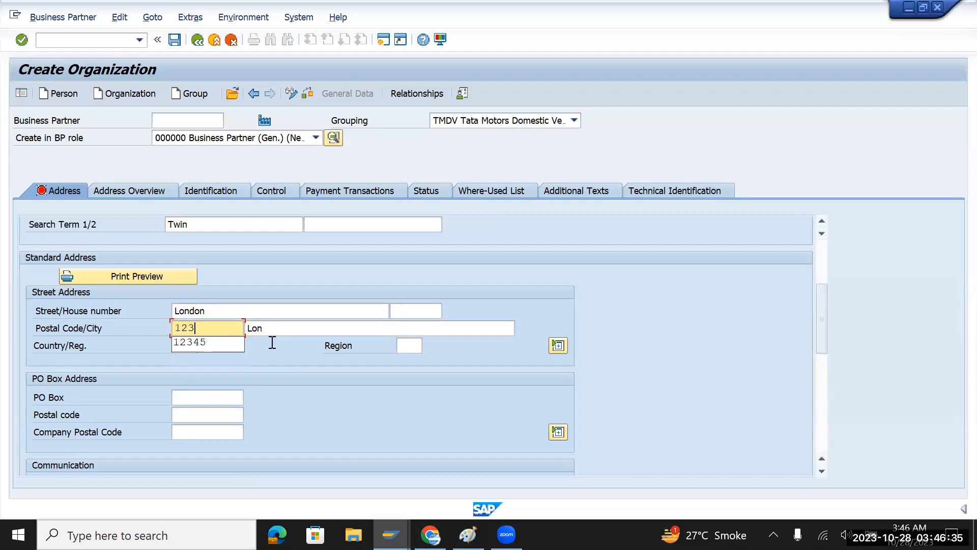
pyautogui.write('456')
# Step: Set the address country to GB and the region to LND London, and save the new vendor
pyautogui.click(184, 344)
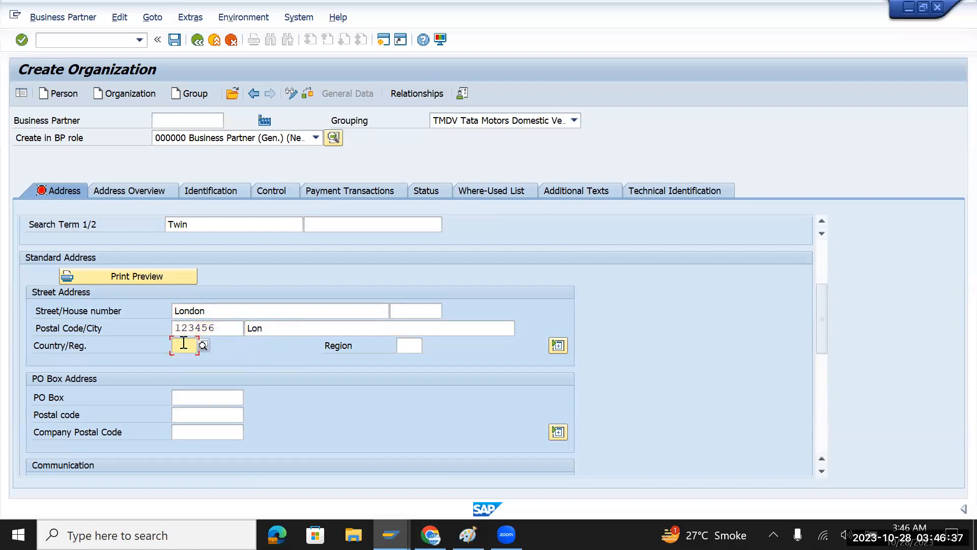
pyautogui.write('GB')
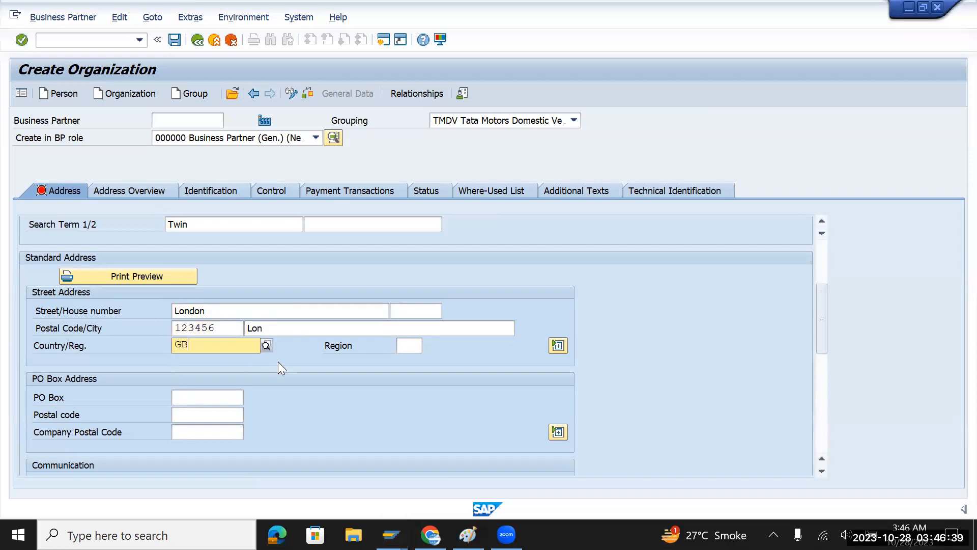
pyautogui.click(408, 345)
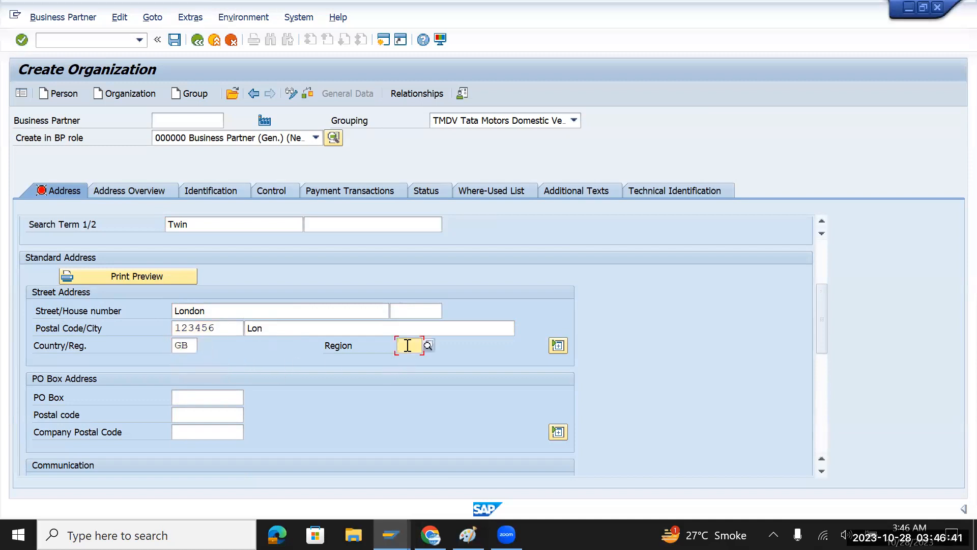
pyautogui.write('lon')
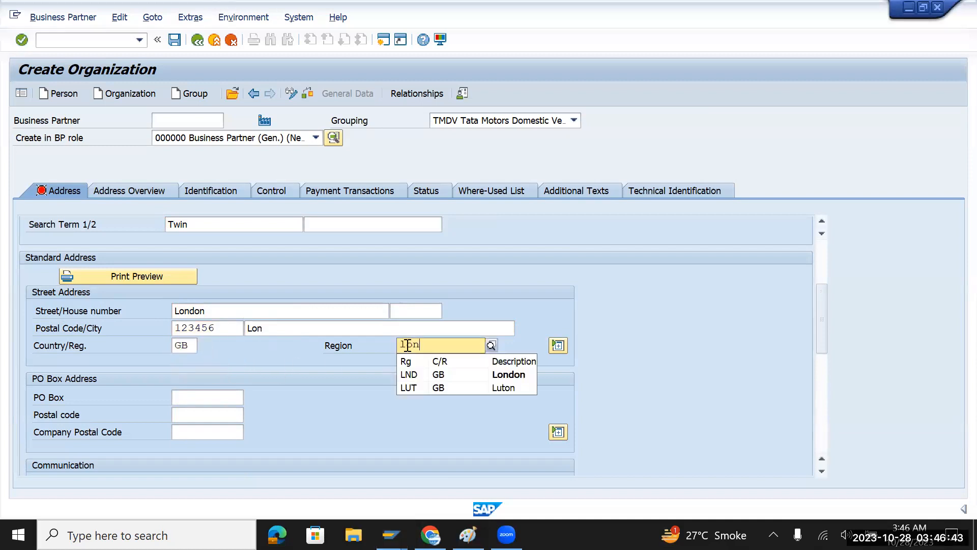
pyautogui.click(424, 375)
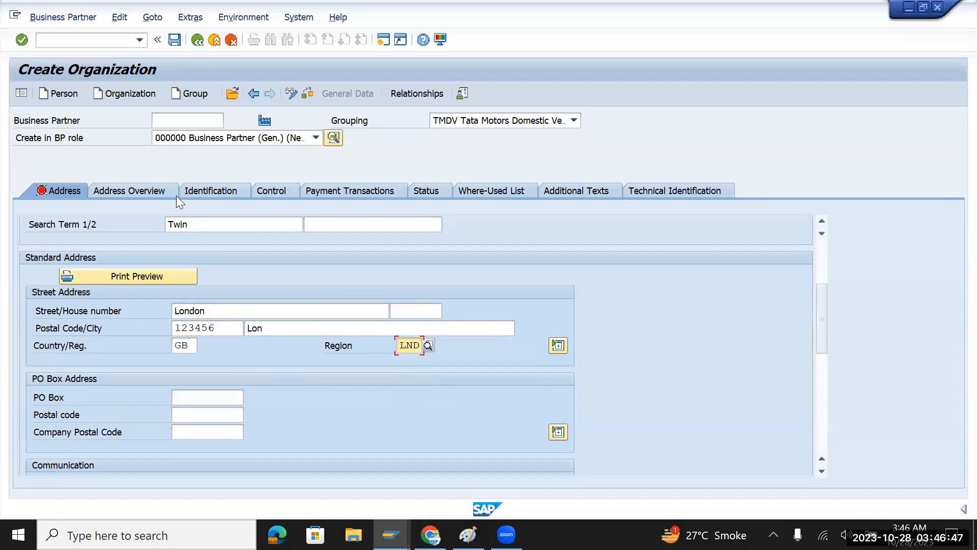
pyautogui.click(174, 40)
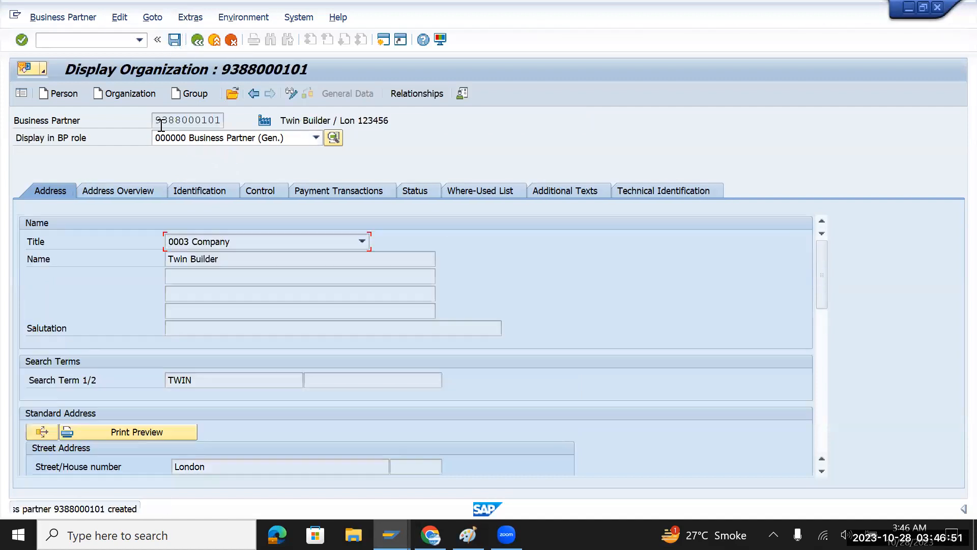
# Step: Switch the saved Twin Builder business partner from display to change mode
pyautogui.moveTo(157, 122); pyautogui.dragTo(231, 122)
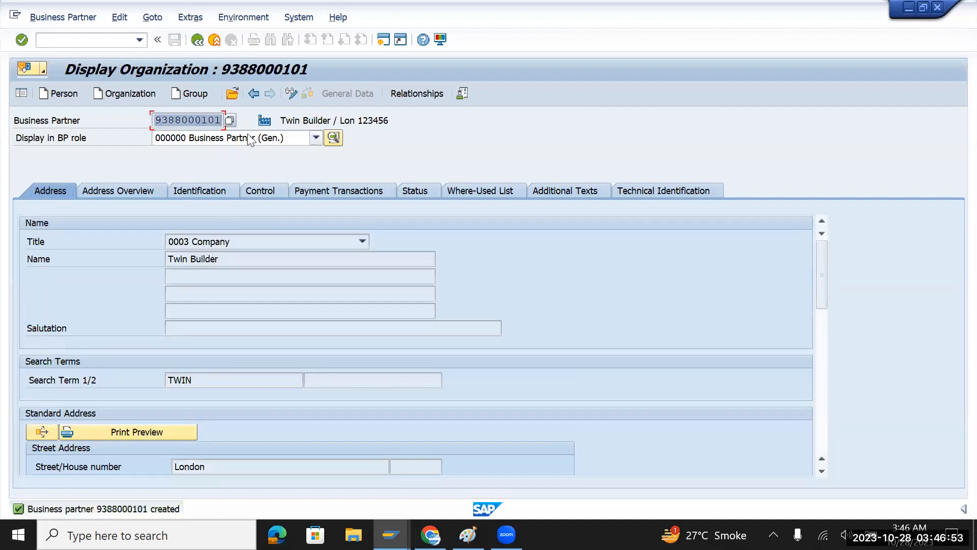
pyautogui.click(314, 138)
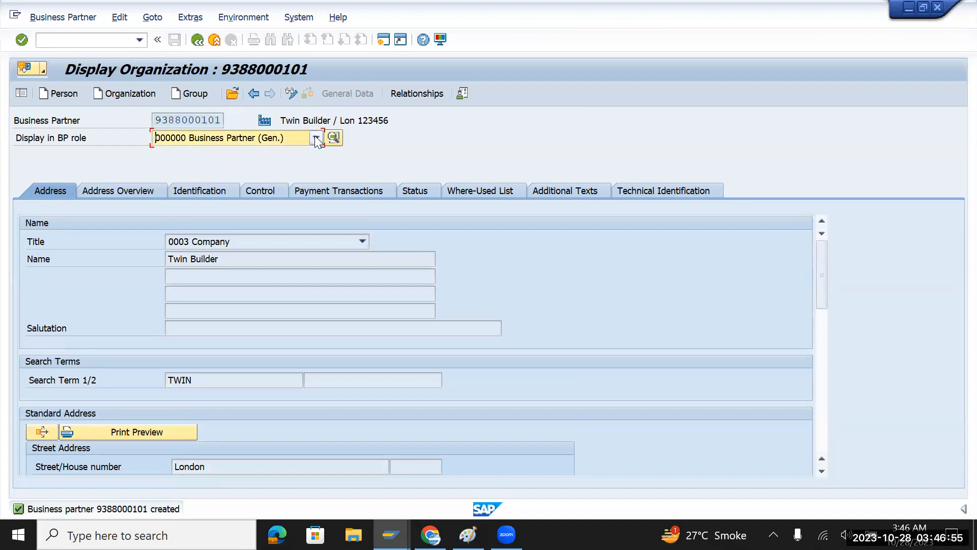
pyautogui.click(298, 91)
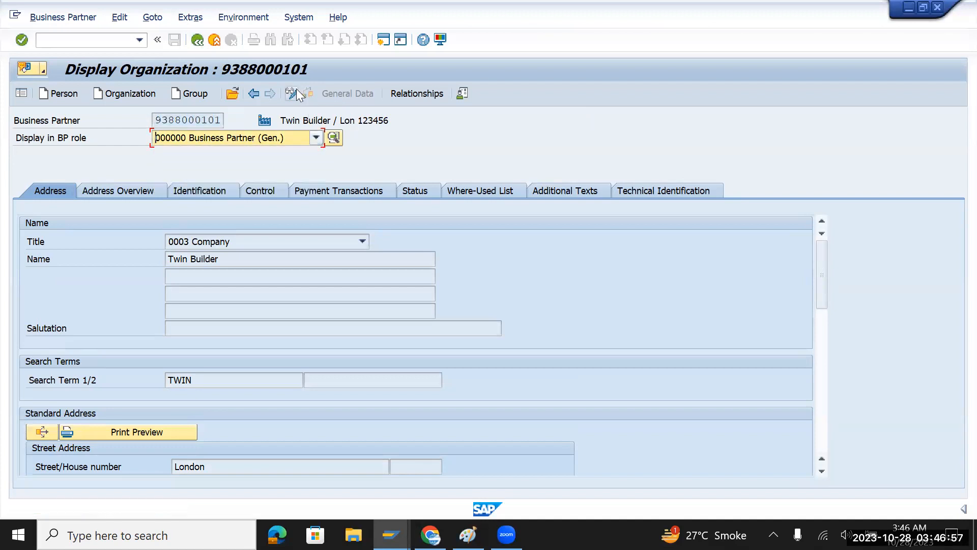
# Step: Look through the available business partner roles for a vendor role to assign to Twin Builder
pyautogui.click(316, 138)
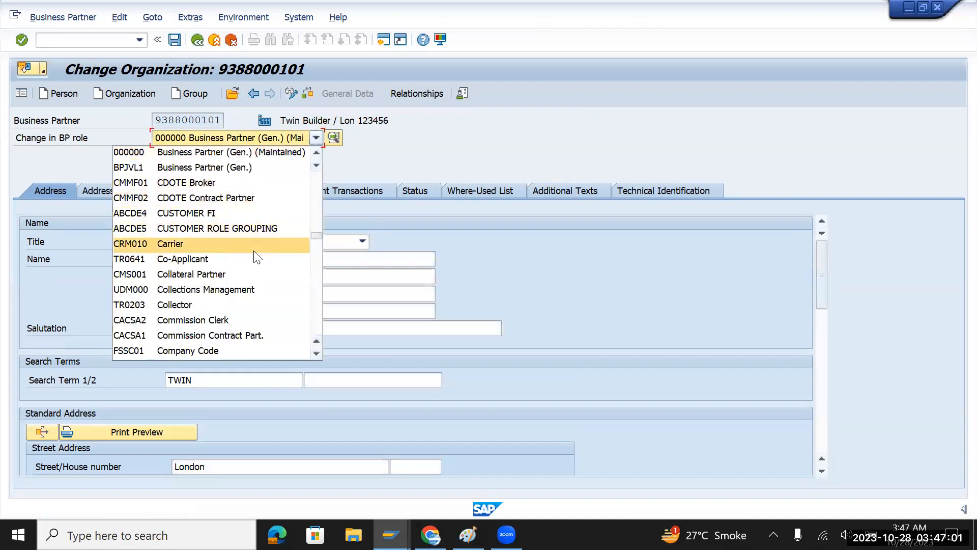
pyautogui.scroll(-3, 253, 257)
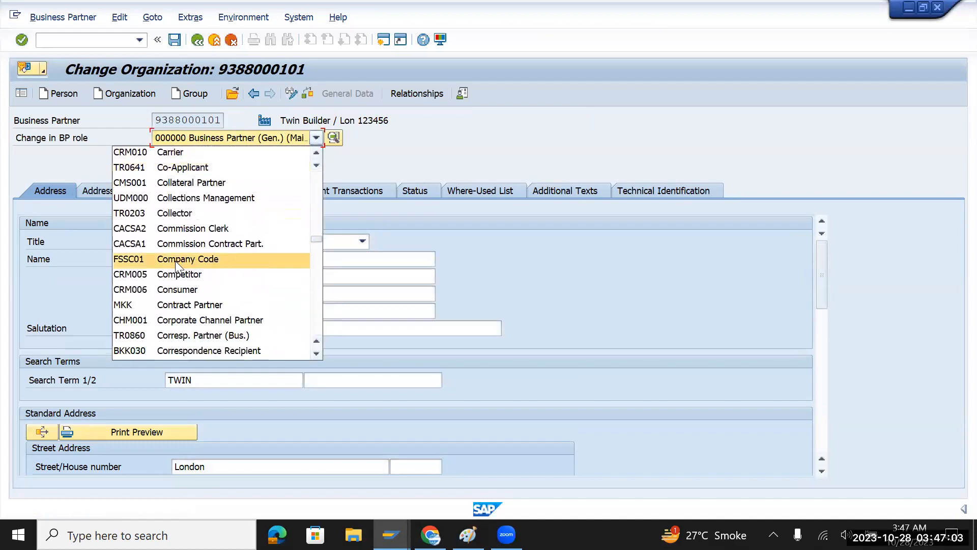
pyautogui.scroll(-3, 201, 266)
pyautogui.scroll(-3, 201, 266)
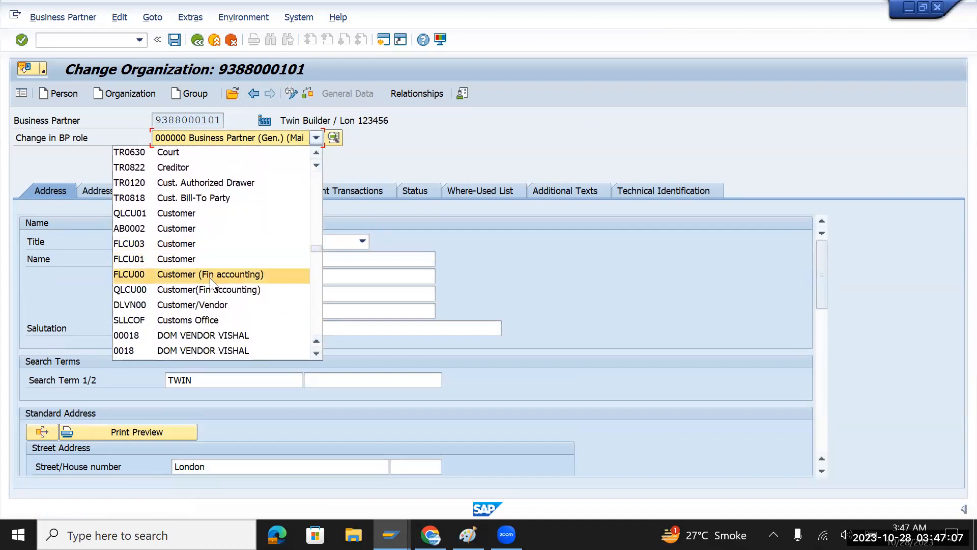
pyautogui.scroll(-3, 210, 277)
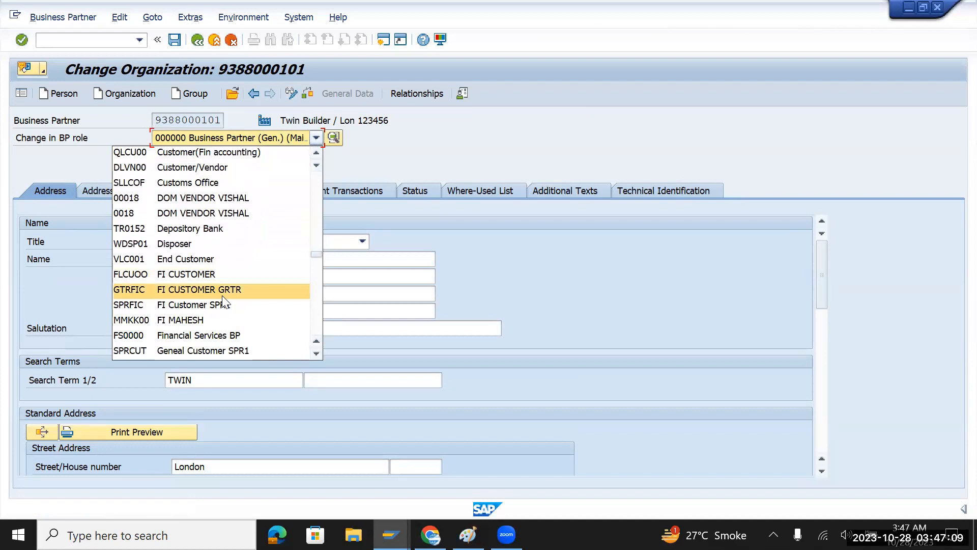
pyautogui.scroll(-2, 224, 301)
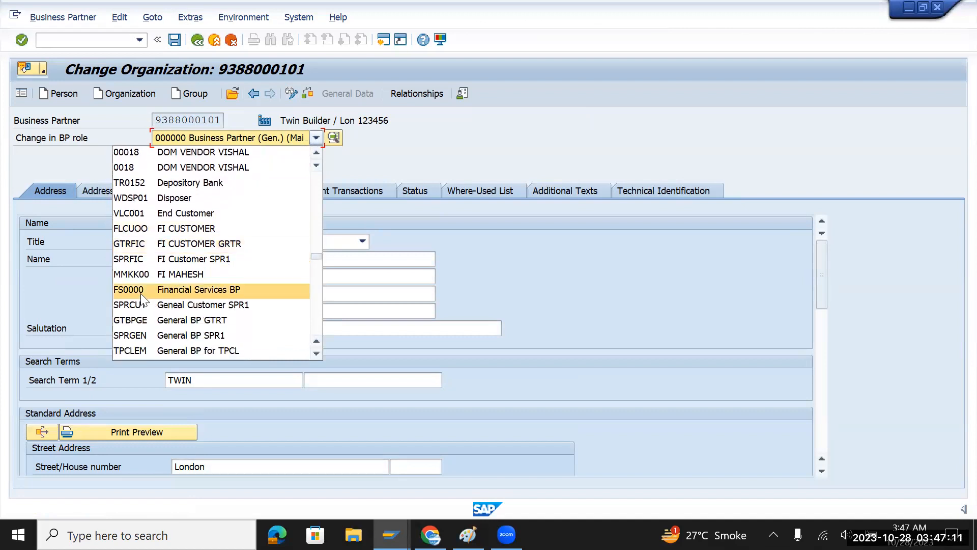
pyautogui.scroll(-3, 146, 296)
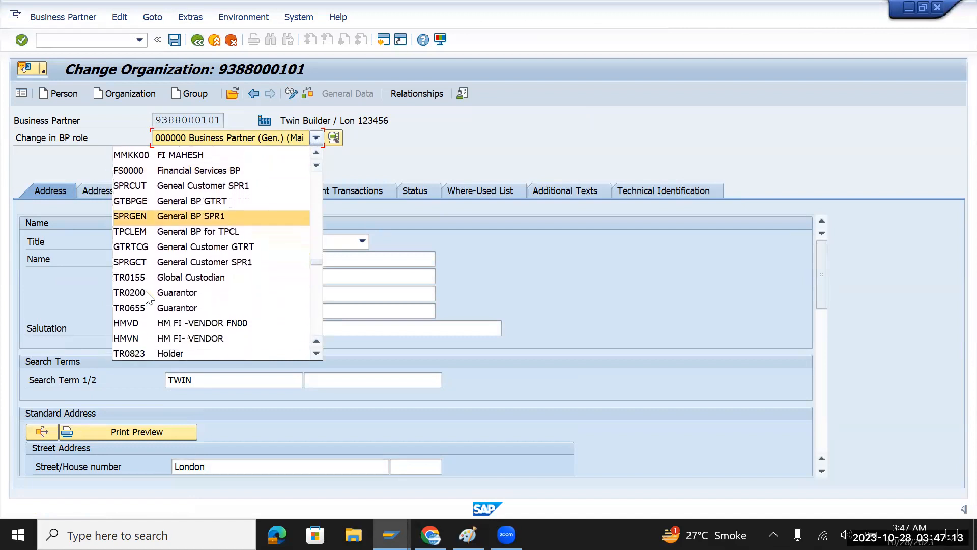
pyautogui.scroll(-2, 147, 296)
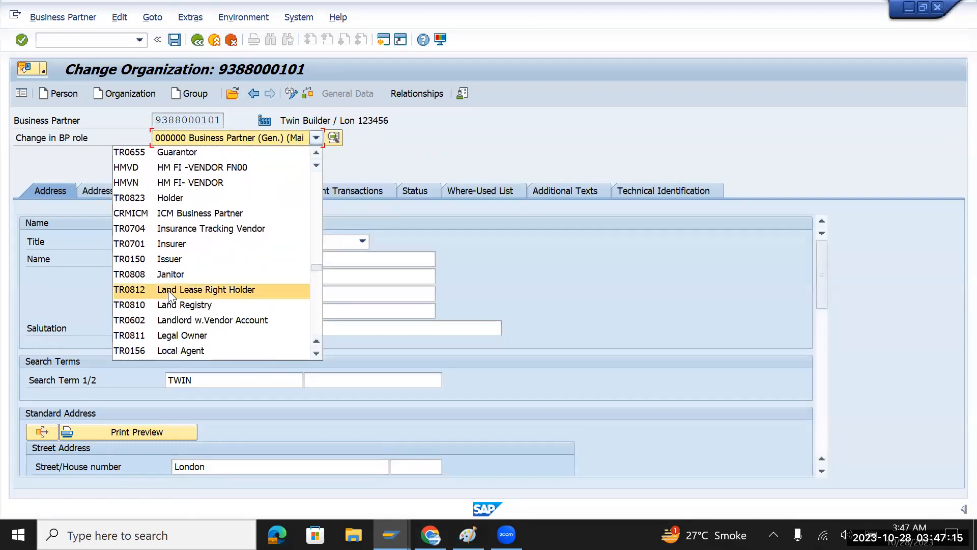
pyautogui.scroll(3, 168, 290)
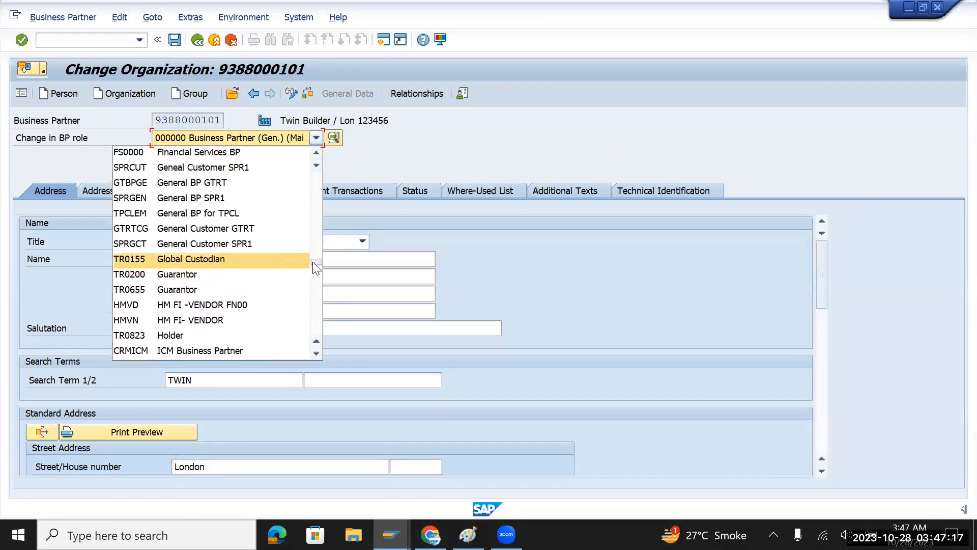
pyautogui.moveTo(317, 261); pyautogui.dragTo(316, 166)
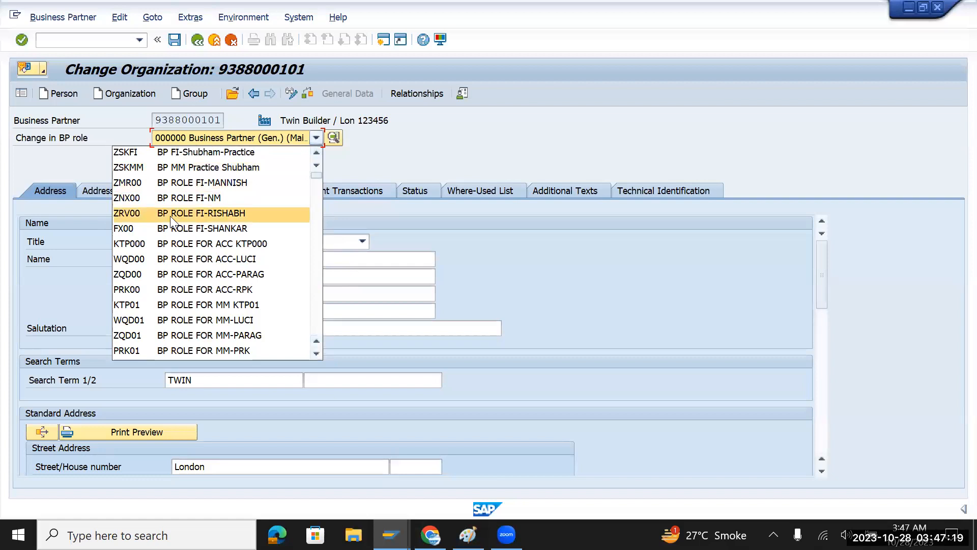
pyautogui.scroll(-2, 162, 226)
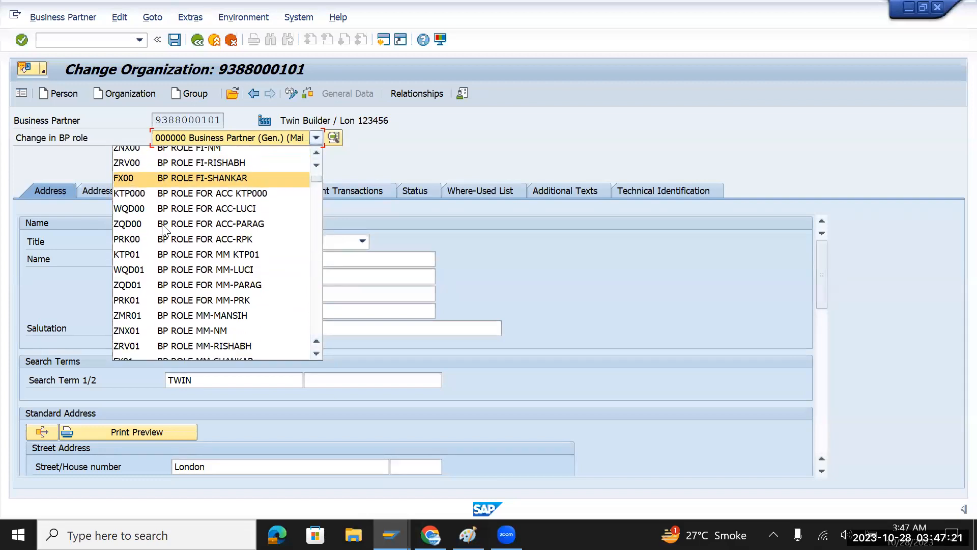
pyautogui.scroll(-5, 163, 230)
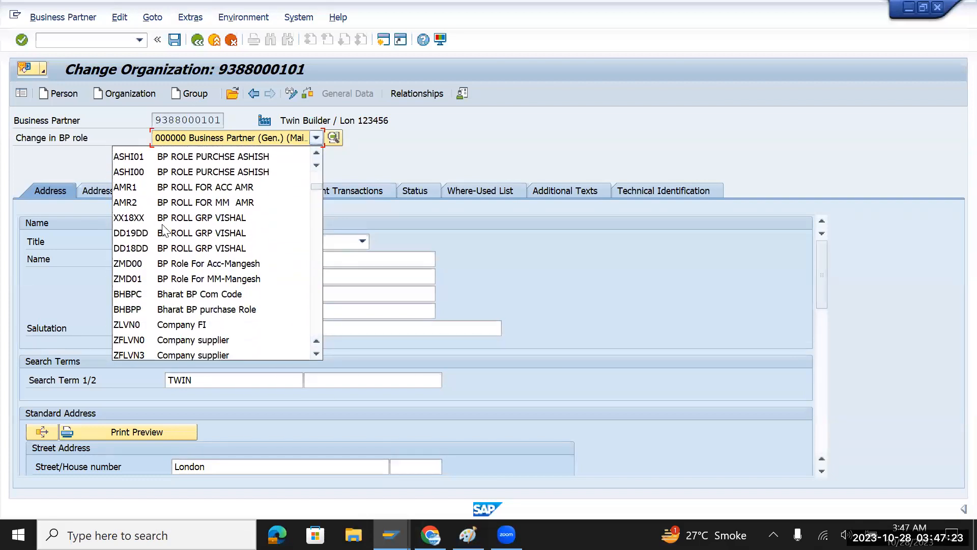
pyautogui.scroll(-1, 163, 230)
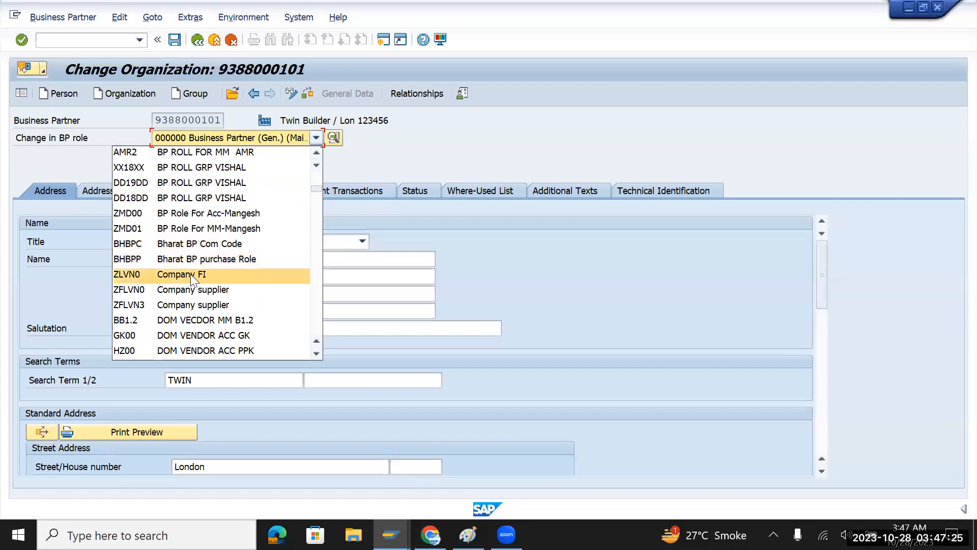
pyautogui.scroll(-6, 194, 288)
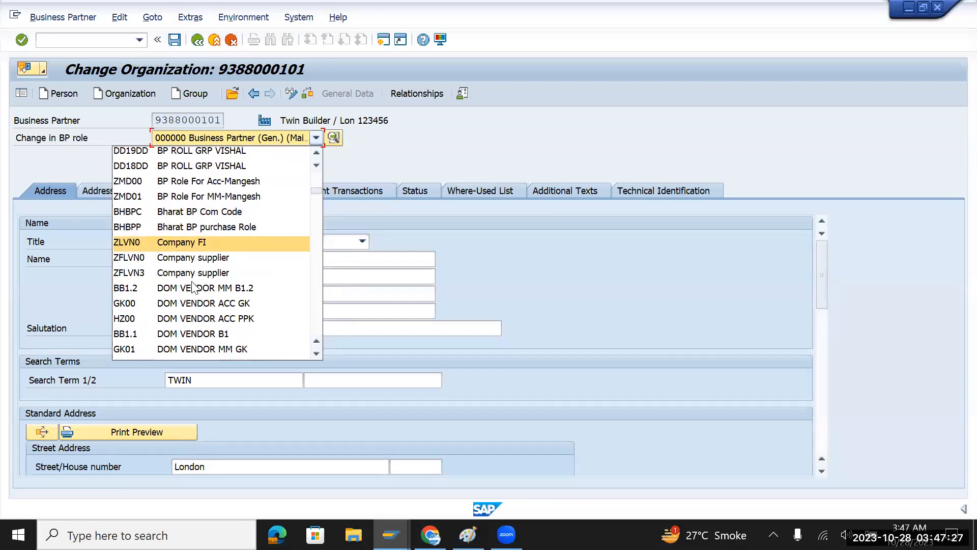
pyautogui.scroll(-4, 193, 288)
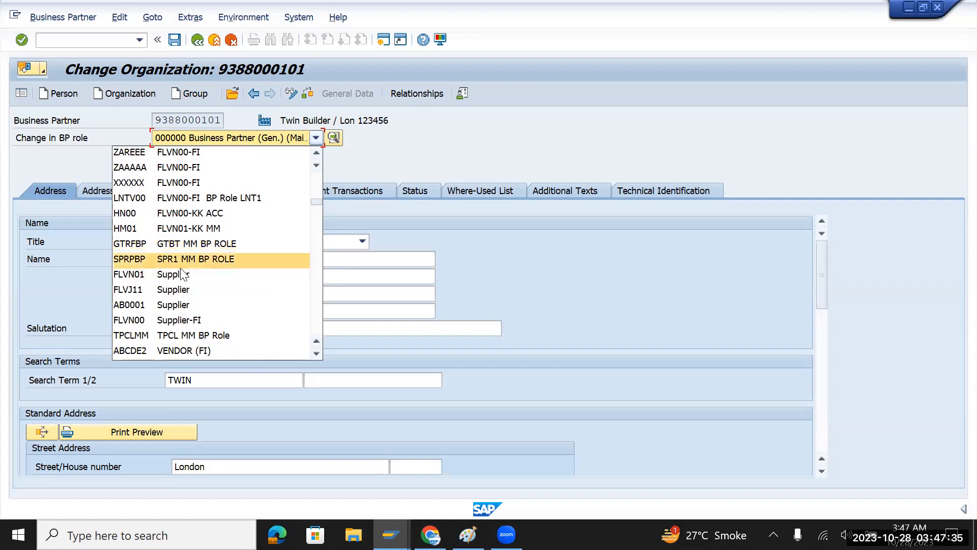
pyautogui.scroll(-3, 171, 240)
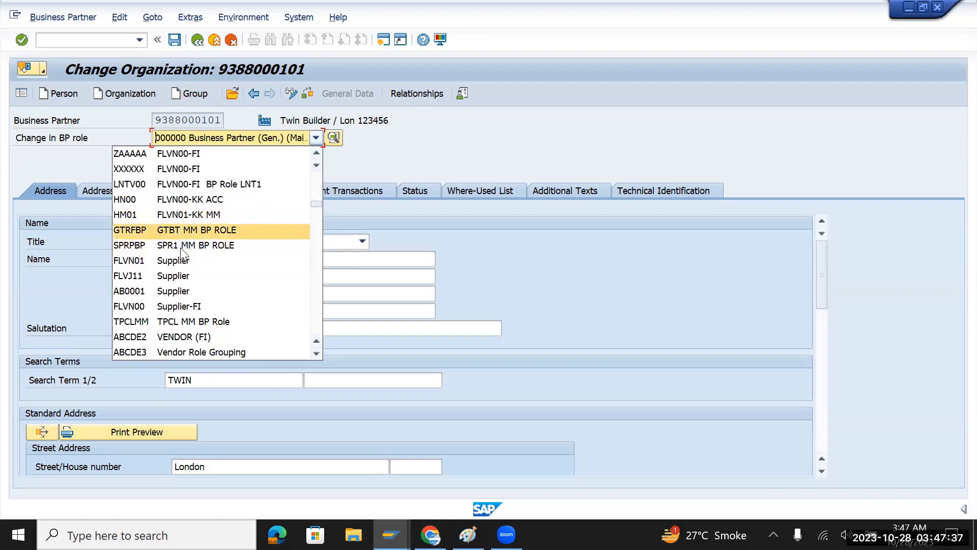
pyautogui.scroll(-3, 181, 249)
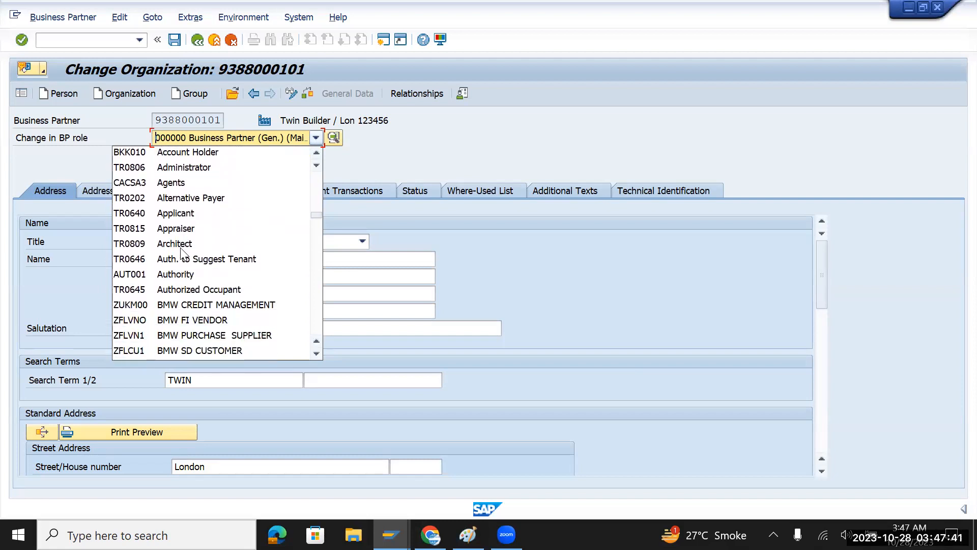
pyautogui.scroll(-2, 181, 250)
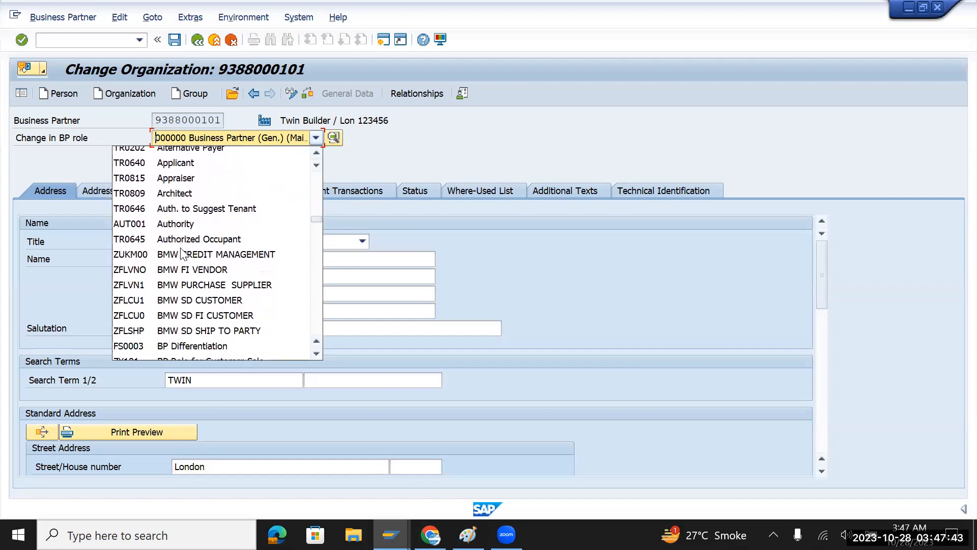
pyautogui.scroll(-5, 181, 250)
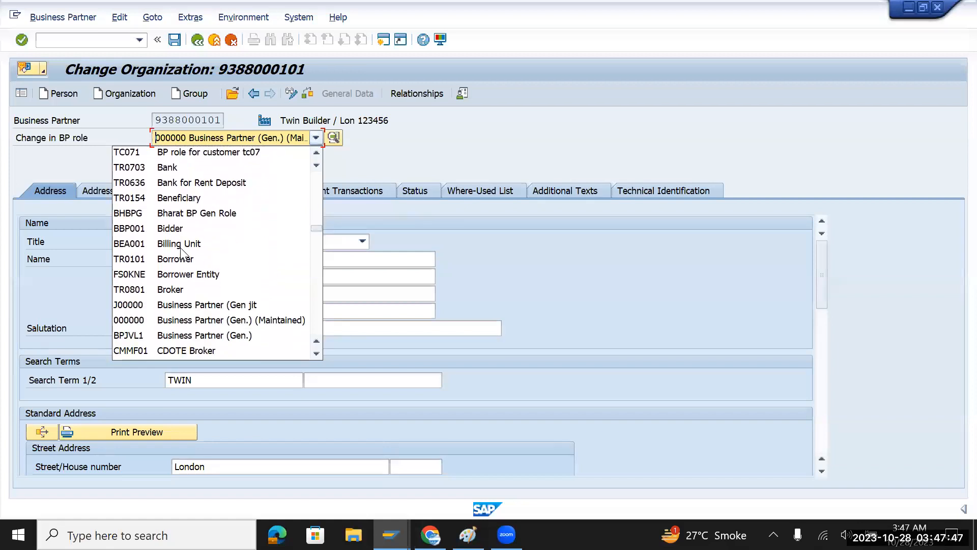
pyautogui.scroll(-2, 181, 250)
pyautogui.scroll(-3, 182, 249)
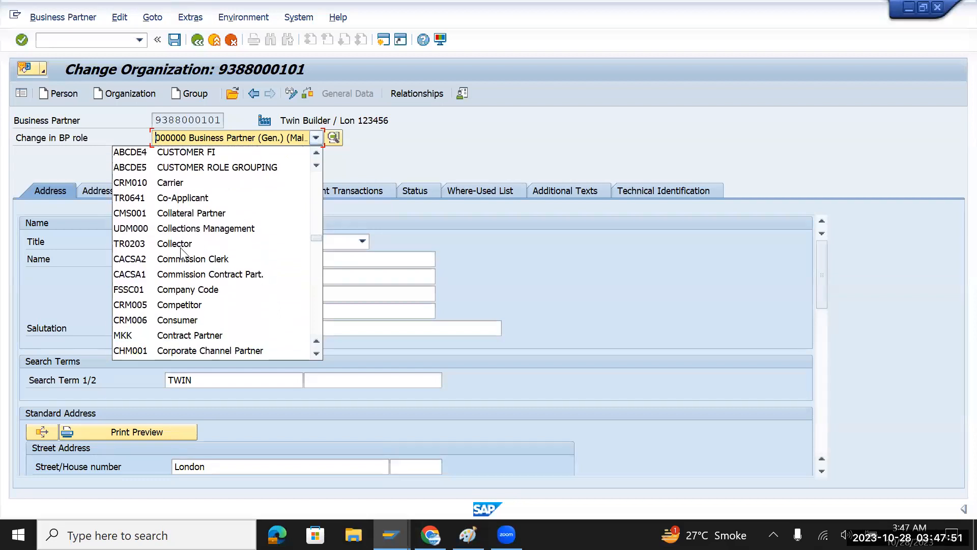
pyautogui.scroll(-1, 181, 250)
pyautogui.scroll(-3, 181, 252)
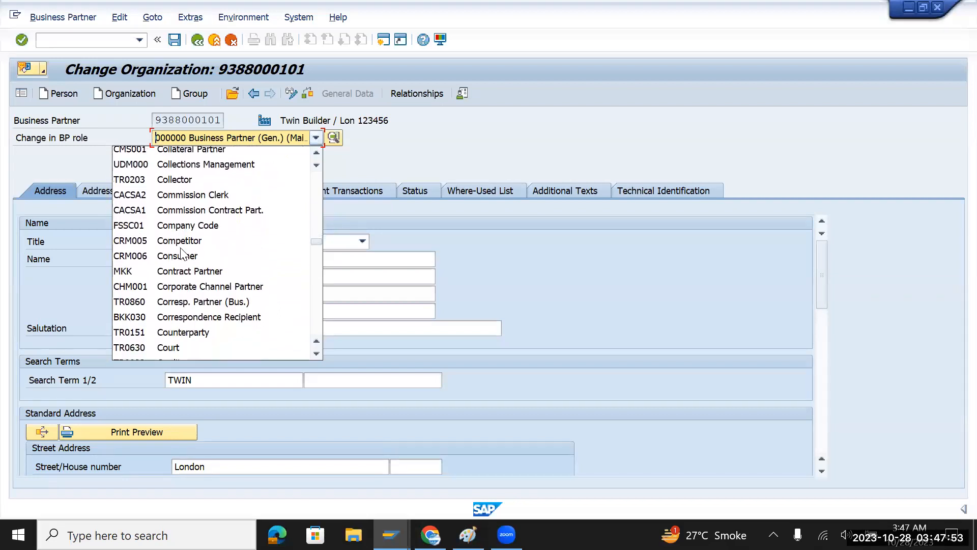
pyautogui.scroll(-3, 181, 252)
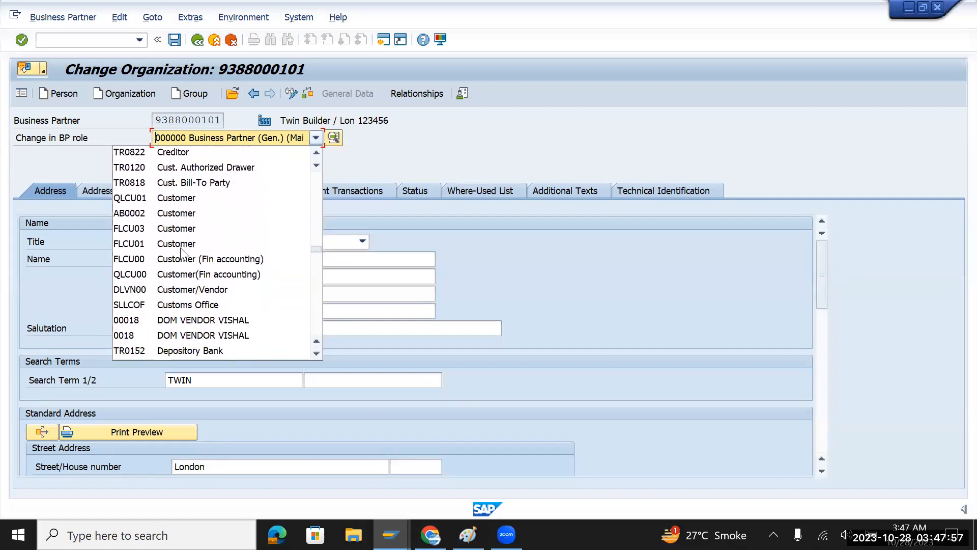
pyautogui.scroll(-2, 181, 251)
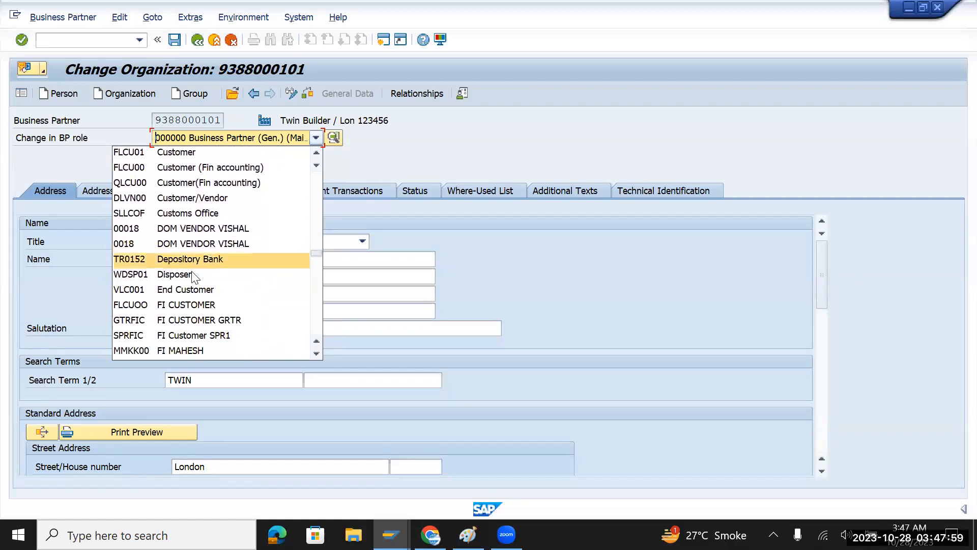
# Step: Examine the remaining business partner roles and role groupings for a supplier role suitable for Twin Builder
pyautogui.scroll(-1, 166, 313)
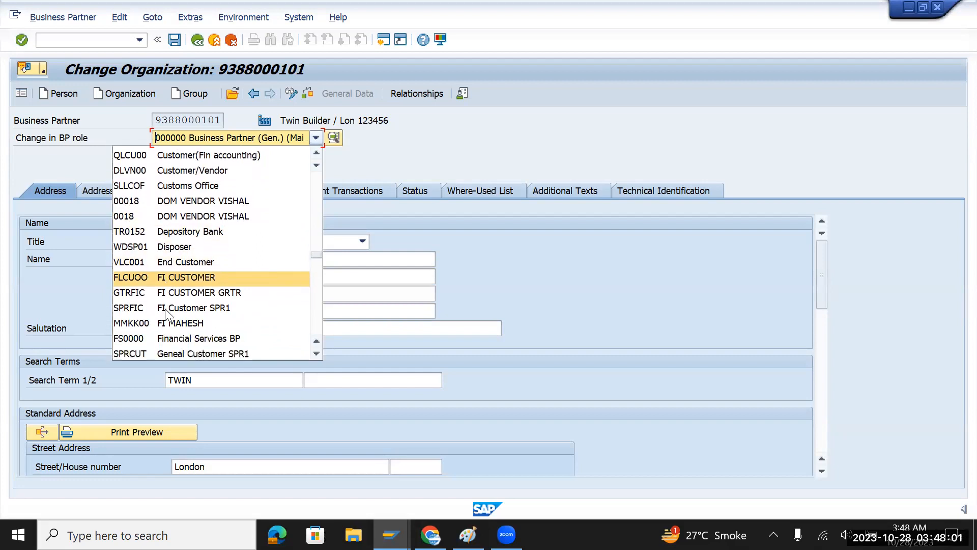
pyautogui.scroll(-1, 166, 314)
pyautogui.scroll(-2, 153, 306)
pyautogui.scroll(-4, 150, 302)
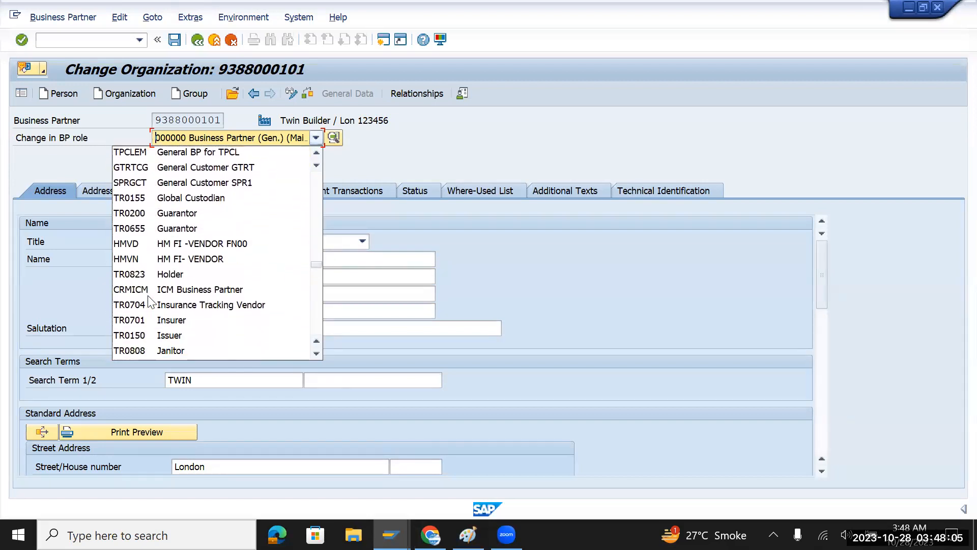
pyautogui.scroll(-4, 151, 302)
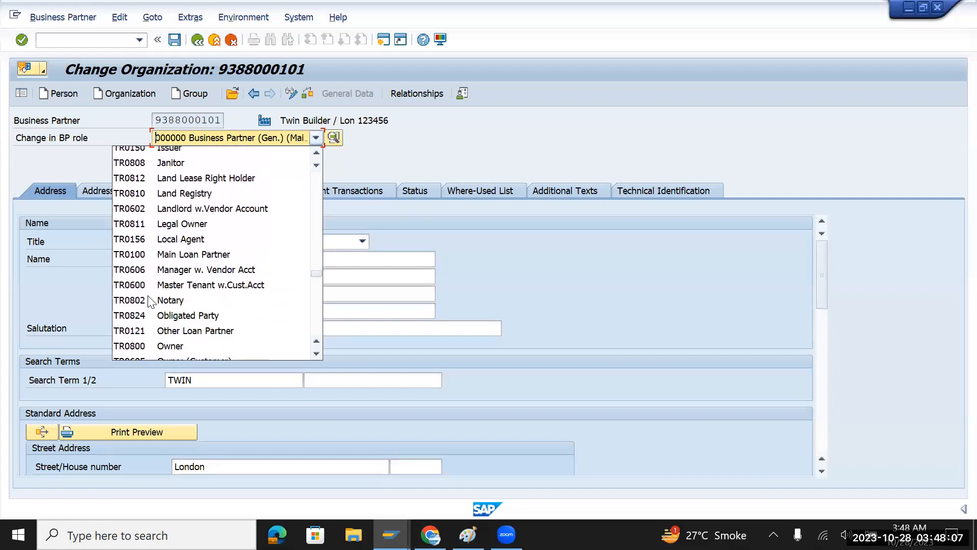
pyautogui.scroll(-4, 151, 302)
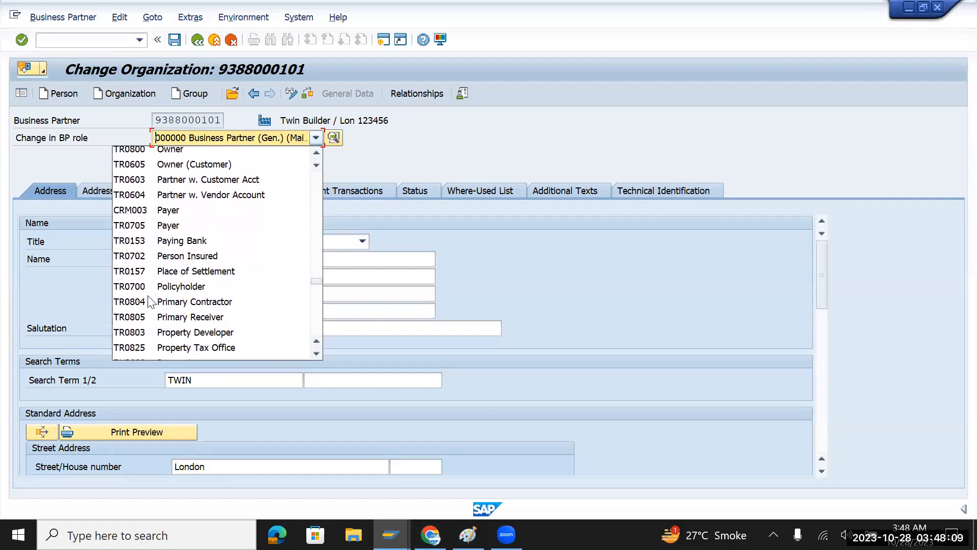
pyautogui.scroll(-5, 151, 303)
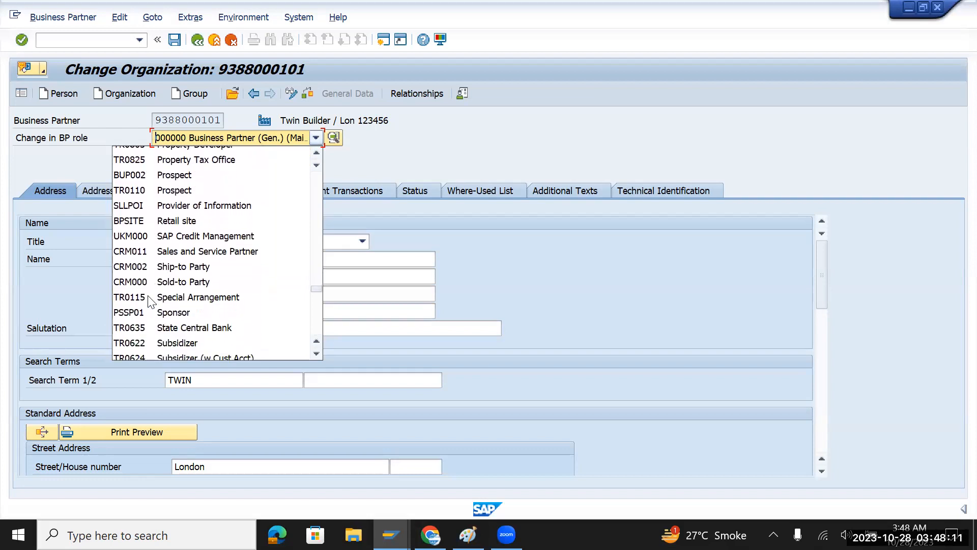
pyautogui.scroll(-4, 151, 302)
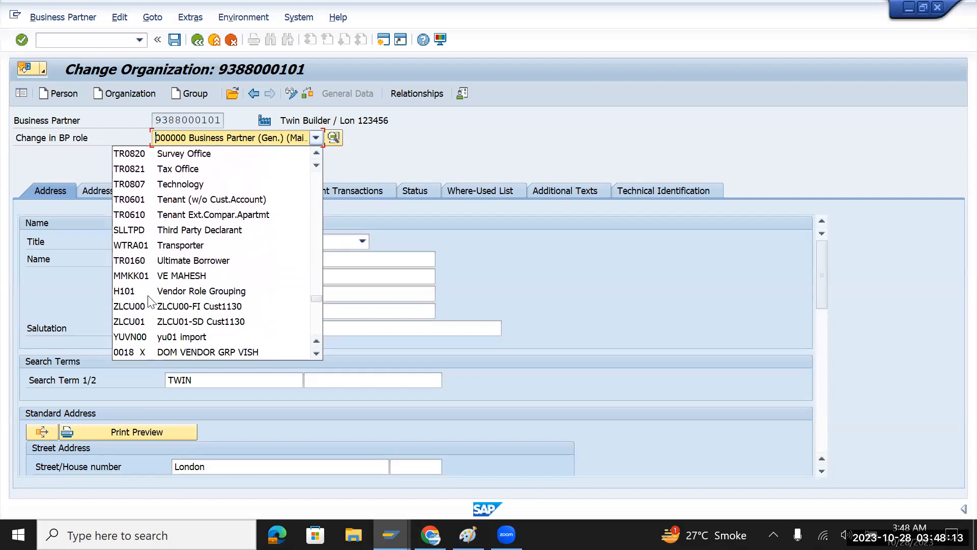
pyautogui.scroll(-5, 151, 302)
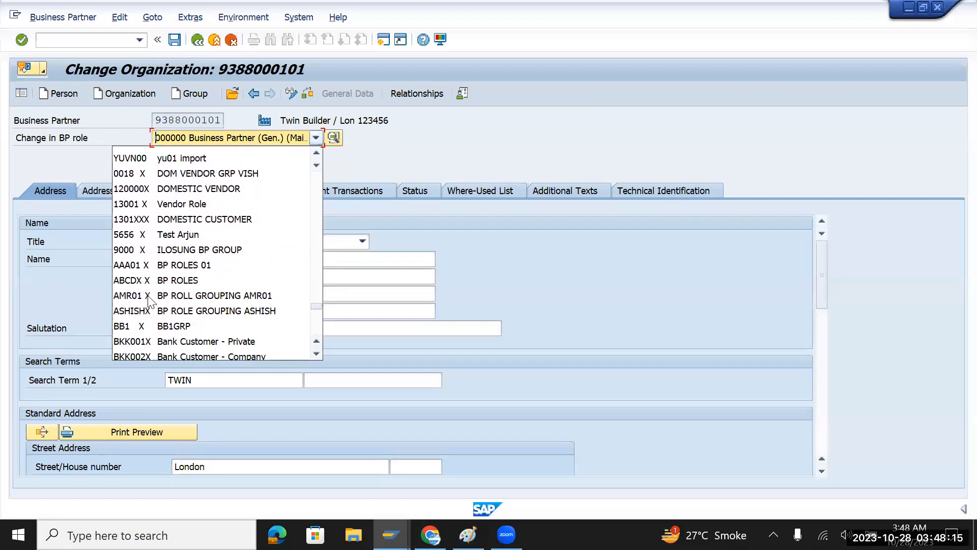
pyautogui.scroll(-4, 151, 302)
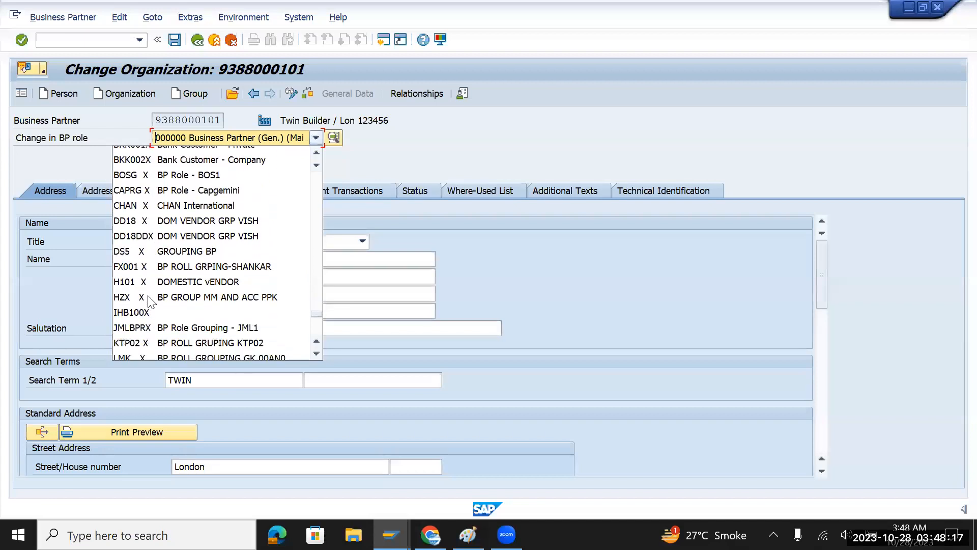
pyautogui.scroll(-4, 151, 303)
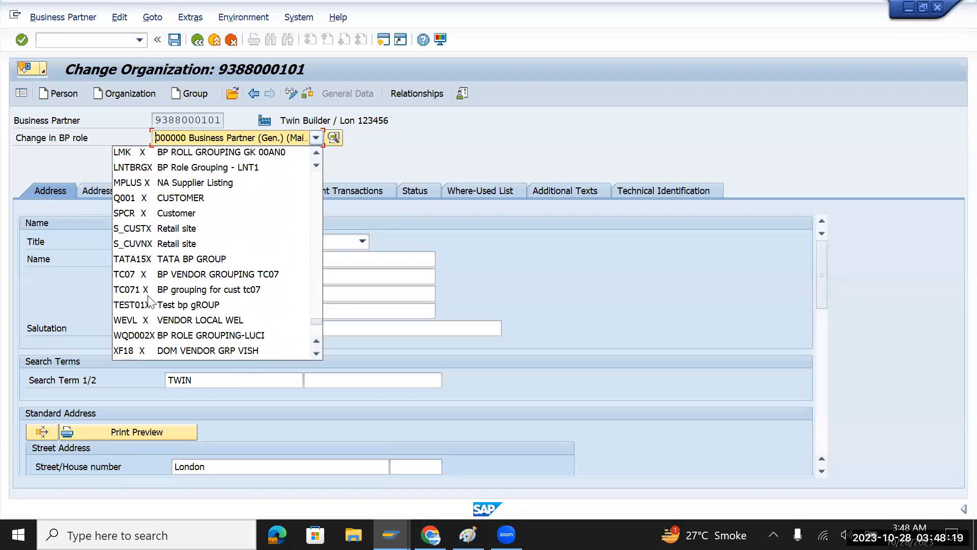
pyautogui.scroll(-3, 151, 302)
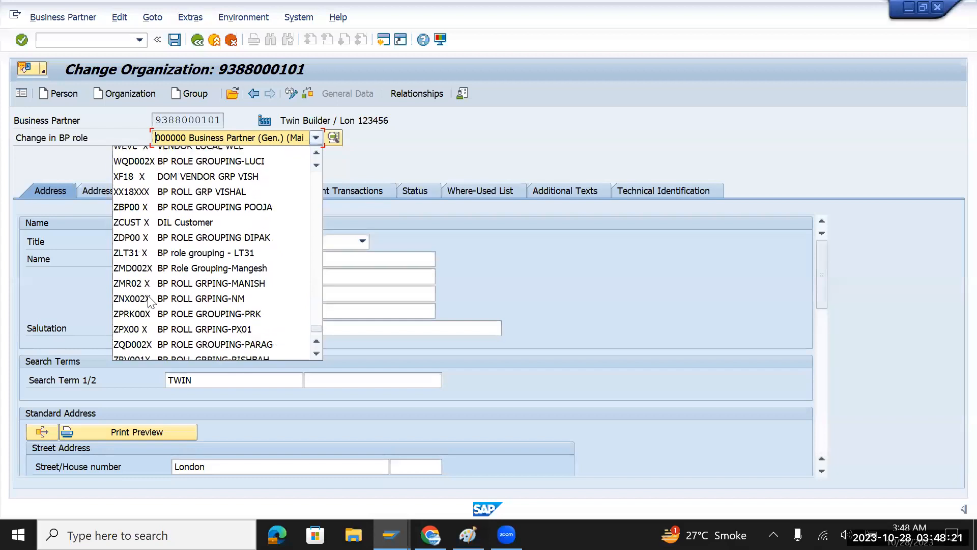
pyautogui.scroll(5, 151, 302)
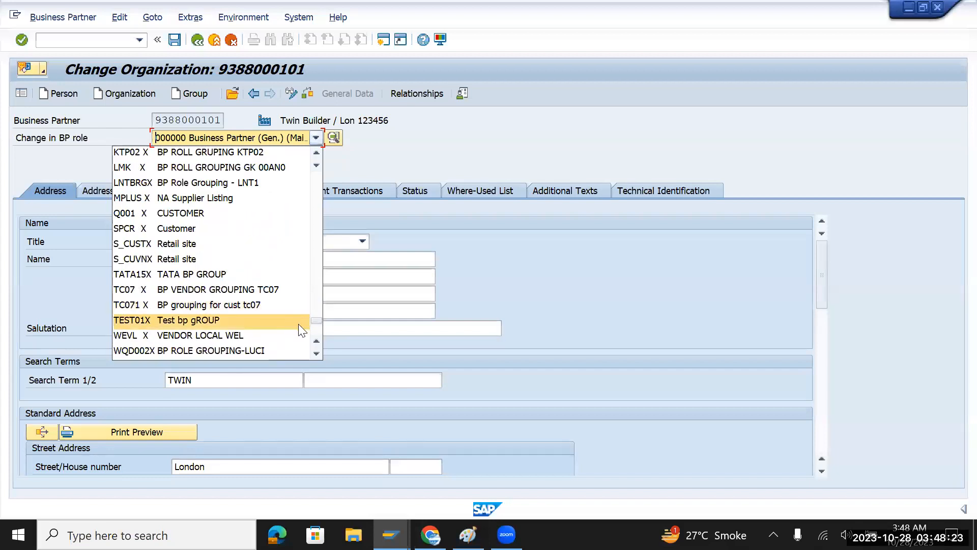
# Step: Assign the business partner role FLVN00 Supplier-FI to Twin Builder
pyautogui.moveTo(315, 321); pyautogui.dragTo(323, 162)
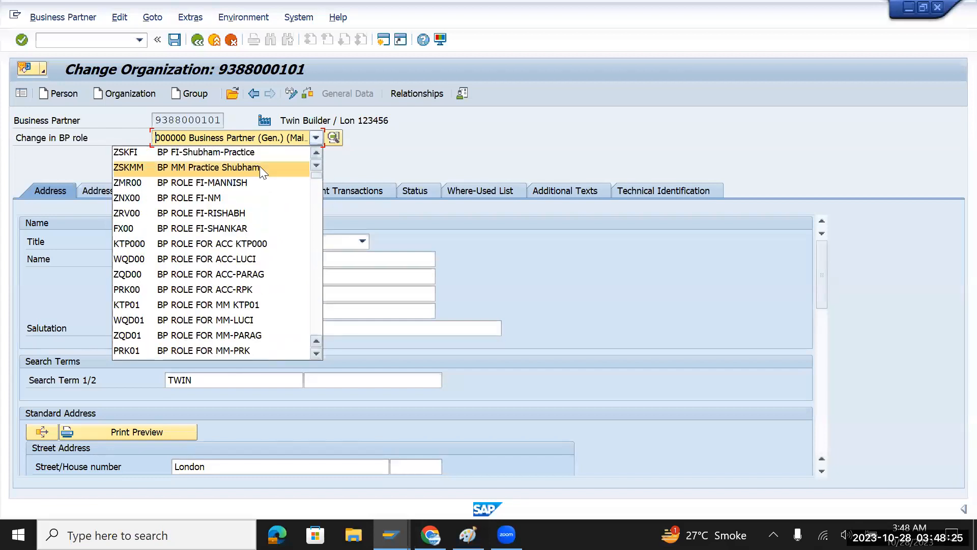
pyautogui.scroll(-3, 148, 245)
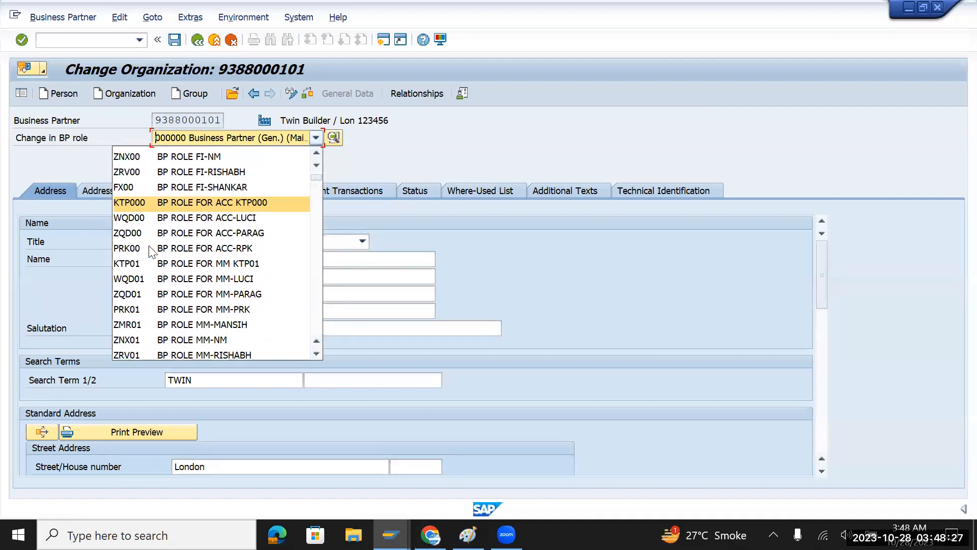
pyautogui.scroll(-3, 138, 304)
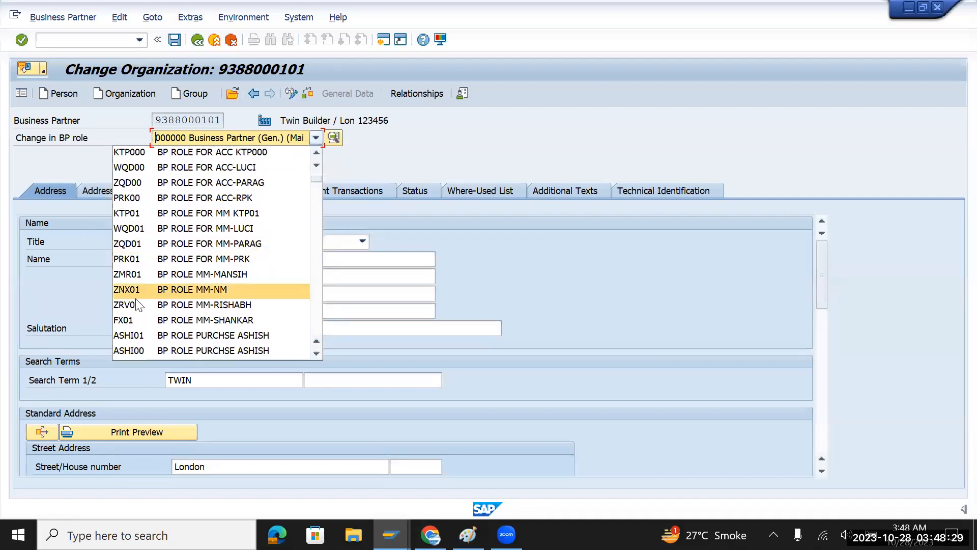
pyautogui.scroll(-9, 138, 304)
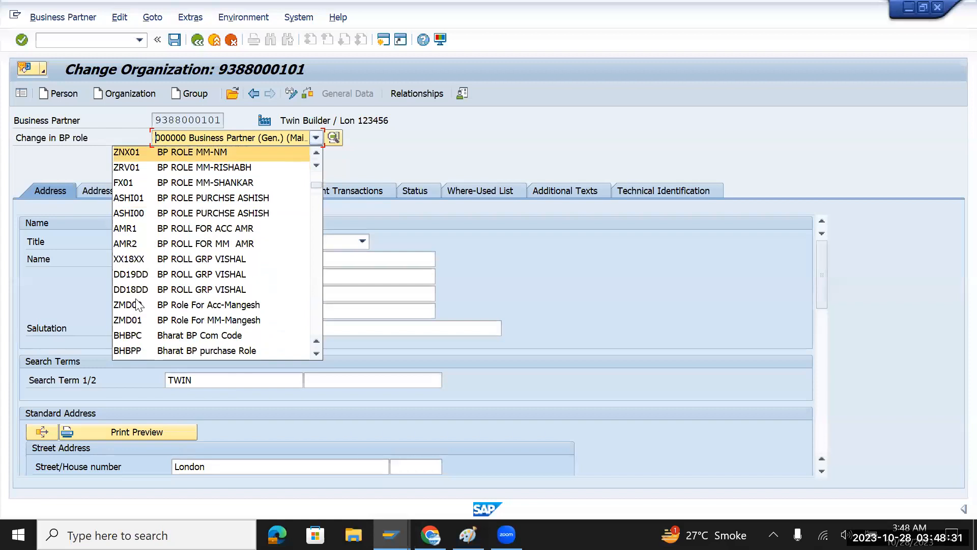
pyautogui.scroll(-7, 138, 304)
pyautogui.scroll(-8, 136, 305)
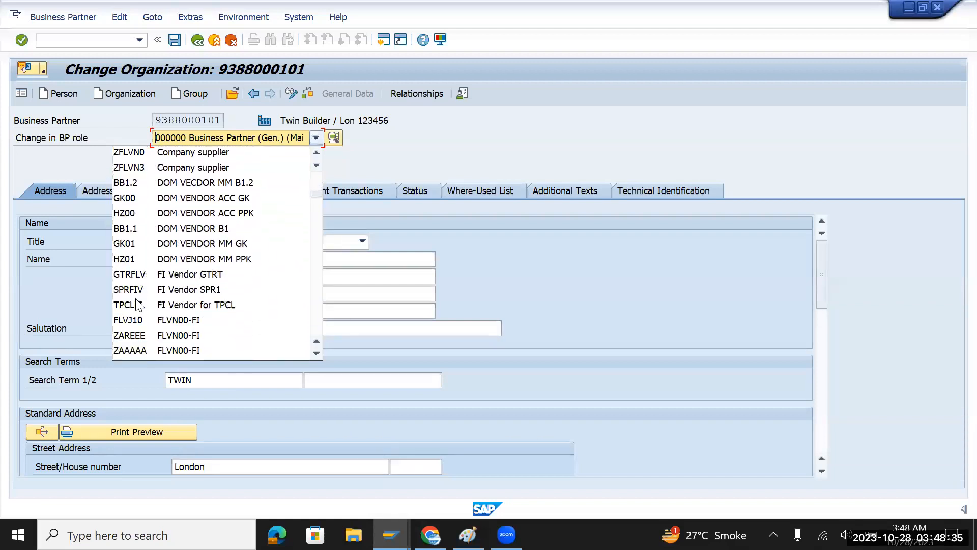
pyautogui.scroll(-3, 137, 303)
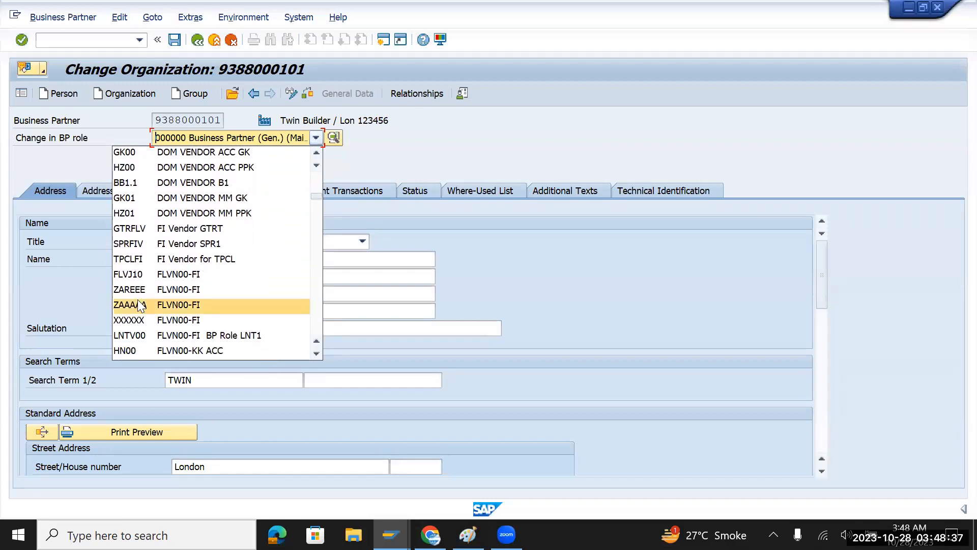
pyautogui.scroll(-3, 138, 302)
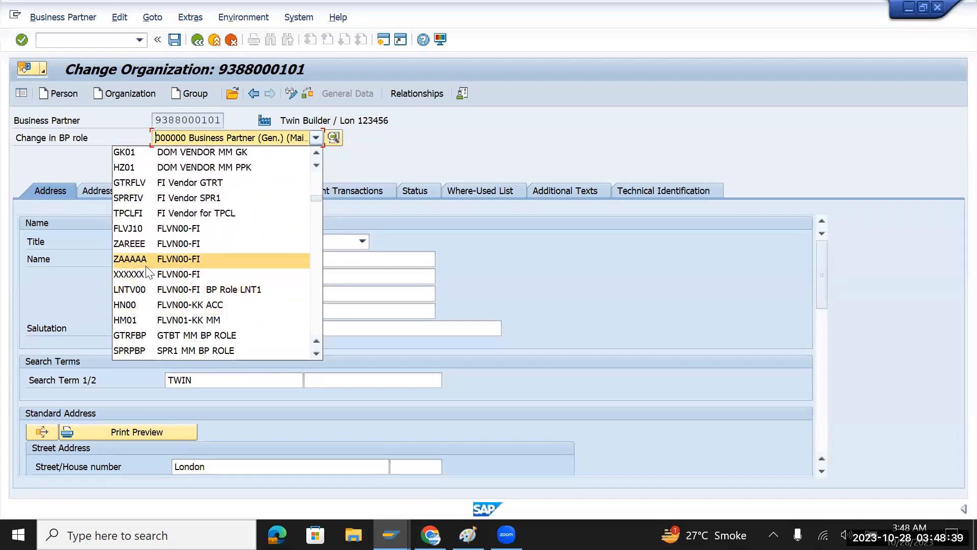
pyautogui.scroll(-3, 142, 275)
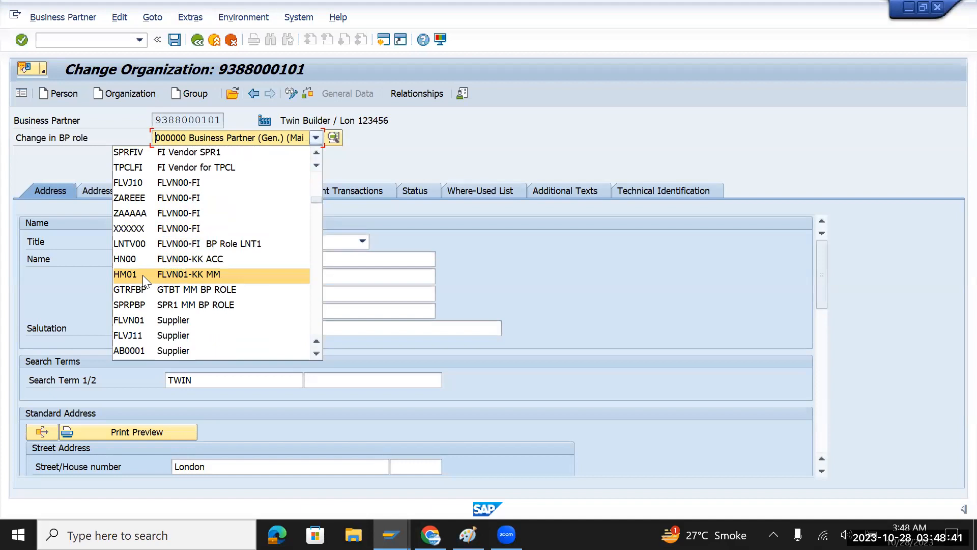
pyautogui.scroll(-3, 143, 275)
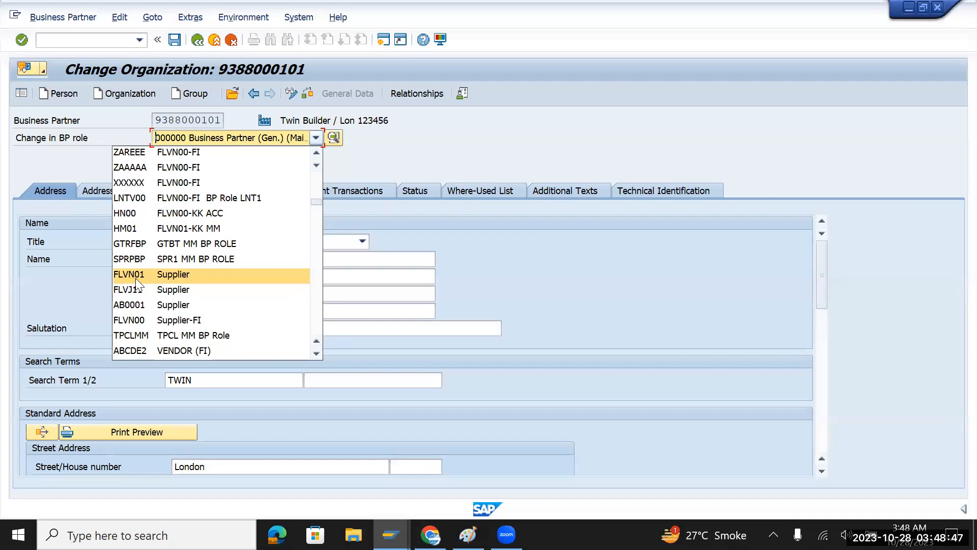
pyautogui.scroll(-1, 147, 281)
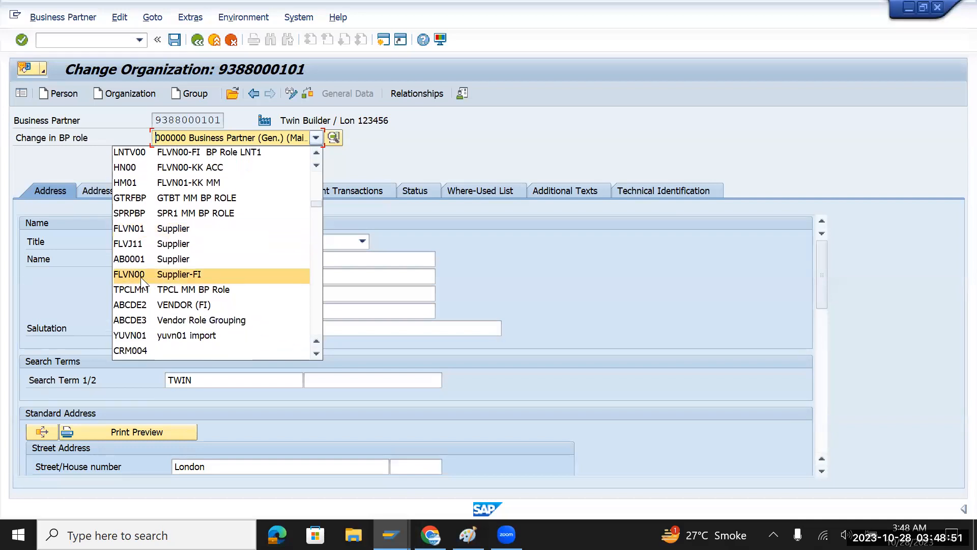
pyautogui.click(141, 277)
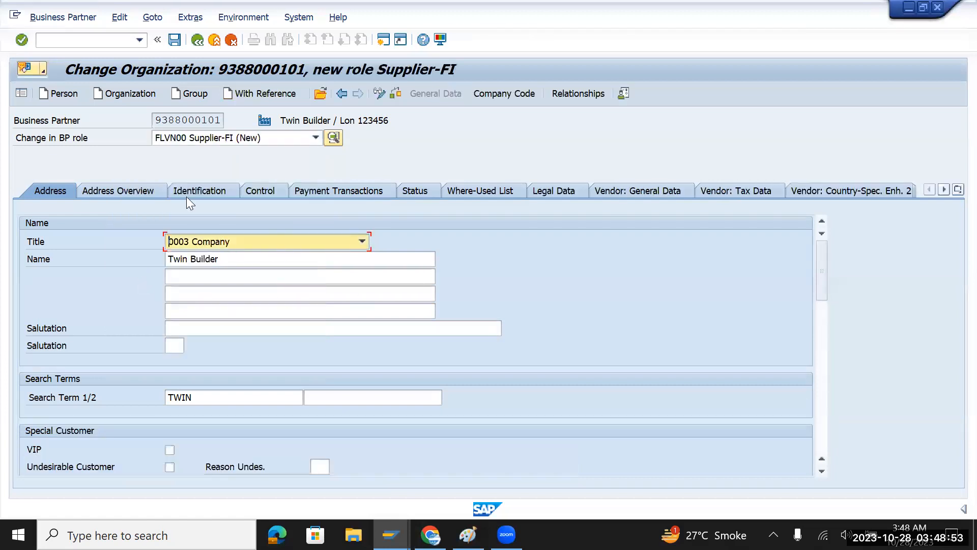
# Step: Open the company code data of the Supplier-FI role and create it for company code TMGB
pyautogui.click(501, 94)
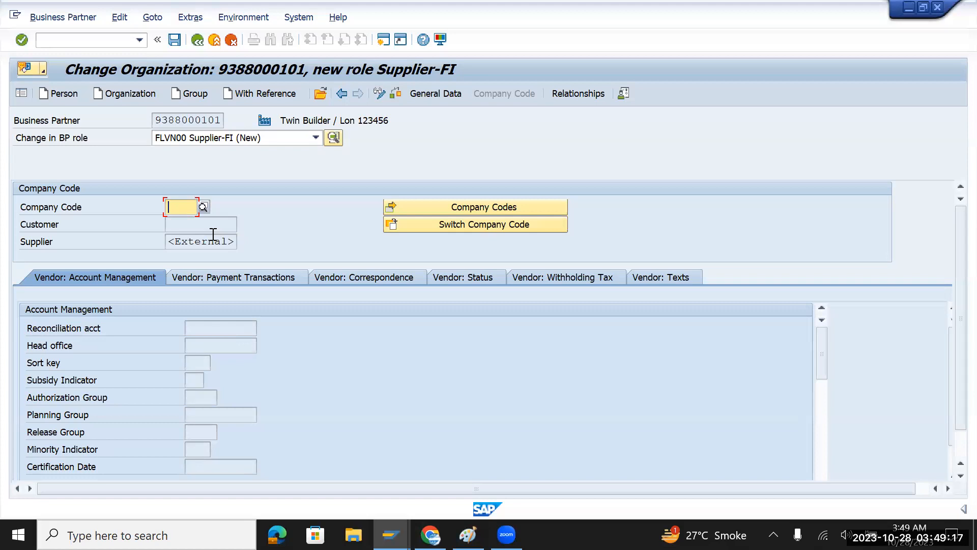
pyautogui.write('g')
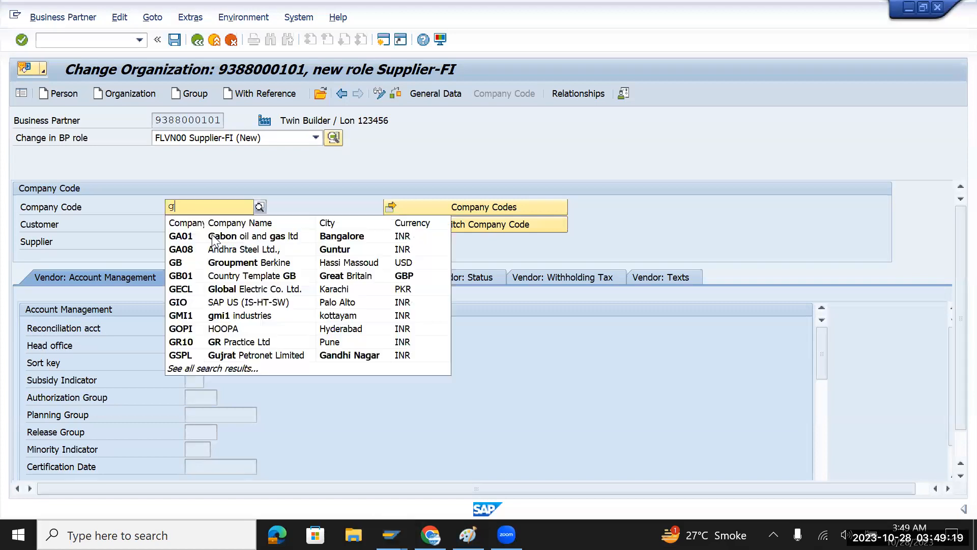
pyautogui.press('BackSpace')
pyautogui.write('tmgb')
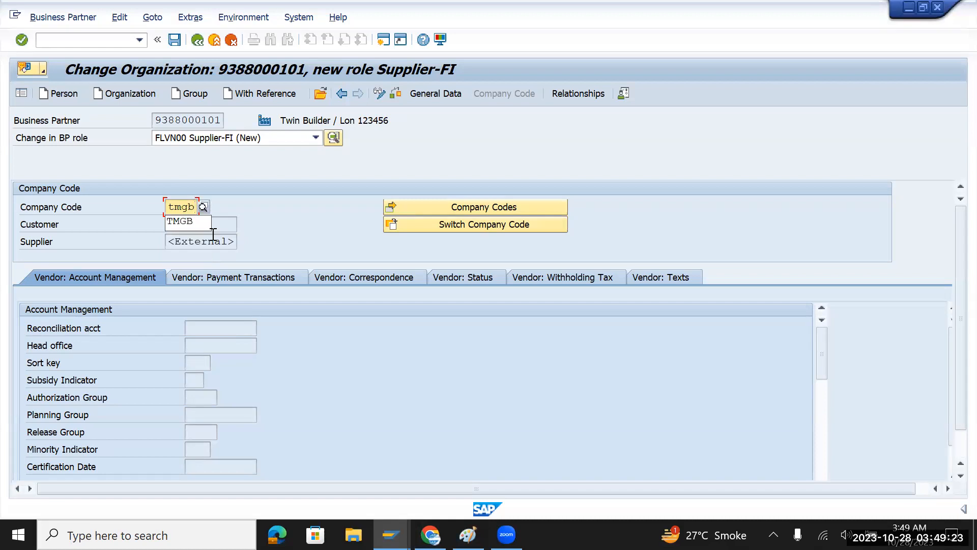
pyautogui.press('Return')
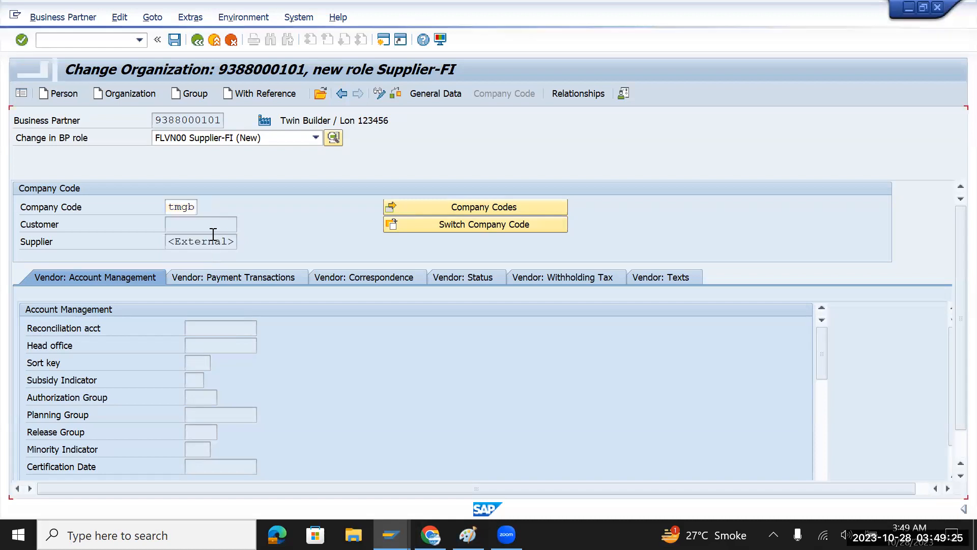
# Step: Set the vendor's reconciliation account for TMGB to the Vendor Payables G/L account
pyautogui.click(241, 331)
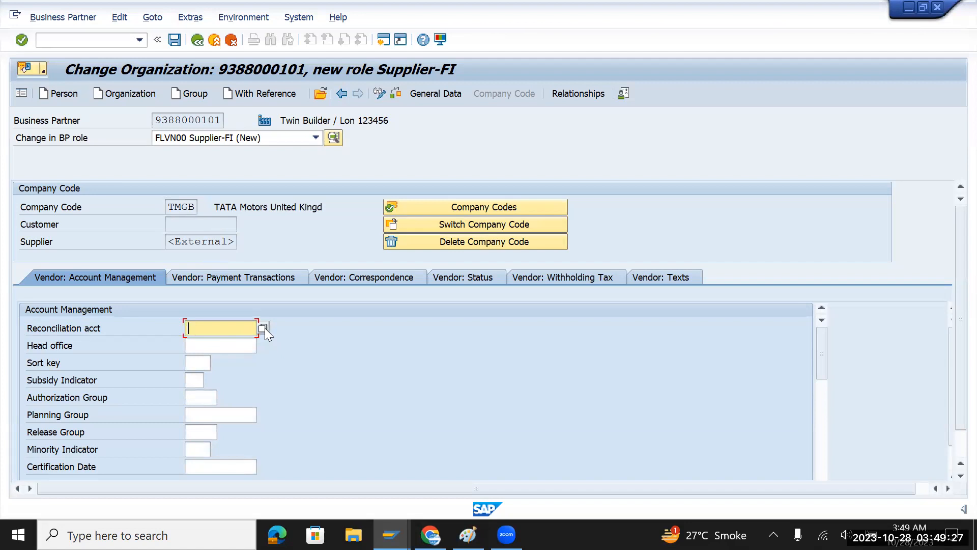
pyautogui.click(263, 328)
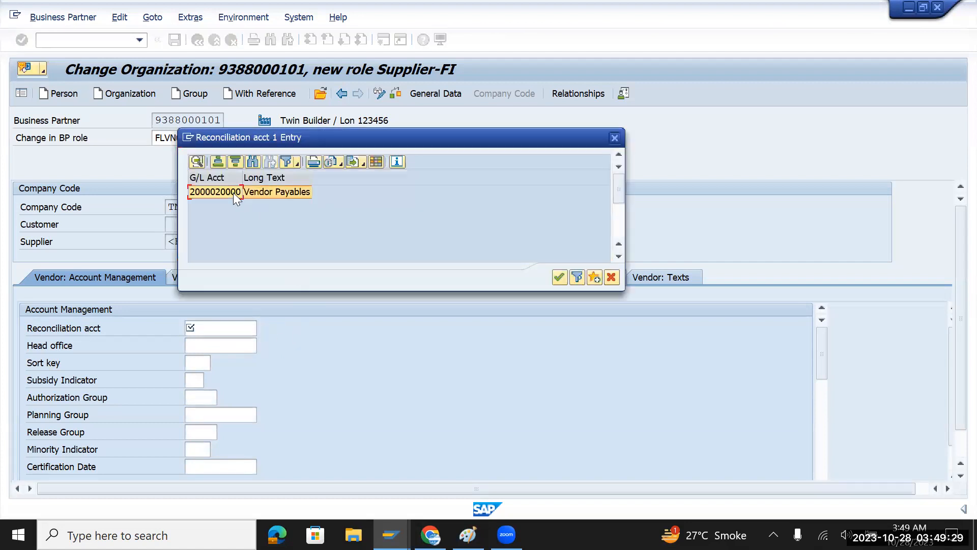
pyautogui.doubleClick(233, 192)
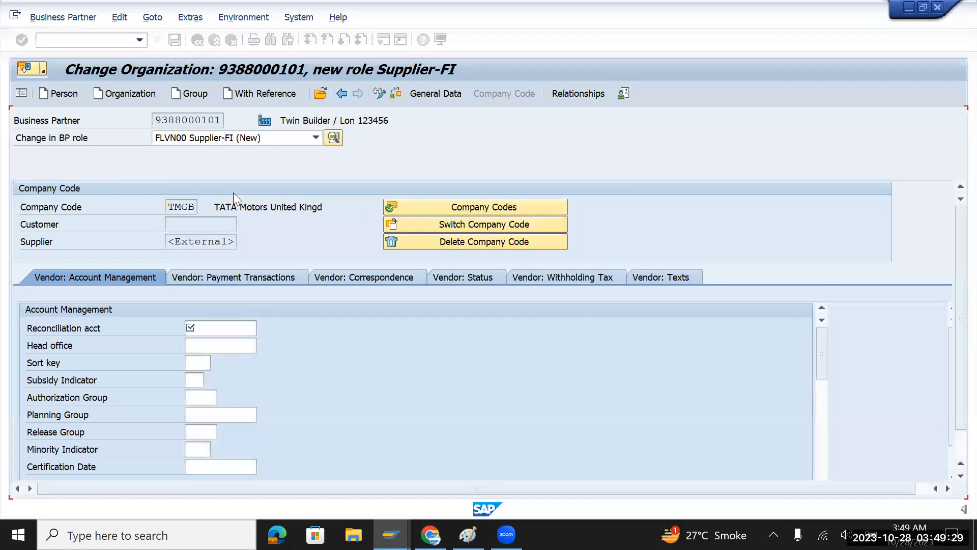
# Step: Return to Twin Builder's general data, set the communication language to English and check the rest of the address details
pyautogui.click(446, 92)
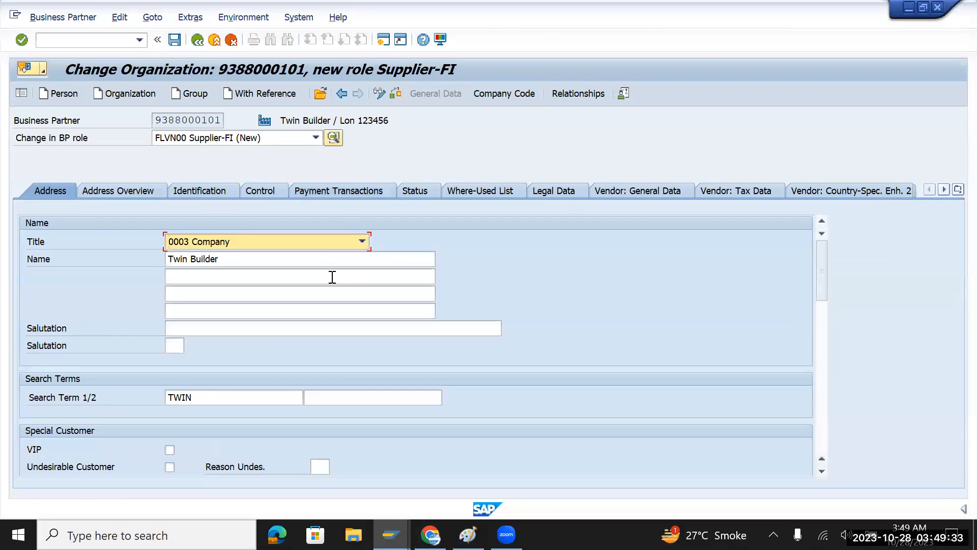
pyautogui.scroll(-10, 331, 277)
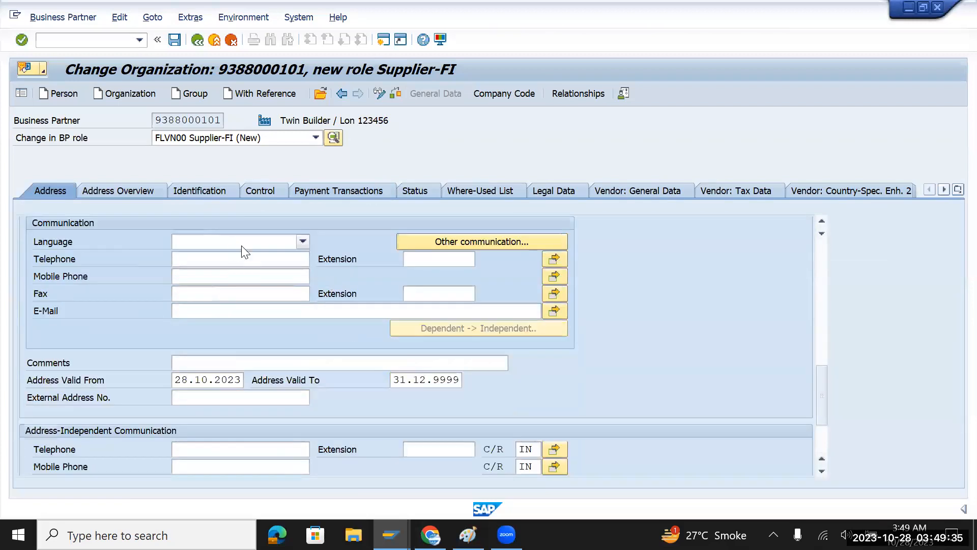
pyautogui.click(302, 241)
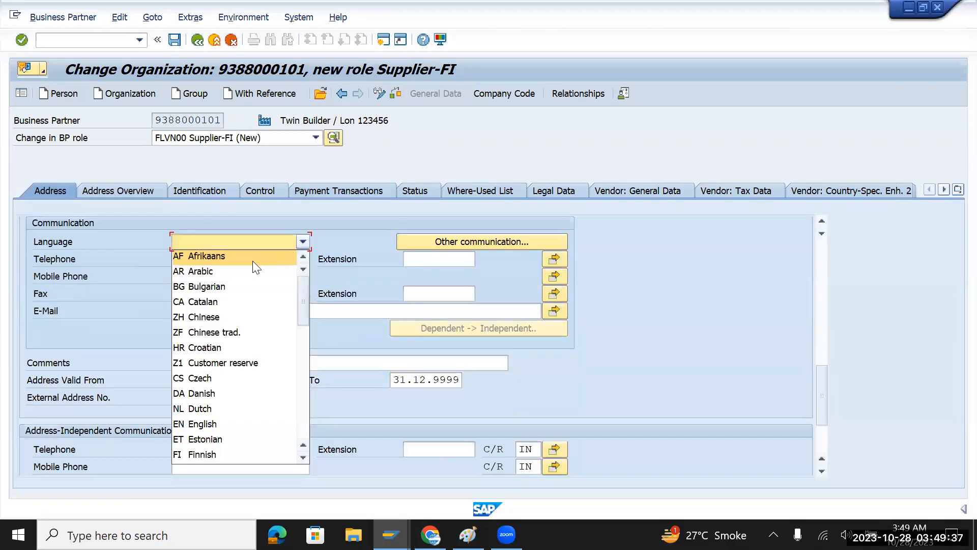
pyautogui.press('e')
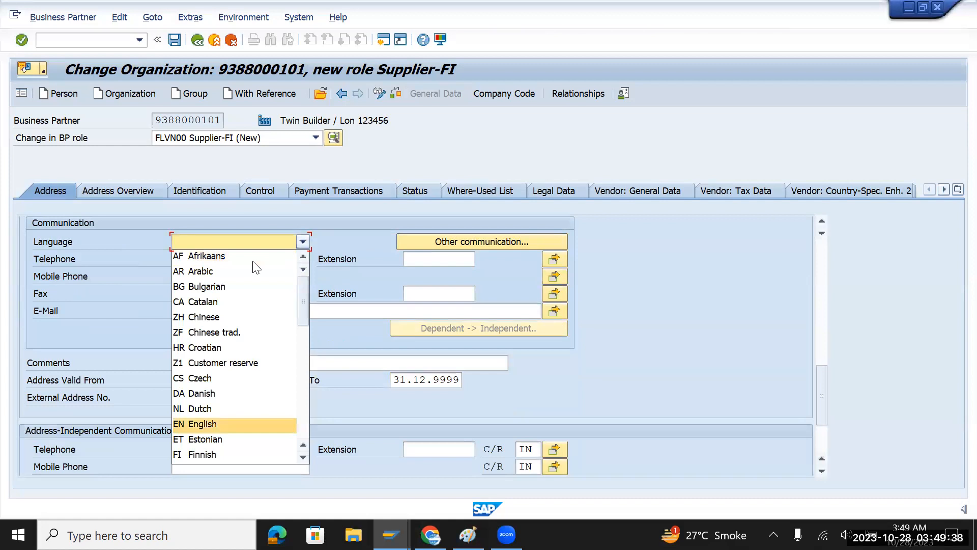
pyautogui.click(202, 424)
pyautogui.scroll(-3, 206, 458)
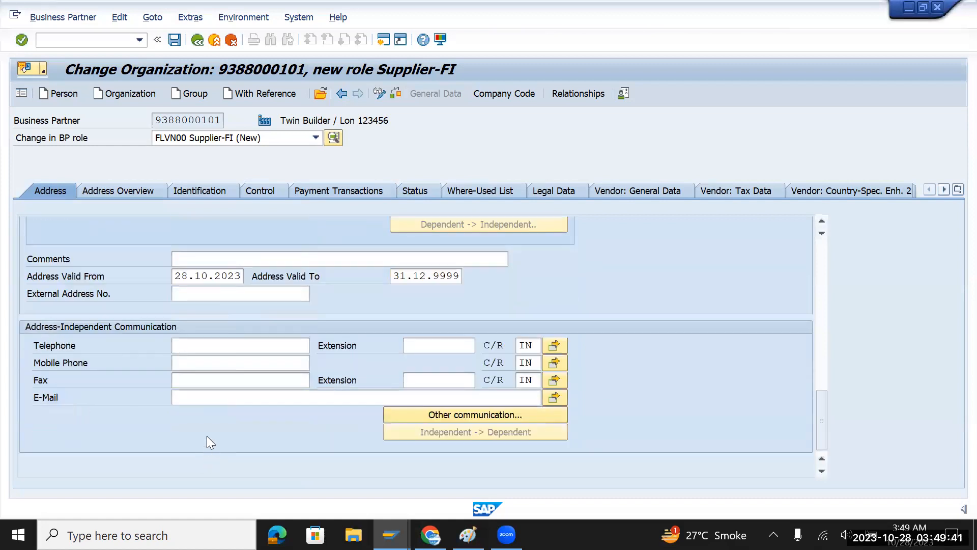
pyautogui.scroll(5, 196, 366)
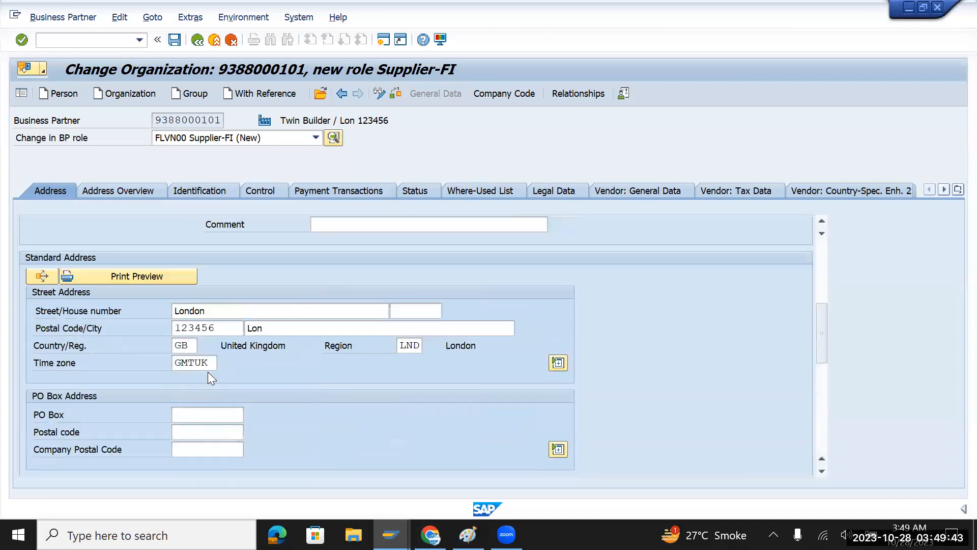
# Step: Return to Twin Builder's company code data for TMGB, save the supplier and exit to the SAP Easy Access screen
pyautogui.click(497, 97)
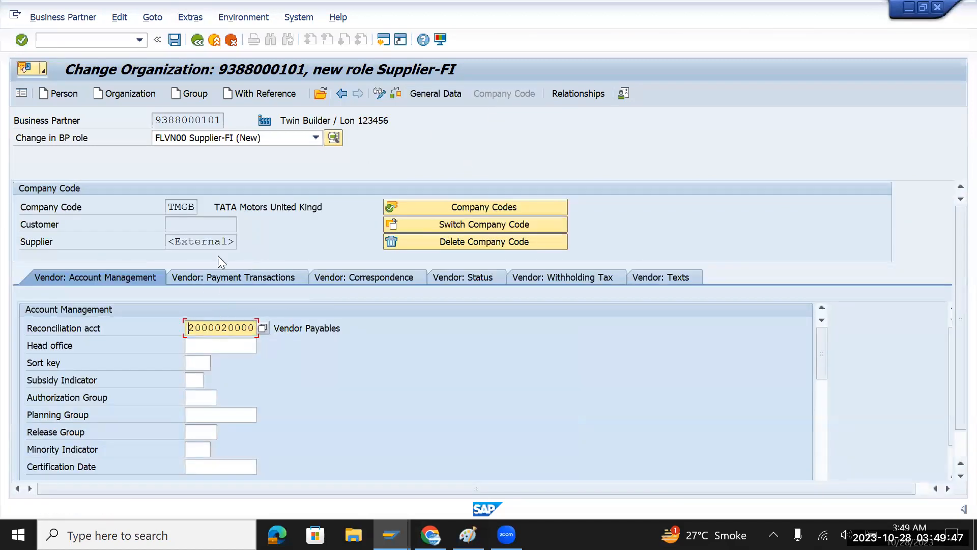
pyautogui.click(174, 40)
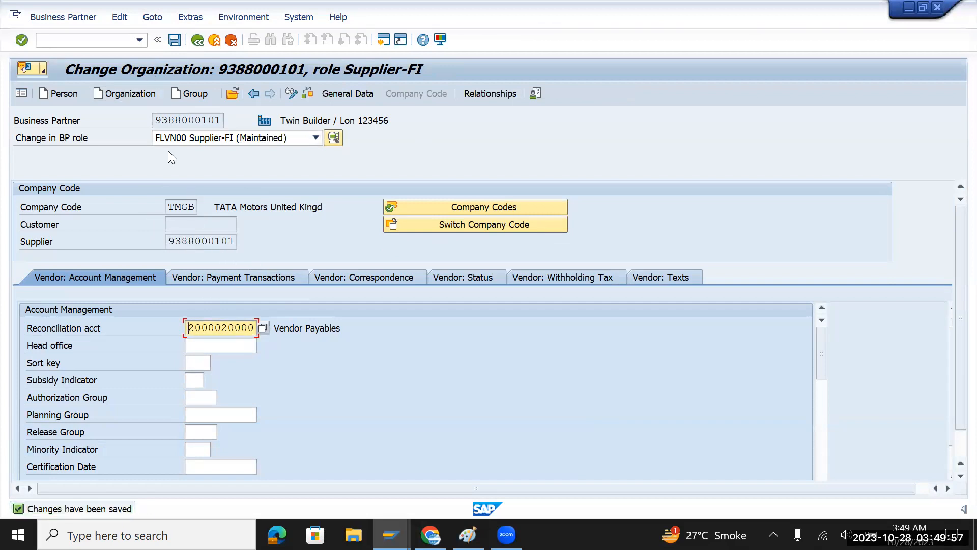
pyautogui.click(97, 47)
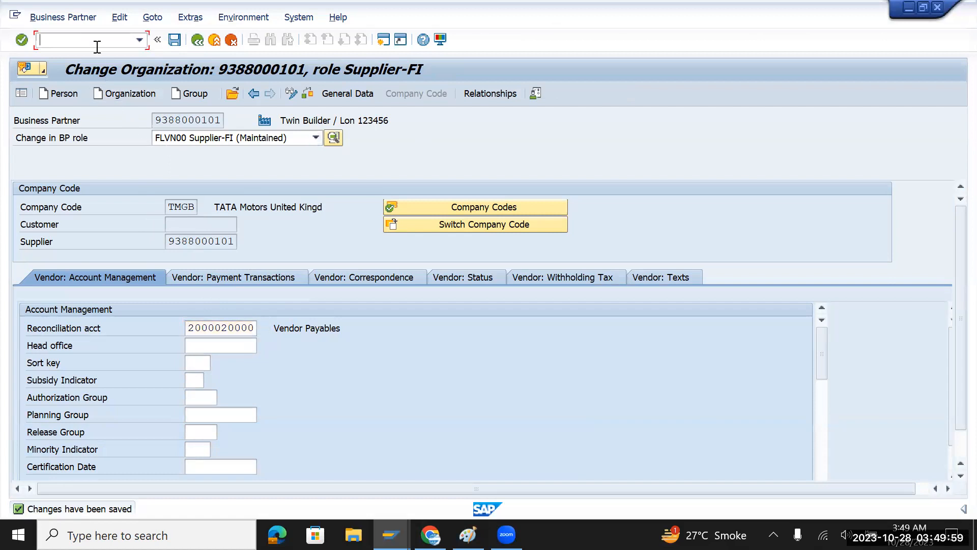
pyautogui.write('/n')
pyautogui.press('Return')
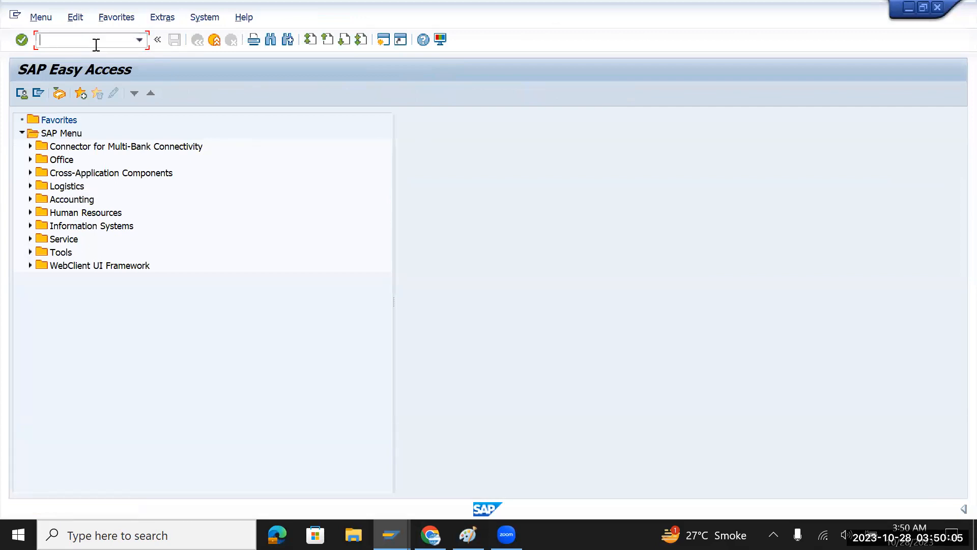
# Step: Switch to the Paint notes and highlight the V3 (0L) entry in the TMUS line to review its fiscal year variant and ledger
pyautogui.hotkey('alt', 'Tab')
pyautogui.hotkey('alt', 'Tab')
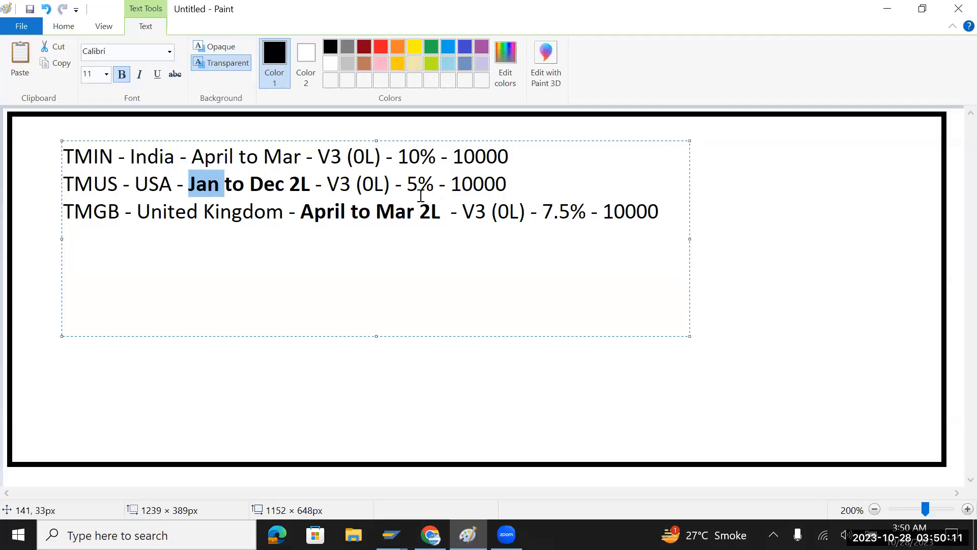
pyautogui.click(327, 185)
pyautogui.moveTo(328, 184); pyautogui.dragTo(385, 183)
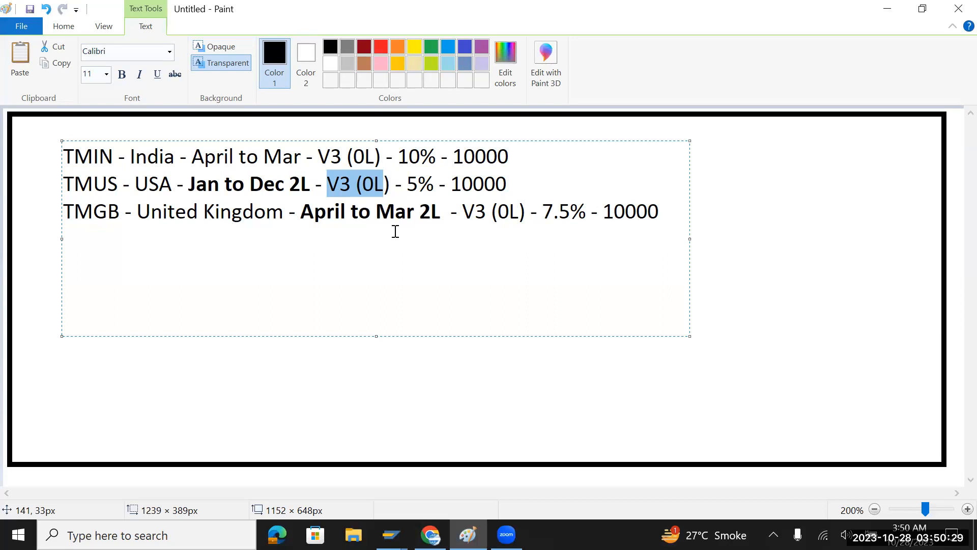
# Step: Switch back to SAP, open the SAP Reference IMG via SPRO and expand Financial Accounting Global Settings down to Ledgers
pyautogui.hotkey('alt', 'Tab')
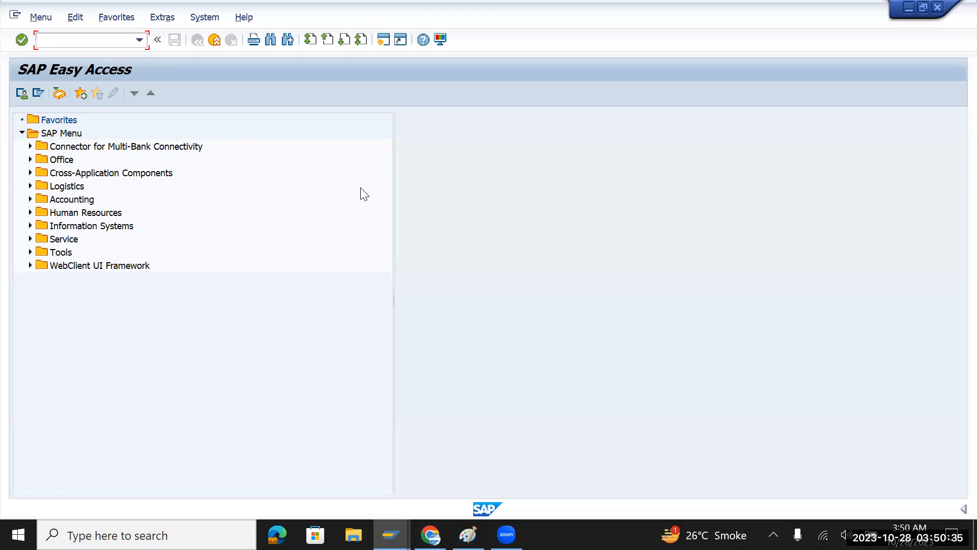
pyautogui.write('spro')
pyautogui.press('Return')
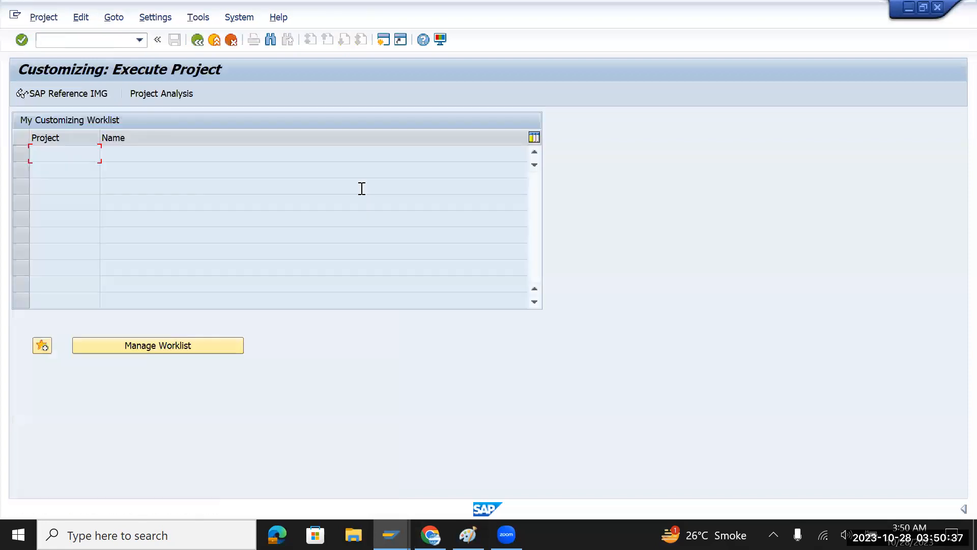
pyautogui.click(69, 93)
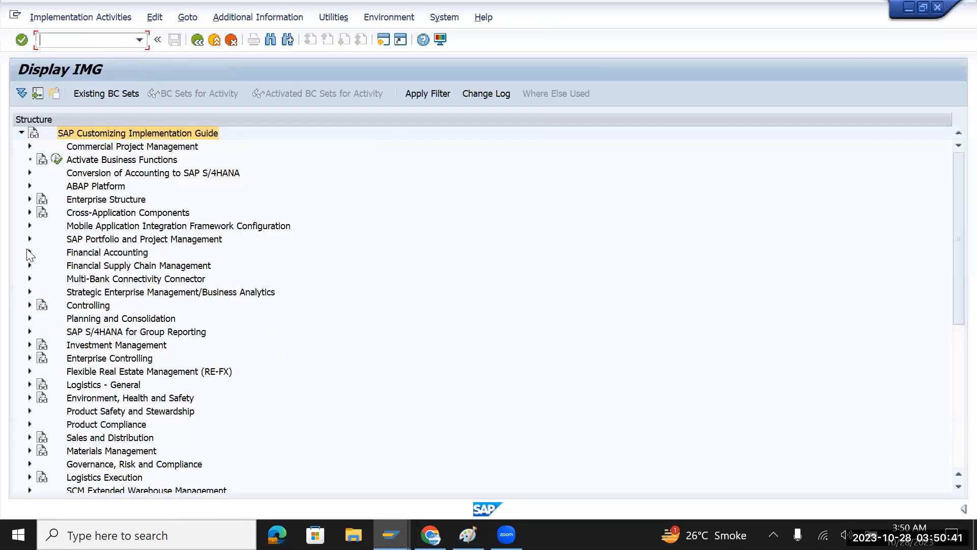
pyautogui.click(30, 252)
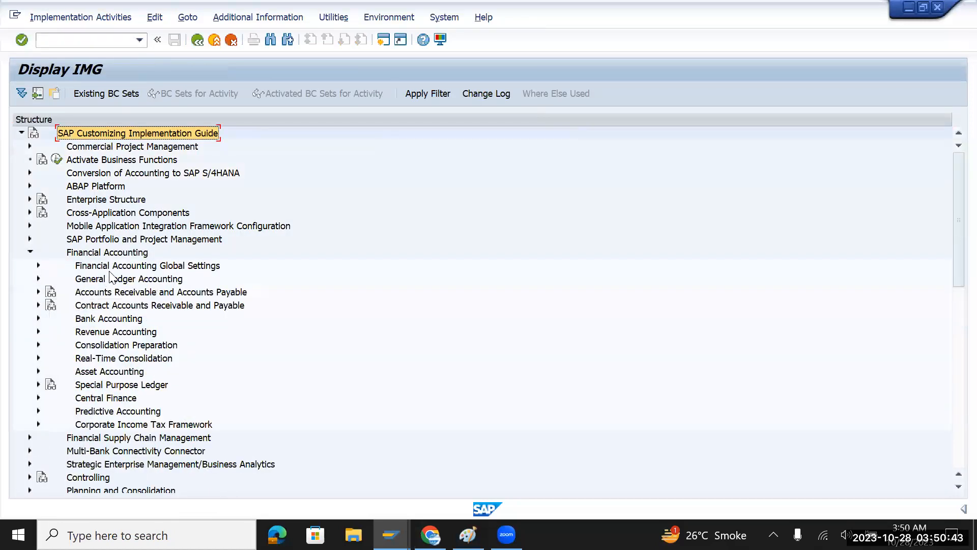
pyautogui.click(118, 268)
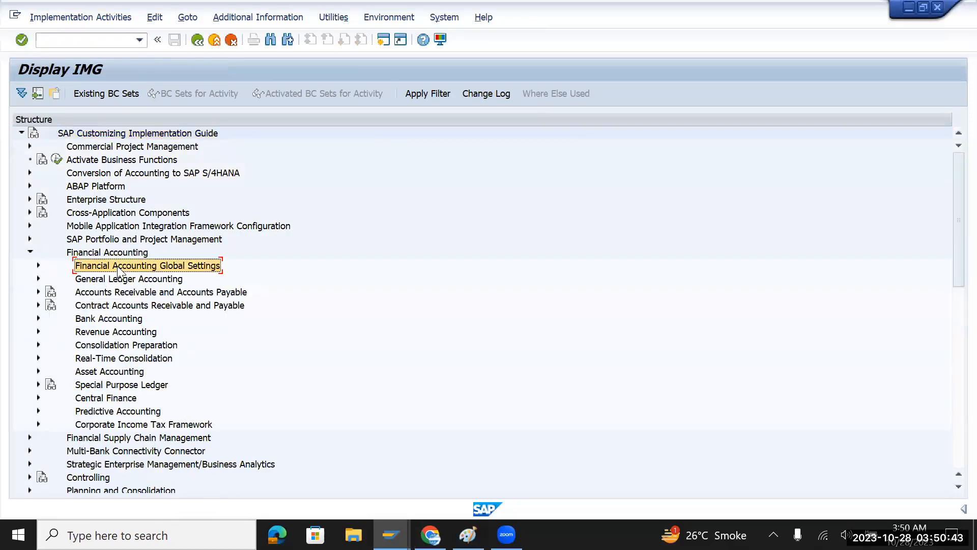
pyautogui.click(38, 265)
pyautogui.click(87, 294)
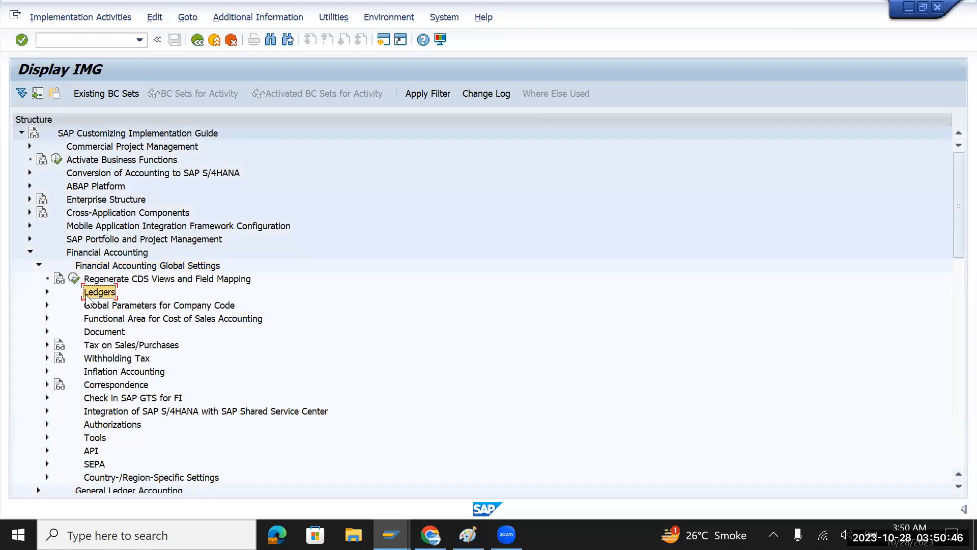
pyautogui.click(47, 291)
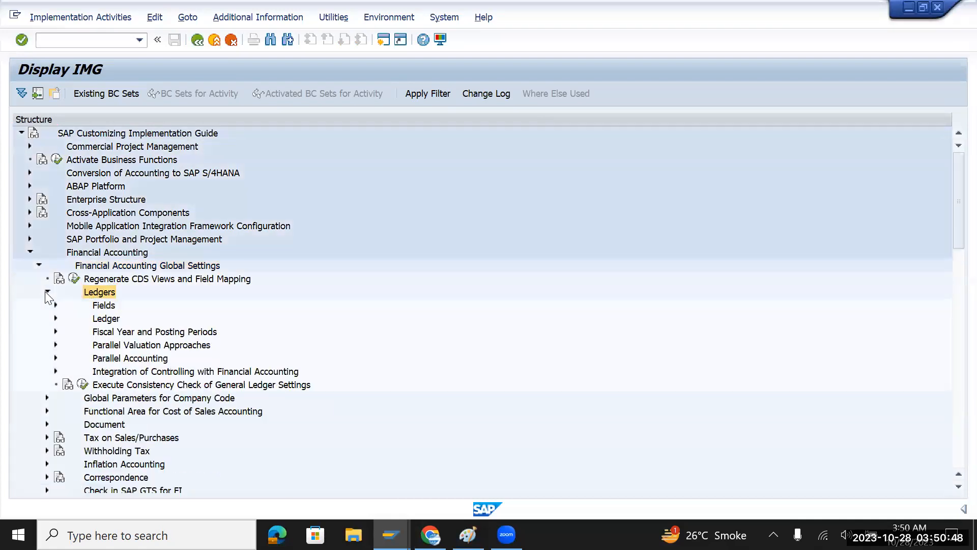
# Step: Open the Define Settings for Ledgers and Currency Types activity under Ledger and dismiss the consistency check messages
pyautogui.click(102, 320)
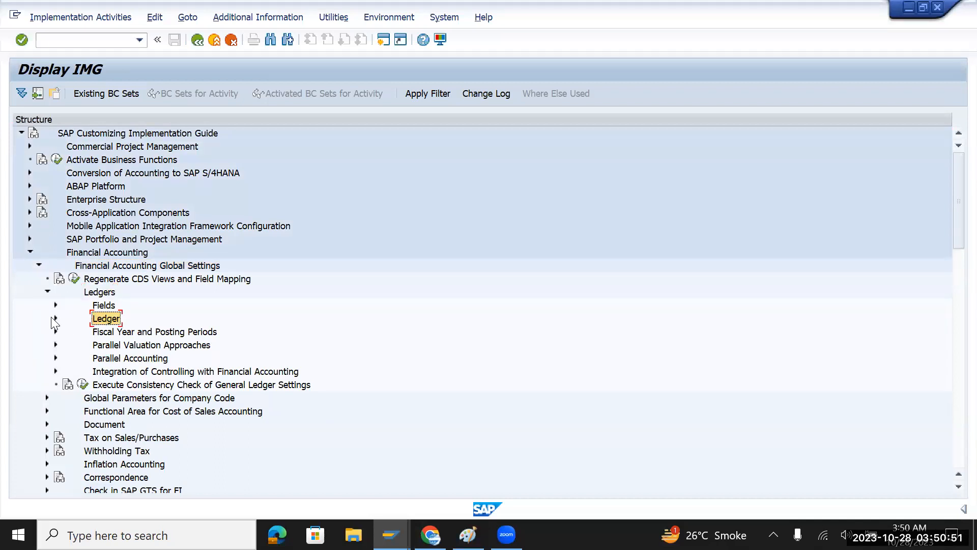
pyautogui.click(55, 318)
pyautogui.click(143, 332)
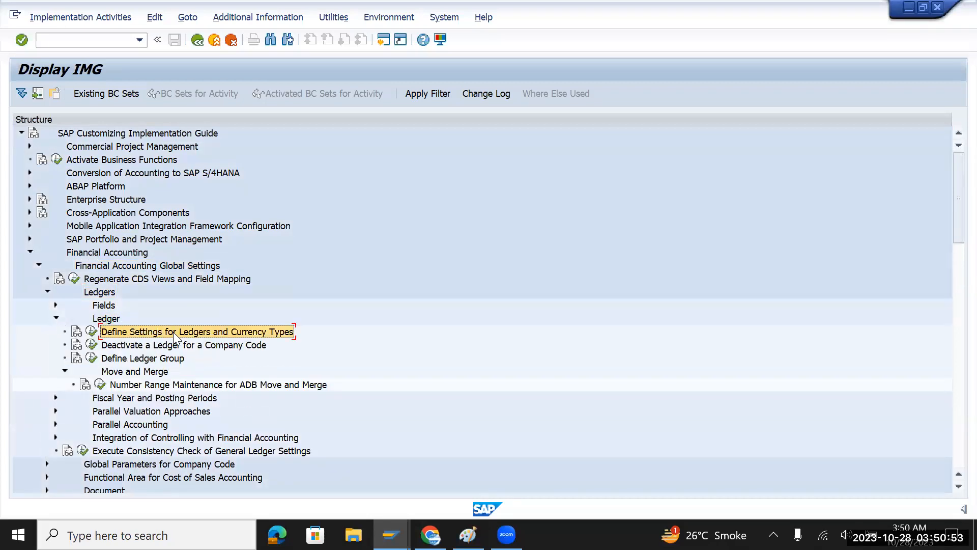
pyautogui.click(92, 331)
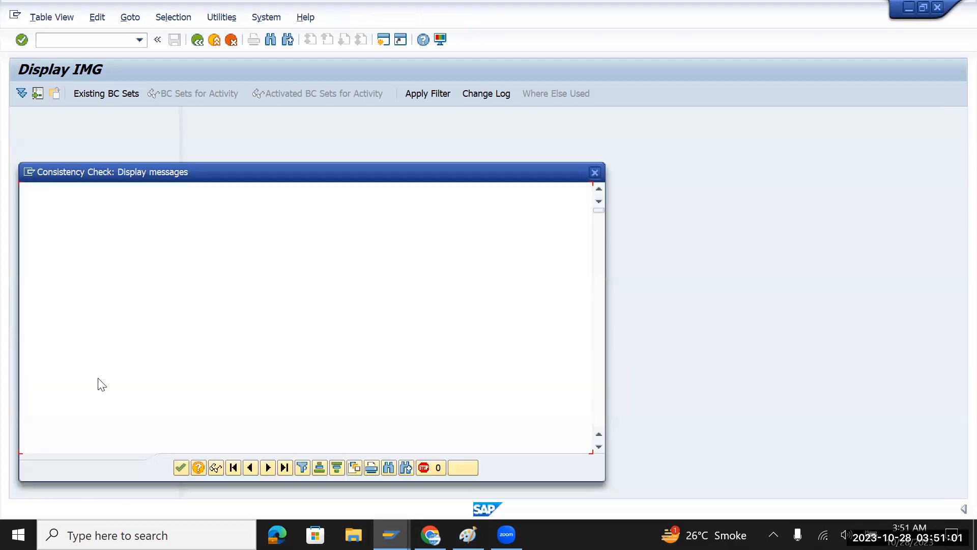
pyautogui.click(181, 467)
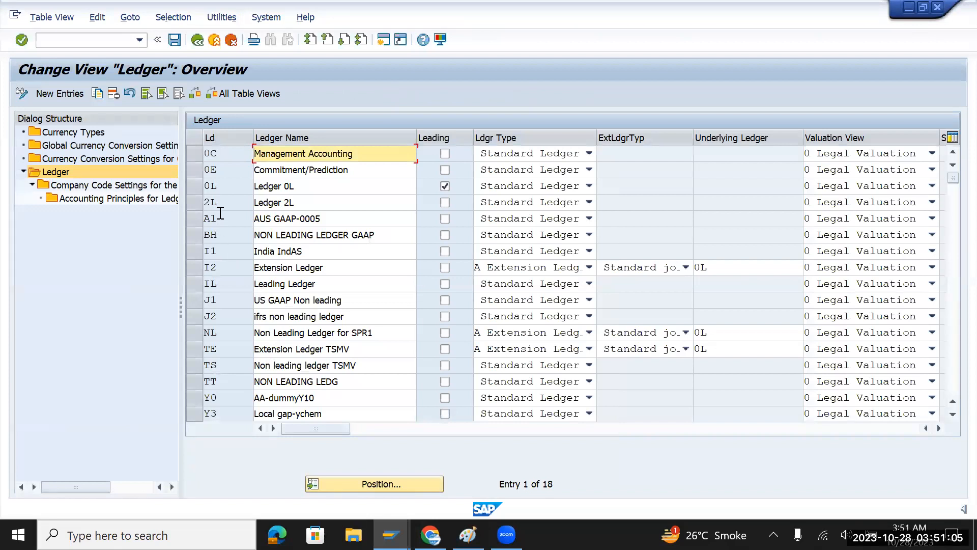
# Step: Open the company code settings for ledger 2L and dismiss the consistency check messages
pyautogui.click(193, 203)
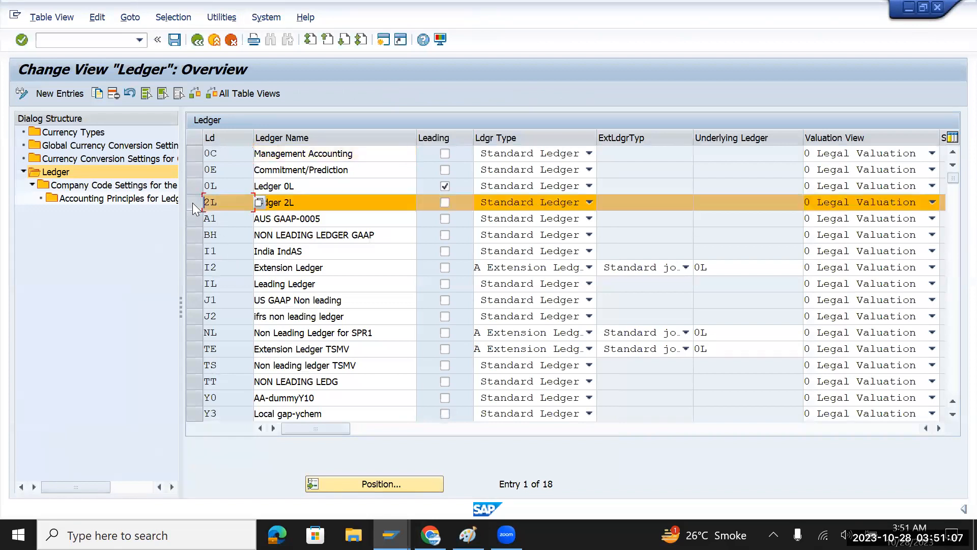
pyautogui.click(104, 185)
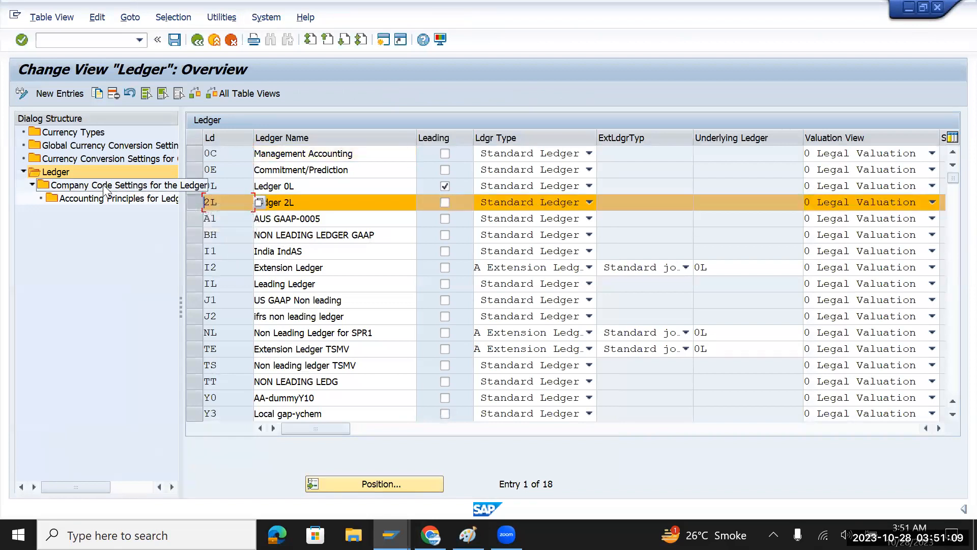
pyautogui.doubleClick(103, 184)
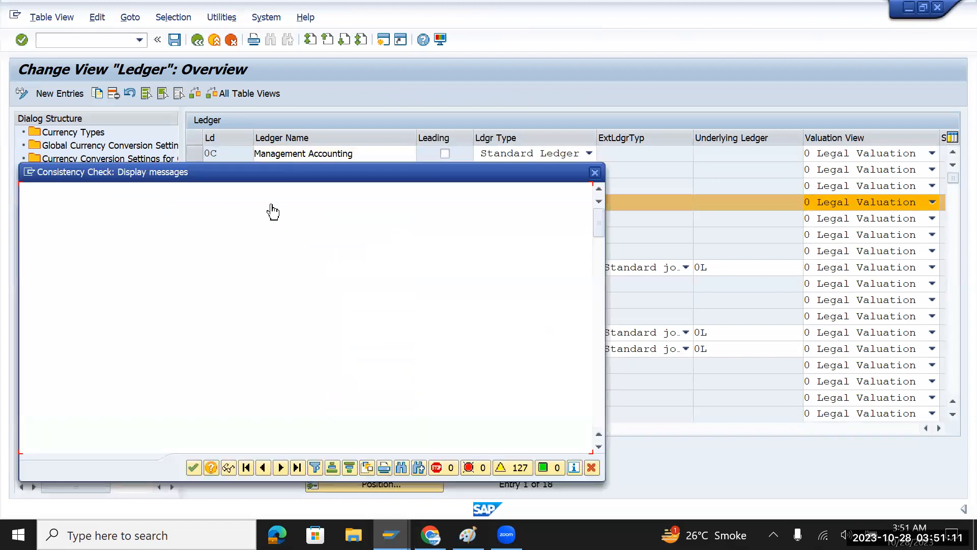
pyautogui.click(194, 467)
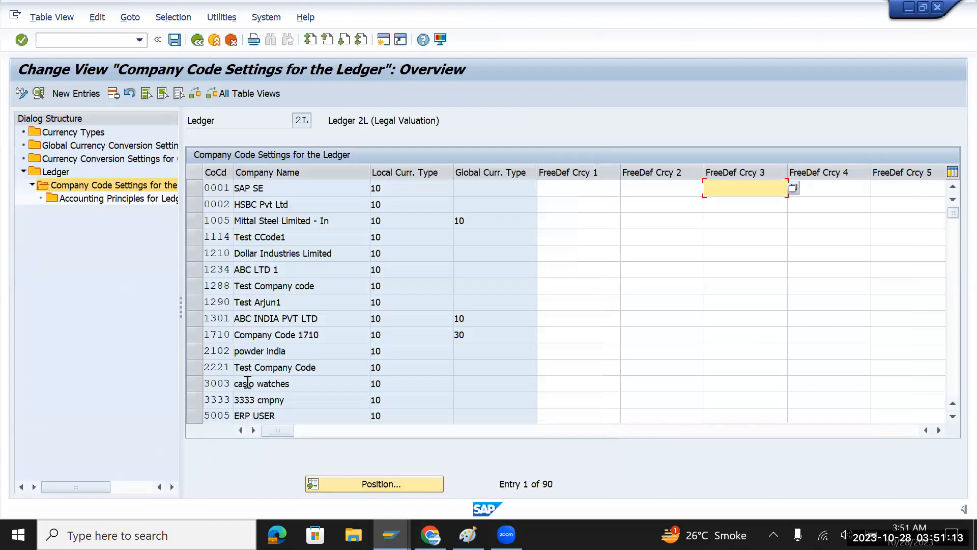
# Step: Look for company code TMIN in ledger 2L's company code settings, then return to the ledger list and highlight 2L
pyautogui.click(362, 484)
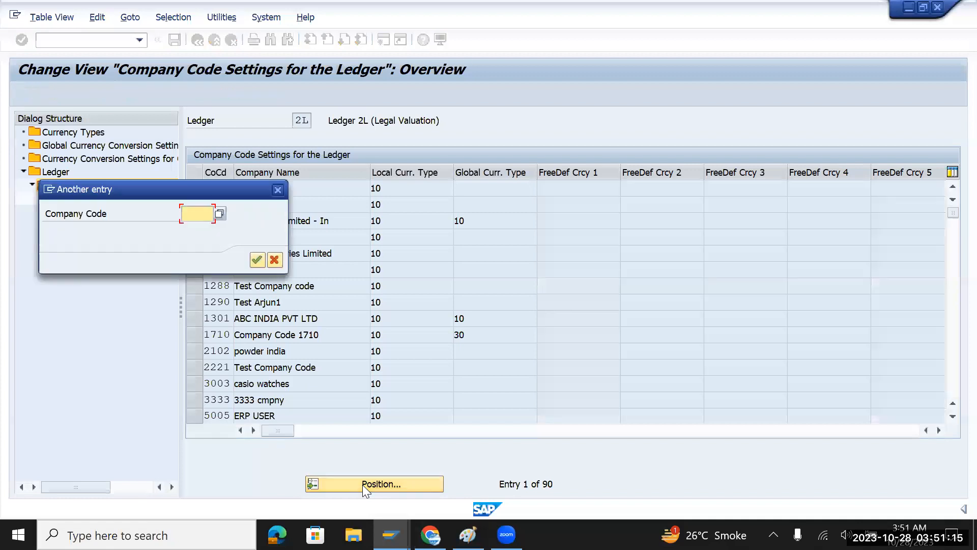
pyautogui.write('0001')
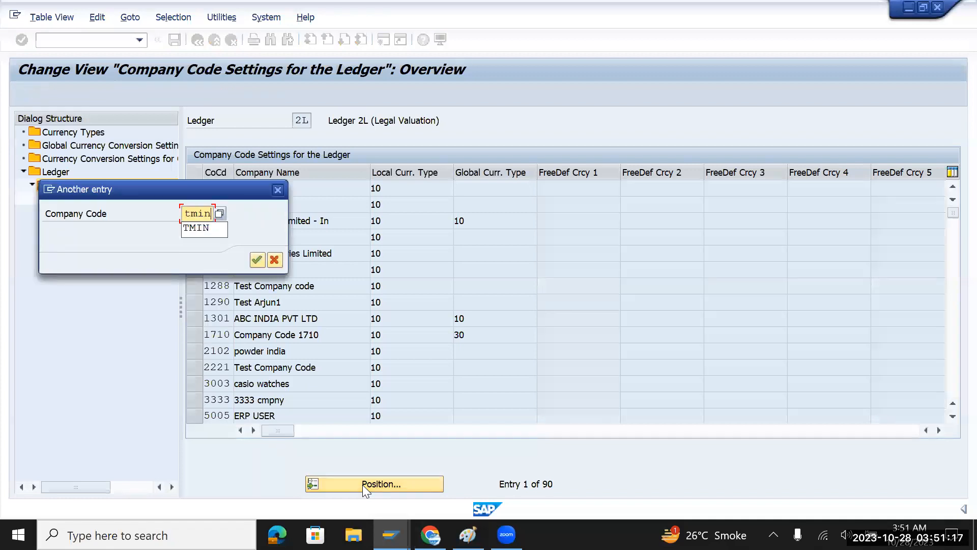
pyautogui.press('Return')
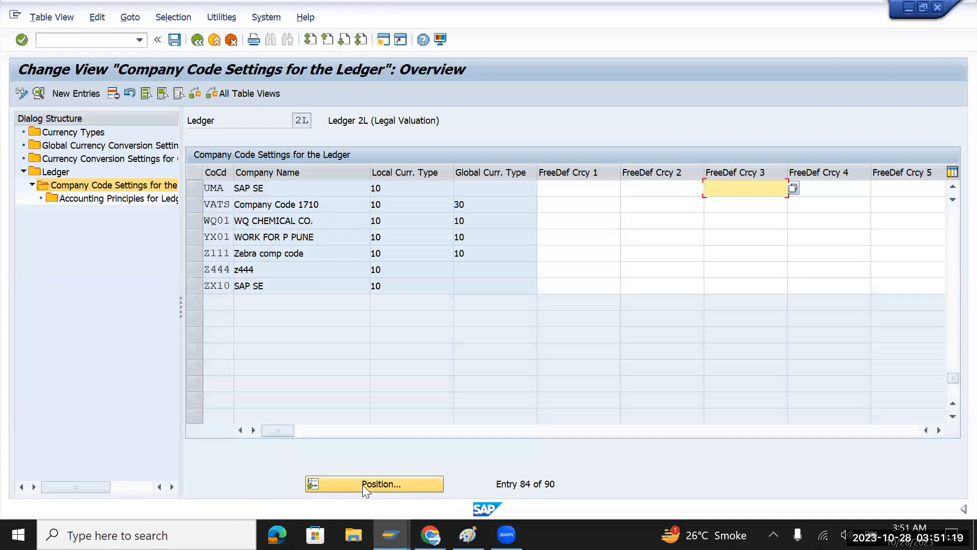
pyautogui.scroll(1, 275, 313)
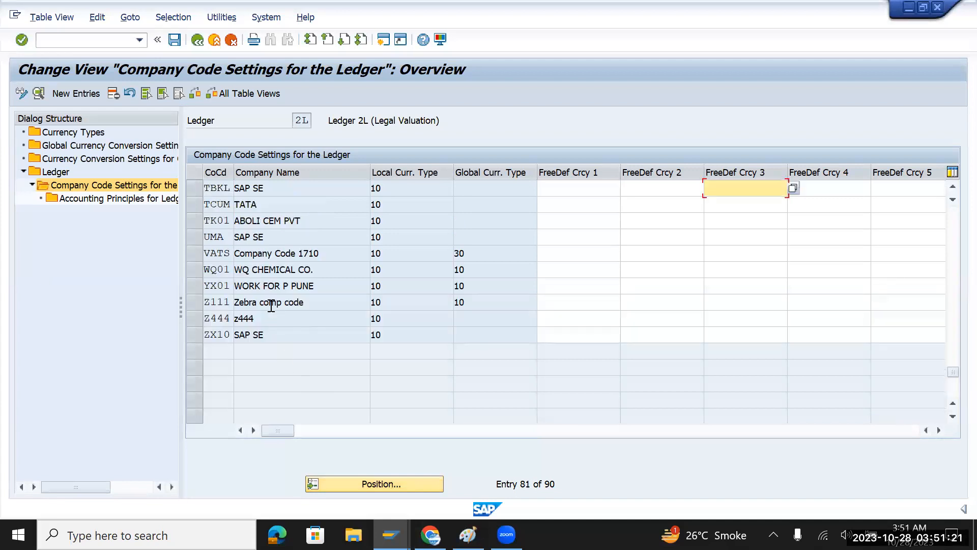
pyautogui.scroll(1, 257, 268)
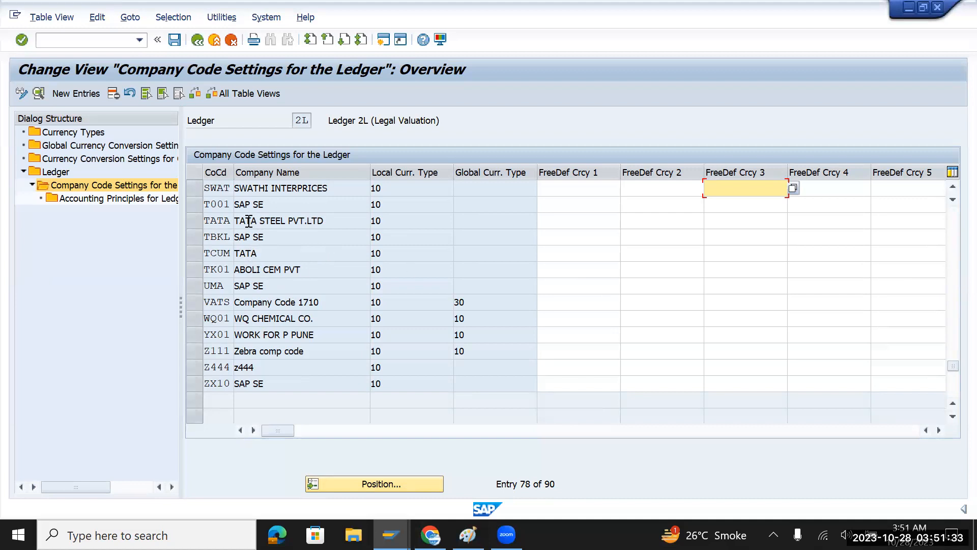
pyautogui.click(195, 44)
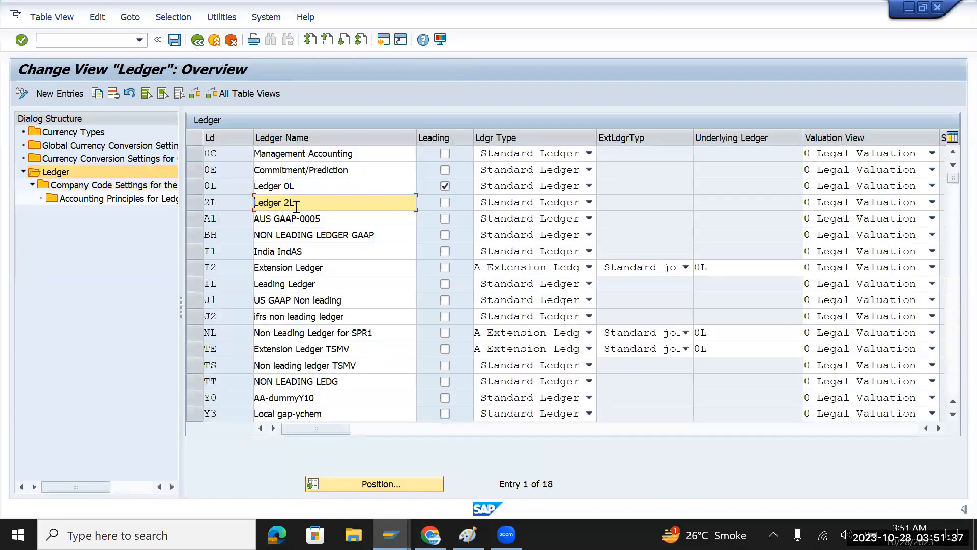
pyautogui.moveTo(225, 206); pyautogui.dragTo(195, 203)
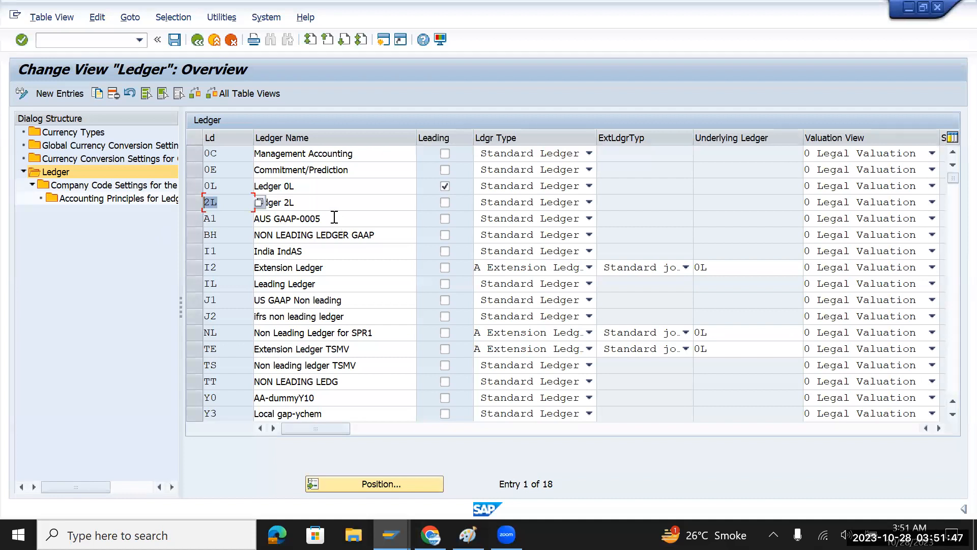
# Step: Switch to Paint and insert the currency USD after "USA -" in the TMUS line
pyautogui.hotkey('alt', 'Tab')
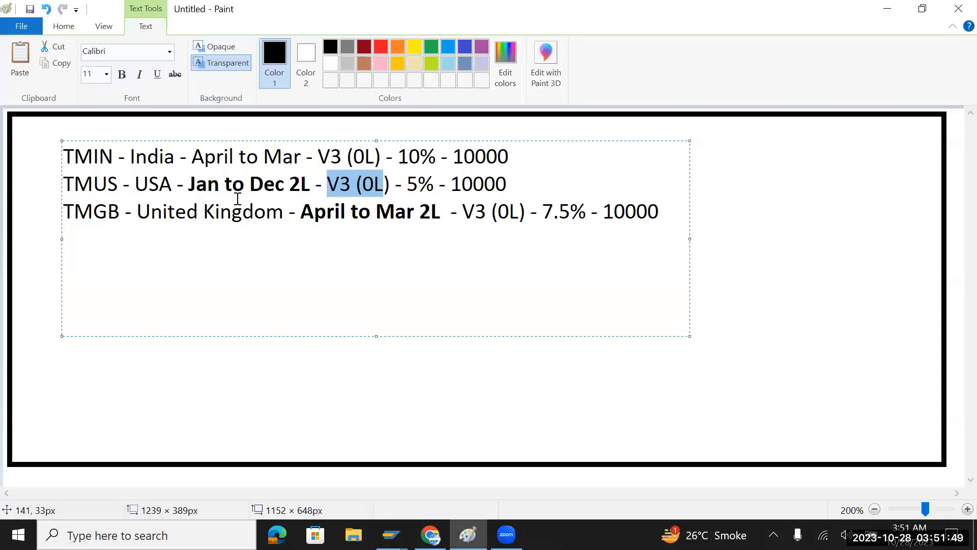
pyautogui.click(174, 184)
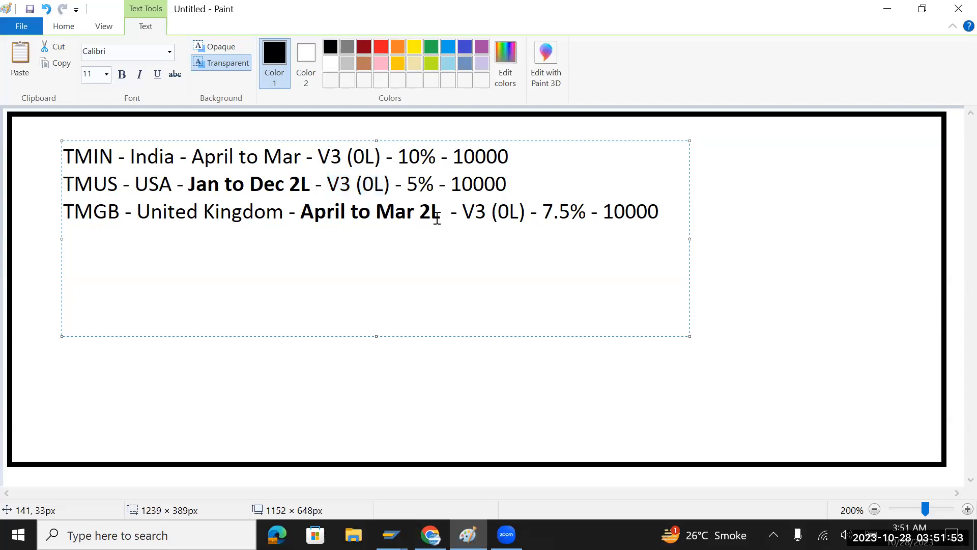
pyautogui.press('Right')
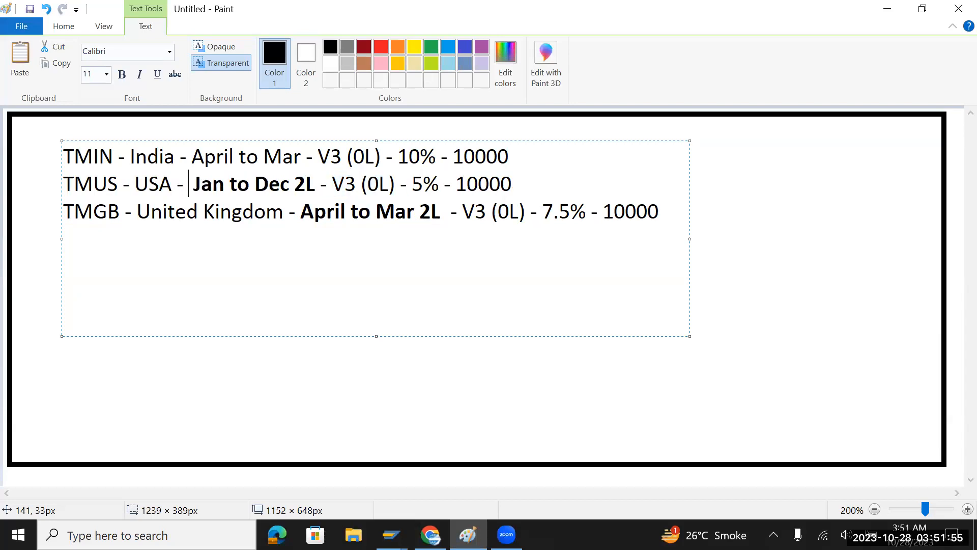
pyautogui.write('UAD')
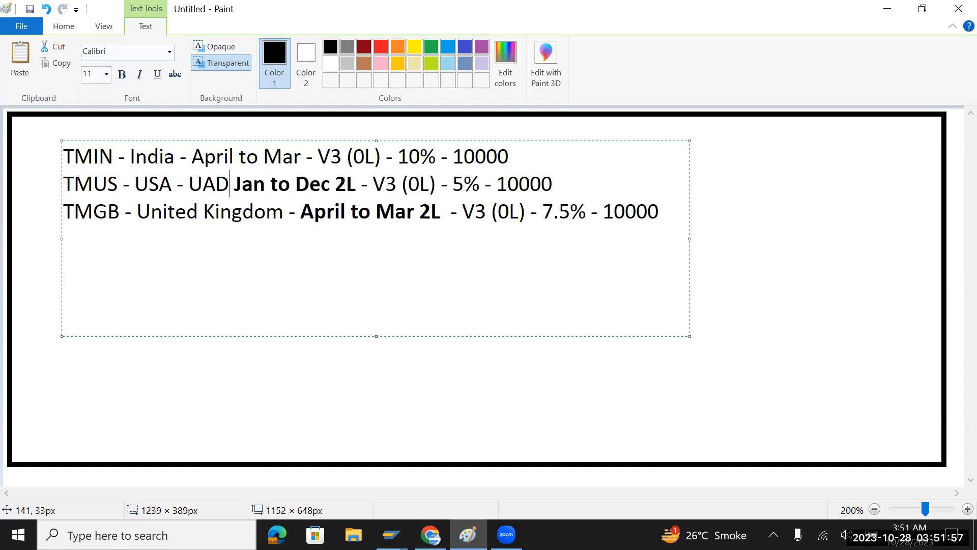
pyautogui.press('BackSpace')
pyautogui.press('BackSpace')
pyautogui.write('SD')
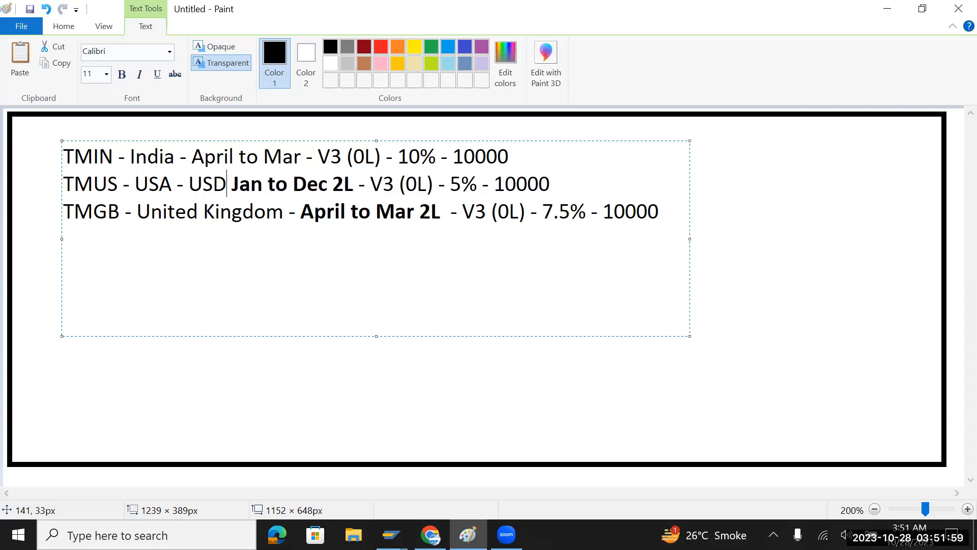
# Step: Insert "GBP -" after "United Kingdom -" in the TMGB line
pyautogui.press('Down')
pyautogui.click(292, 212)
pyautogui.press('Right')
pyautogui.write('USD')
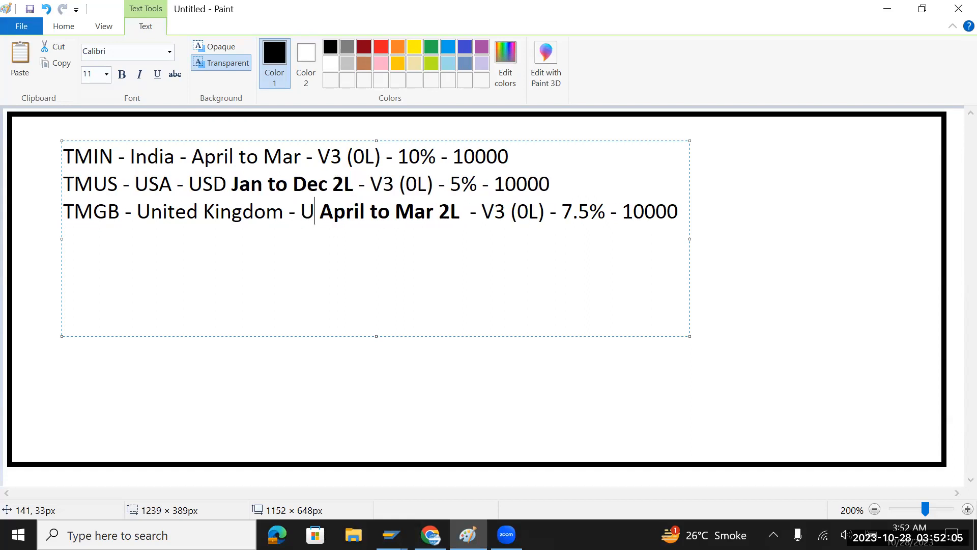
pyautogui.press('BackSpace')
pyautogui.press('BackSpace')
pyautogui.press('BackSpace')
pyautogui.write('GBP')
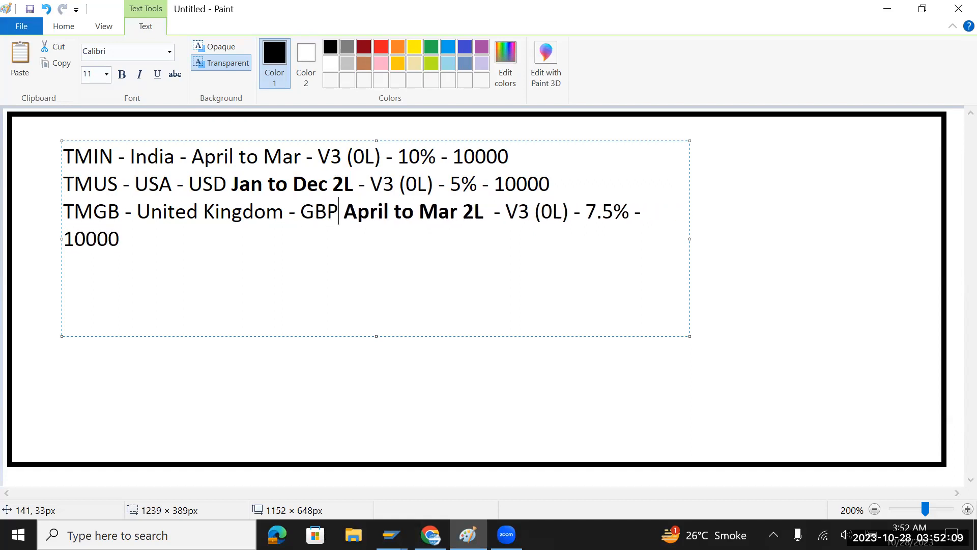
pyautogui.write(' -')
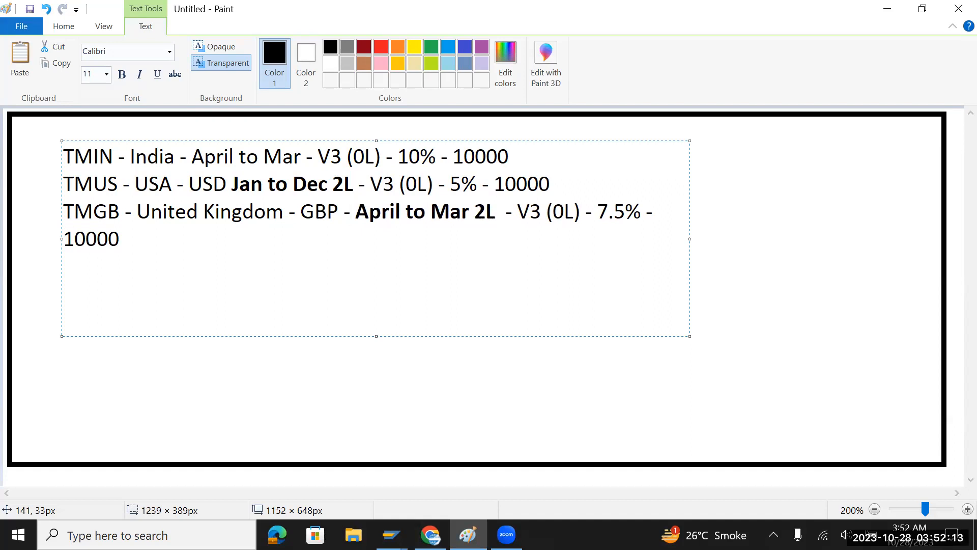
# Step: Insert INR after "India -" in the TMIN line and widen the text box so each entry fits on one line
pyautogui.click(189, 155)
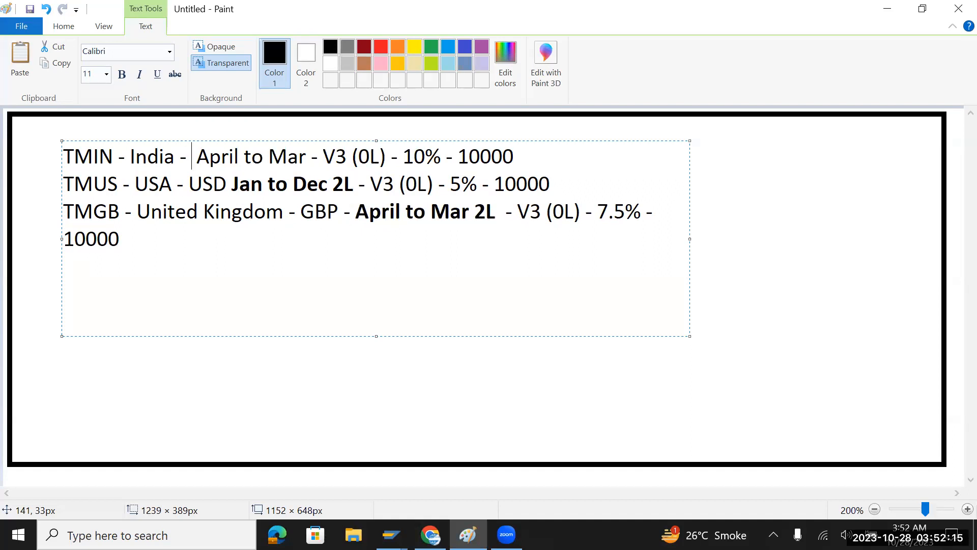
pyautogui.write('INR')
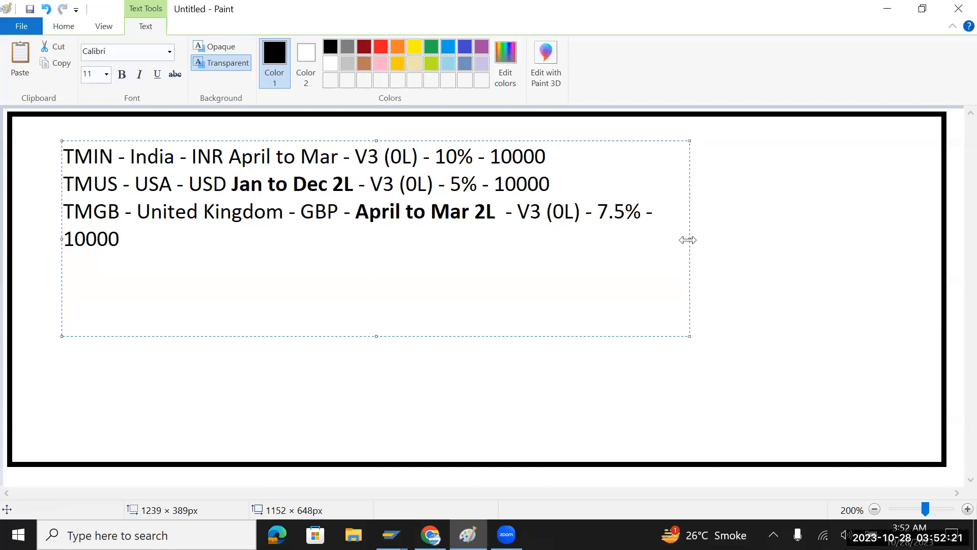
pyautogui.moveTo(687, 236); pyautogui.dragTo(819, 236)
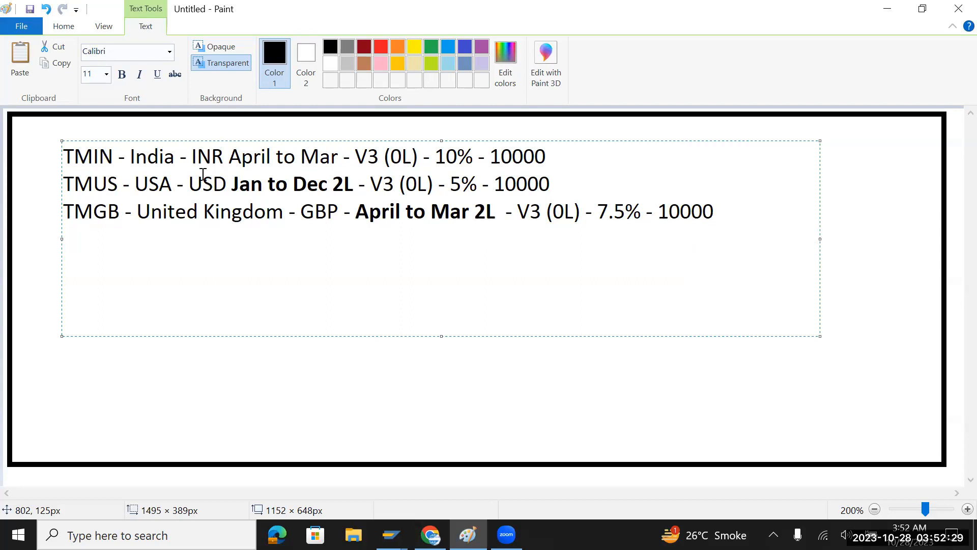
# Step: Highlight the INR and GBP currencies, then add the note "Global level - reports in INR" after a blank line below the TMGB entry
pyautogui.moveTo(196, 183); pyautogui.dragTo(193, 154)
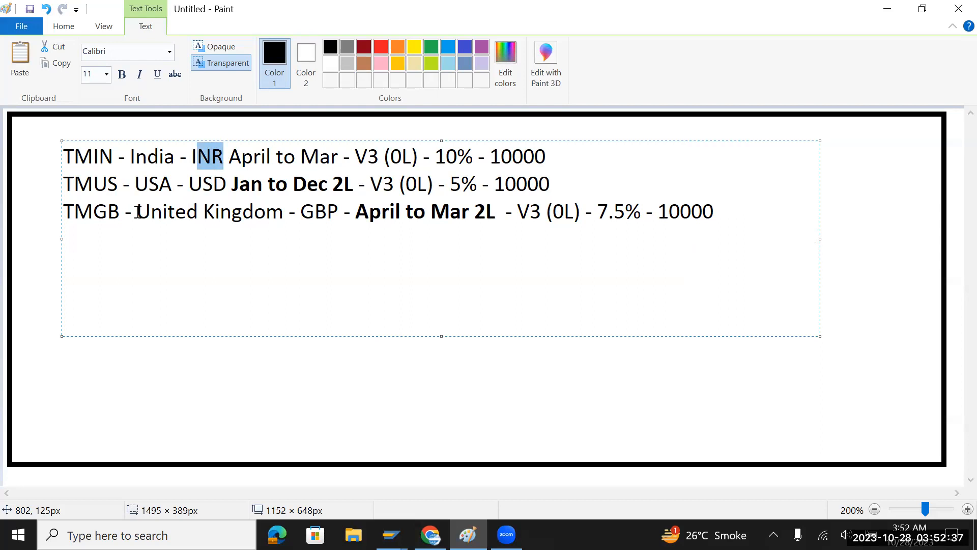
pyautogui.moveTo(300, 211); pyautogui.dragTo(336, 214)
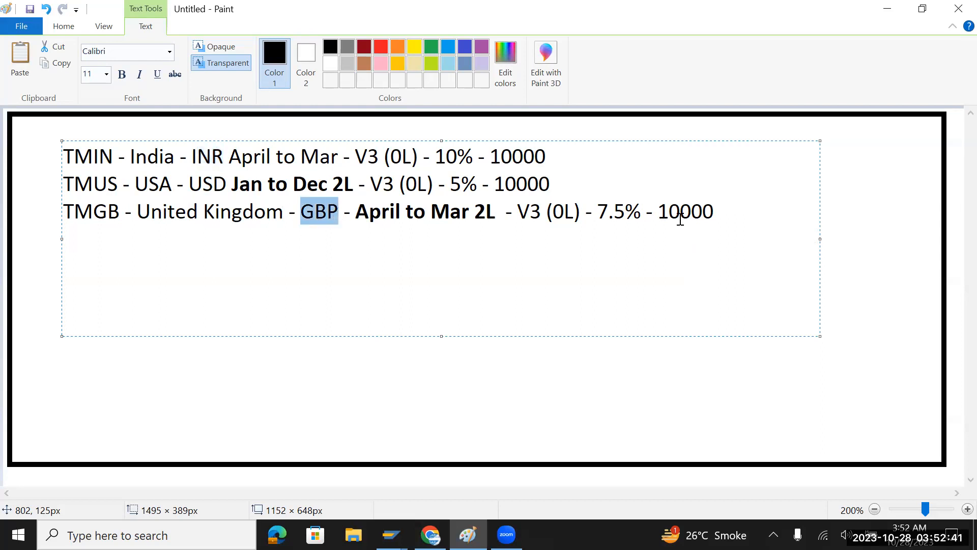
pyautogui.click(718, 209)
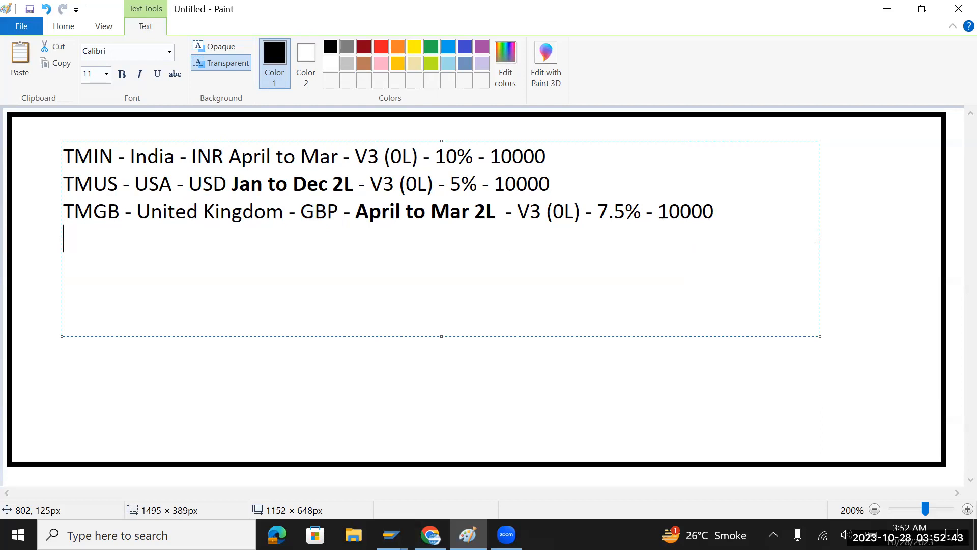
pyautogui.write('Global lev')
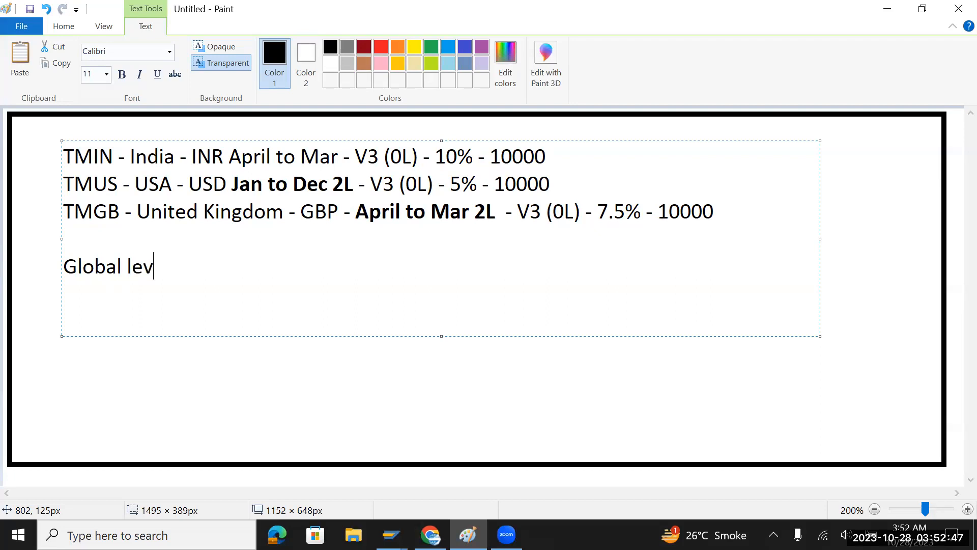
pyautogui.write('el - repo')
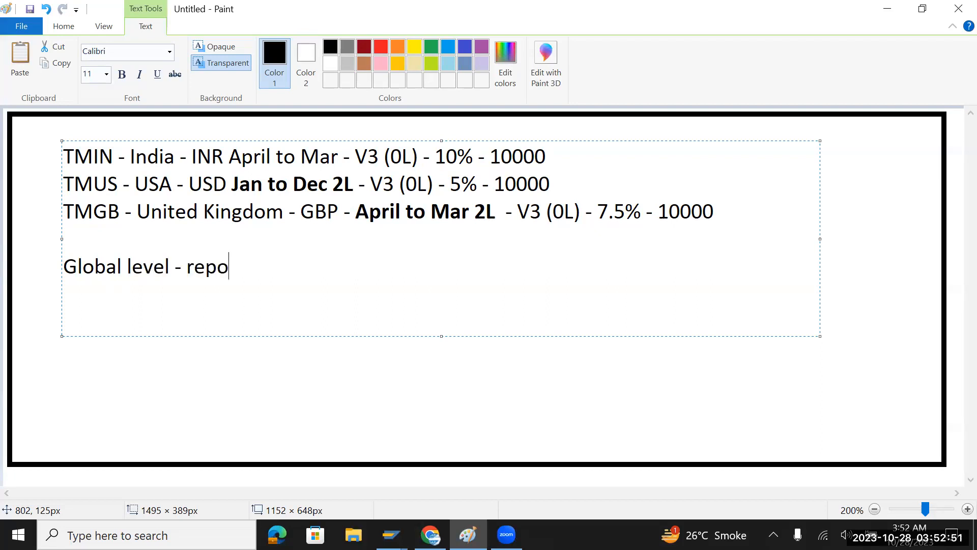
pyautogui.write('rts in INR')
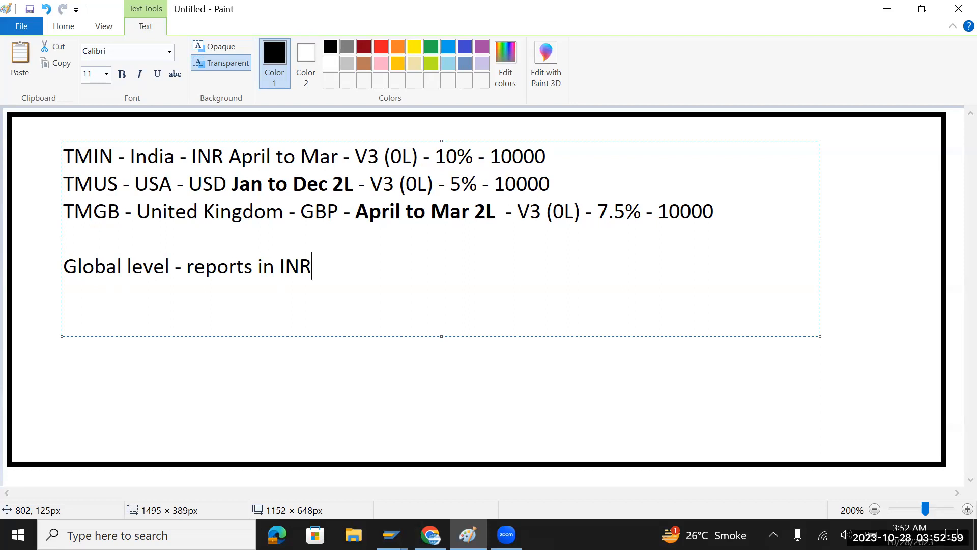
# Step: Switch back to SAP and open Currency Conversion Settings for Company Codes, dismissing the consistency check messages
pyautogui.hotkey('alt', 'Tab')
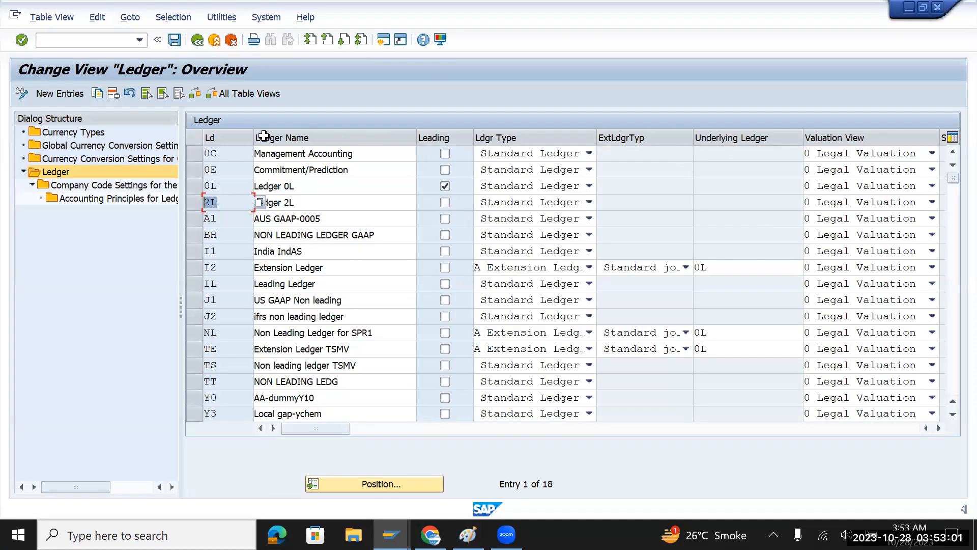
pyautogui.click(89, 162)
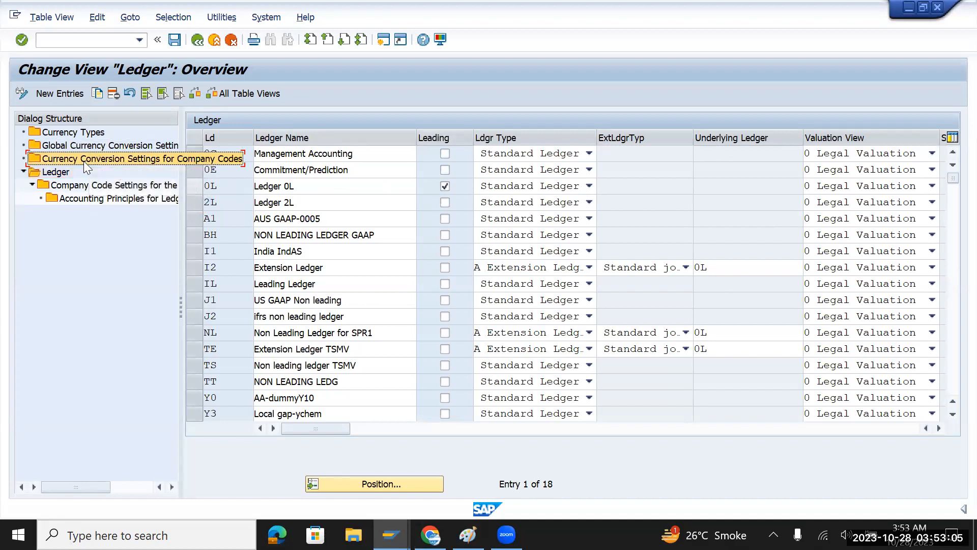
pyautogui.doubleClick(84, 161)
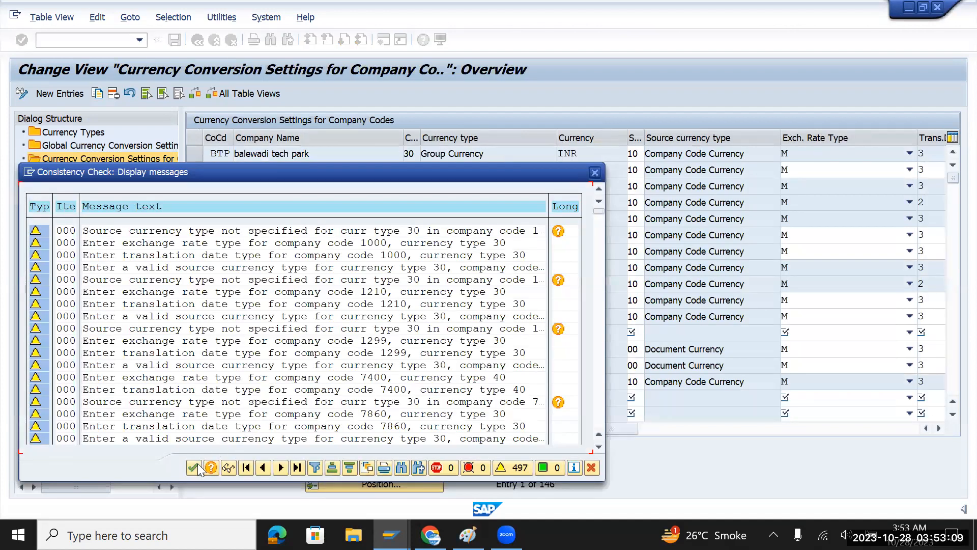
pyautogui.click(193, 467)
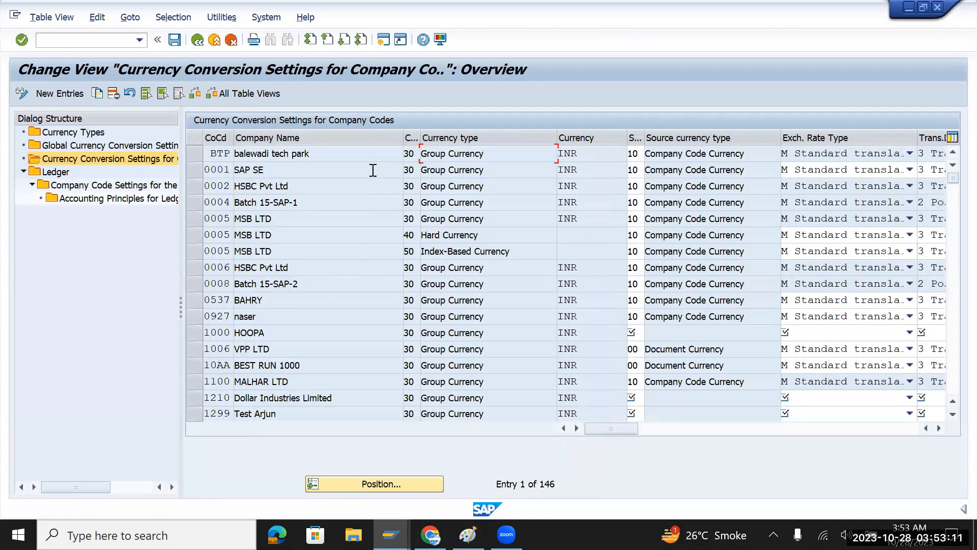
# Step: Position the currency conversion settings list at company code TMIN
pyautogui.click(376, 484)
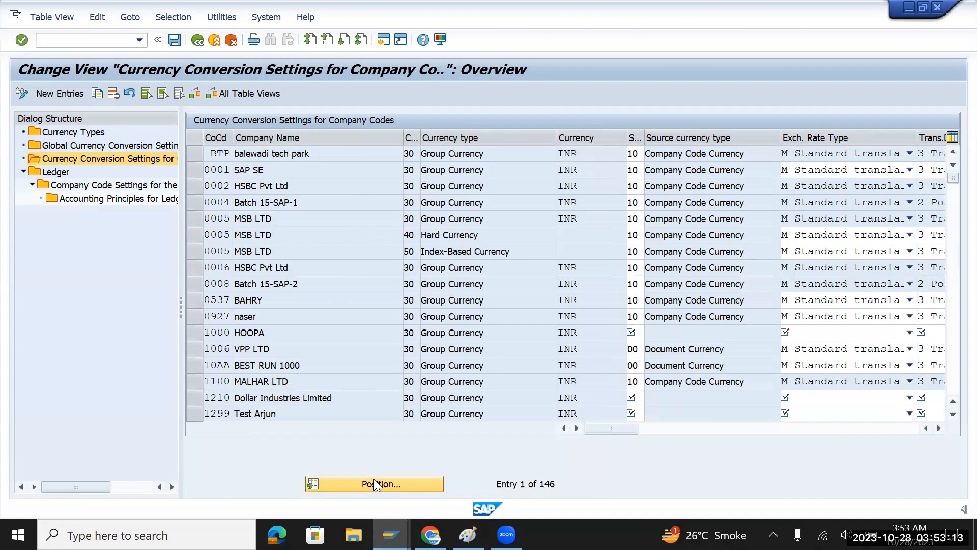
pyautogui.write('TMIN')
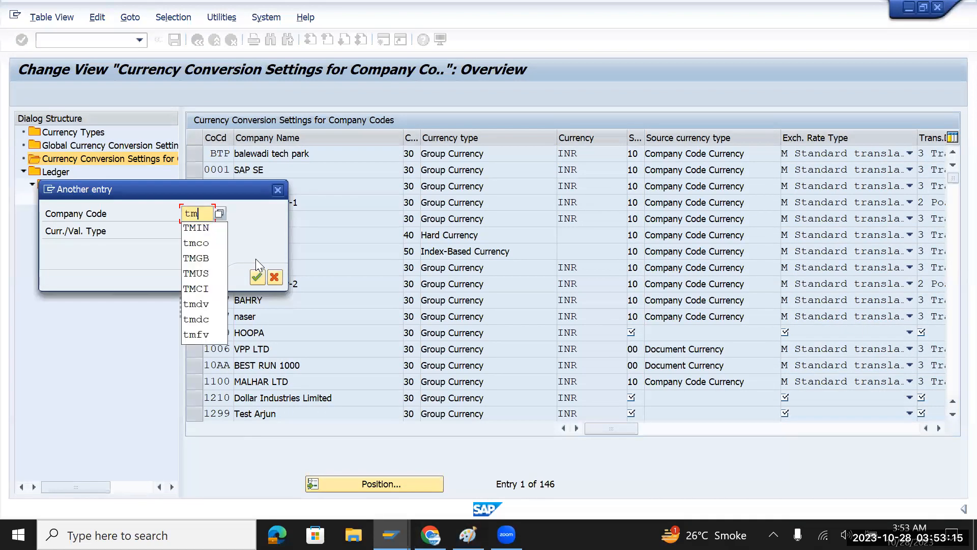
pyautogui.press('Return')
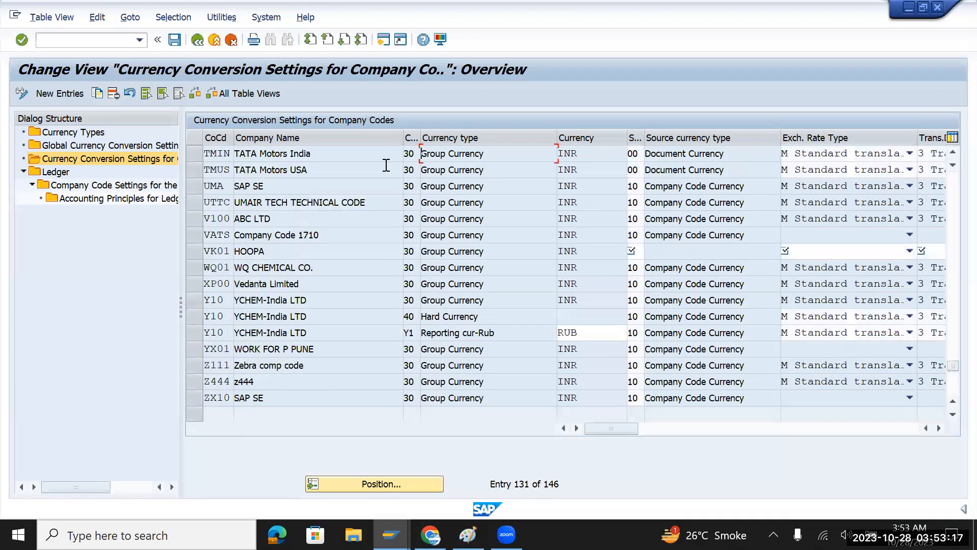
# Step: Examine the currency type and currency assigned to company codes TMIN, TMUS and TMGB in the conversion settings
pyautogui.click(410, 154)
pyautogui.moveTo(406, 154); pyautogui.dragTo(415, 154)
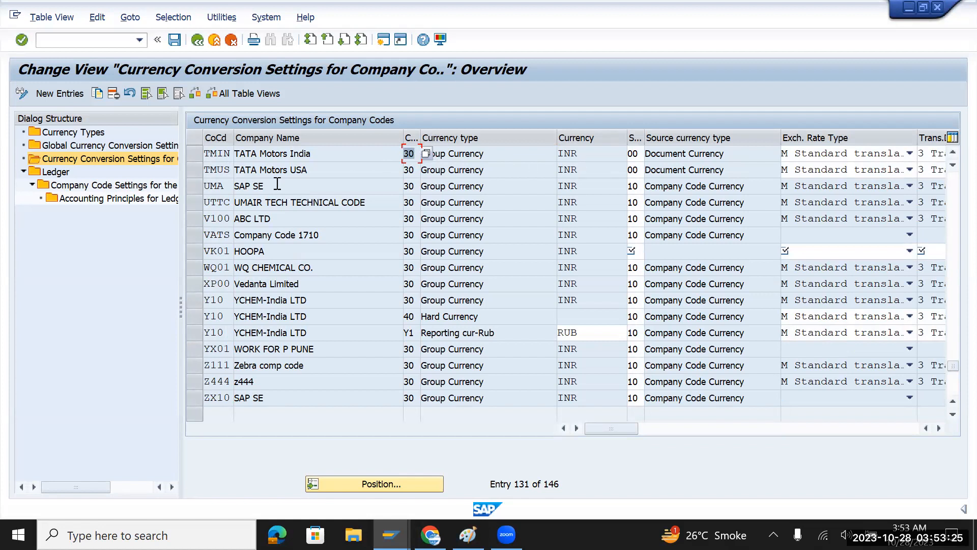
pyautogui.moveTo(233, 171); pyautogui.dragTo(205, 172)
pyautogui.moveTo(589, 169); pyautogui.dragTo(542, 168)
pyautogui.scroll(2, 438, 188)
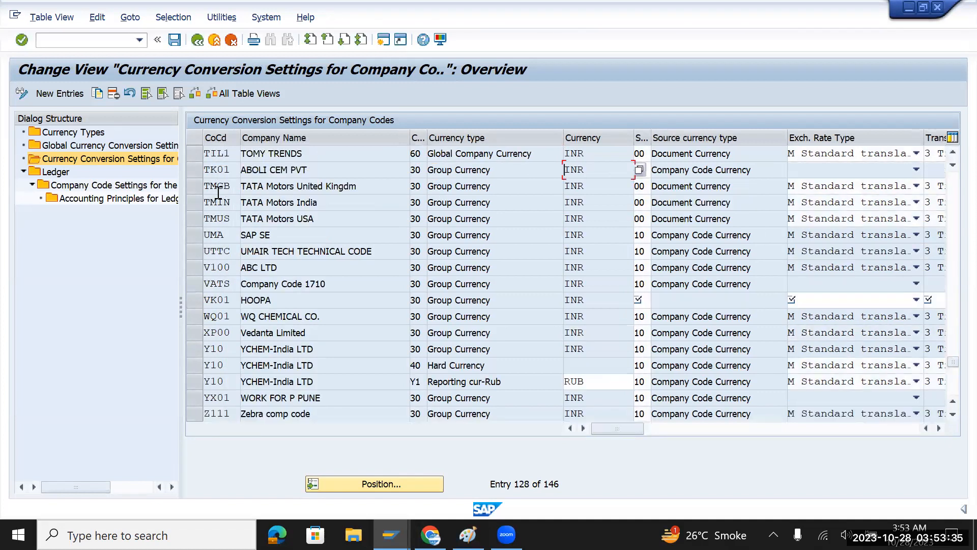
pyautogui.moveTo(232, 188); pyautogui.dragTo(206, 187)
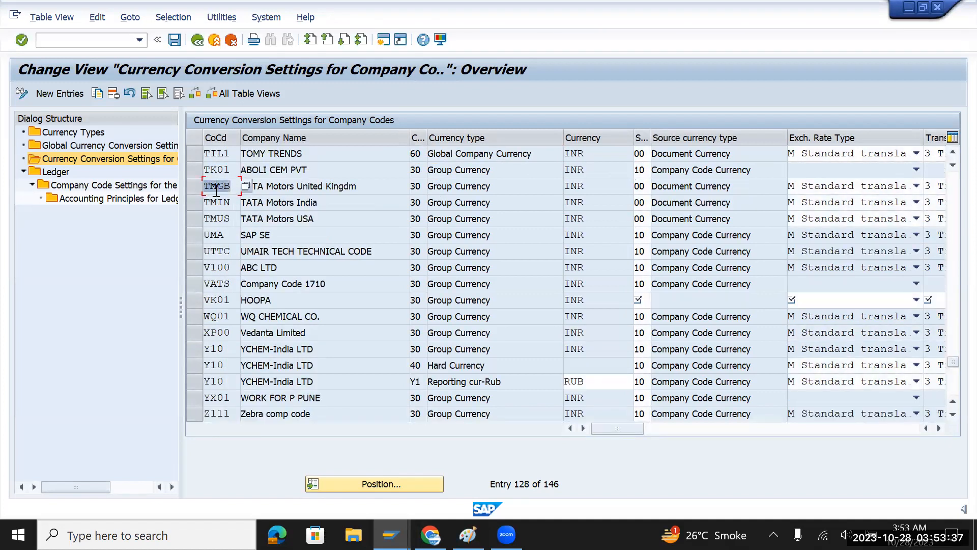
pyautogui.moveTo(590, 186); pyautogui.dragTo(560, 191)
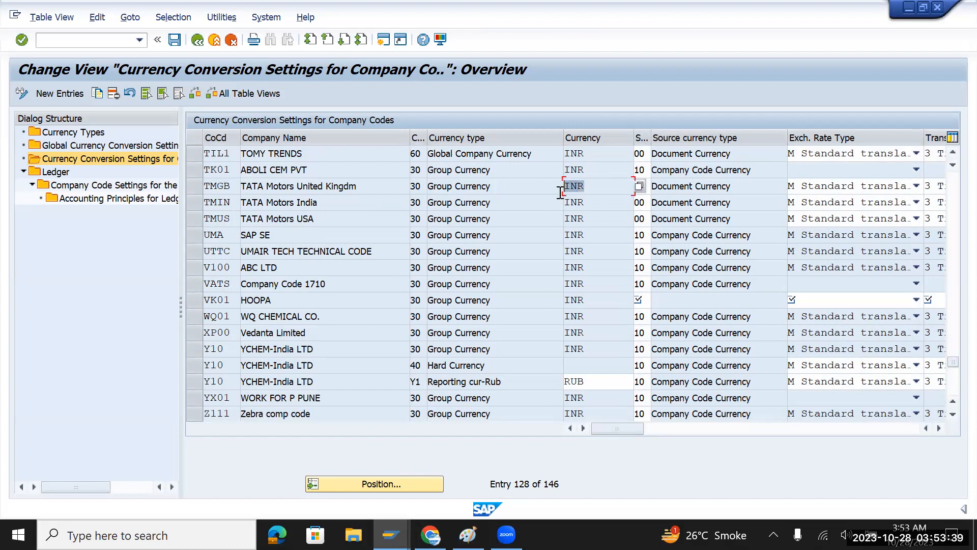
# Step: Select the TMGB, TMIN and TMUS rows together and highlight their group currency entries
pyautogui.click(197, 187)
pyautogui.moveTo(199, 198); pyautogui.dragTo(200, 213)
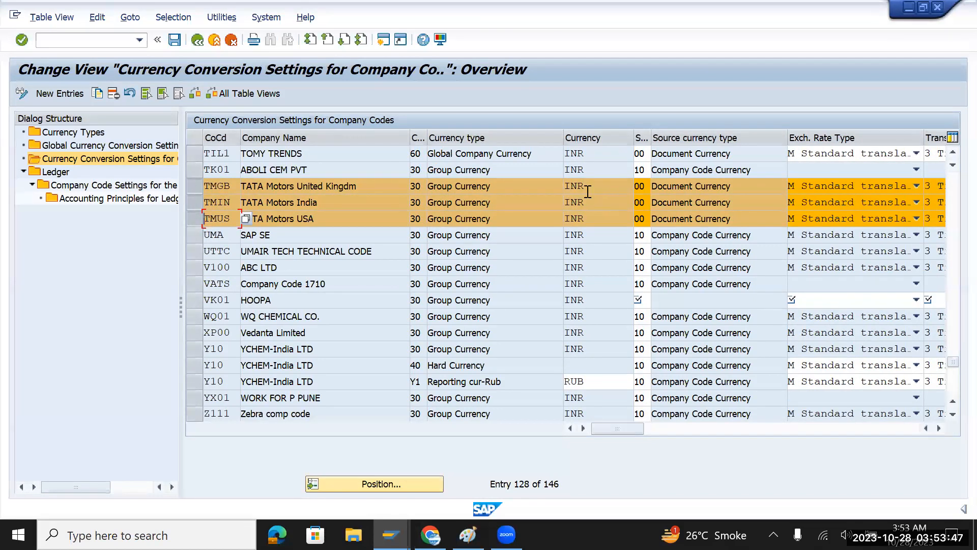
pyautogui.moveTo(589, 188); pyautogui.dragTo(570, 219)
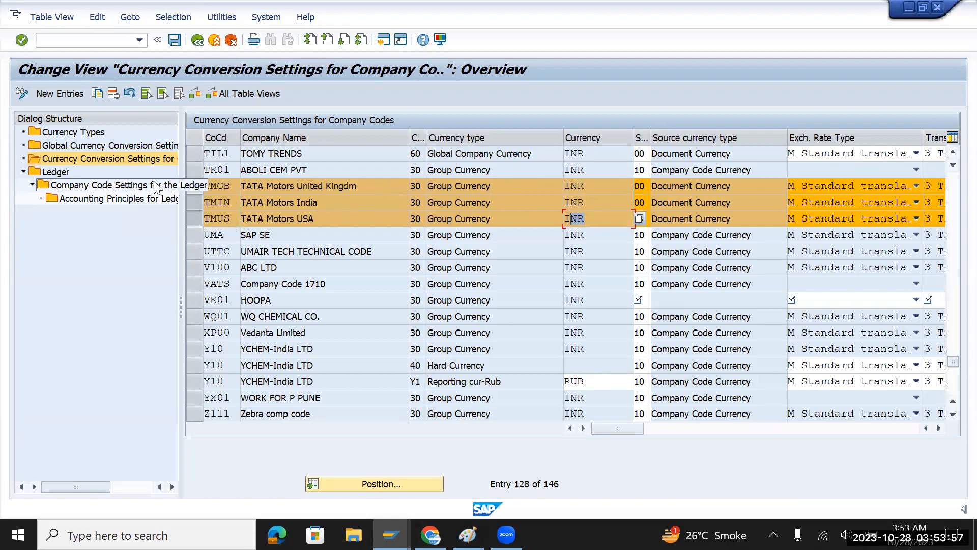
# Step: Switch to the Paint notes and review the percentages, highlighting the Jan to Dec 2L period in the TMUS line
pyautogui.hotkey('alt', 'Tab')
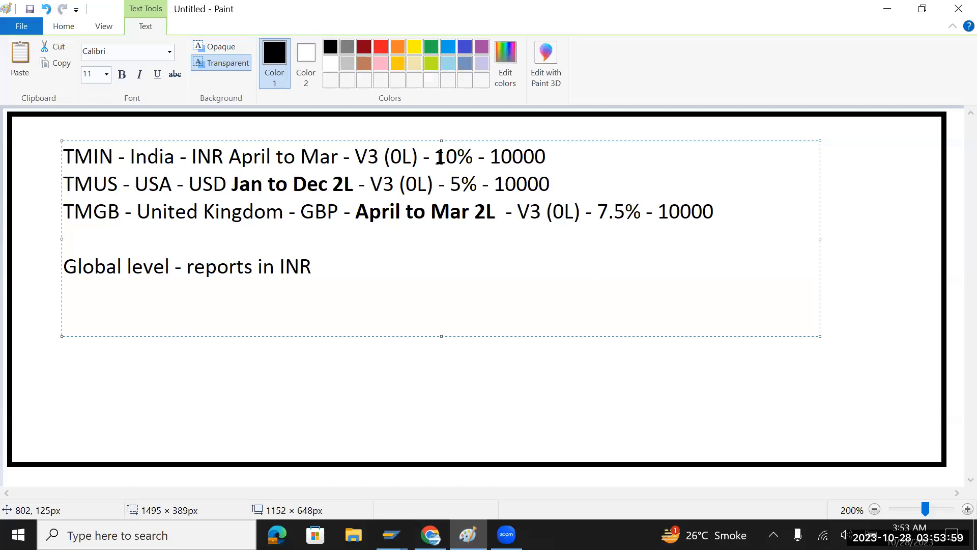
pyautogui.moveTo(446, 159); pyautogui.dragTo(462, 185)
pyautogui.moveTo(236, 184); pyautogui.dragTo(338, 184)
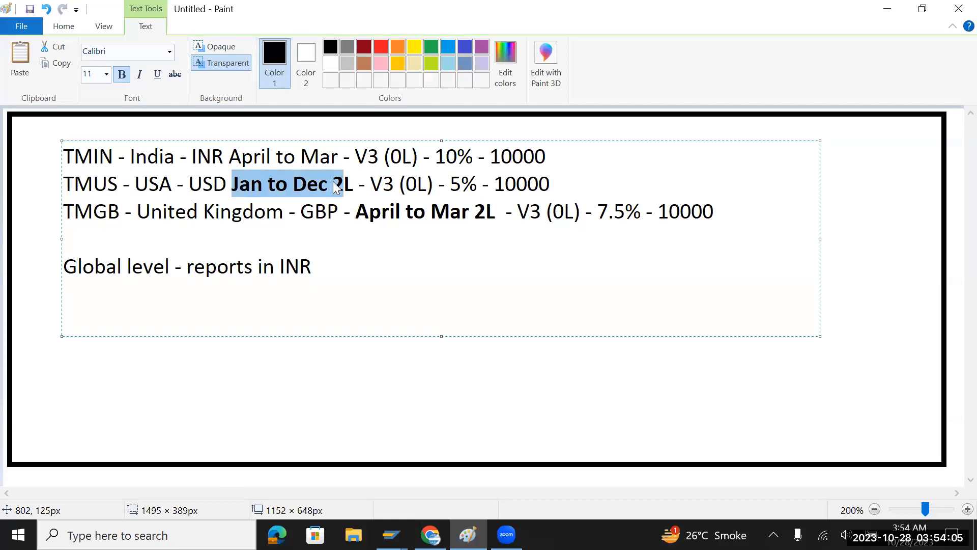
# Step: Switch back to SAP and change the row selection so that only company code TMUS is marked
pyautogui.hotkey('alt', 'Tab')
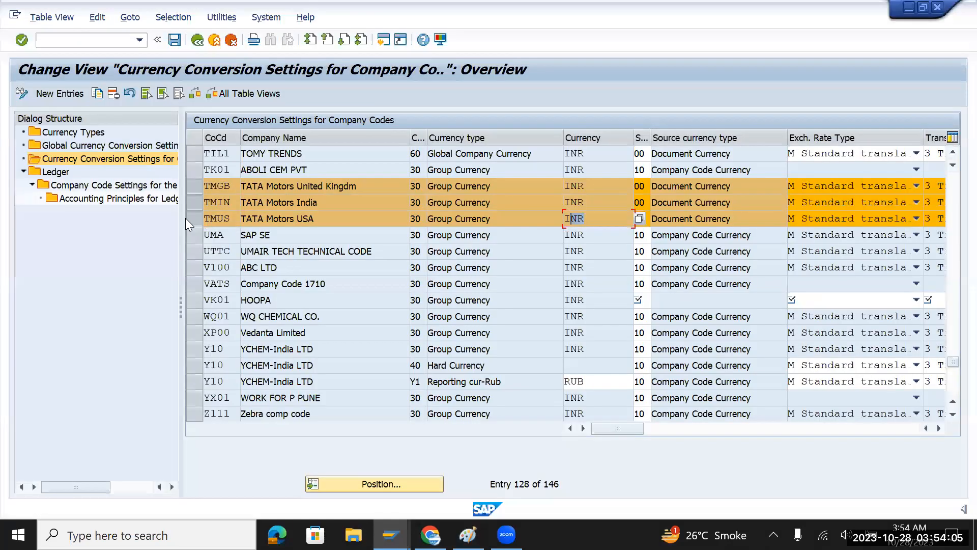
pyautogui.click(192, 189)
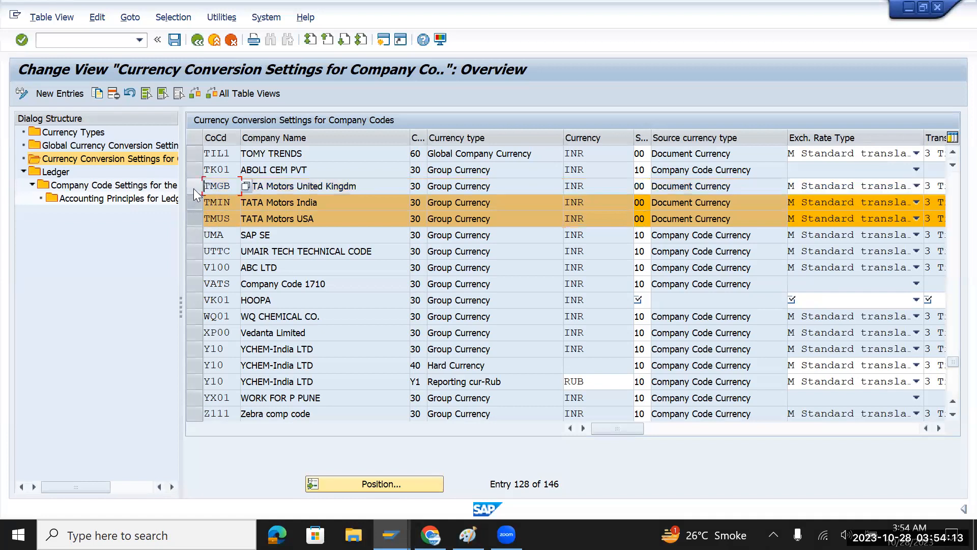
pyautogui.click(194, 202)
pyautogui.click(195, 218)
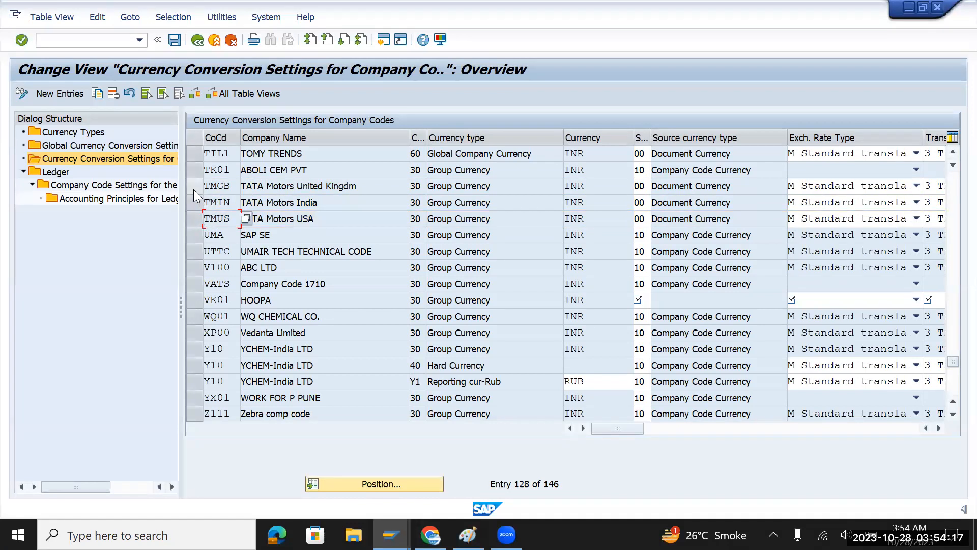
pyautogui.click(193, 202)
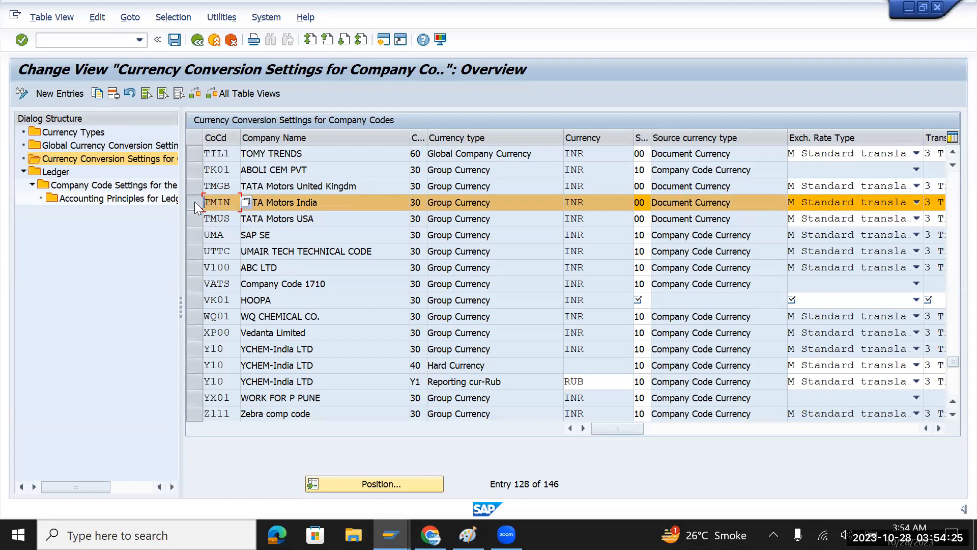
pyautogui.click(195, 202)
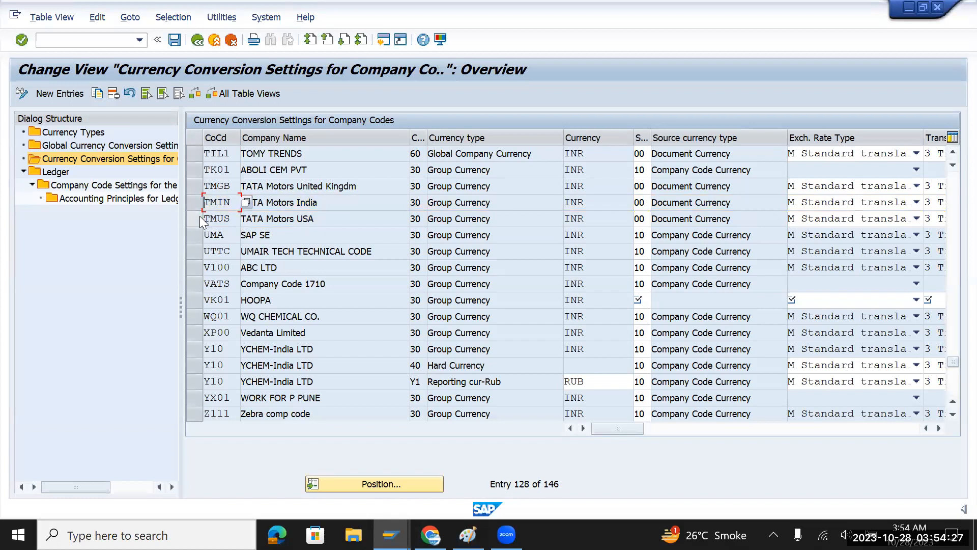
pyautogui.click(199, 218)
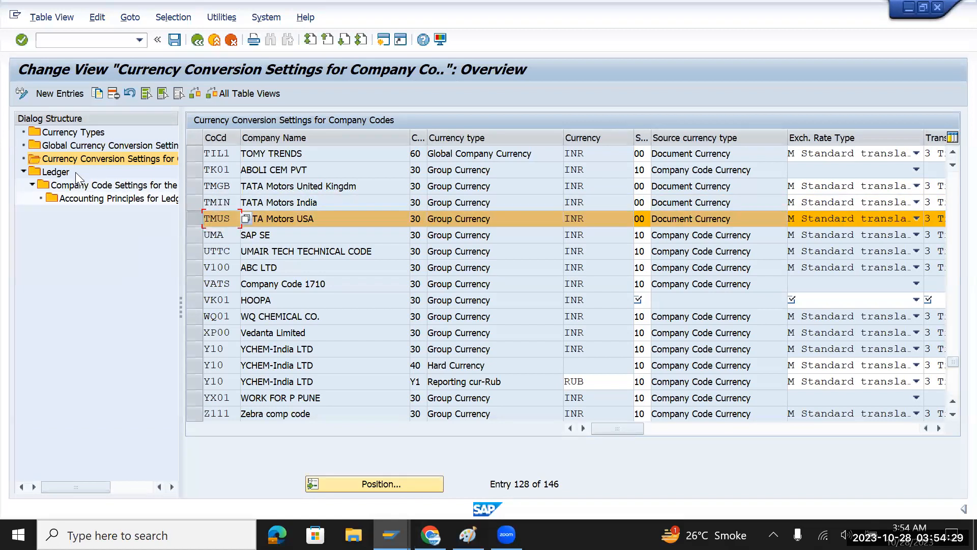
# Step: Open the company code settings for ledger 2L and dismiss the consistency check messages
pyautogui.doubleClick(56, 171)
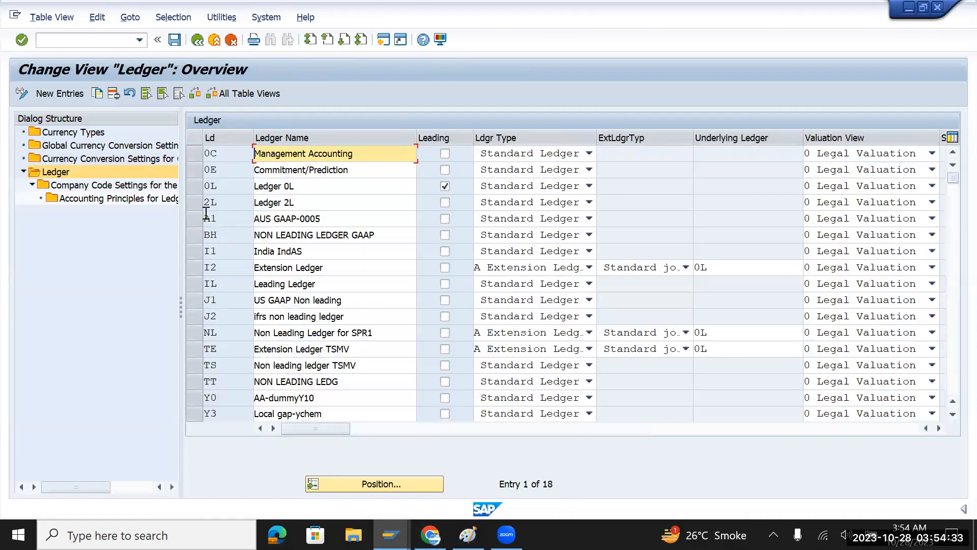
pyautogui.click(194, 203)
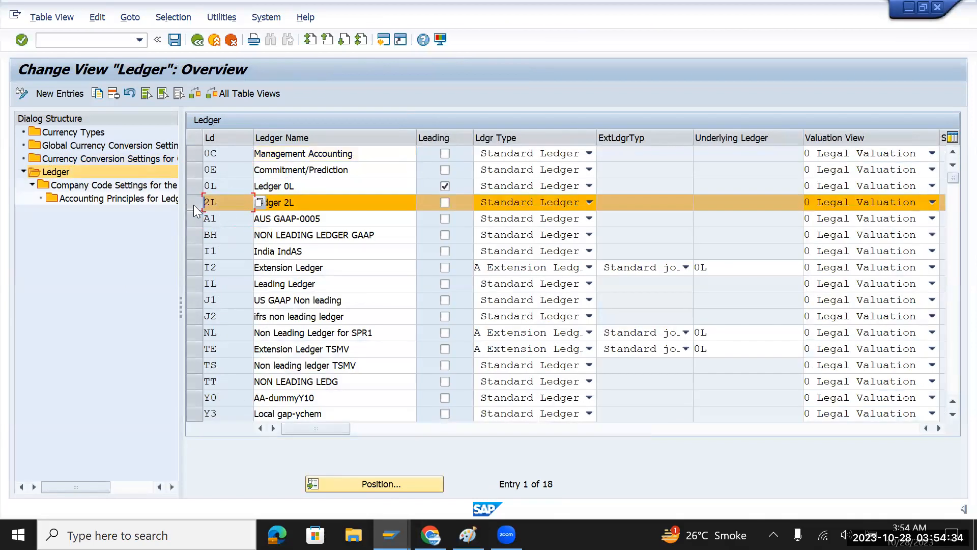
pyautogui.doubleClick(98, 186)
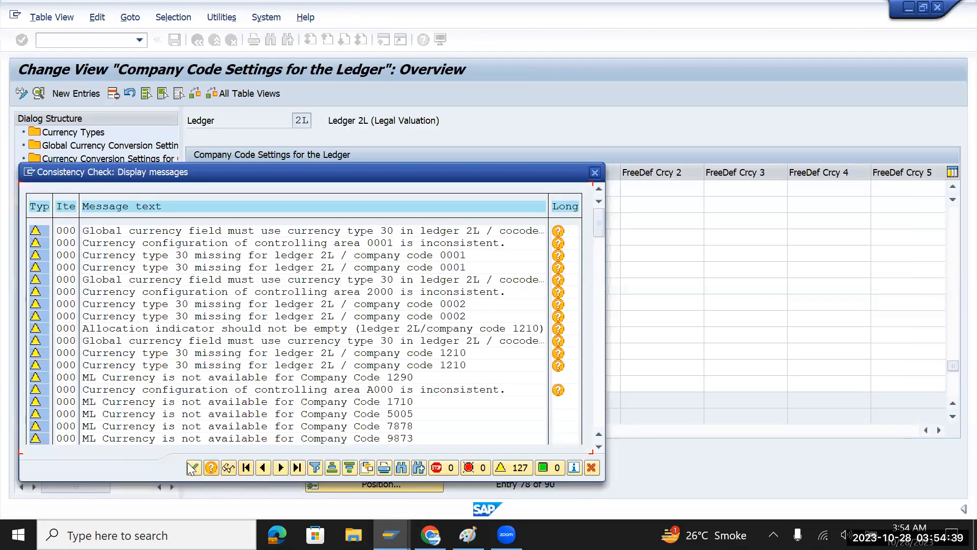
pyautogui.click(194, 467)
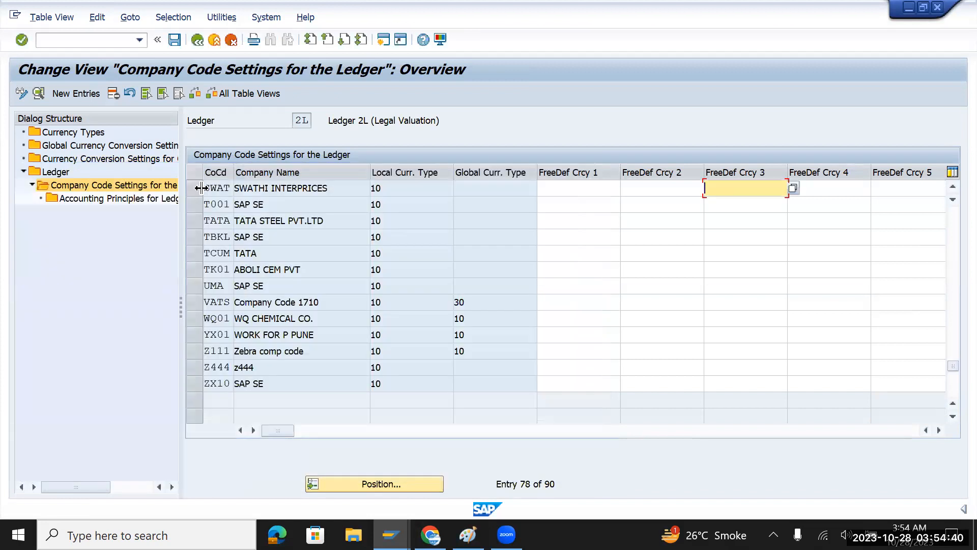
# Step: Create a new entry for company code TMUS in ledger 2L, dismissing the consistency check messages
pyautogui.click(75, 91)
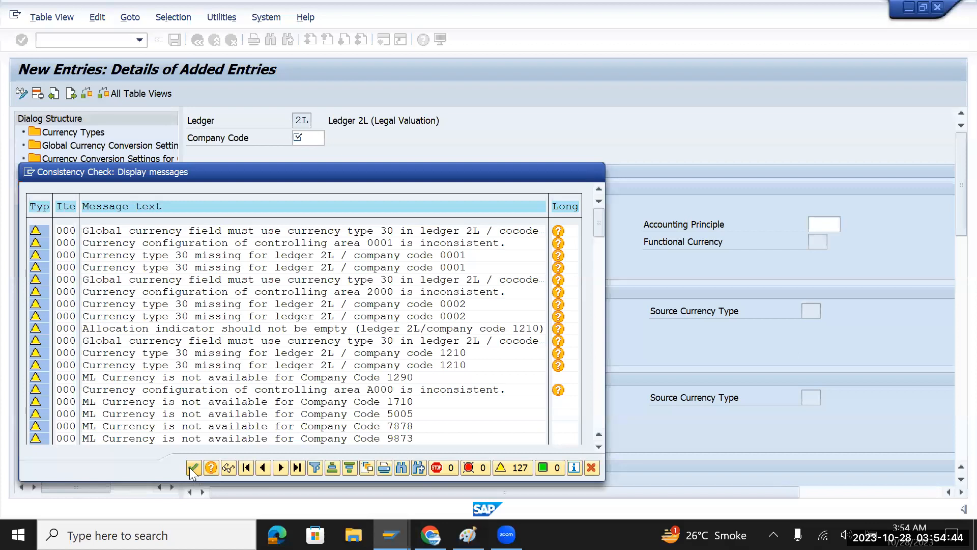
pyautogui.click(193, 467)
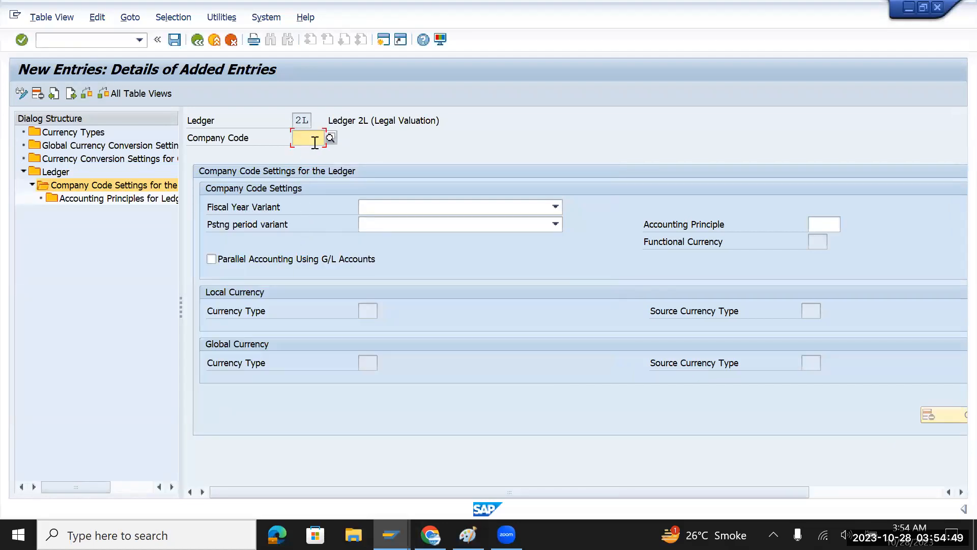
pyautogui.write('tm')
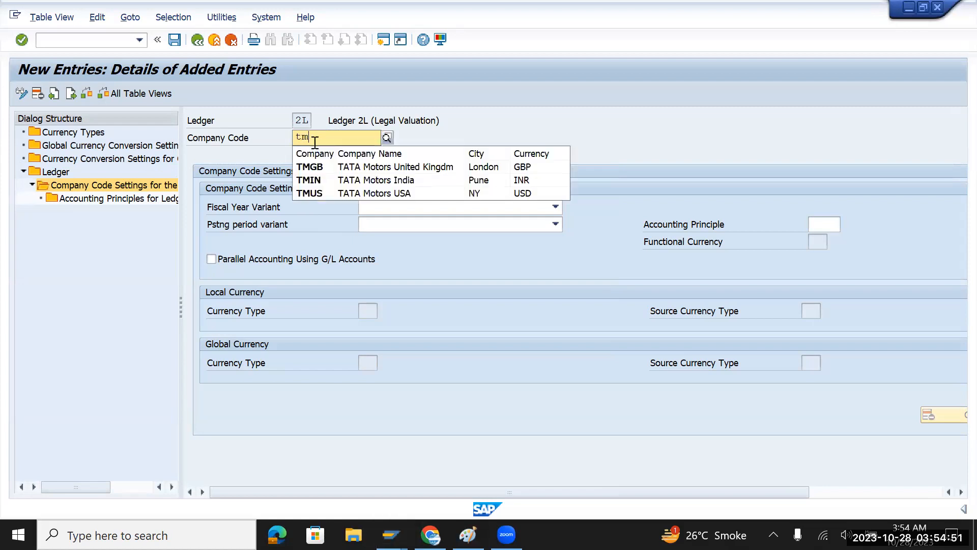
pyautogui.write('us')
pyautogui.press('Return')
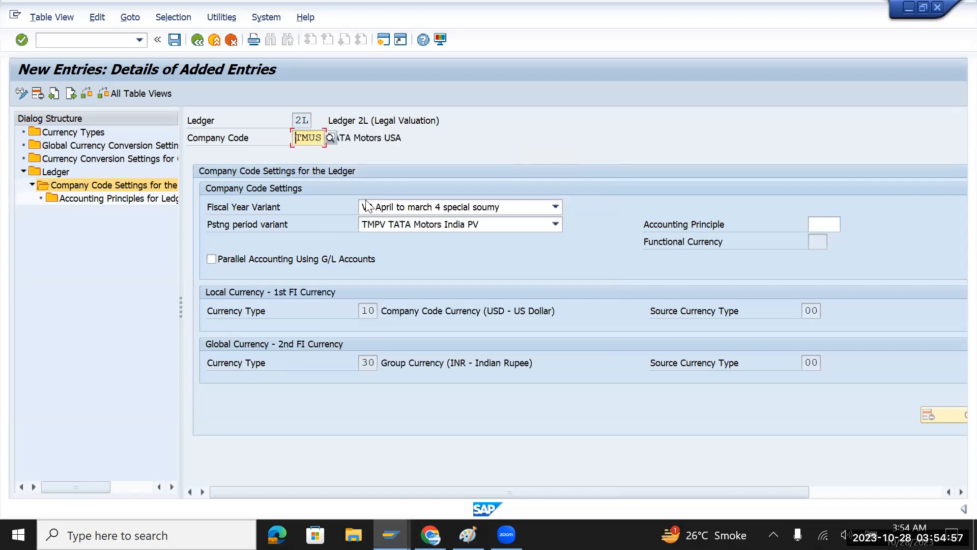
# Step: Check V3 and its April to Mar period in the TMIN line of the Paint notes, then return to SAP
pyautogui.hotkey('alt', 'Tab')
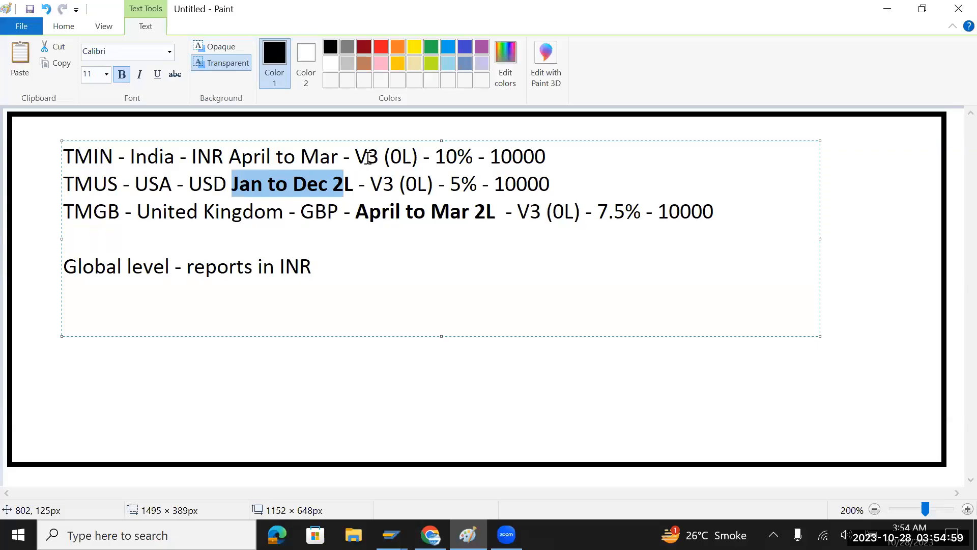
pyautogui.moveTo(356, 154); pyautogui.dragTo(381, 155)
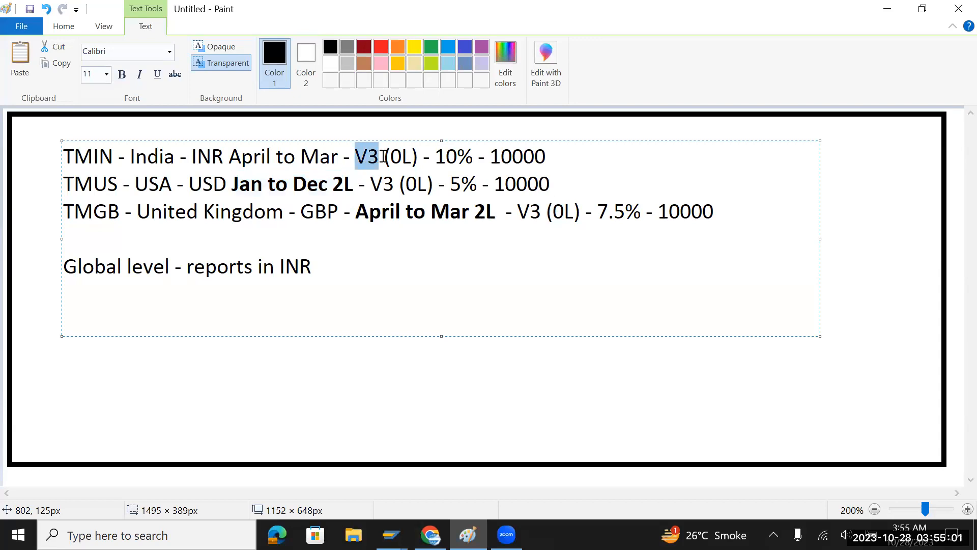
pyautogui.moveTo(229, 156); pyautogui.dragTo(350, 161)
pyautogui.hotkey('alt', 'Tab')
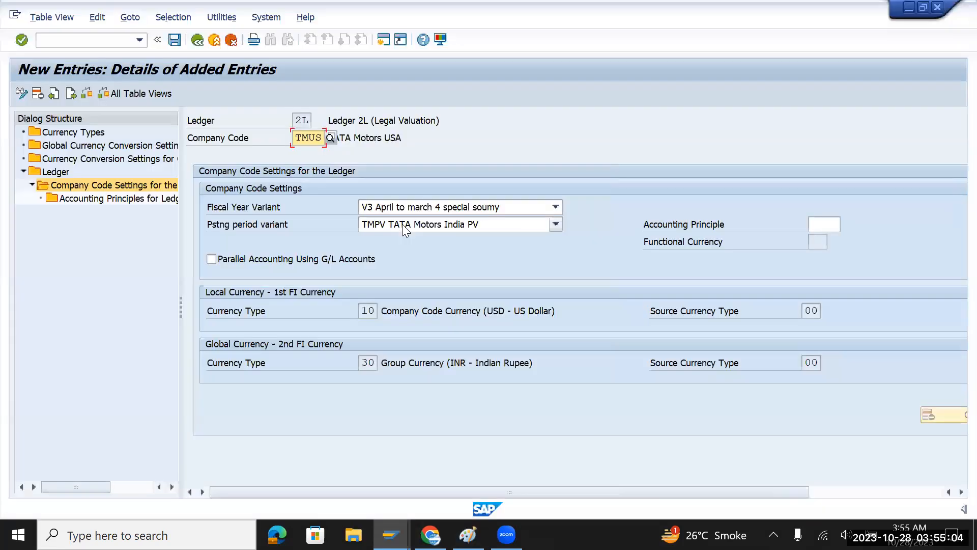
# Step: Set the TMUS fiscal year variant to K4 Cal. Year, 4 Special Periods and check it against Jan to Dec in the Paint notes
pyautogui.click(555, 207)
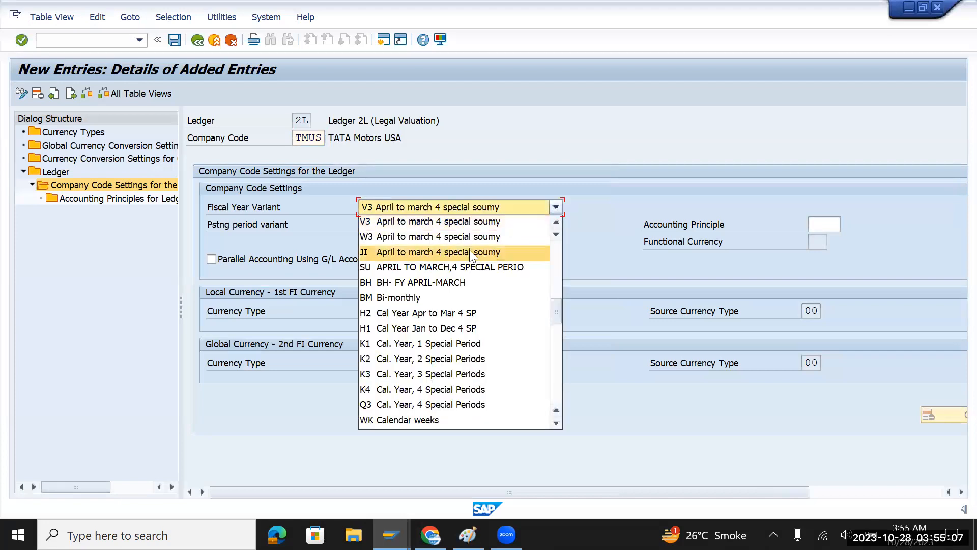
pyautogui.click(418, 390)
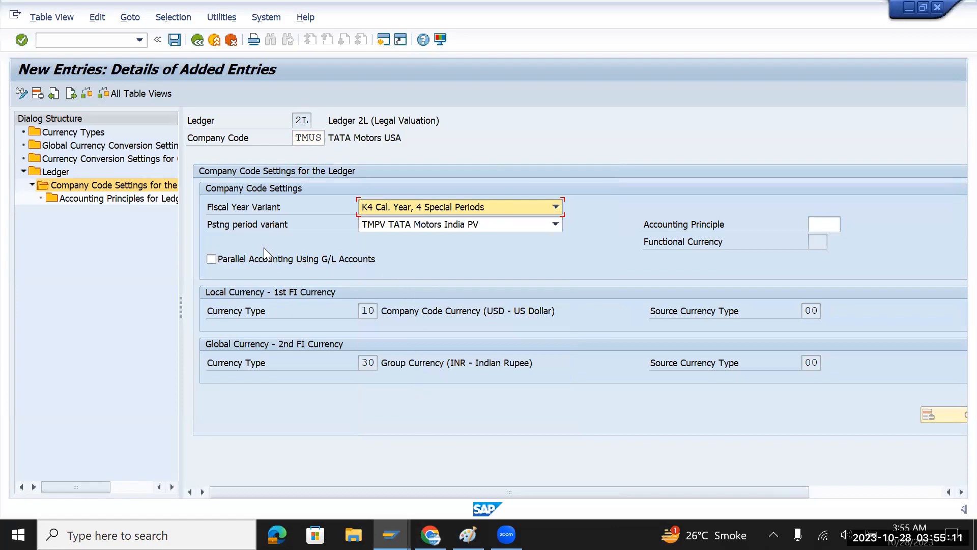
pyautogui.hotkey('alt', 'Tab')
pyautogui.moveTo(231, 183); pyautogui.dragTo(325, 186)
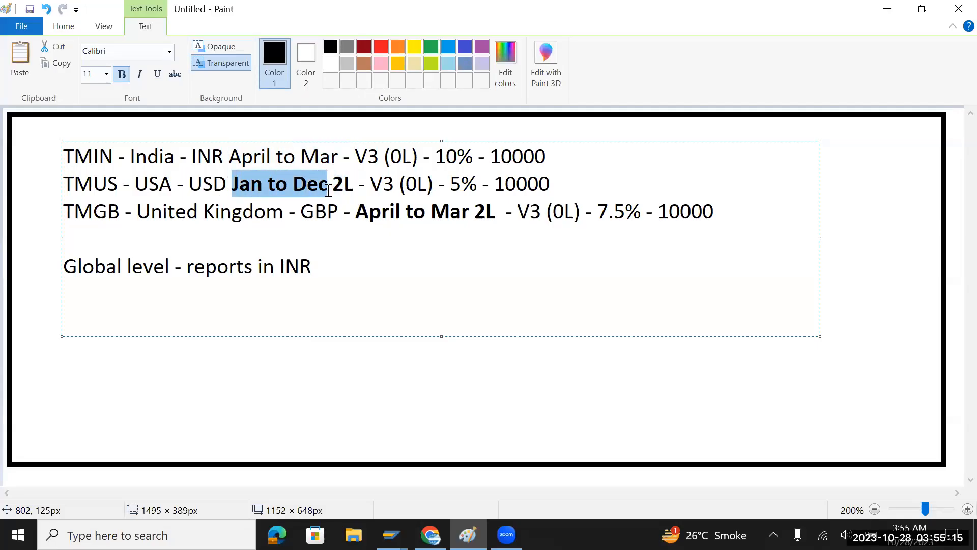
pyautogui.hotkey('alt', 'Tab')
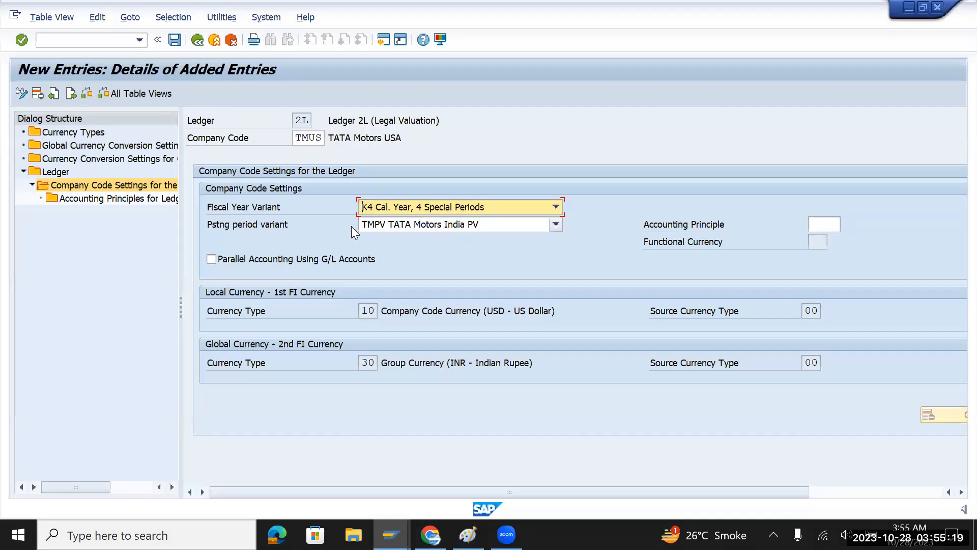
# Step: Set the posting period variant to TMUS TATA Motors USA PV N-2L, with Parallel Accounting Using G/L Accounts unchecked
pyautogui.click(555, 224)
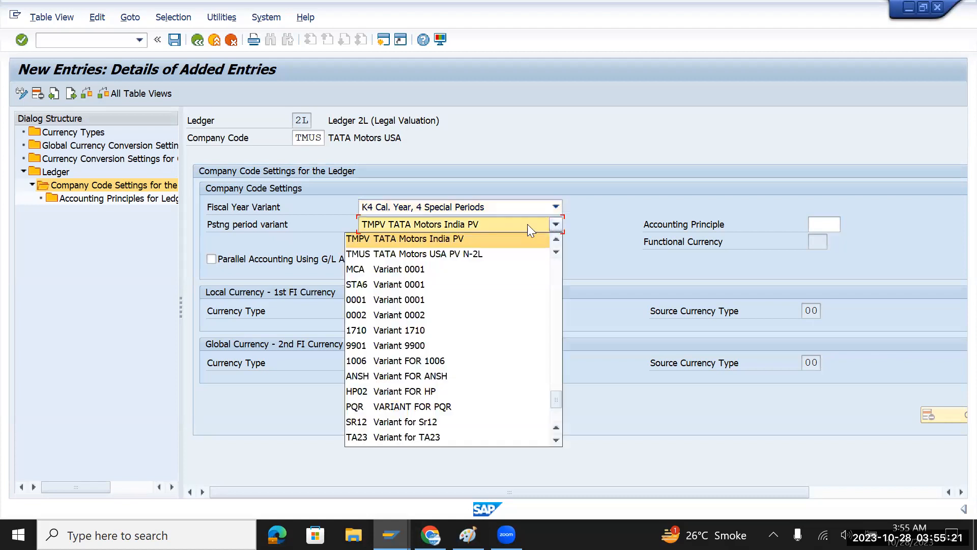
pyautogui.click(388, 254)
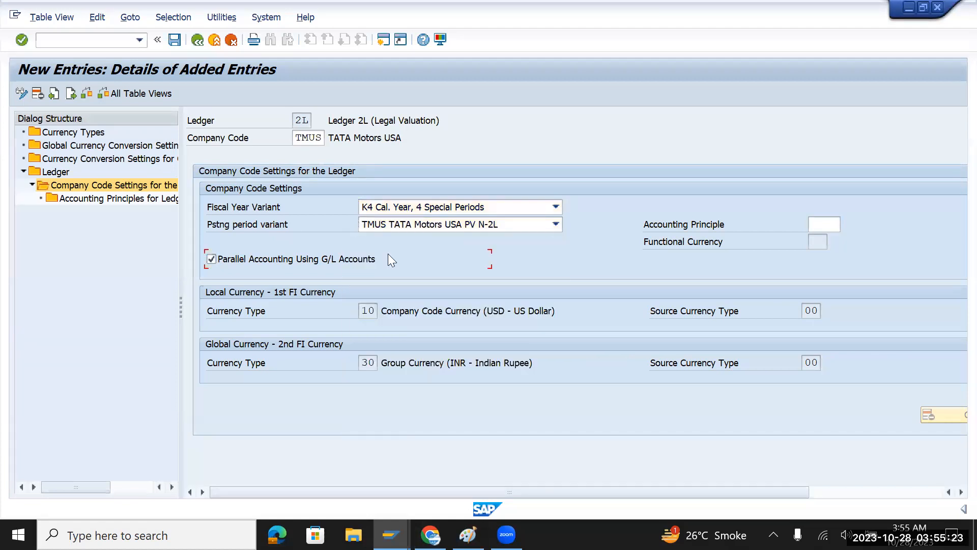
pyautogui.click(365, 259)
pyautogui.press('Return')
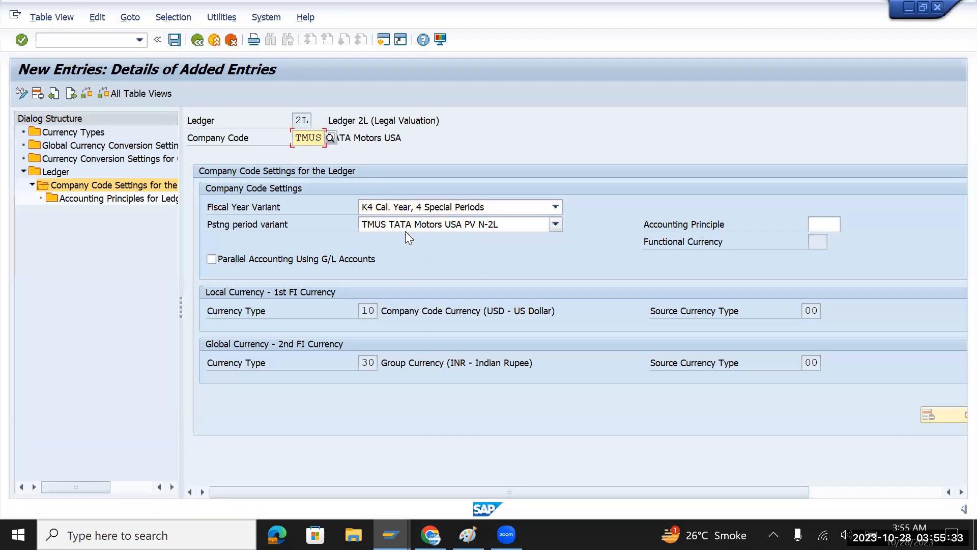
# Step: Save the TMUS ledger entry, accepting the consistency check messages and the FI_Basis setting customizing request
pyautogui.click(171, 40)
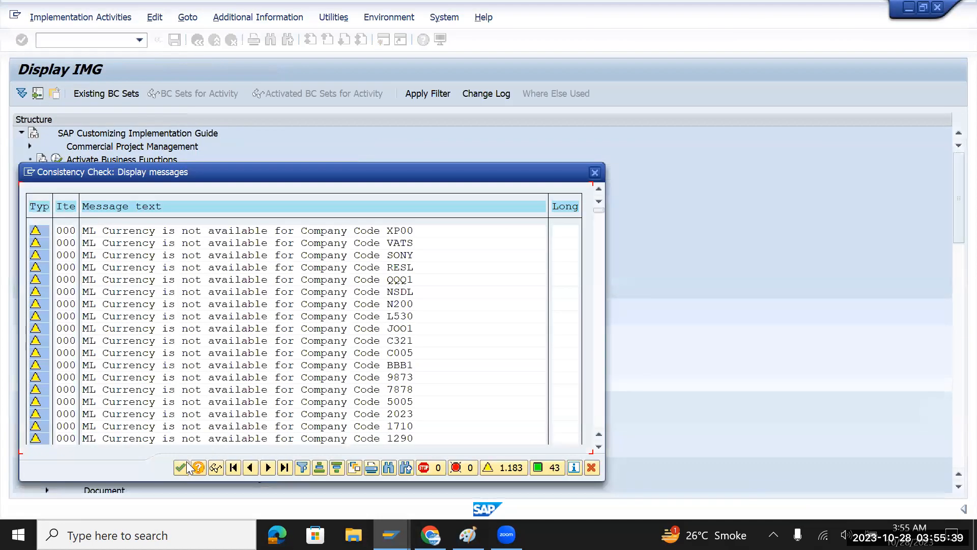
pyautogui.click(181, 466)
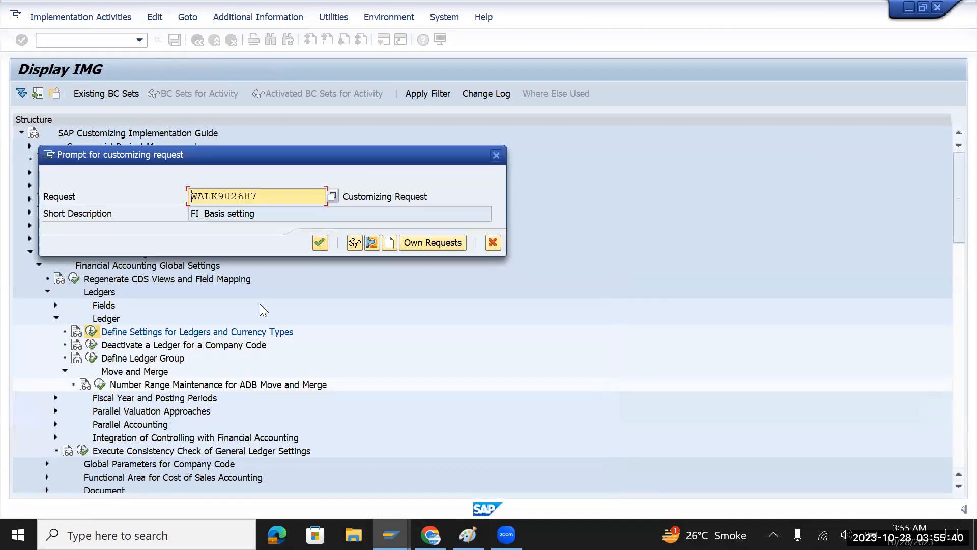
pyautogui.click(319, 243)
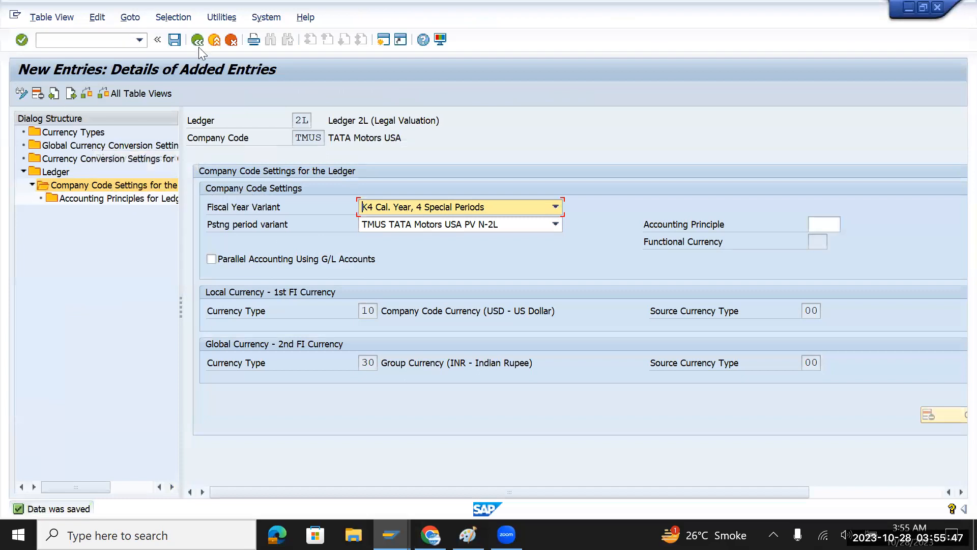
# Step: Start another company code entry for ledger 2L with company code TMGB, accepting the consistency check messages along the way
pyautogui.click(198, 45)
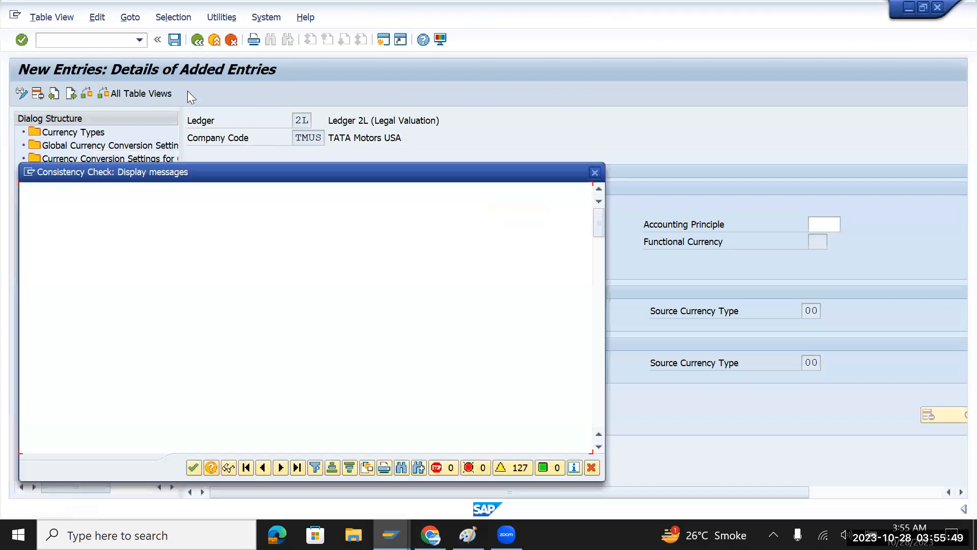
pyautogui.click(193, 467)
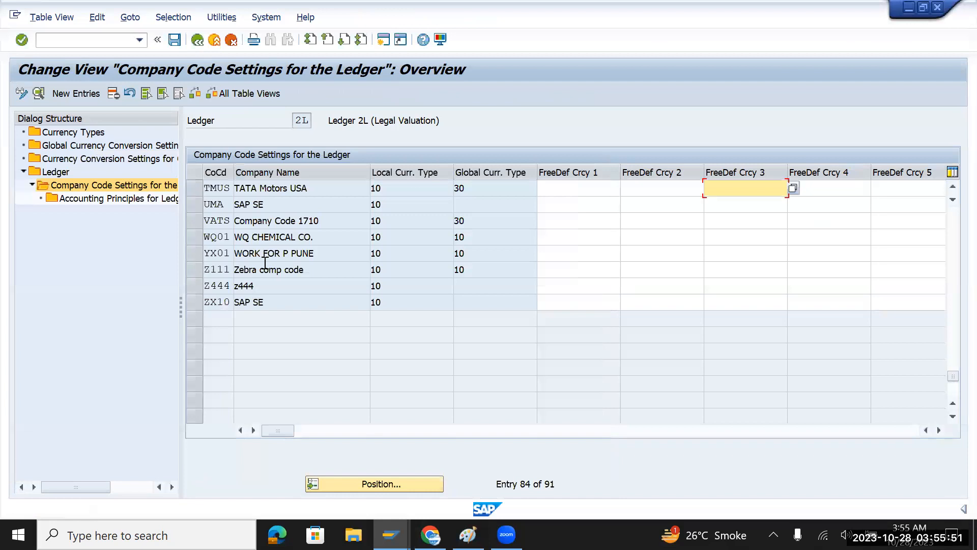
pyautogui.click(87, 93)
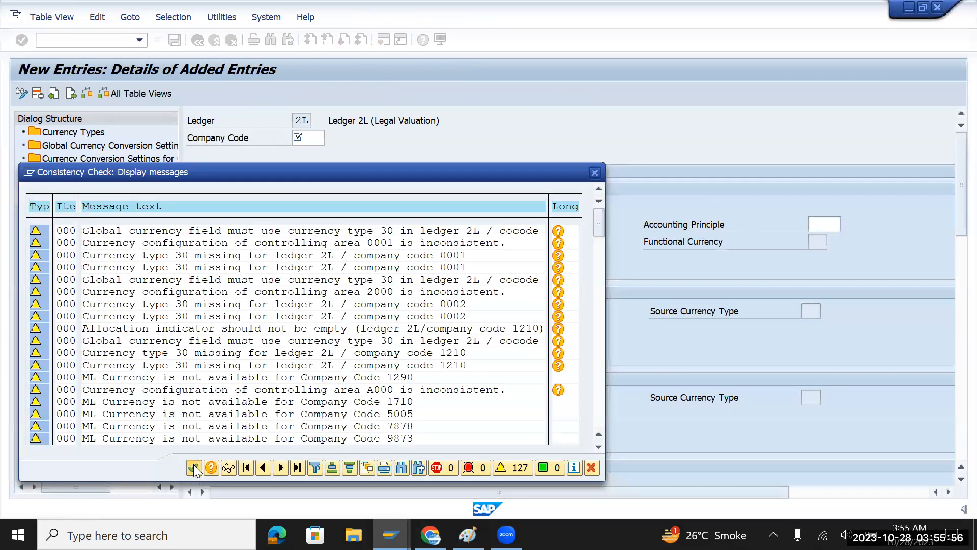
pyautogui.click(193, 467)
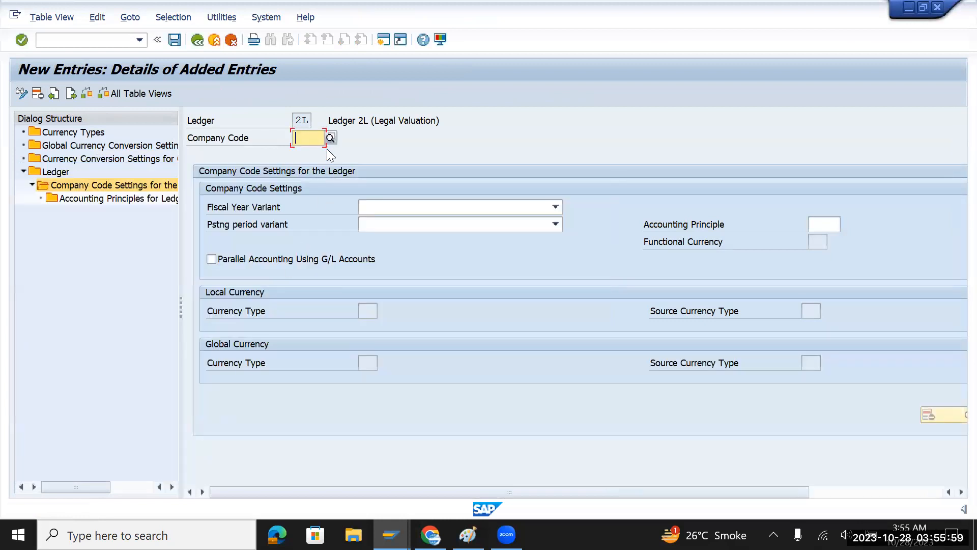
pyautogui.write('tm')
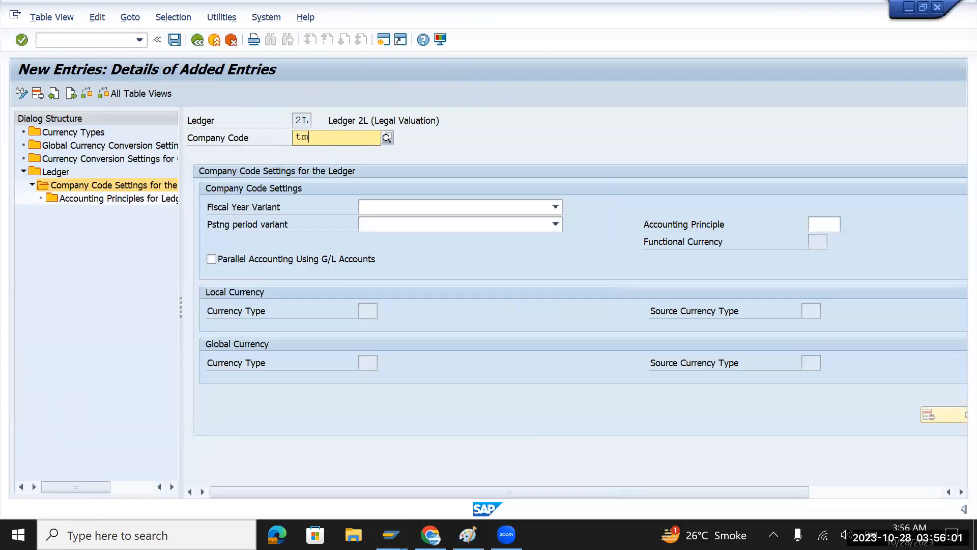
pyautogui.write('gb')
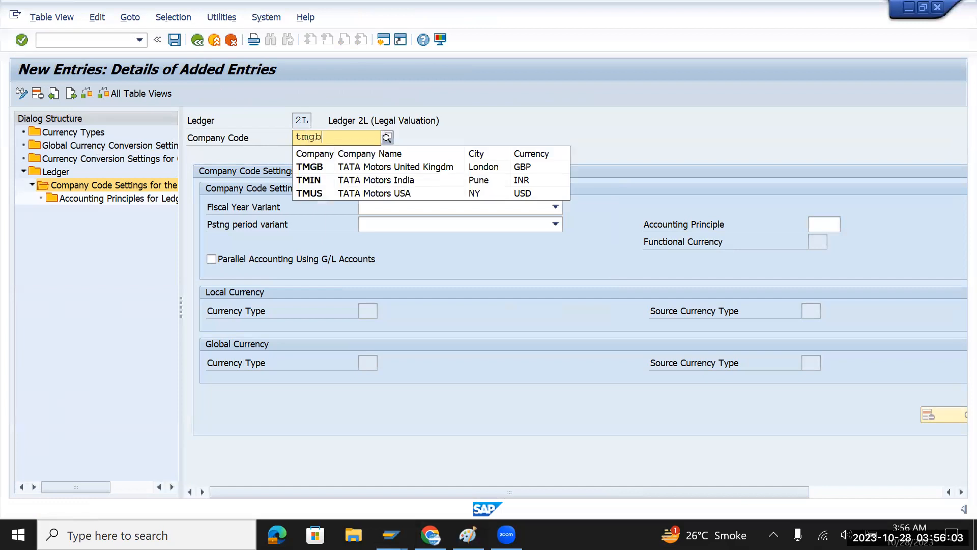
pyautogui.press('Return')
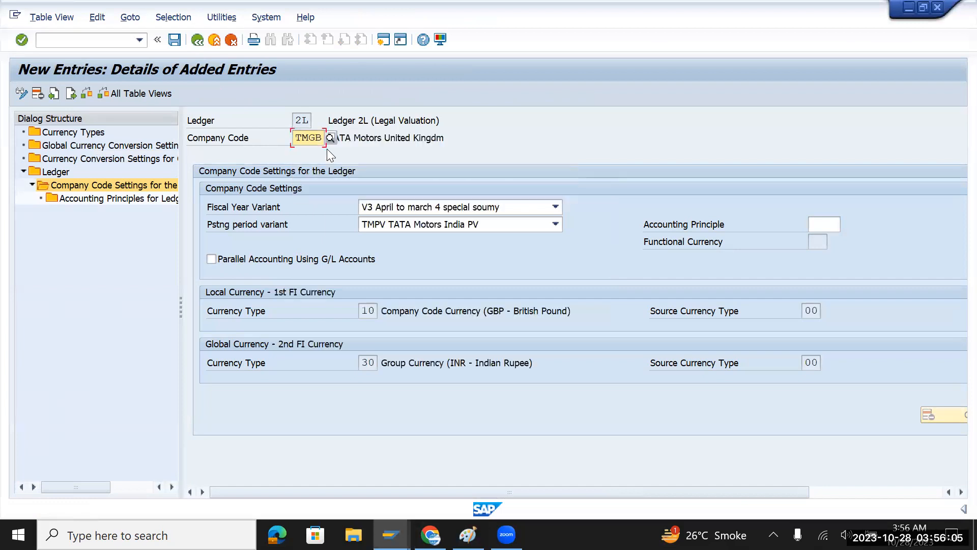
# Step: Compare the April to Mar 2L period of TMGB with the TMIN and TMUS lines in the Paint notes and return to SAP
pyautogui.hotkey('alt', 'Tab')
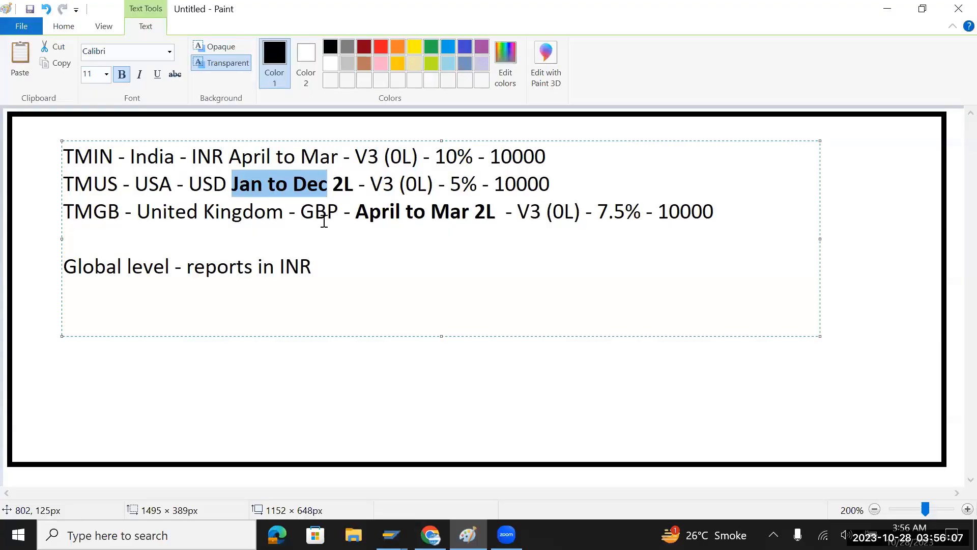
pyautogui.doubleClick(240, 186)
pyautogui.moveTo(355, 212); pyautogui.dragTo(475, 213)
pyautogui.moveTo(197, 159); pyautogui.dragTo(274, 161)
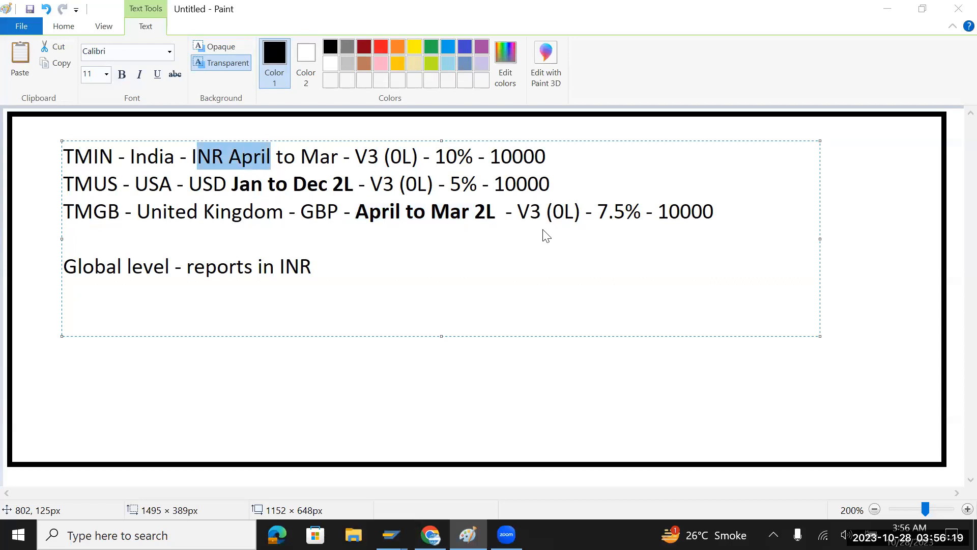
pyautogui.hotkey('alt', 'Tab')
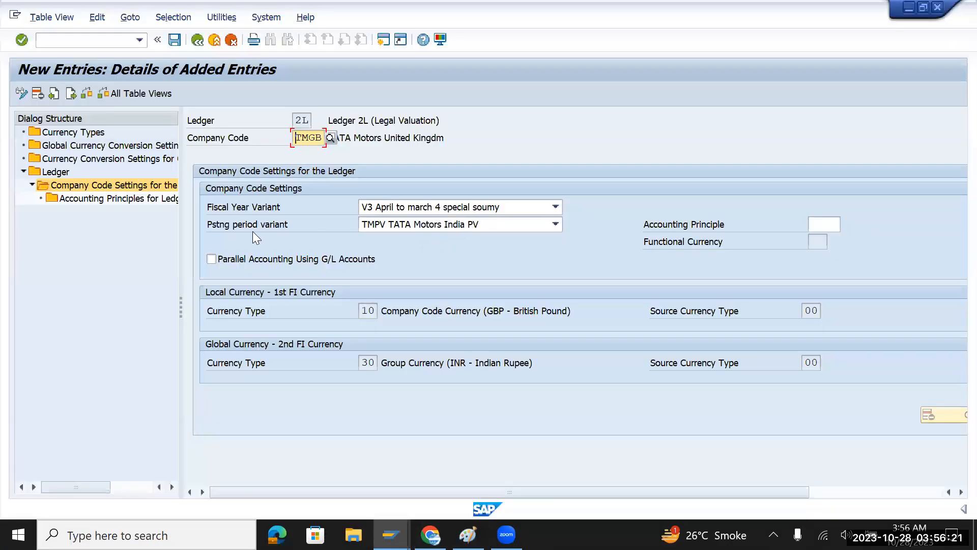
# Step: Save the TMGB ledger entry and return to the company code overview of ledger 2L, accepting the consistency check messages
pyautogui.click(174, 40)
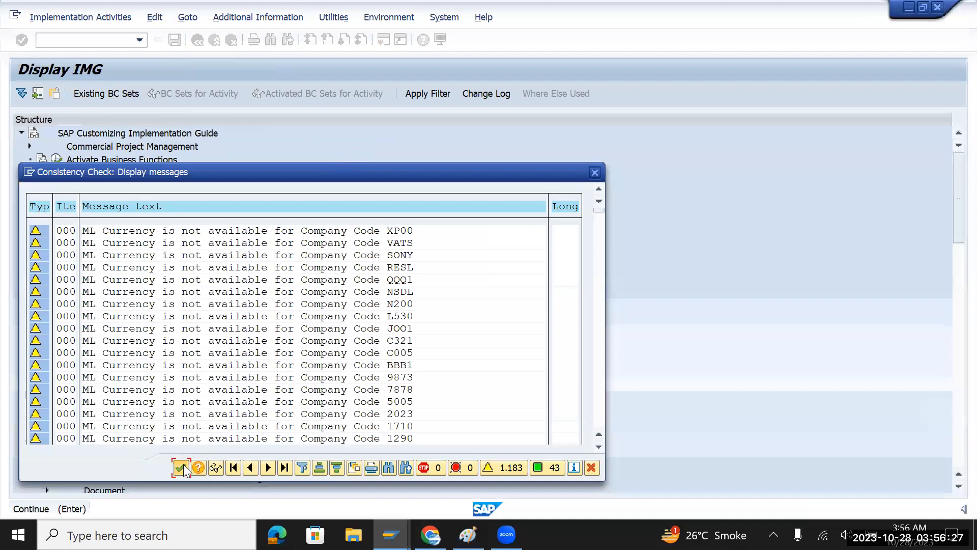
pyautogui.click(182, 467)
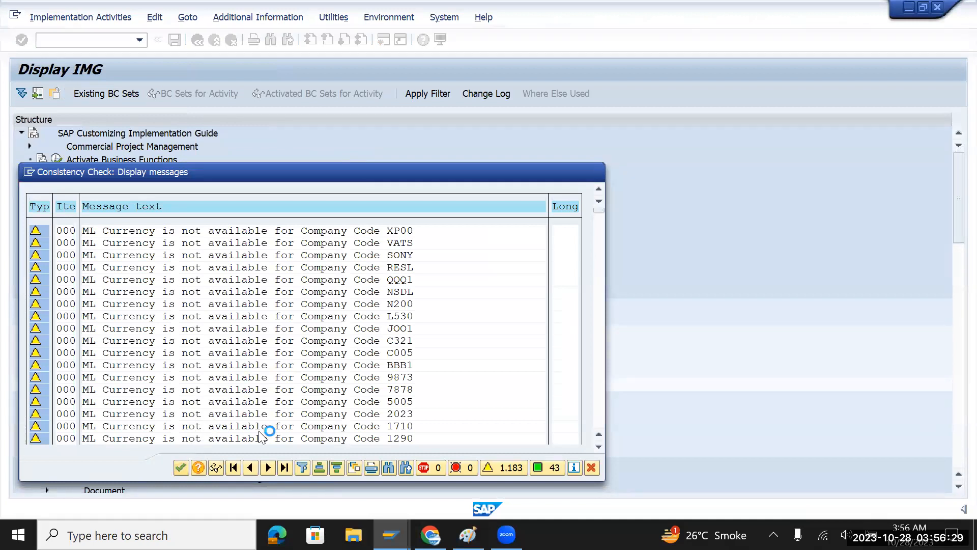
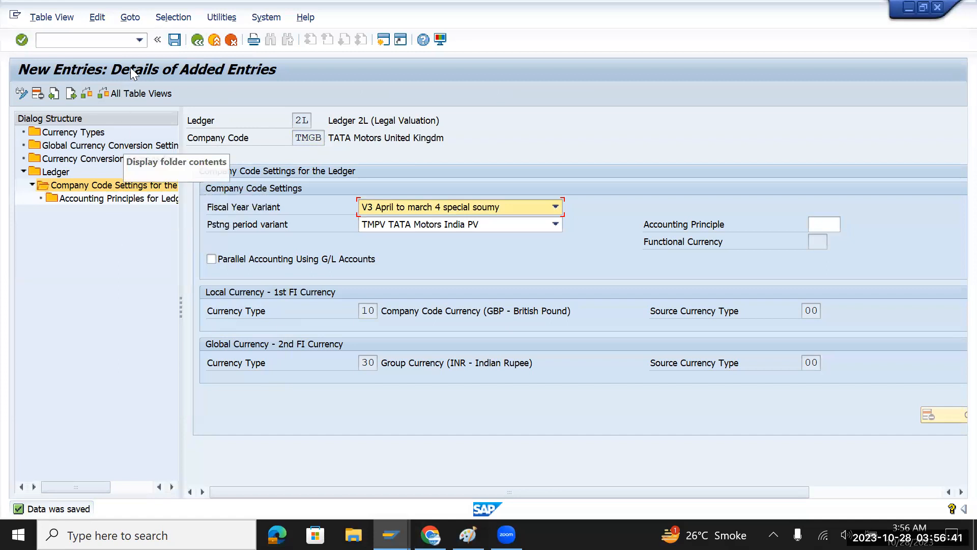
pyautogui.click(174, 41)
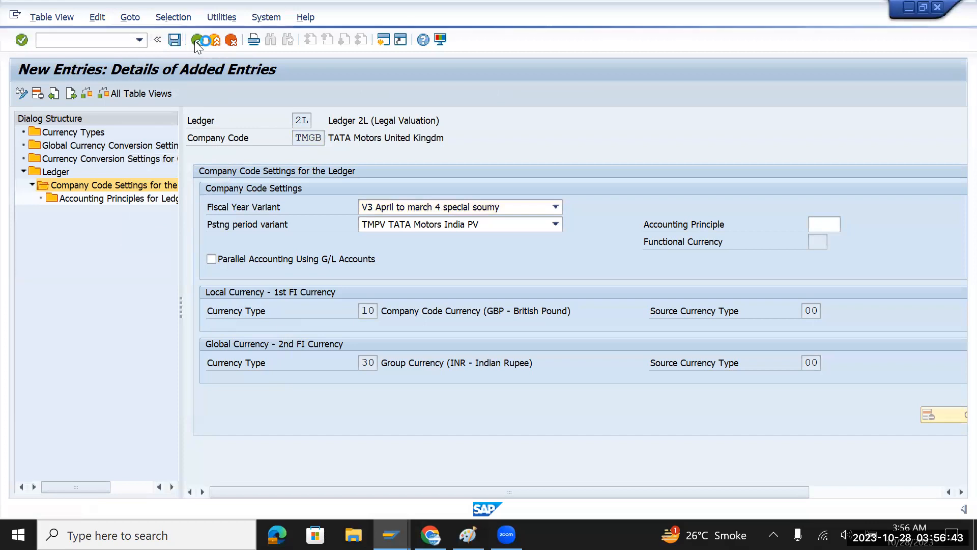
pyautogui.click(194, 43)
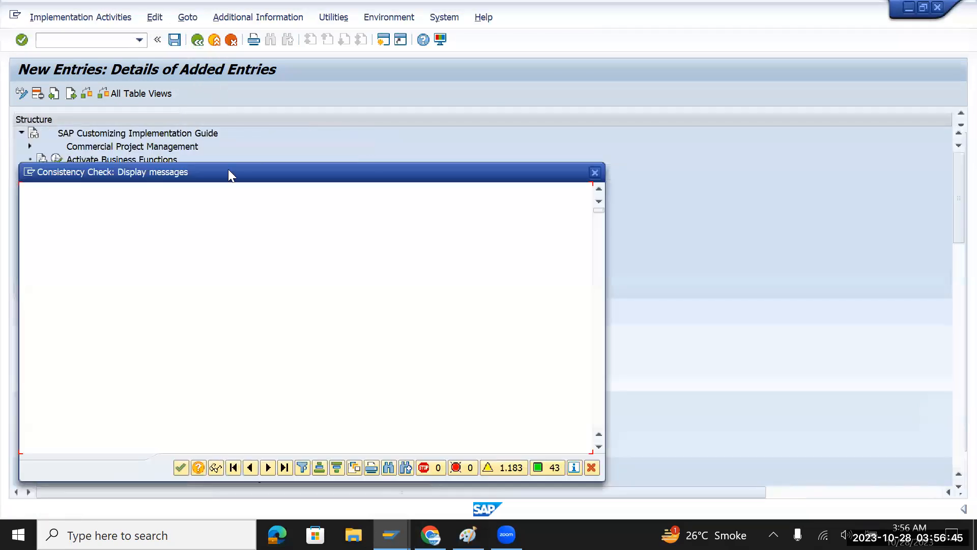
pyautogui.click(181, 467)
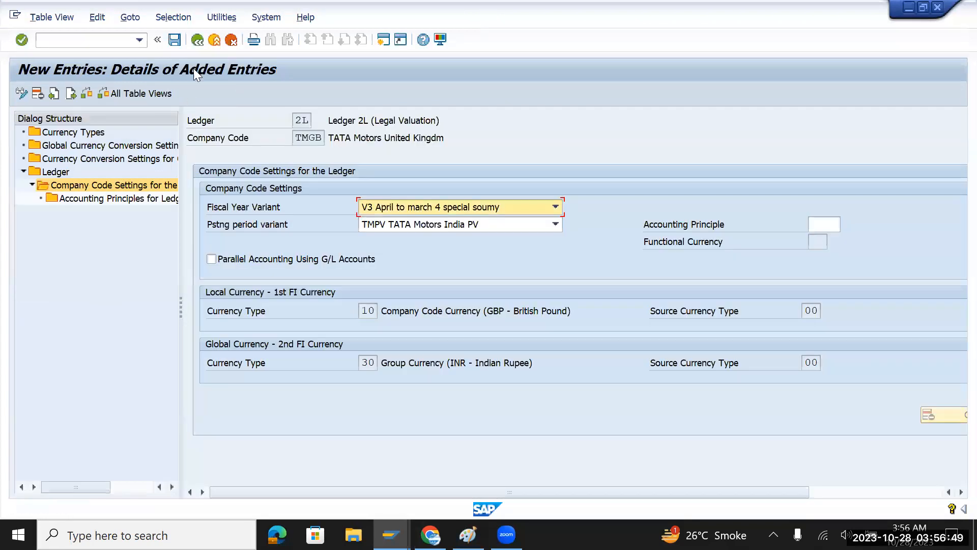
pyautogui.click(196, 42)
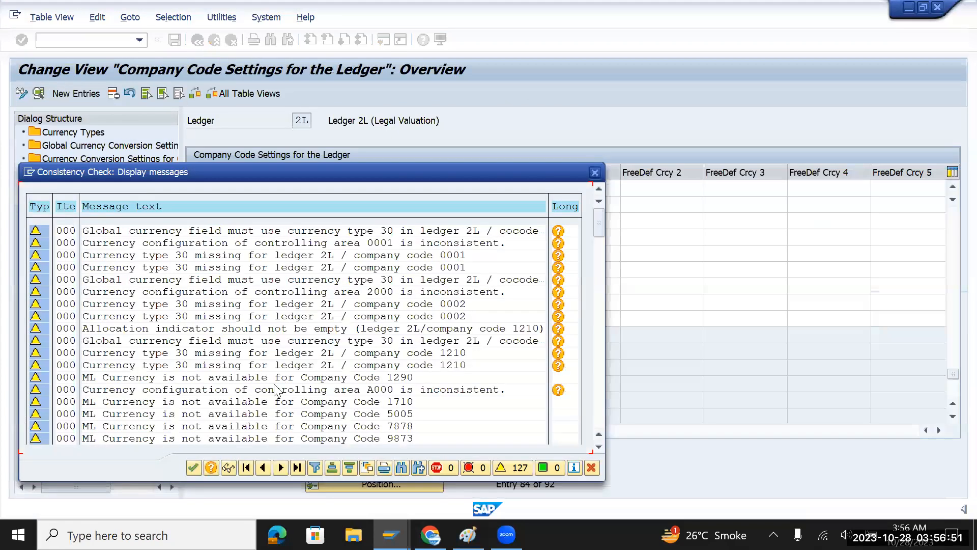
pyautogui.click(193, 467)
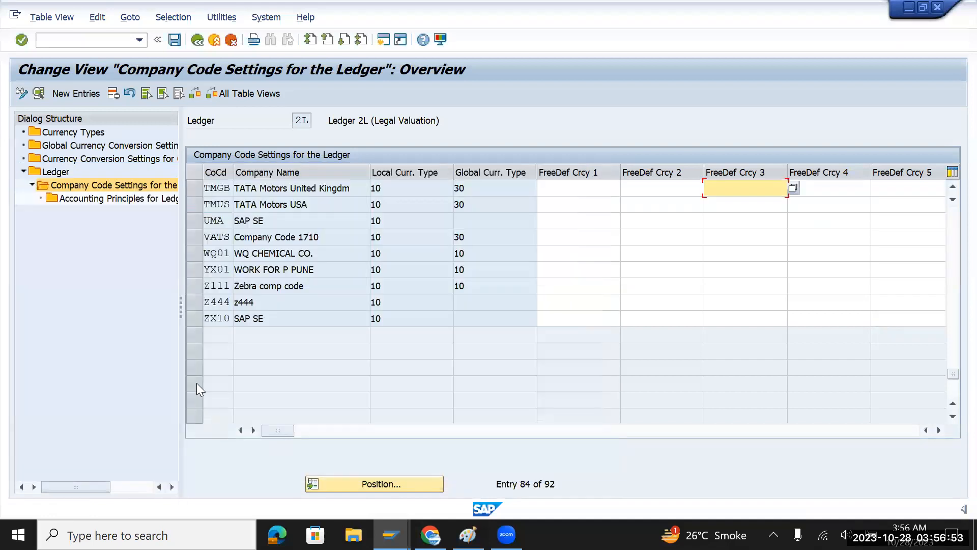
# Step: Leave the ledger settings and open Define Accounting Principles under Parallel Accounting in the implementation guide
pyautogui.click(197, 39)
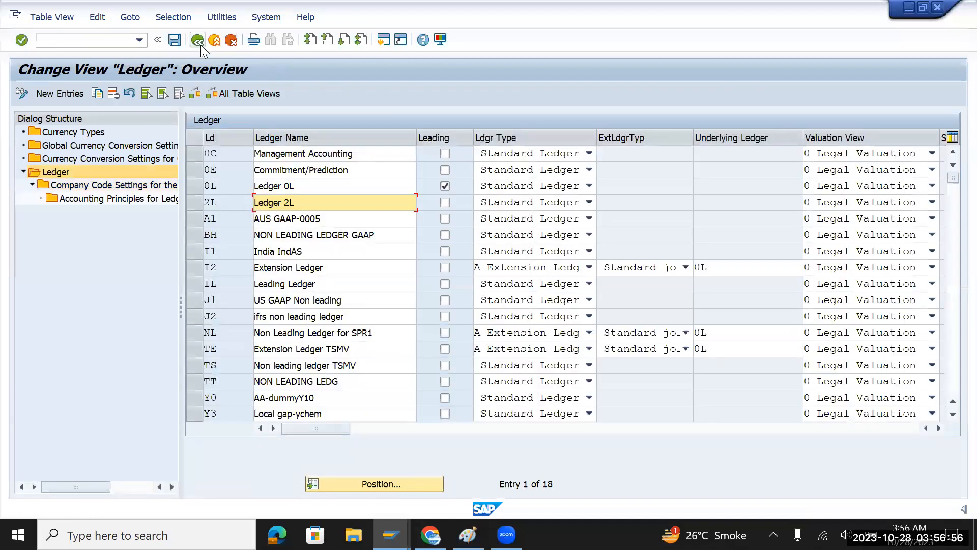
pyautogui.click(197, 41)
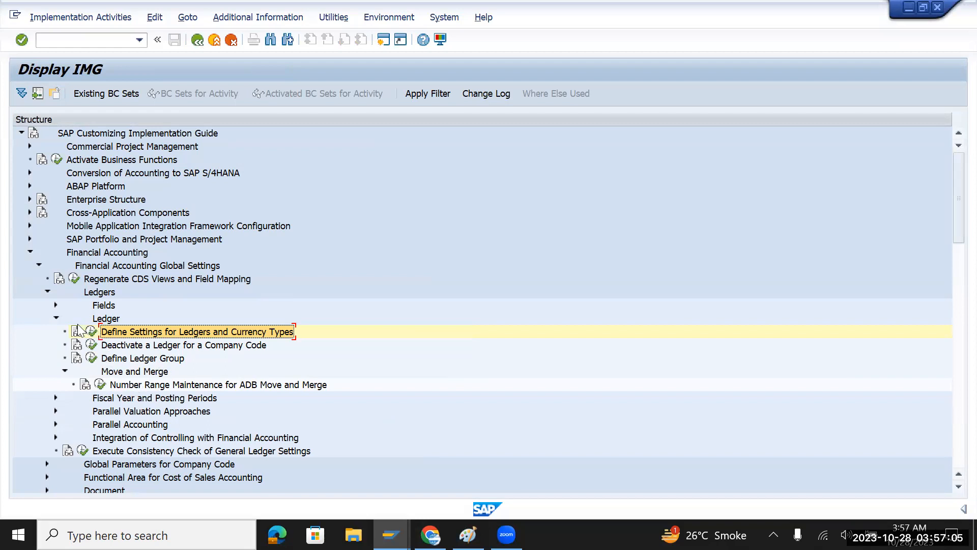
pyautogui.click(56, 318)
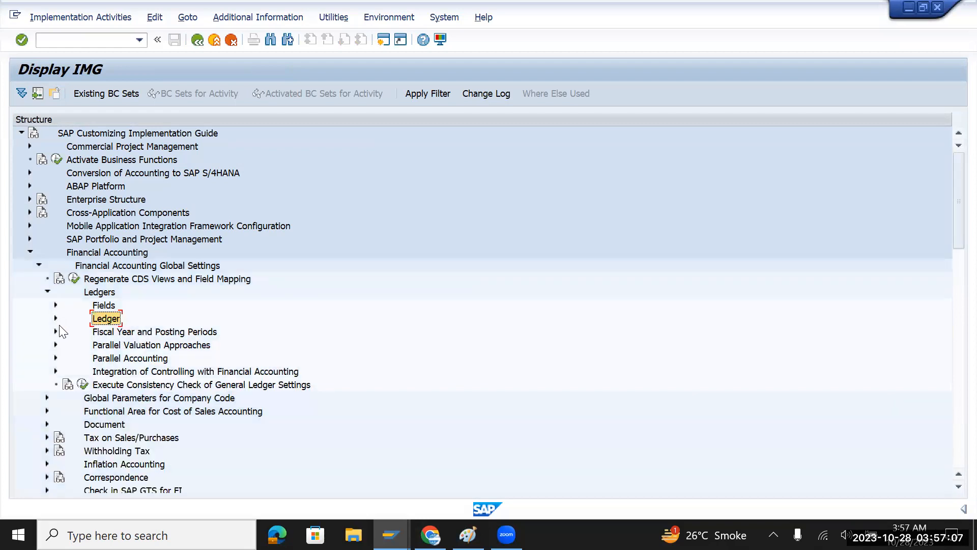
pyautogui.click(155, 346)
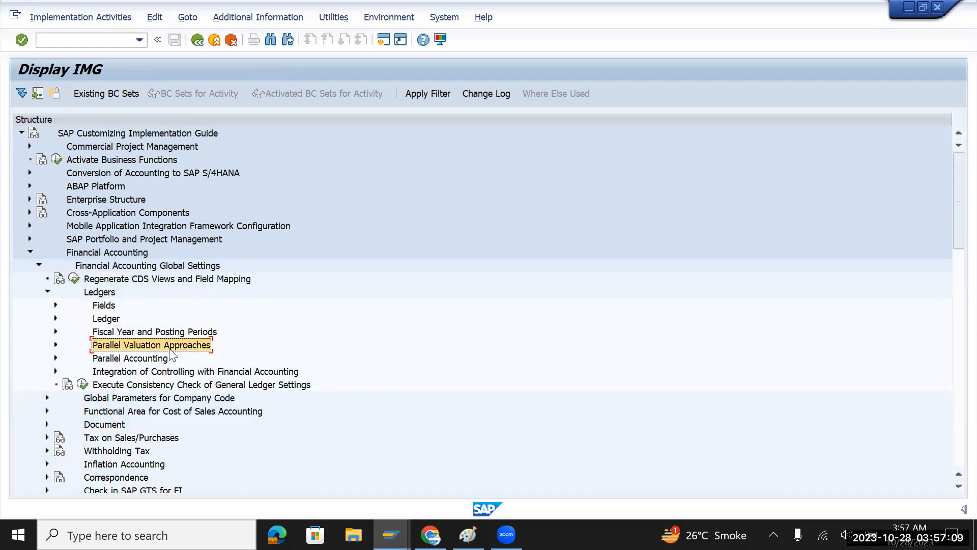
pyautogui.click(128, 359)
pyautogui.click(56, 358)
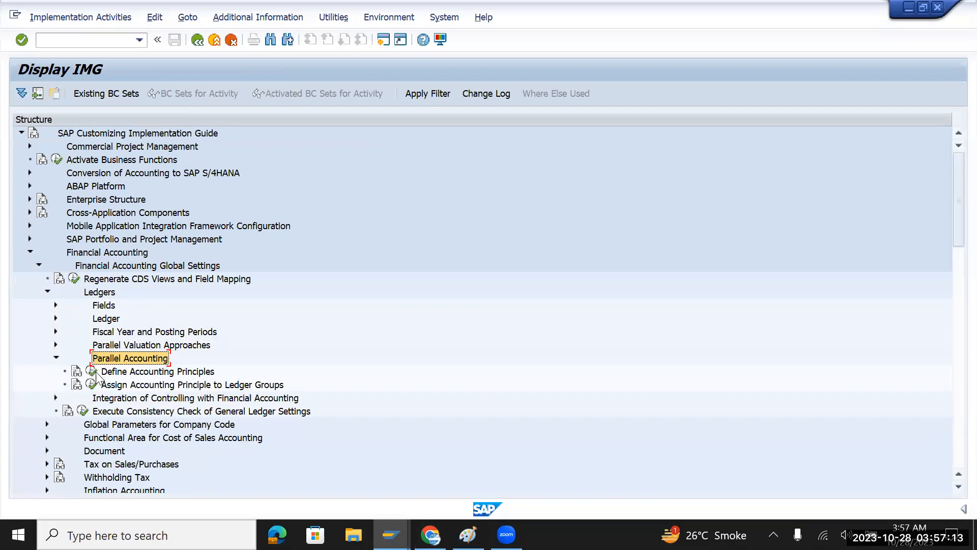
pyautogui.click(95, 373)
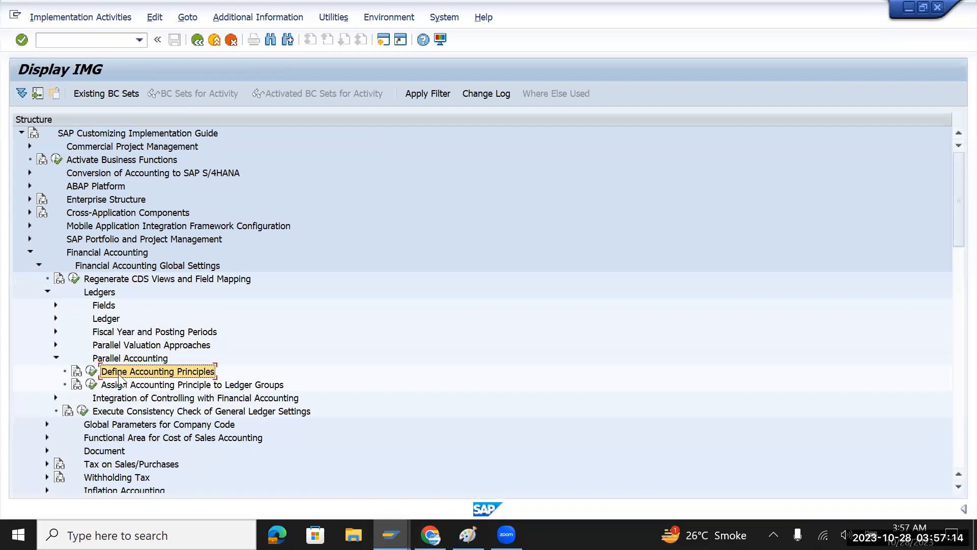
pyautogui.click(92, 373)
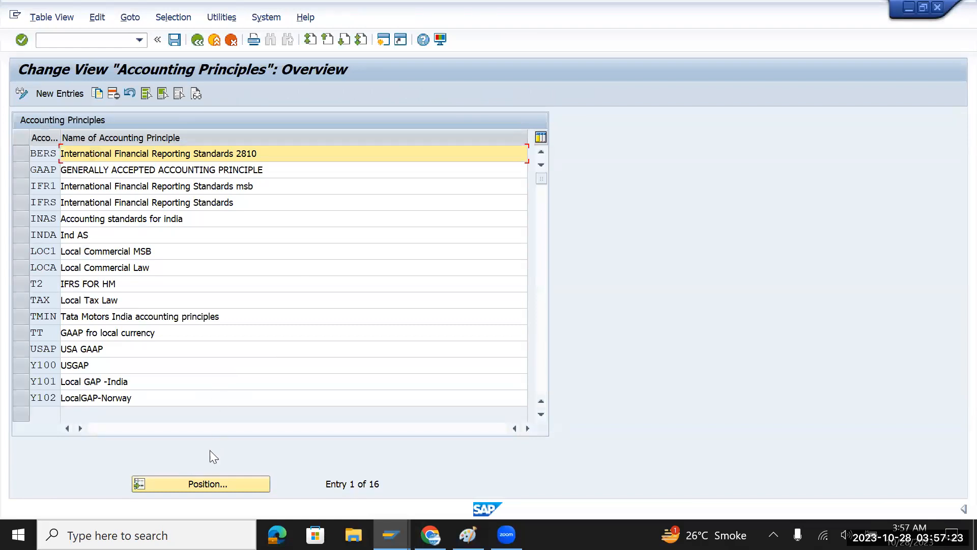
# Step: Add two new accounting principle entries with the codes TMUS and TMGB
pyautogui.click(69, 95)
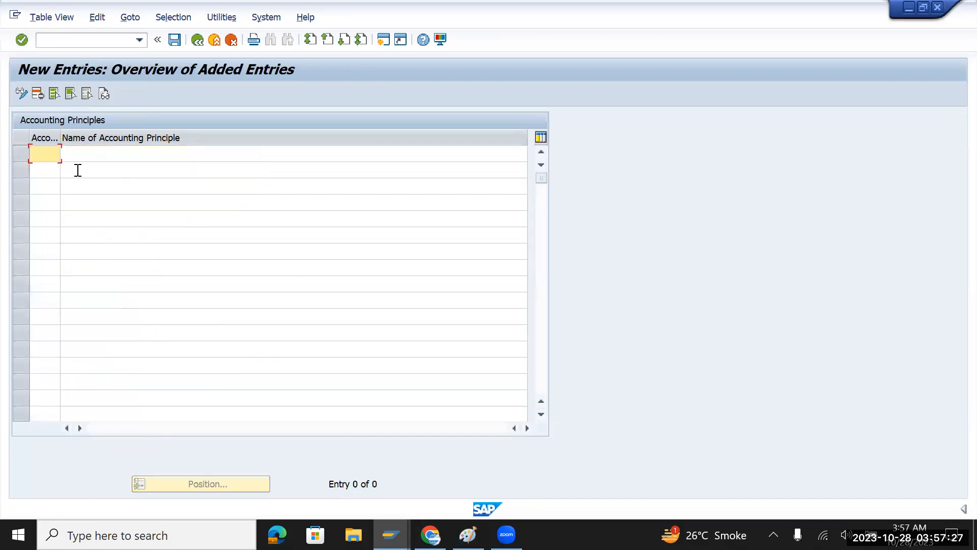
pyautogui.write('TMUS')
pyautogui.press('Down')
pyautogui.write('T')
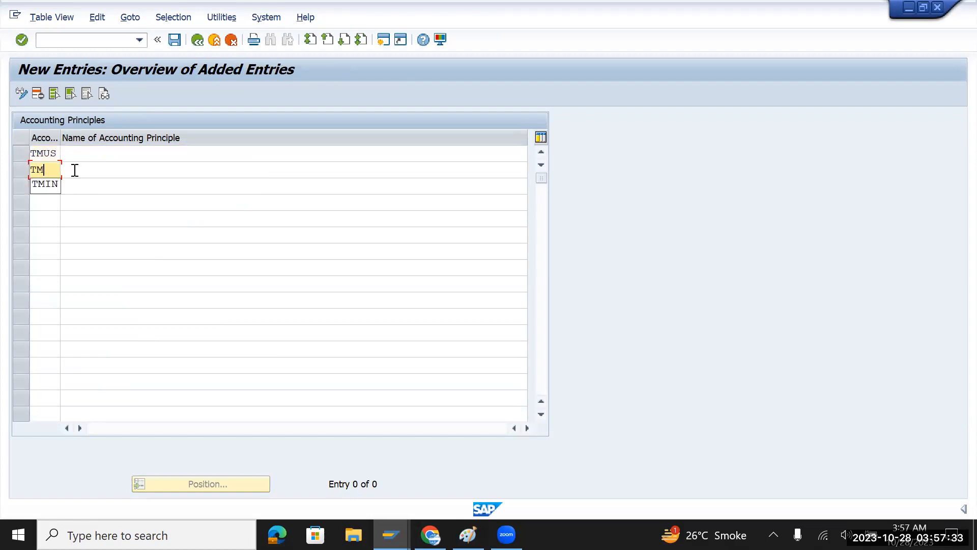
pyautogui.write('MUS')
pyautogui.press('BackSpace')
pyautogui.press('BackSpace')
pyautogui.write('GB')
# Step: Name the TMUS accounting principle "TM AC for US"
pyautogui.click(83, 152)
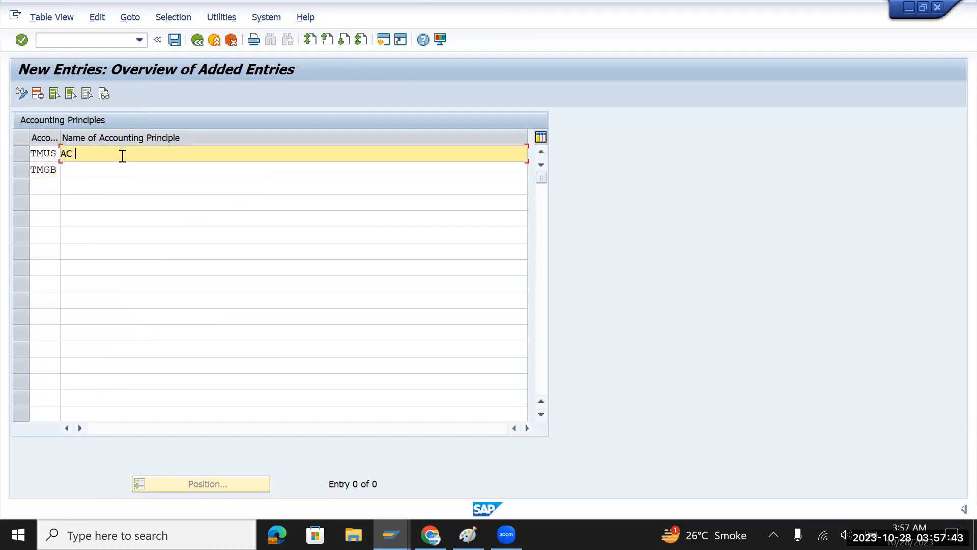
pyautogui.write('AC Pr')
pyautogui.press('BackSpace')
pyautogui.press('BackSpace')
pyautogui.press('BackSpace')
pyautogui.press('BackSpace')
pyautogui.press('BackSpace')
pyautogui.press('BackSpace')
pyautogui.press('BackSpace')
pyautogui.write('TM AC for US')
# Step: Name the TMGB accounting principle "TM AC for GB" and save the new entries
pyautogui.click(122, 171)
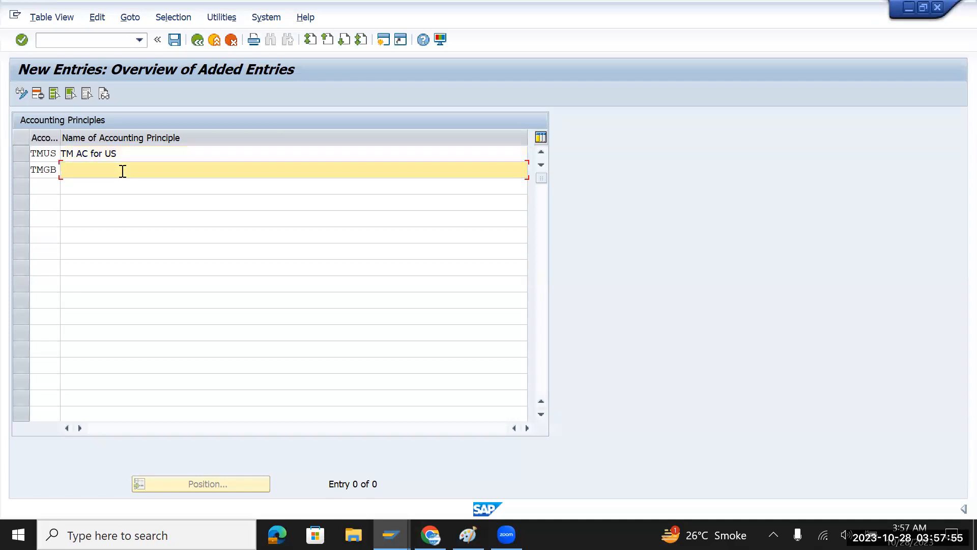
pyautogui.write('T')
pyautogui.press('BackSpace')
pyautogui.write('for GB')
pyautogui.click(175, 43)
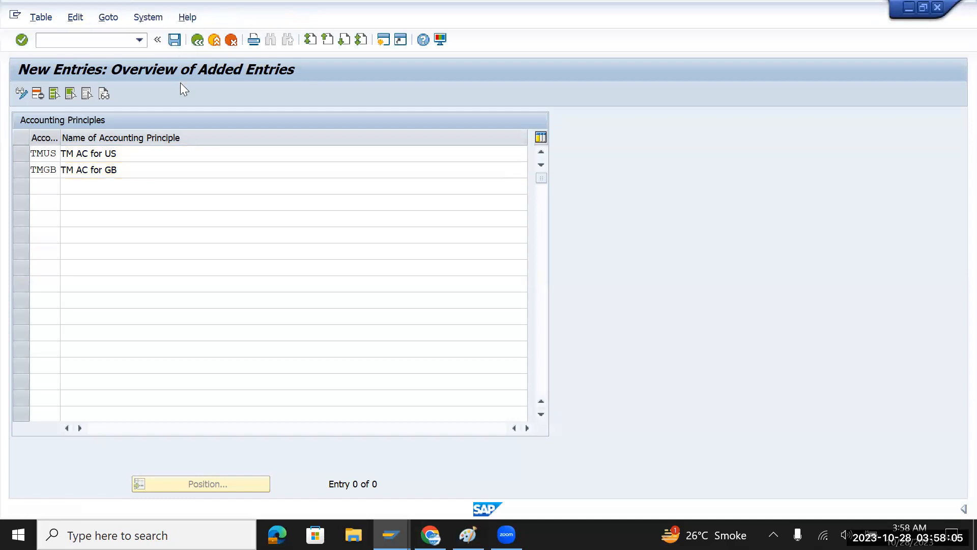
pyautogui.click(319, 260)
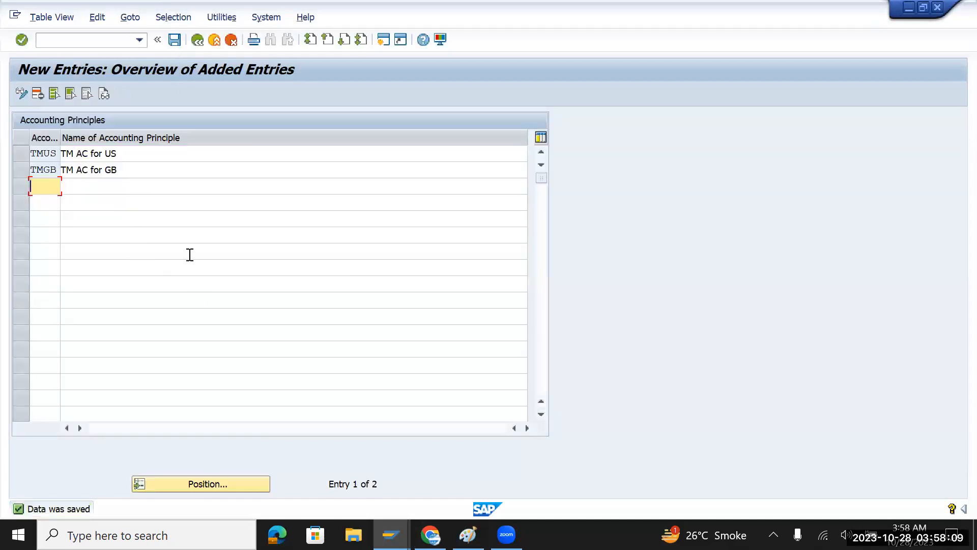
# Step: Glance at the Paint notes, leave the accounting principles table and return to the implementation guide structure
pyautogui.hotkey('alt', 'Tab')
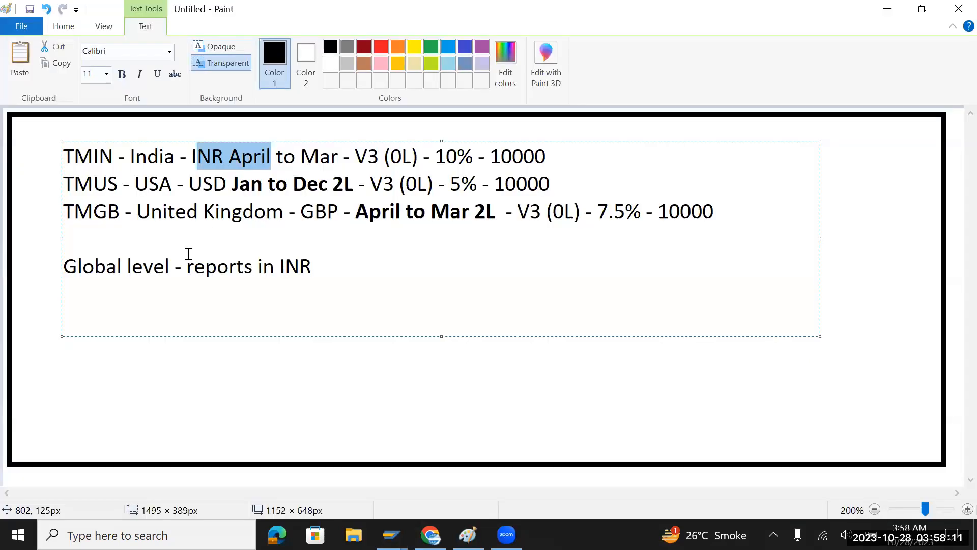
pyautogui.hotkey('alt', 'Tab')
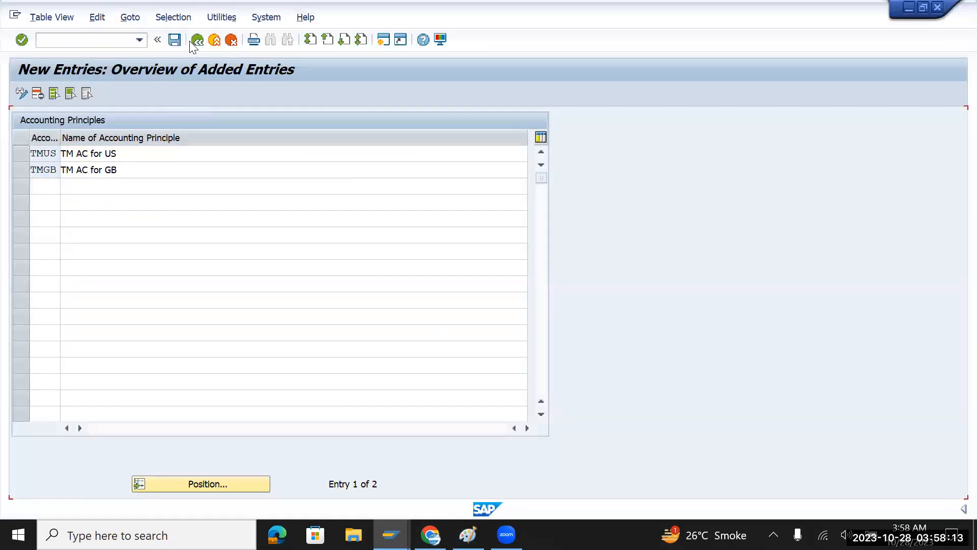
pyautogui.click(198, 40)
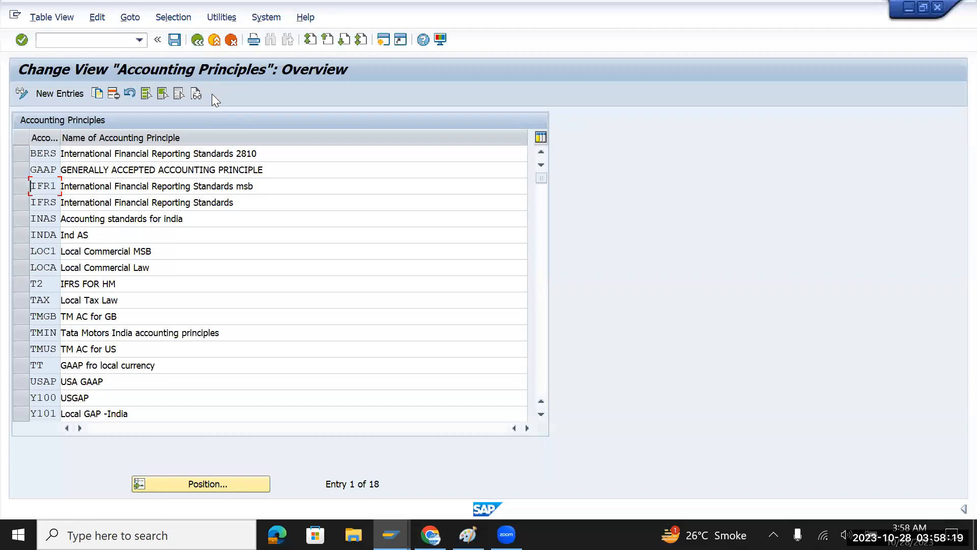
pyautogui.click(198, 39)
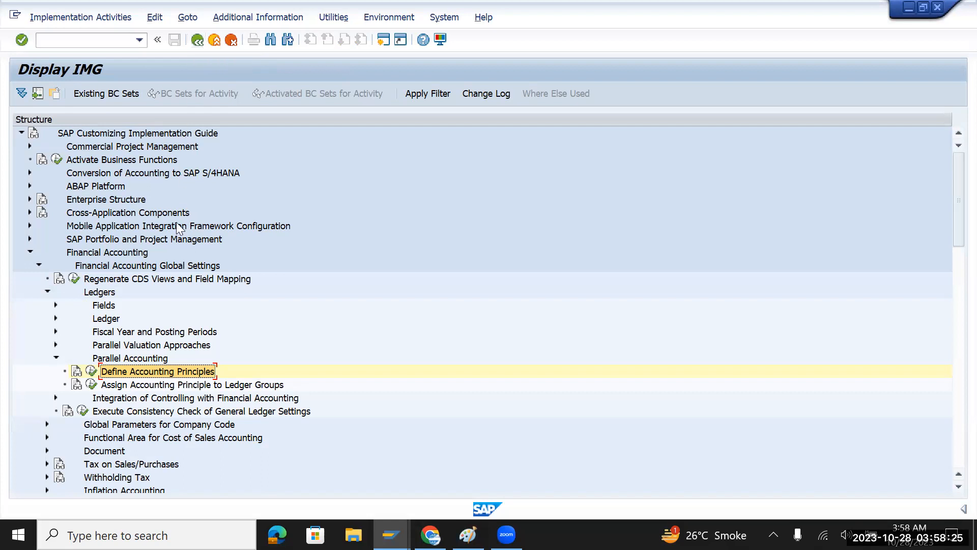
# Step: Open the assignment of accounting principles to ledger groups under Parallel Accounting and start new entries
pyautogui.click(173, 385)
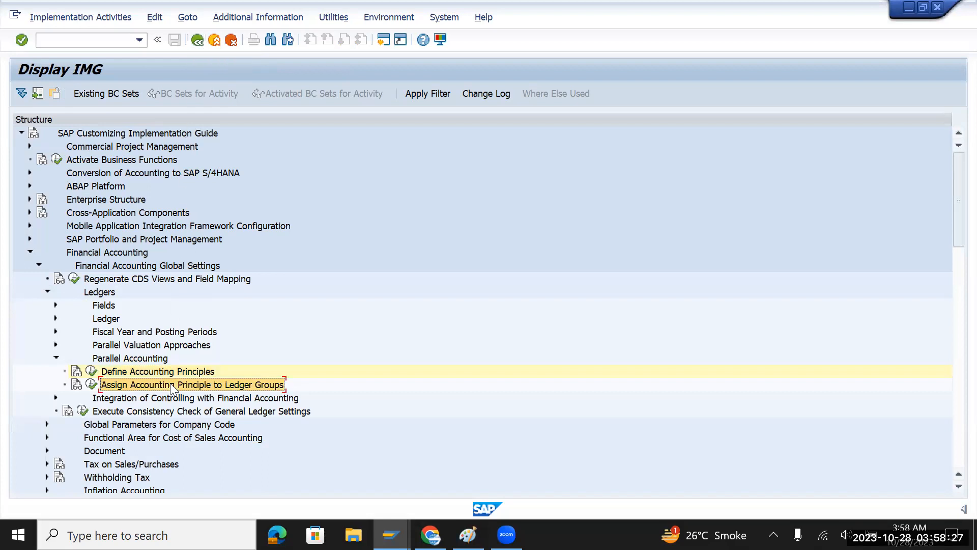
pyautogui.click(90, 384)
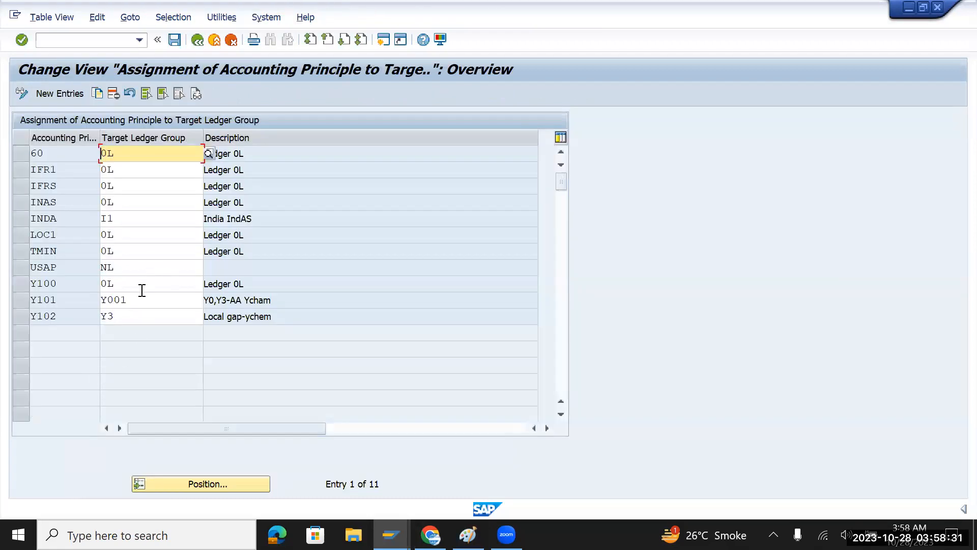
pyautogui.click(60, 92)
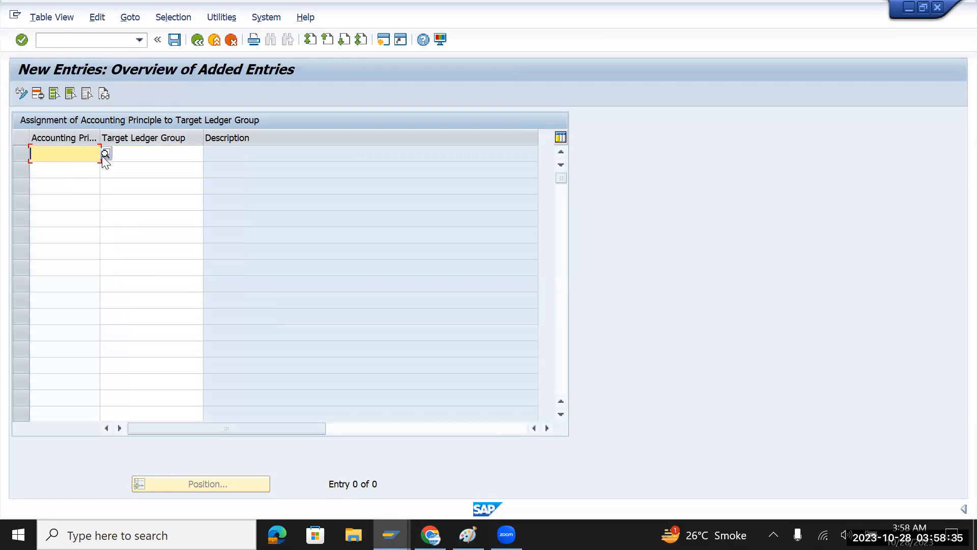
# Step: Add the accounting principles TMGB and TMUS, in that order, as the first two new assignment rows
pyautogui.click(105, 153)
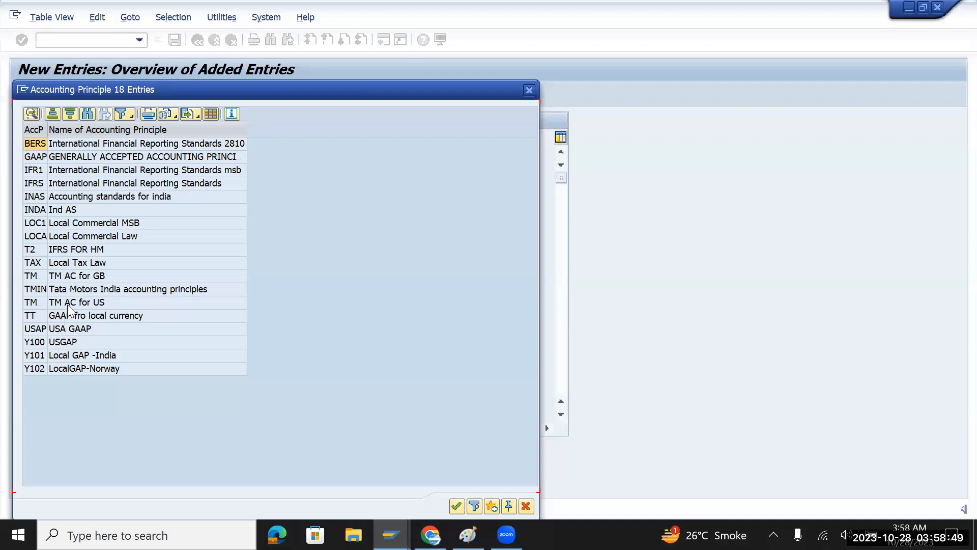
pyautogui.click(71, 292)
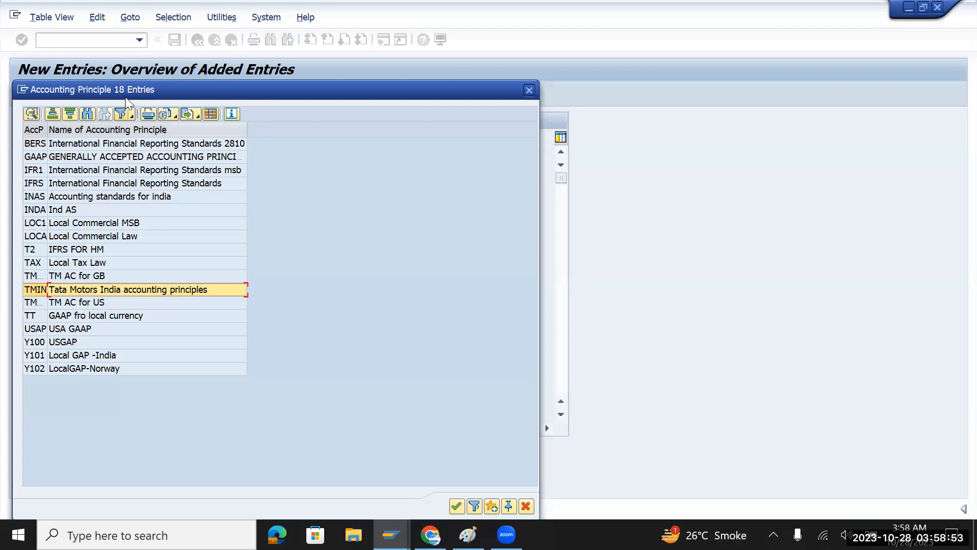
pyautogui.moveTo(136, 86); pyautogui.dragTo(409, 195)
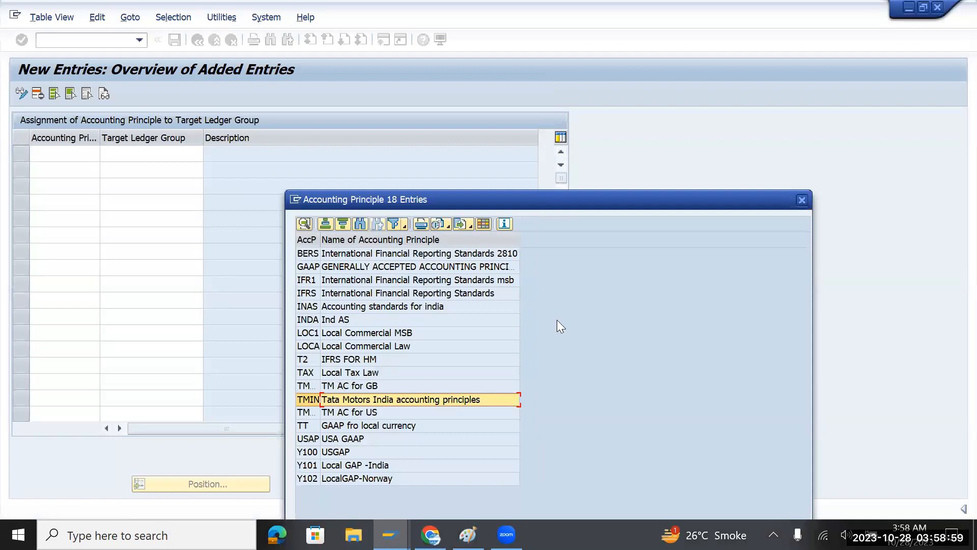
pyautogui.click(352, 416)
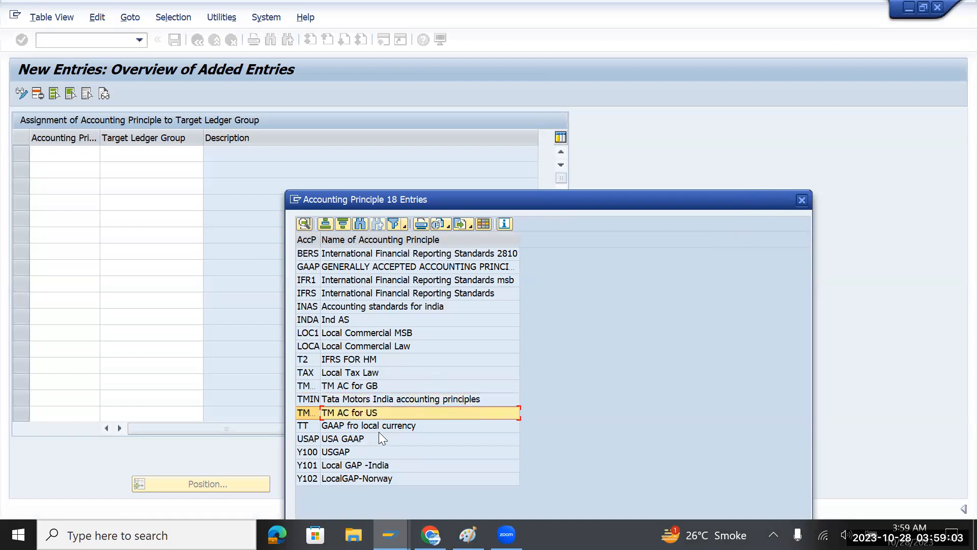
pyautogui.click(346, 390)
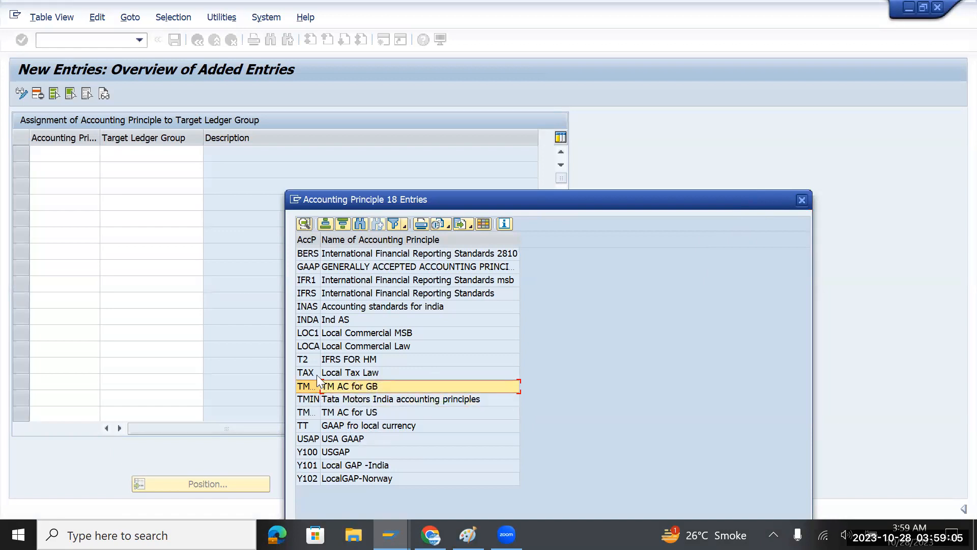
pyautogui.moveTo(320, 240); pyautogui.dragTo(365, 244)
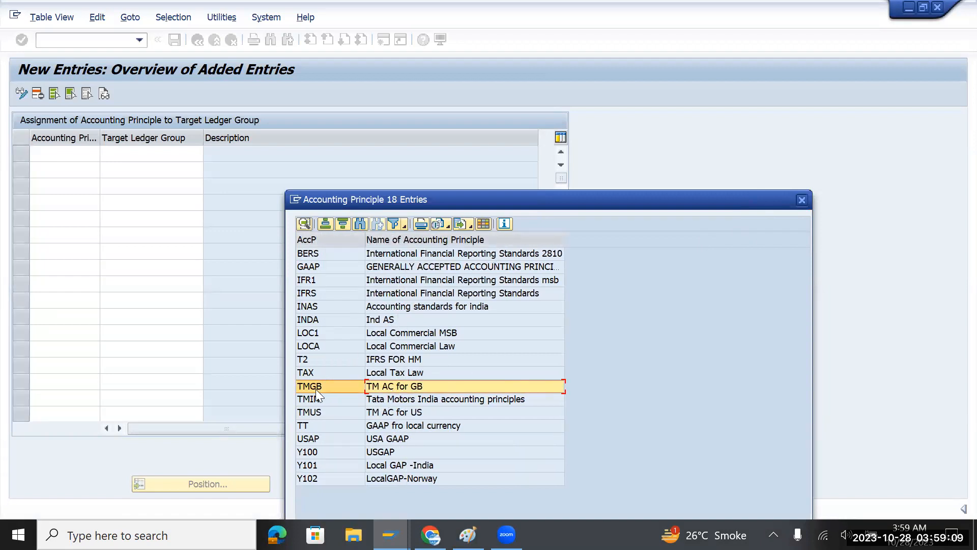
pyautogui.press('Escape')
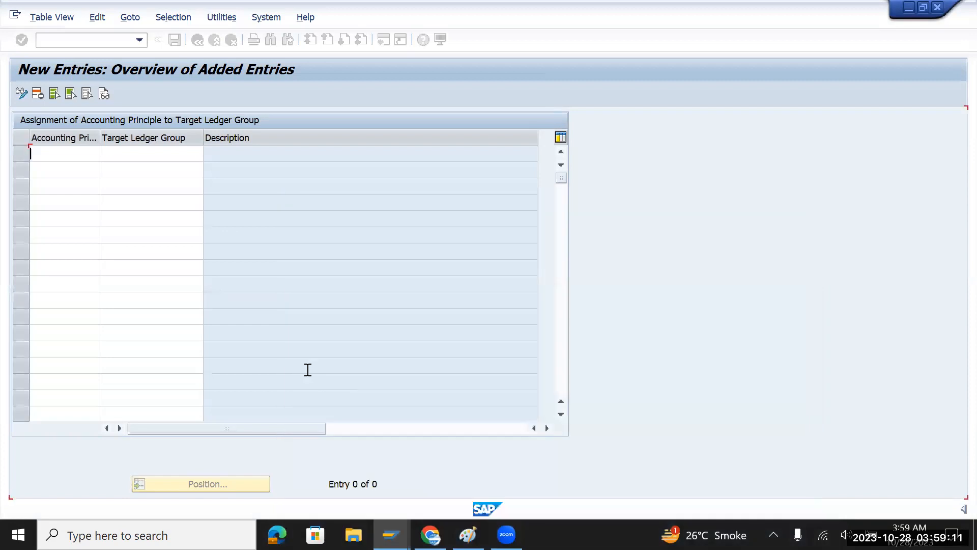
pyautogui.write('TMGB')
pyautogui.click(71, 170)
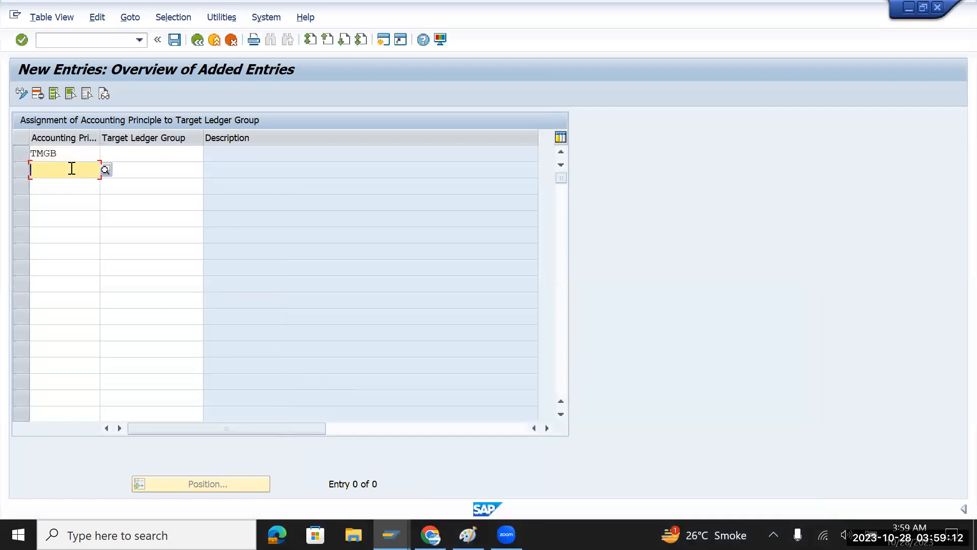
pyautogui.click(105, 170)
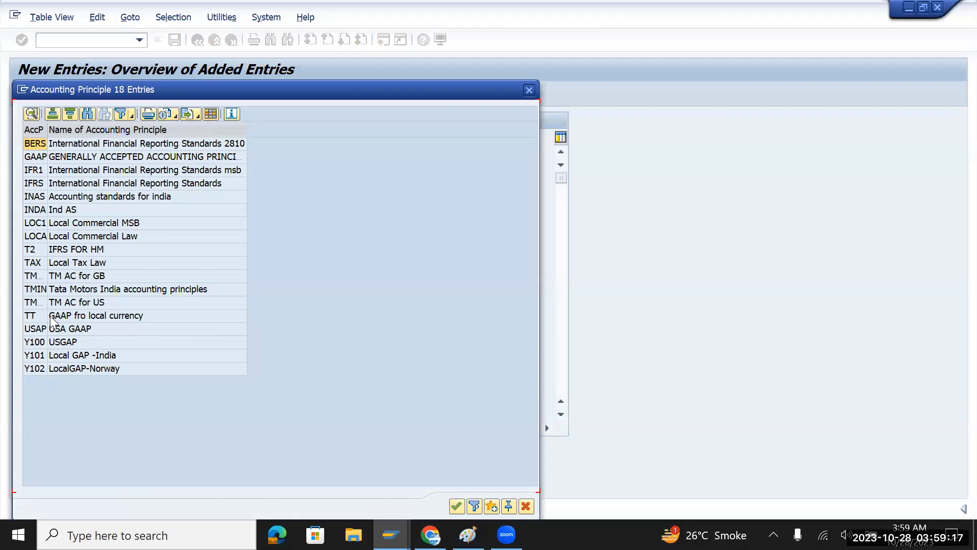
pyautogui.doubleClick(44, 302)
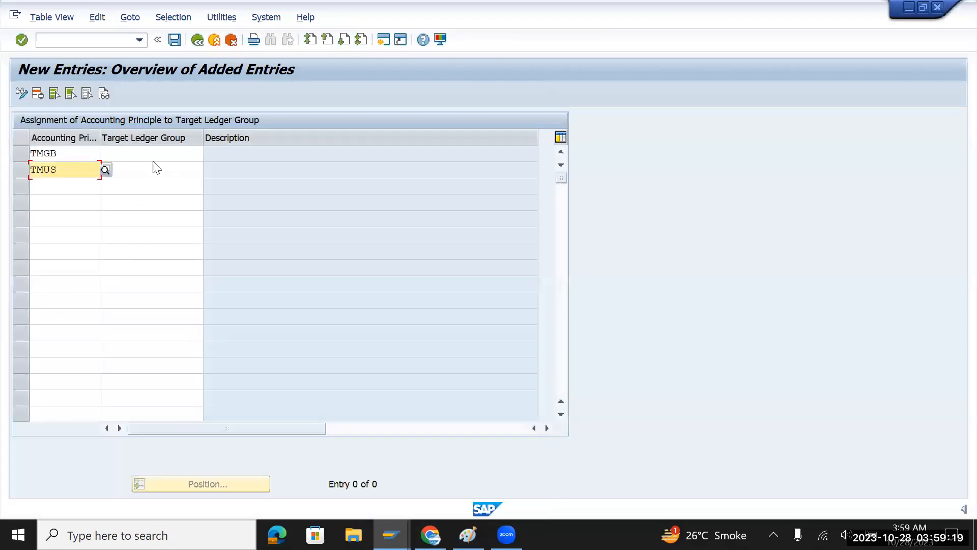
# Step: Assign target ledger group 2L to both the TMGB and TMUS accounting principles
pyautogui.click(154, 155)
pyautogui.click(209, 154)
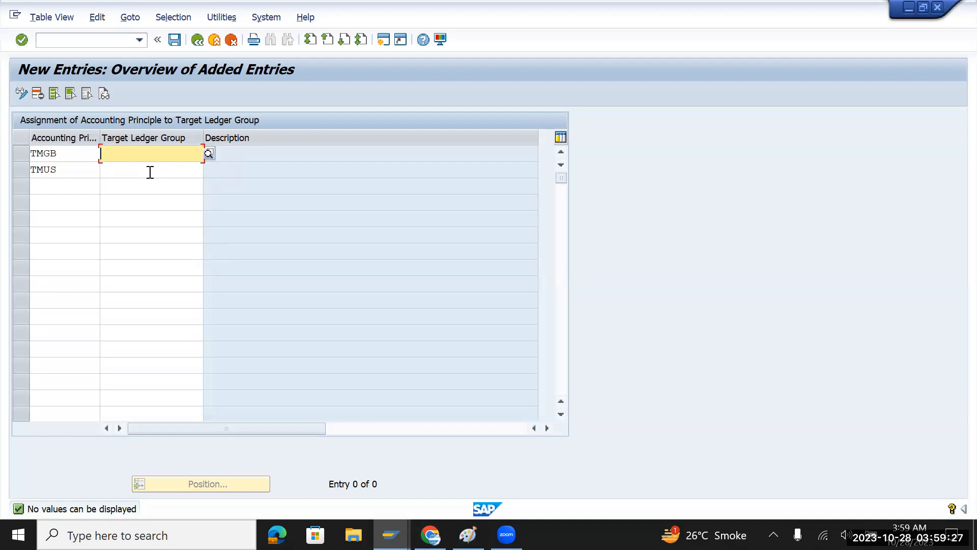
pyautogui.write('2L')
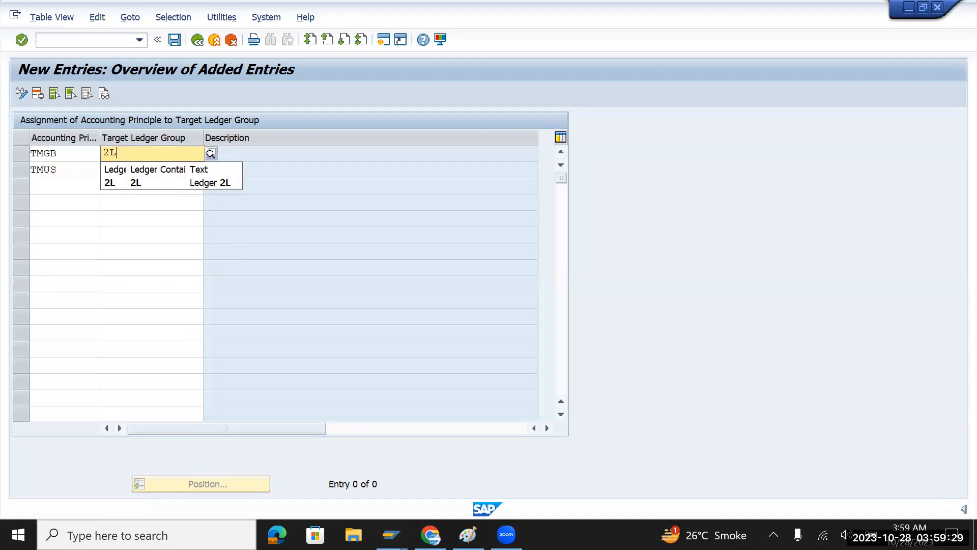
pyautogui.click(150, 172)
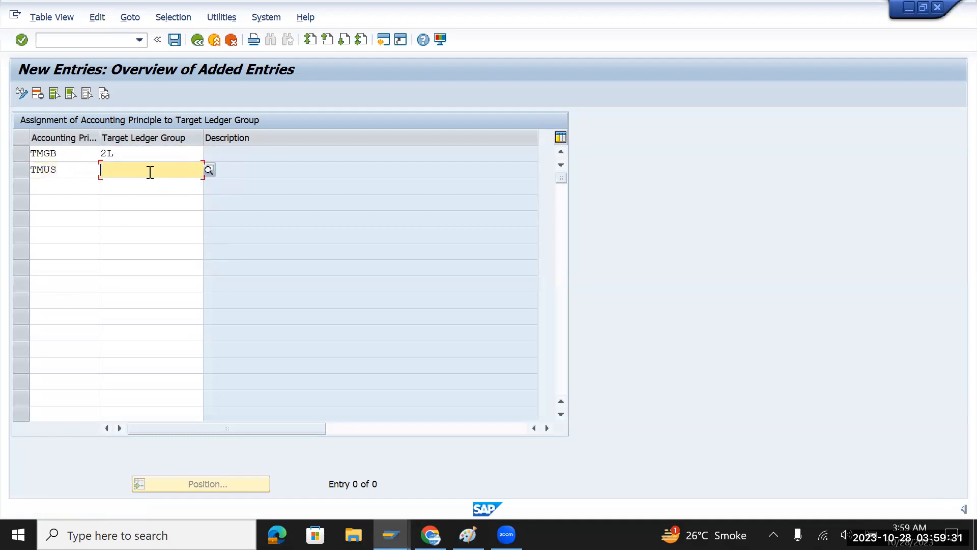
pyautogui.write('2L')
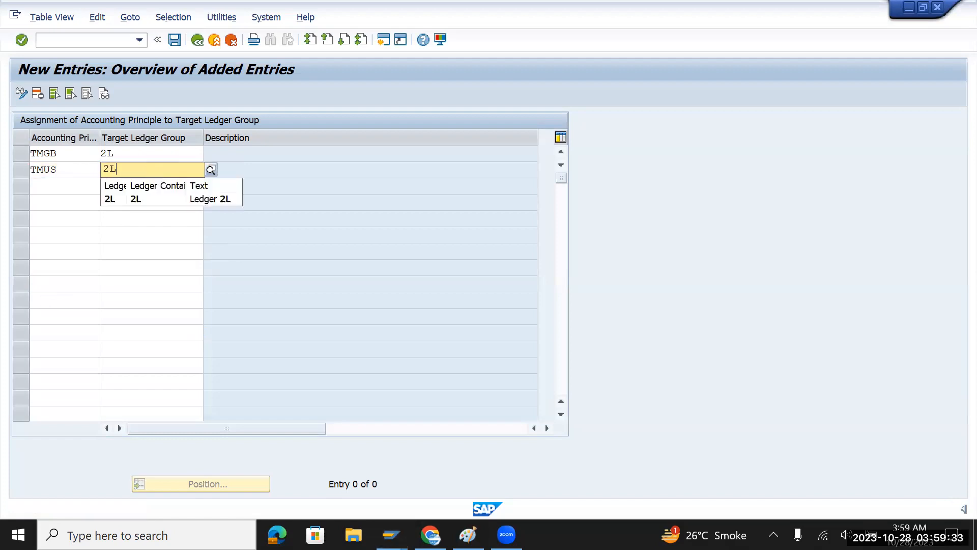
pyautogui.press('Return')
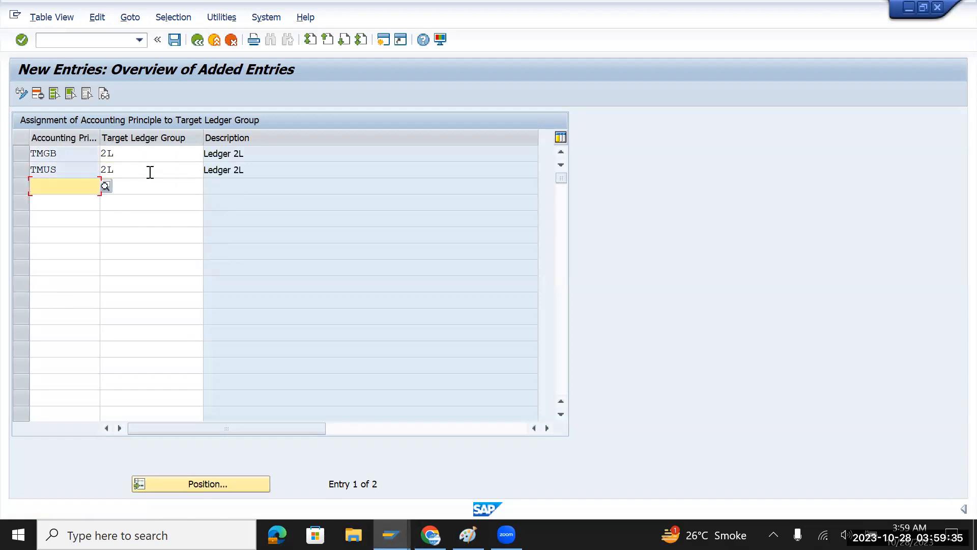
# Step: Change the target ledger group of the TMGB and TMUS rows to 0L
pyautogui.click(141, 153)
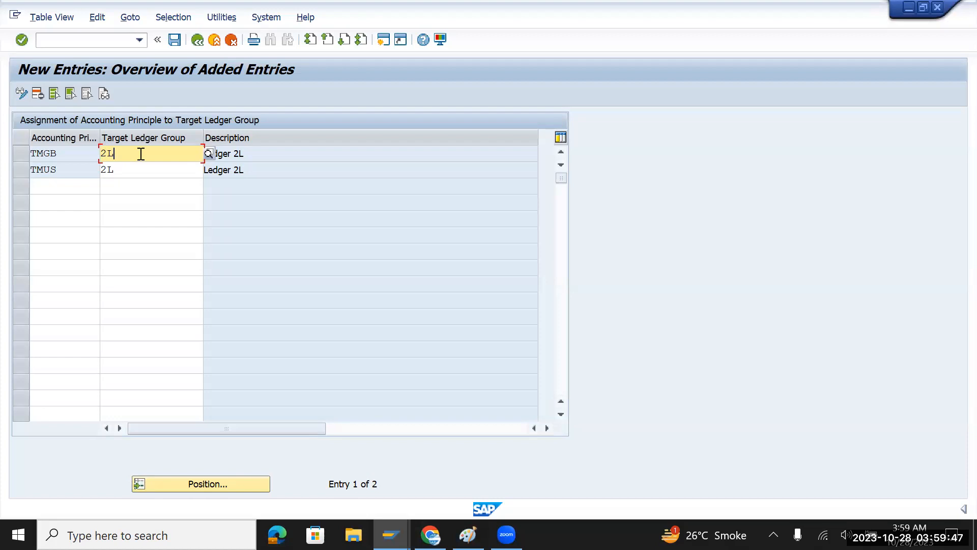
pyautogui.press('BackSpace')
pyautogui.press('BackSpace')
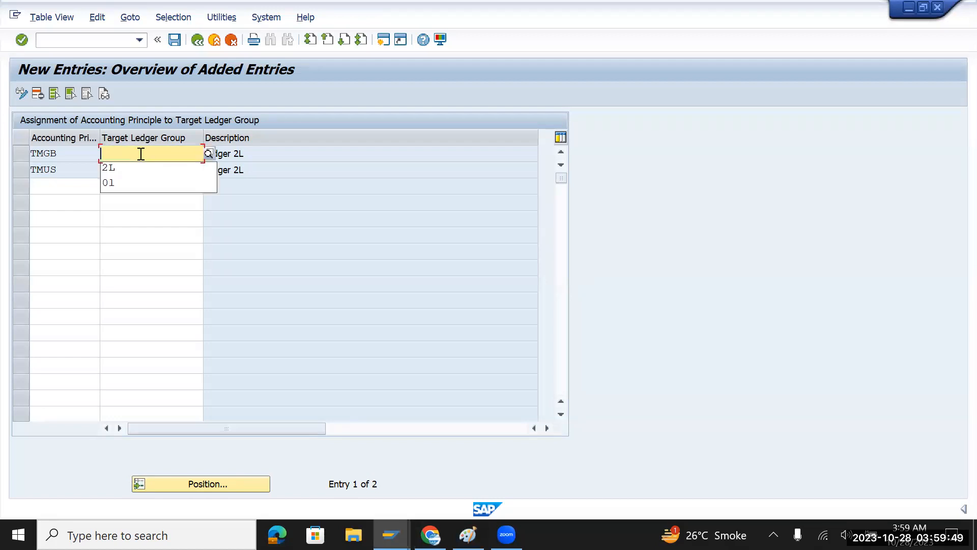
pyautogui.write('O')
pyautogui.press('BackSpace')
pyautogui.write('0L')
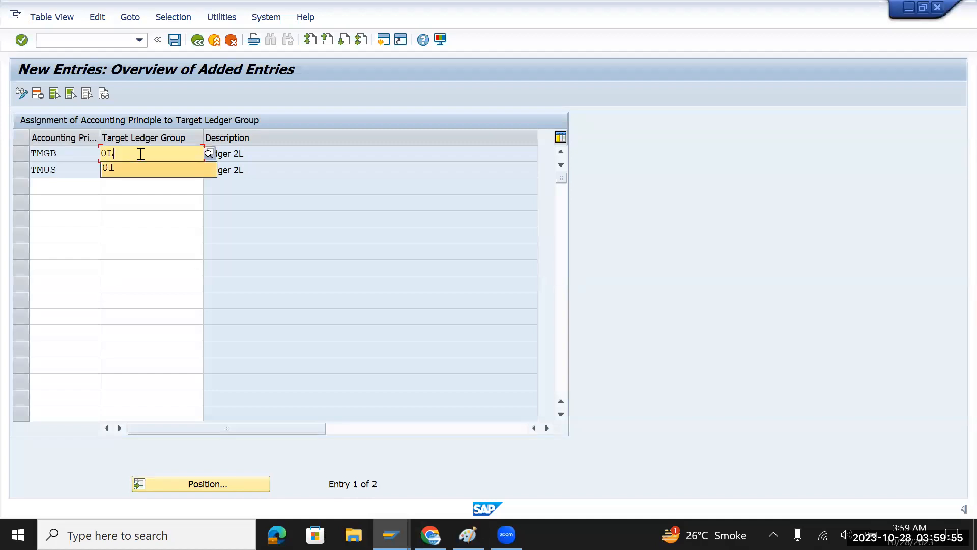
pyautogui.press('Tab')
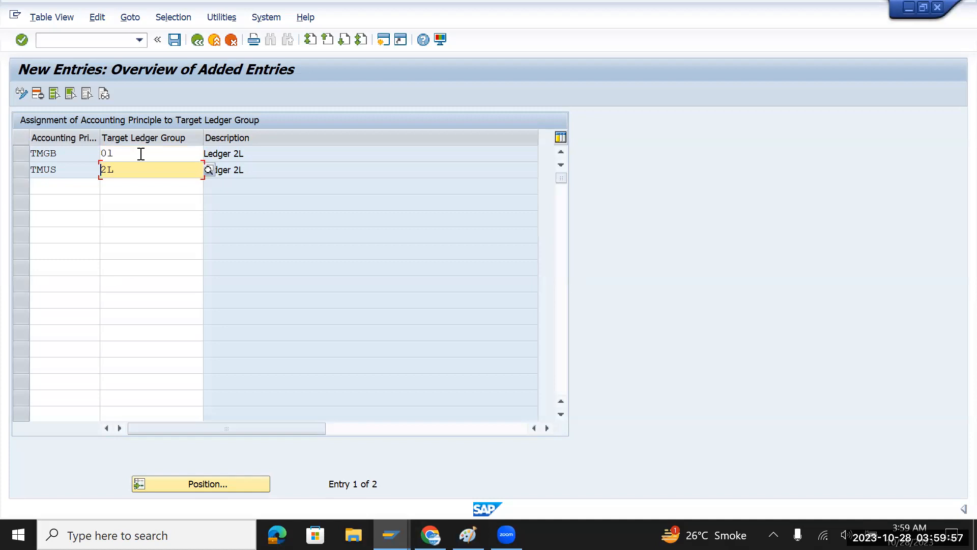
pyautogui.write(')')
pyautogui.press('BackSpace')
pyautogui.press('BackSpace')
pyautogui.write('0L')
pyautogui.press('Return')
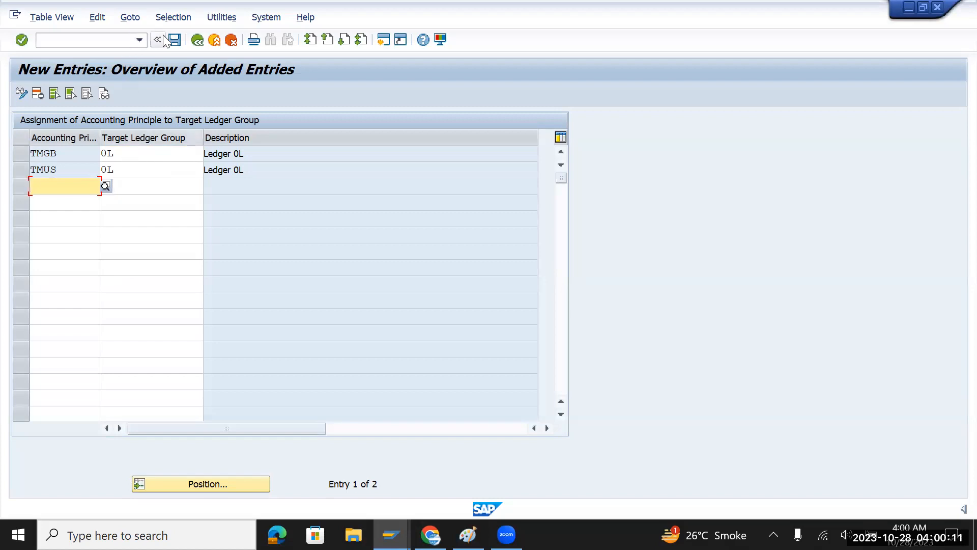
# Step: Save the new assignments under the "FI_Basis setting" customizing request and check the TMIN assignment in the overview
pyautogui.click(174, 41)
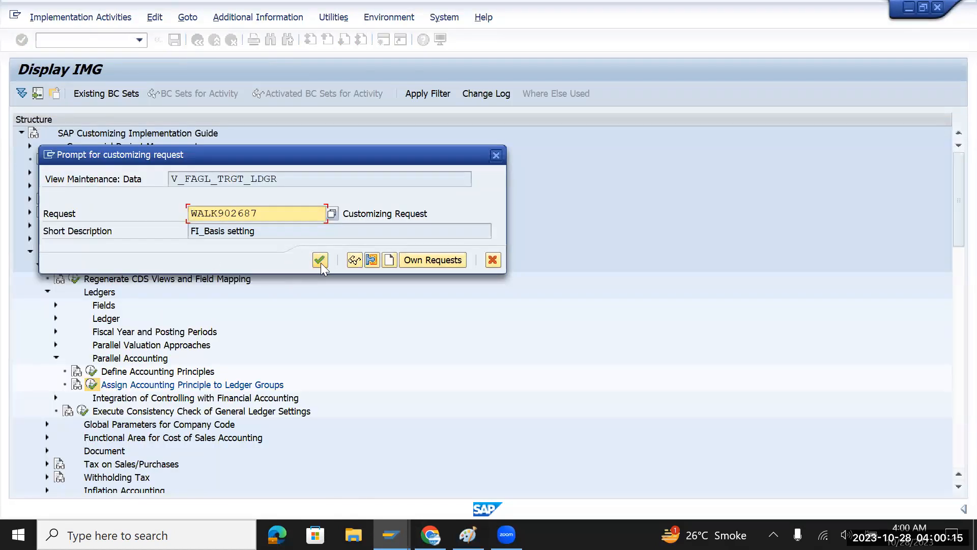
pyautogui.click(319, 261)
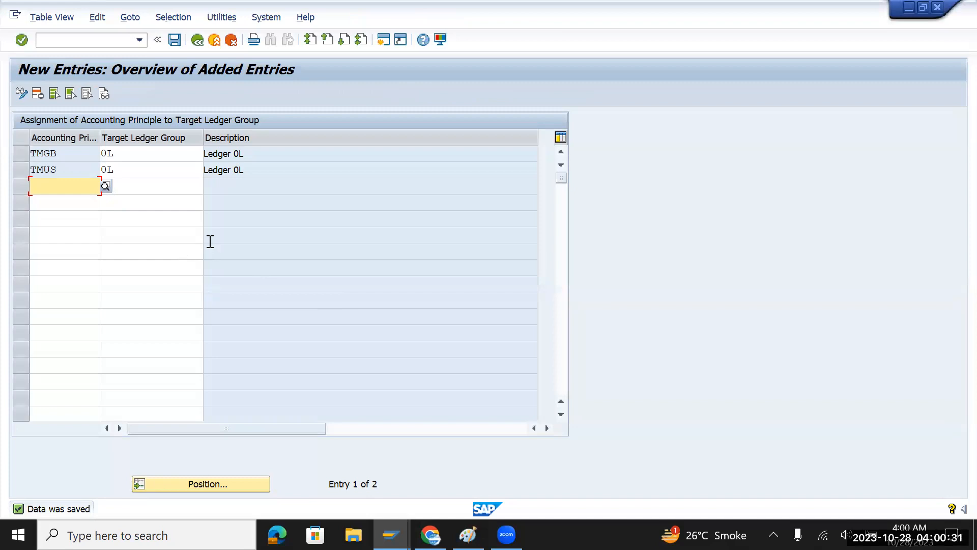
pyautogui.click(198, 40)
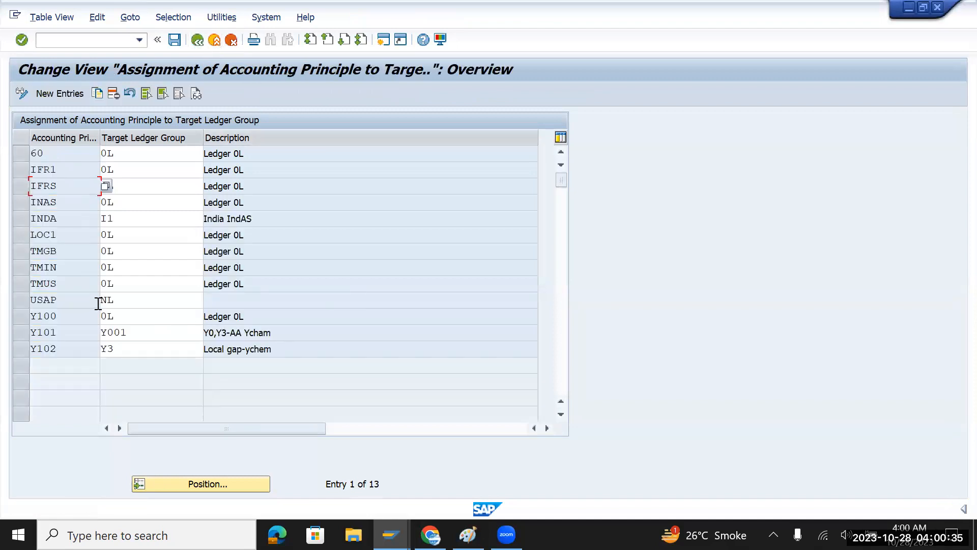
pyautogui.moveTo(135, 267); pyautogui.dragTo(104, 267)
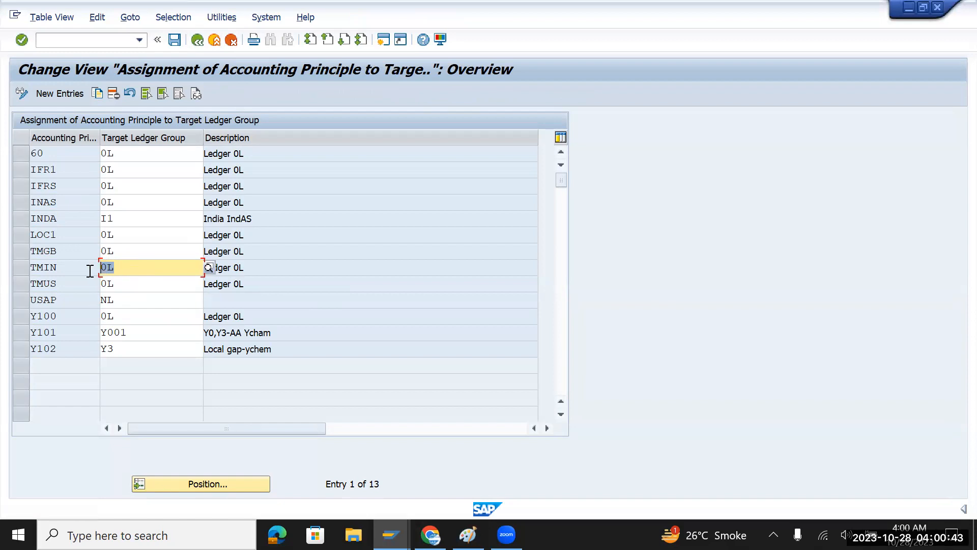
pyautogui.moveTo(80, 267); pyautogui.dragTo(31, 268)
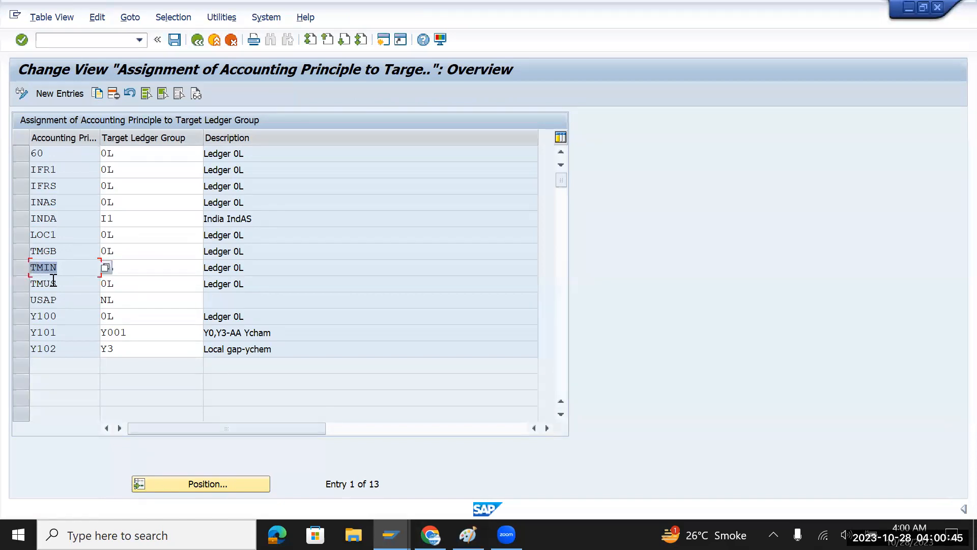
# Step: Try to change the target ledger group of TMUS and TMGB to 2L, and cancel the edits
pyautogui.moveTo(122, 286); pyautogui.dragTo(71, 283)
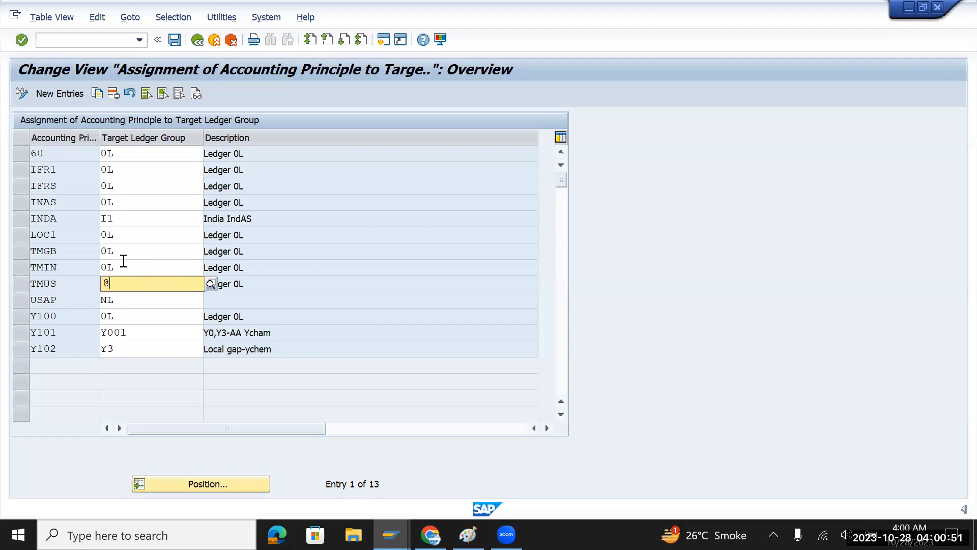
pyautogui.press('BackSpace')
pyautogui.write('2')
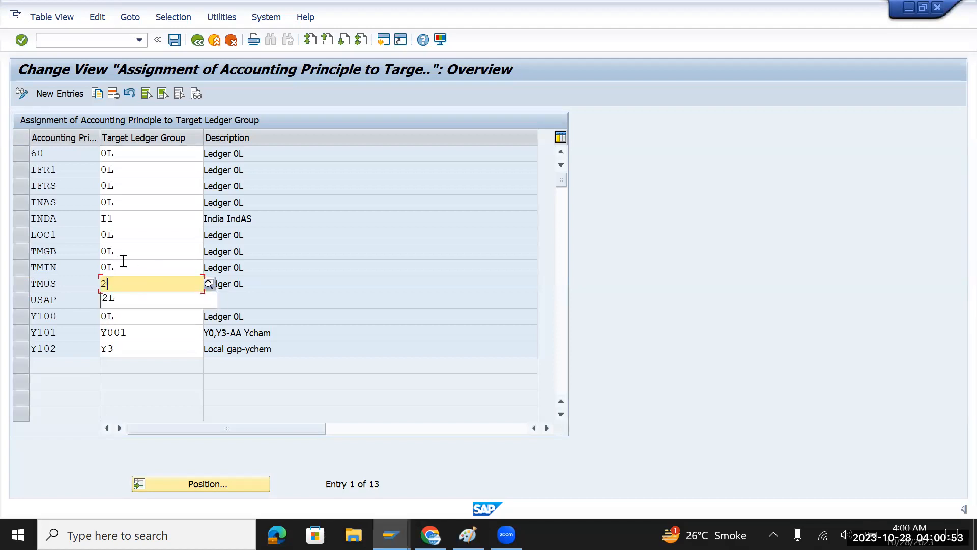
pyautogui.write('L')
pyautogui.click(127, 250)
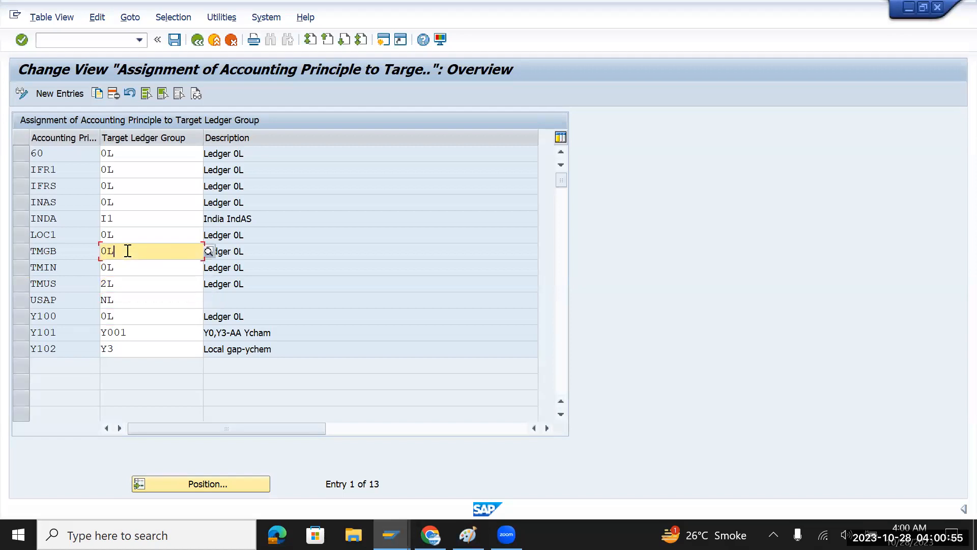
pyautogui.press('BackSpace')
pyautogui.press('BackSpace')
pyautogui.write('2L')
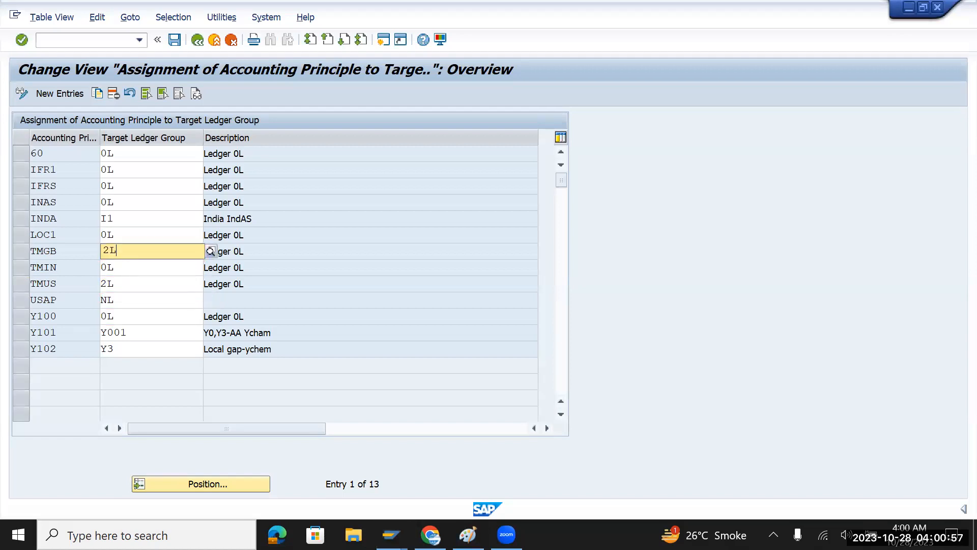
pyautogui.press('Return')
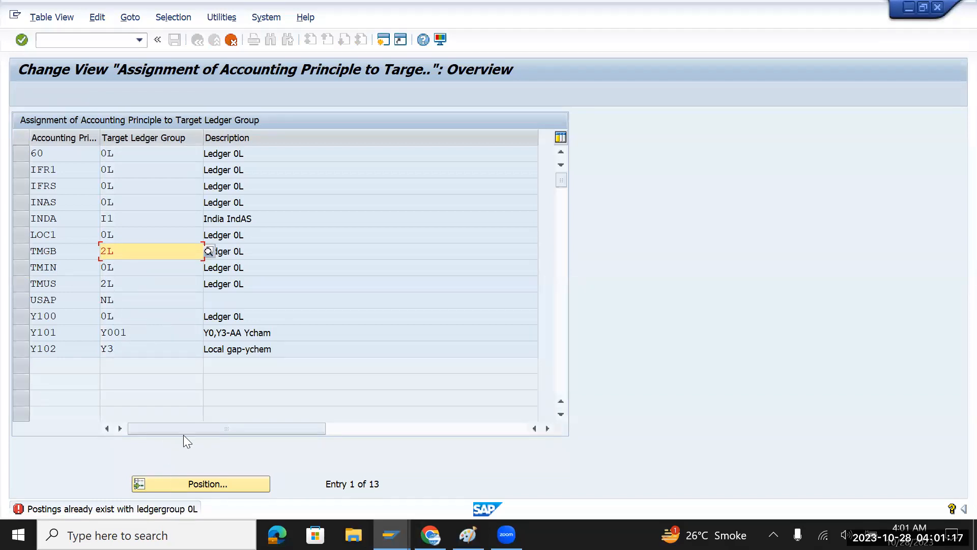
pyautogui.click(231, 39)
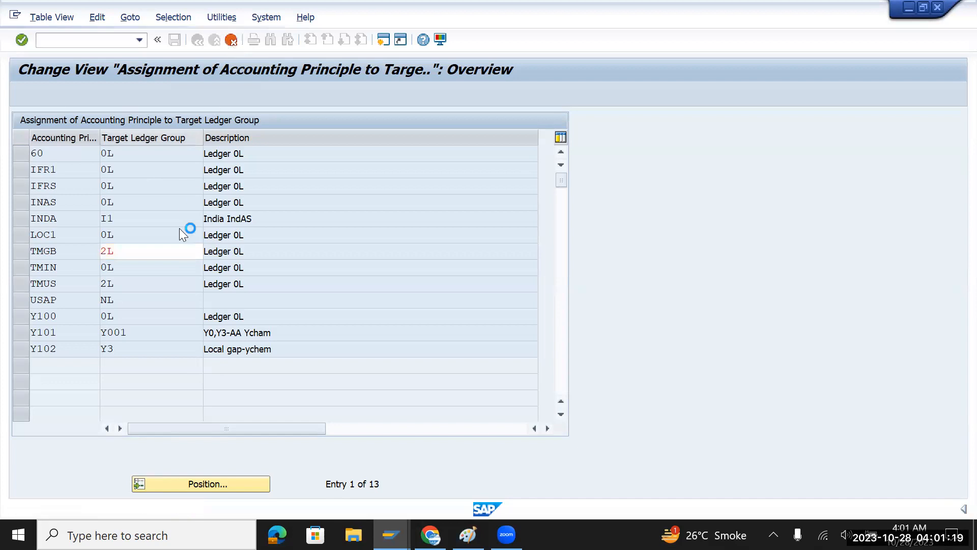
pyautogui.click(238, 281)
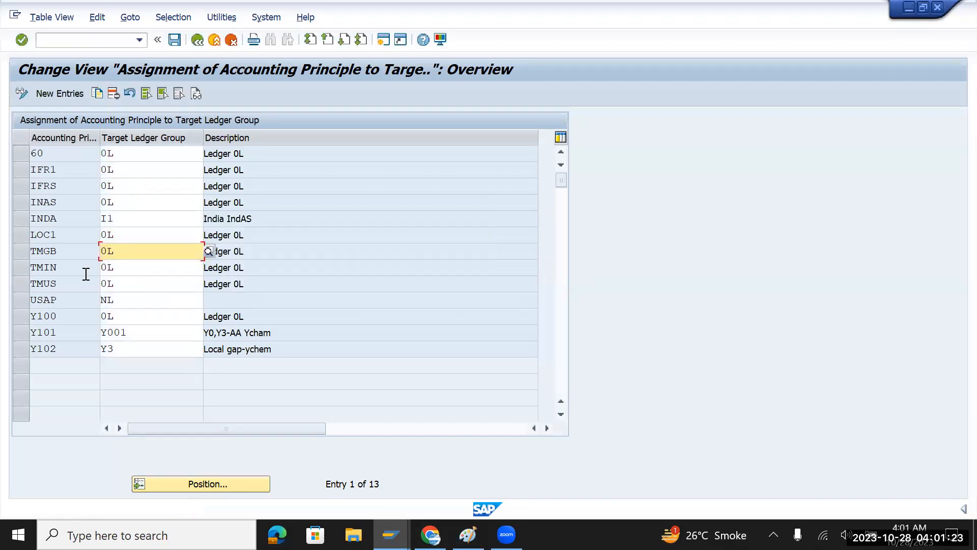
# Step: Try to change the target ledger group of the TMUS accounting principle to 2L, and cancel the edit
pyautogui.click(122, 283)
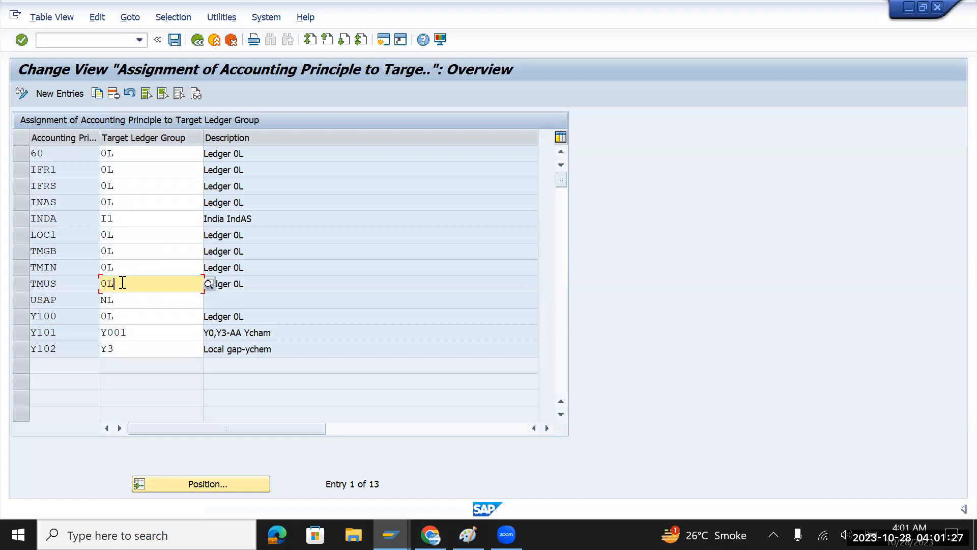
pyautogui.click(124, 255)
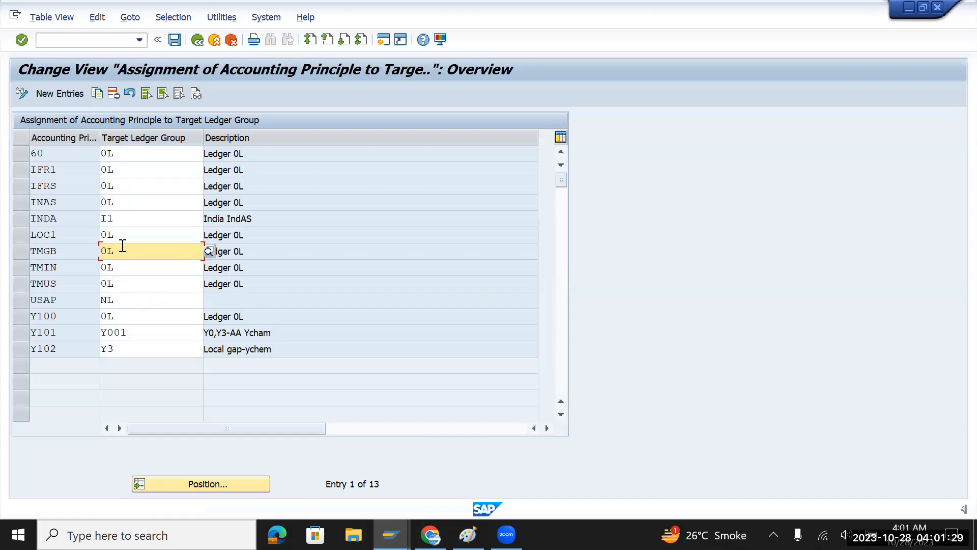
pyautogui.hotkey('ctrl', 's')
pyautogui.click(130, 283)
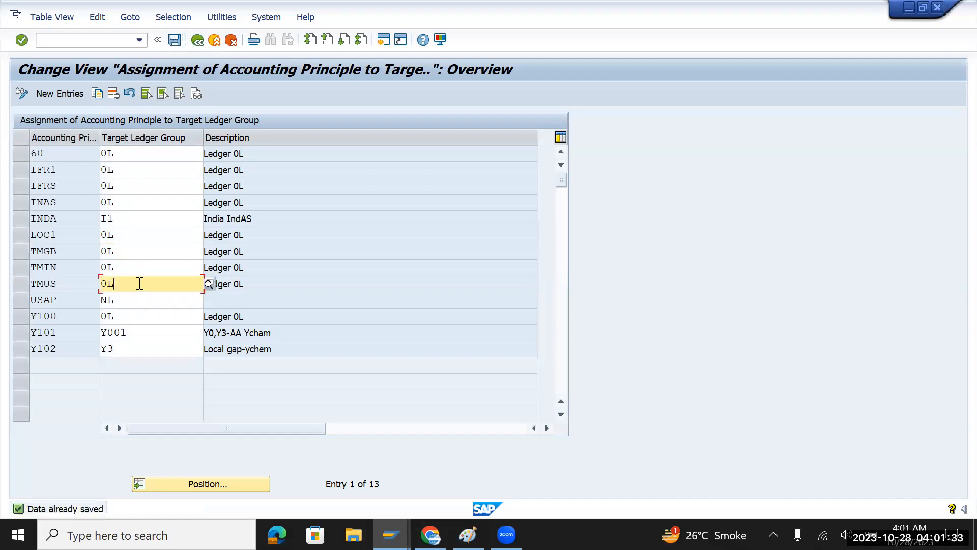
pyautogui.press('BackSpace')
pyautogui.press('BackSpace')
pyautogui.write('2l')
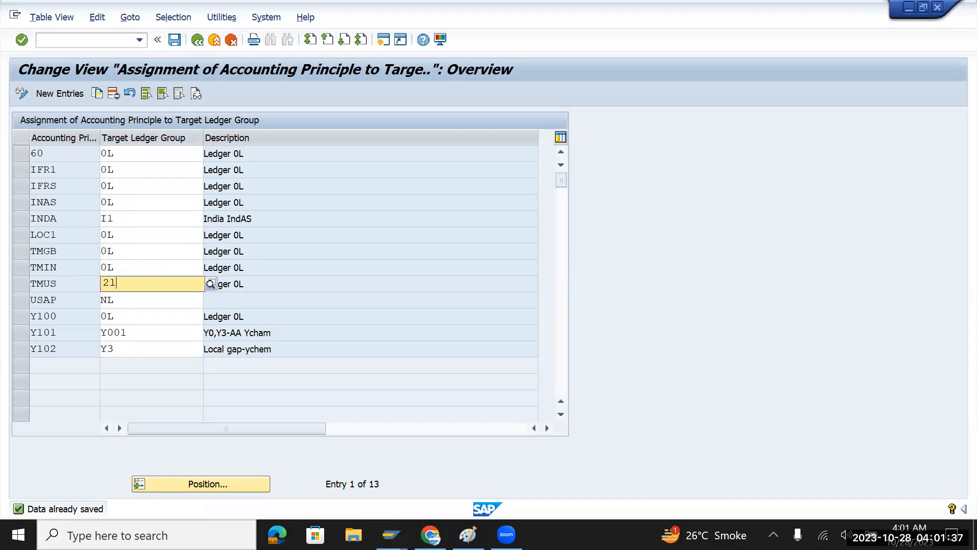
pyautogui.press('Down')
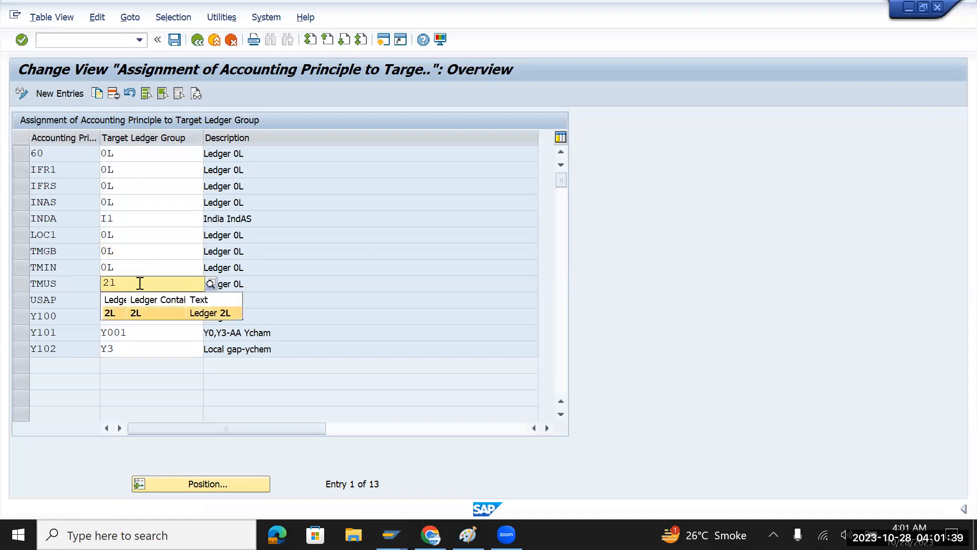
pyautogui.press('Return')
pyautogui.press('Return')
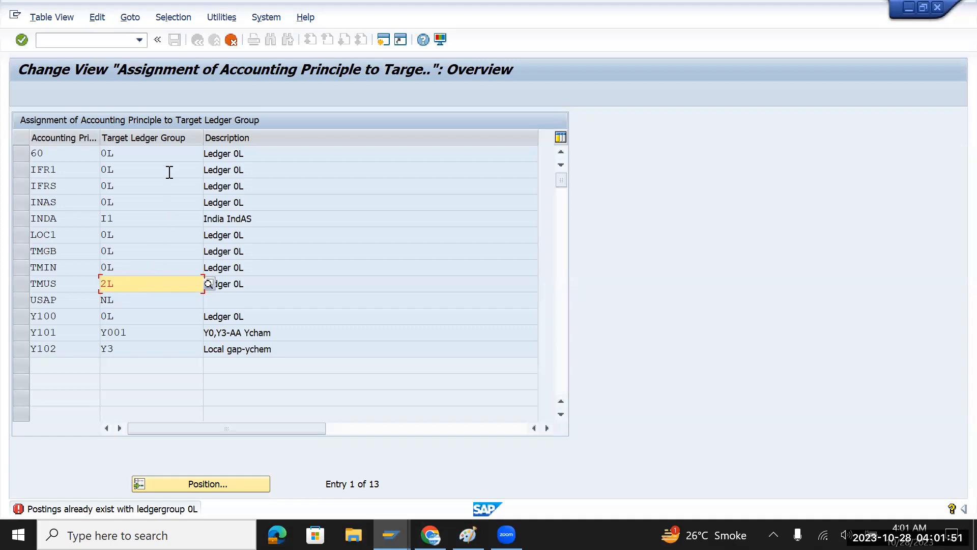
pyautogui.click(231, 41)
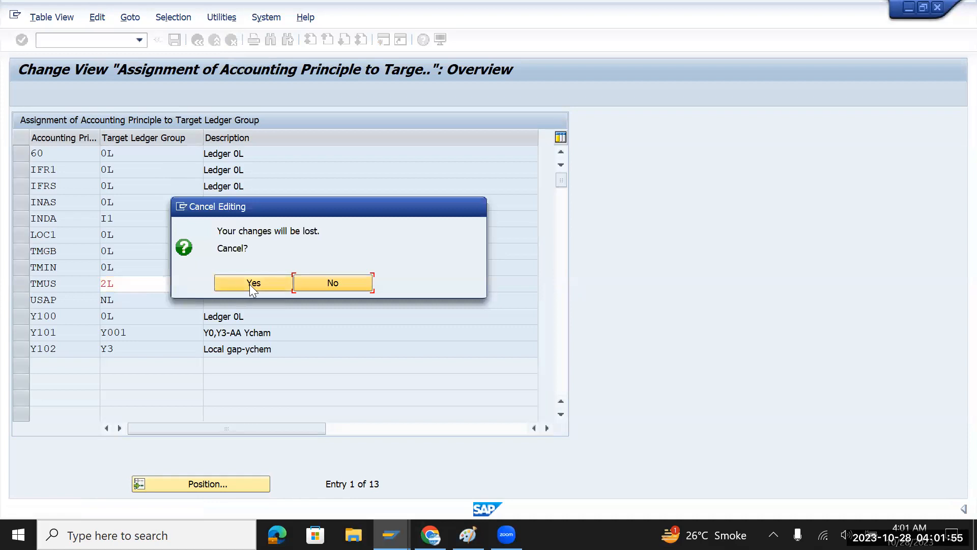
pyautogui.click(249, 283)
# Step: Review the list of defined accounting principles and return to the assignment of accounting principles to ledger groups
pyautogui.click(198, 39)
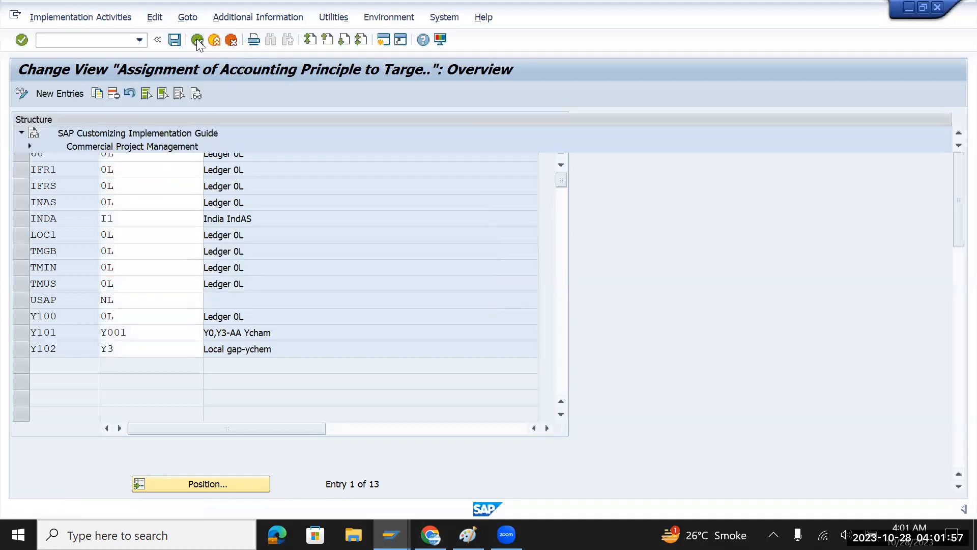
pyautogui.click(92, 371)
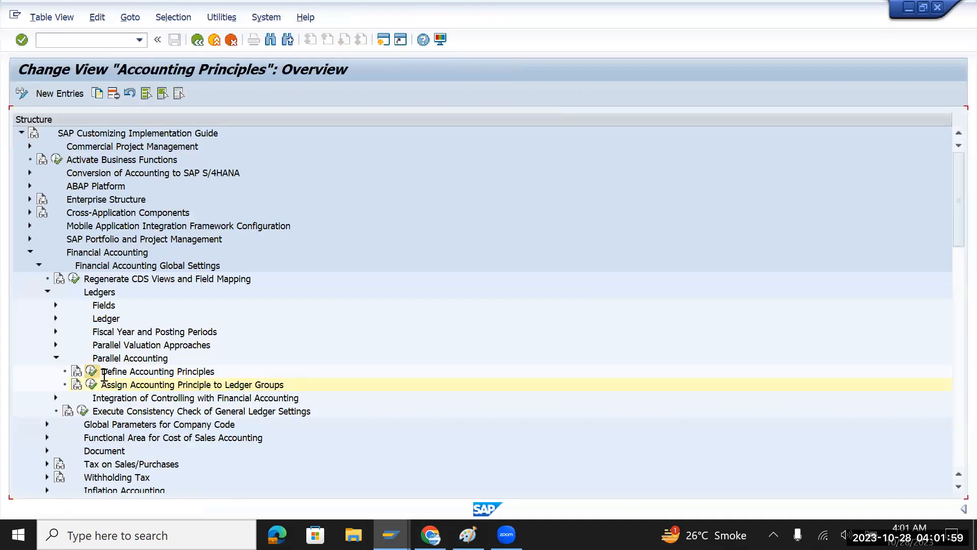
pyautogui.click(198, 40)
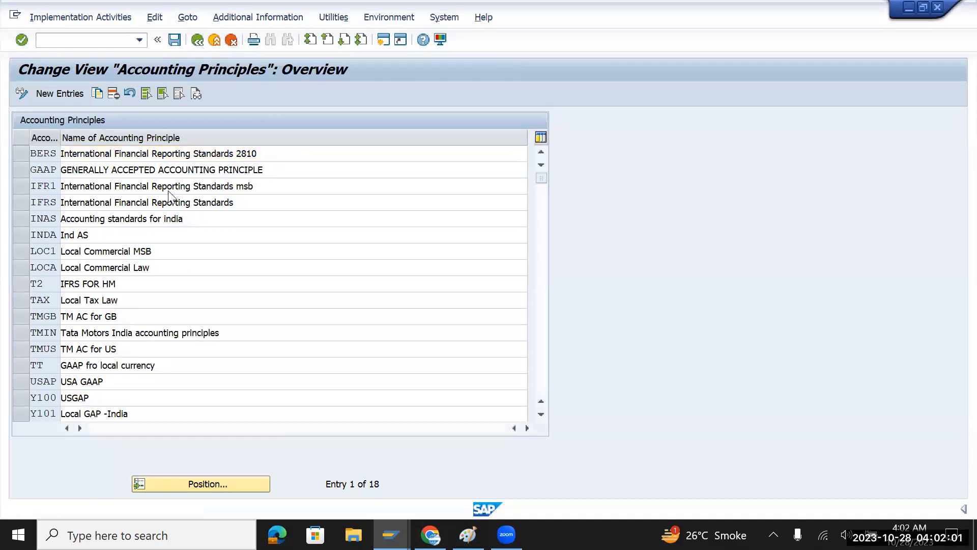
pyautogui.click(92, 384)
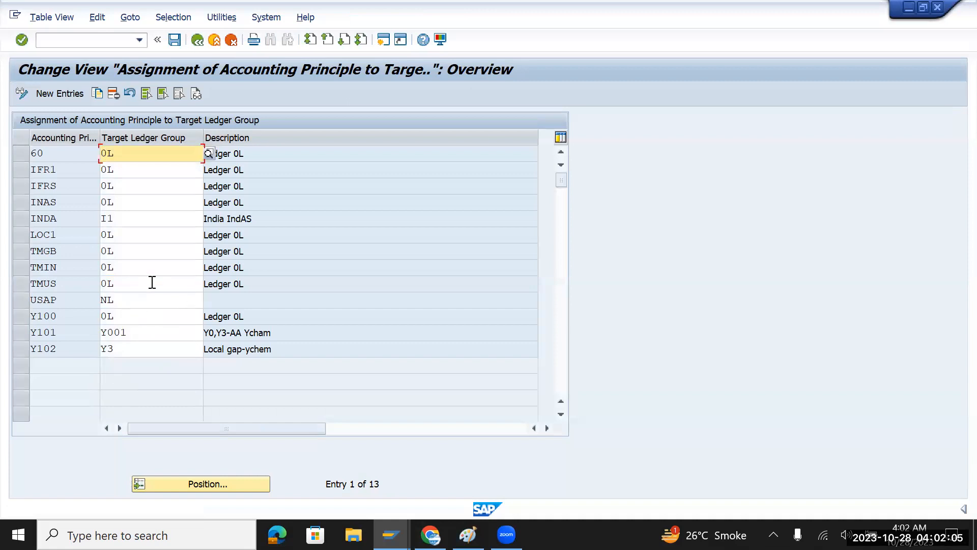
# Step: Try to change the target ledger group of the TMGB accounting principle to 2L, and cancel the edit
pyautogui.click(130, 269)
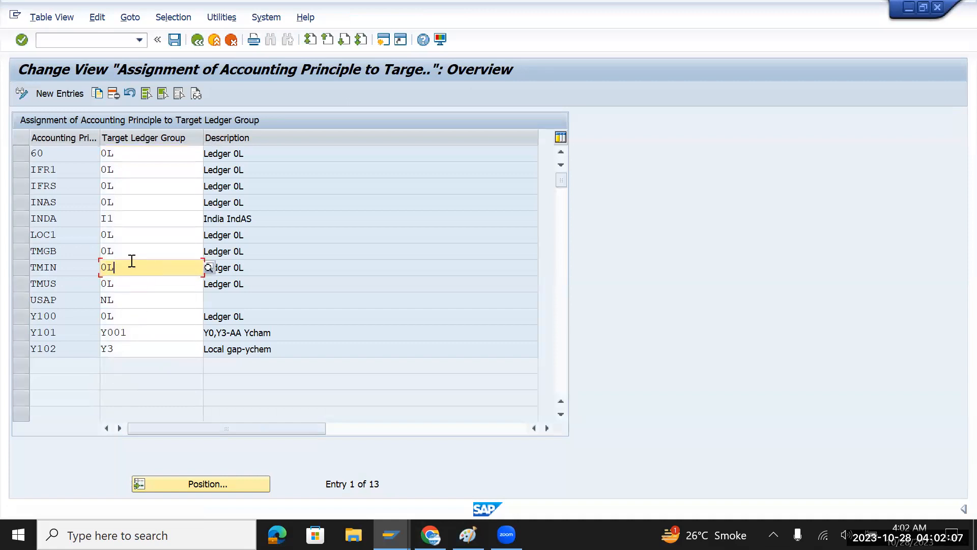
pyautogui.click(130, 250)
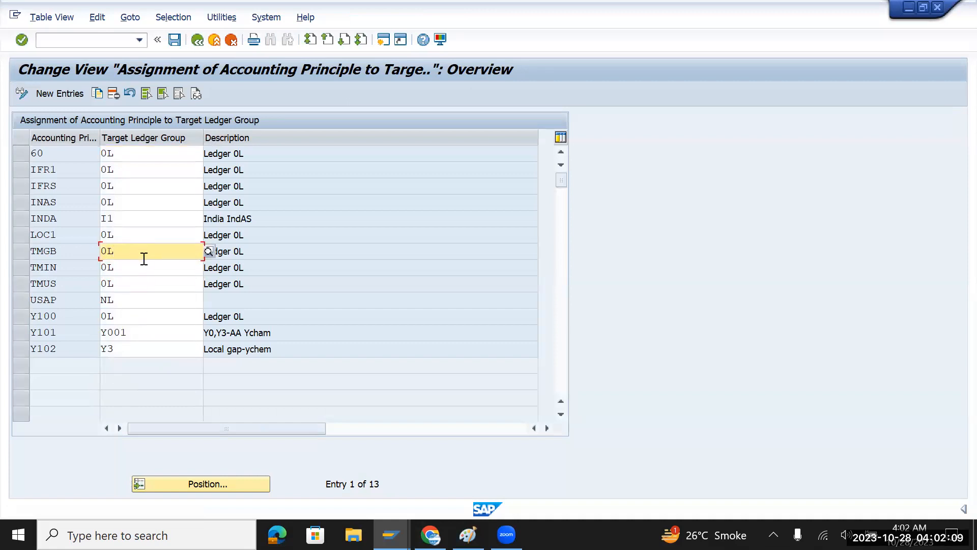
pyautogui.press('BackSpace')
pyautogui.press('BackSpace')
pyautogui.write('@L')
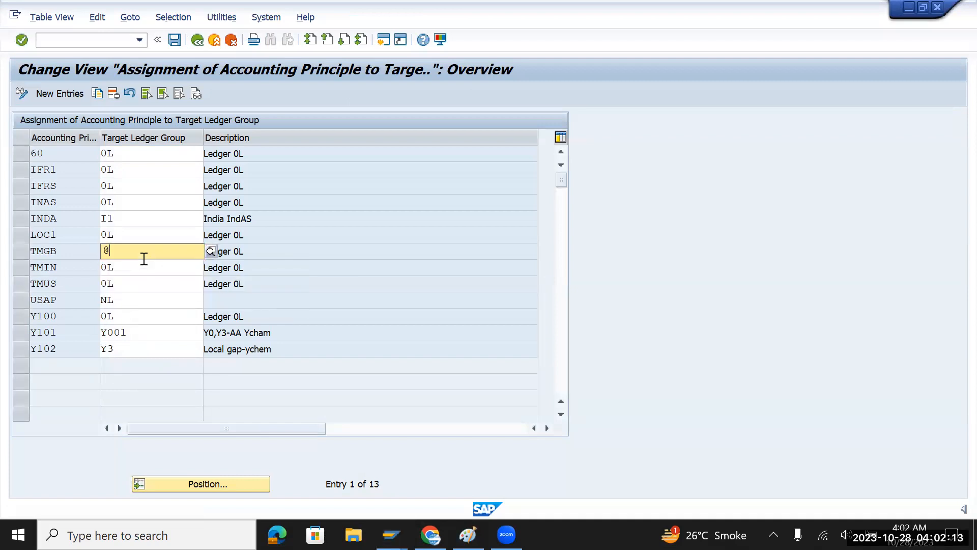
pyautogui.press('BackSpace')
pyautogui.press('BackSpace')
pyautogui.write('2L')
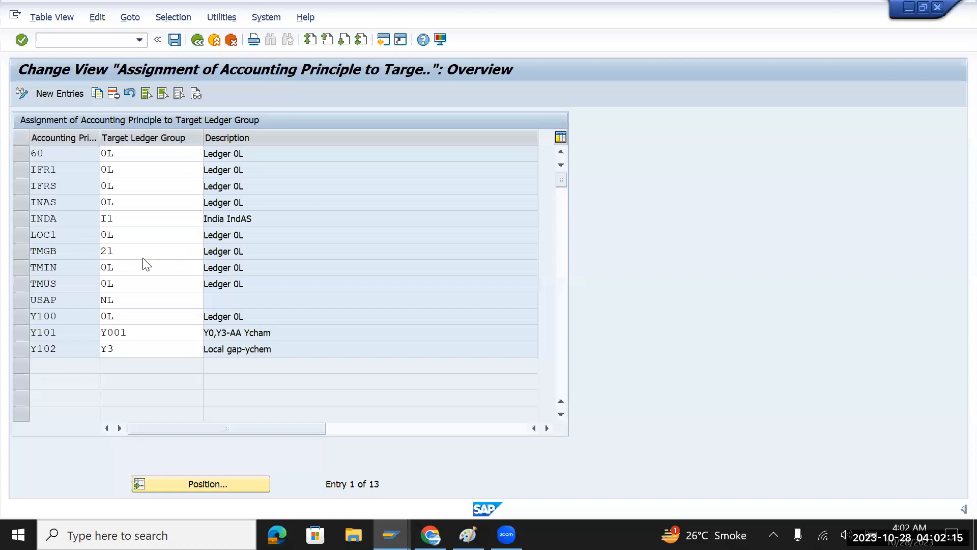
pyautogui.press('Return')
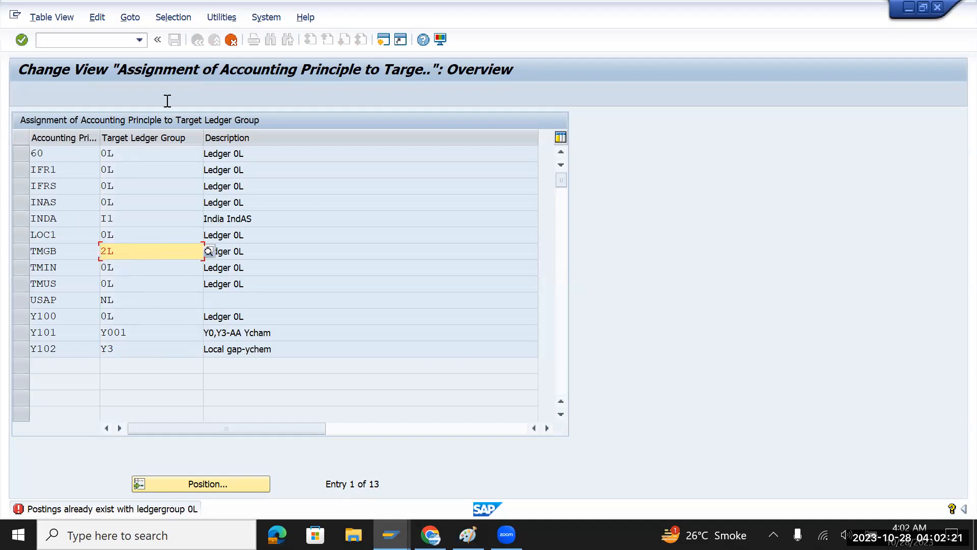
pyautogui.click(231, 40)
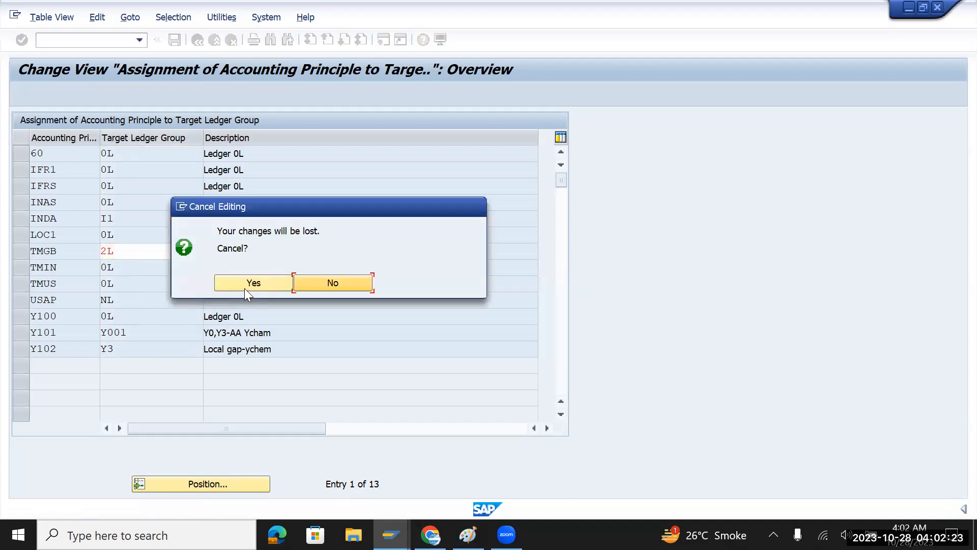
pyautogui.click(245, 288)
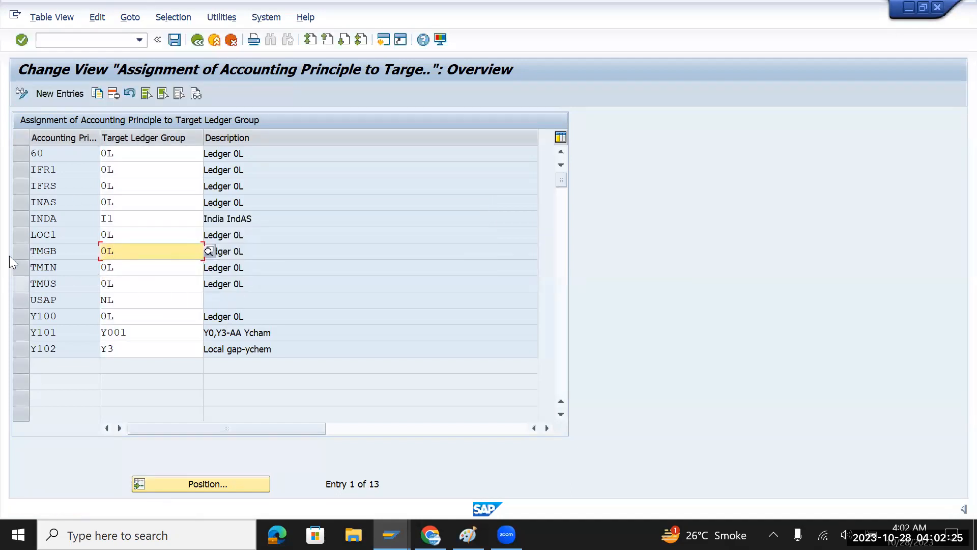
# Step: Delete the TMGB and TMUS assignment rows and save the deletion under the "FI_Basis setting" customizing request
pyautogui.click(23, 251)
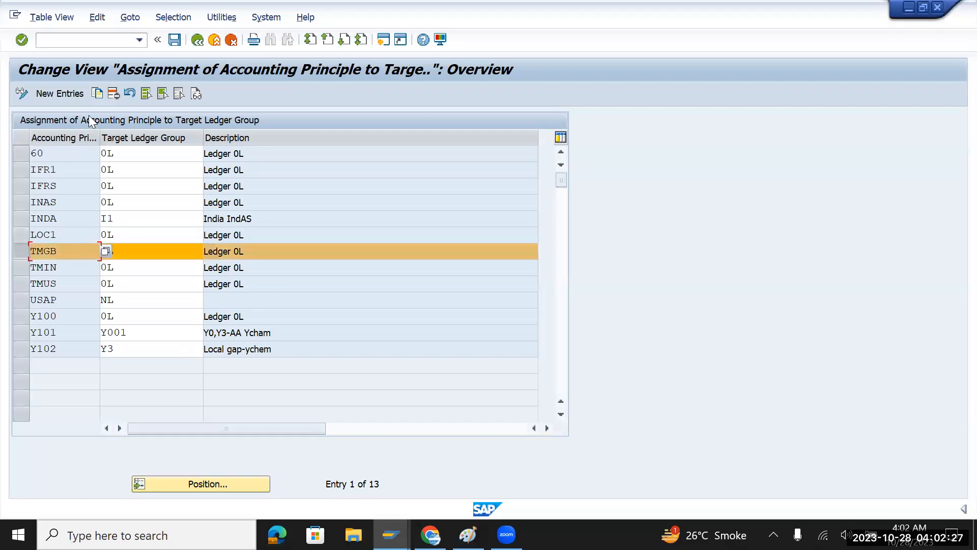
pyautogui.click(110, 93)
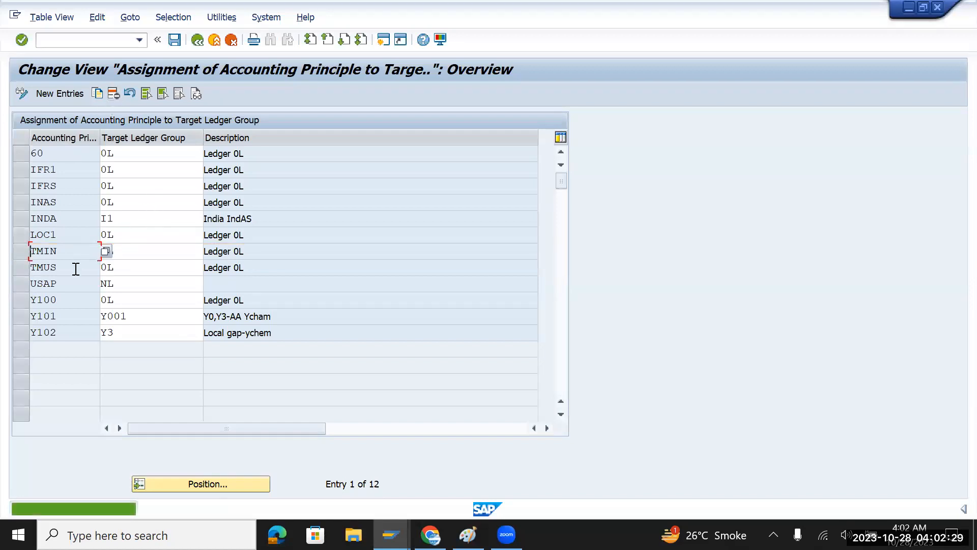
pyautogui.click(20, 268)
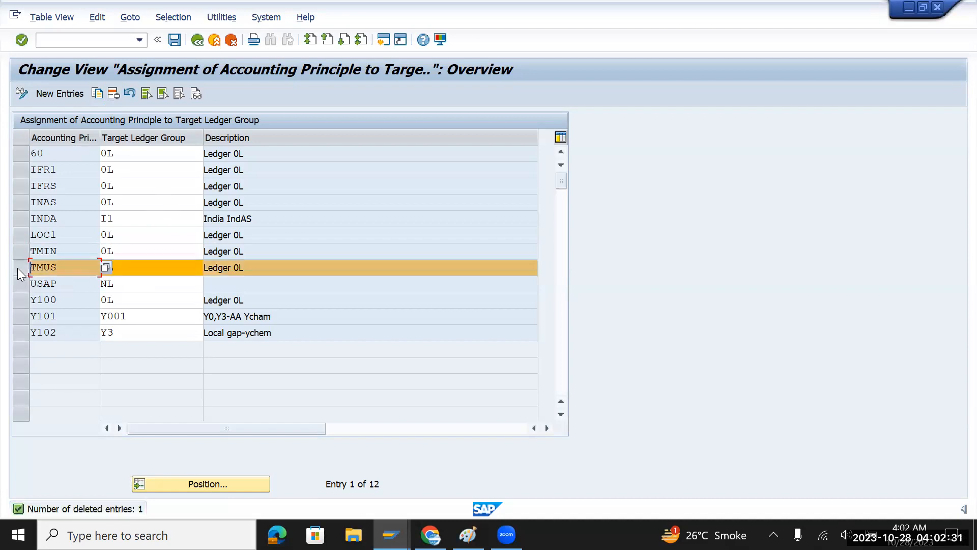
pyautogui.click(112, 94)
pyautogui.click(175, 39)
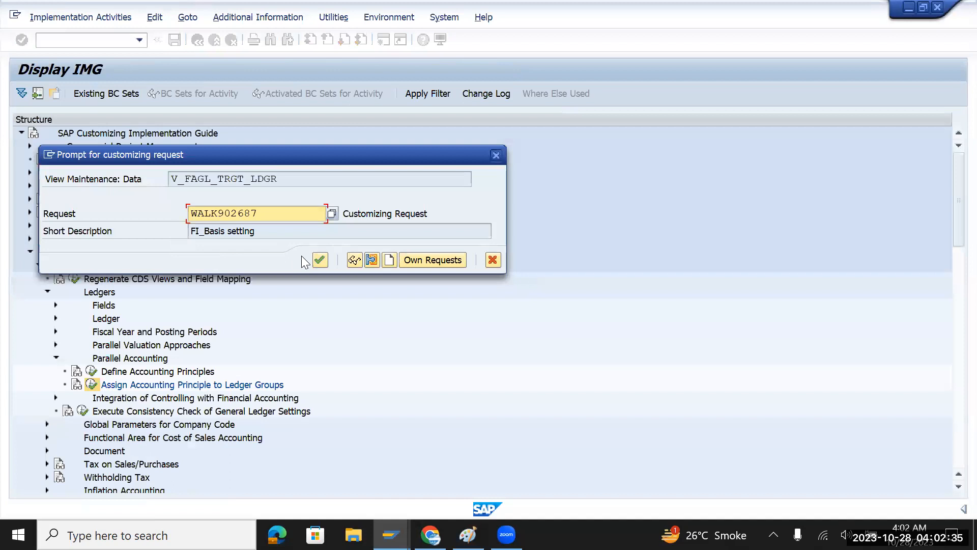
pyautogui.click(319, 260)
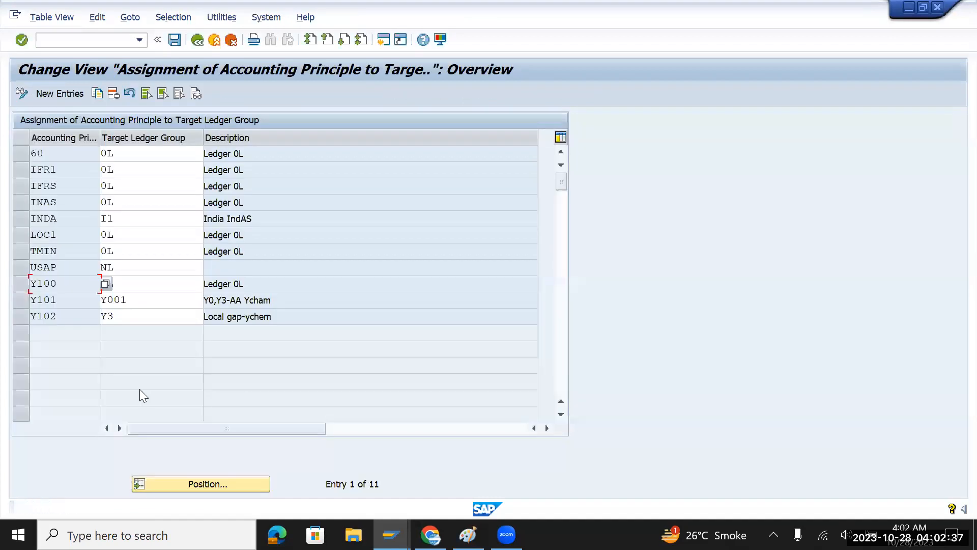
# Step: Create a new entry assigning accounting principle TMGB to target ledger group 2L and save it
pyautogui.click(63, 95)
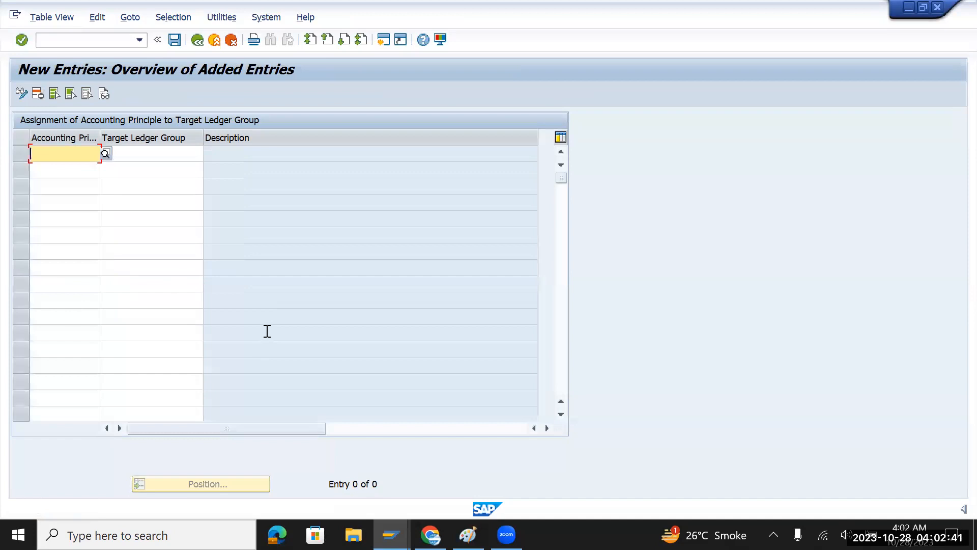
pyautogui.write('TM')
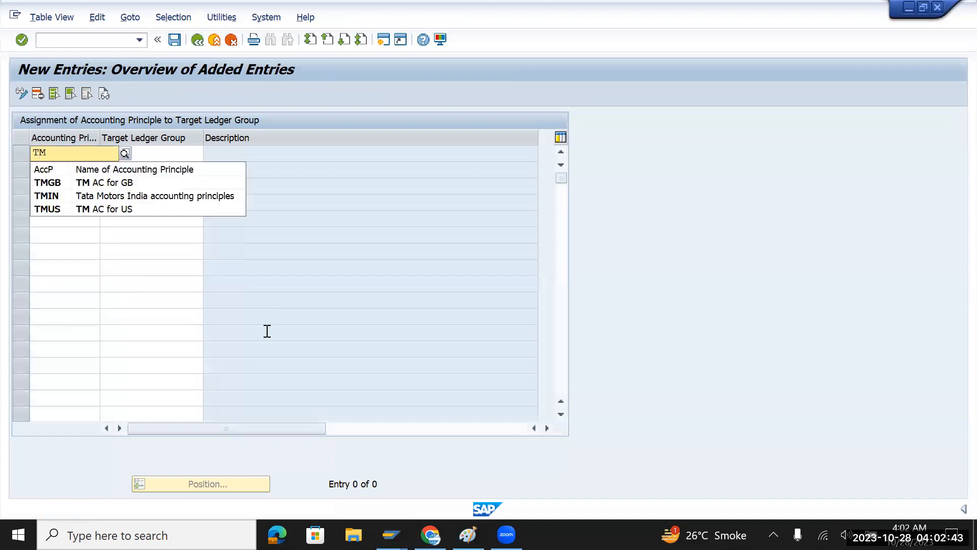
pyautogui.write('GB')
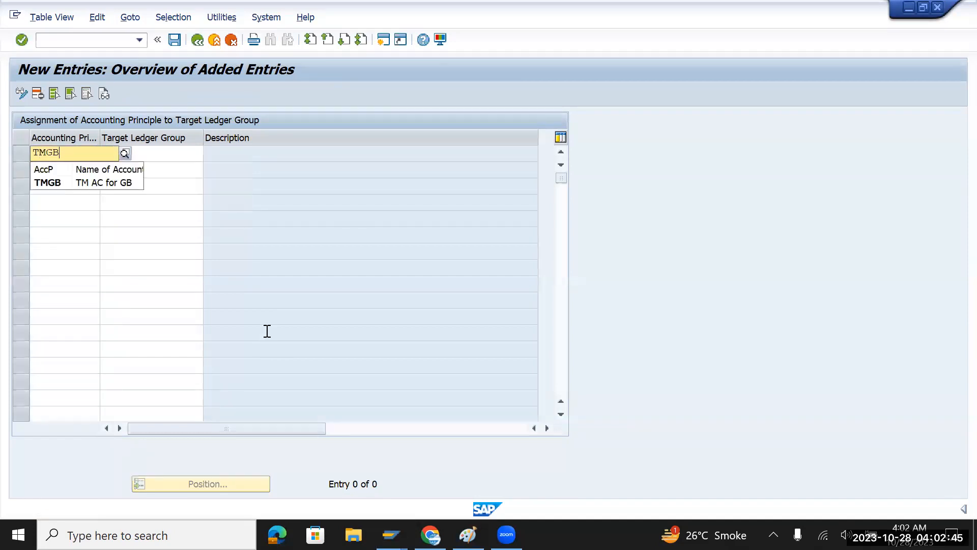
pyautogui.press('Tab')
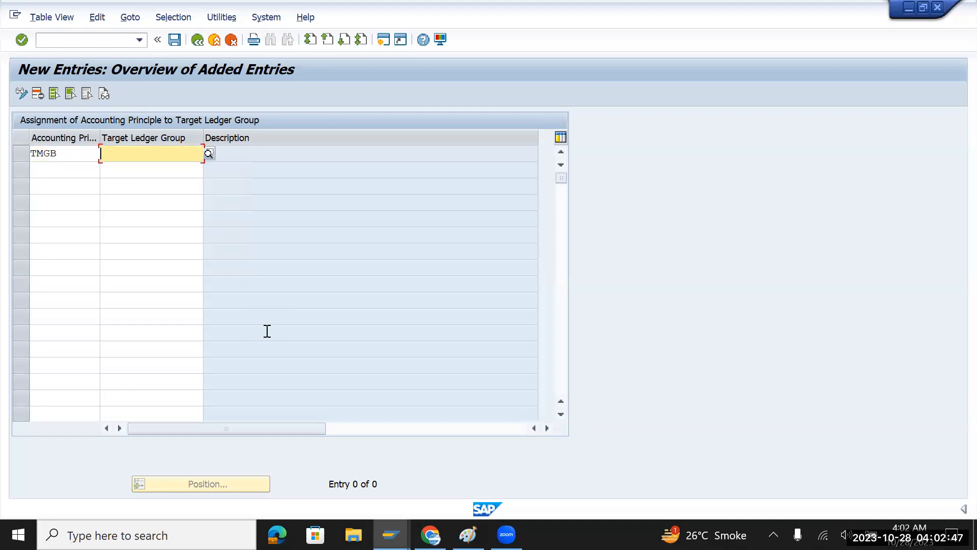
pyautogui.write('2L')
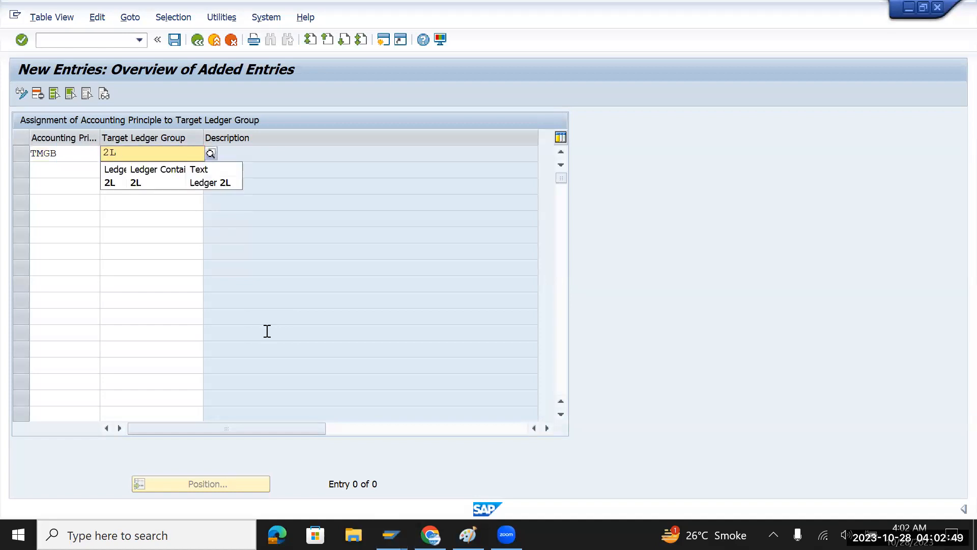
pyautogui.press('Return')
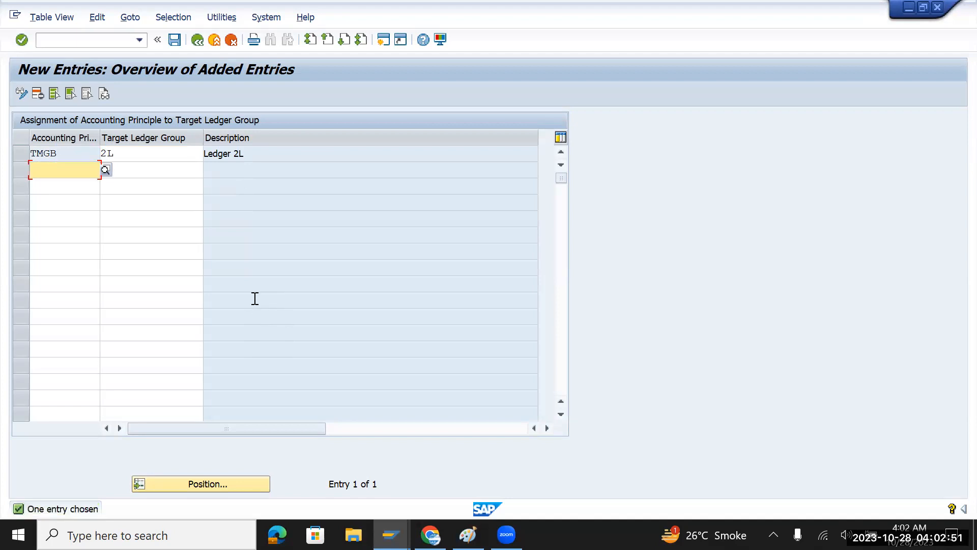
pyautogui.click(172, 39)
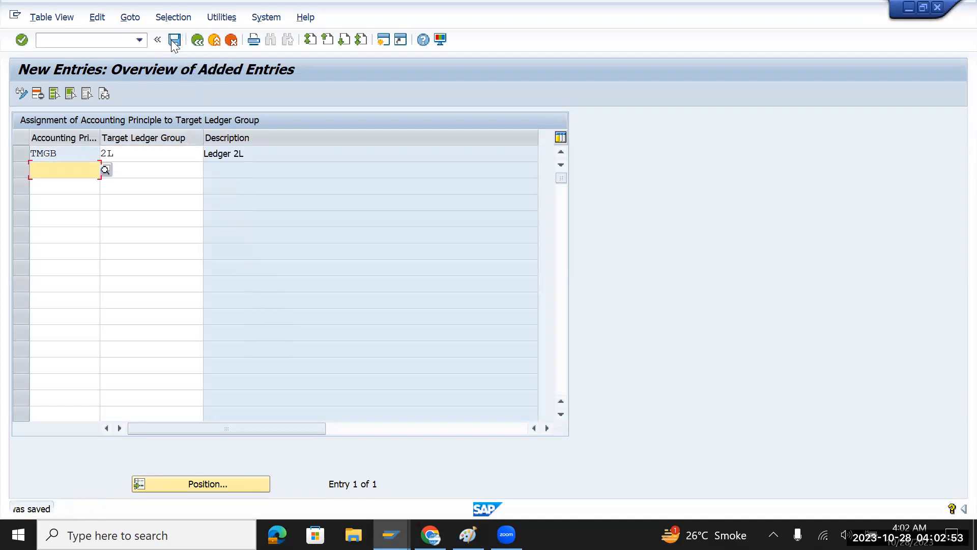
# Step: Add an entry assigning accounting principle TMUS to target ledger group 2L, save it and return to the overview
pyautogui.write('TMUS')
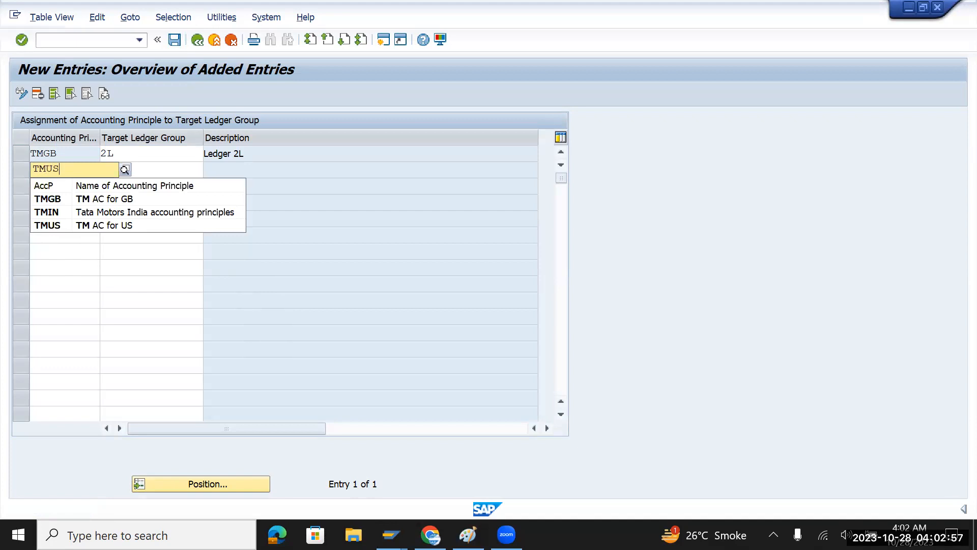
pyautogui.press('Tab')
pyautogui.write('0')
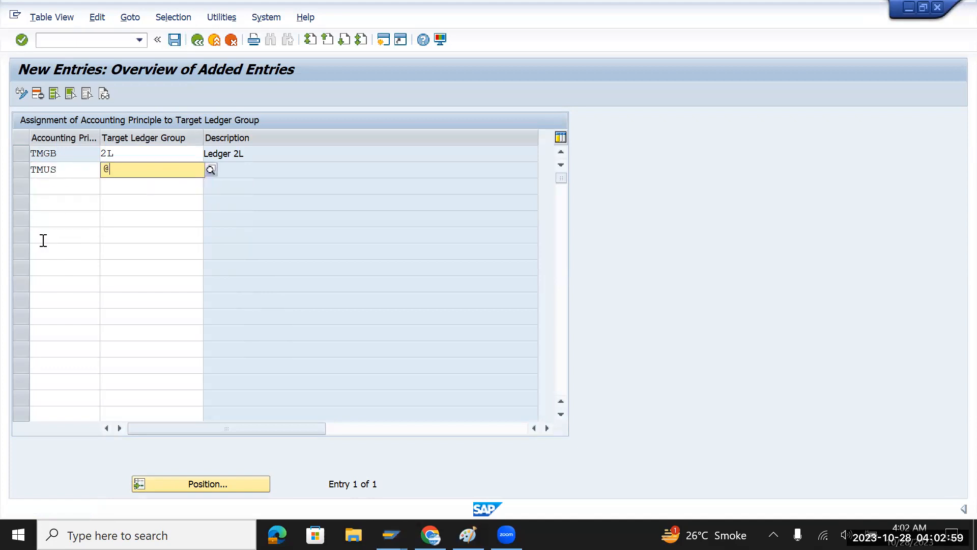
pyautogui.press('BackSpace')
pyautogui.write('2L')
pyautogui.press('Return')
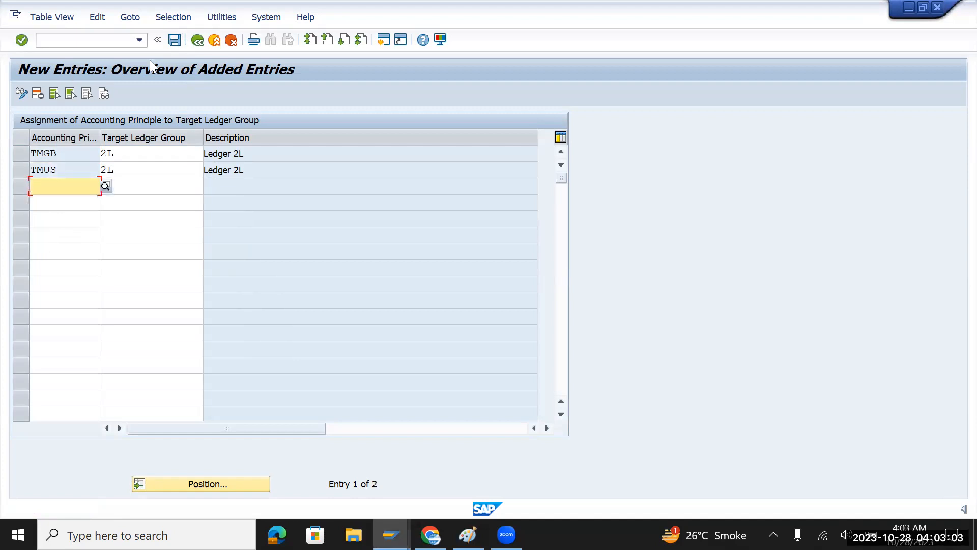
pyautogui.click(176, 44)
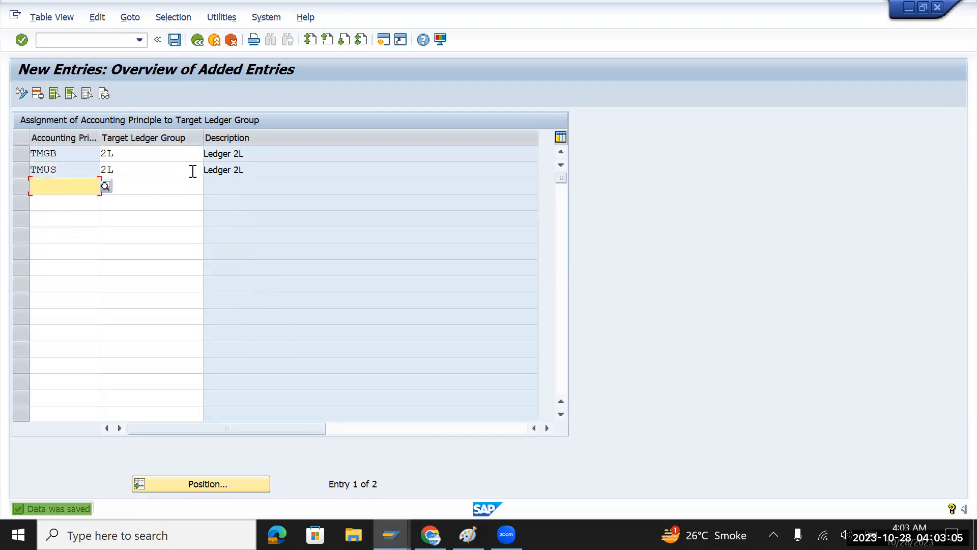
pyautogui.click(175, 41)
pyautogui.click(197, 41)
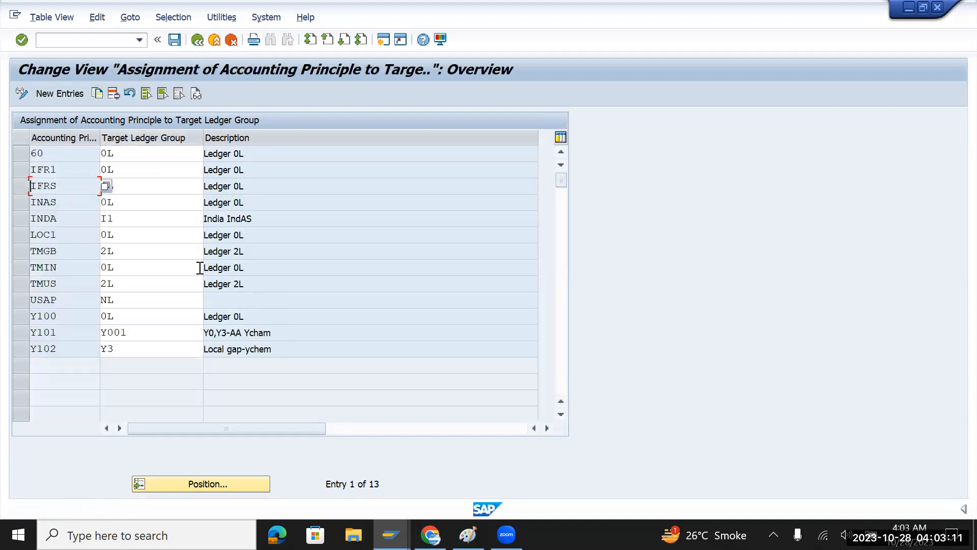
# Step: Save and leave the accounting principle assignments, and open Define Settings for Ledgers and Currency Types under Ledger
pyautogui.click(174, 41)
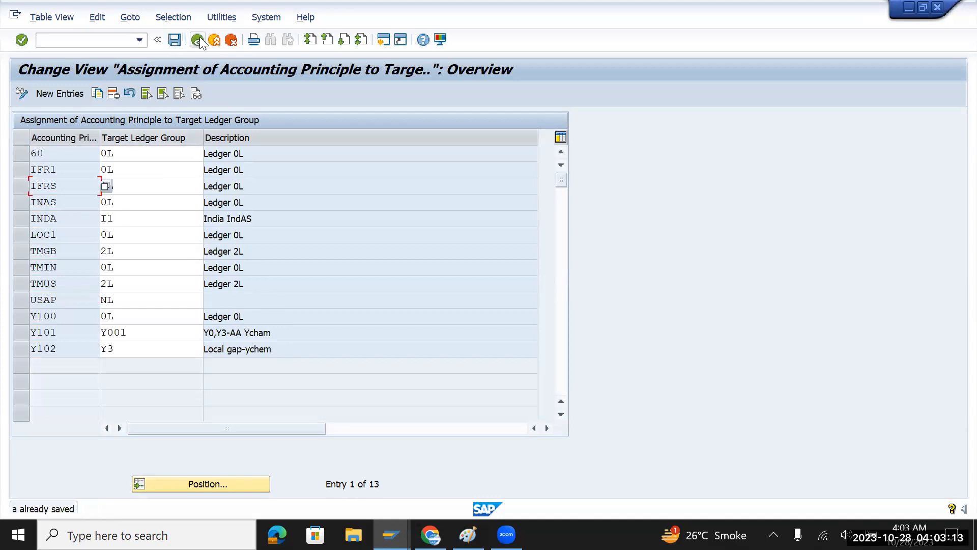
pyautogui.click(197, 40)
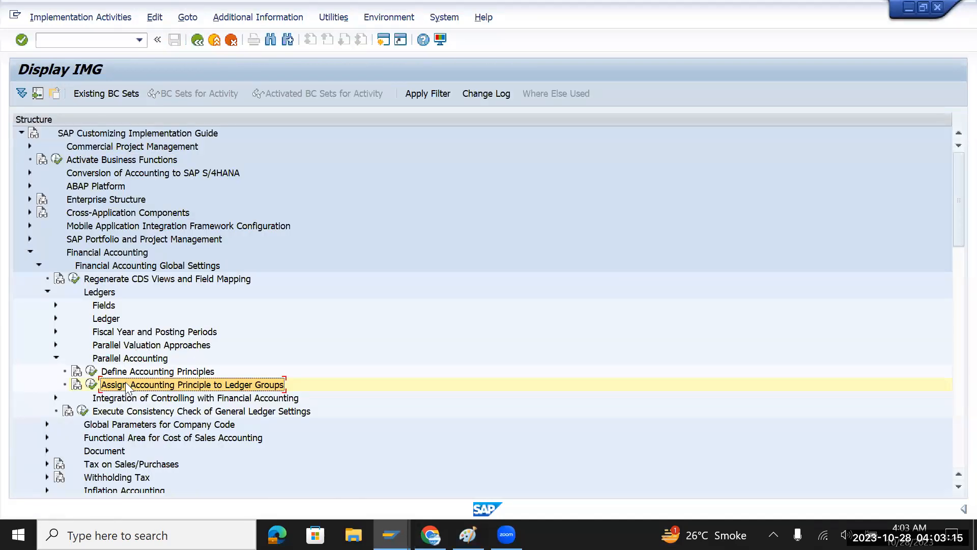
pyautogui.click(56, 319)
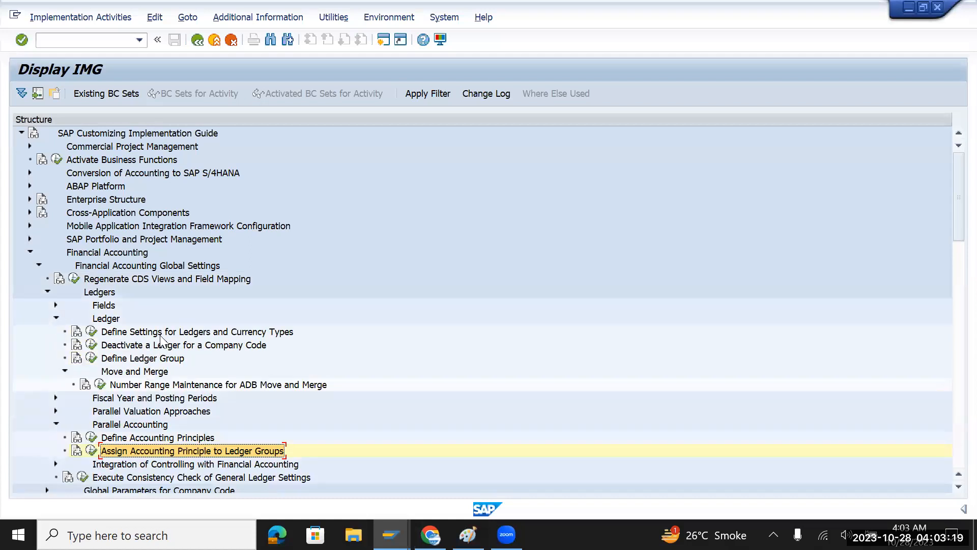
pyautogui.click(160, 335)
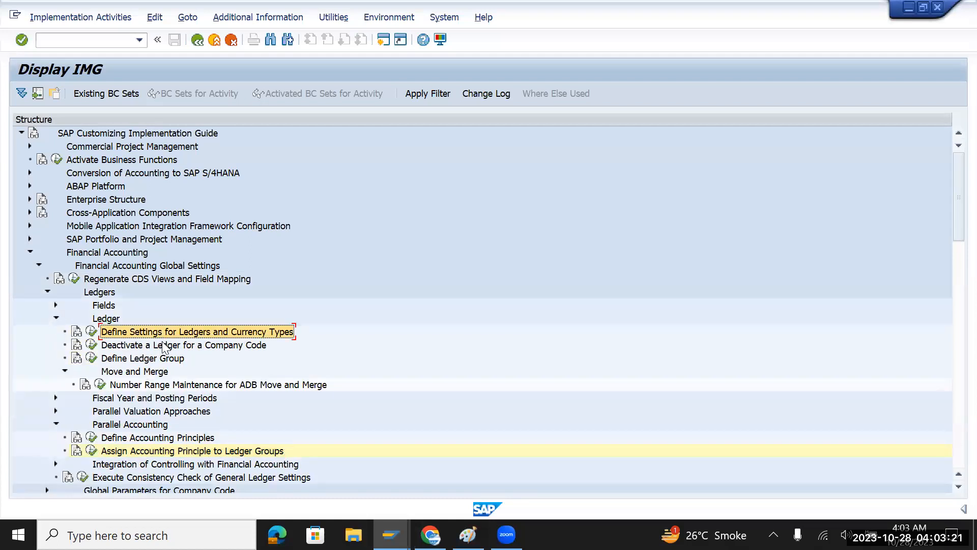
pyautogui.click(91, 331)
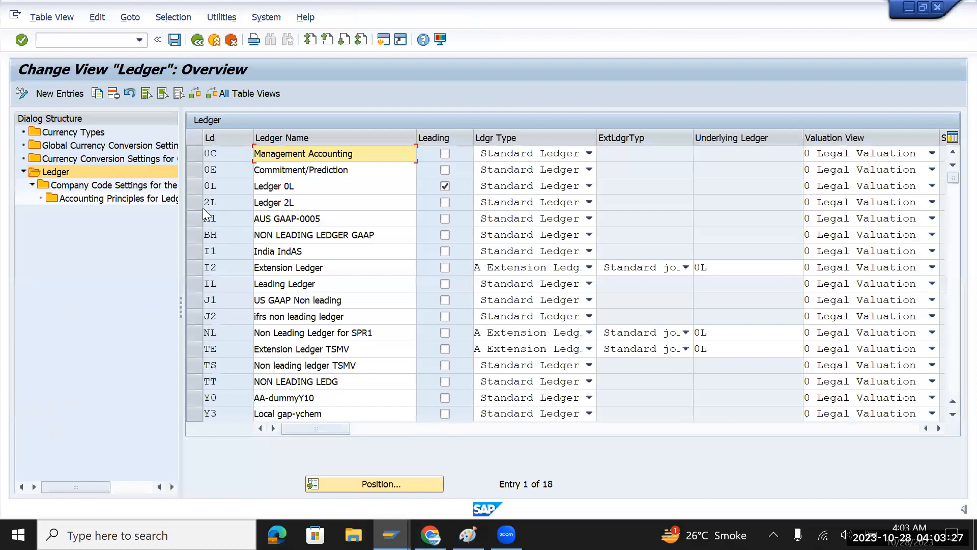
# Step: Open the company code settings for ledger 2L, dismiss the consistency check messages and position the list at company code TMUS
pyautogui.click(198, 204)
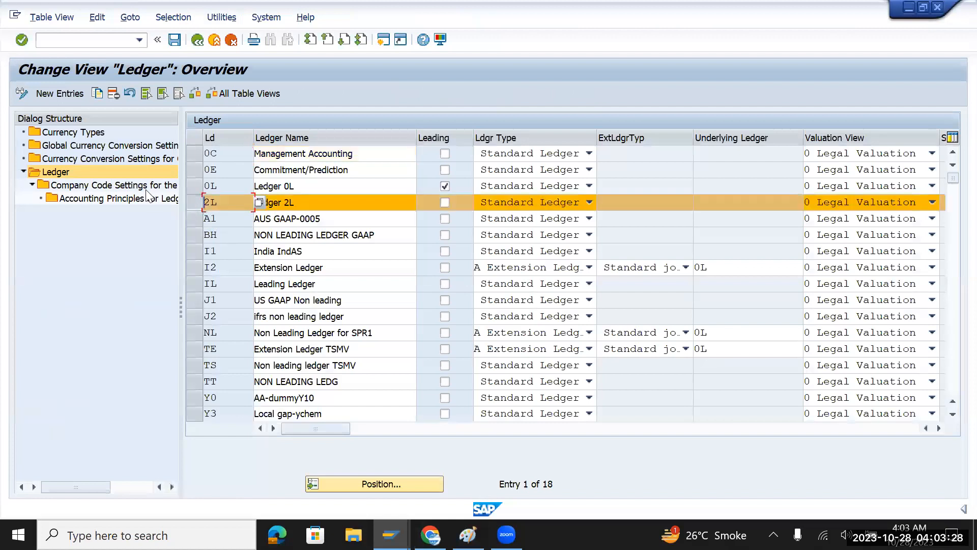
pyautogui.doubleClick(107, 185)
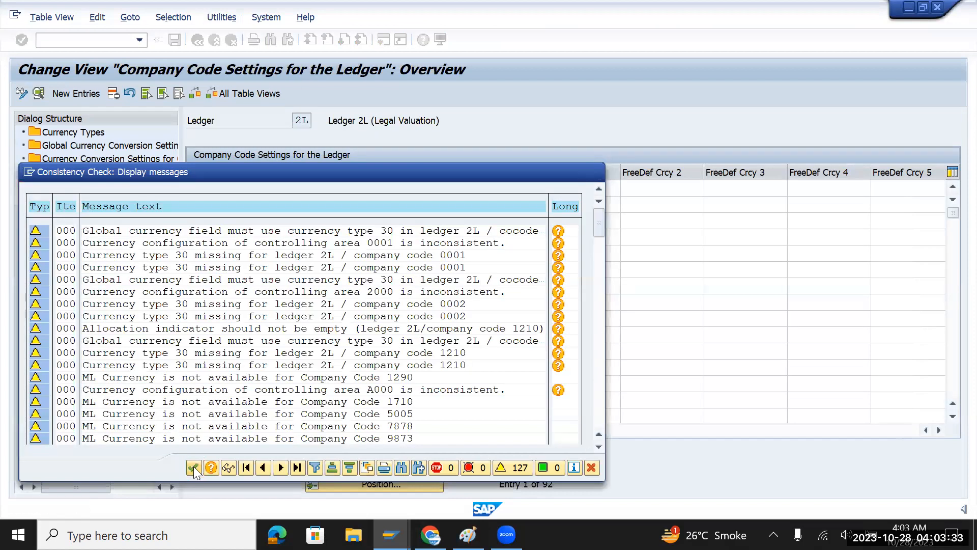
pyautogui.click(193, 467)
pyautogui.click(368, 486)
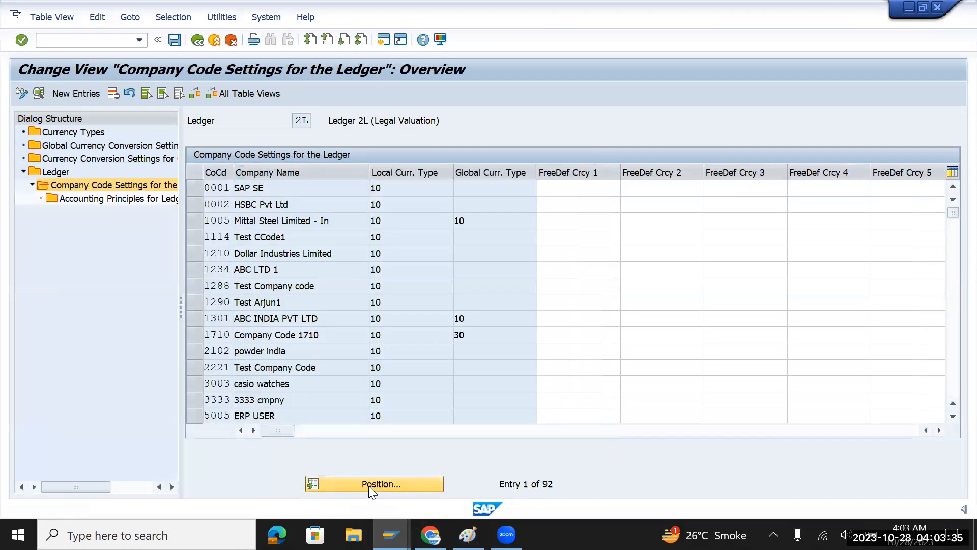
pyautogui.write('tmus')
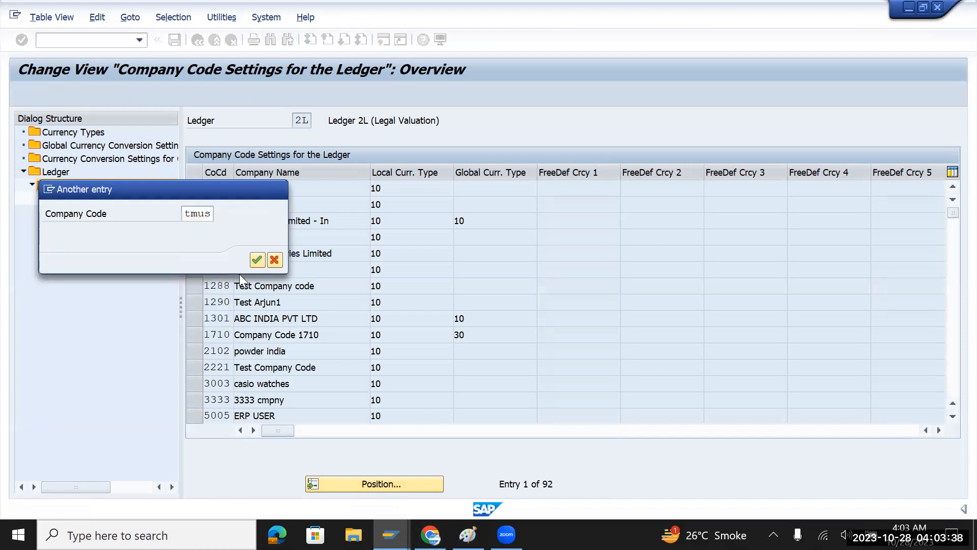
pyautogui.press('Return')
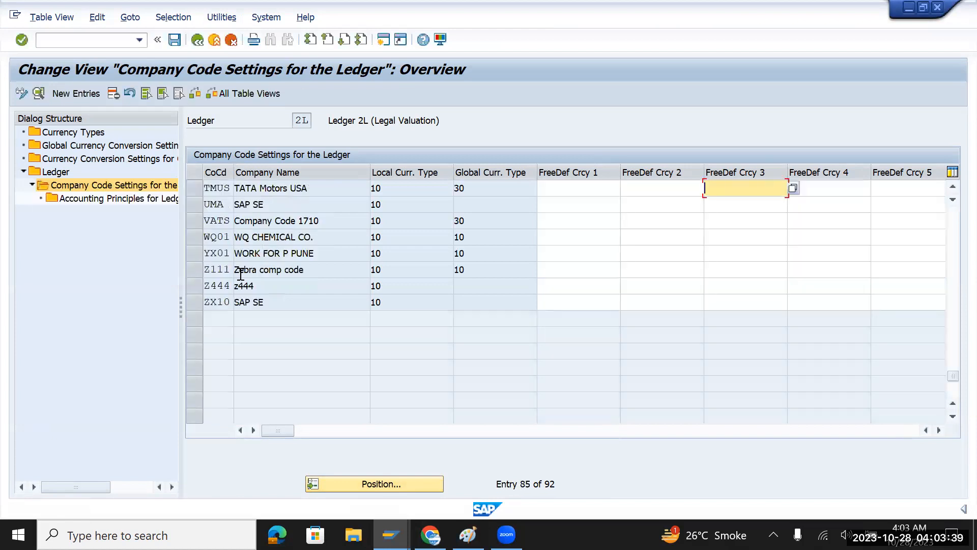
# Step: Add accounting principle TMUS to company code TMUS in ledger 2L and save it under the "FI_Basis setting" customizing request
pyautogui.click(198, 186)
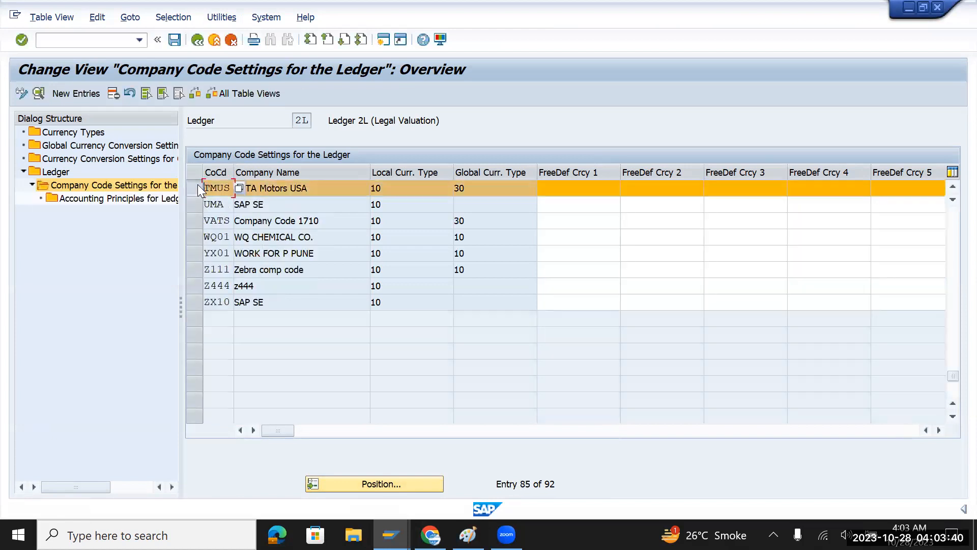
pyautogui.doubleClick(155, 197)
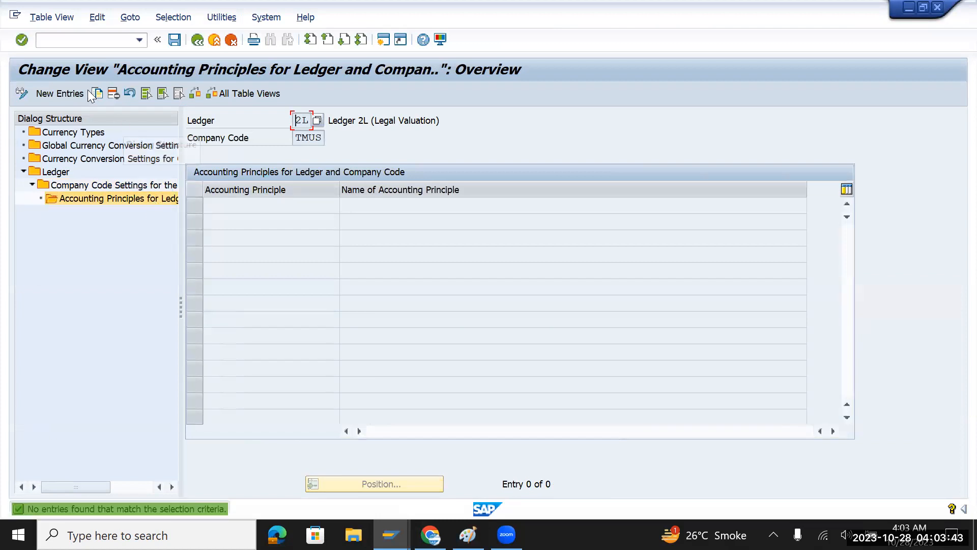
pyautogui.click(76, 93)
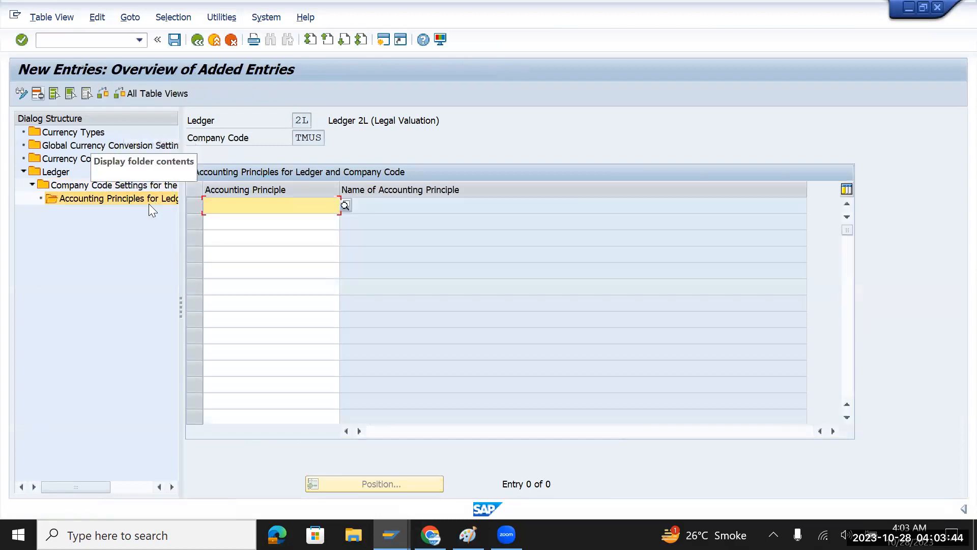
pyautogui.click(345, 205)
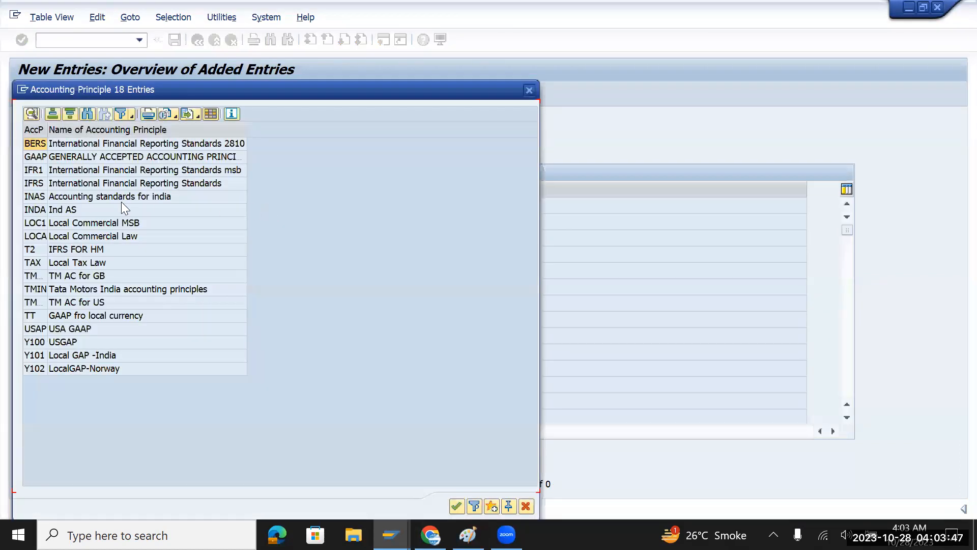
pyautogui.doubleClick(84, 302)
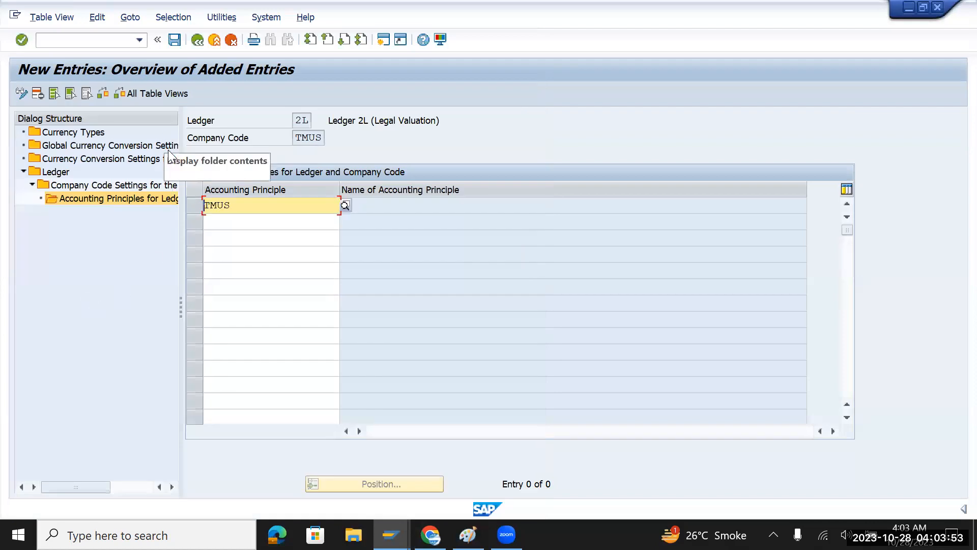
pyautogui.click(175, 39)
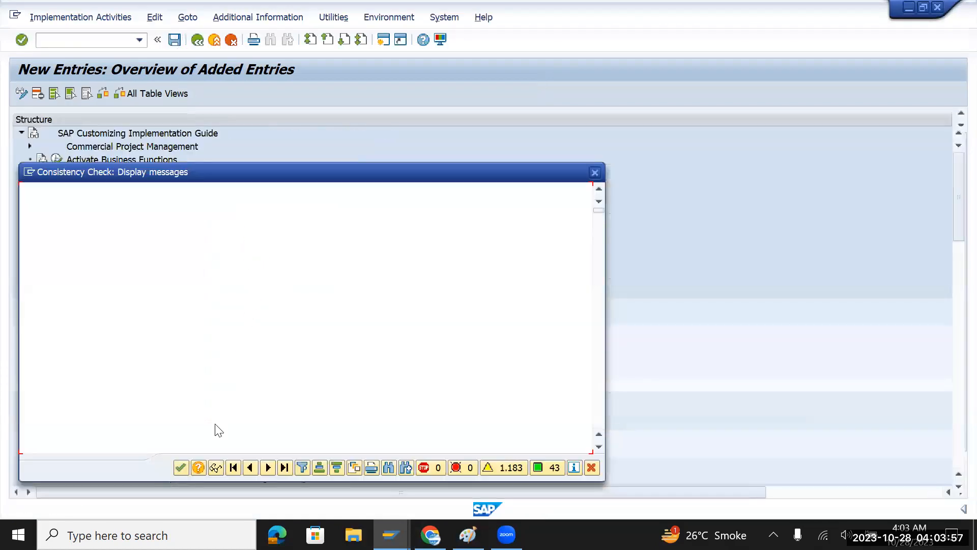
pyautogui.click(181, 467)
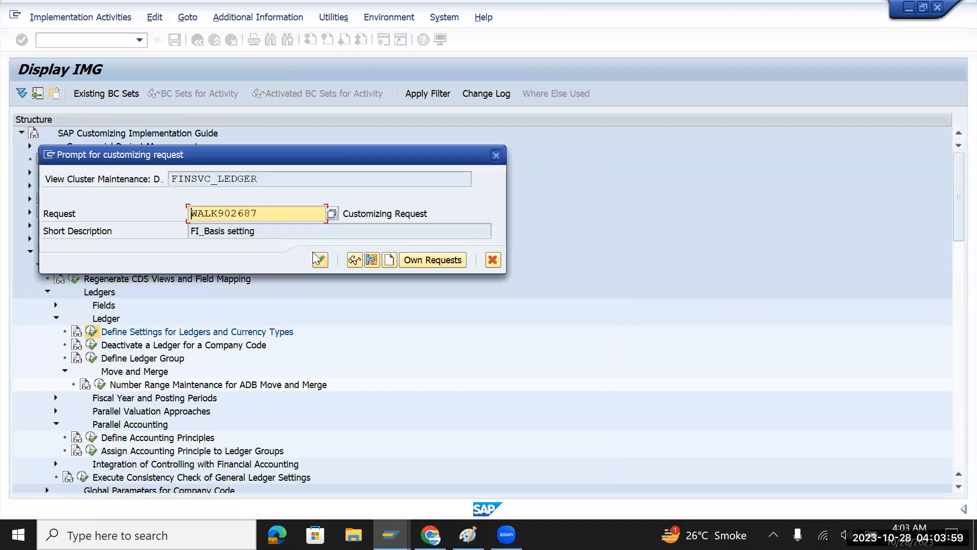
pyautogui.click(322, 260)
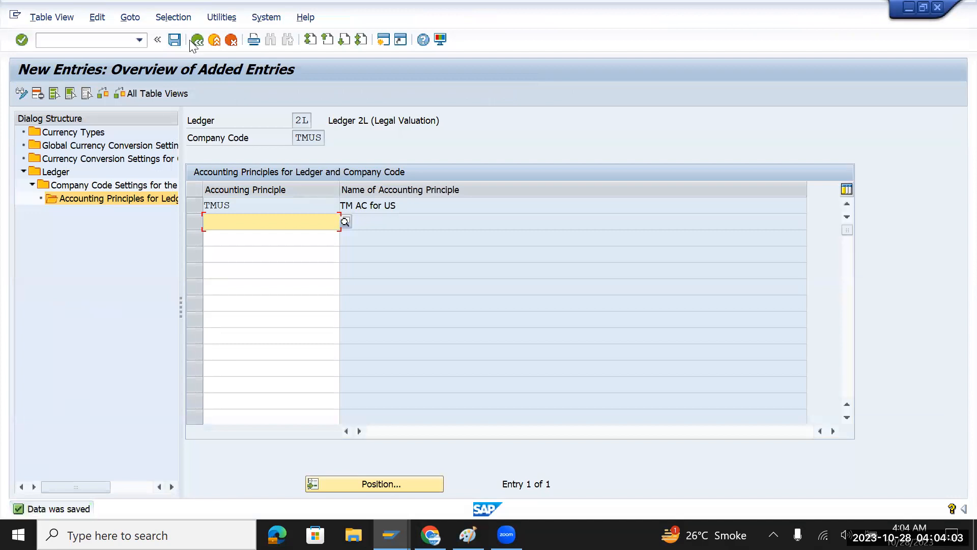
# Step: Return to the company code settings of ledger 2L and open the accounting principles for company code TMGB
pyautogui.click(197, 41)
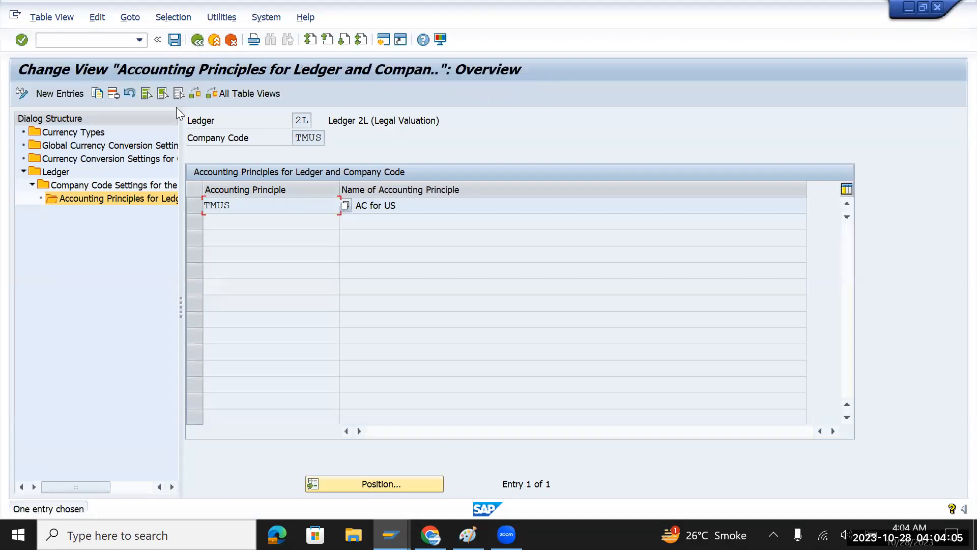
pyautogui.click(196, 40)
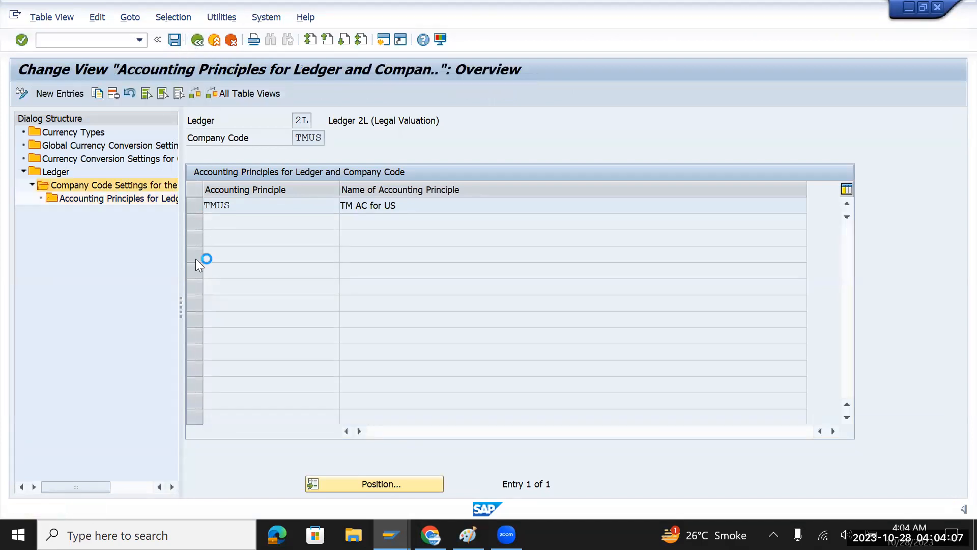
pyautogui.click(194, 467)
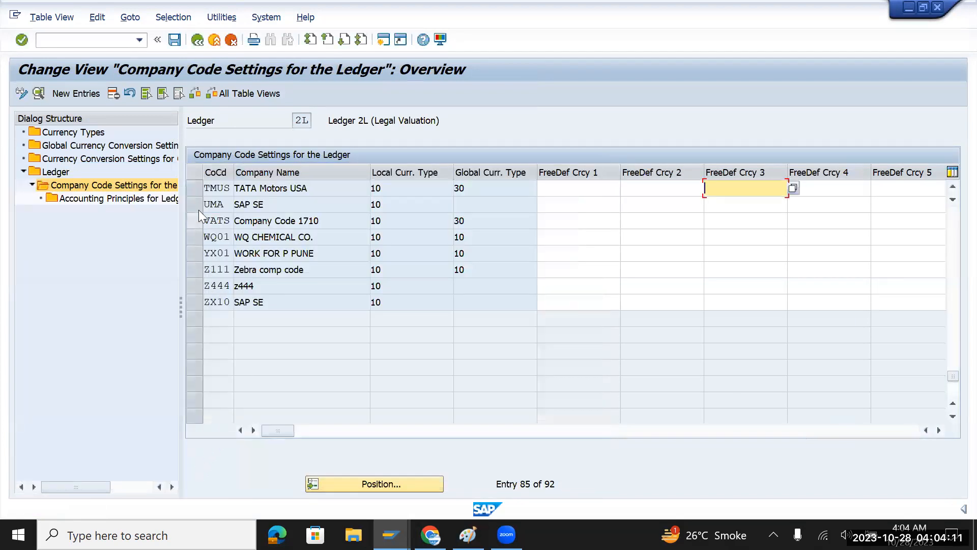
pyautogui.scroll(1, 222, 251)
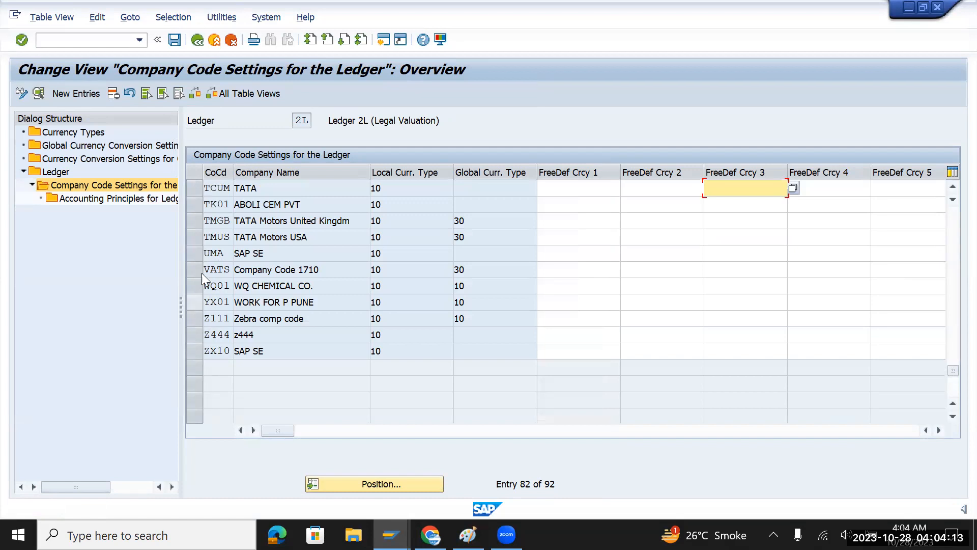
pyautogui.click(198, 225)
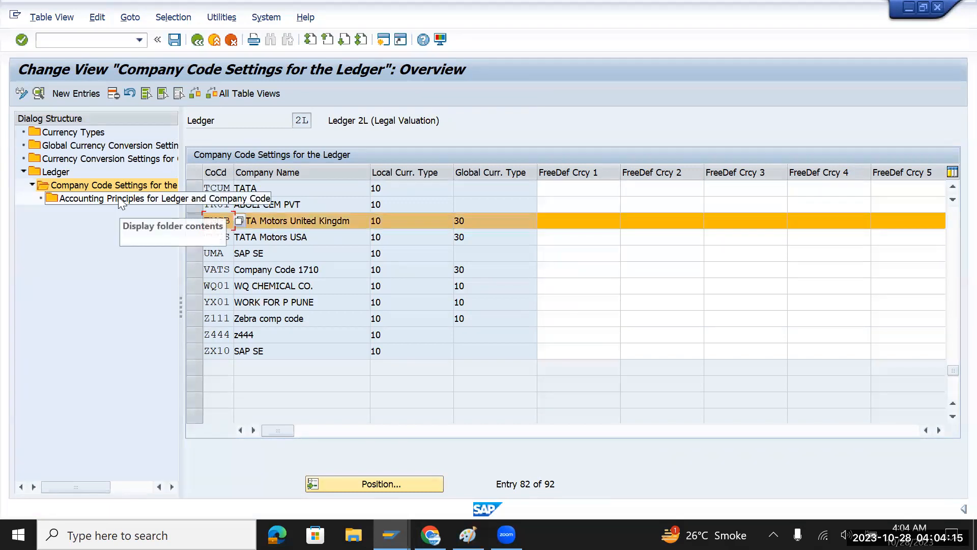
pyautogui.doubleClick(118, 197)
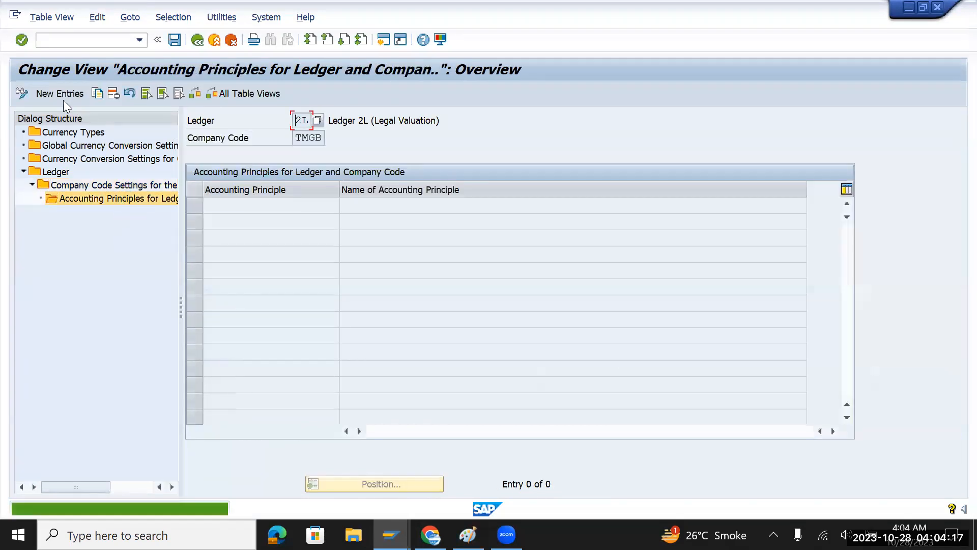
# Step: Add accounting principle TMGB to company code TMGB in ledger 2L and save the entry
pyautogui.click(60, 94)
pyautogui.click(344, 205)
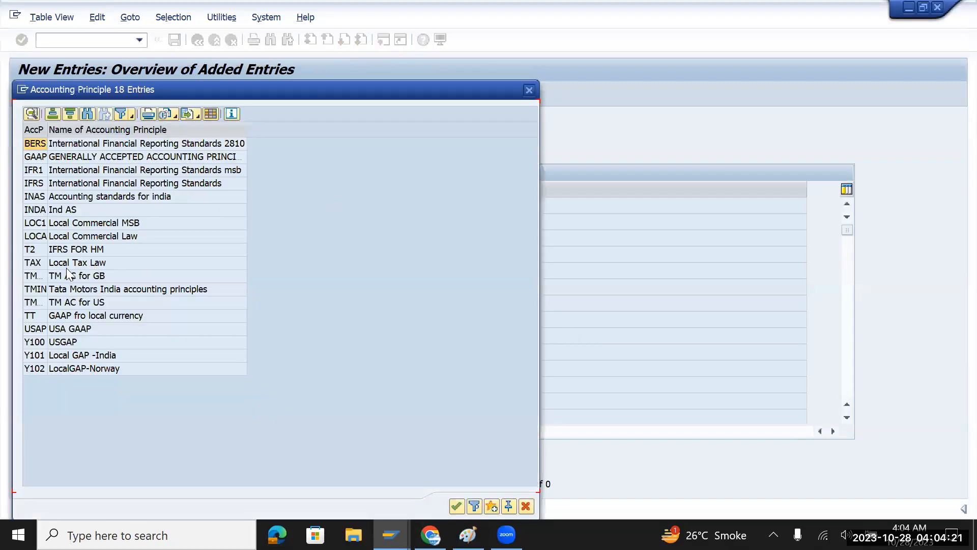
pyautogui.doubleClick(67, 275)
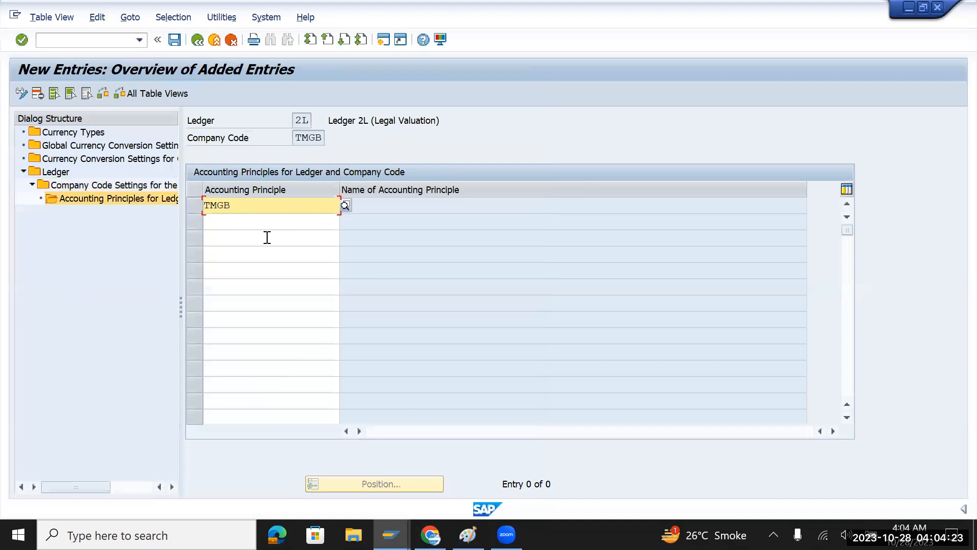
pyautogui.click(174, 40)
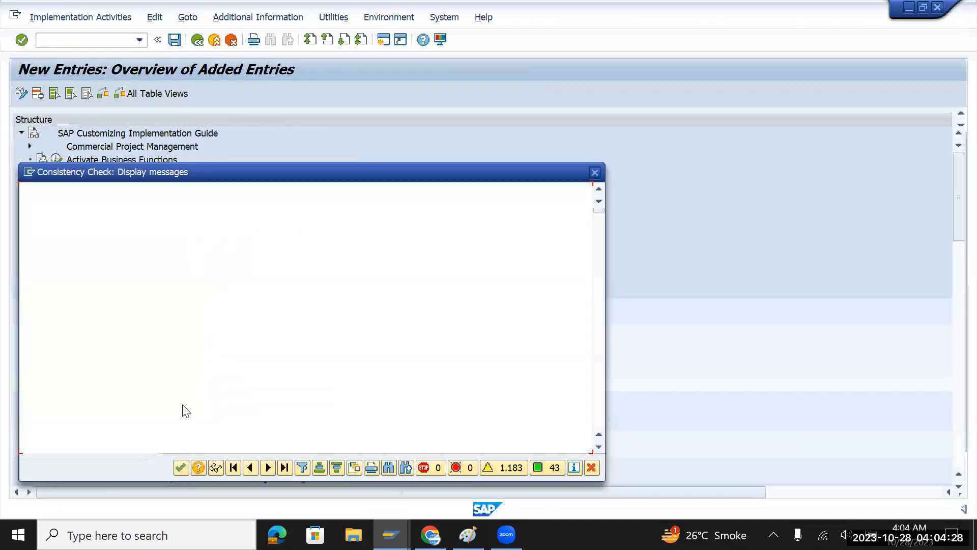
pyautogui.click(180, 467)
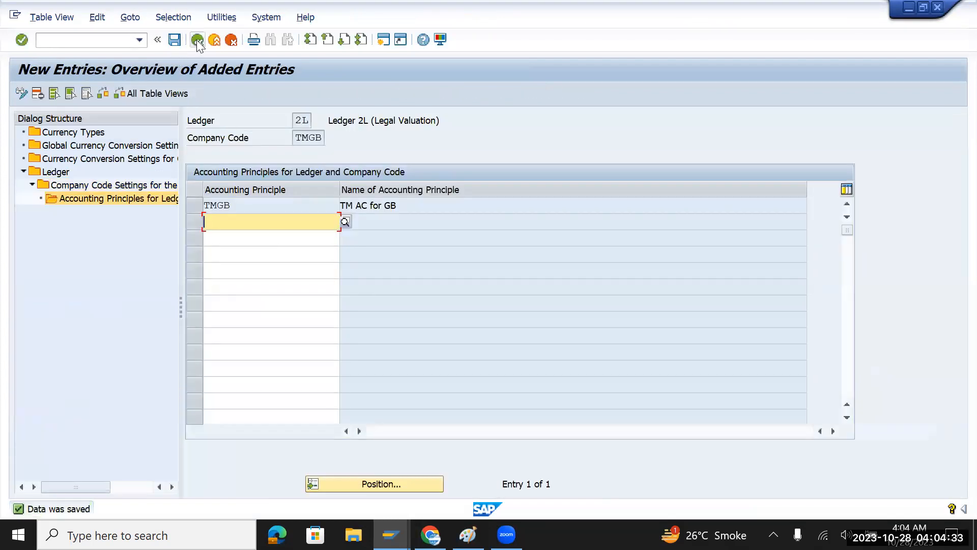
# Step: Leave the accounting principles of company code TMGB in ledger 2L, dismiss the consistency check messages and return to the ledger overview
pyautogui.click(197, 41)
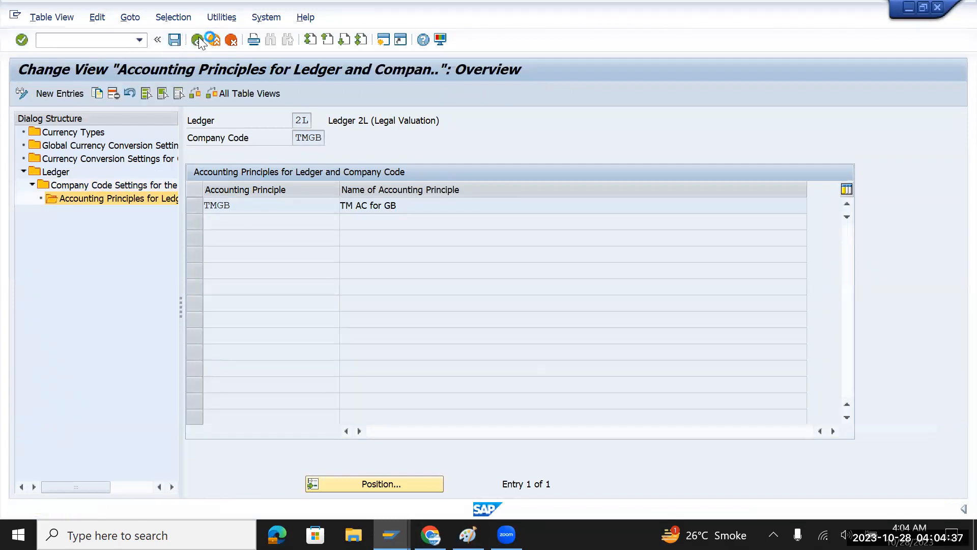
pyautogui.click(198, 39)
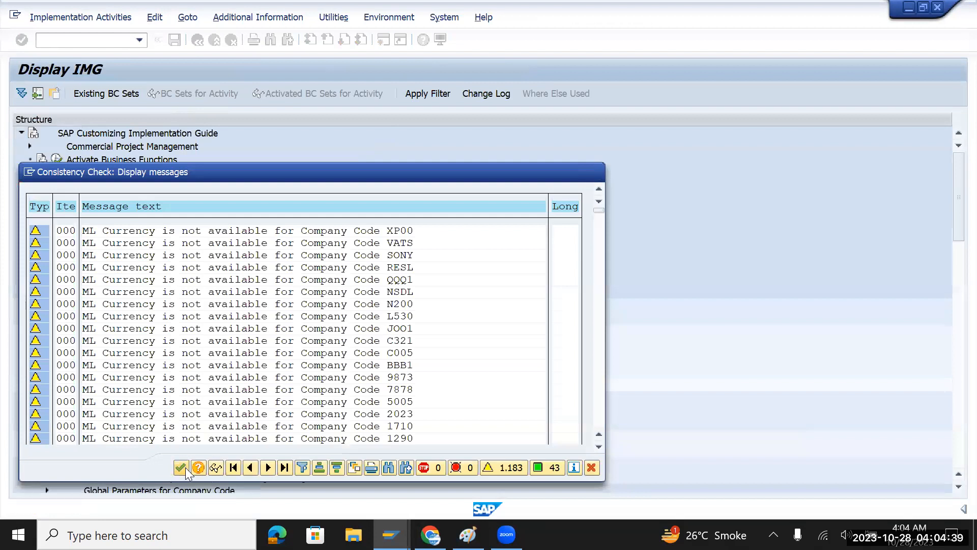
pyautogui.click(181, 466)
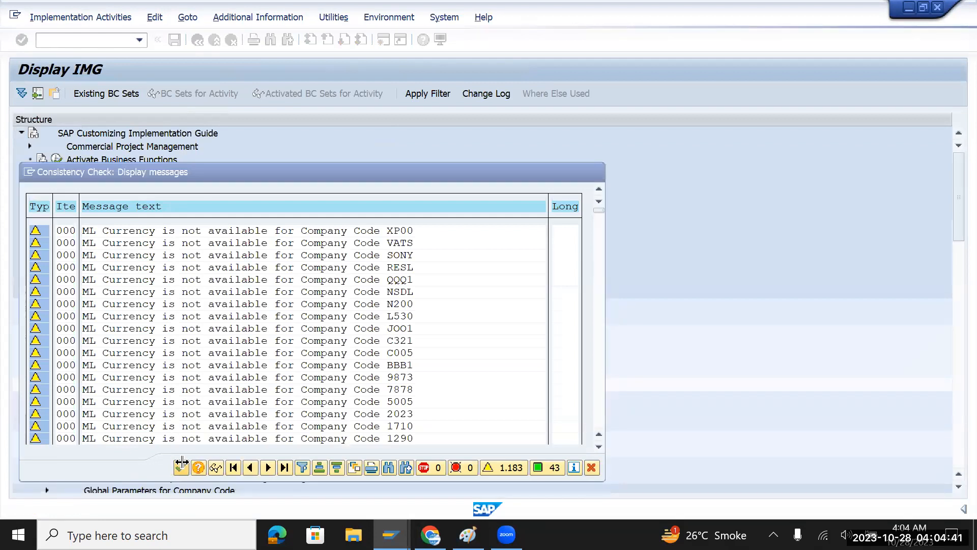
pyautogui.click(197, 40)
pyautogui.click(192, 471)
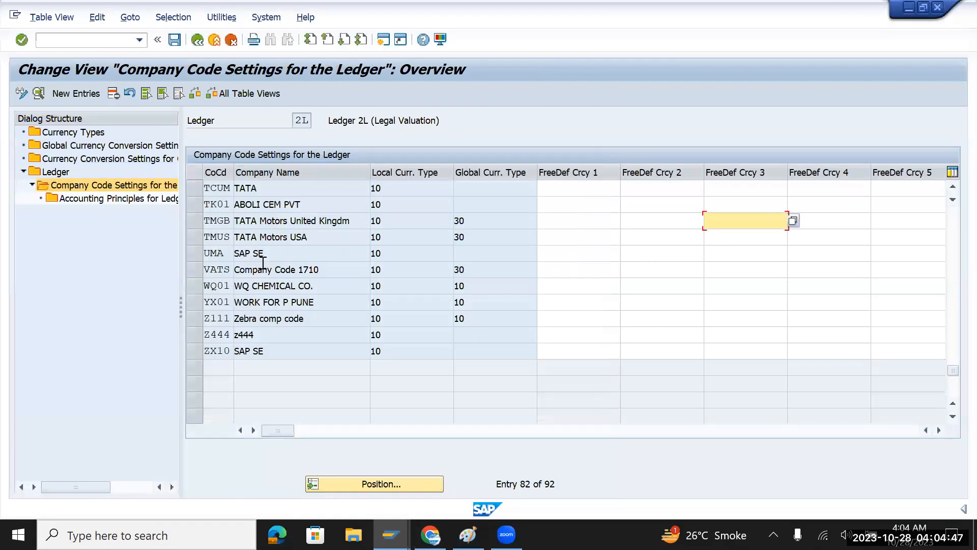
pyautogui.click(198, 40)
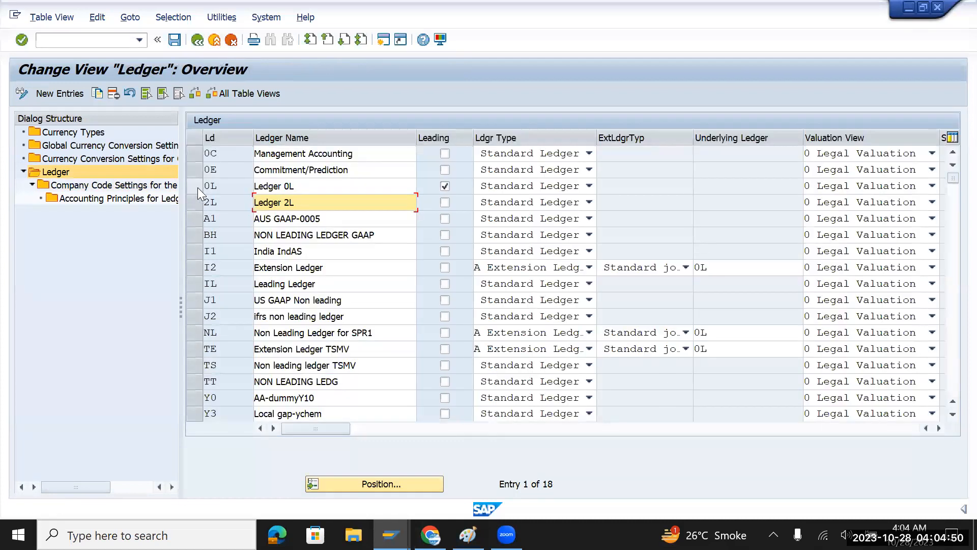
# Step: Open the company code settings for ledger 0L, dismiss the consistency check messages and position the list at company code TMUS
pyautogui.click(197, 187)
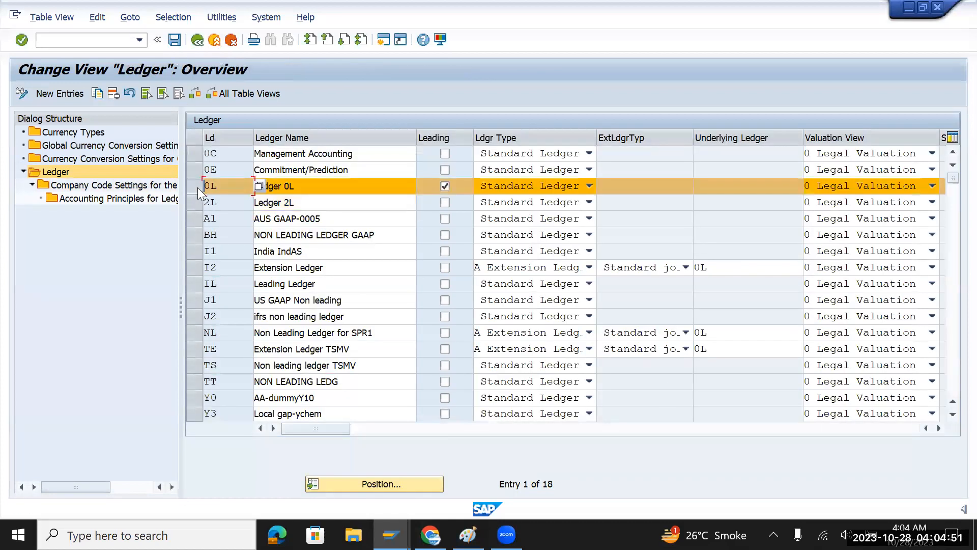
pyautogui.doubleClick(129, 186)
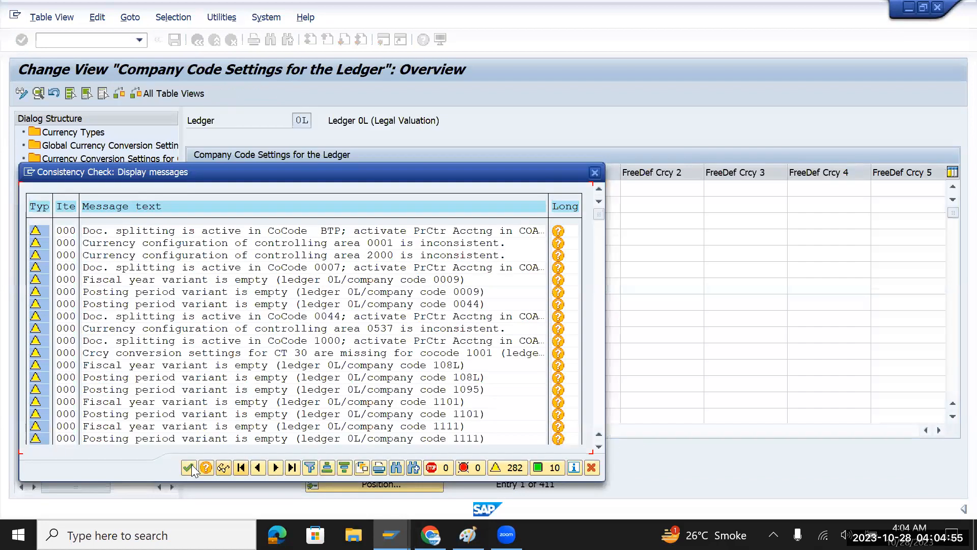
pyautogui.click(189, 467)
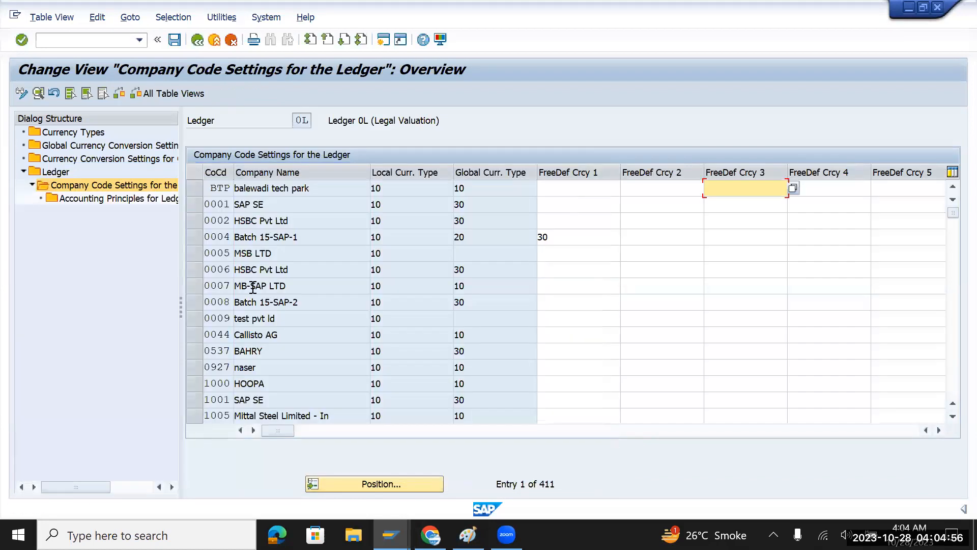
pyautogui.click(372, 484)
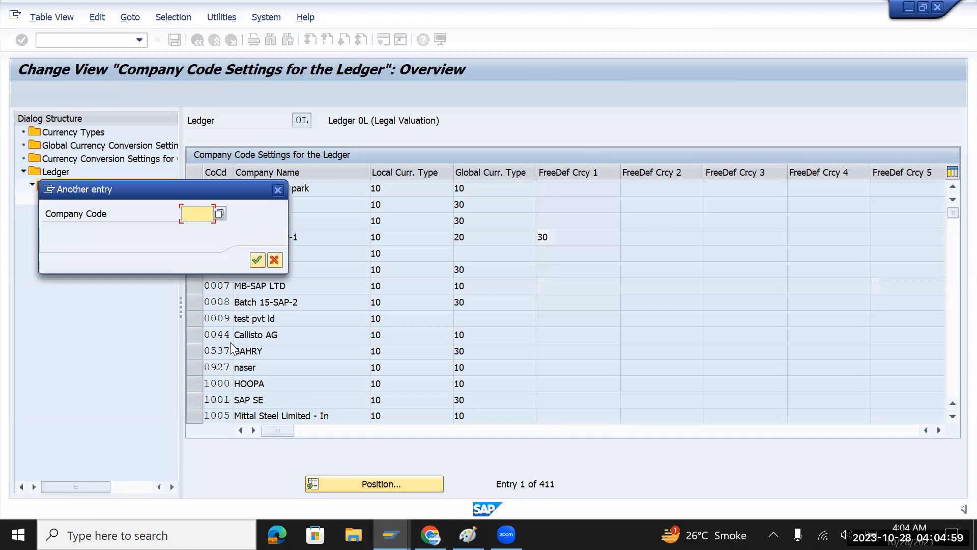
pyautogui.write('tm')
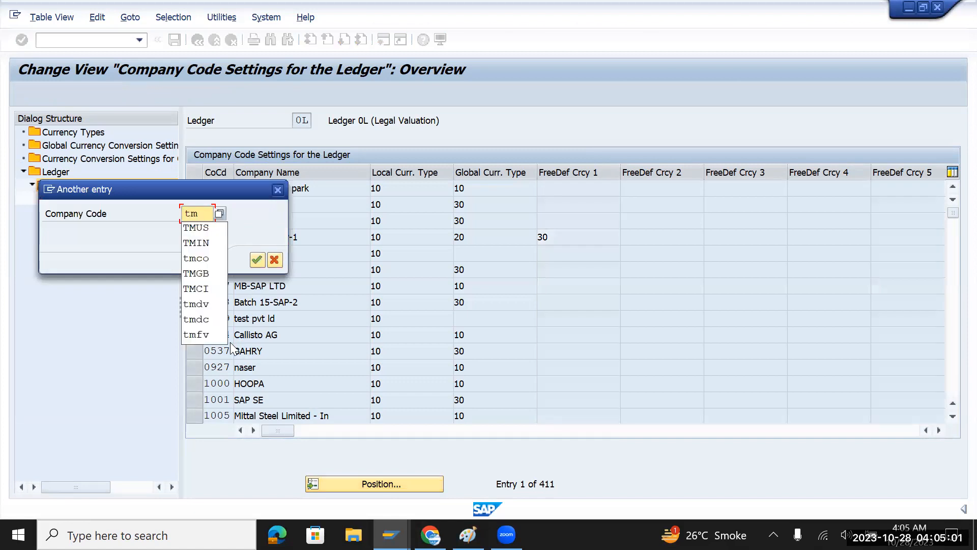
pyautogui.write('us')
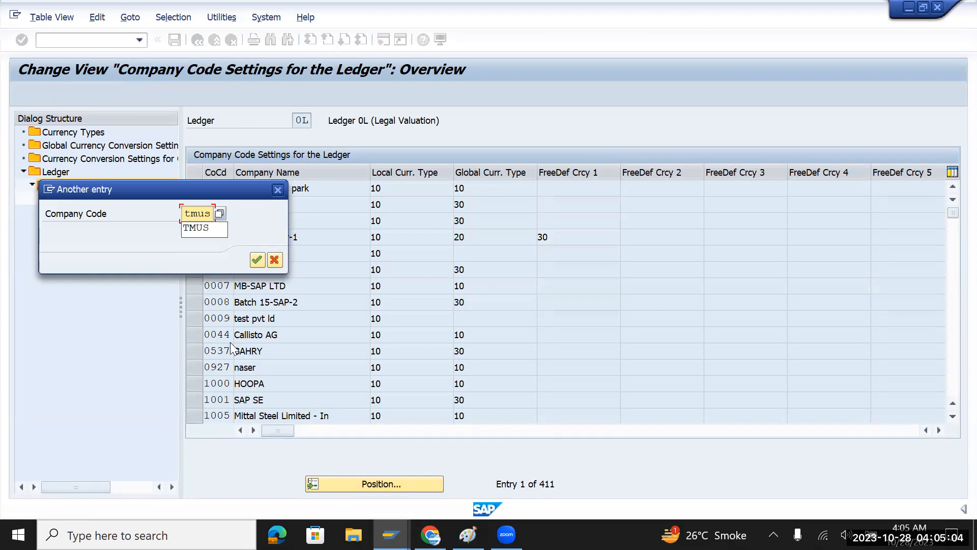
pyautogui.press('Return')
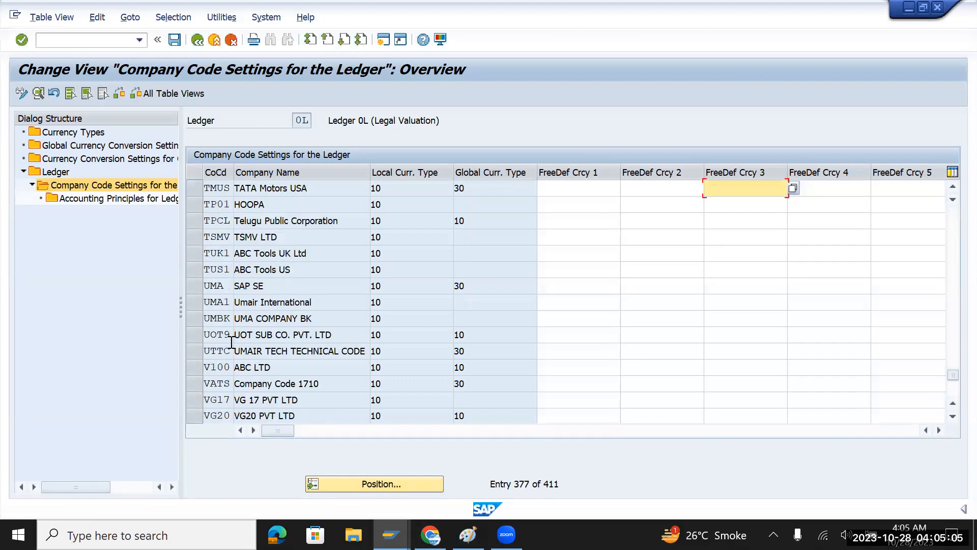
# Step: Check the accounting principle assigned to company code TMUS in ledger 0L, and return to the ledger's company code settings
pyautogui.click(193, 189)
pyautogui.doubleClick(125, 197)
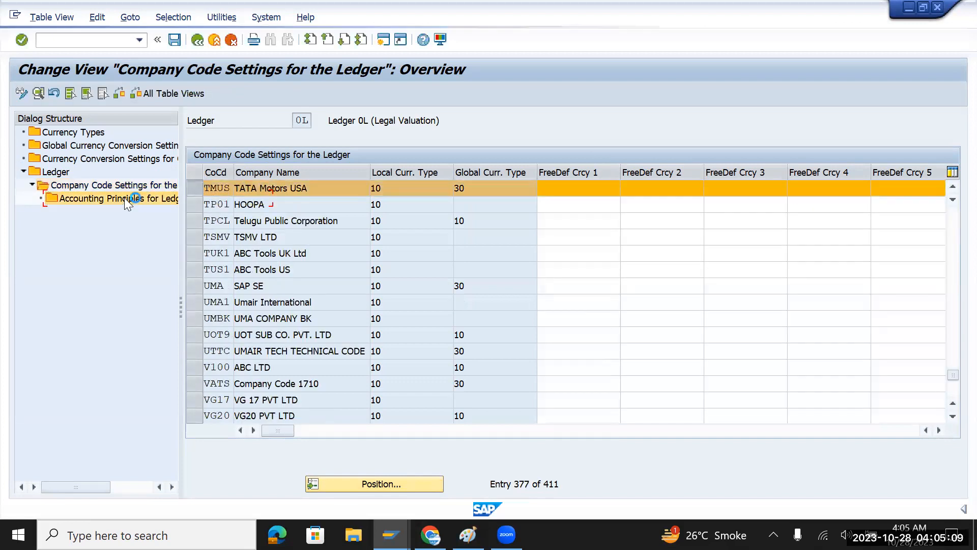
pyautogui.moveTo(239, 206); pyautogui.dragTo(198, 204)
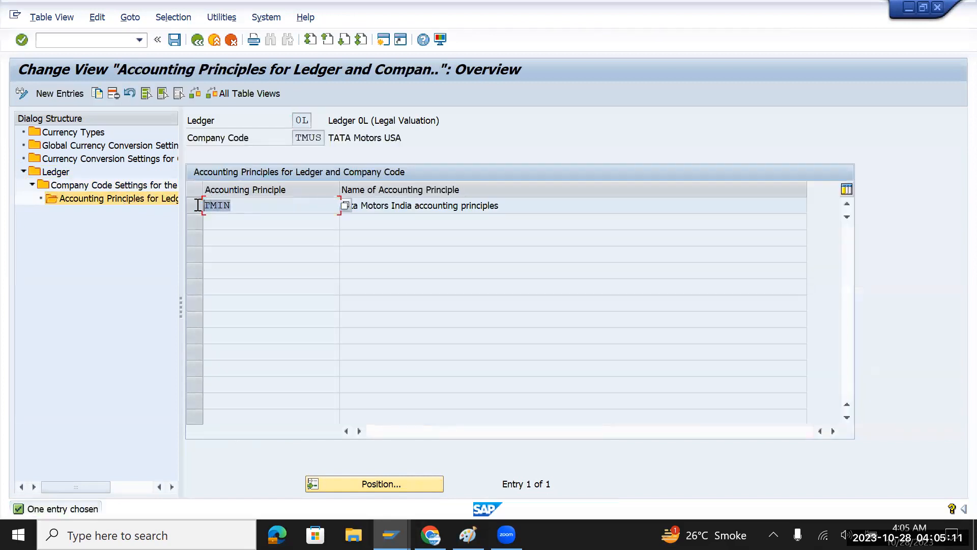
pyautogui.click(197, 40)
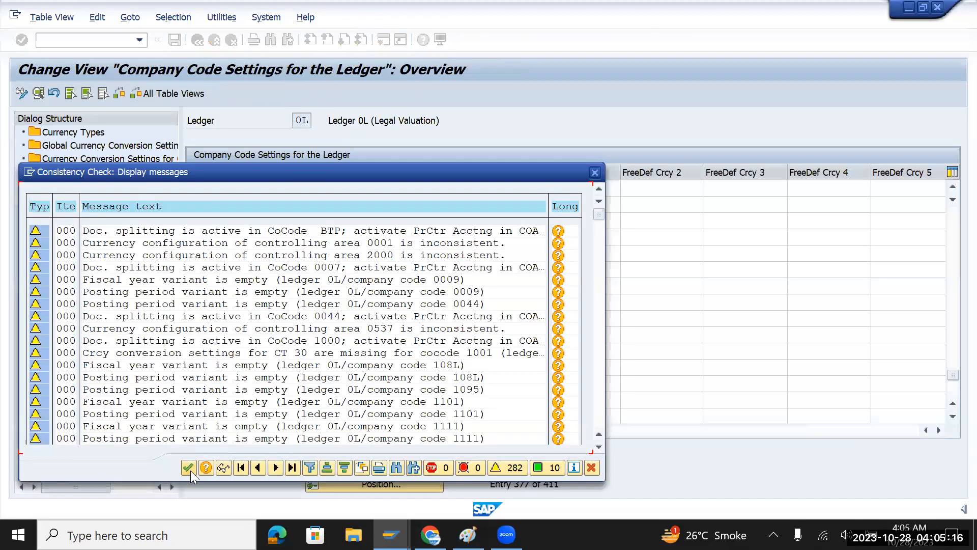
pyautogui.click(188, 467)
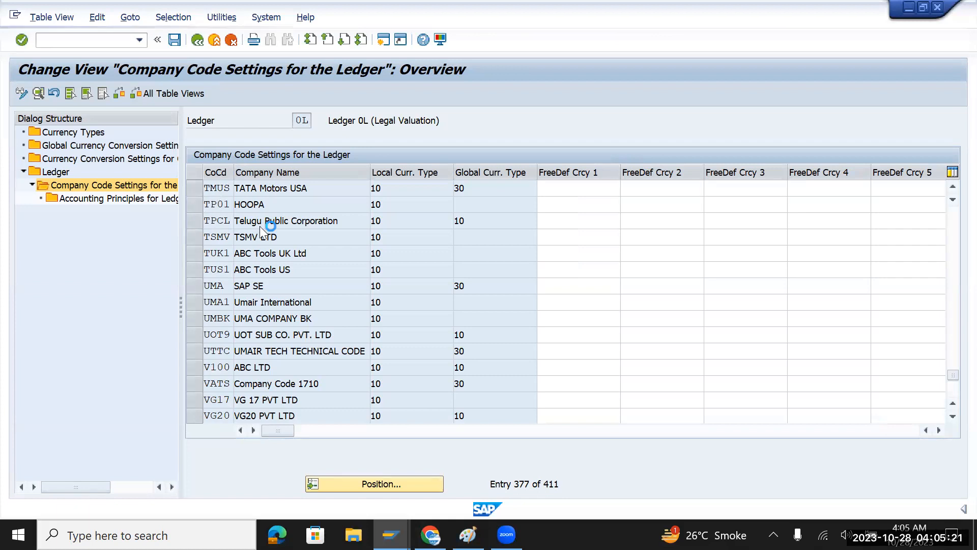
# Step: Check the accounting principle assigned to company code TMGB in ledger 0L, and return to the ledger's company code settings
pyautogui.scroll(1, 259, 229)
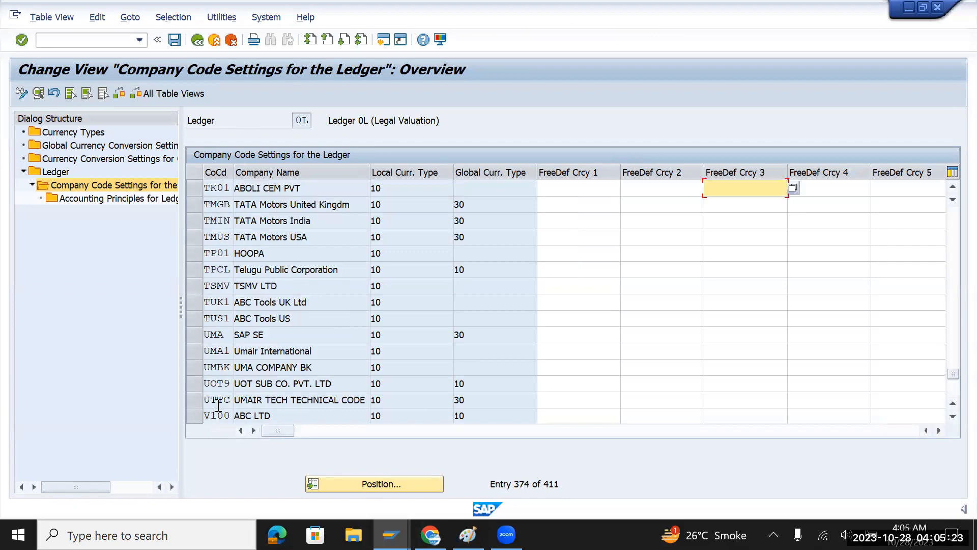
pyautogui.scroll(-1, 217, 404)
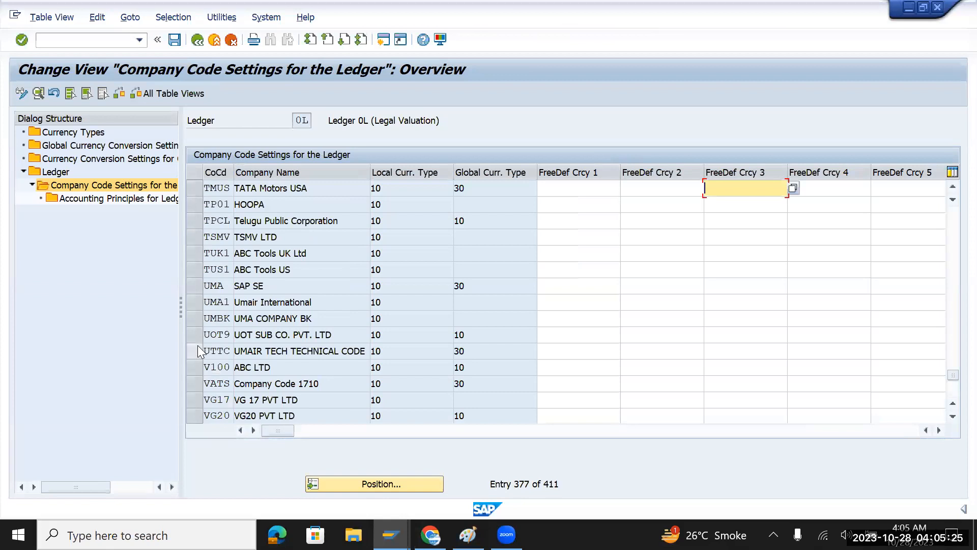
pyautogui.scroll(1, 197, 345)
pyautogui.scroll(1, 203, 346)
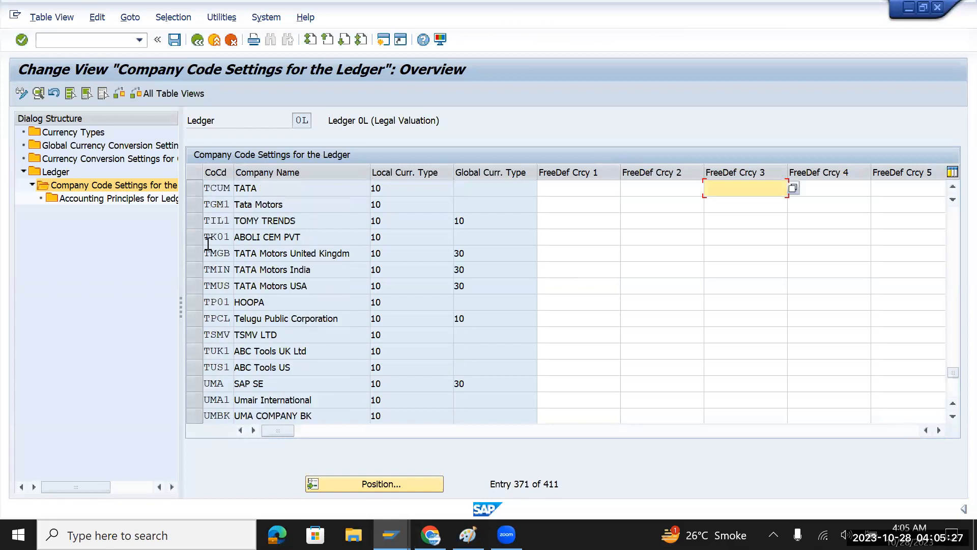
pyautogui.click(199, 253)
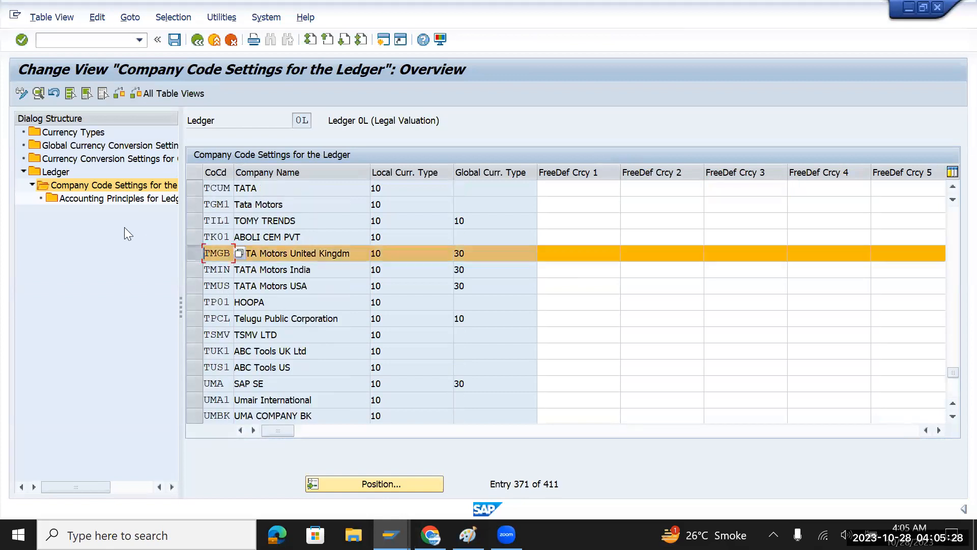
pyautogui.doubleClick(99, 201)
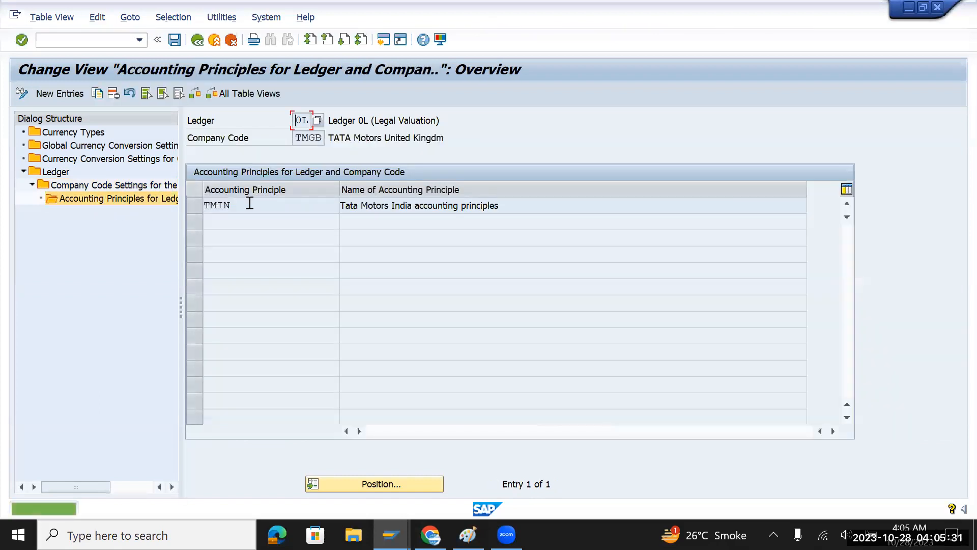
pyautogui.doubleClick(206, 204)
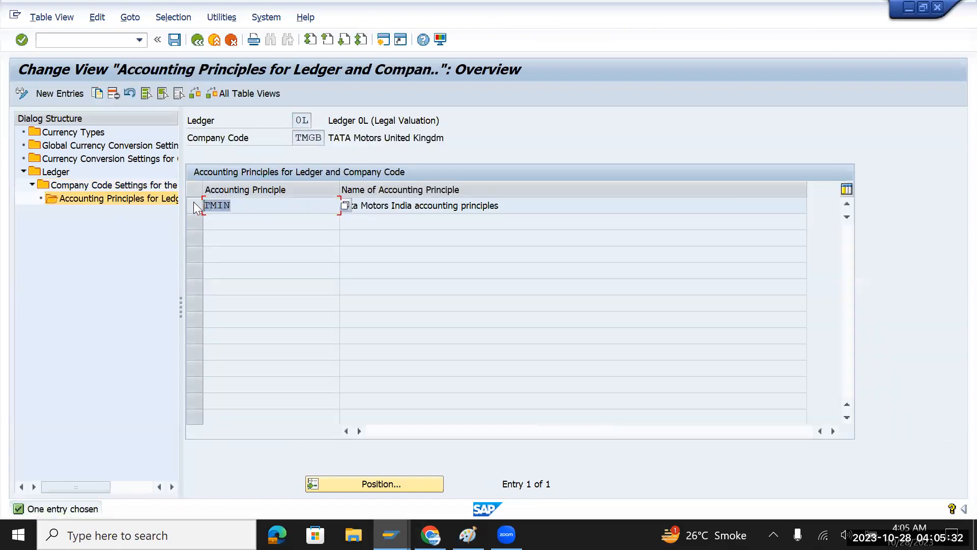
pyautogui.click(197, 40)
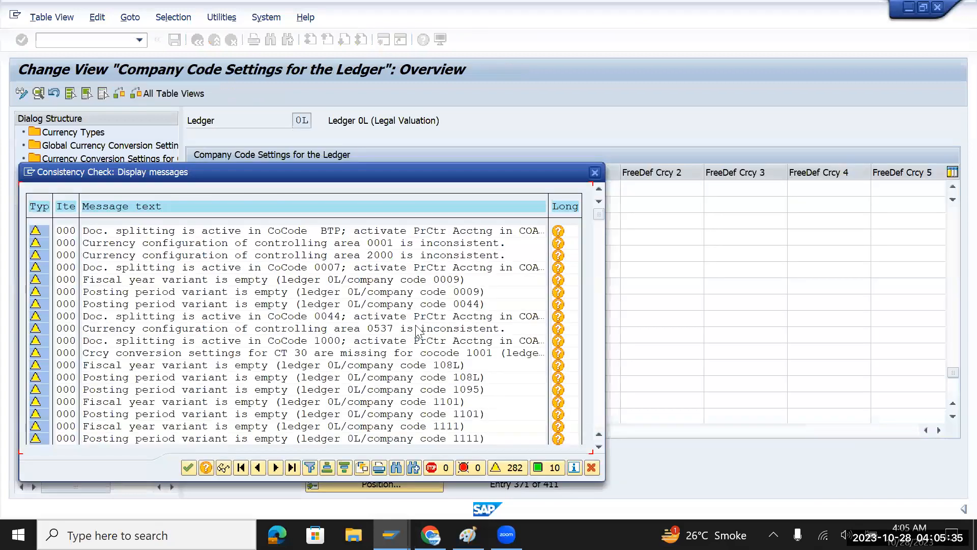
pyautogui.click(591, 174)
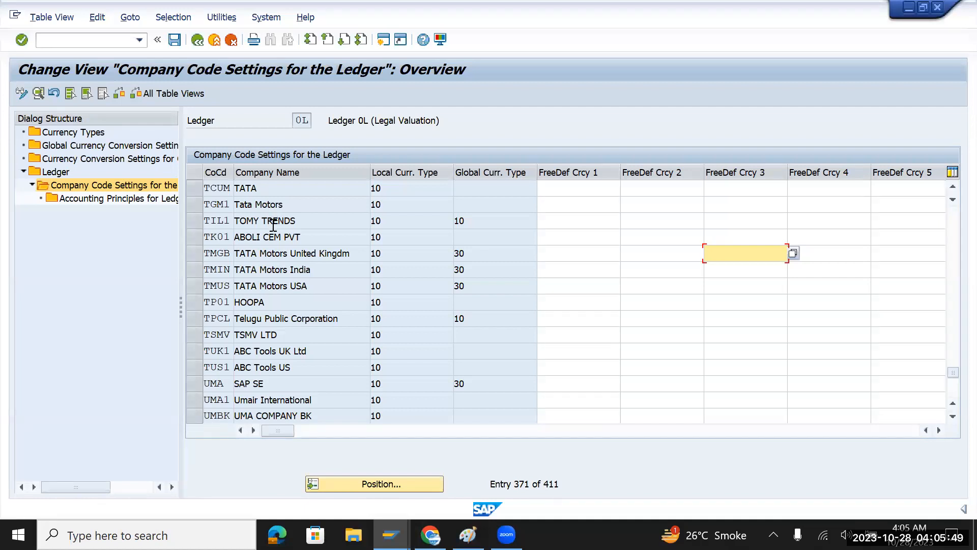
# Step: Switch to the Paint notes and review the currency, fiscal year and ledger 2L details in the TMUS line
pyautogui.hotkey('alt', 'Tab')
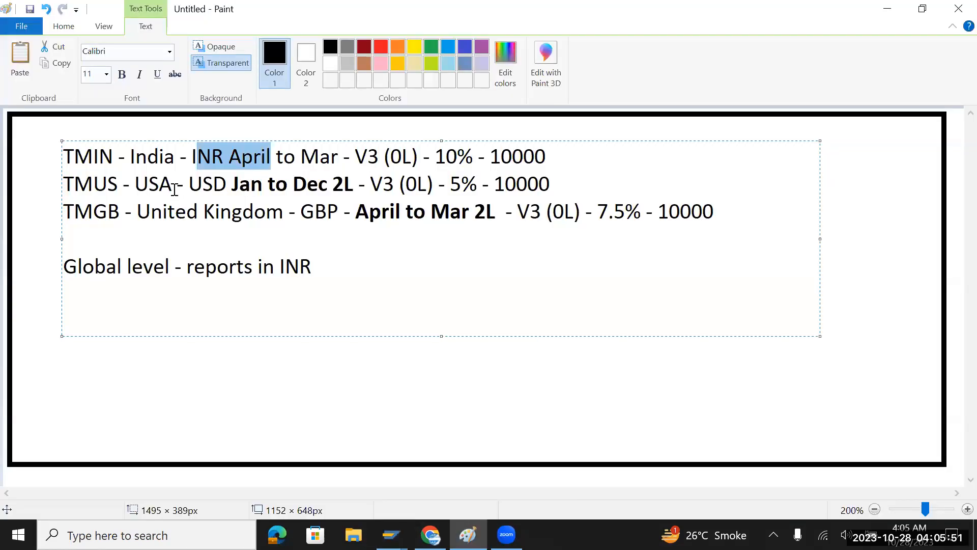
pyautogui.moveTo(189, 184); pyautogui.dragTo(351, 186)
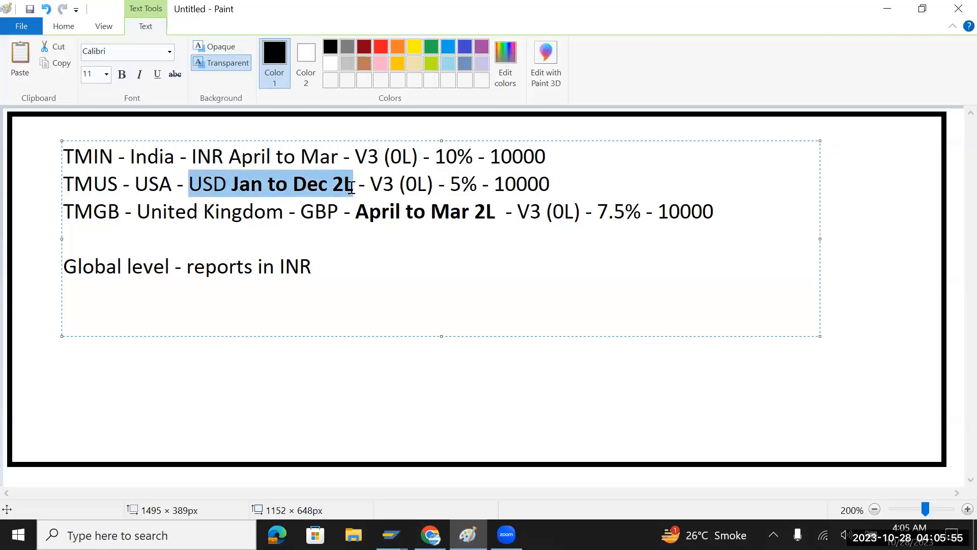
pyautogui.moveTo(332, 186); pyautogui.dragTo(355, 184)
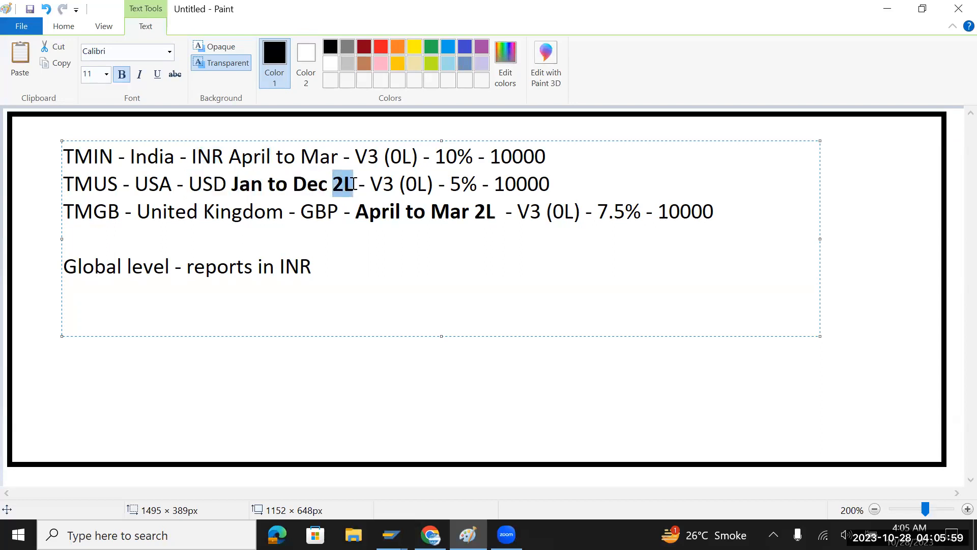
pyautogui.moveTo(233, 185); pyautogui.dragTo(319, 189)
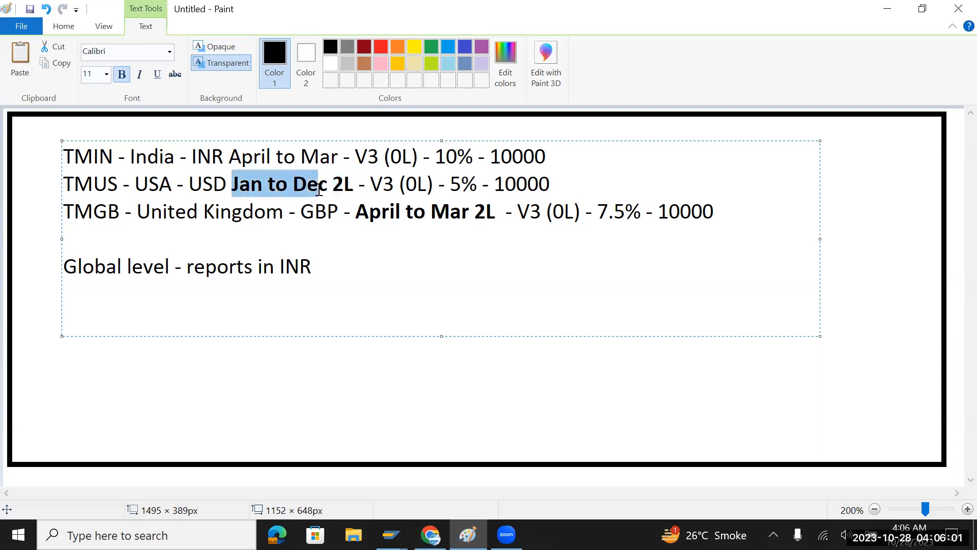
# Step: Insert "April - Mar" before 0L inside the parentheses of the TMUS line
pyautogui.click(405, 186)
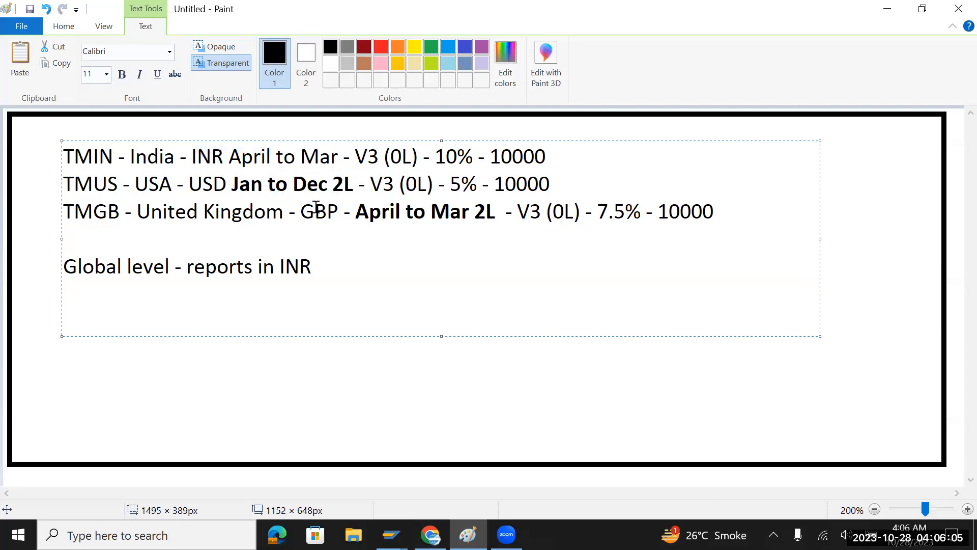
pyautogui.write('April - ')
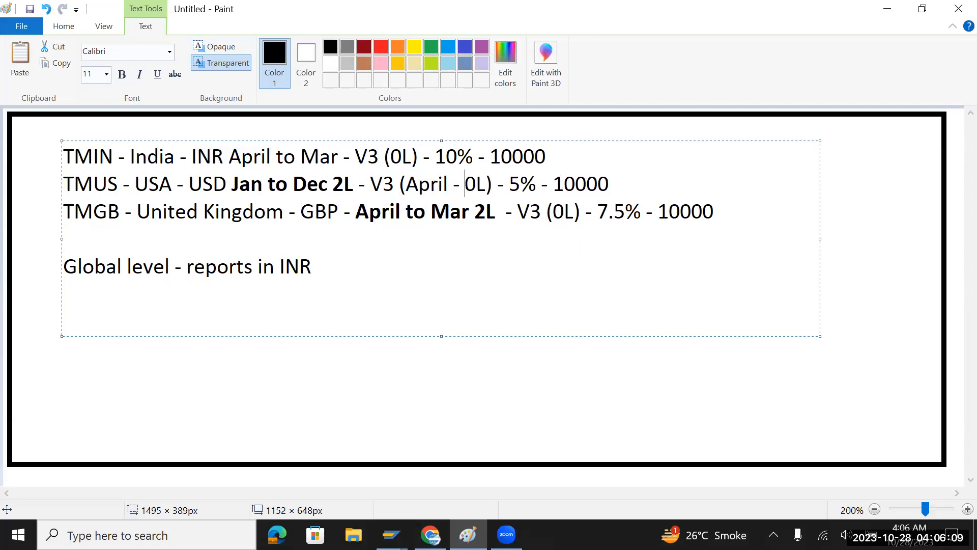
pyautogui.write('MAr')
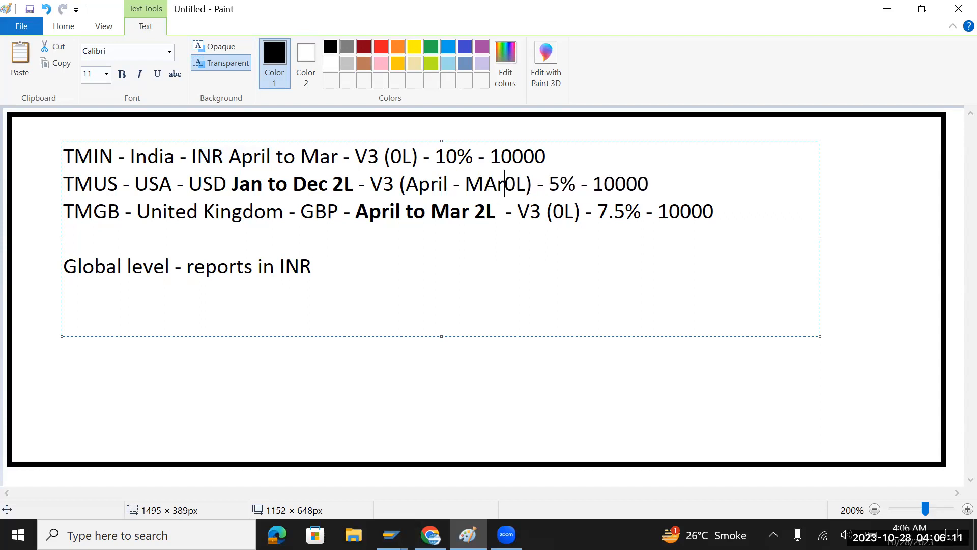
pyautogui.press('BackSpace')
pyautogui.press('BackSpace')
pyautogui.press('BackSpace')
pyautogui.write('ar')
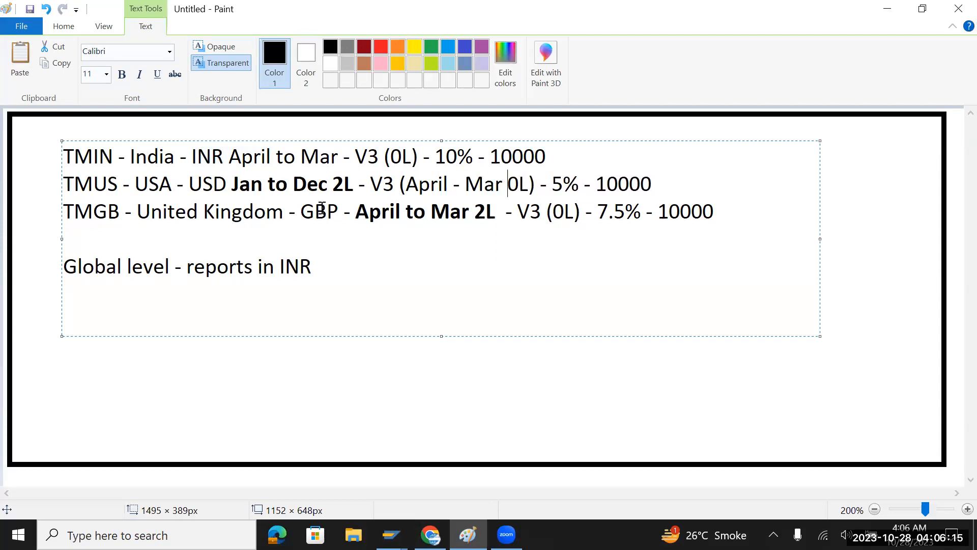
# Step: Add a new line reading "Technical ledger" directly below the TMUS line in the notes
pyautogui.click(679, 186)
pyautogui.press('Return')
pyautogui.write('T')
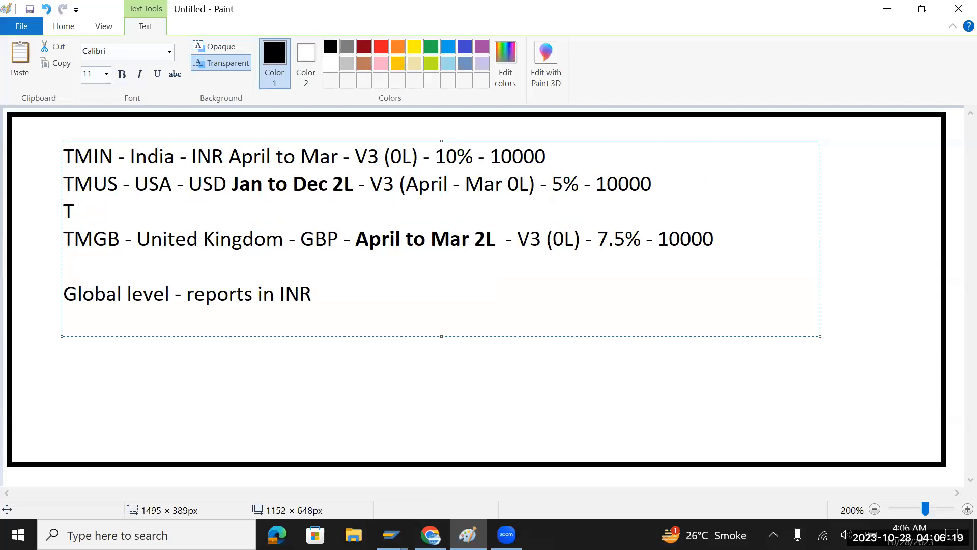
pyautogui.write('echnic')
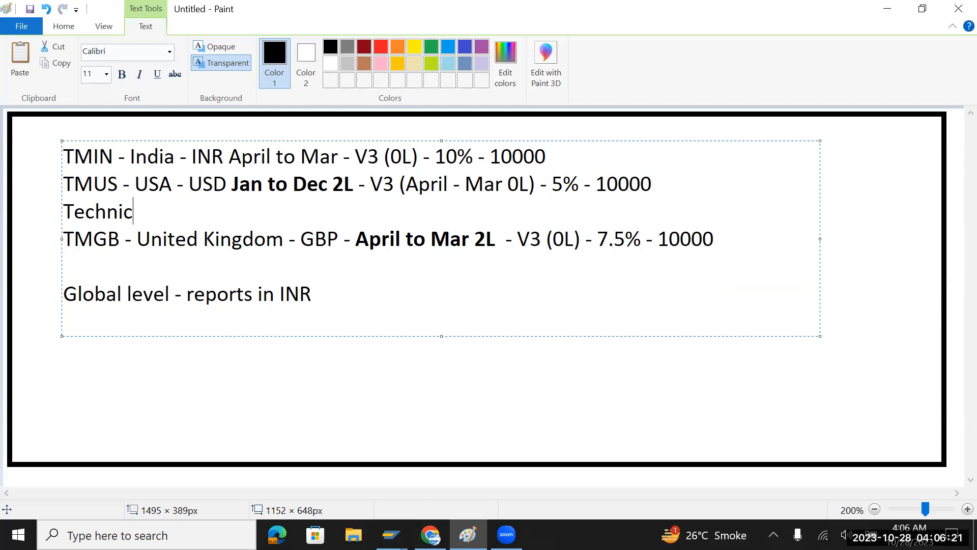
pyautogui.write('al ledger')
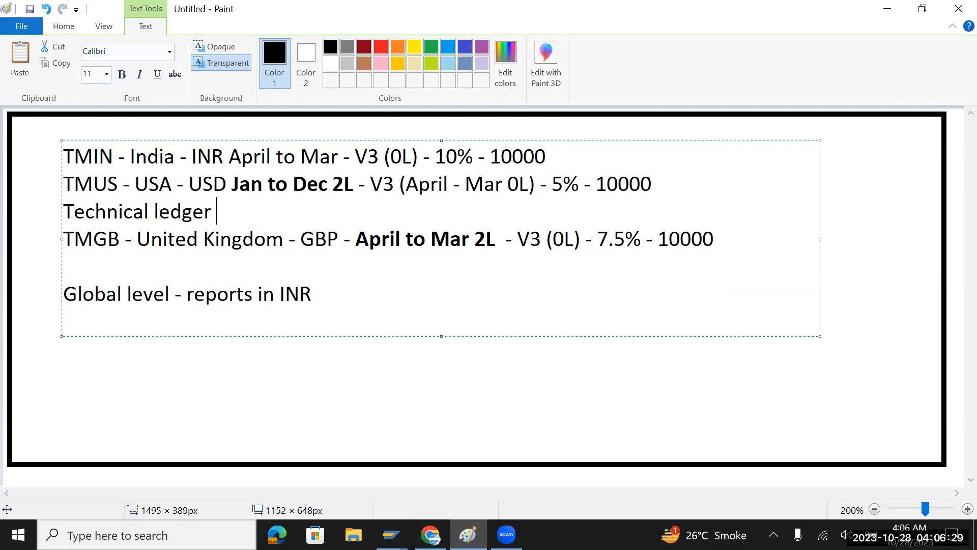
# Step: Review the TMUS fiscal year and ledger 2L details, then the company code and global reporting lines in the notes
pyautogui.click(238, 187)
pyautogui.hotkey('shift', 'Down')
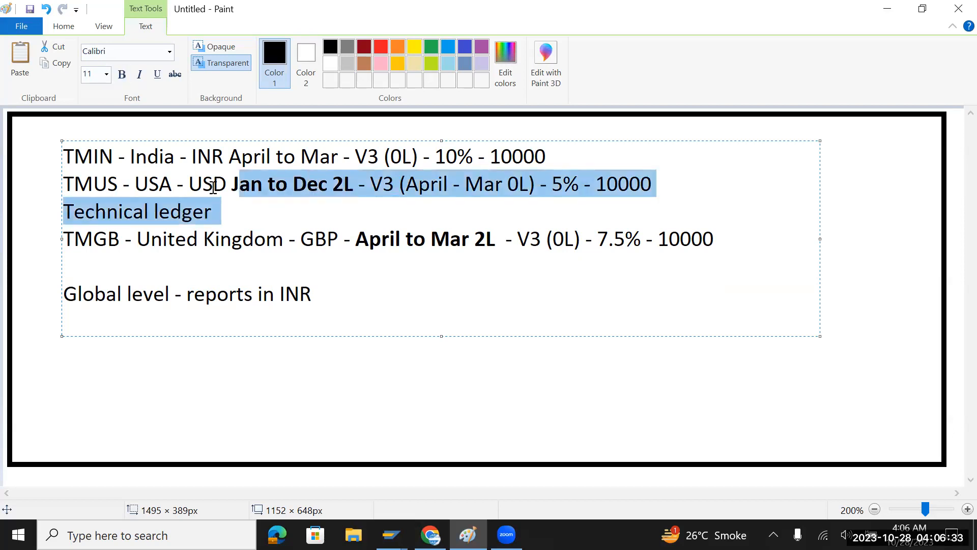
pyautogui.moveTo(232, 188); pyautogui.dragTo(354, 196)
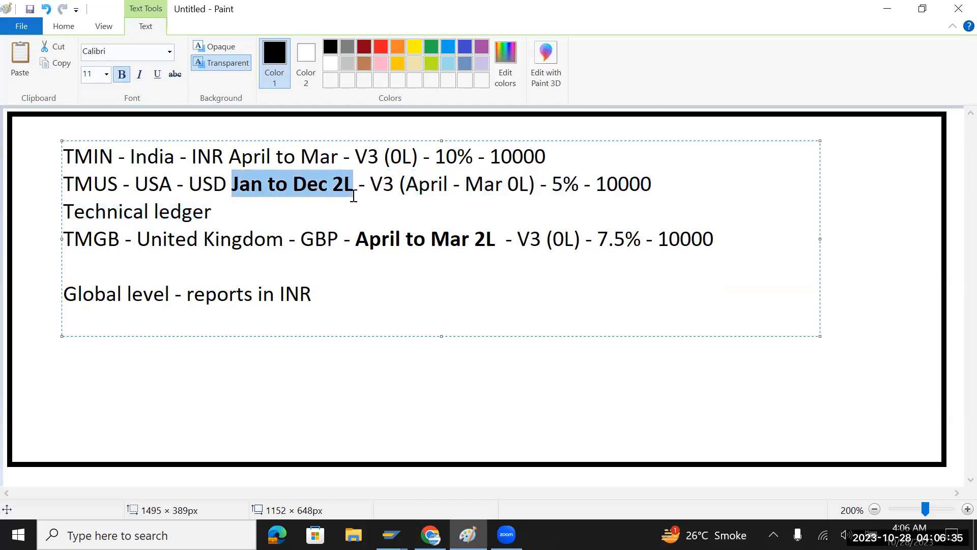
pyautogui.click(237, 213)
pyautogui.keyDown('shift'); pyautogui.click(134, 193); pyautogui.keyUp('shift')
pyautogui.moveTo(134, 193); pyautogui.dragTo(62, 181)
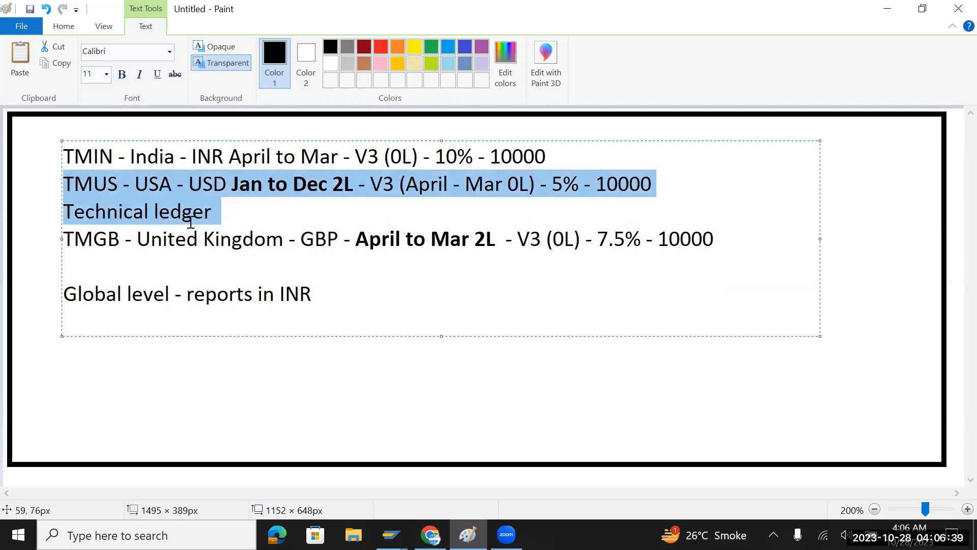
pyautogui.keyDown('shift'); pyautogui.click(328, 296); pyautogui.keyUp('shift')
pyautogui.keyDown('shift'); pyautogui.click(65, 183); pyautogui.keyUp('shift')
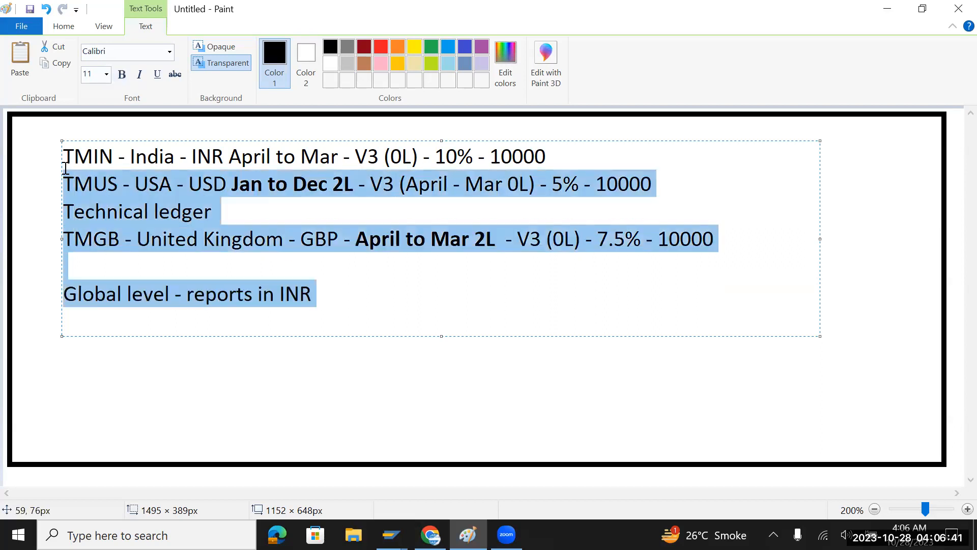
pyautogui.keyDown('shift'); pyautogui.click(66, 168); pyautogui.keyUp('shift')
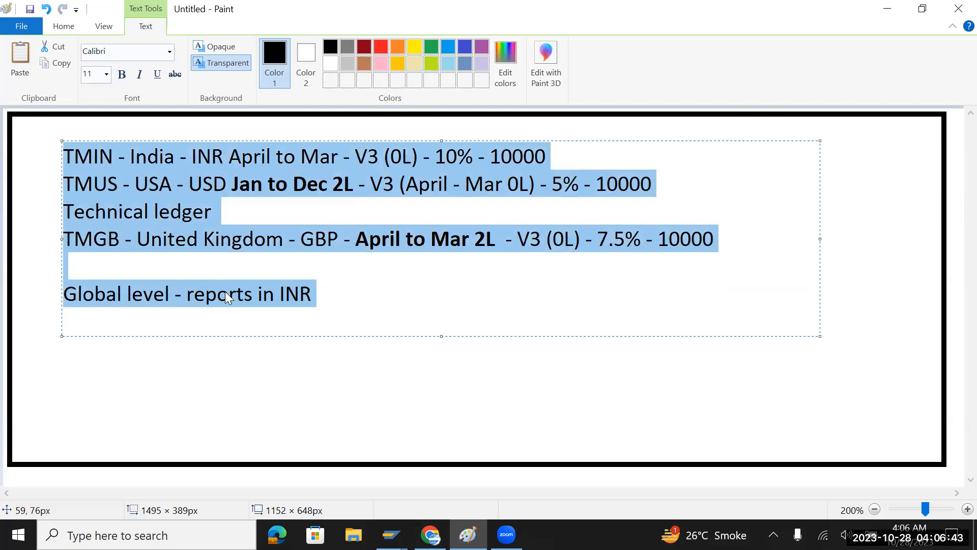
# Step: Switch to SAP, return to the ledger overview and locate the company code settings and accounting principles for ledger 0L
pyautogui.hotkey('alt', 'Tab')
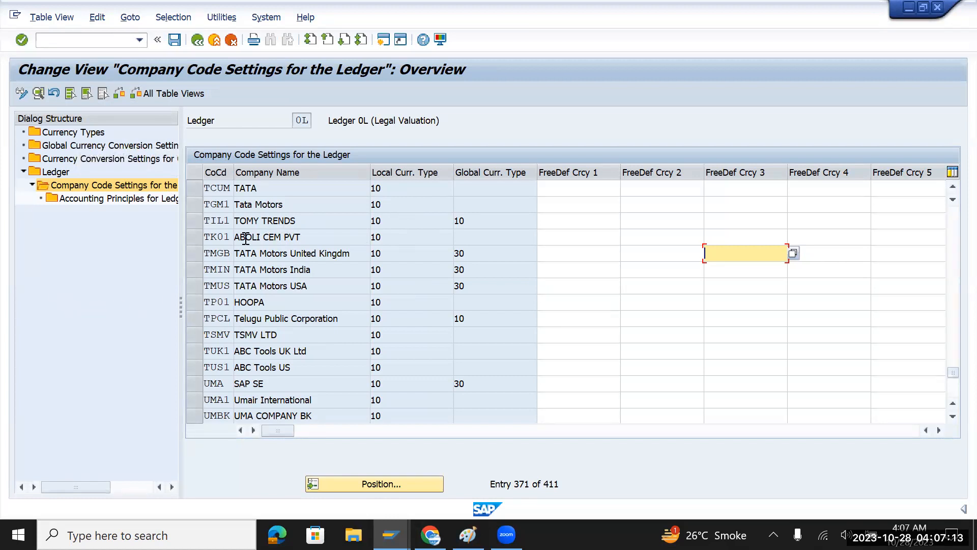
pyautogui.click(197, 40)
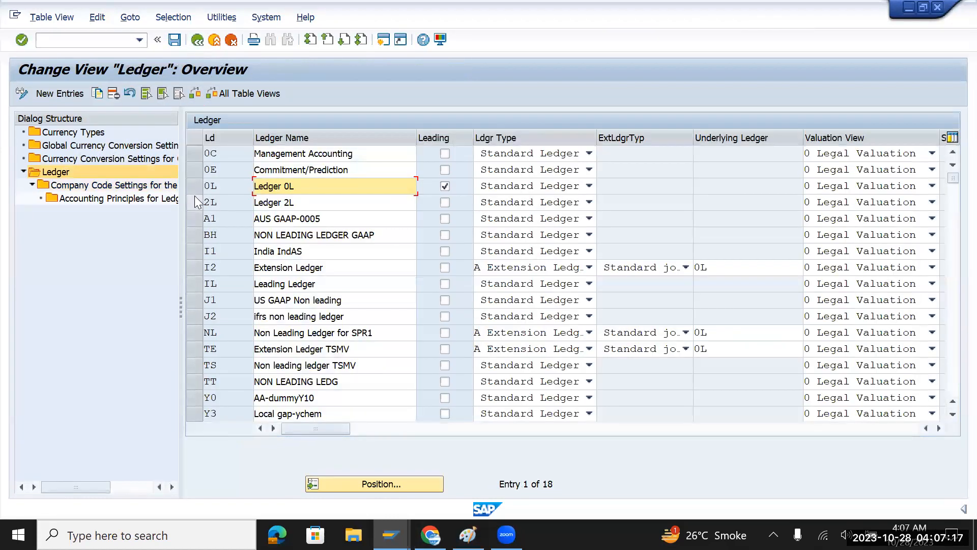
pyautogui.click(196, 185)
pyautogui.click(117, 188)
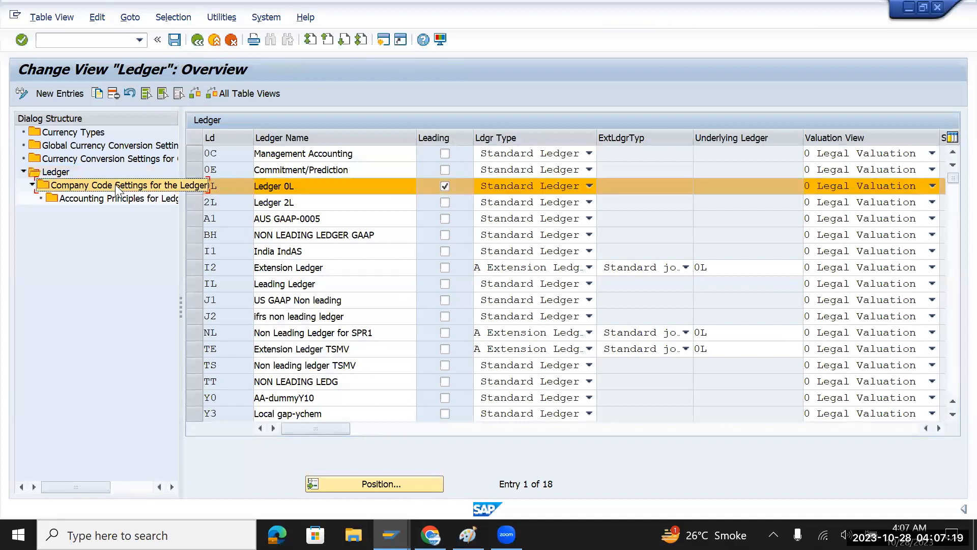
pyautogui.click(113, 200)
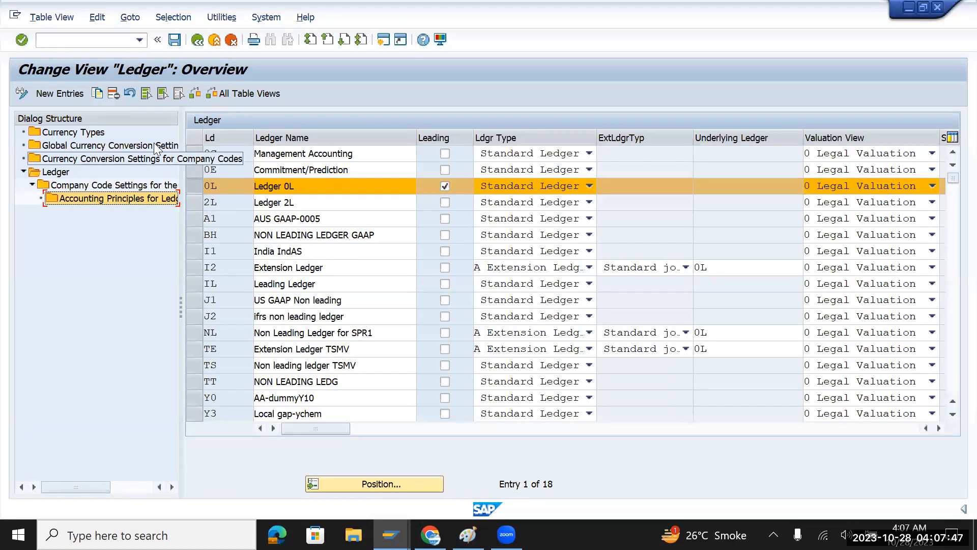
pyautogui.click(76, 43)
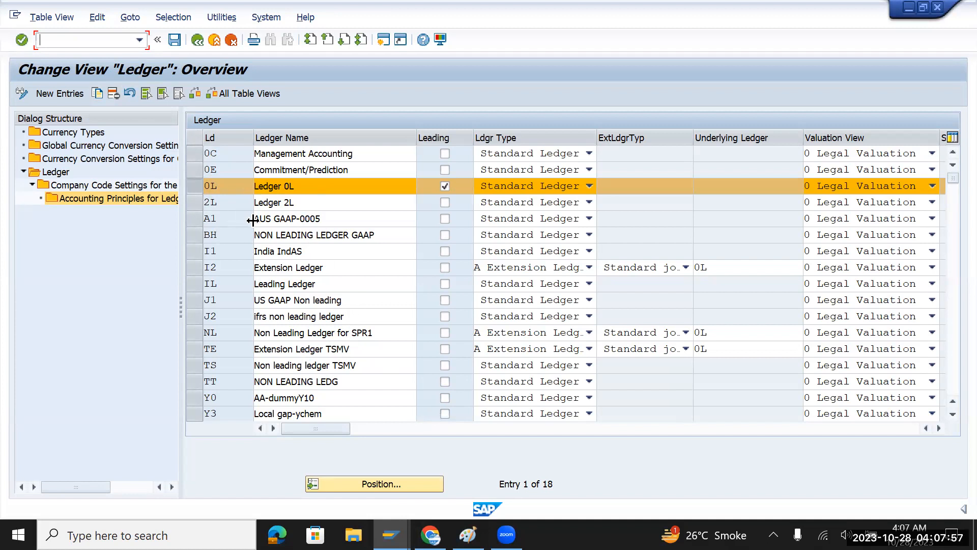
# Step: Switch to the Paint notes and highlight the whole TMUS line for review
pyautogui.hotkey('alt', 'Tab')
pyautogui.click(113, 203)
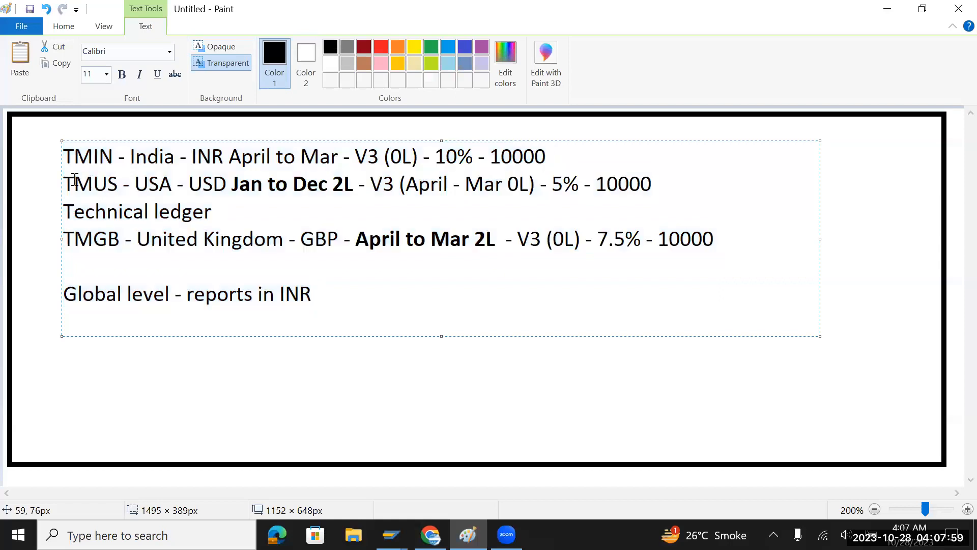
pyautogui.moveTo(66, 184); pyautogui.dragTo(724, 186)
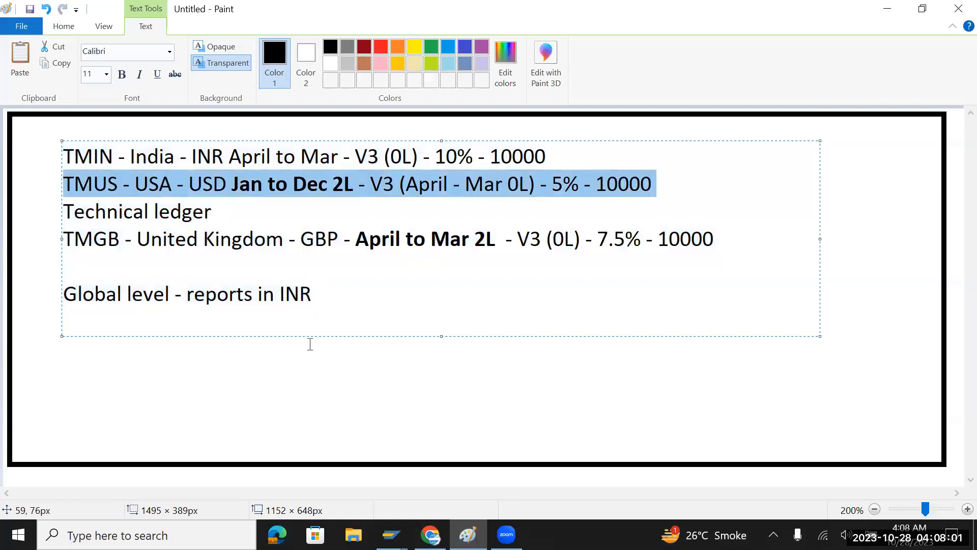
# Step: Switch to SAP Easy Access and open the vendor invoice entry with transaction FB60
pyautogui.hotkey('alt', 'Tab')
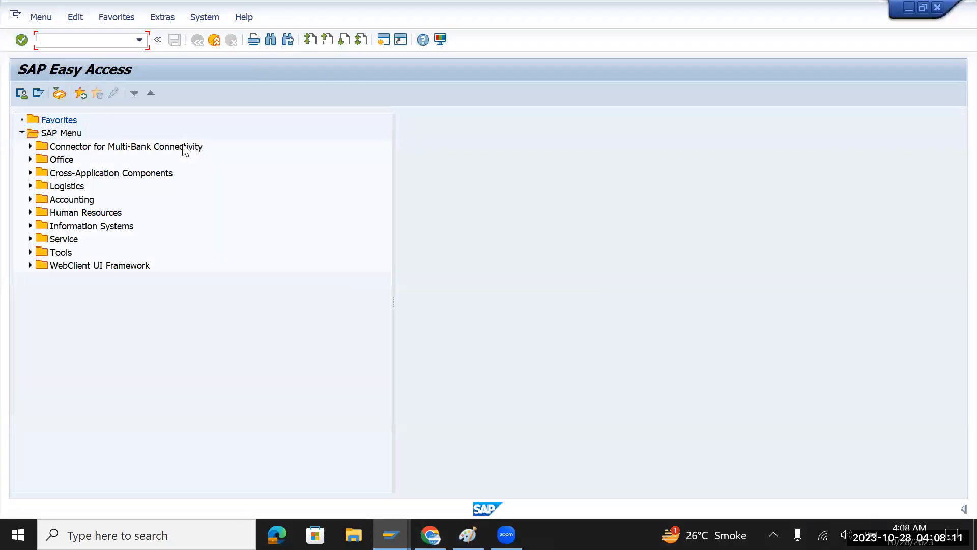
pyautogui.write('fb')
pyautogui.write('60')
pyautogui.press('Return')
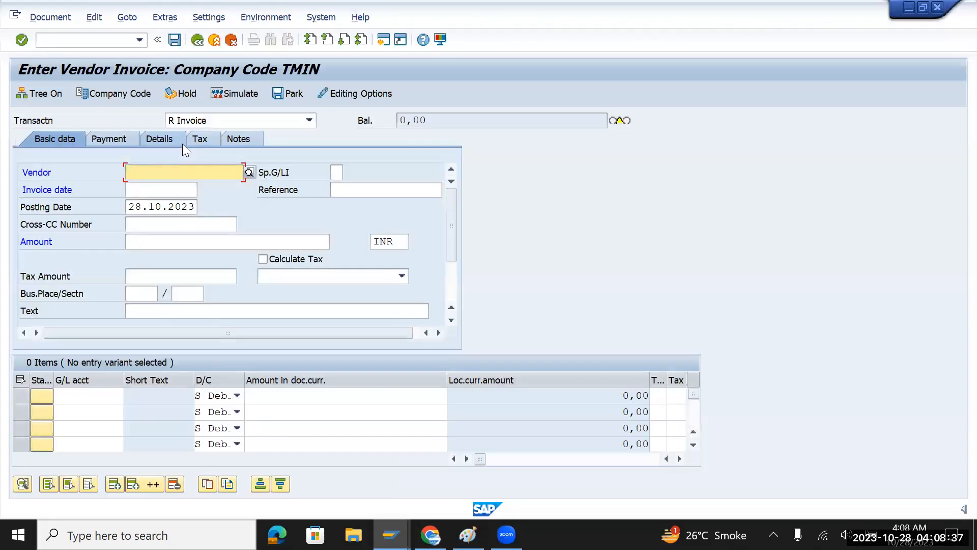
# Step: Change the company code for the vendor invoice to TMGB
pyautogui.click(126, 95)
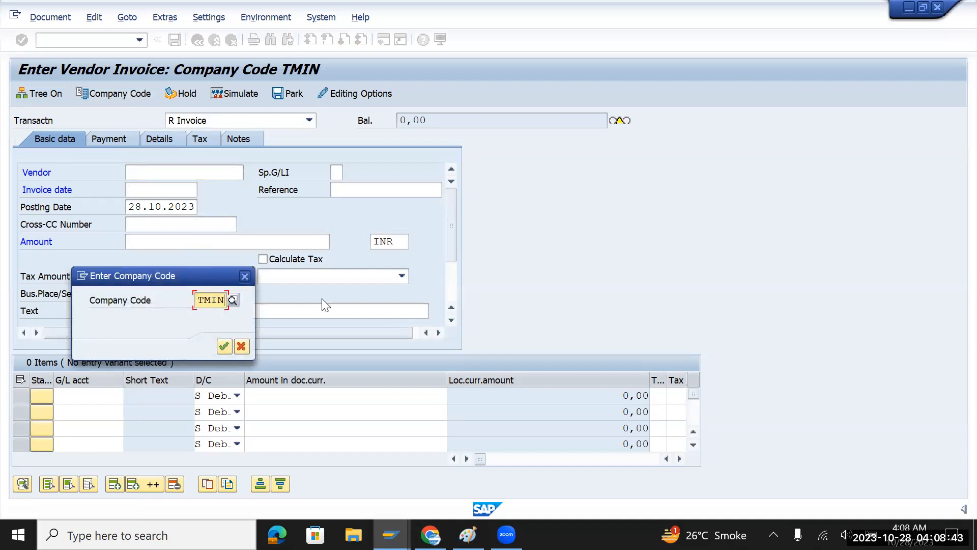
pyautogui.press('BackSpace')
pyautogui.write('G')
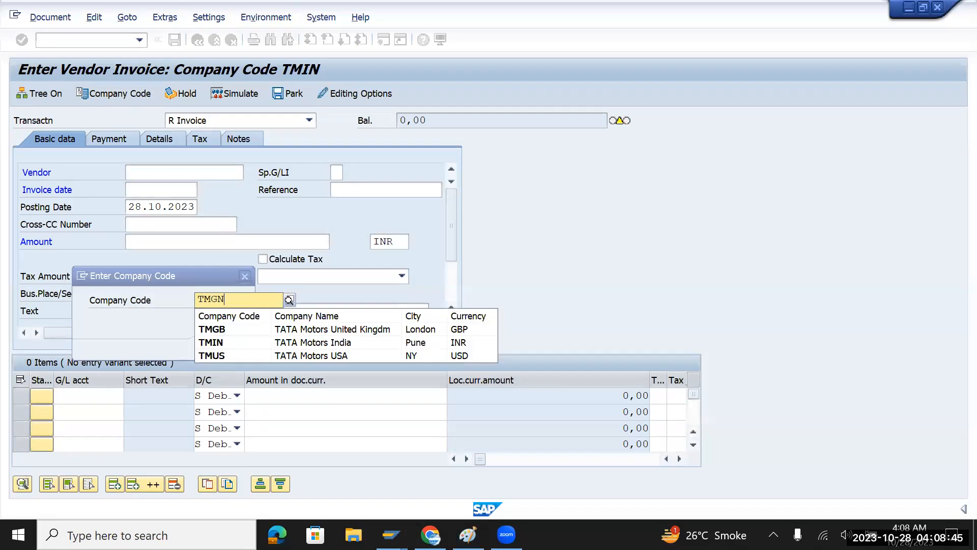
pyautogui.press('BackSpace')
pyautogui.write('B')
pyautogui.press('Return')
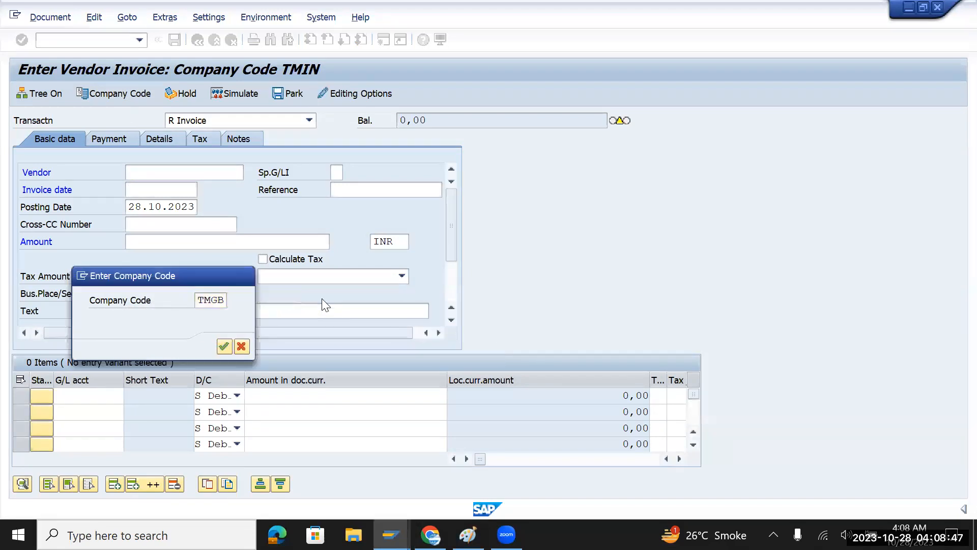
pyautogui.press('Return')
# Step: Look up the suppliers of company code TMGB and choose TWIN BUILDER as the invoice vendor
pyautogui.click(235, 176)
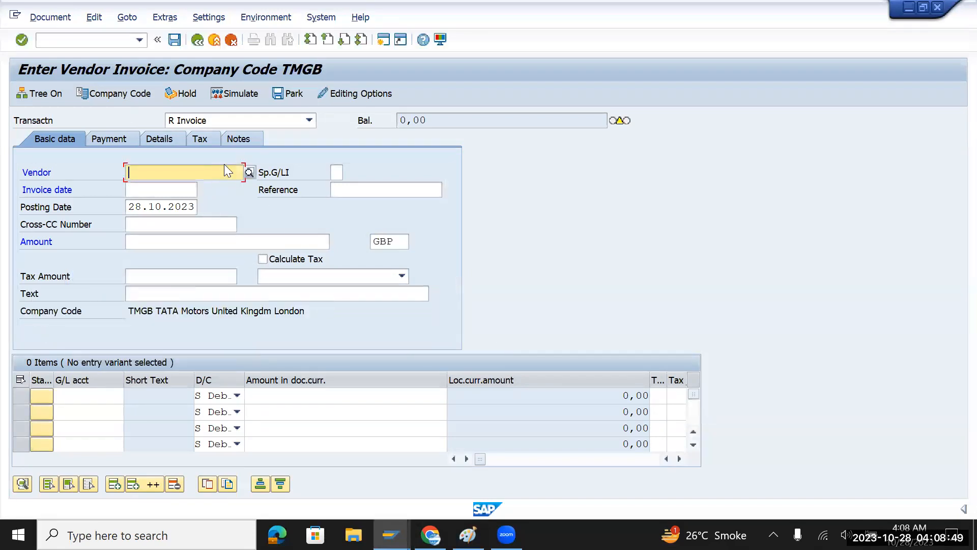
pyautogui.click(249, 172)
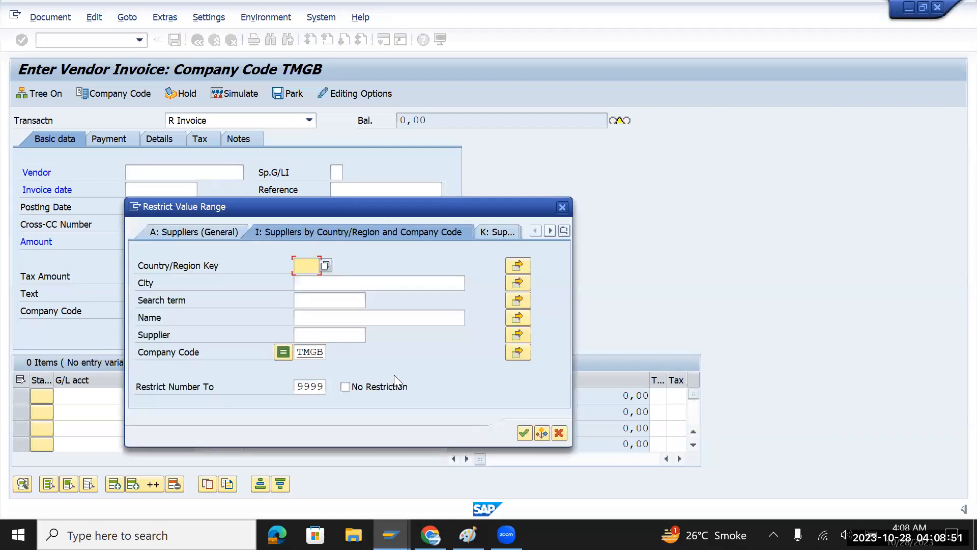
pyautogui.click(523, 432)
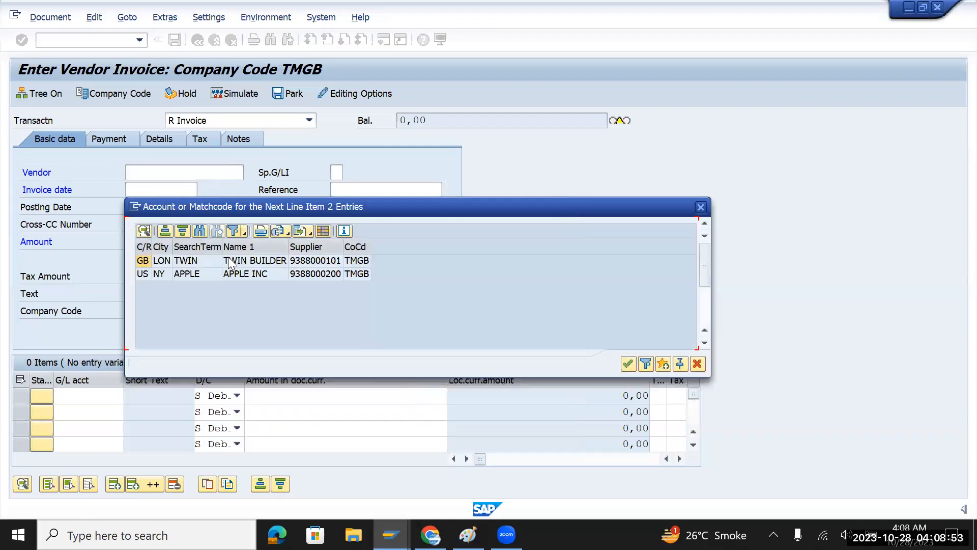
pyautogui.doubleClick(178, 264)
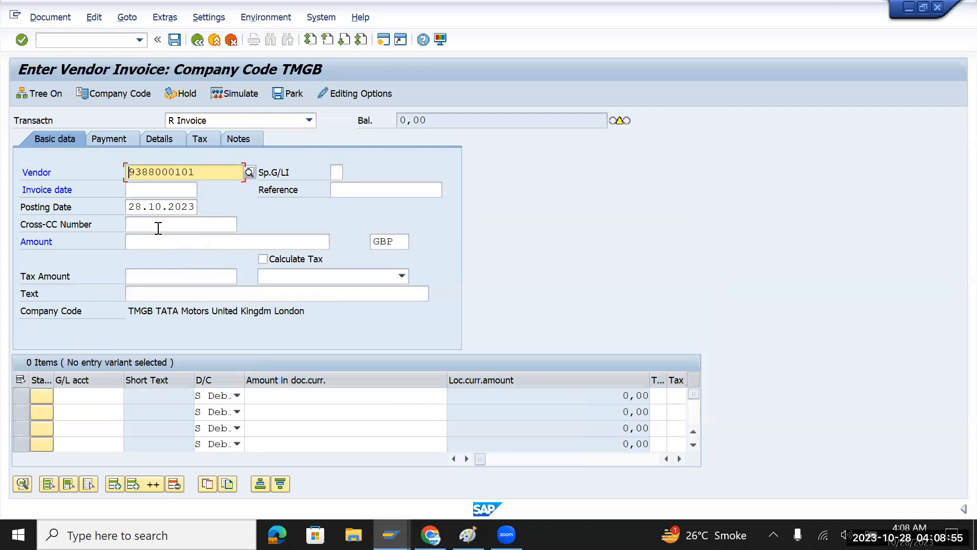
# Step: Copy the posting date 28.10.2023 into the invoice date and enter RRRR_001 as the reference
pyautogui.moveTo(131, 207); pyautogui.dragTo(198, 206)
pyautogui.hotkey('ctrl', 'c')
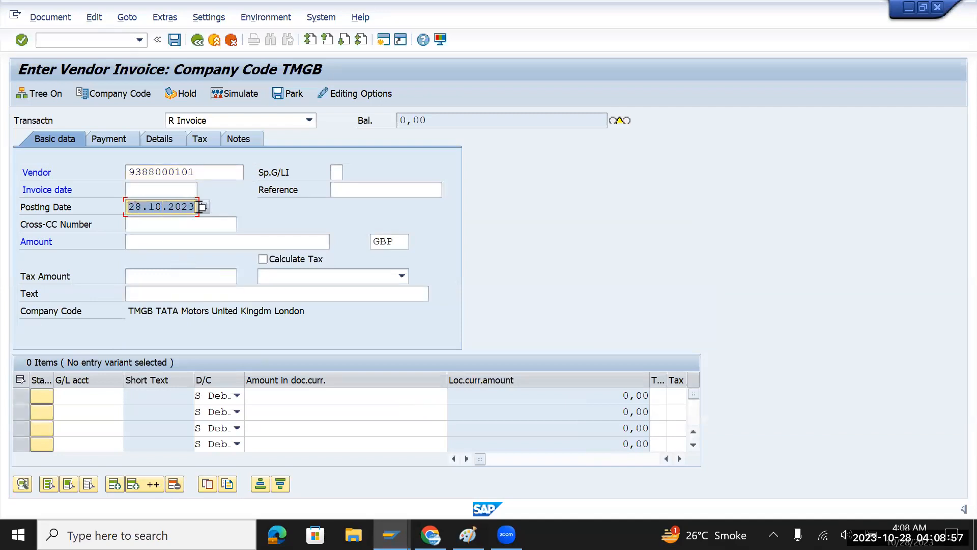
pyautogui.click(199, 206)
pyautogui.click(173, 190)
pyautogui.hotkey('ctrl', 'v')
pyautogui.click(347, 193)
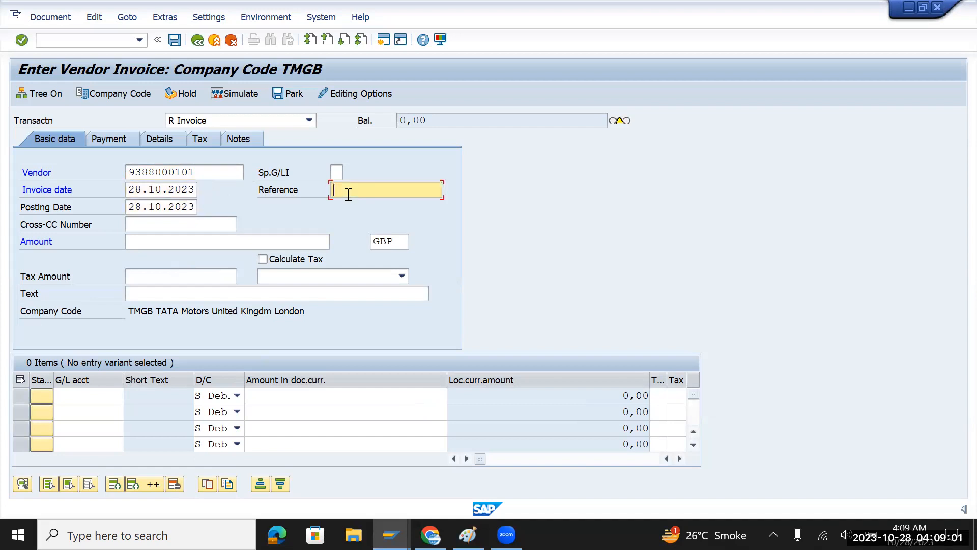
pyautogui.write('RTR')
pyautogui.press('BackSpace')
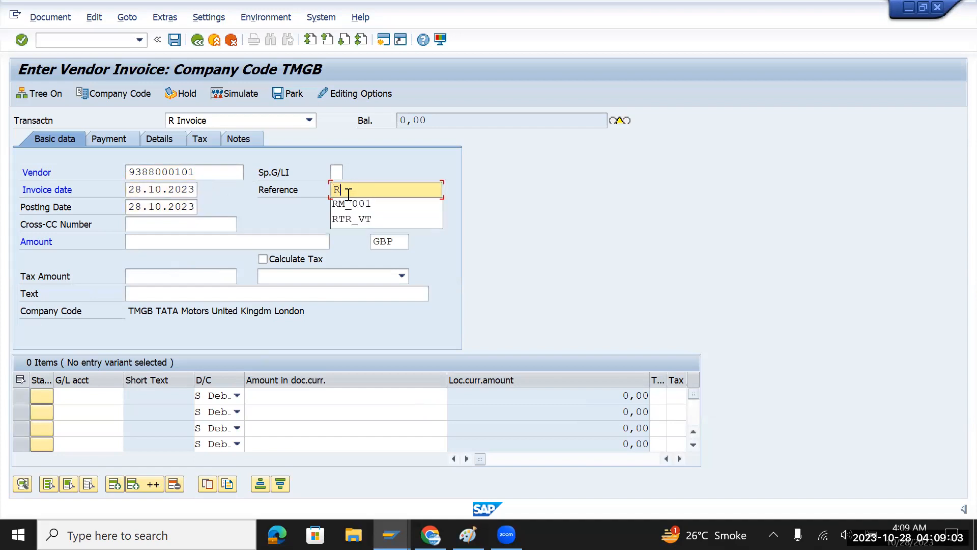
pyautogui.write('RRR_001')
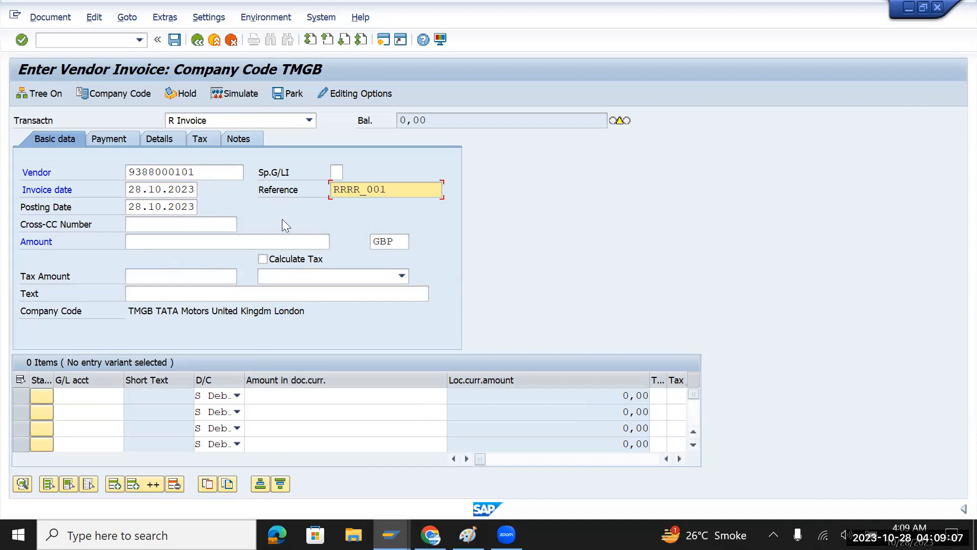
# Step: Enter a first debit line item for the Purchase account with an amount of 10000 in document currency
pyautogui.click(113, 395)
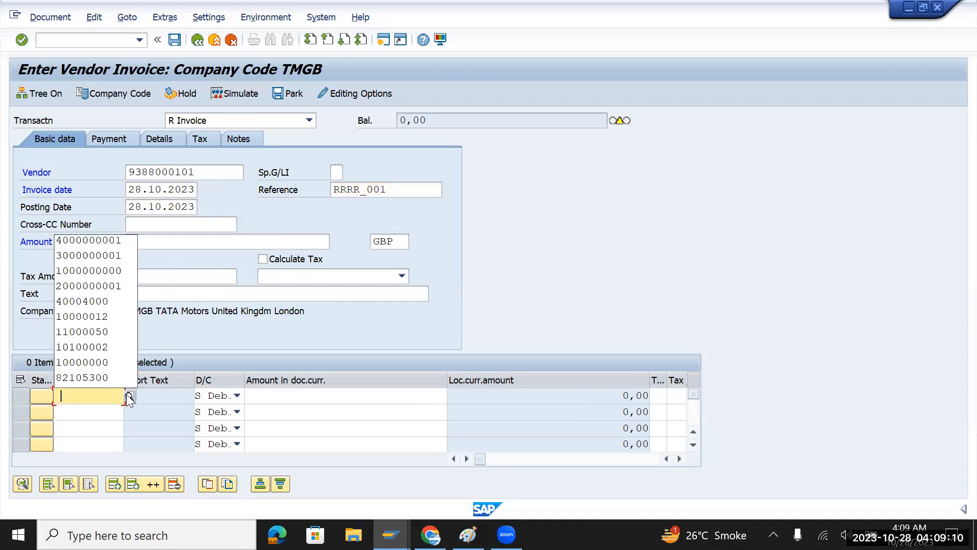
pyautogui.click(110, 240)
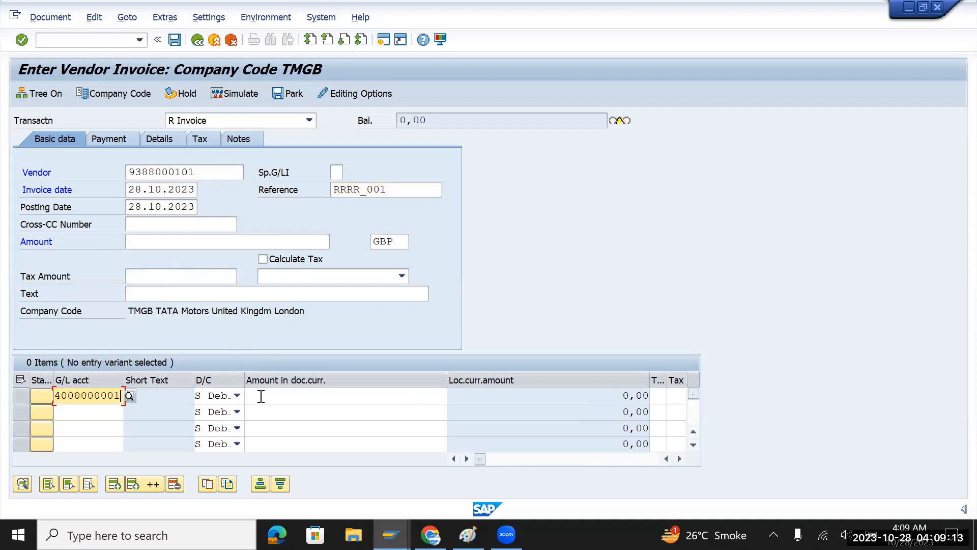
pyautogui.click(305, 396)
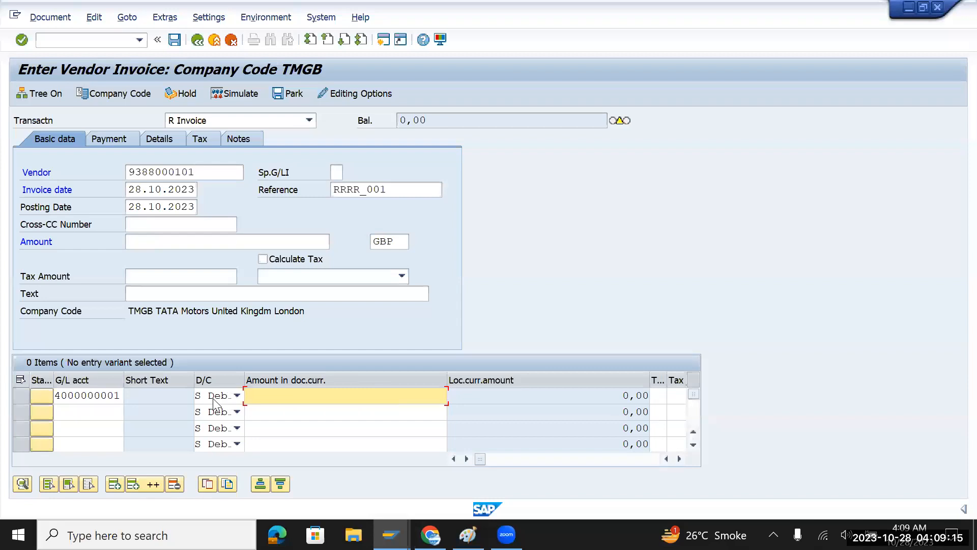
pyautogui.click(122, 396)
pyautogui.click(129, 395)
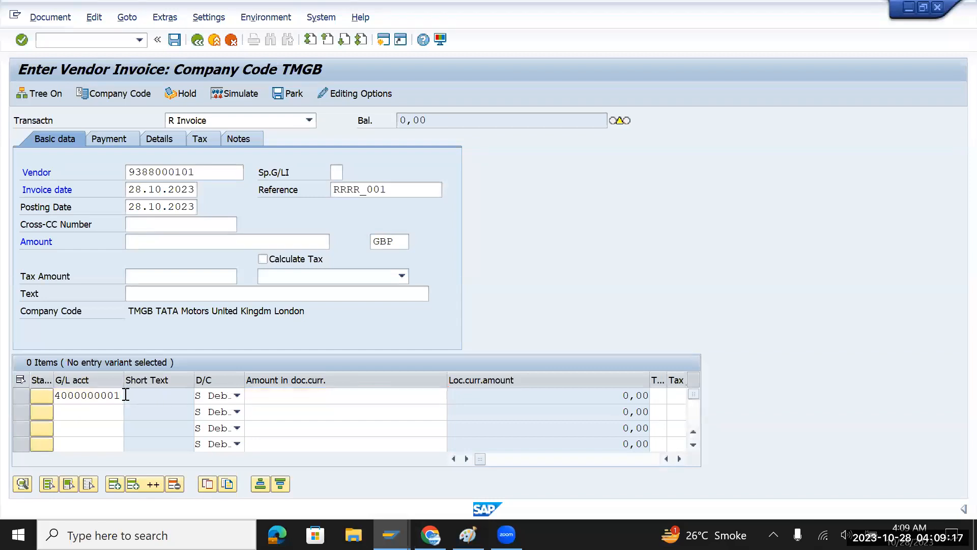
pyautogui.press('Return')
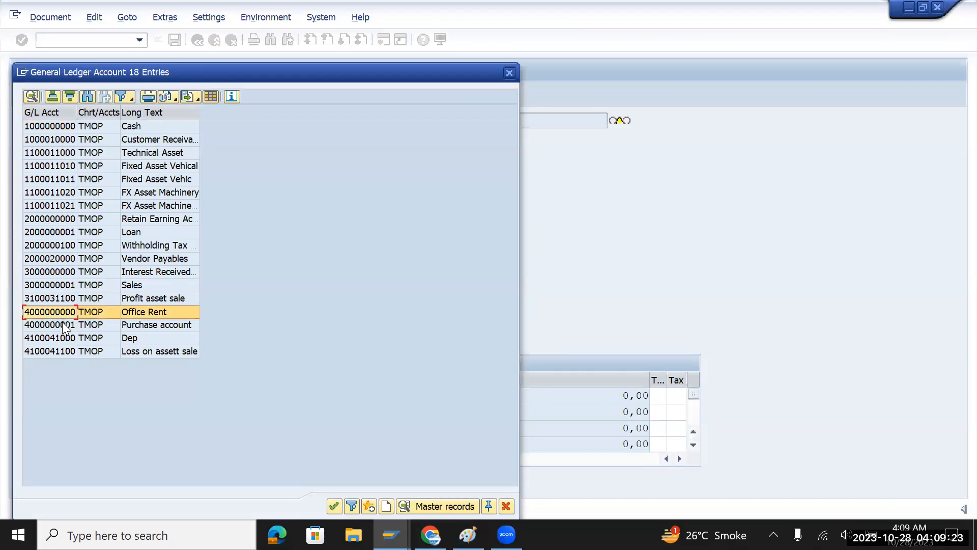
pyautogui.doubleClick(62, 323)
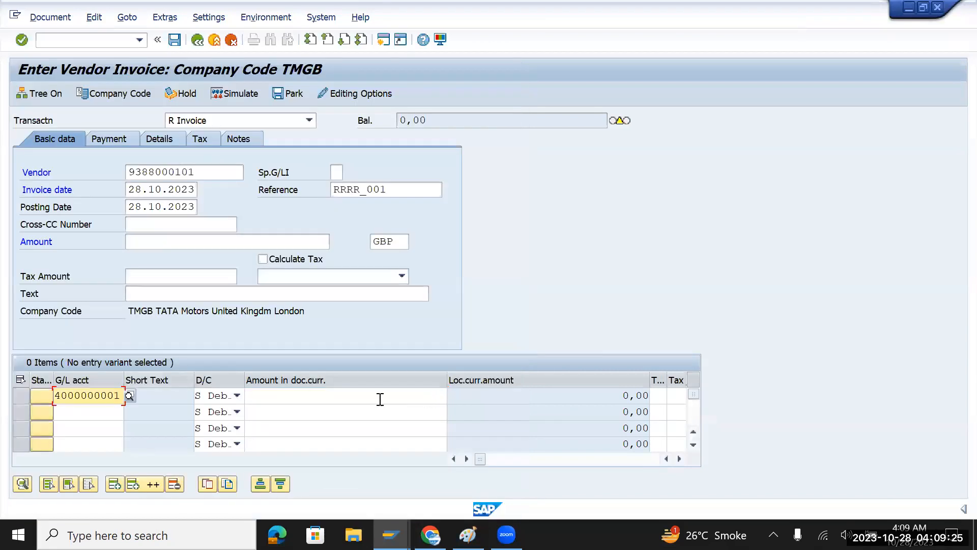
pyautogui.click(379, 399)
pyautogui.write('10000')
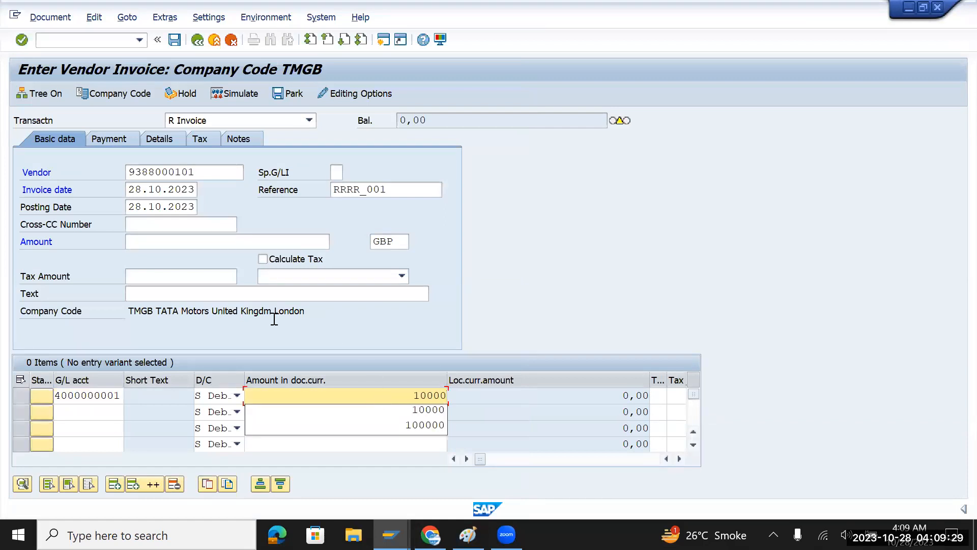
# Step: Set the vendor invoice amount to 10000 in the basic data
pyautogui.click(143, 239)
pyautogui.write('10')
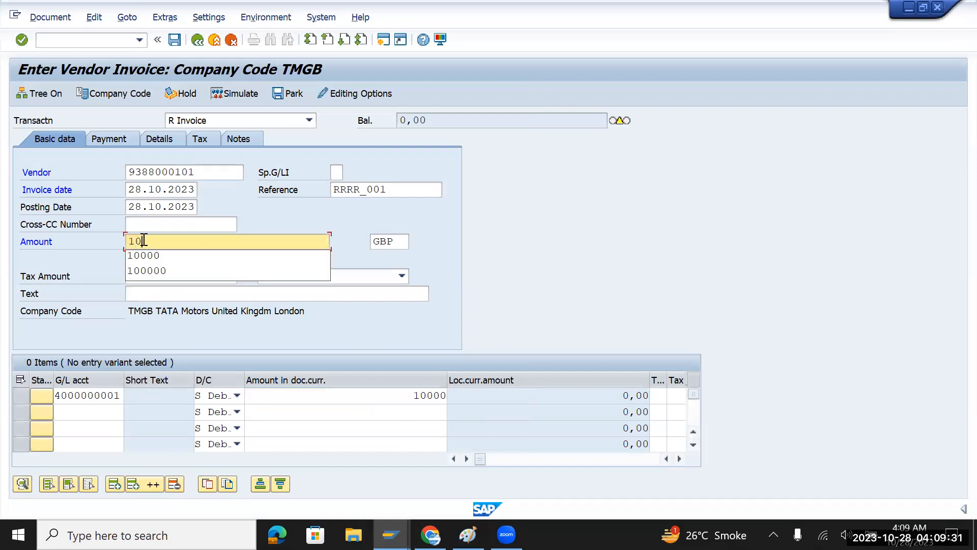
pyautogui.write('0000')
pyautogui.press('Tab')
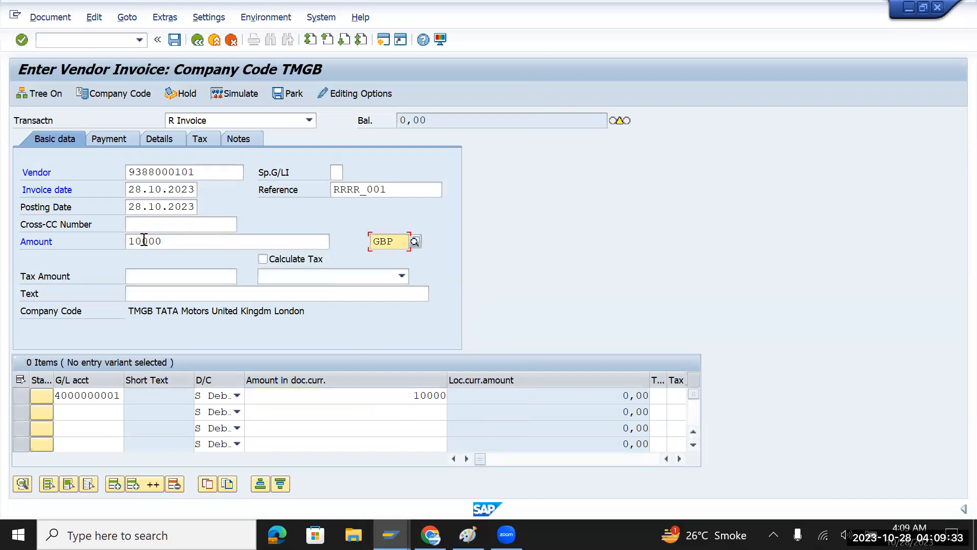
# Step: Look up the cost centers for the debit line item, assign GBRENT and validate the invoice entries
pyautogui.click(359, 395)
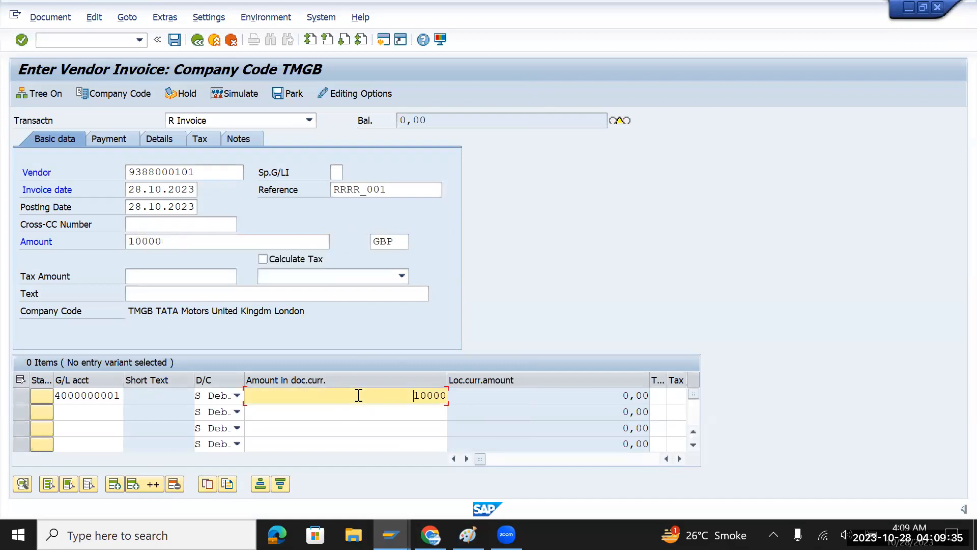
pyautogui.press('Tab')
pyautogui.press('Tab')
pyautogui.press('Tab')
pyautogui.press('Tab')
pyautogui.press('Tab')
pyautogui.press('Tab')
pyautogui.press('Tab')
pyautogui.press('Tab')
pyautogui.press('Tab')
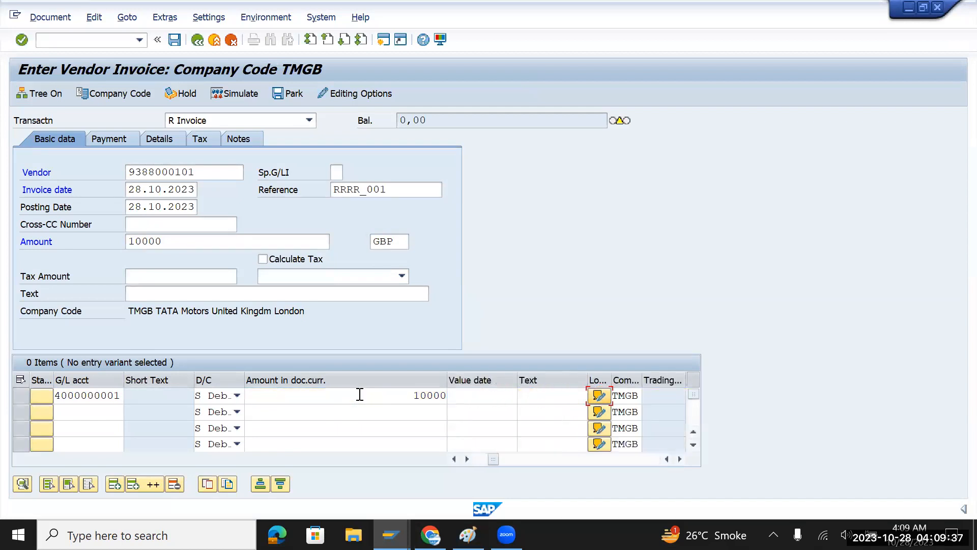
pyautogui.press('Tab')
pyautogui.press('Tab')
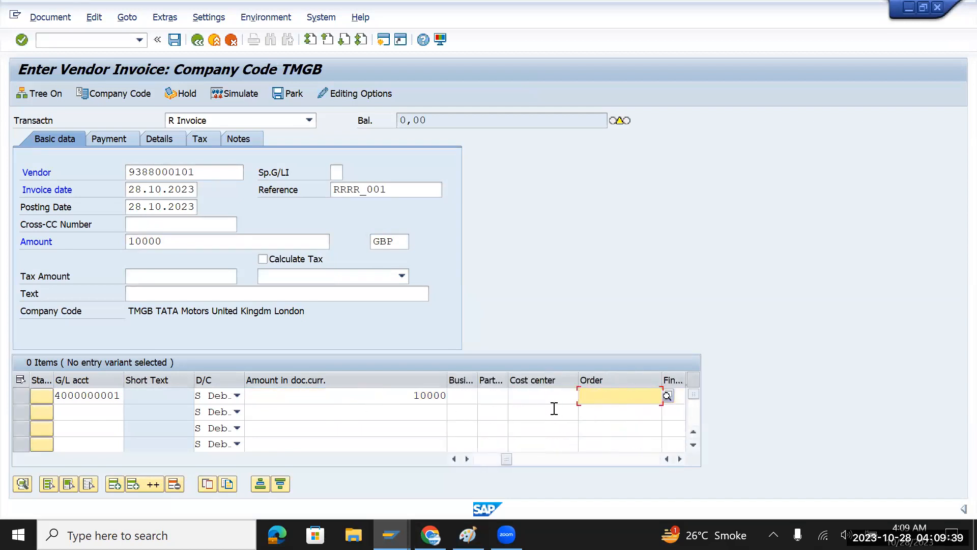
pyautogui.click(560, 399)
pyautogui.click(585, 396)
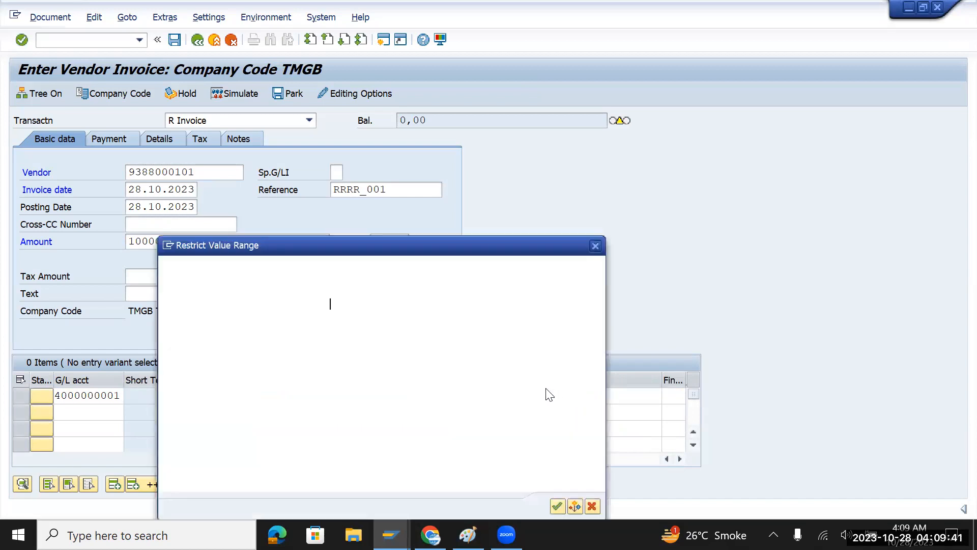
pyautogui.click(557, 506)
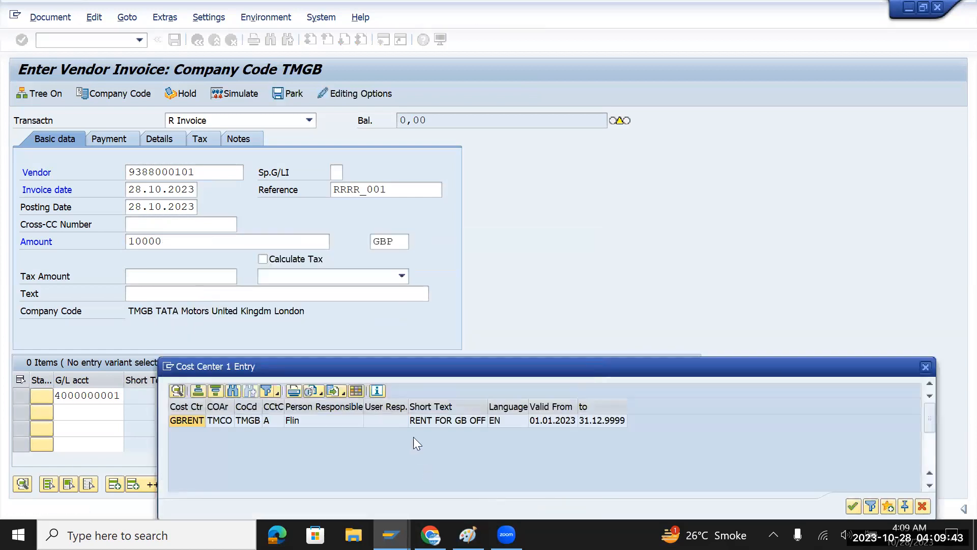
pyautogui.doubleClick(198, 420)
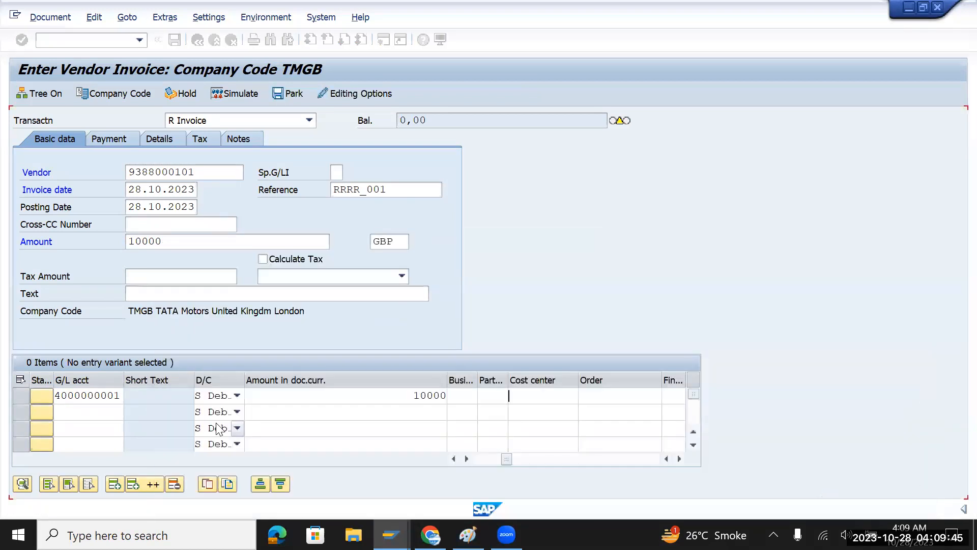
pyautogui.press('Return')
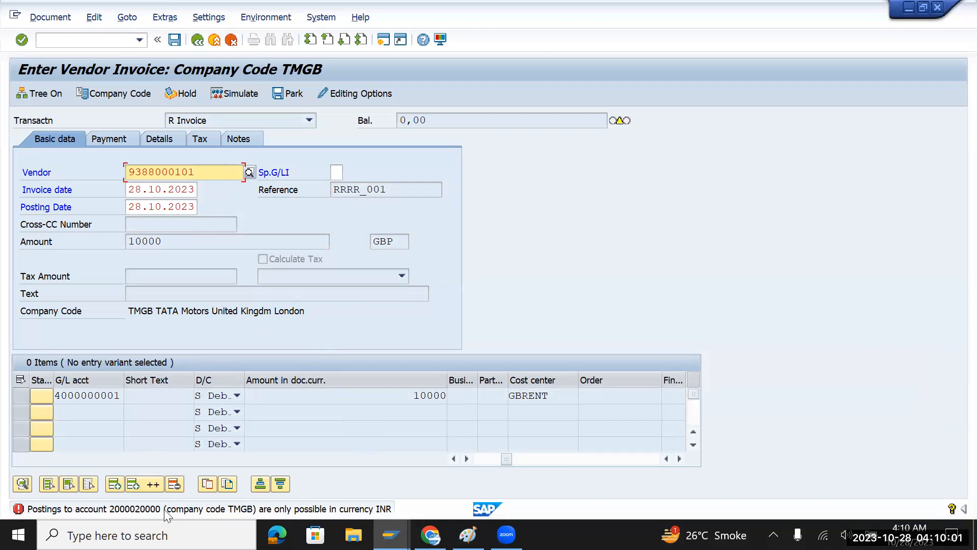
# Step: Open the detailed explanation of the posting error and copy the affected G/L account number
pyautogui.click(133, 508)
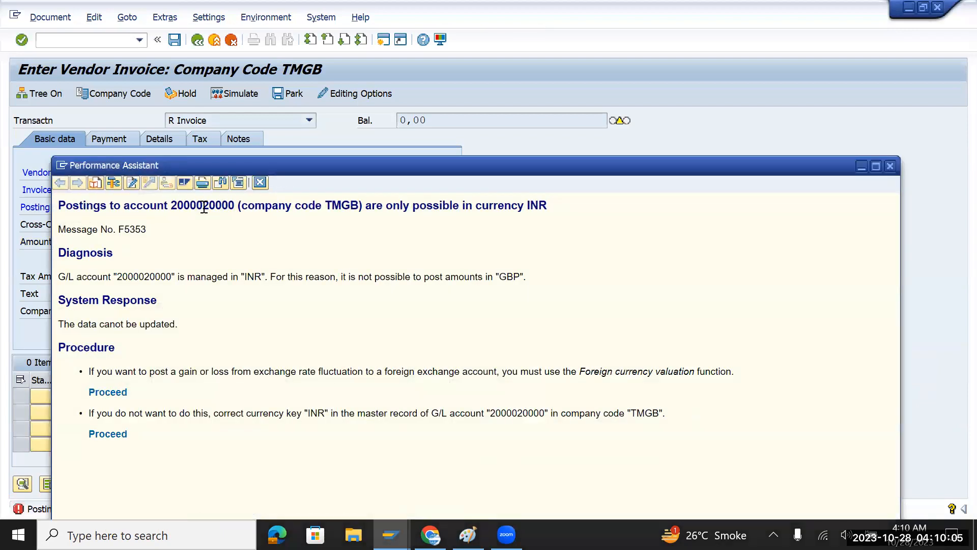
pyautogui.doubleClick(205, 207)
pyautogui.hotkey('ctrl', 'c')
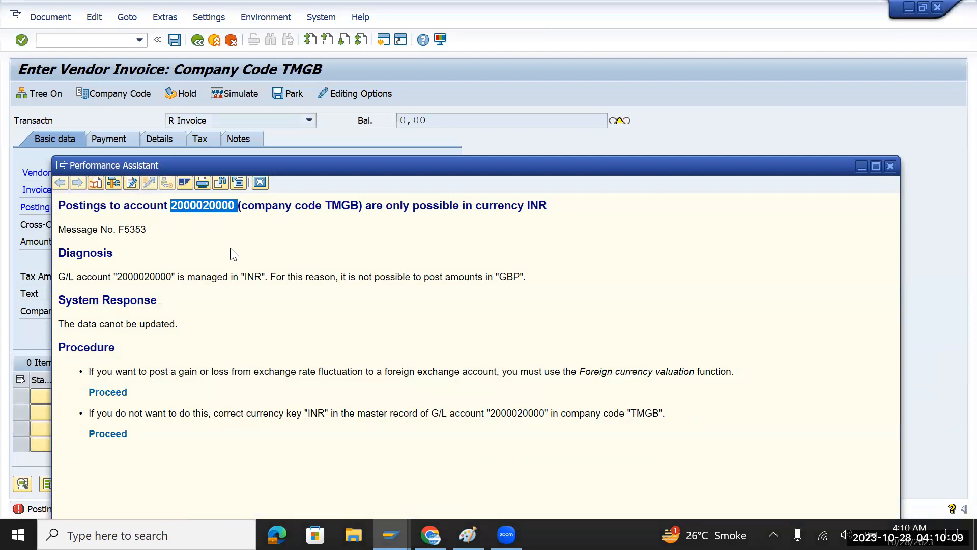
# Step: Switch to the ledger overview session and start transaction FS00 in a new session
pyautogui.hotkey('alt', 'Tab')
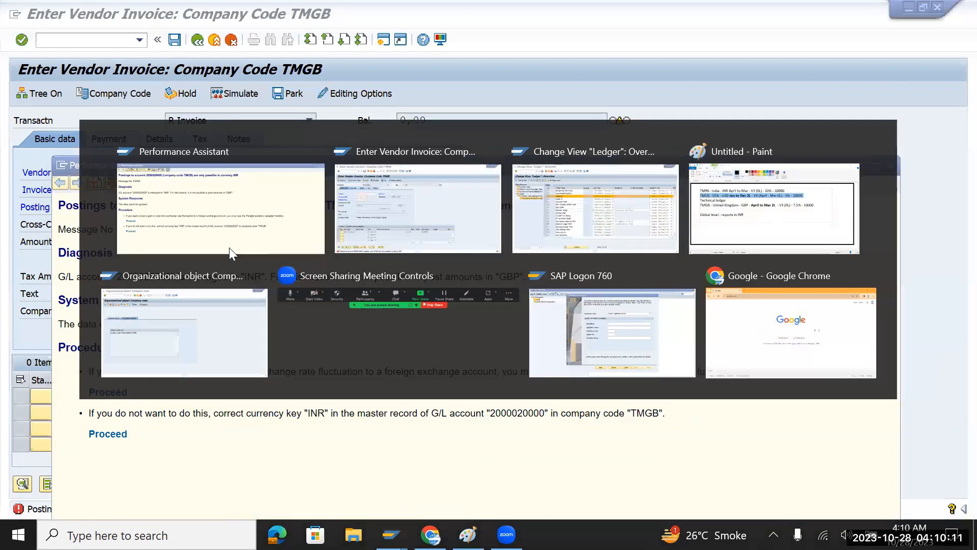
pyautogui.press('Tab')
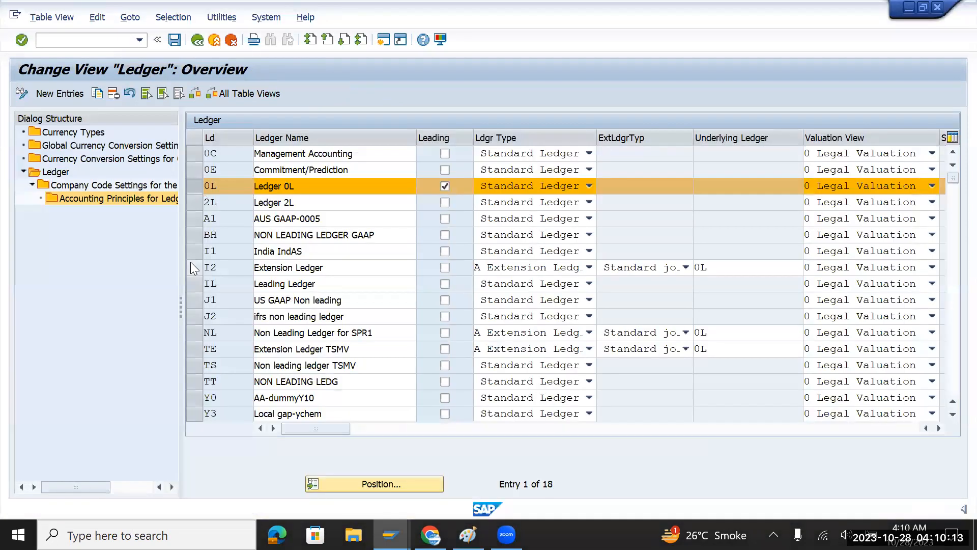
pyautogui.hotkey('ctrl', 'n')
pyautogui.write('fs00')
pyautogui.press('Return')
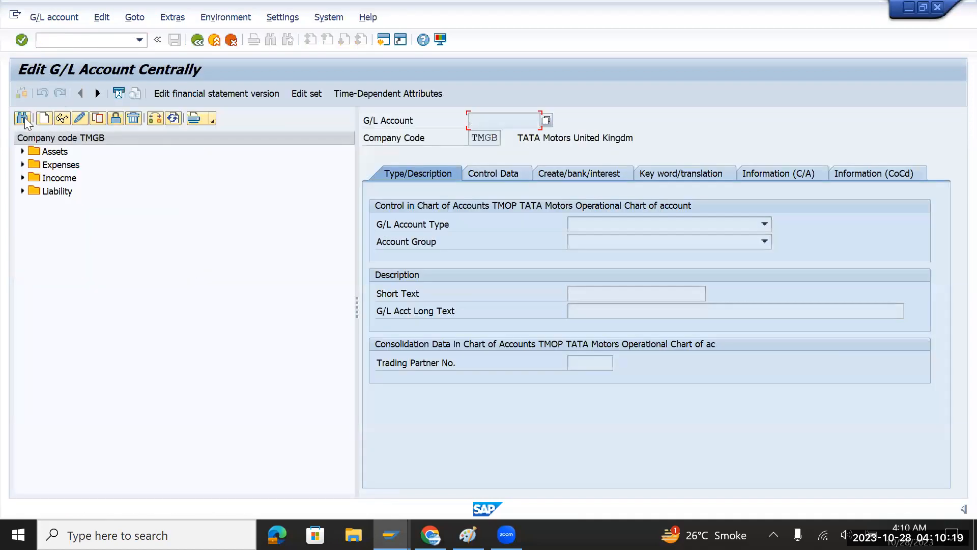
# Step: Find the copied account number in company code TMGB and display the control data of the Vendor Payables account
pyautogui.click(22, 118)
pyautogui.hotkey('ctrl', 'v')
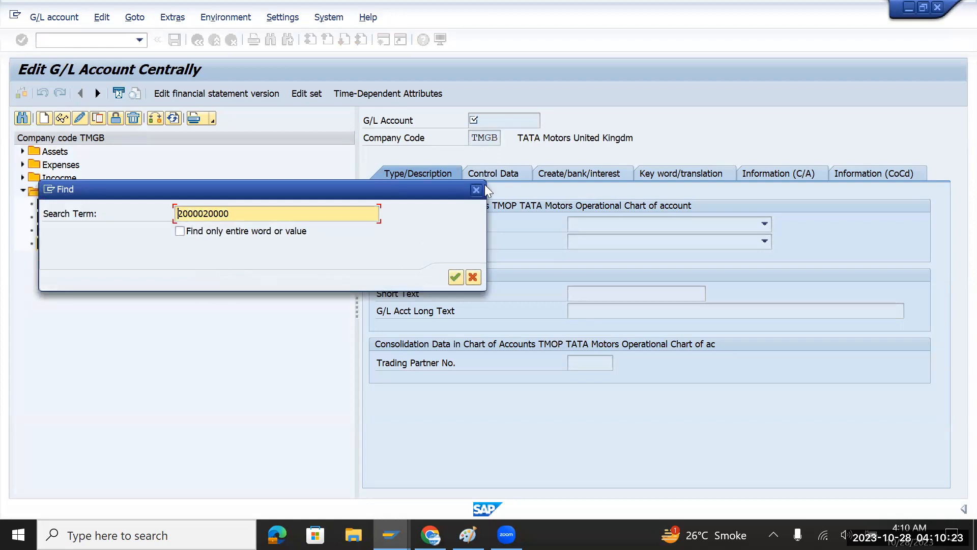
pyautogui.press('Return')
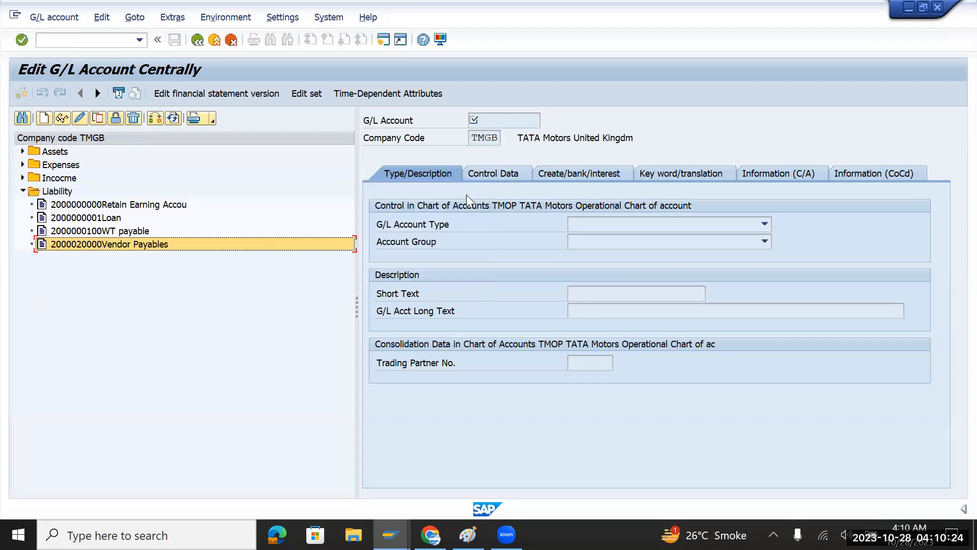
pyautogui.doubleClick(118, 239)
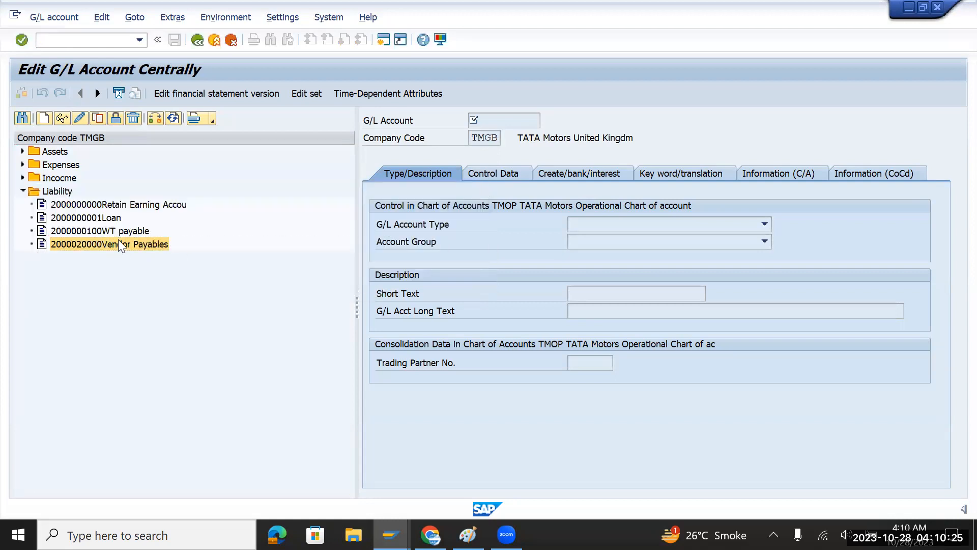
pyautogui.click(488, 173)
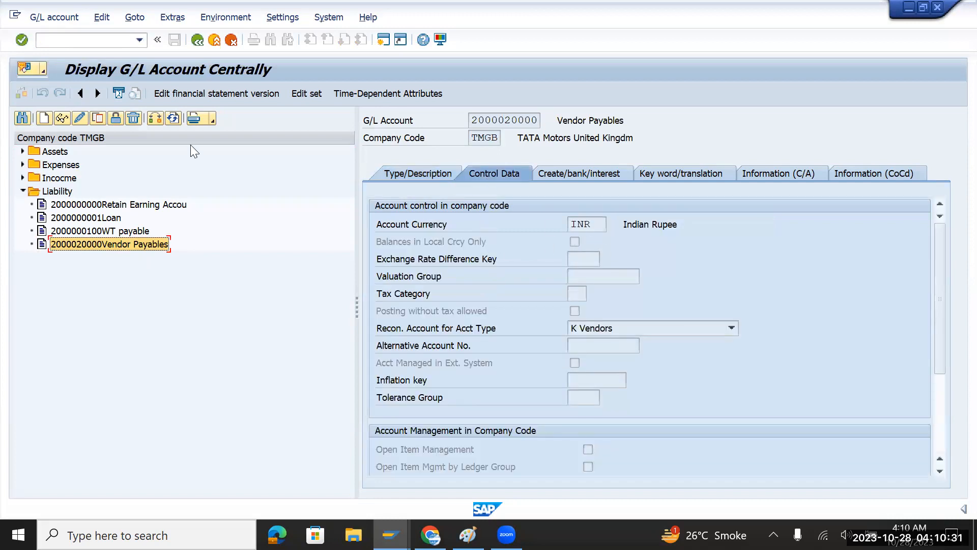
# Step: Make the Vendor Payables account editable and clear its account currency
pyautogui.click(80, 118)
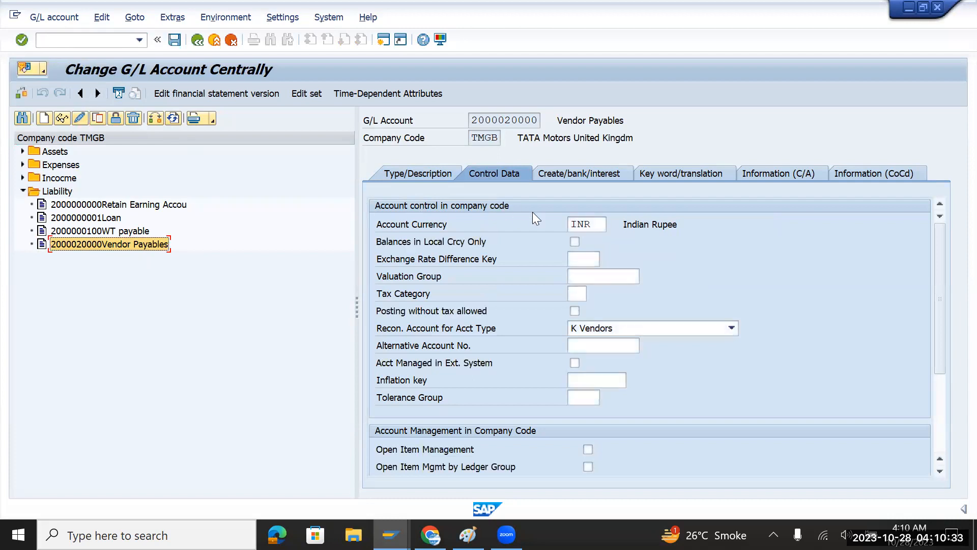
pyautogui.click(593, 224)
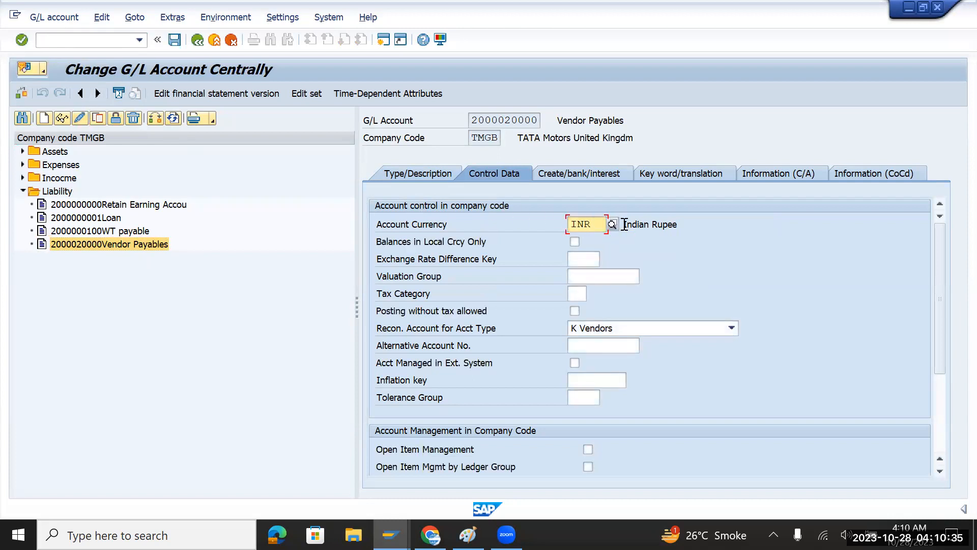
pyautogui.press('BackSpace')
pyautogui.press('BackSpace')
pyautogui.press('BackSpace')
pyautogui.write('GBP')
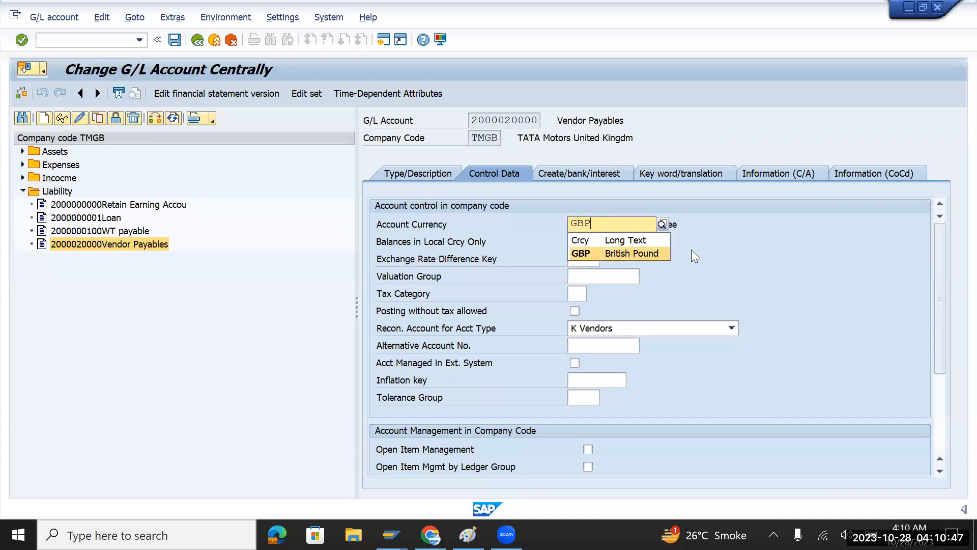
pyautogui.press('BackSpace')
pyautogui.press('BackSpace')
pyautogui.press('BackSpace')
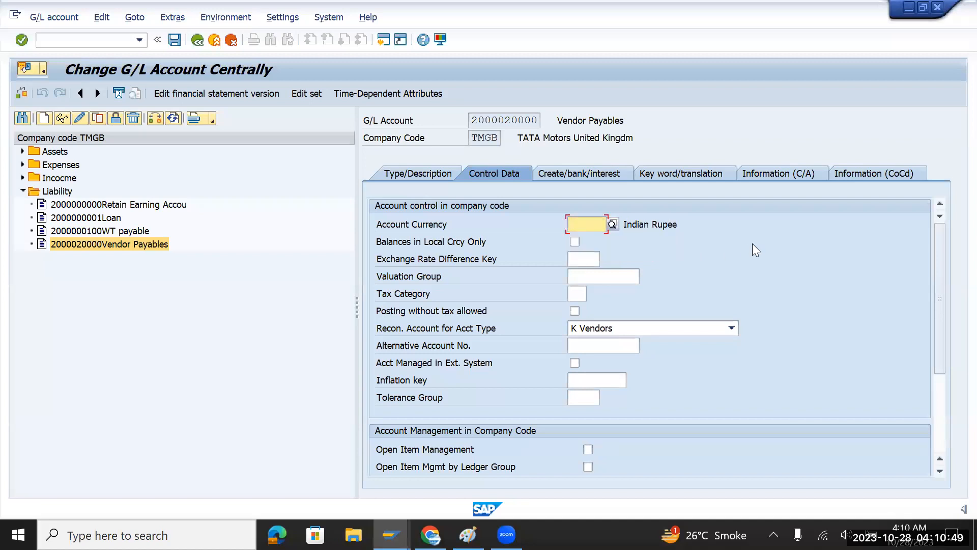
# Step: Set the Vendor Payables account currency to GBP with Balances in Local Crcy Only enabled and try to save
pyautogui.click(574, 241)
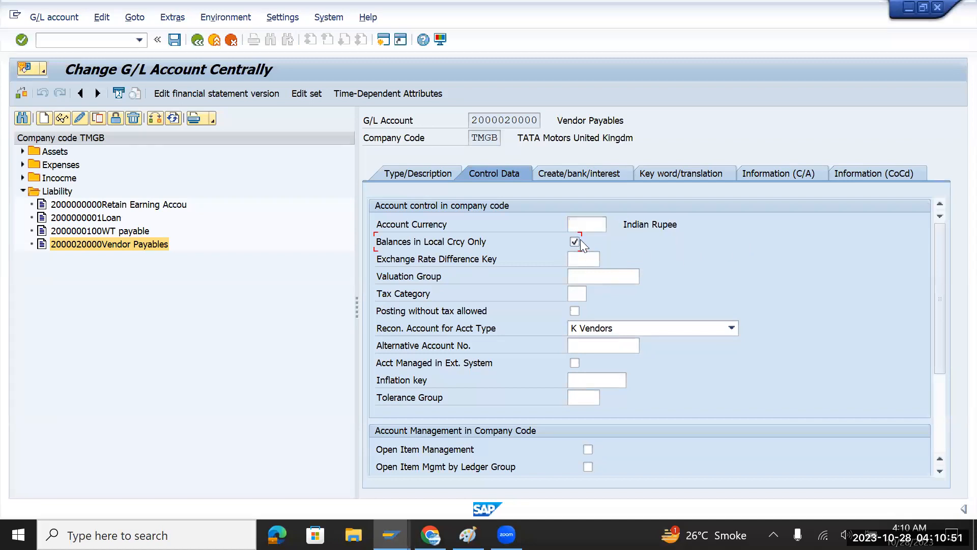
pyautogui.click(597, 227)
pyautogui.write('GBP')
pyautogui.press('Return')
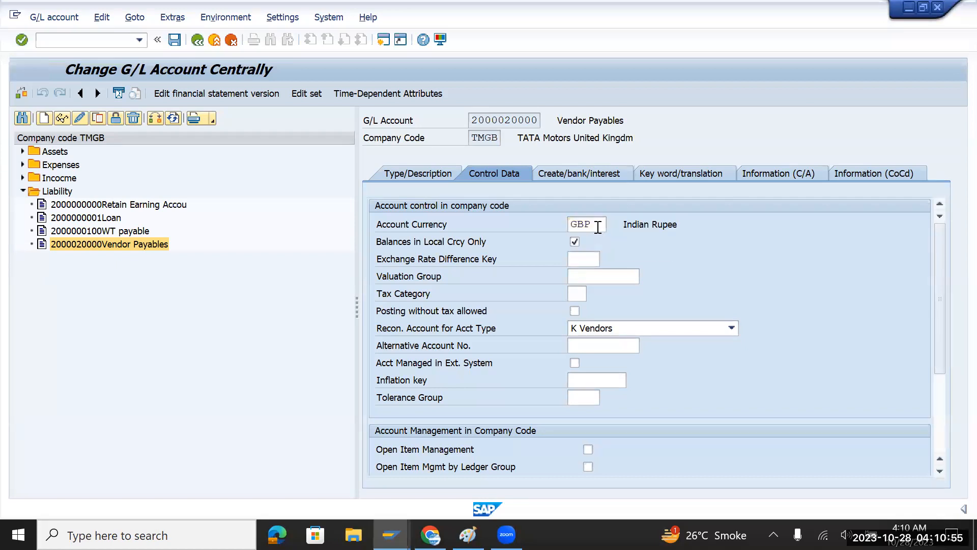
pyautogui.click(174, 40)
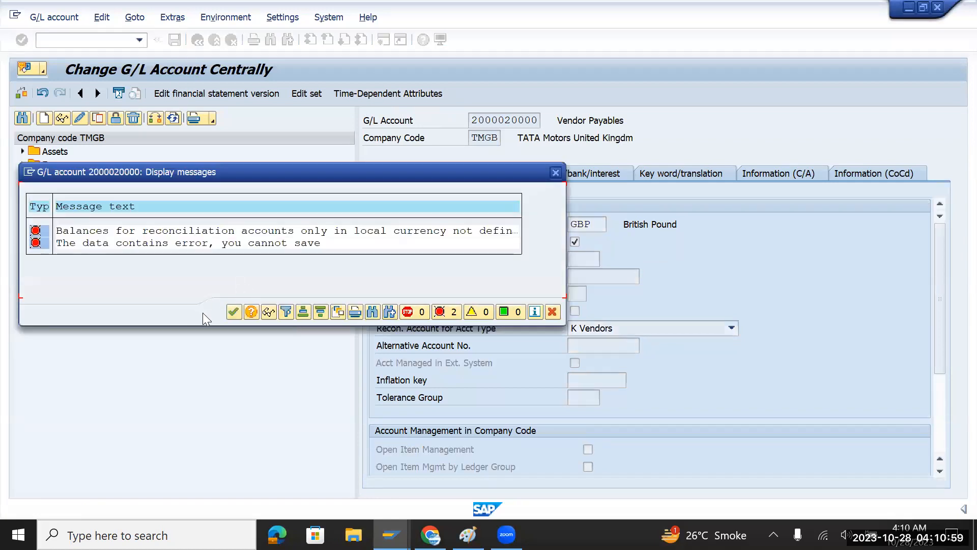
# Step: Disable Balances in Local Crcy Only for the Vendor Payables account and save it
pyautogui.click(233, 311)
pyautogui.click(571, 241)
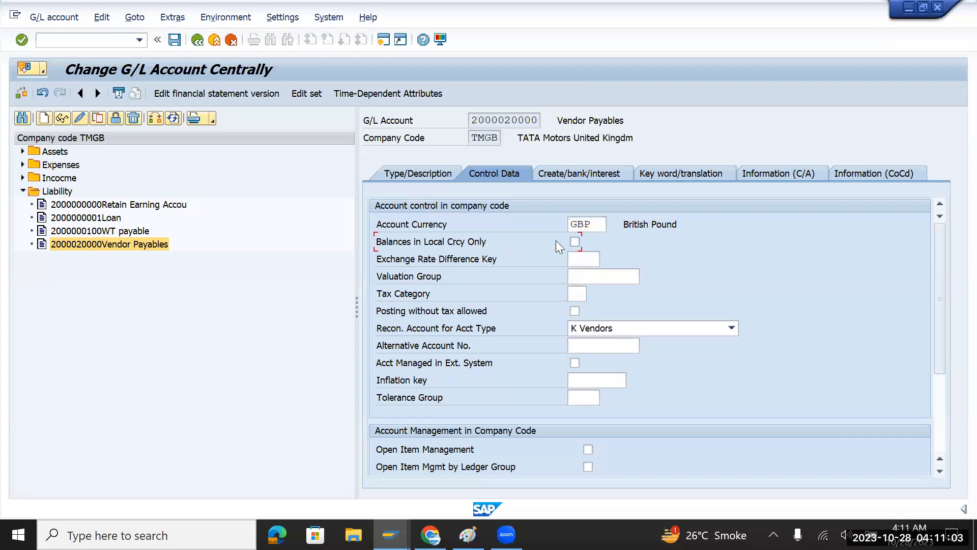
pyautogui.hotkey('ctrl', 's')
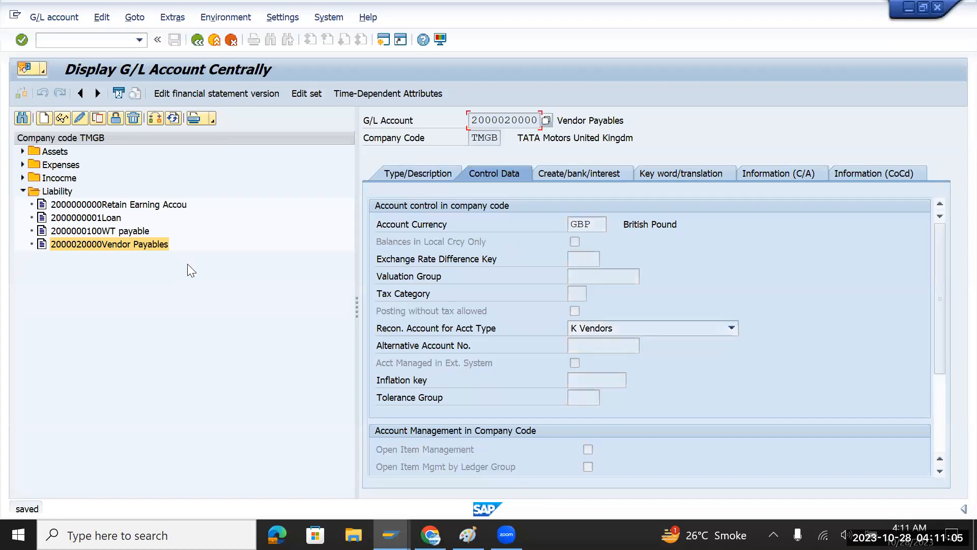
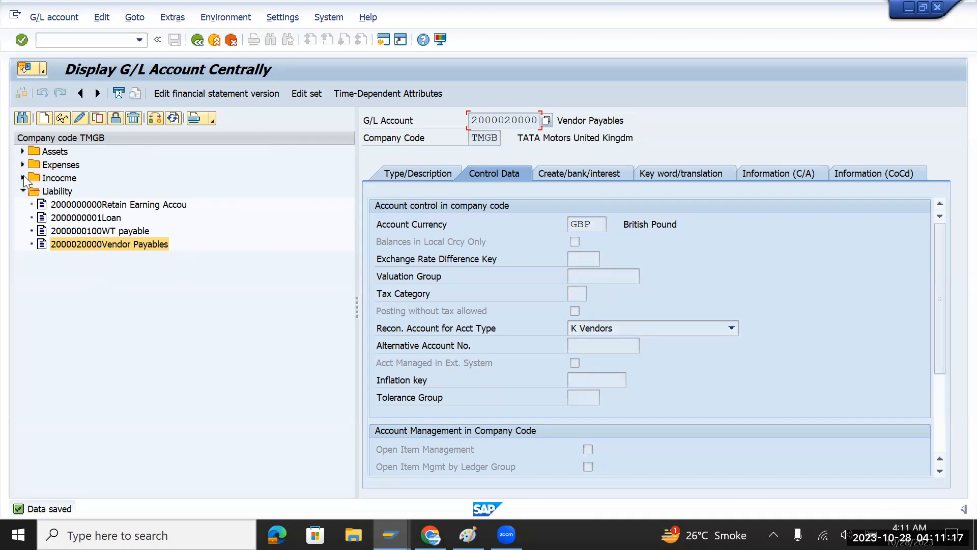
# Step: Set the account currency of the Customer Receivable account under Assets to GBP and save it
pyautogui.click(23, 151)
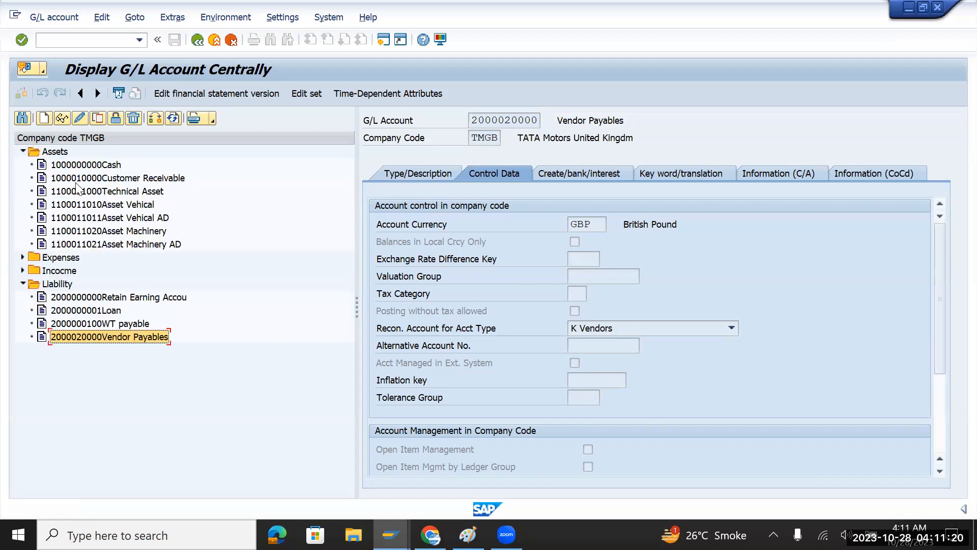
pyautogui.doubleClick(137, 181)
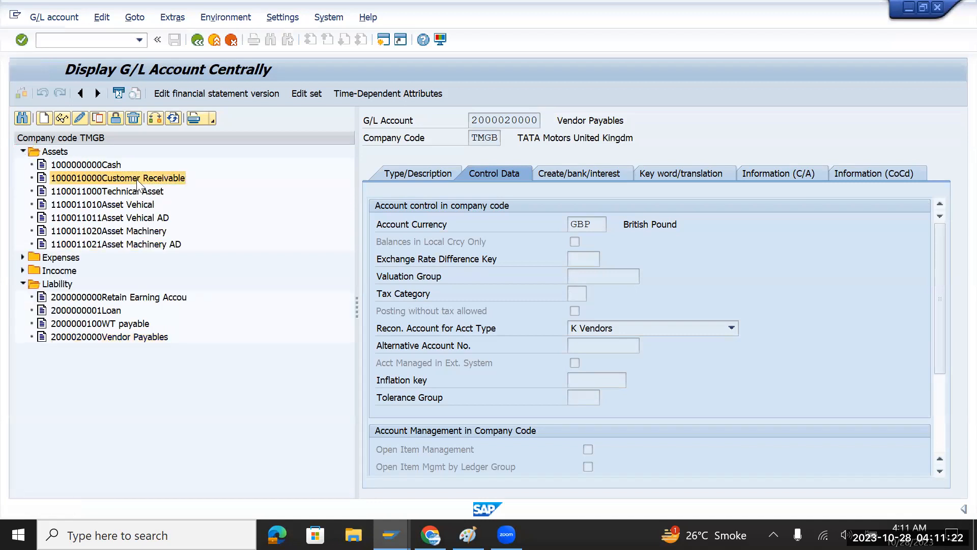
pyautogui.click(602, 222)
pyautogui.press('BackSpace')
pyautogui.press('BackSpace')
pyautogui.press('BackSpace')
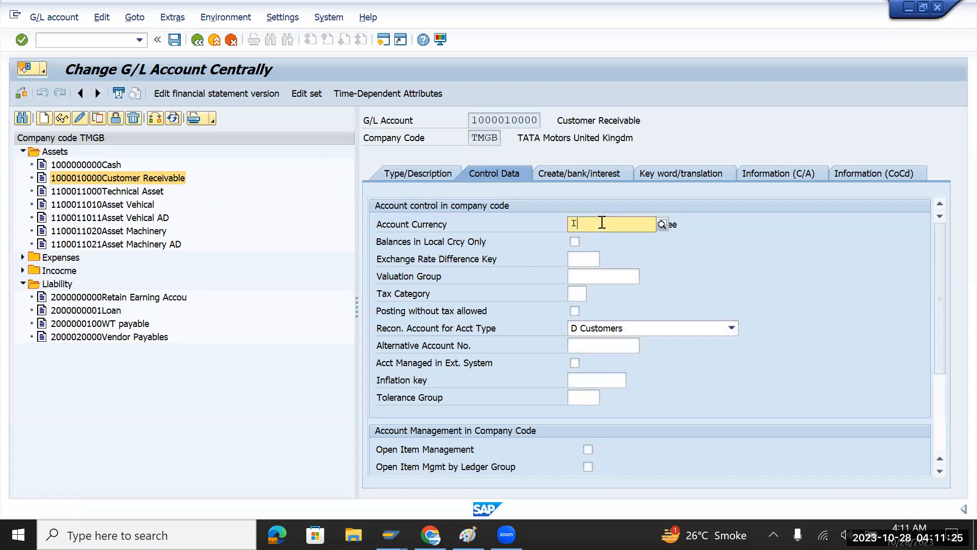
pyautogui.write('GB')
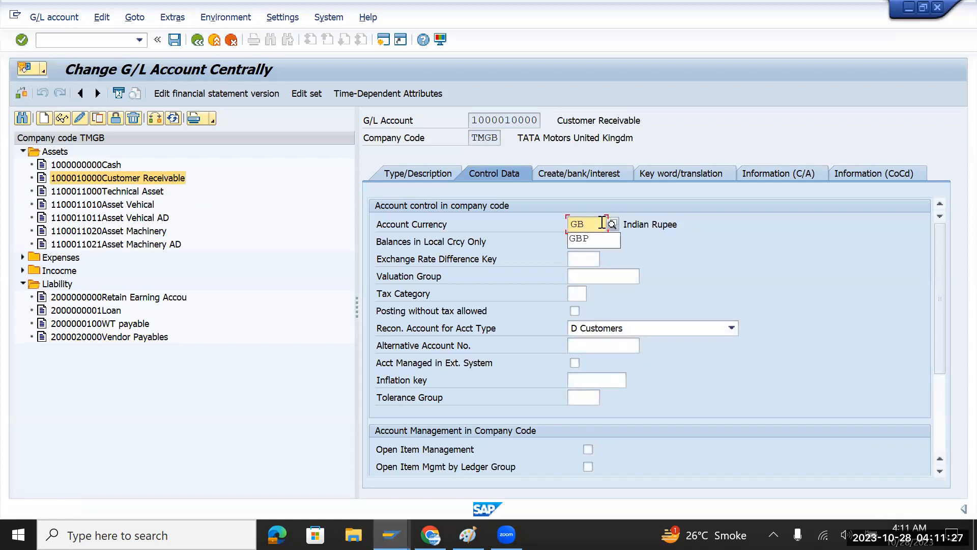
pyautogui.write('P')
pyautogui.press('Return')
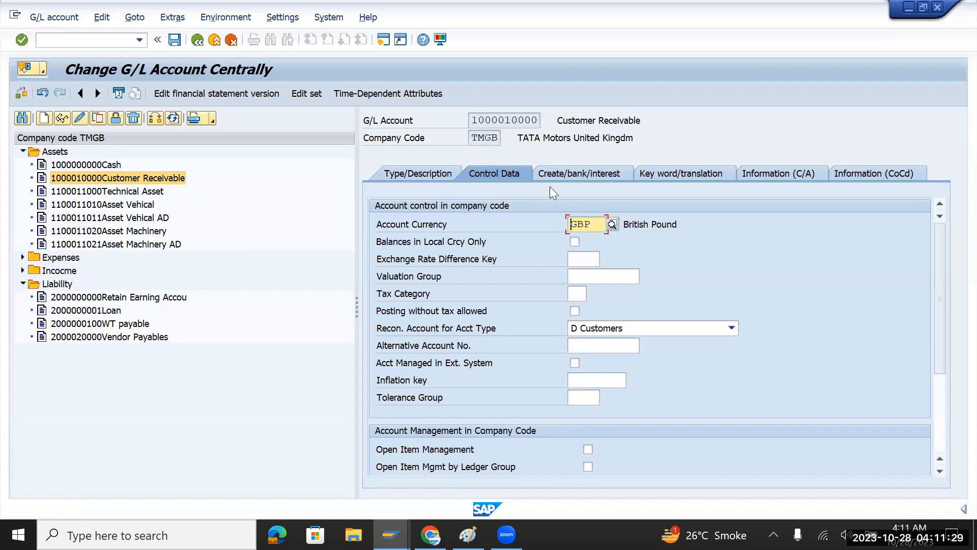
pyautogui.click(175, 40)
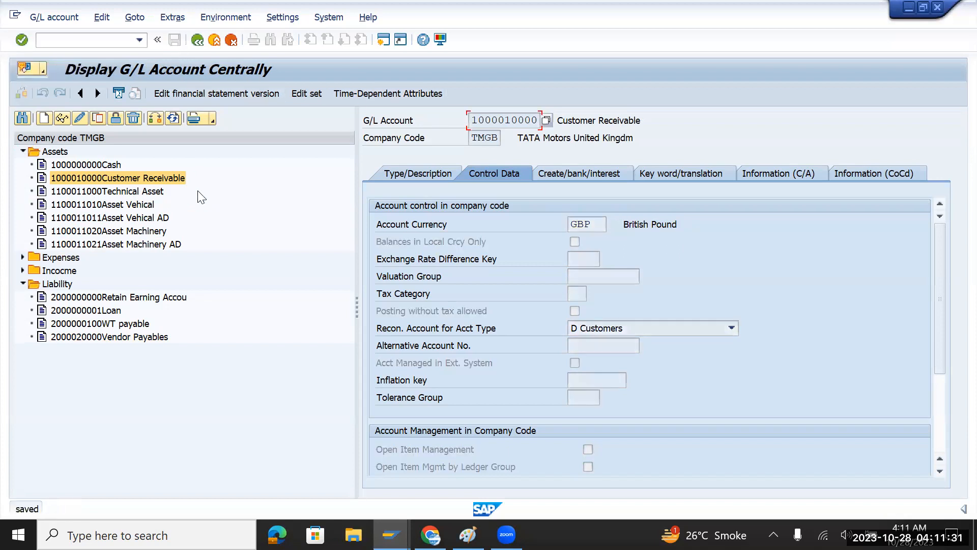
# Step: Switch the G/L account view to company code TMUS and check the Customer Receivable account's currency under Assets
pyautogui.click(154, 118)
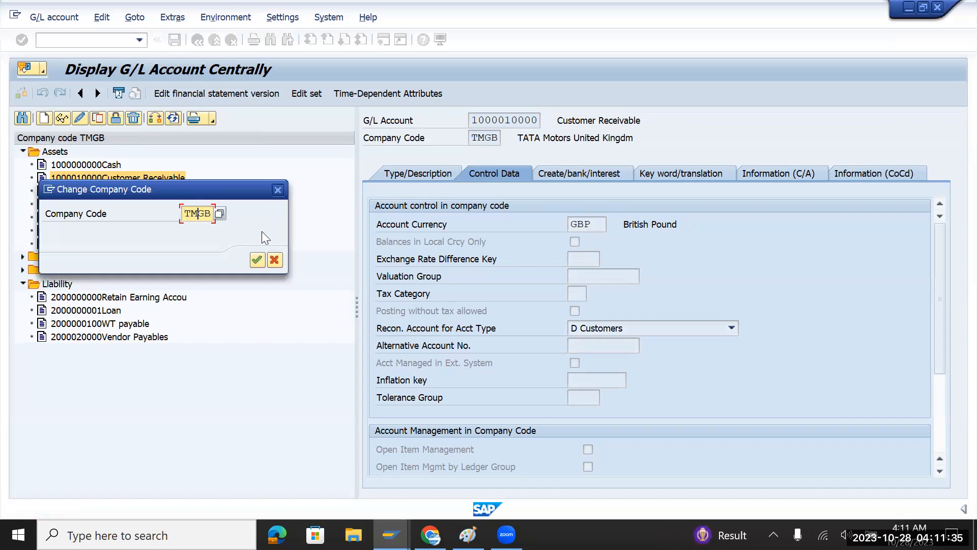
pyautogui.write('US')
pyautogui.press('Return')
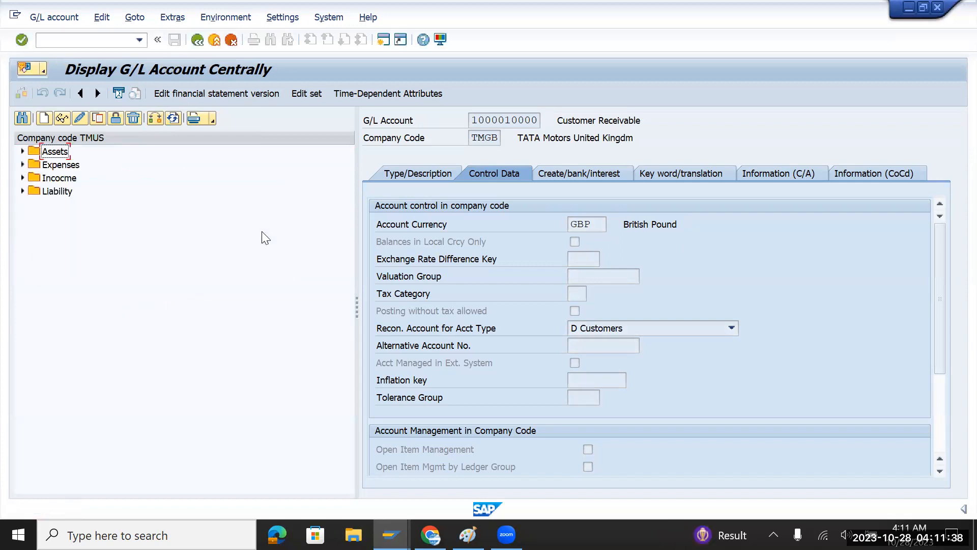
pyautogui.click(23, 151)
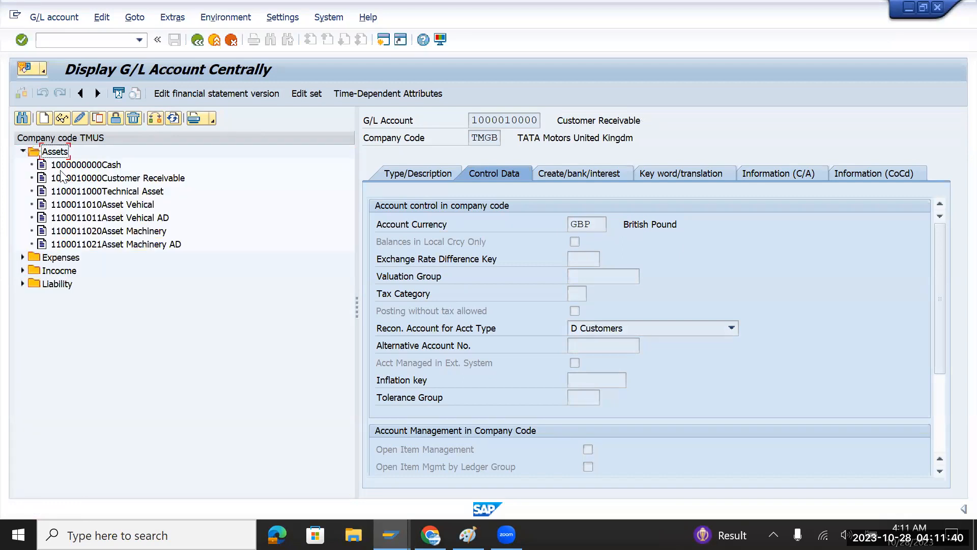
pyautogui.doubleClick(95, 178)
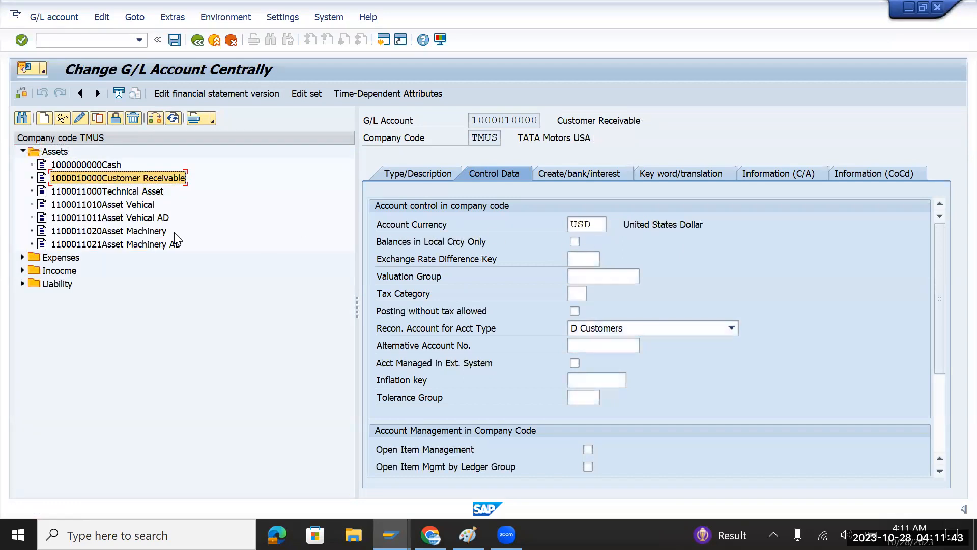
# Step: Check the account currency of Vendor Payables under Liability for TMUS and leave G/L account maintenance
pyautogui.click(21, 284)
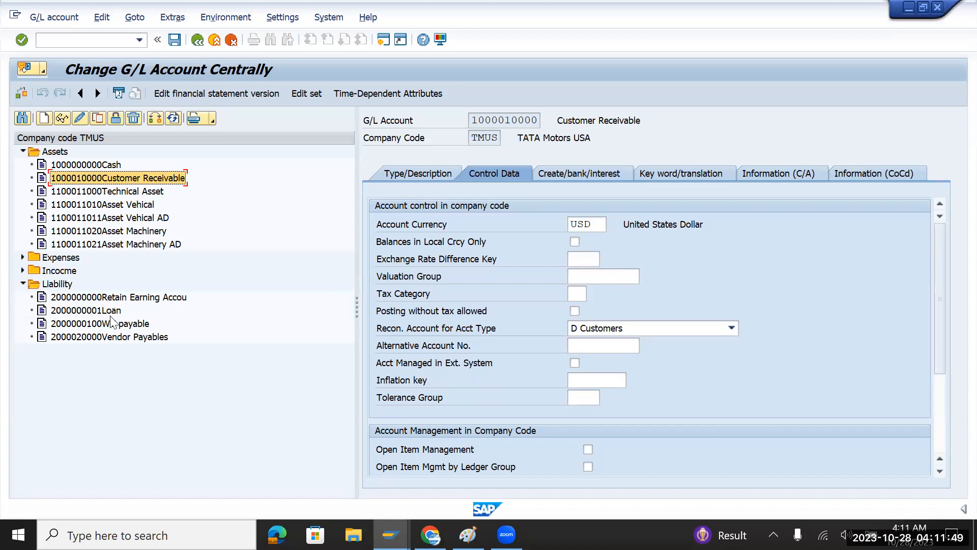
pyautogui.doubleClick(111, 336)
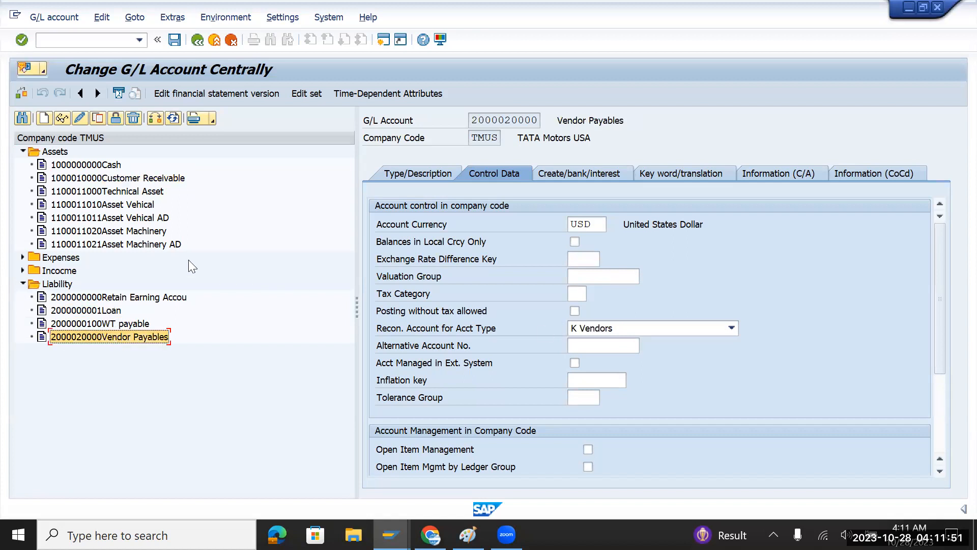
pyautogui.click(86, 40)
pyautogui.press('Return')
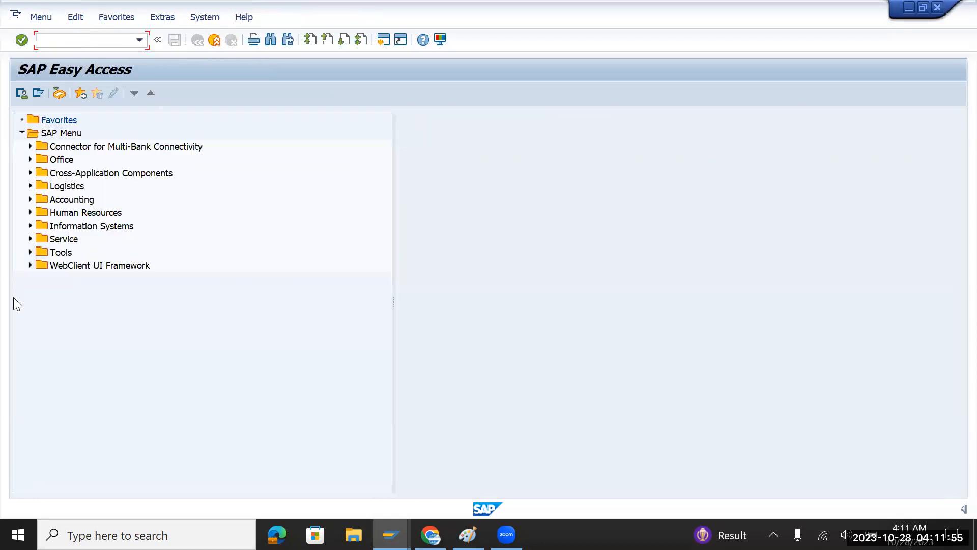
# Step: Close the old error help and simulate the pending TMGB vendor invoice again
pyautogui.hotkey('alt', 'Tab')
pyautogui.hotkey('alt', 'Tab')
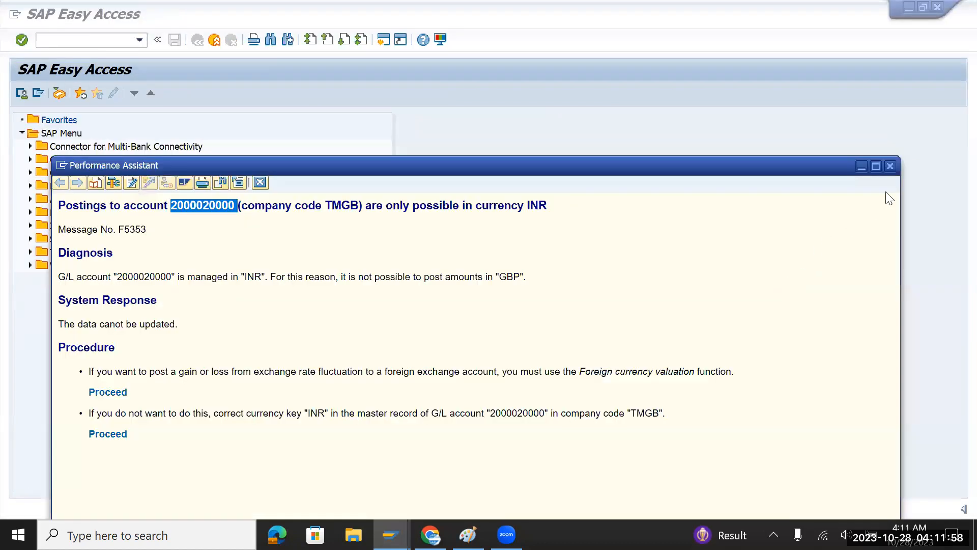
pyautogui.click(891, 166)
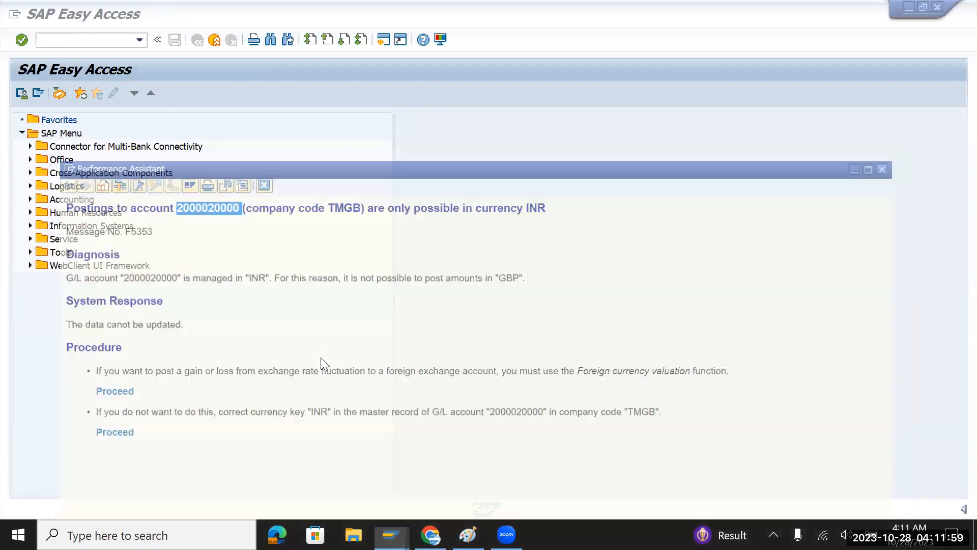
pyautogui.hotkey('alt', 'Tab')
pyautogui.hotkey('alt', 'Tab')
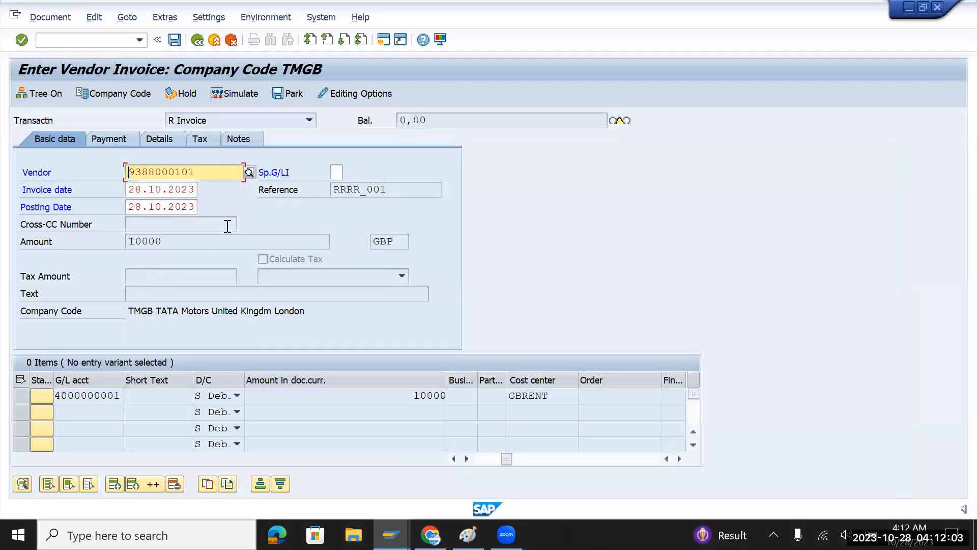
pyautogui.click(239, 95)
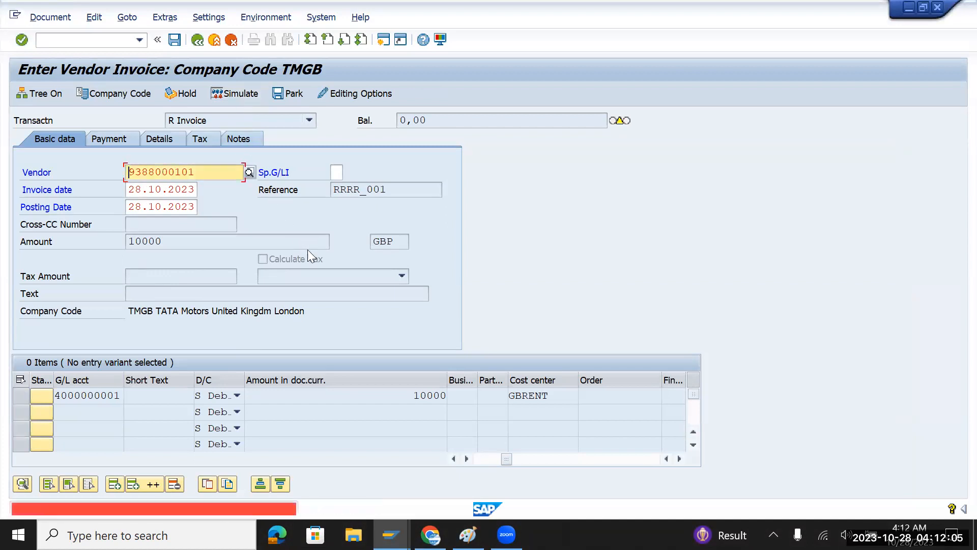
# Step: Read the detailed help for the vendor invoice's posting error and close it
pyautogui.click(61, 43)
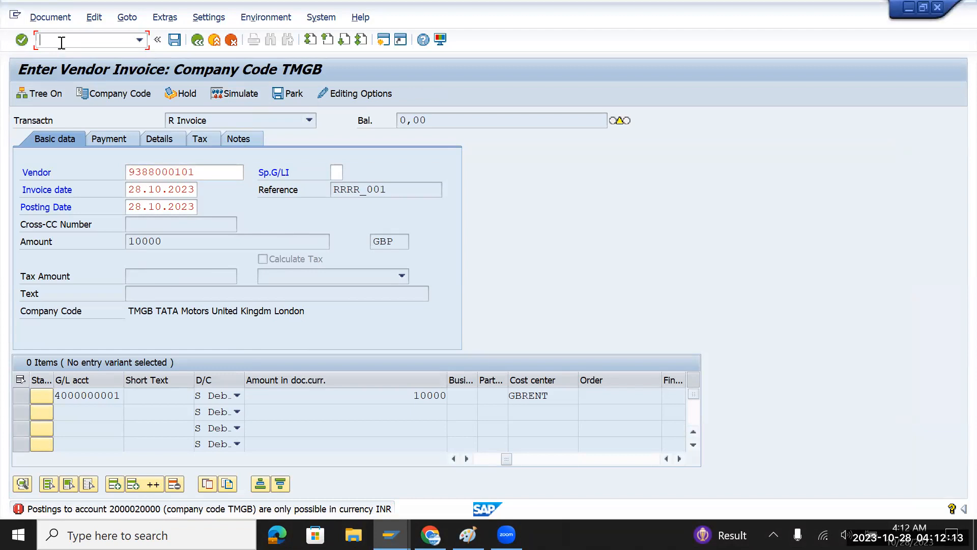
pyautogui.doubleClick(239, 511)
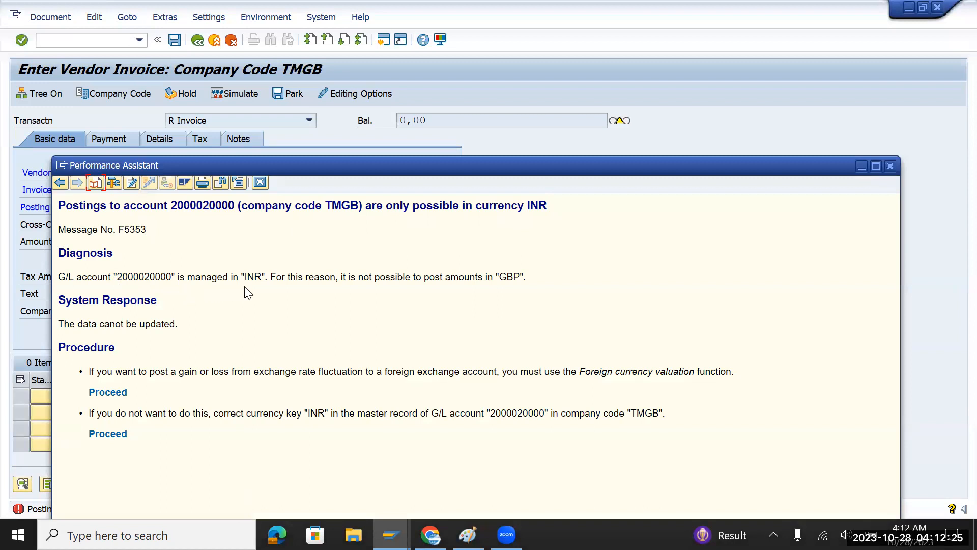
pyautogui.click(890, 167)
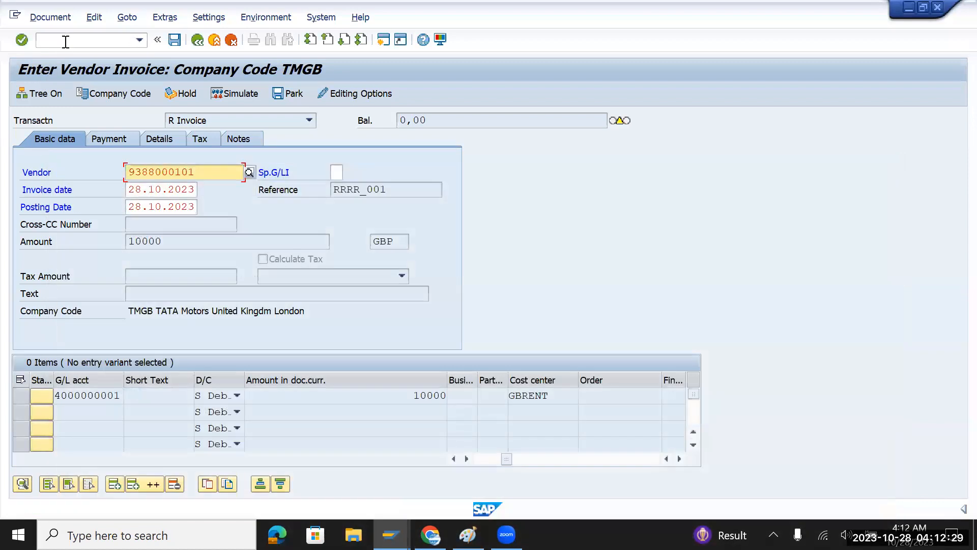
# Step: Abandon the pending invoice, restart vendor invoice entry with FB60 and enter the same vendor
pyautogui.click(66, 41)
pyautogui.write('/n')
pyautogui.press('Return')
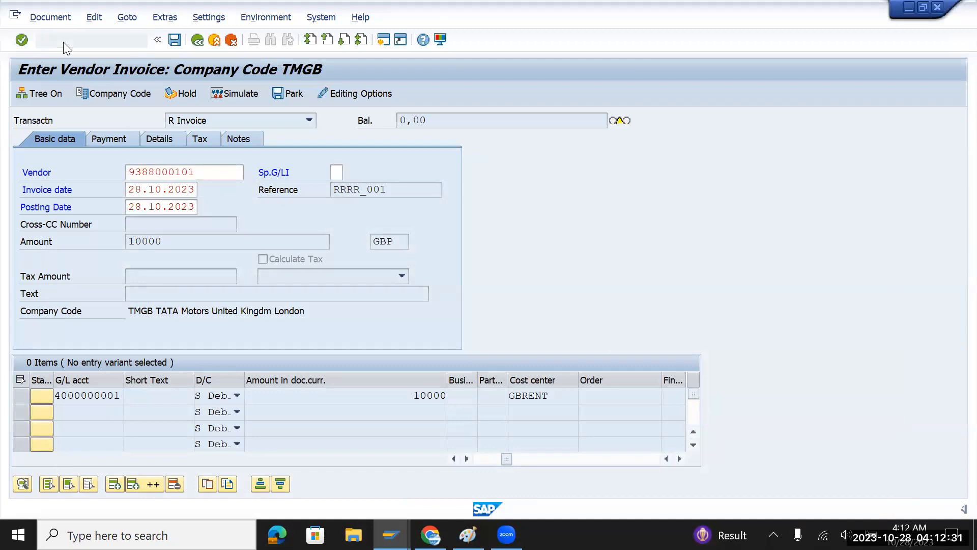
pyautogui.write('fb60')
pyautogui.press('Return')
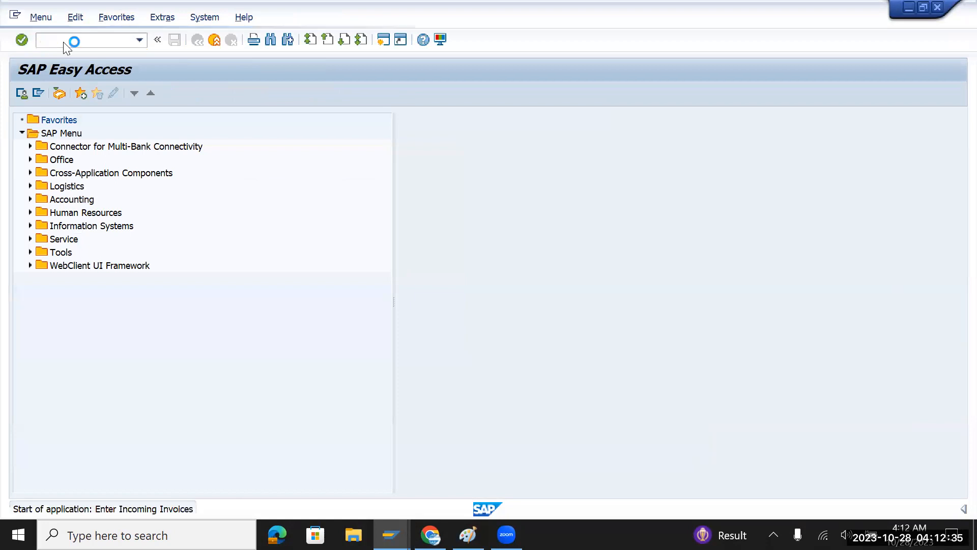
pyautogui.press('Down')
pyautogui.press('Down')
pyautogui.press('Tab')
pyautogui.press('Tab')
pyautogui.press('Tab')
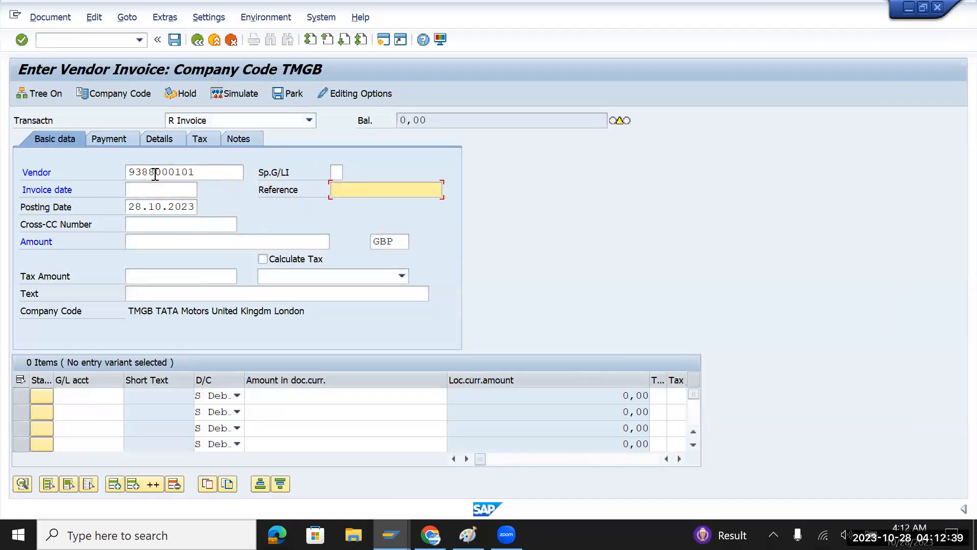
# Step: Set the invoice date to 28.10.2023, the reference to RRRR_001 and the amount to 10000 GBP
pyautogui.hotkey('shift', 'Tab')
pyautogui.press('Down')
pyautogui.press('Down')
pyautogui.press('Tab')
pyautogui.press('Down')
pyautogui.press('Down')
pyautogui.press('Tab')
pyautogui.write('10000')
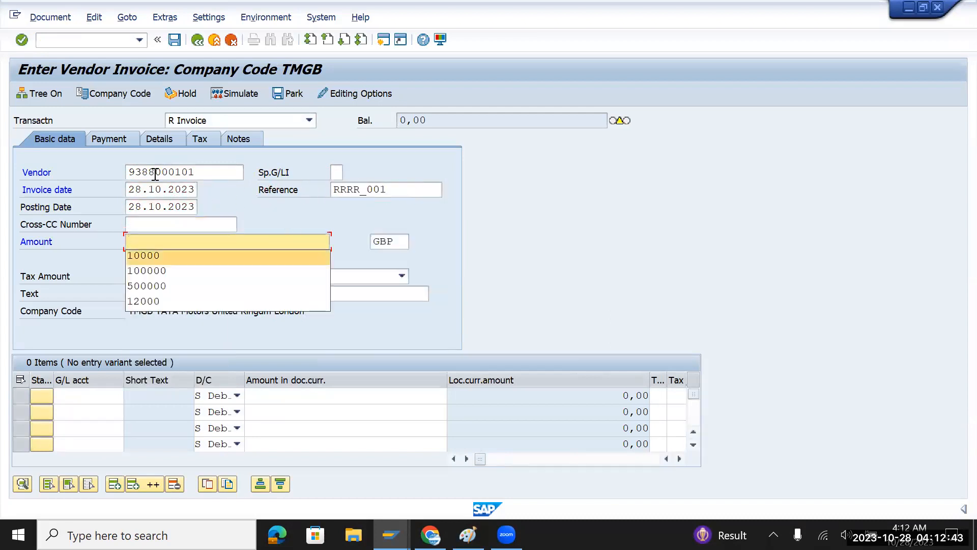
pyautogui.press('Tab')
pyautogui.press('Tab')
pyautogui.press('Tab')
pyautogui.press('Tab')
pyautogui.press('Tab')
pyautogui.press('Tab')
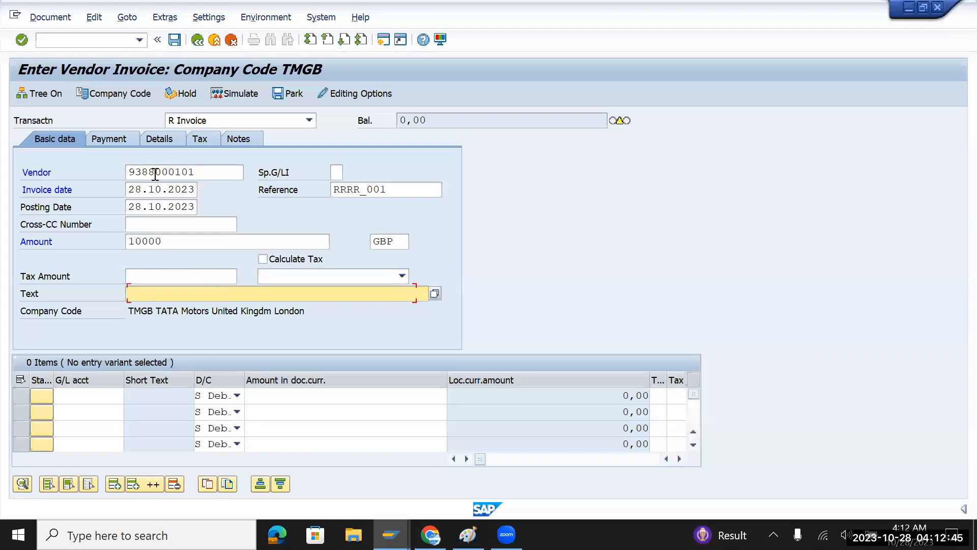
# Step: Enter a debit line item of 10000 on the purchase G/L account
pyautogui.press('Down')
pyautogui.press('Down')
pyautogui.press('Tab')
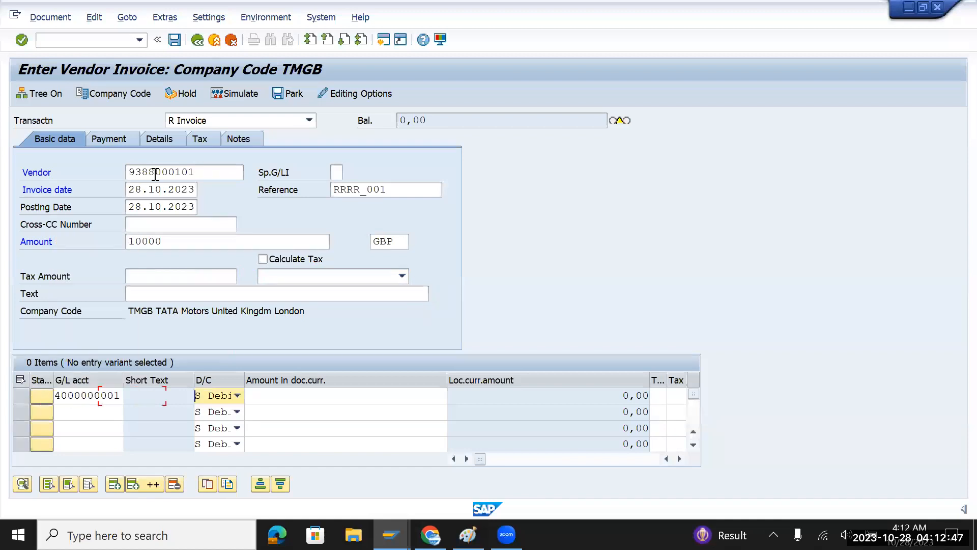
pyautogui.press('Tab')
pyautogui.press('Down')
pyautogui.press('Down')
pyautogui.press('Tab')
pyautogui.press('Tab')
pyautogui.press('Tab')
pyautogui.press('Tab')
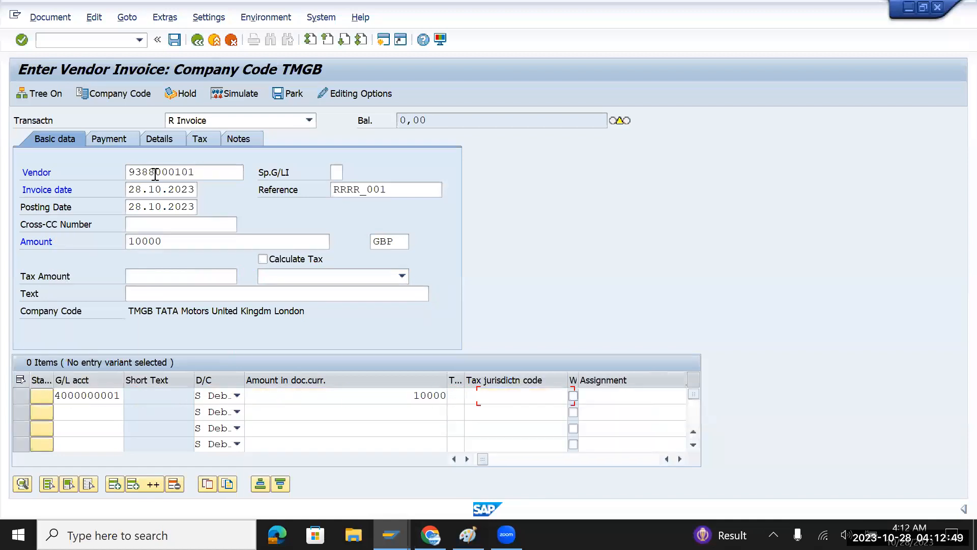
# Step: Assign cost center GBRENT to the purchase line item and confirm the invoice entries
pyautogui.press('Tab')
pyautogui.press('Tab')
pyautogui.press('Tab')
pyautogui.press('Tab')
pyautogui.press('Tab')
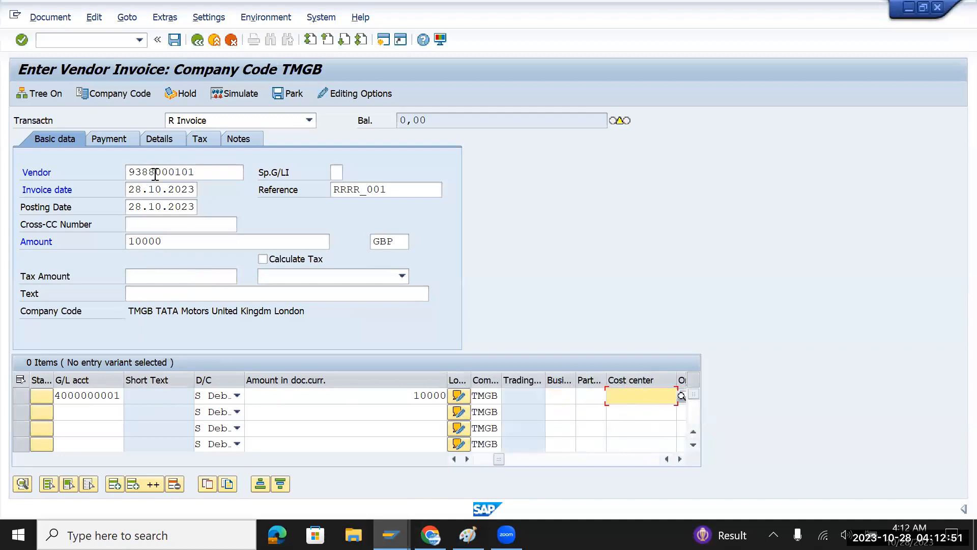
pyautogui.hotkey('shift', 'Tab')
pyautogui.hotkey('shift', 'Tab')
pyautogui.press('Tab')
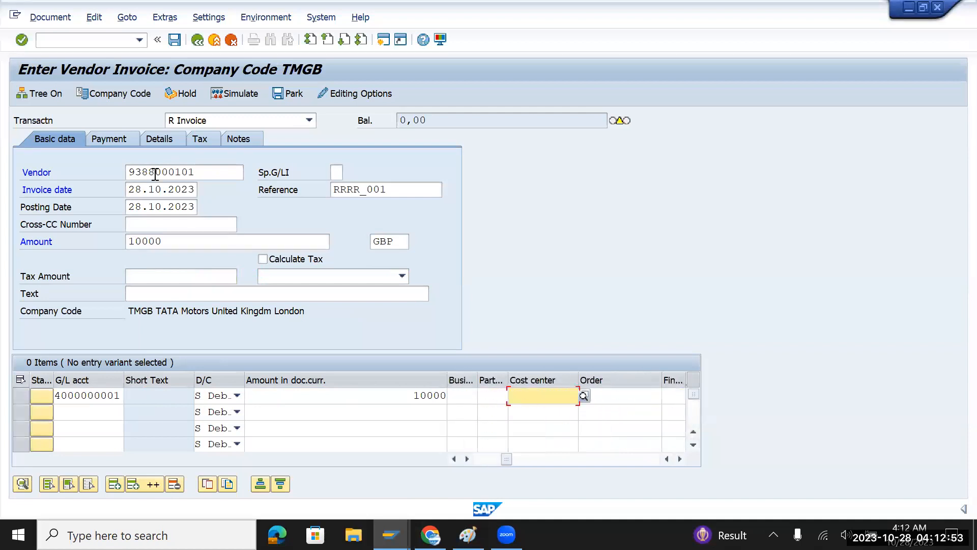
pyautogui.press('Down')
pyautogui.press('Down')
pyautogui.press('Return')
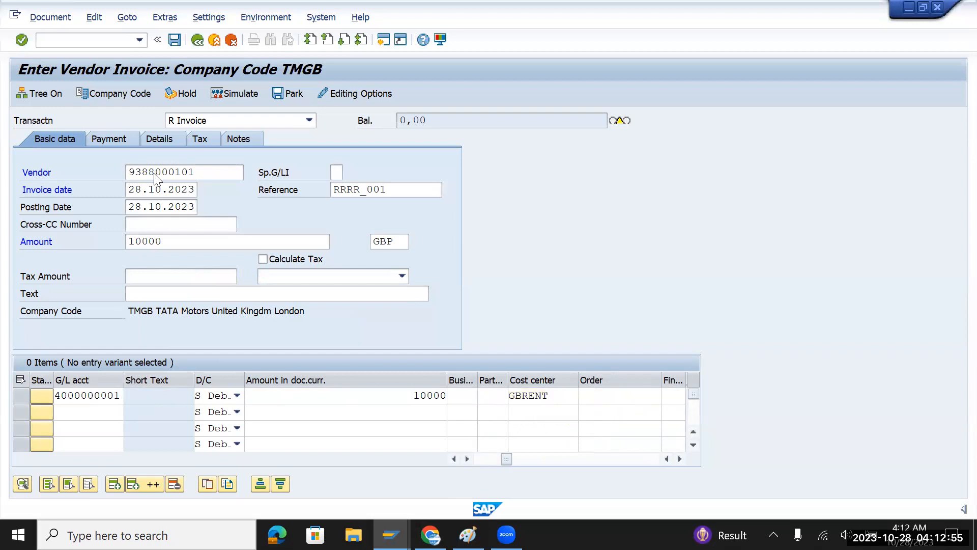
pyautogui.press('Return')
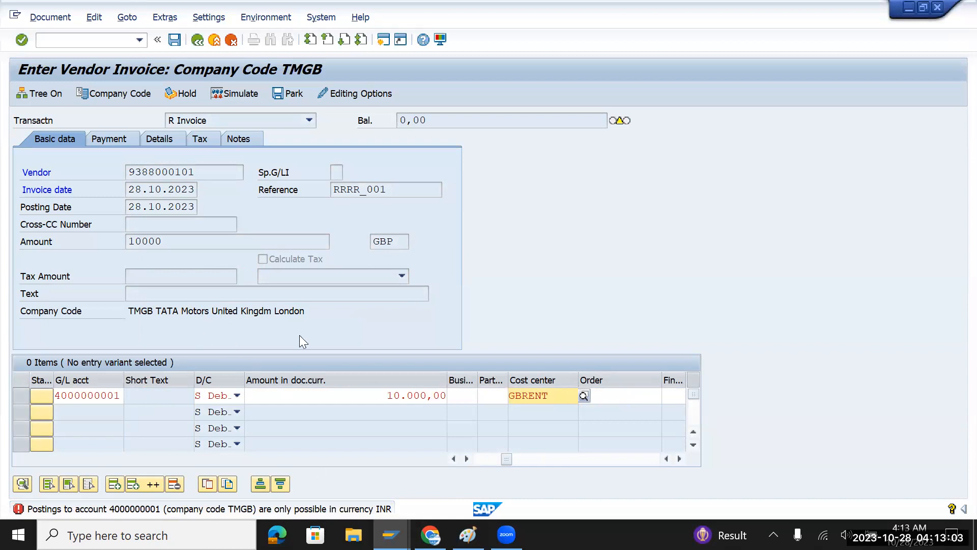
# Step: Switch to the other SAP session and open the TMGB Purchase account's control data for editing through FS00
pyautogui.hotkey('alt', 'Tab')
pyautogui.write('fs0')
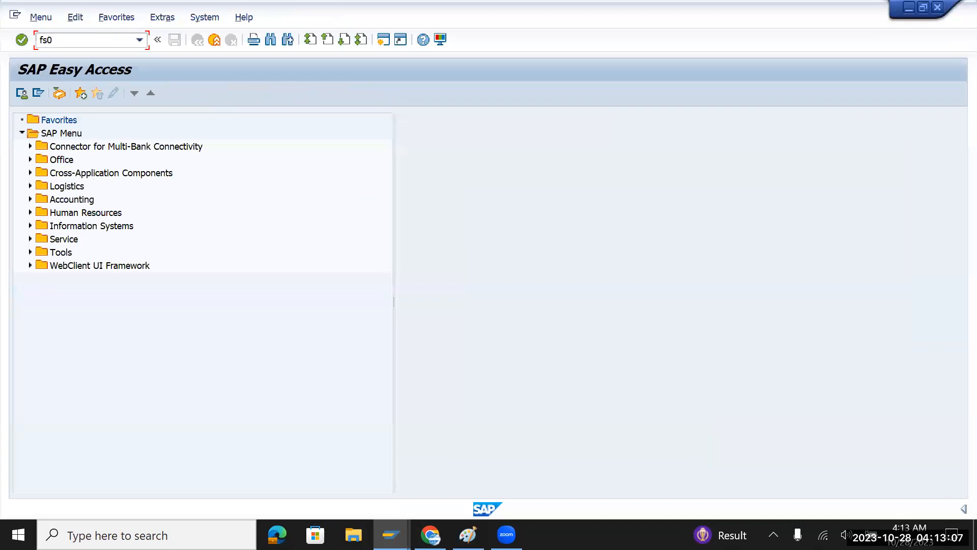
pyautogui.write('0')
pyautogui.press('Return')
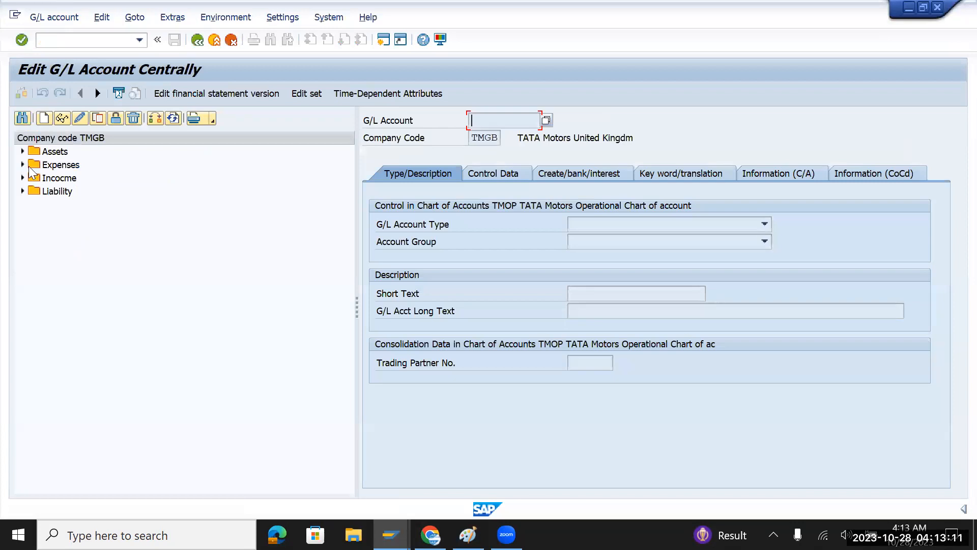
pyautogui.click(23, 165)
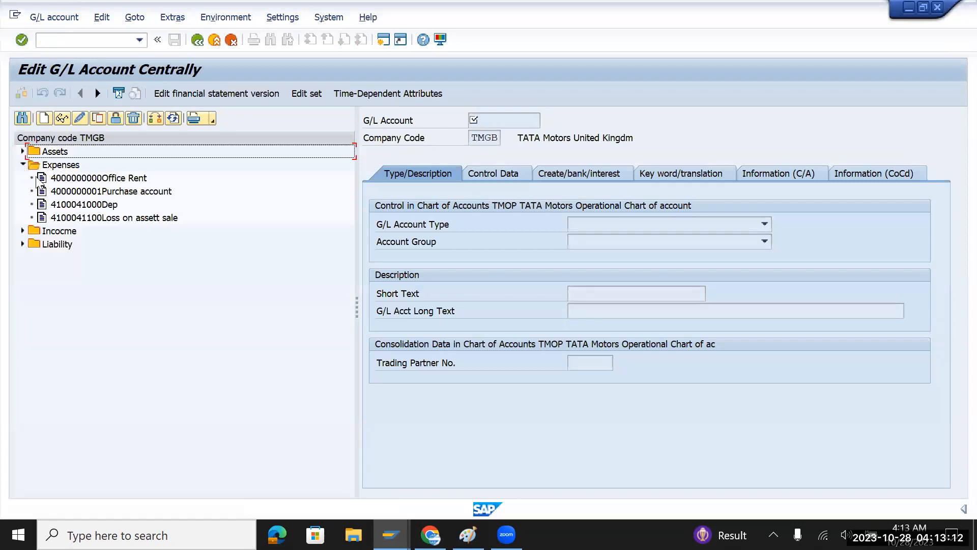
pyautogui.doubleClick(79, 191)
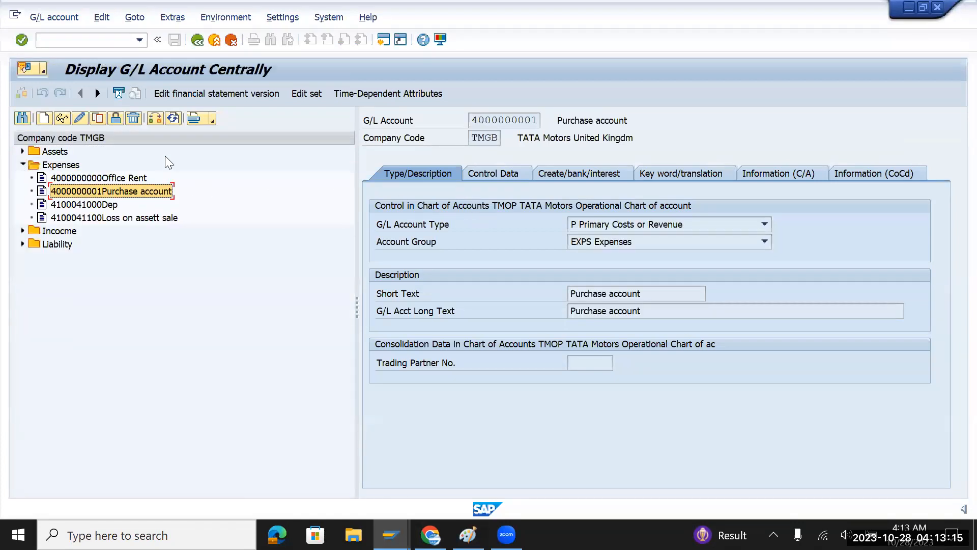
pyautogui.click(80, 118)
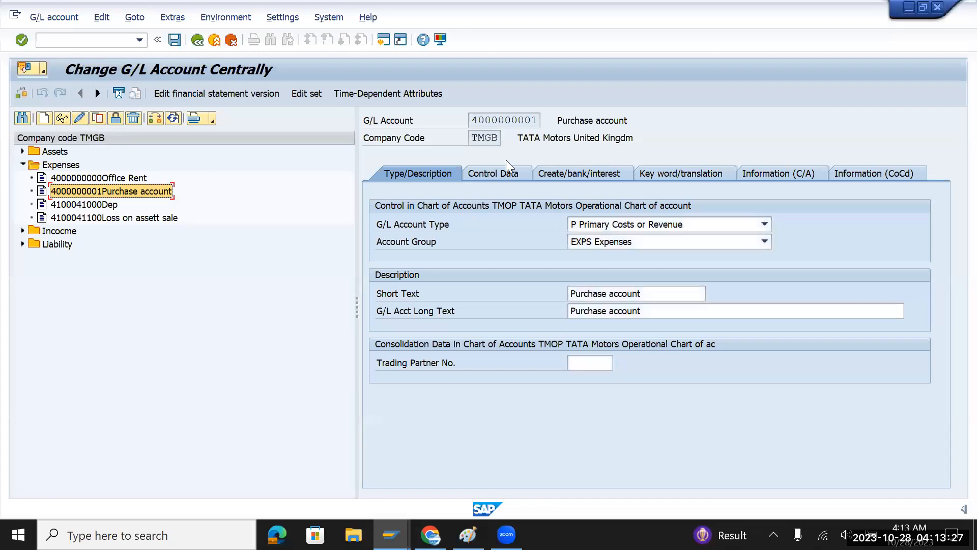
pyautogui.click(507, 173)
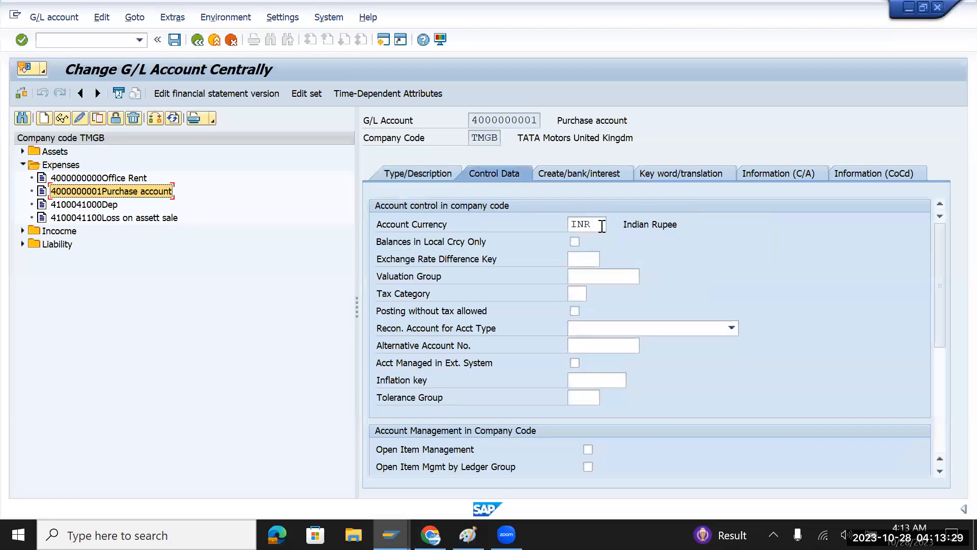
# Step: Set the Purchase account's currency to GBP and save the account
pyautogui.click(602, 226)
pyautogui.press('BackSpace')
pyautogui.press('BackSpace')
pyautogui.press('BackSpace')
pyautogui.write('GB')
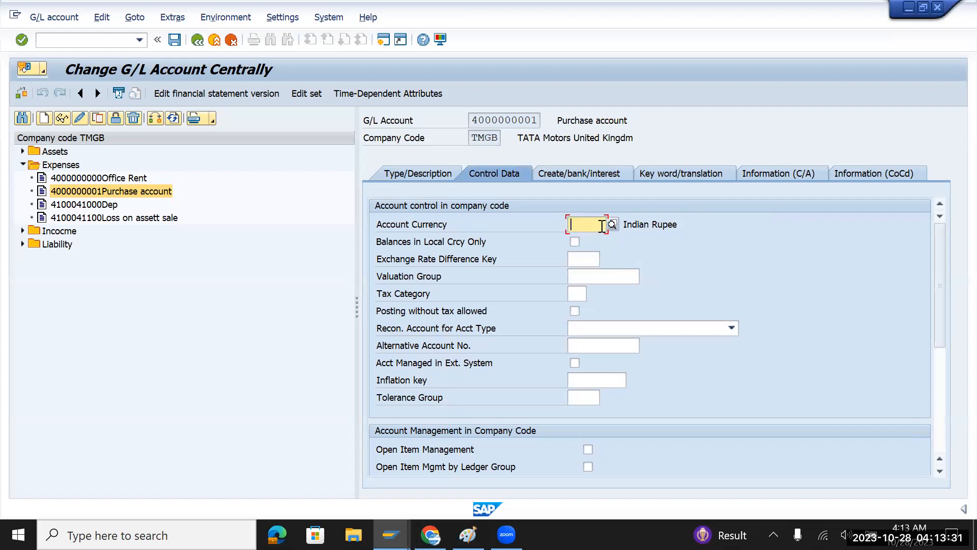
pyautogui.write('P')
pyautogui.press('Return')
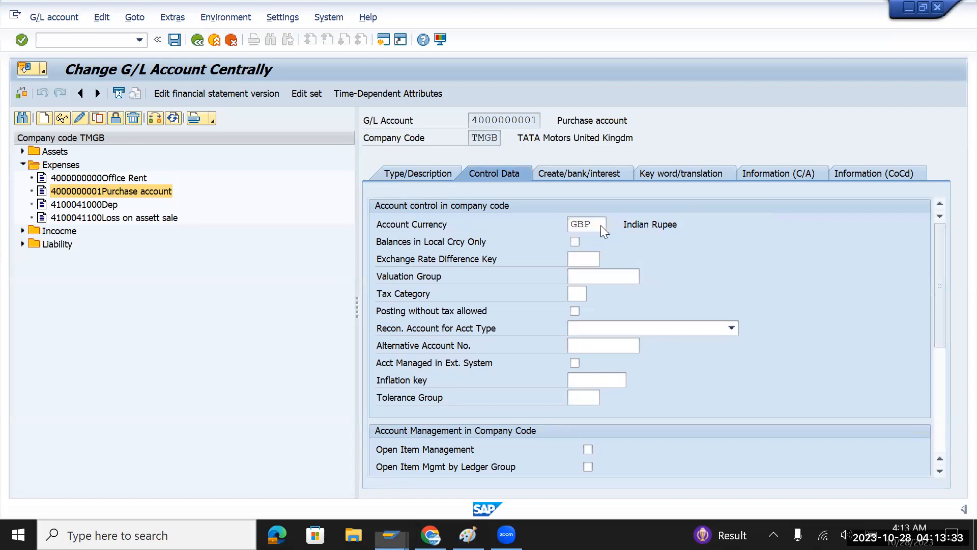
pyautogui.click(175, 39)
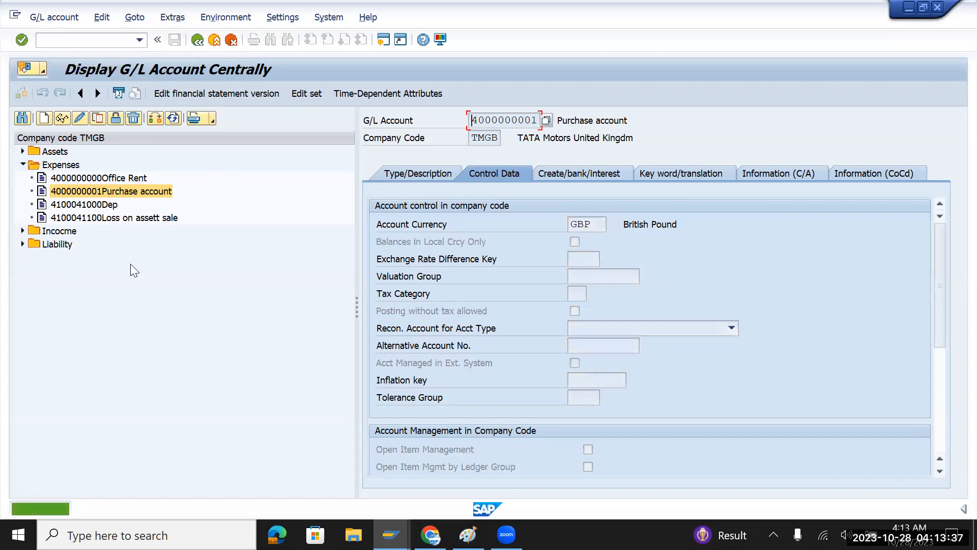
# Step: Switch back to the vendor invoice session and restart invoice entry with transaction FB60, discarding the current entries
pyautogui.hotkey('alt', 'Tab')
pyautogui.click(65, 42)
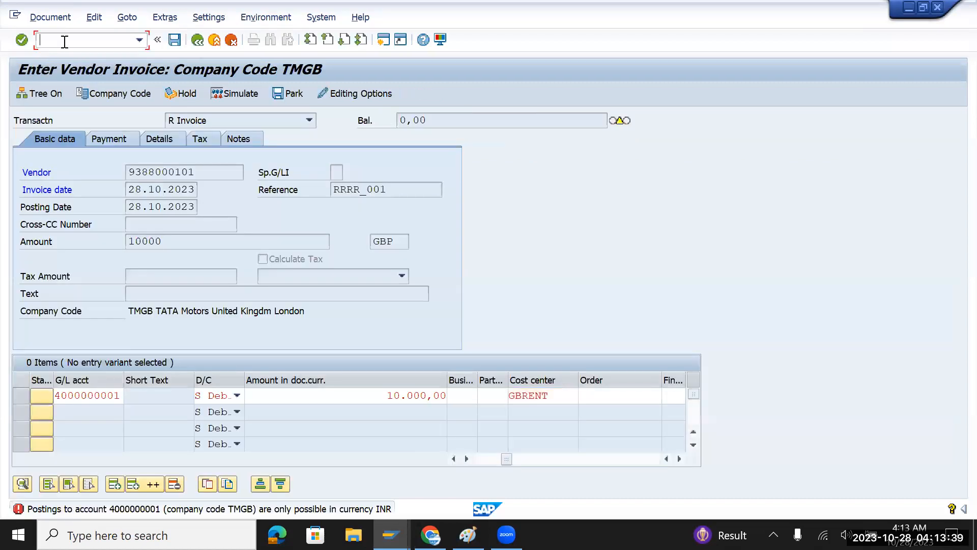
pyautogui.write('/nfb60')
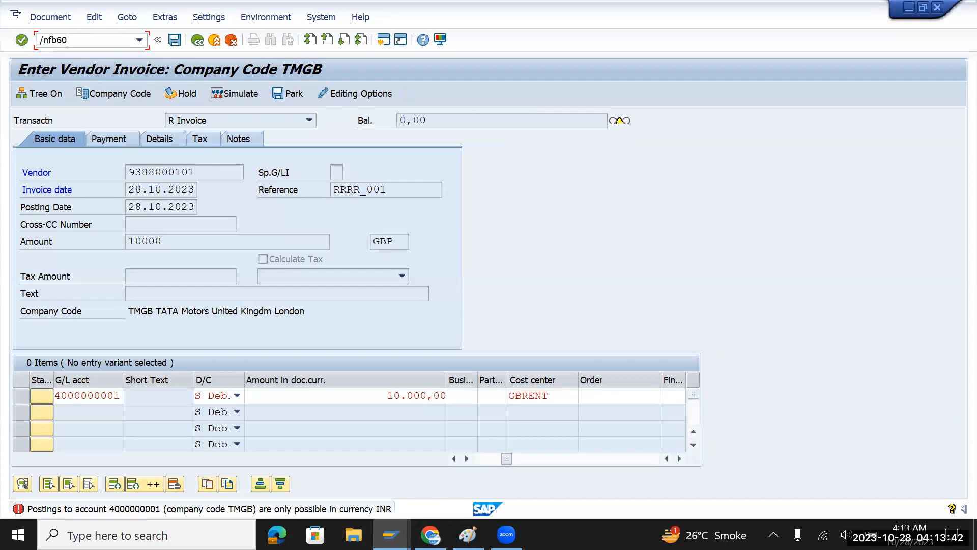
pyautogui.press('Return')
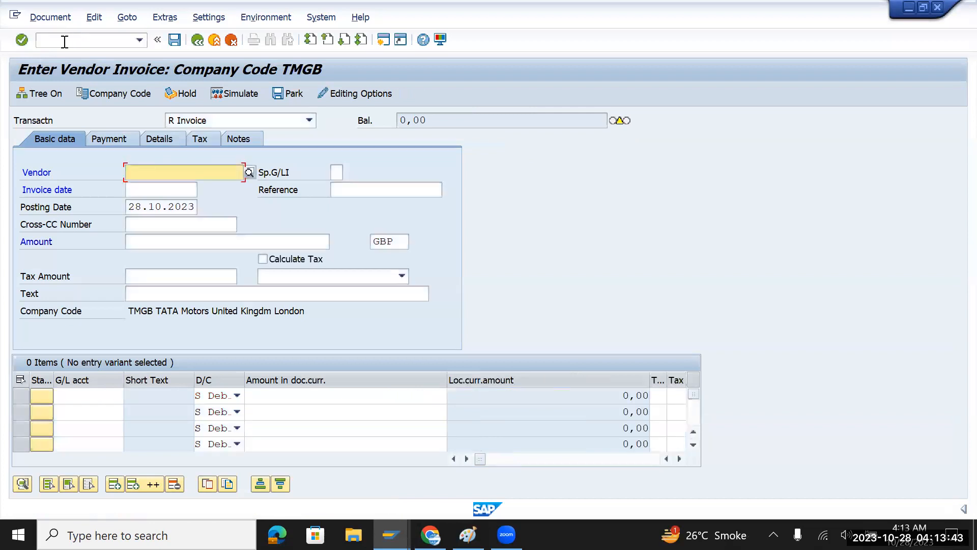
# Step: Fill the TMGB invoice header with vendor Twin Builder, invoice date 28.10.2023, reference RRRR_001 and amount 10000 GBP
pyautogui.write('9388000101')
pyautogui.press('Tab')
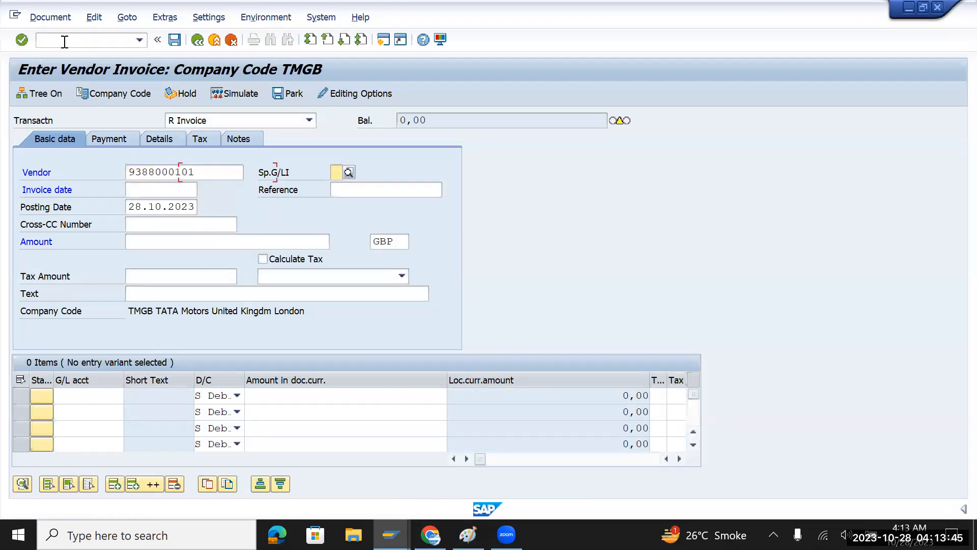
pyautogui.press('Tab')
pyautogui.write('28.10.2023')
pyautogui.press('Tab')
pyautogui.press('BackSpace')
pyautogui.press('Down')
pyautogui.press('Tab')
pyautogui.press('Tab')
pyautogui.press('Tab')
pyautogui.press('Down')
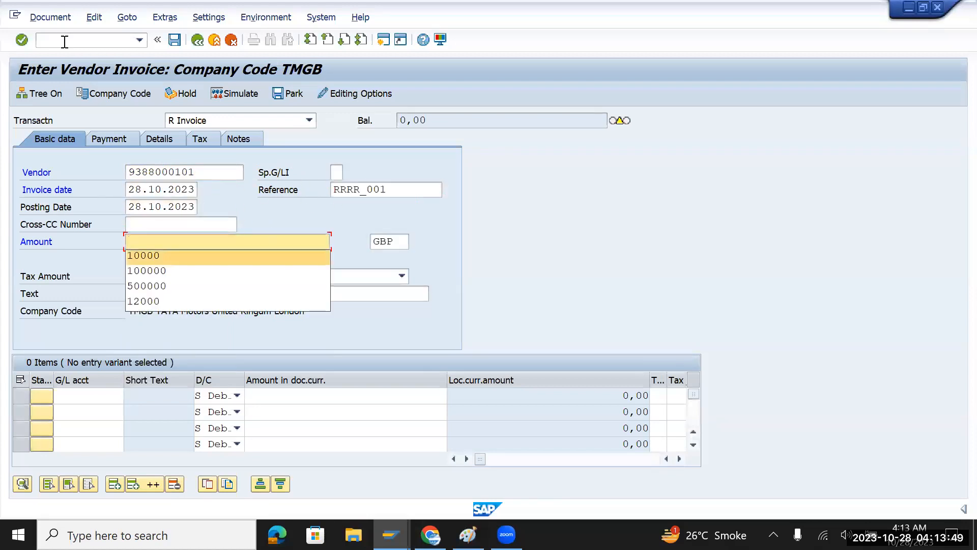
pyautogui.press('Tab')
# Step: Add a debit line item of 10000 on the Purchase account to the TMGB invoice
pyautogui.press('Tab')
pyautogui.press('Tab')
pyautogui.press('Tab')
pyautogui.press('Tab')
pyautogui.press('Tab')
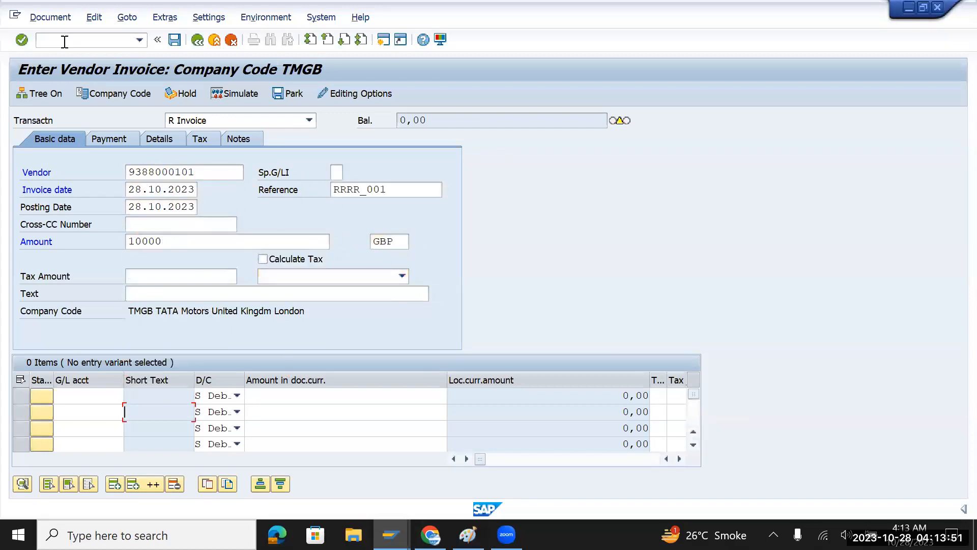
pyautogui.press('Down')
pyautogui.press('Tab')
pyautogui.press('Tab')
pyautogui.press('Down')
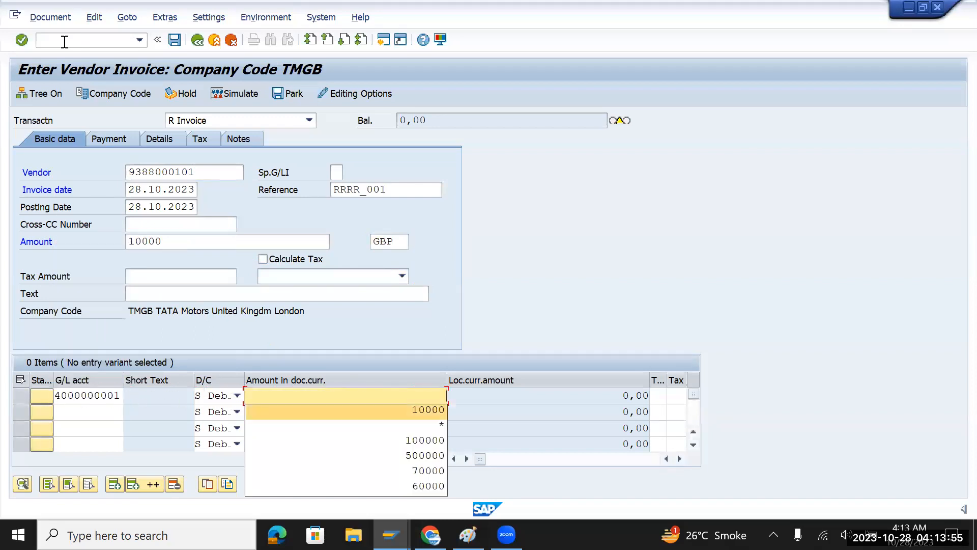
pyautogui.press('Tab')
# Step: Assign cost center GBRENT to the purchase line item and simulate the invoice
pyautogui.press('Tab')
pyautogui.press('Tab')
pyautogui.press('Tab')
pyautogui.press('Tab')
pyautogui.press('Tab')
pyautogui.press('Tab')
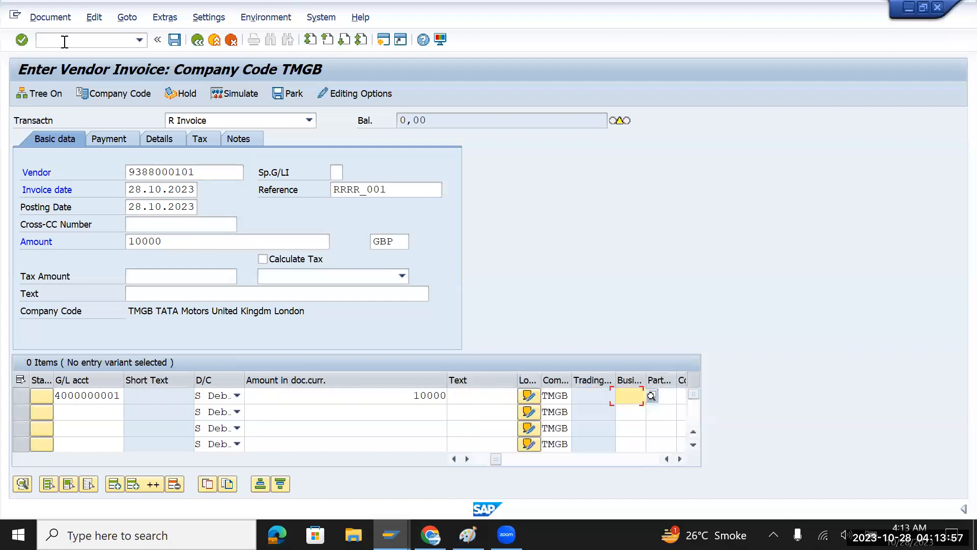
pyautogui.press('Down')
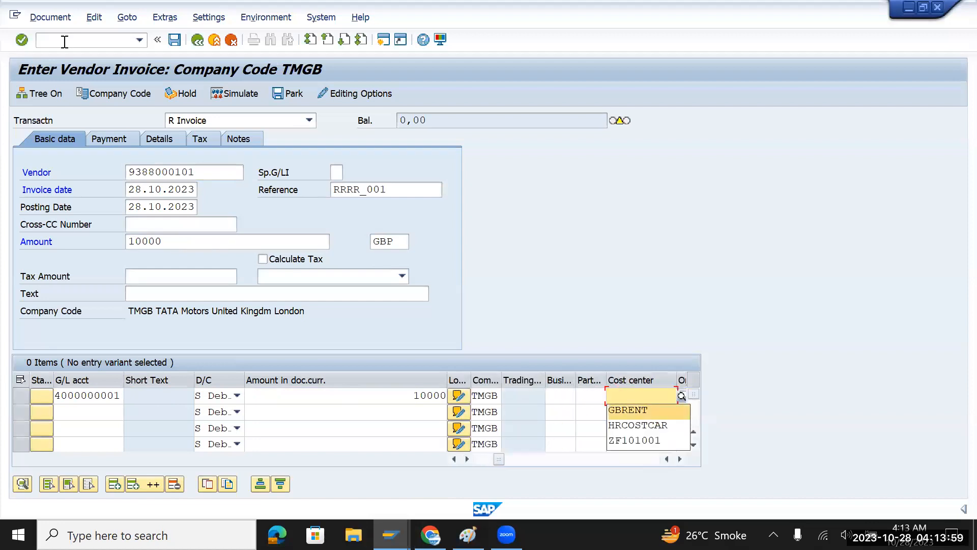
pyautogui.press('Return')
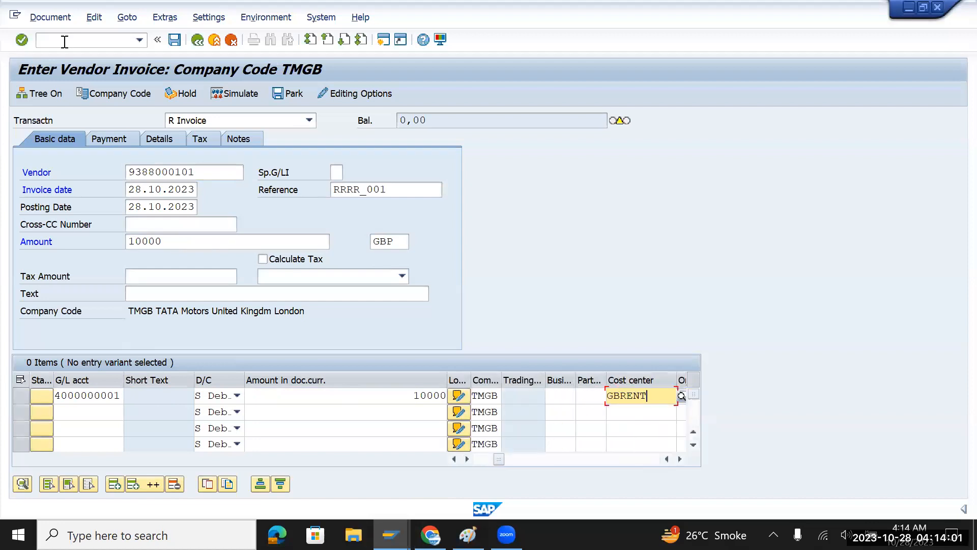
pyautogui.click(235, 94)
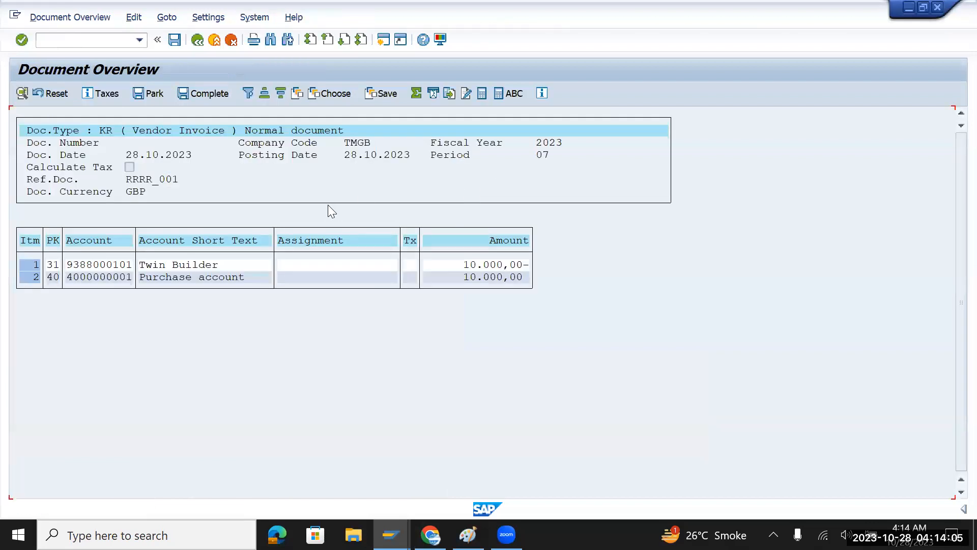
# Step: Leave the simulated invoice's document overview and return to the SAP Easy Access screen
pyautogui.click(84, 43)
pyautogui.write('/n')
pyautogui.press('Return')
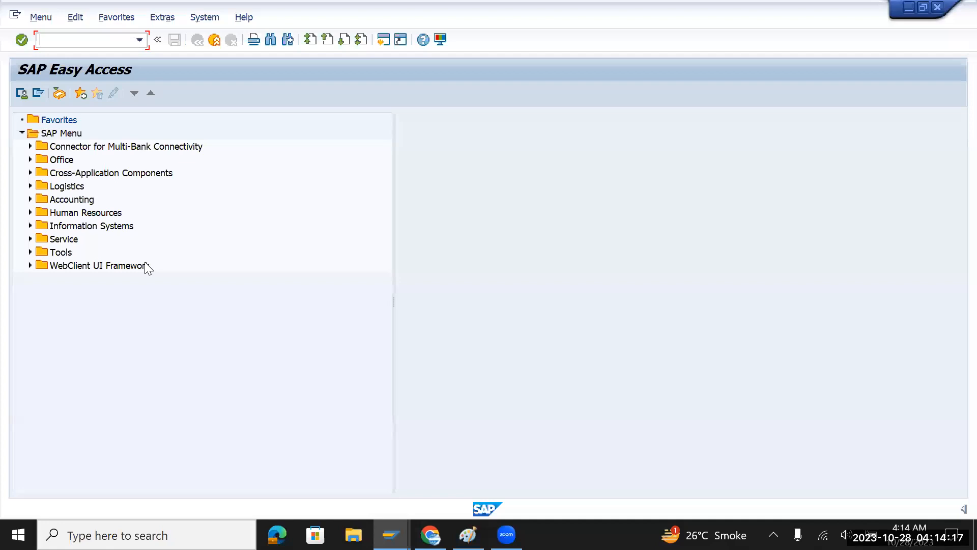
# Step: Switch to the G/L account session, set the TMGB Cash account's currency to GBP and save it
pyautogui.hotkey('alt', 'Tab')
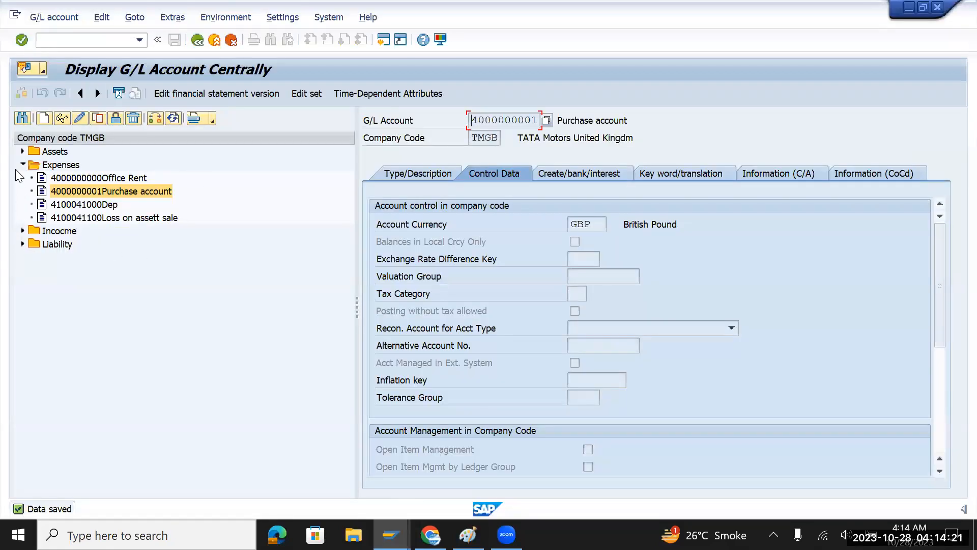
pyautogui.click(21, 152)
pyautogui.doubleClick(102, 165)
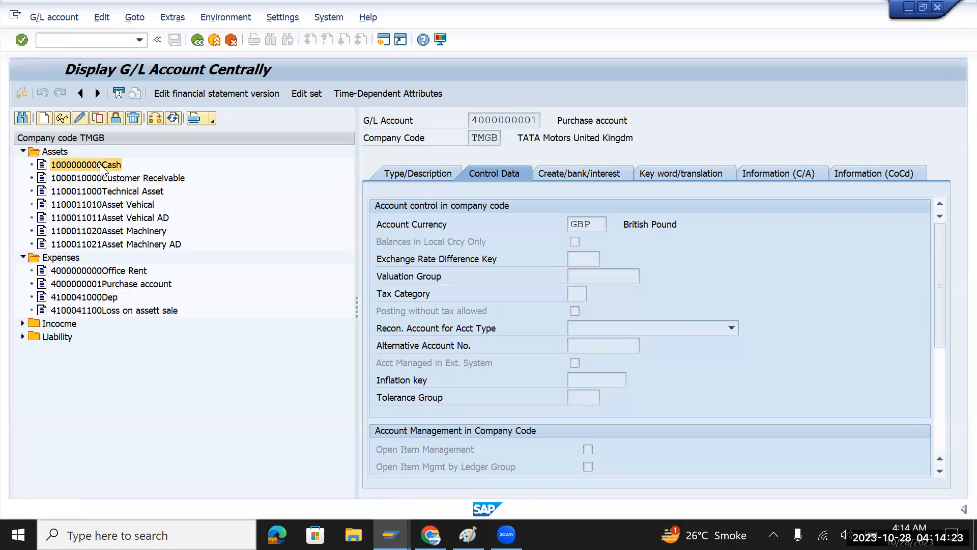
pyautogui.moveTo(593, 223); pyautogui.dragTo(562, 226)
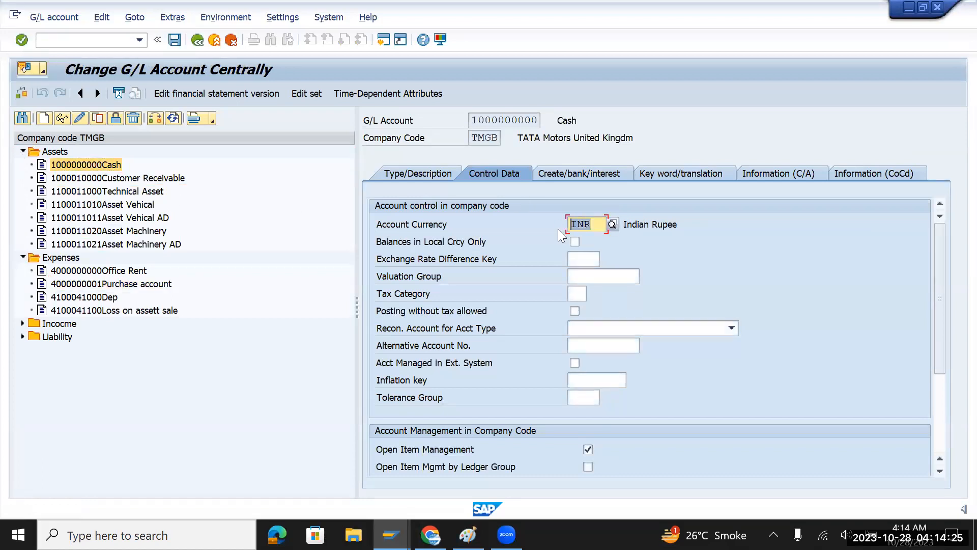
pyautogui.write('GBP')
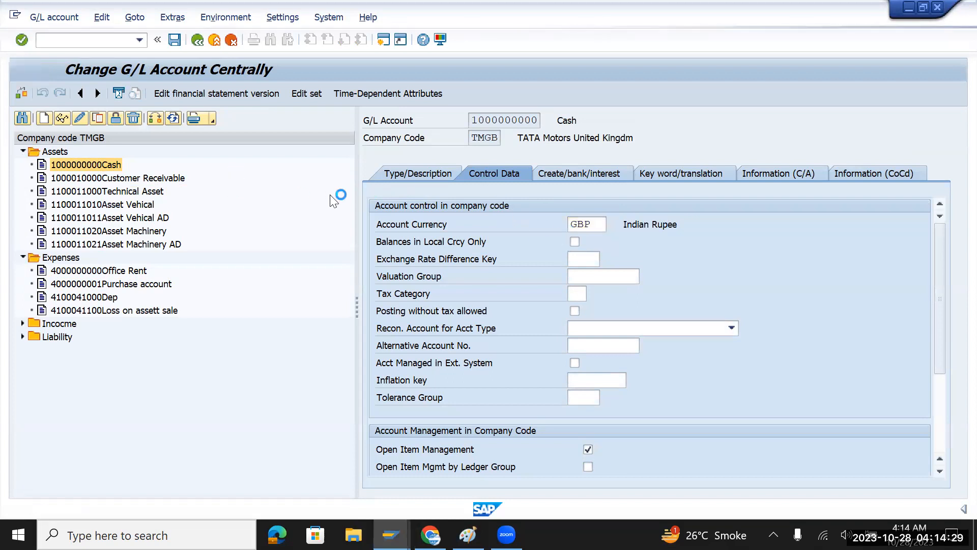
pyautogui.press('Return')
pyautogui.click(175, 39)
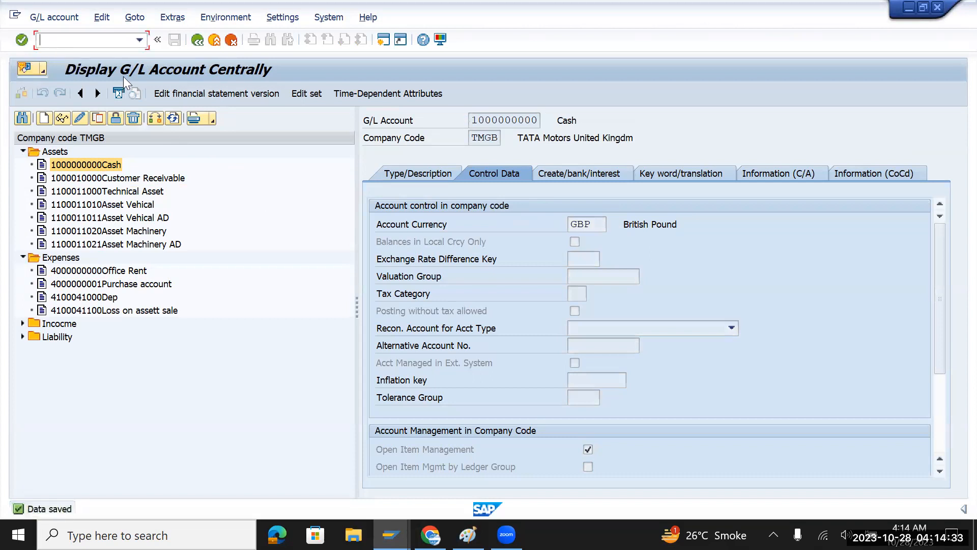
# Step: Leave G/L account maintenance and start vendor invoice entry with transaction FB60
pyautogui.write('/n')
pyautogui.press('Return')
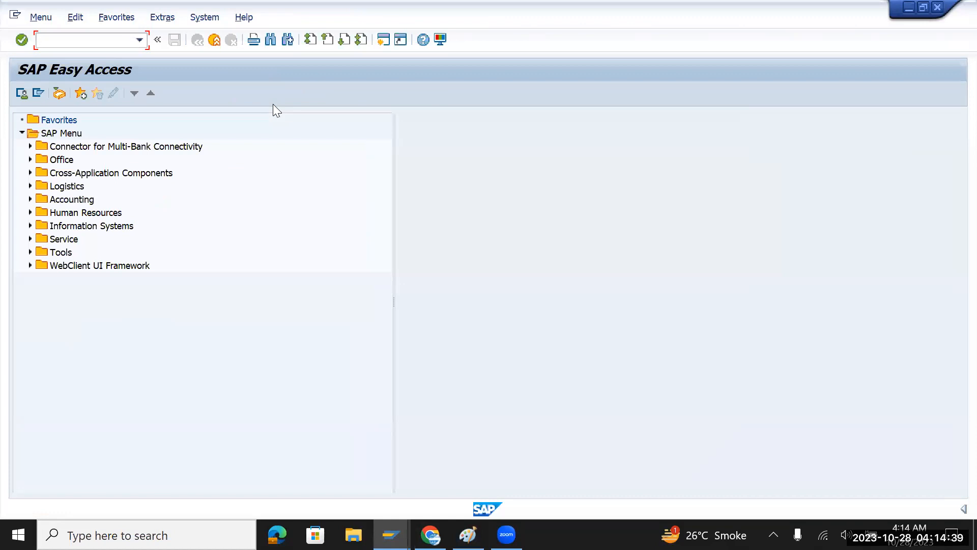
pyautogui.write('us')
pyautogui.press('BackSpace')
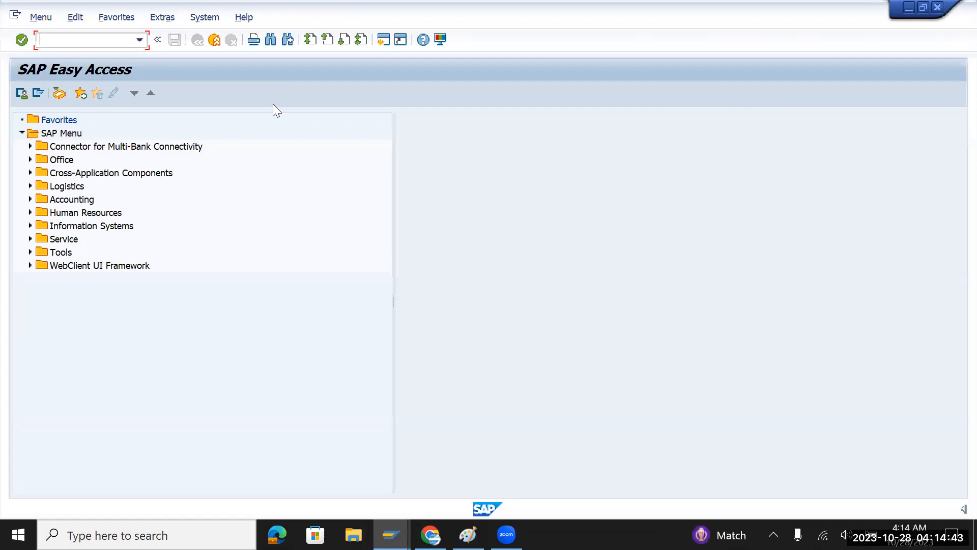
pyautogui.write('fb60')
pyautogui.press('Return')
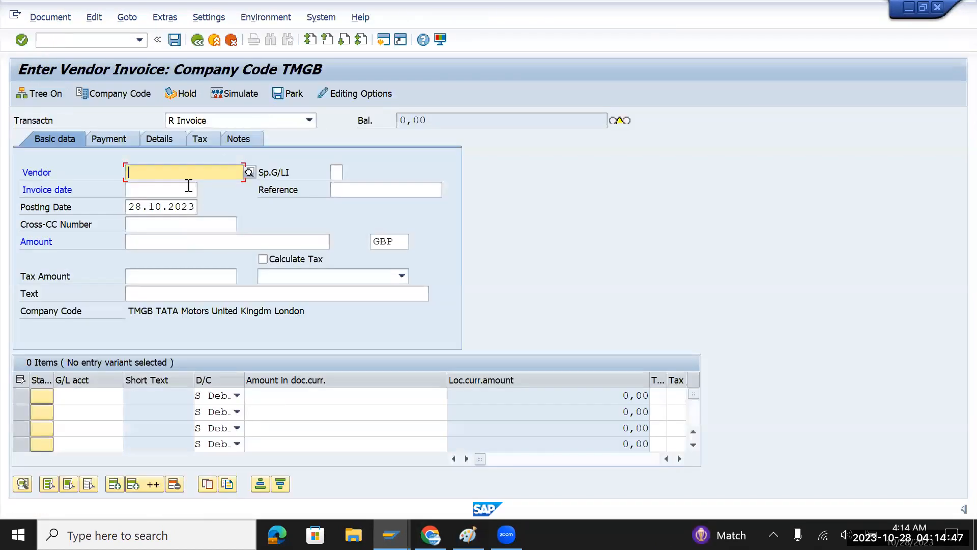
pyautogui.press('BackSpace')
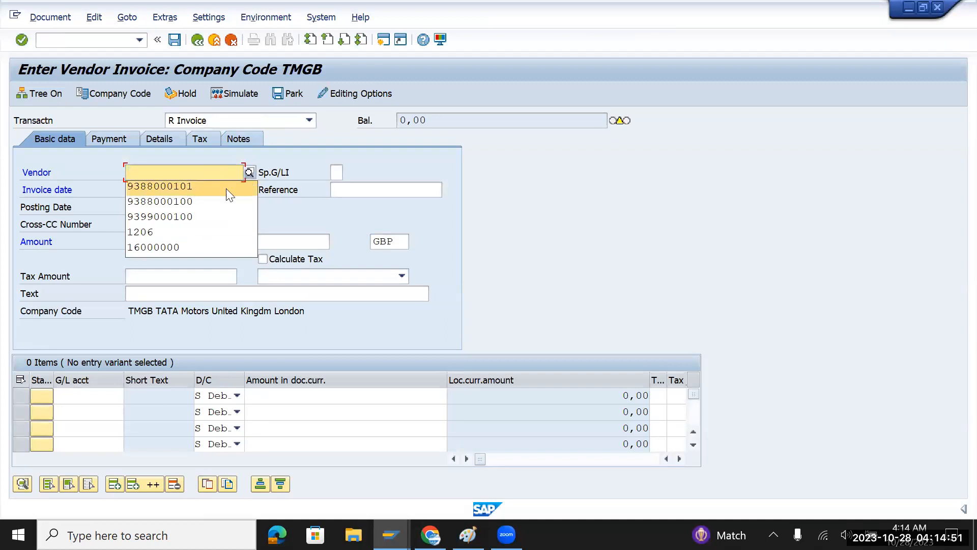
pyautogui.click(250, 172)
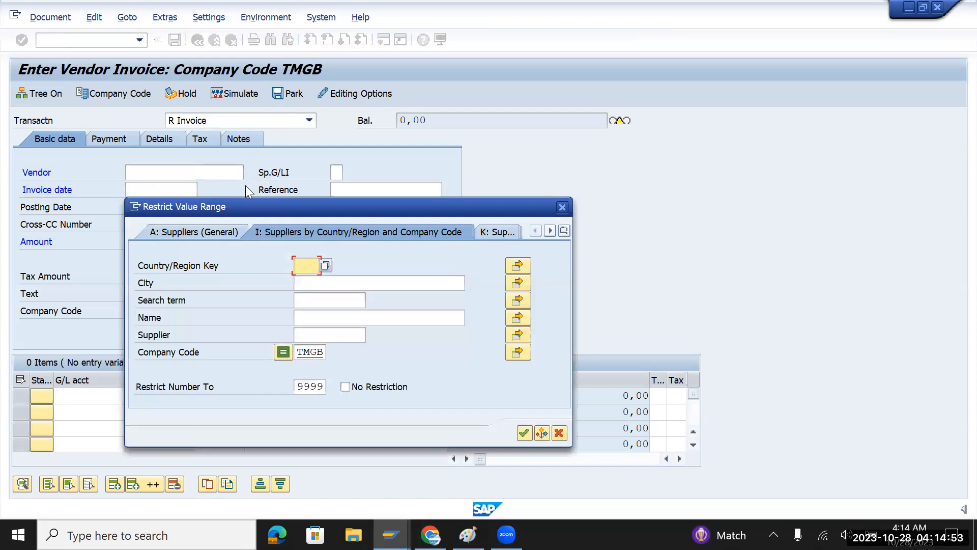
pyautogui.click(561, 208)
# Step: Change the invoice's company code to TMUS and copy the posting date 28.10.2023 into the invoice date
pyautogui.click(136, 94)
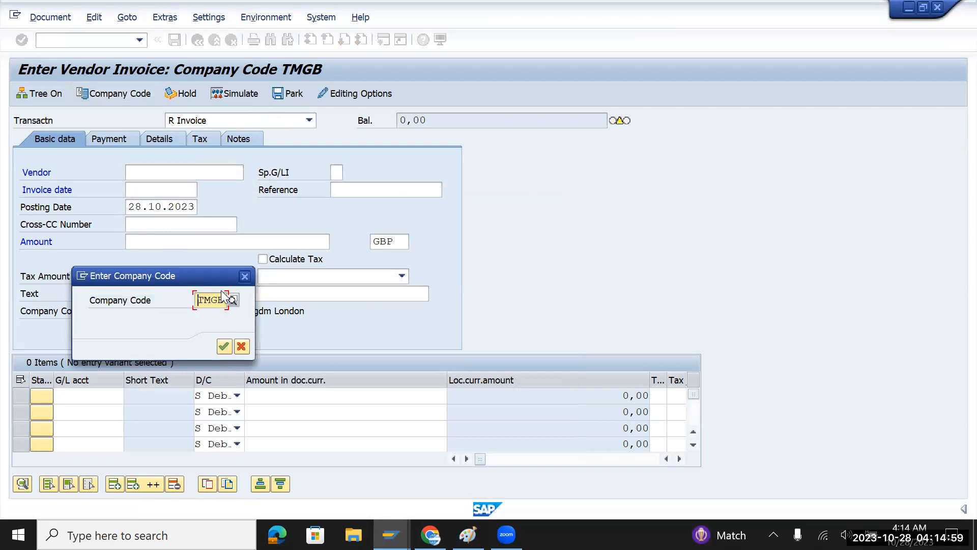
pyautogui.write('tmus')
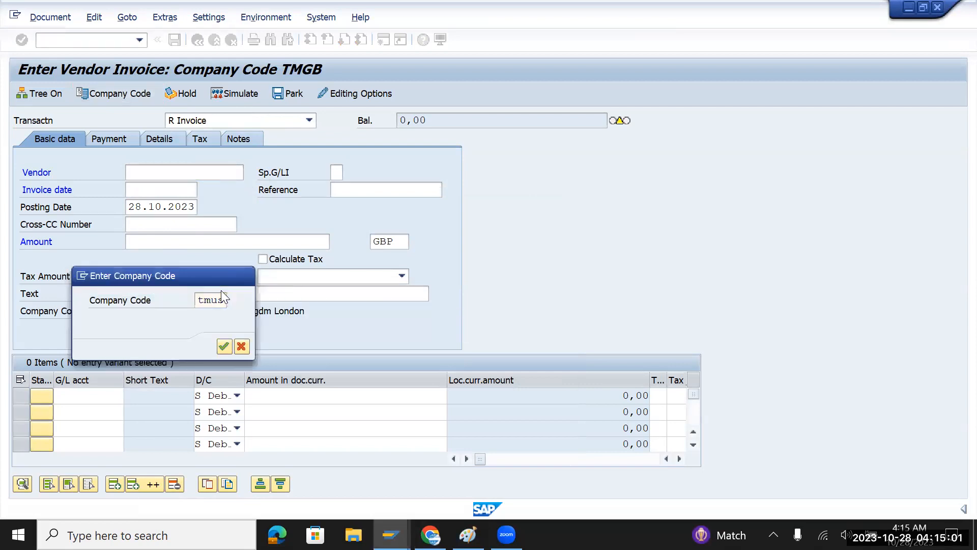
pyautogui.press('Return')
pyautogui.moveTo(129, 205); pyautogui.dragTo(205, 210)
pyautogui.hotkey('ctrl', 'c')
pyautogui.click(150, 193)
pyautogui.hotkey('ctrl', 'v')
# Step: Look up the TMUS suppliers and choose APPLE INC as the invoice vendor
pyautogui.click(240, 172)
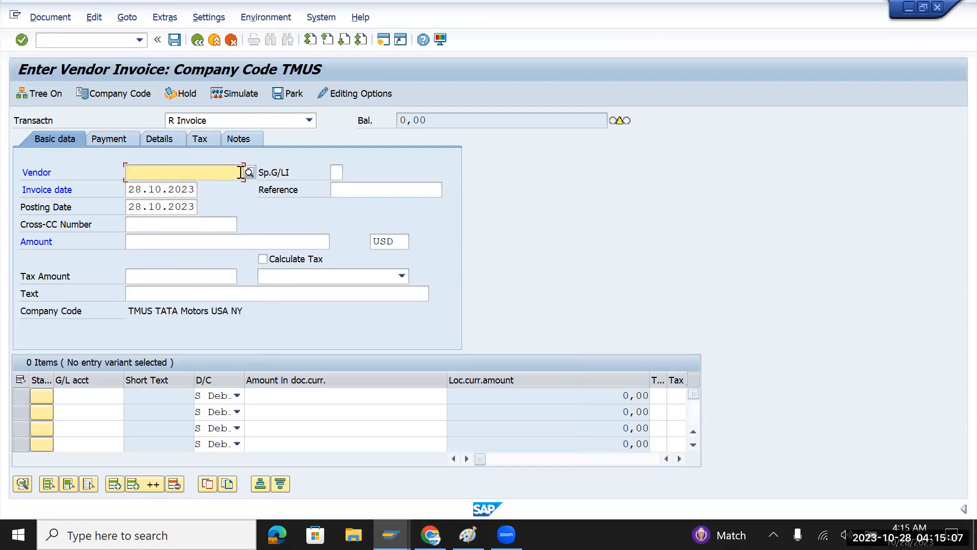
pyautogui.click(249, 172)
pyautogui.click(525, 432)
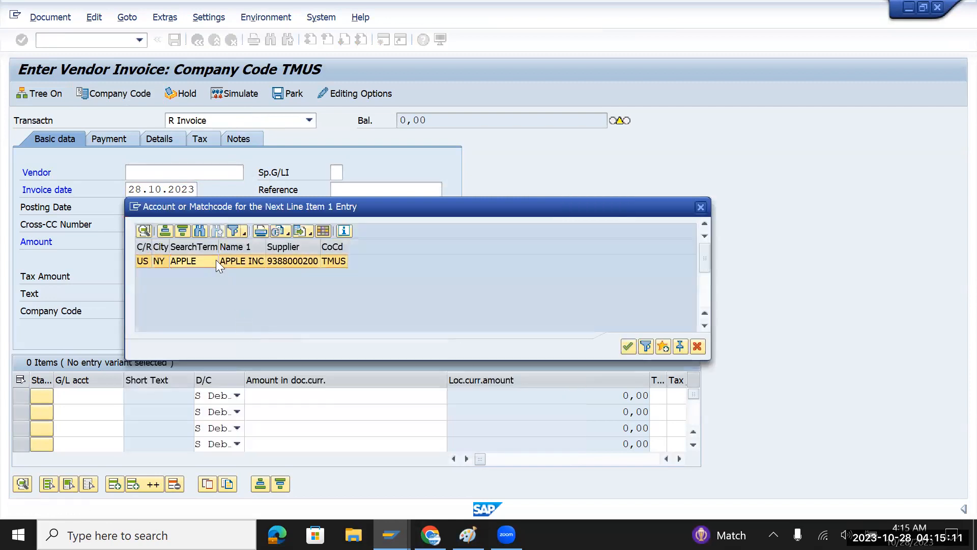
pyautogui.doubleClick(215, 261)
# Step: Set the TMUS invoice amount to 10000 USD and the reference to RRRR_001
pyautogui.click(158, 242)
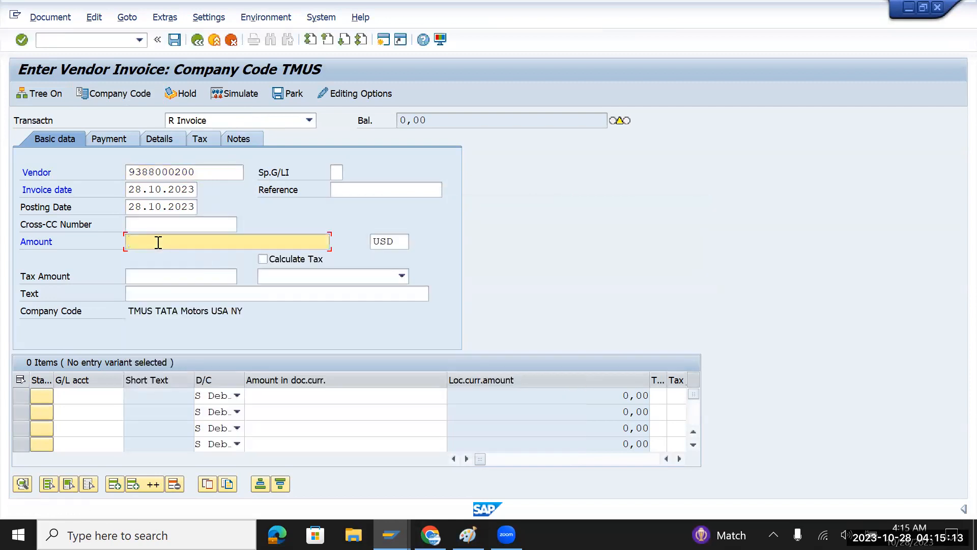
pyautogui.write('10000')
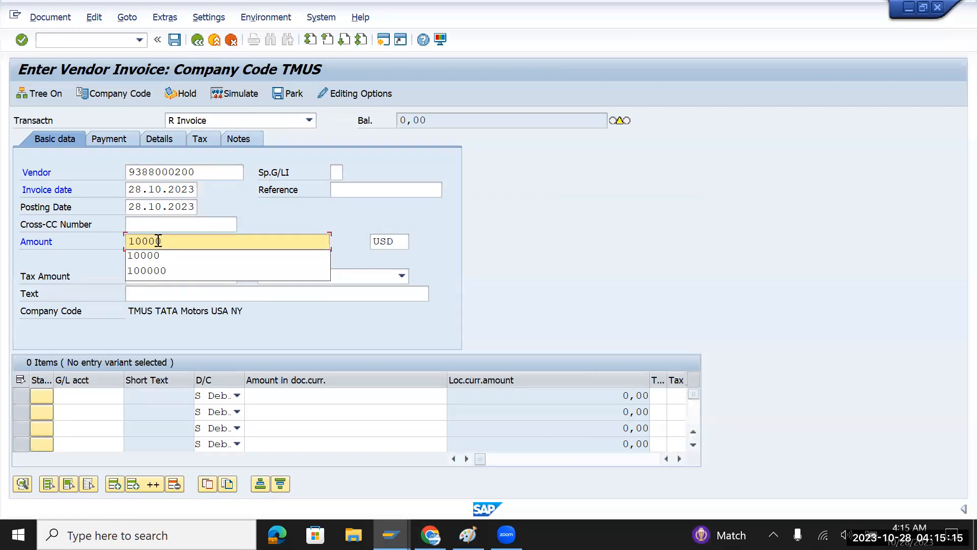
pyautogui.click(358, 193)
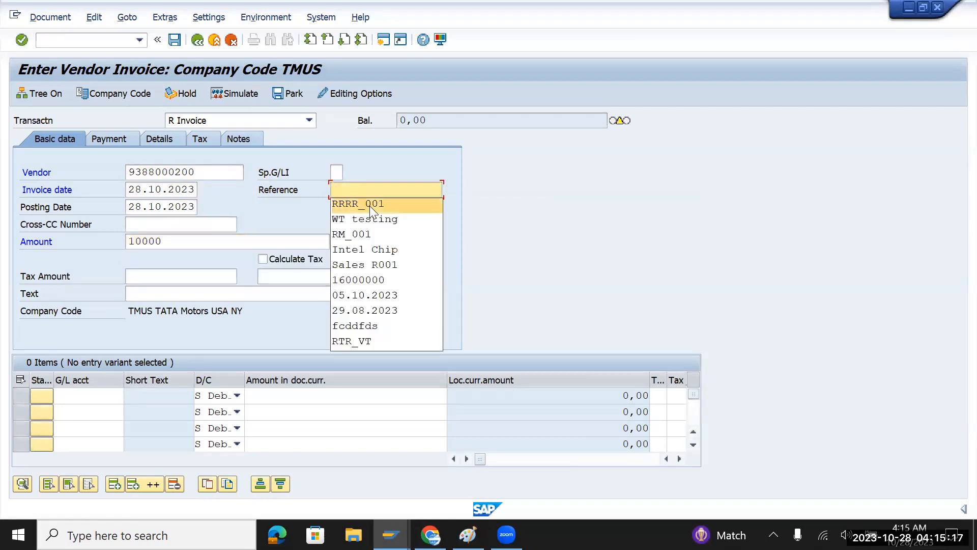
pyautogui.click(370, 206)
# Step: Add a debit line item of 10000 on the Purchase account to the TMUS invoice
pyautogui.click(104, 394)
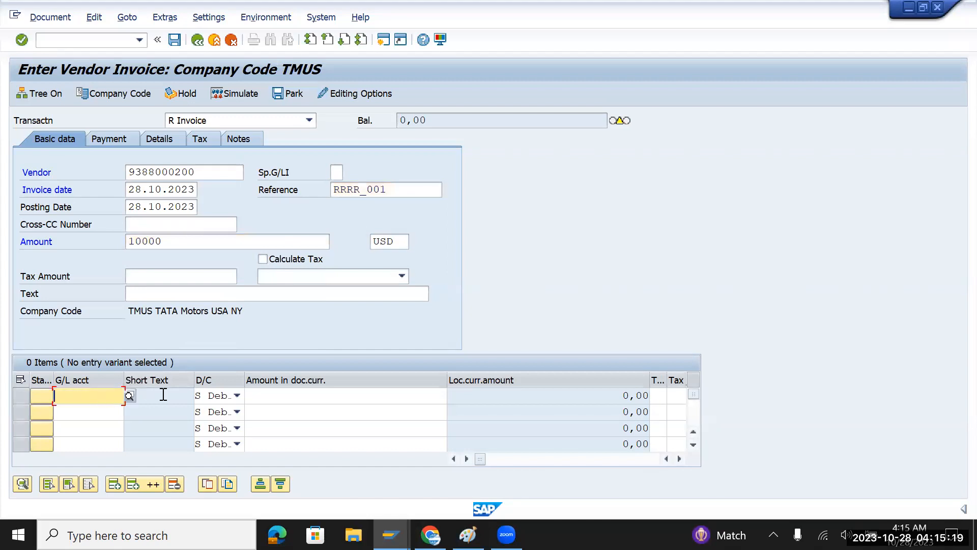
pyautogui.press('Down')
pyautogui.press('Tab')
pyautogui.press('Tab')
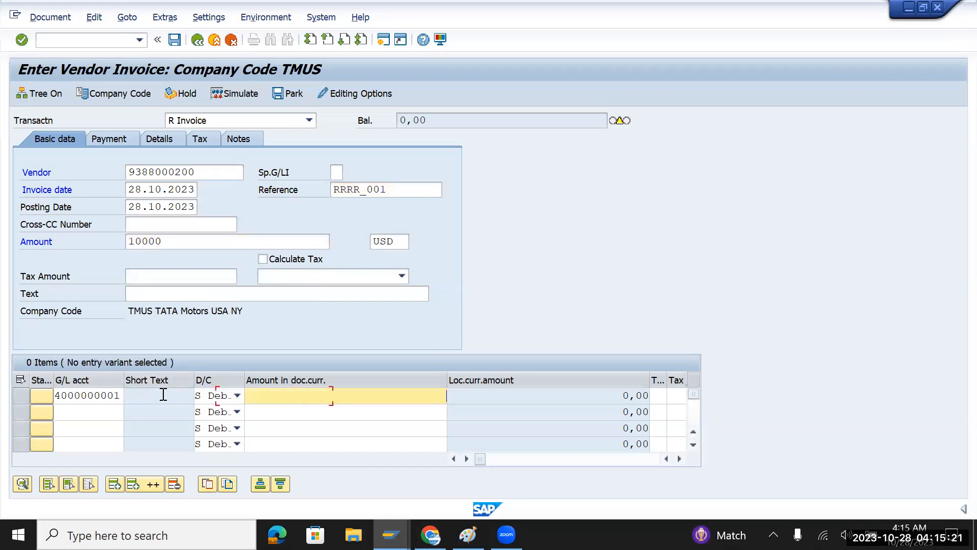
pyautogui.press('Down')
pyautogui.press('Tab')
# Step: Look up the cost center for the 10000 Purchase account line item and assign it to the TMUS invoice line
pyautogui.press('Tab')
pyautogui.press('Tab')
pyautogui.press('Tab')
pyautogui.press('Tab')
pyautogui.press('Tab')
pyautogui.press('Tab')
pyautogui.press('Tab')
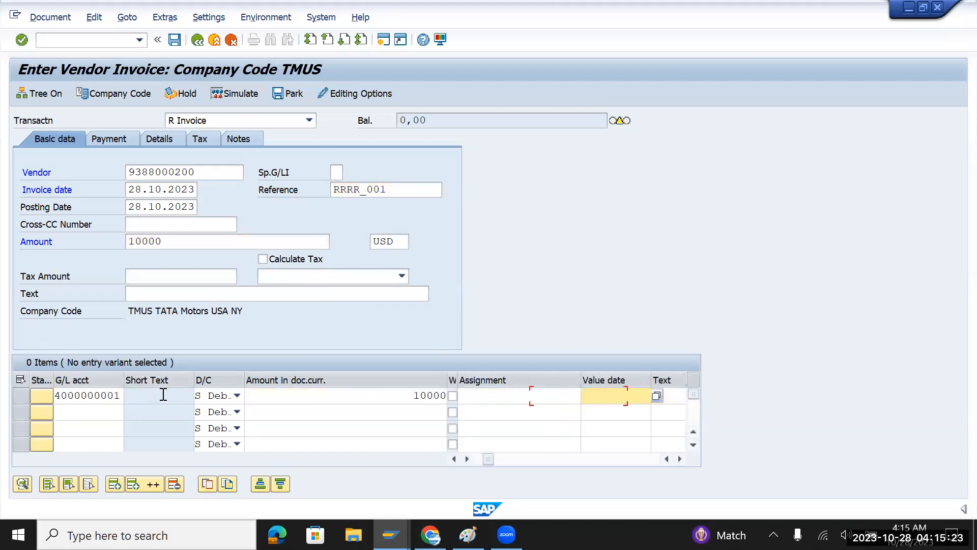
pyautogui.press('Tab')
pyautogui.press('Tab')
pyautogui.press('Tab')
pyautogui.press('Tab')
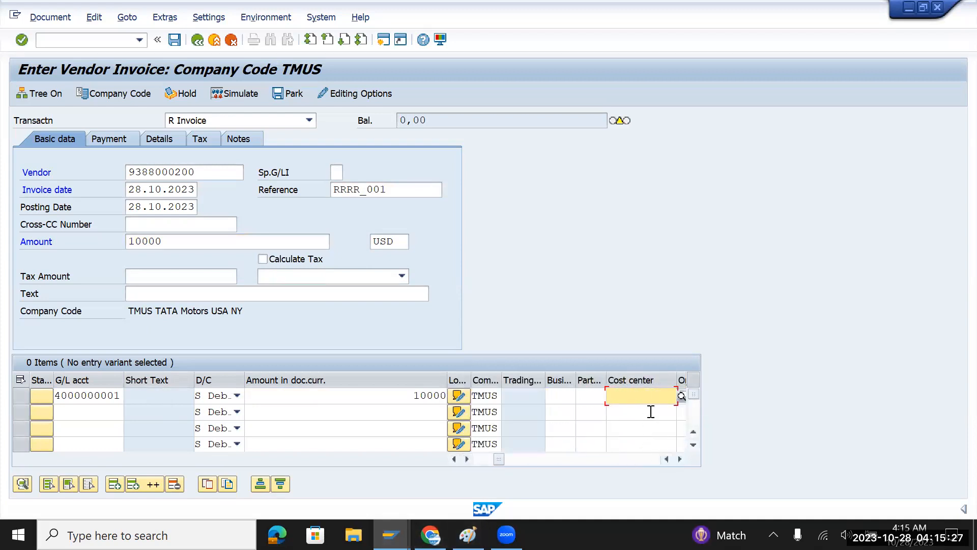
pyautogui.click(682, 397)
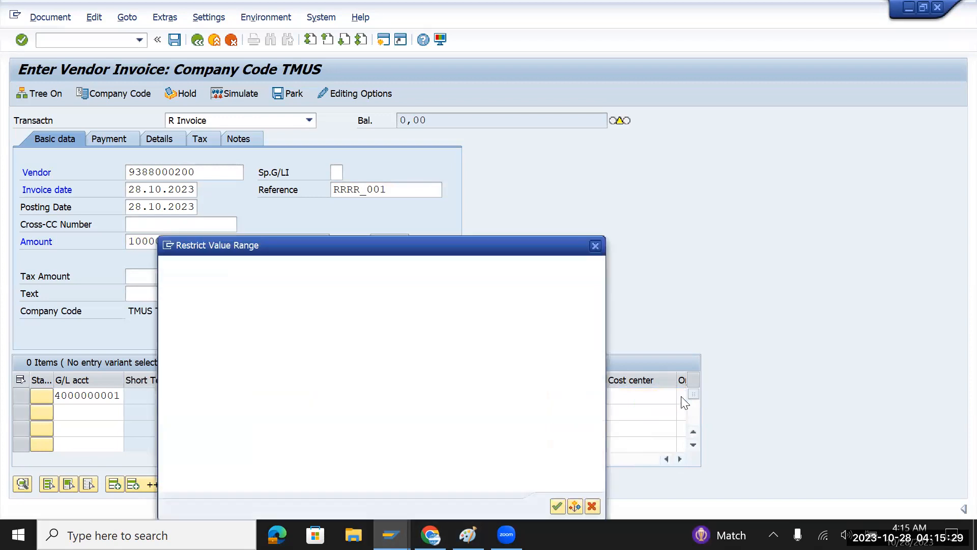
pyautogui.click(559, 506)
pyautogui.doubleClick(261, 424)
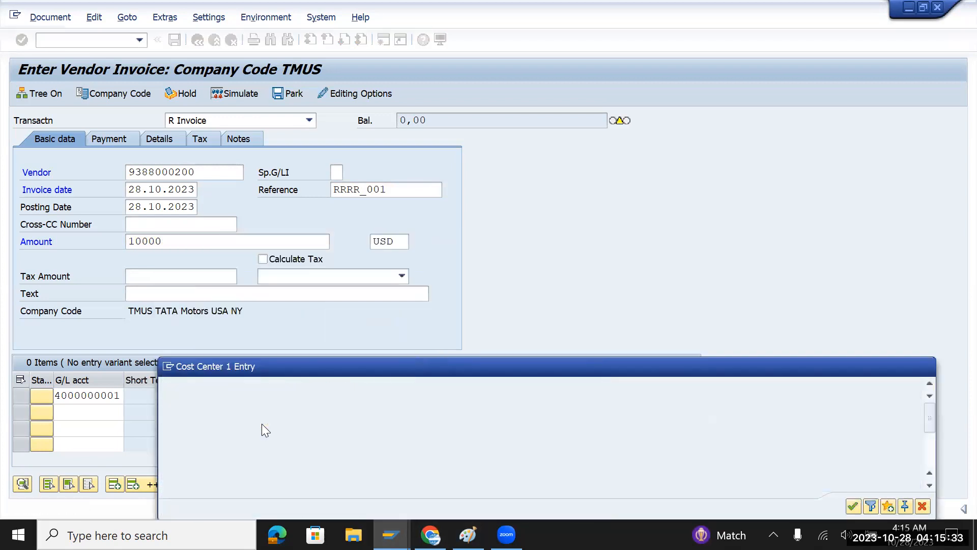
# Step: Simulate the TMUS vendor invoice, and exit the document overview to the SAP Easy Access start screen with /n
pyautogui.click(243, 93)
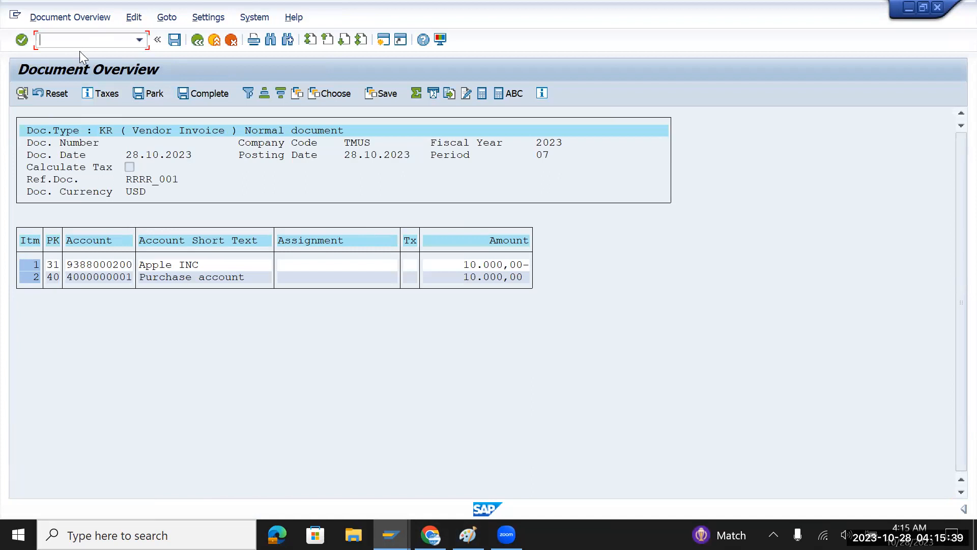
pyautogui.write('/n')
pyautogui.press('Return')
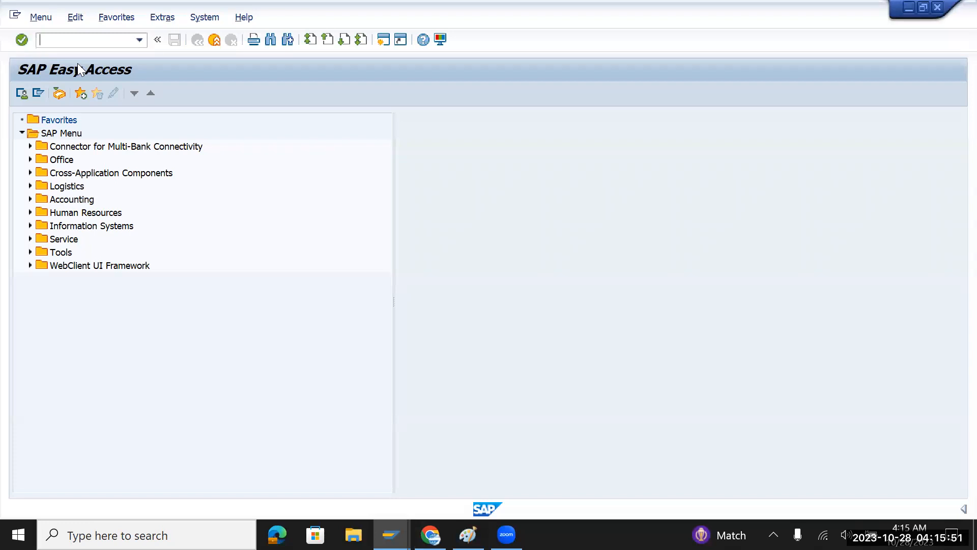
# Step: Switch to the Paint notes and highlight the TMUS line and its 2L ledger entry for review
pyautogui.hotkey('alt', 'Tab')
pyautogui.hotkey('alt', 'Tab')
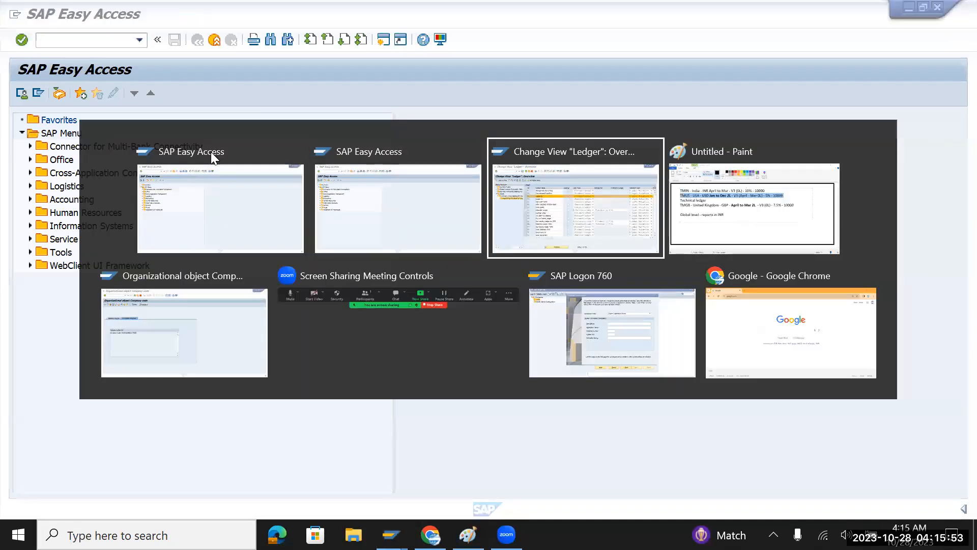
pyautogui.hotkey('alt', 'Tab')
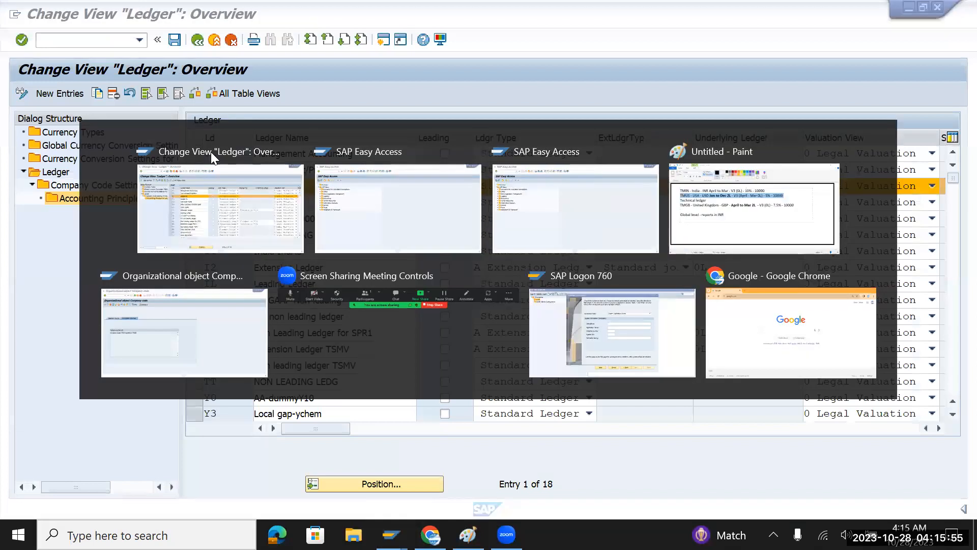
pyautogui.hotkey('alt', 'Tab')
pyautogui.click(66, 179)
pyautogui.moveTo(66, 179); pyautogui.dragTo(683, 188)
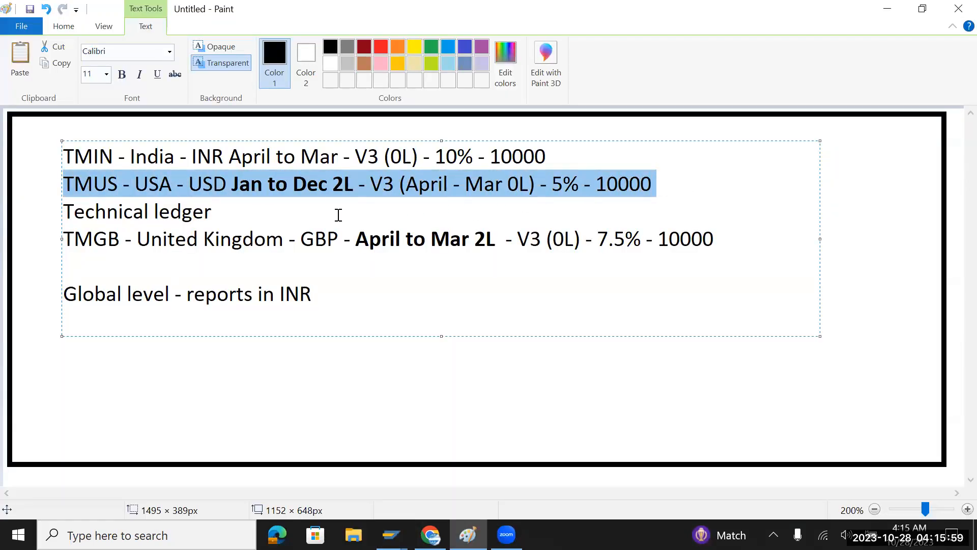
pyautogui.moveTo(332, 184); pyautogui.dragTo(355, 178)
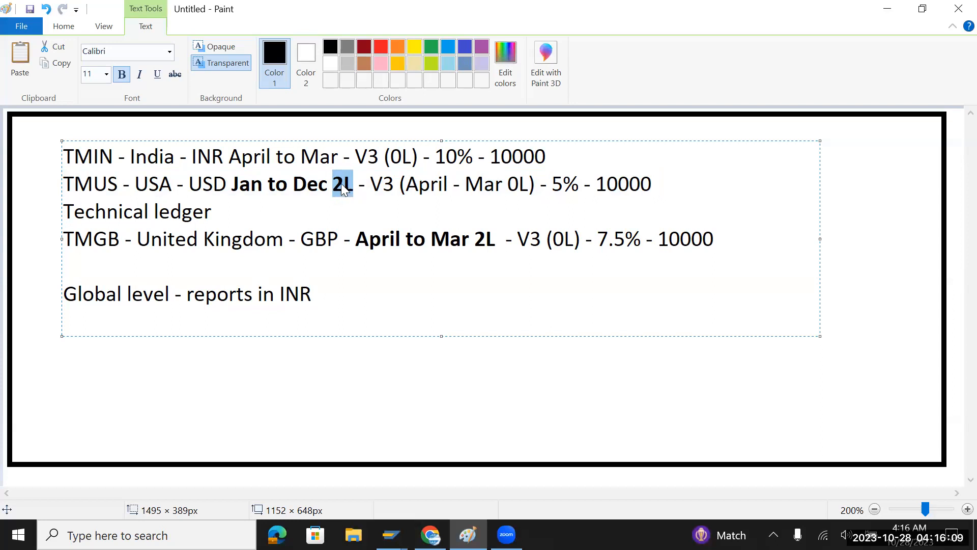
pyautogui.hotkey('alt', 'Tab')
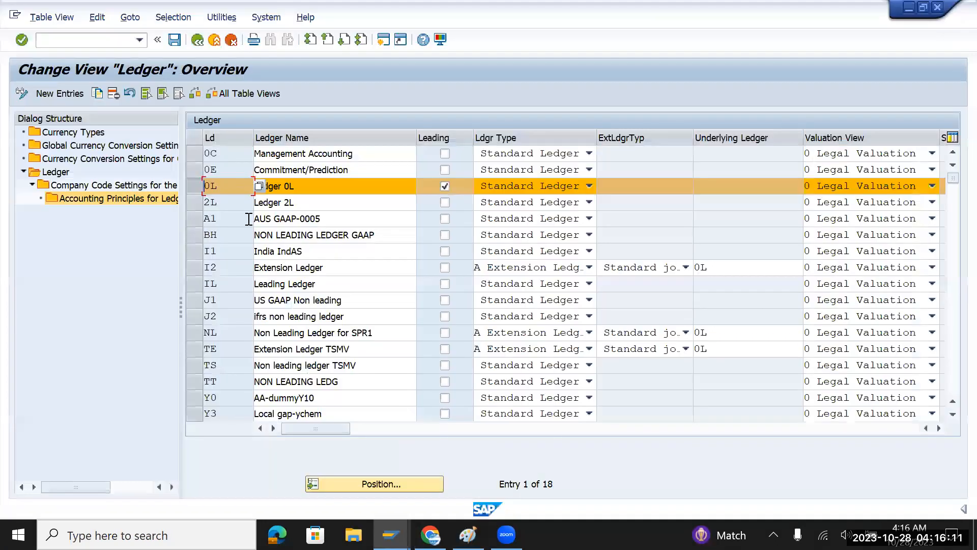
pyautogui.hotkey('alt', 'Tab')
pyautogui.press('Tab')
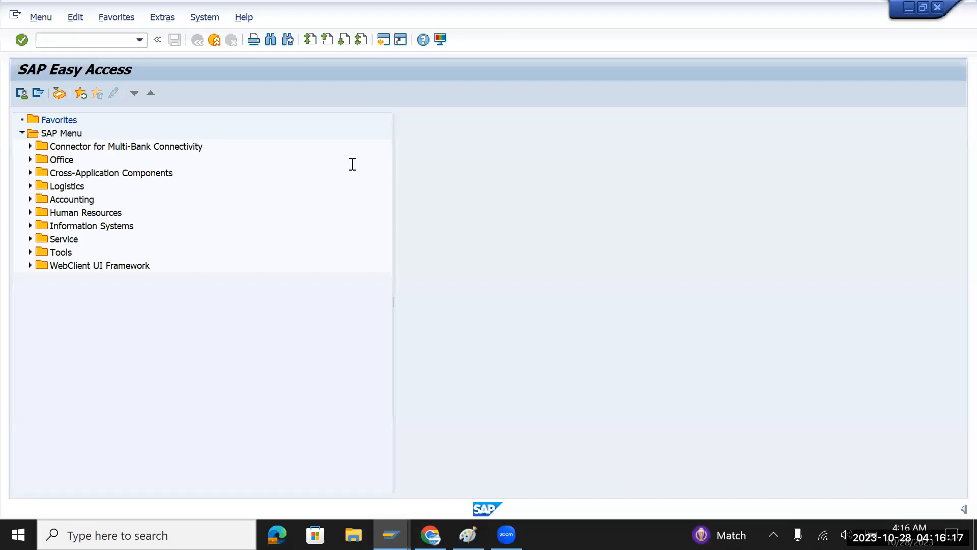
pyautogui.hotkey('alt', 'Tab')
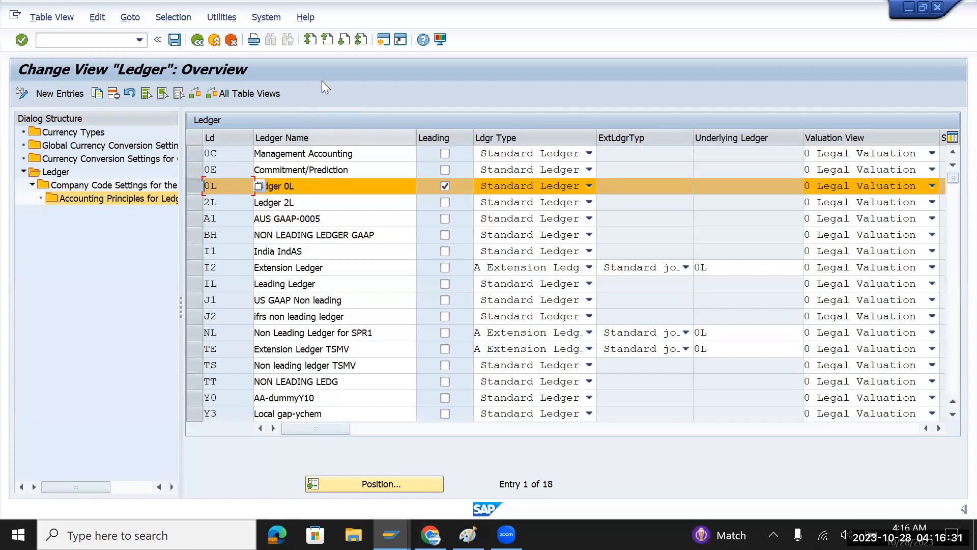
pyautogui.hotkey('alt', 'Tab')
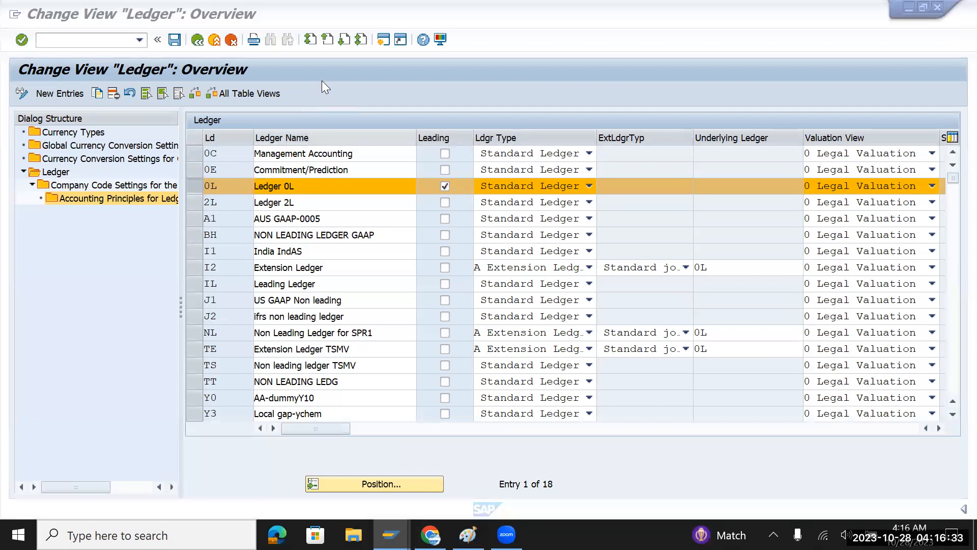